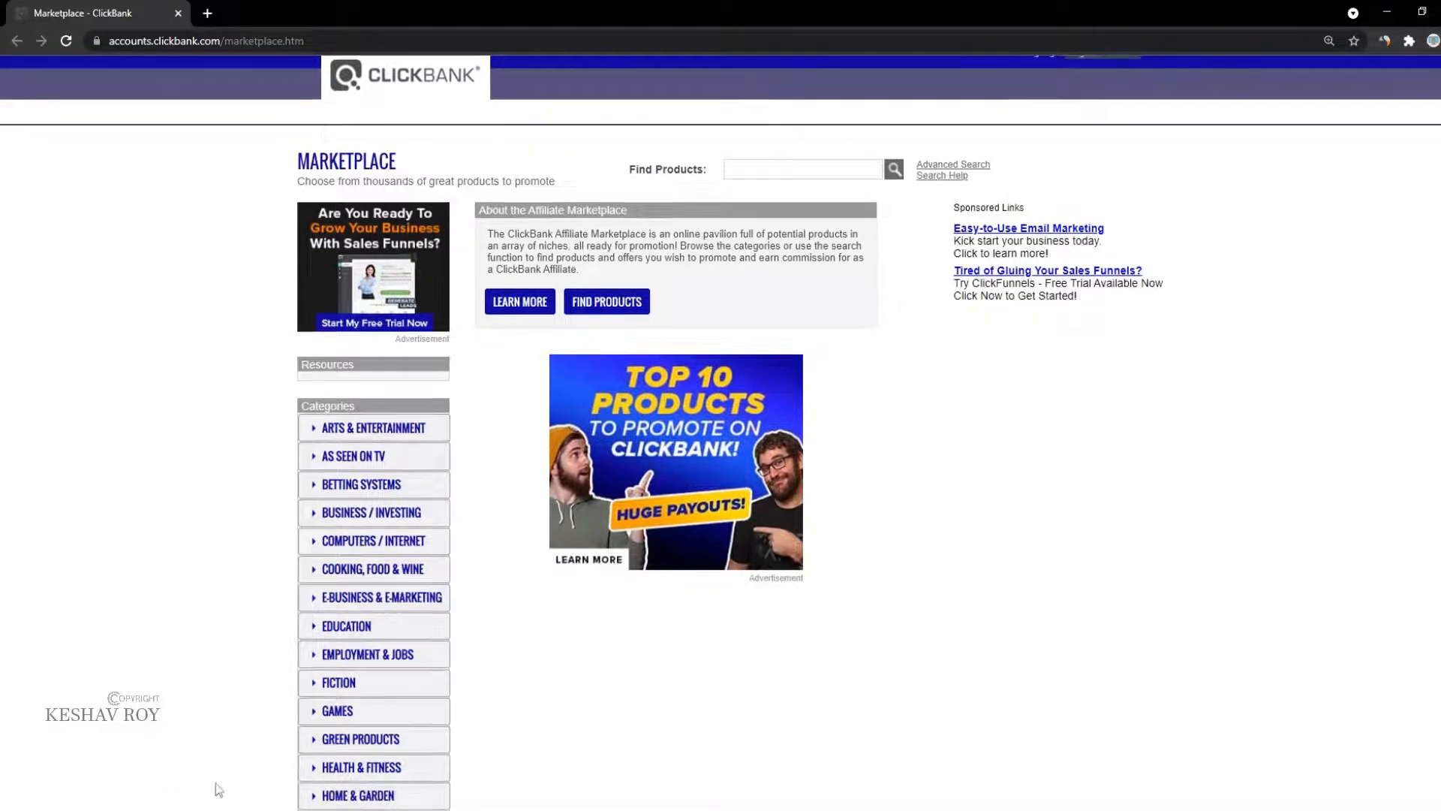
Step: Expand the Business / Investing and Software & Services subcategory lists in the Marketplace
scroll(336, 572, down, 2)
scroll(335, 568, down, 3)
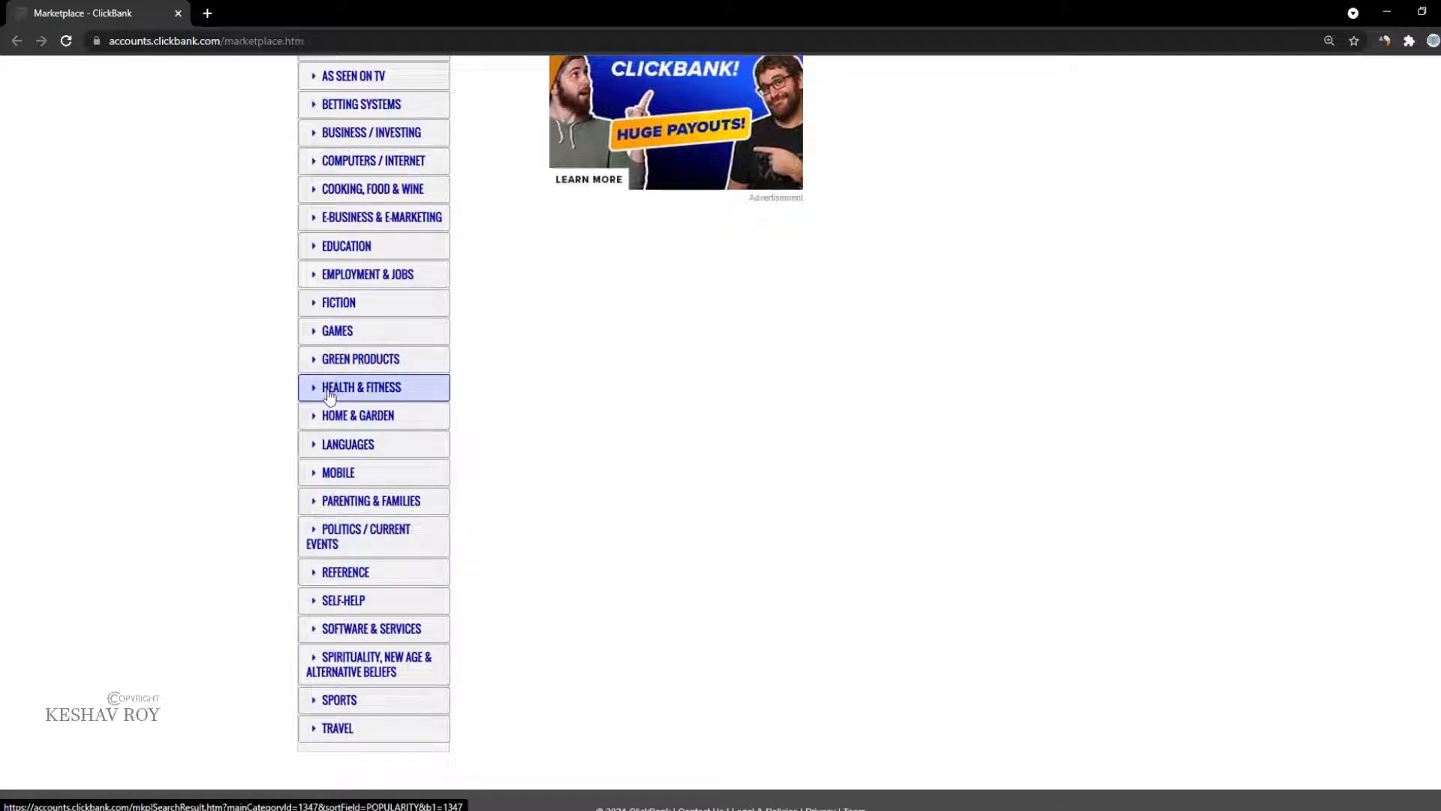
scroll(328, 395, up, 1)
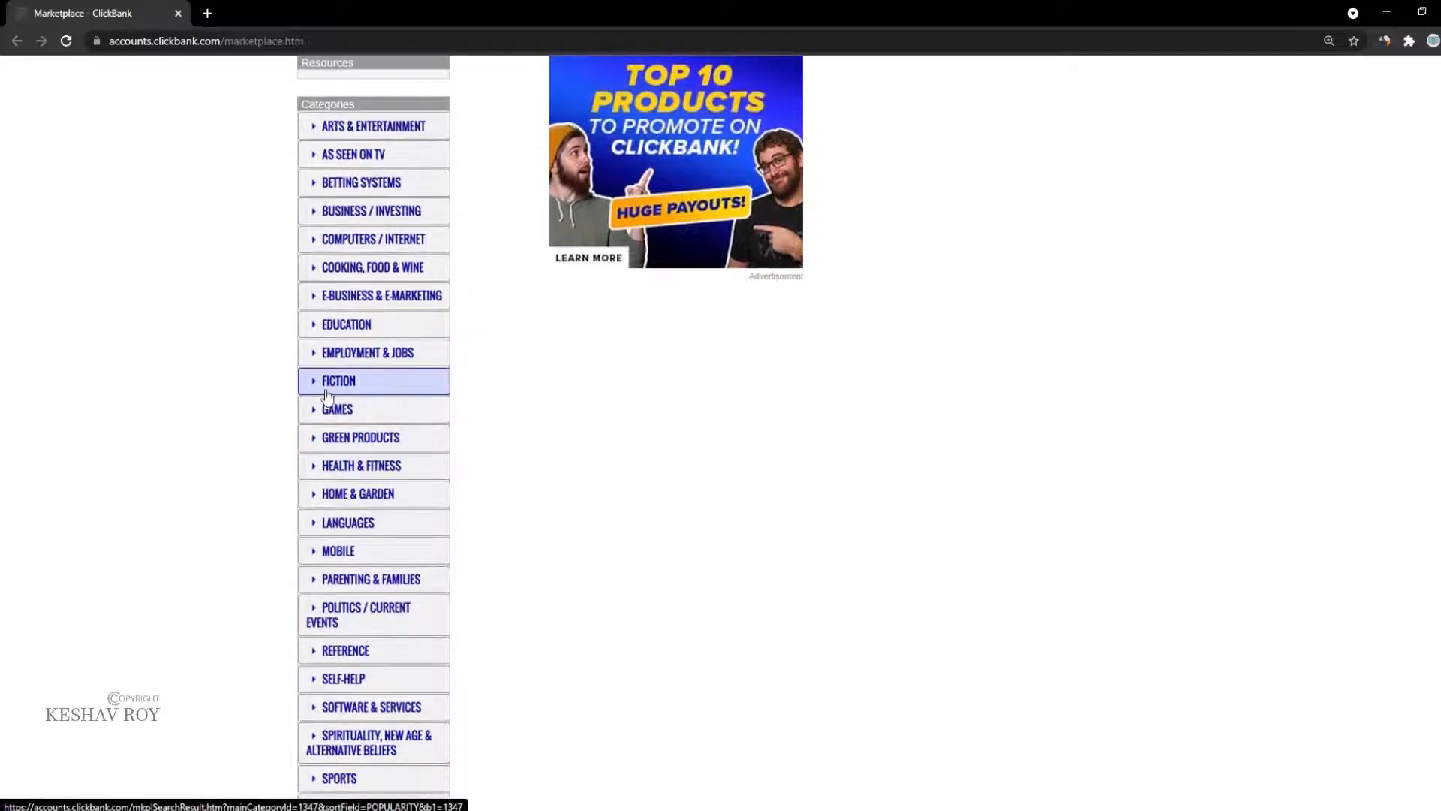
click(311, 217)
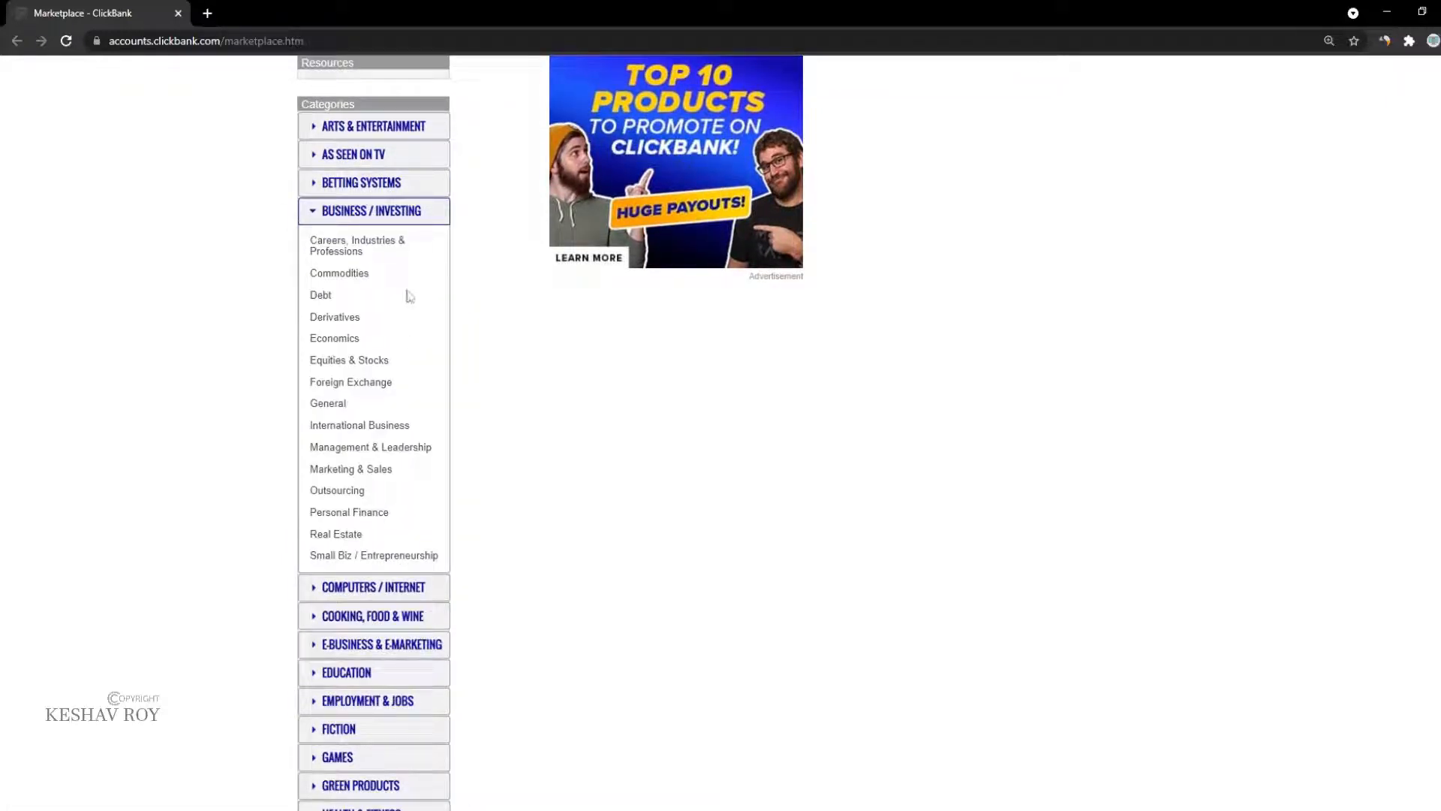
scroll(309, 570, down, 4)
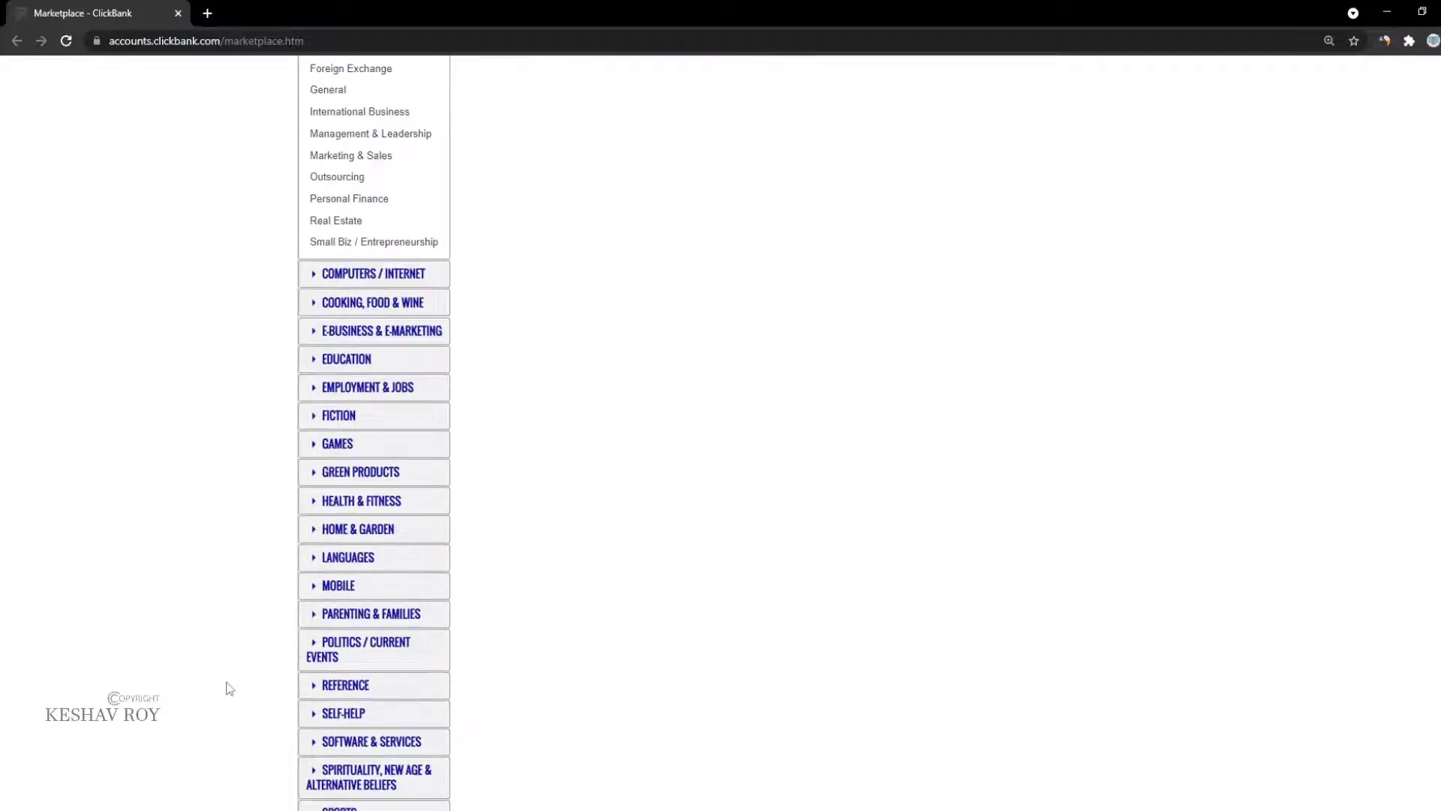
scroll(210, 633, down, 3)
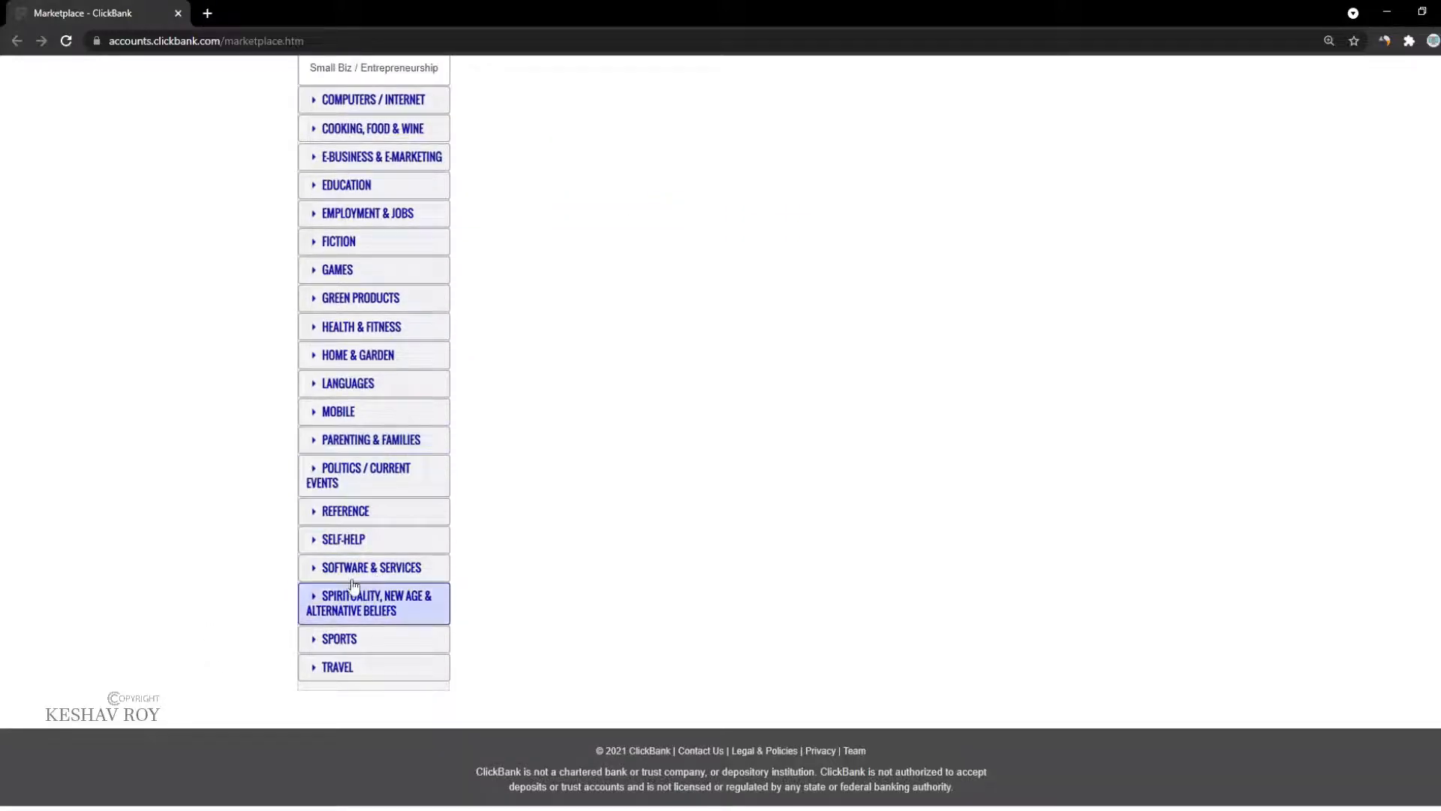
click(308, 565)
scroll(309, 582, down, 6)
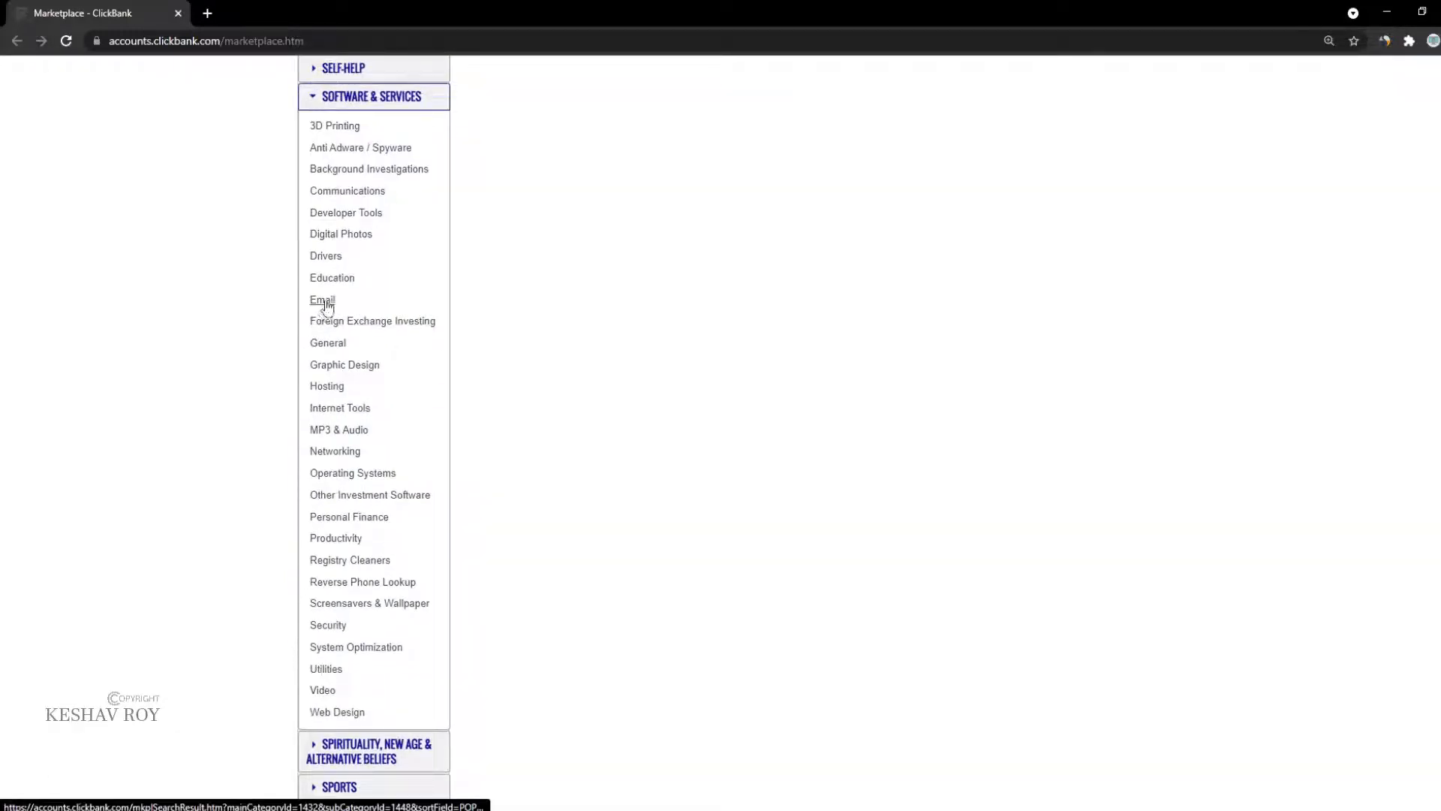
scroll(312, 640, down, 2)
scroll(303, 634, up, 10)
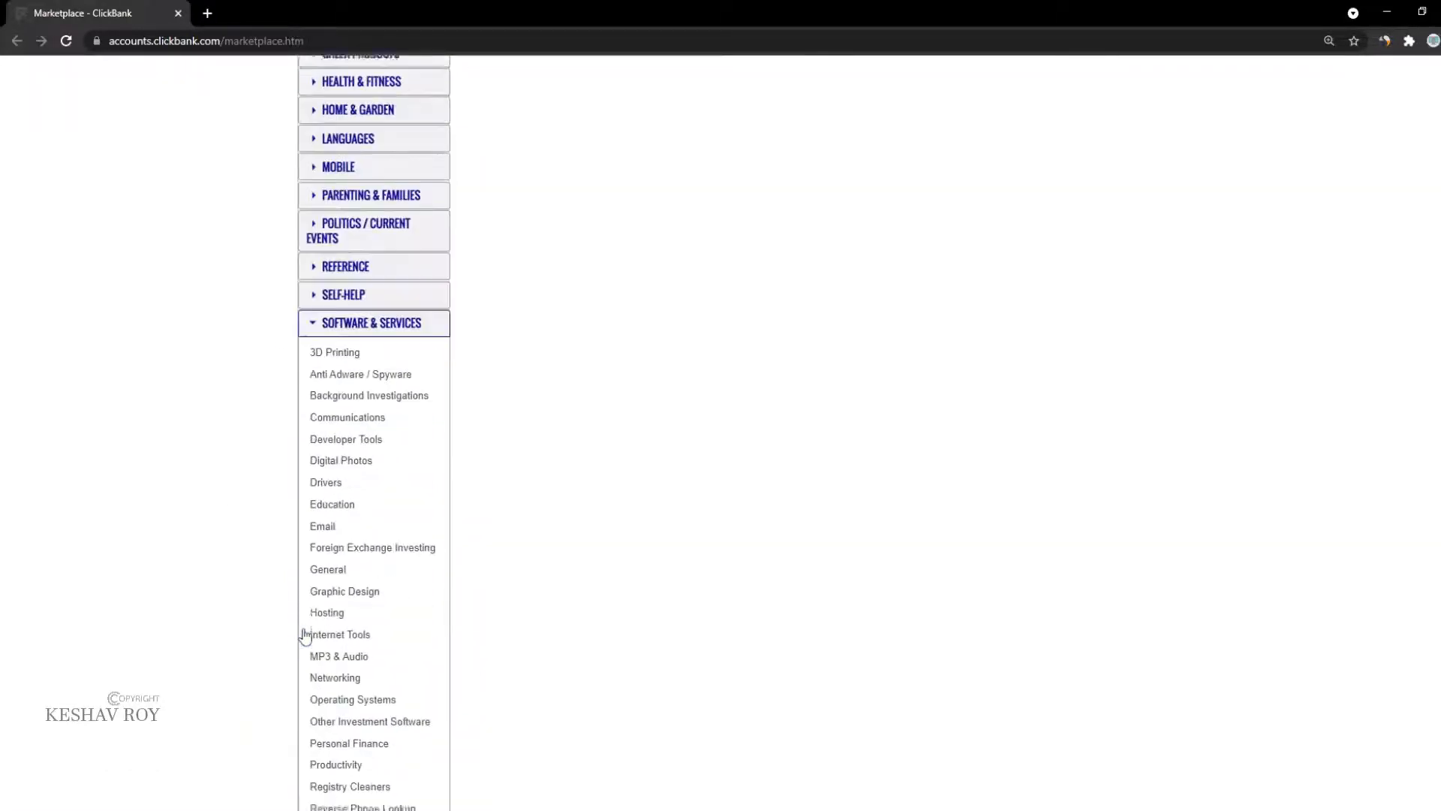
scroll(319, 615, down, 5)
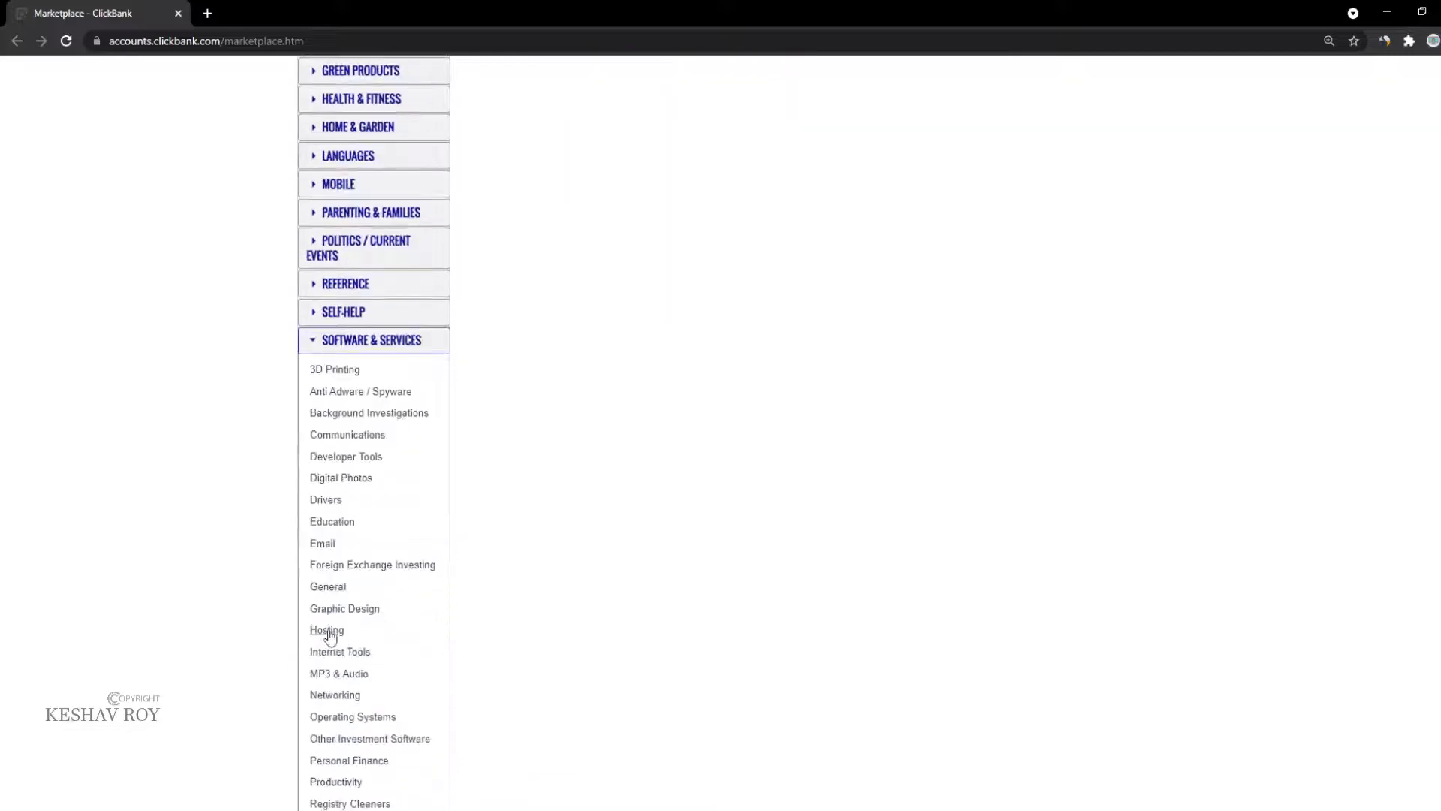
scroll(335, 373, up, 4)
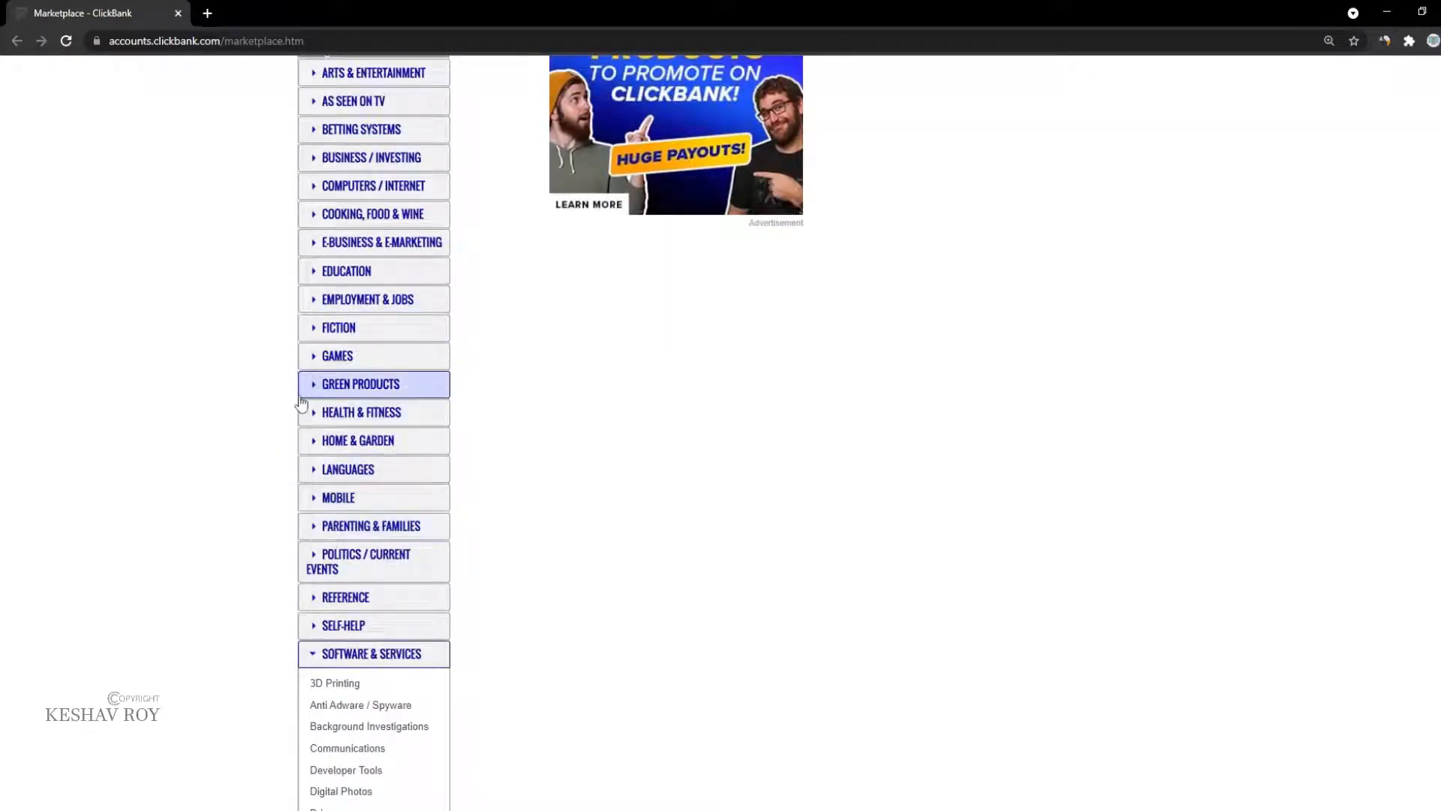
scroll(304, 420, down, 6)
scroll(308, 495, down, 3)
scroll(323, 499, up, 1)
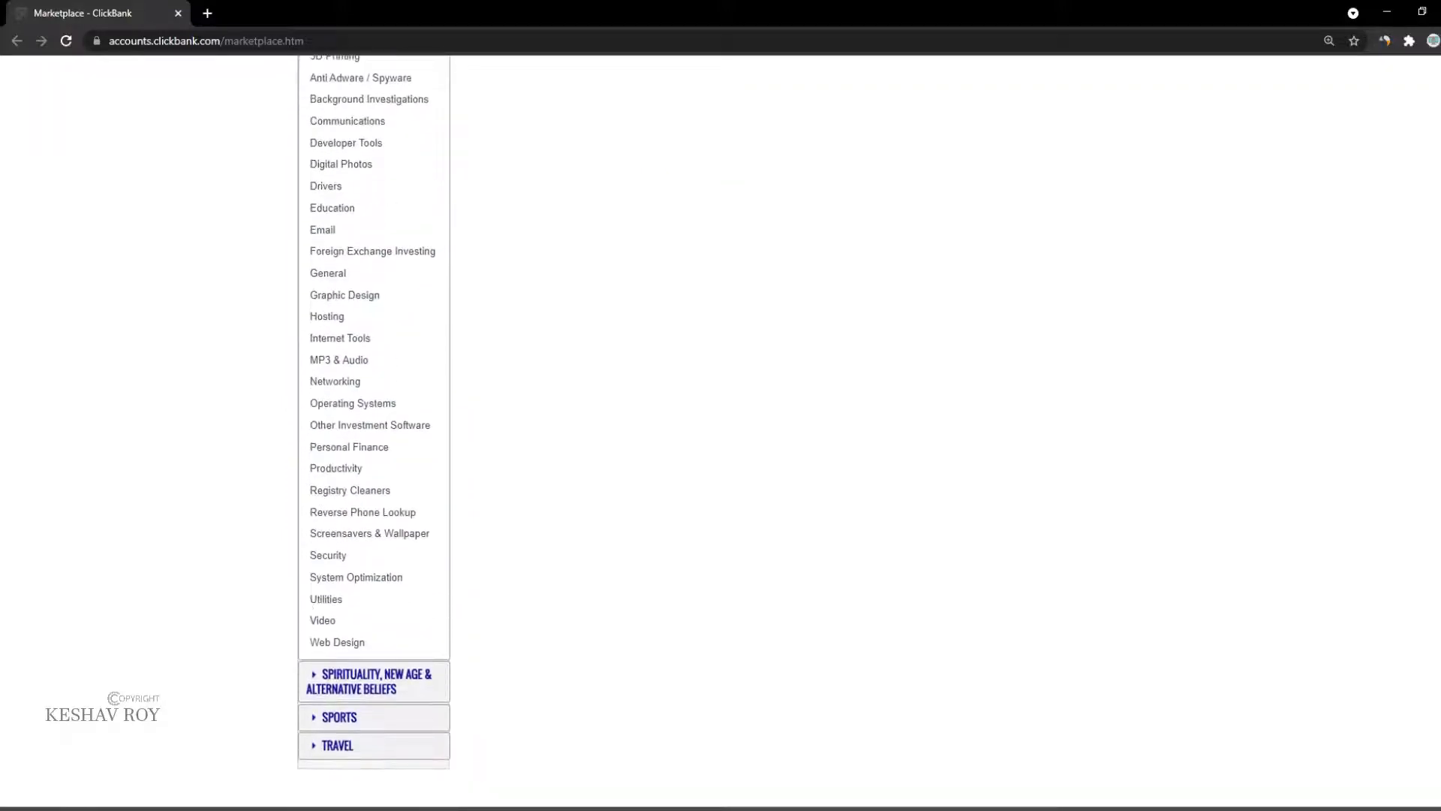
scroll(312, 691, up, 6)
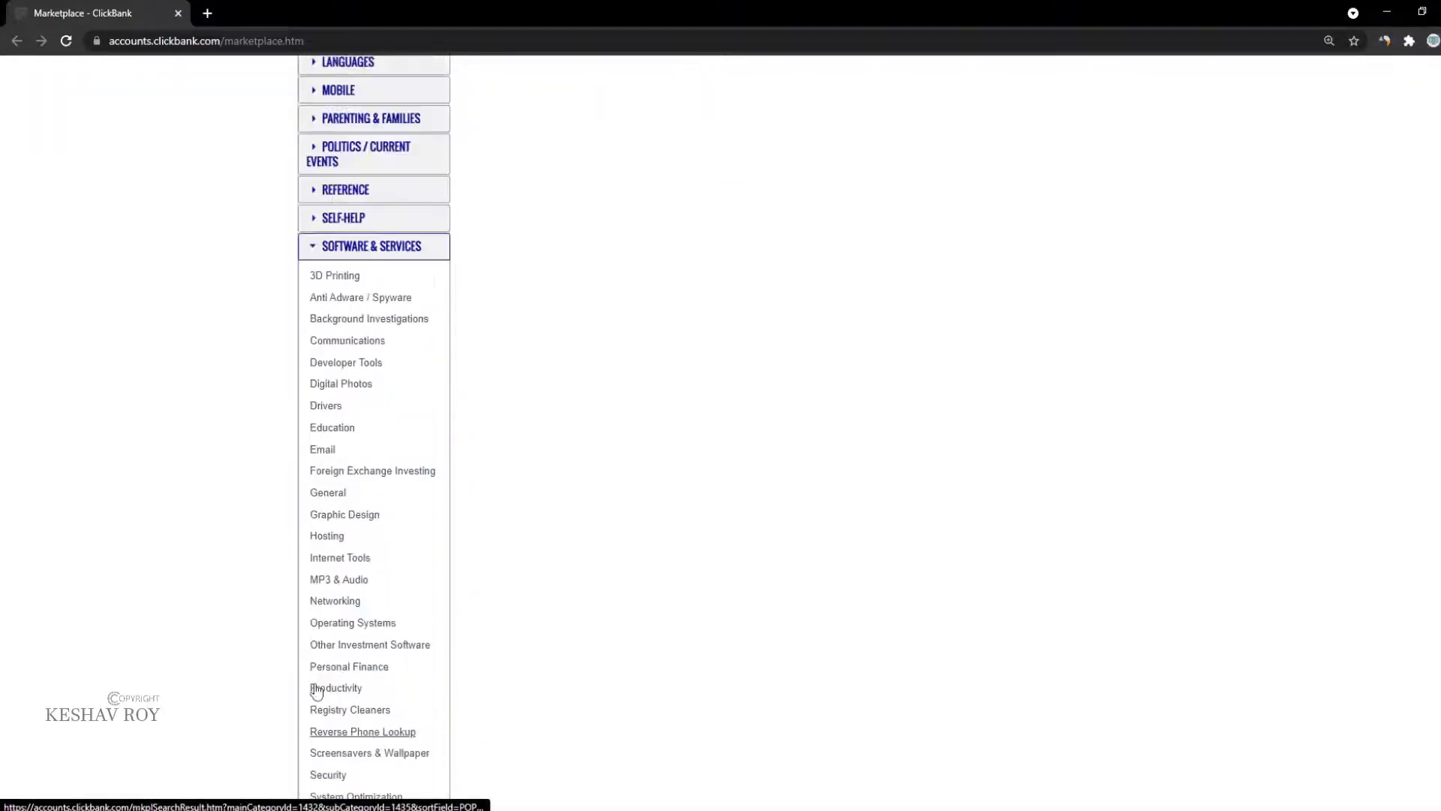
Step: Look over the Mobile : Apps product results, then return to the main category list
click(319, 340)
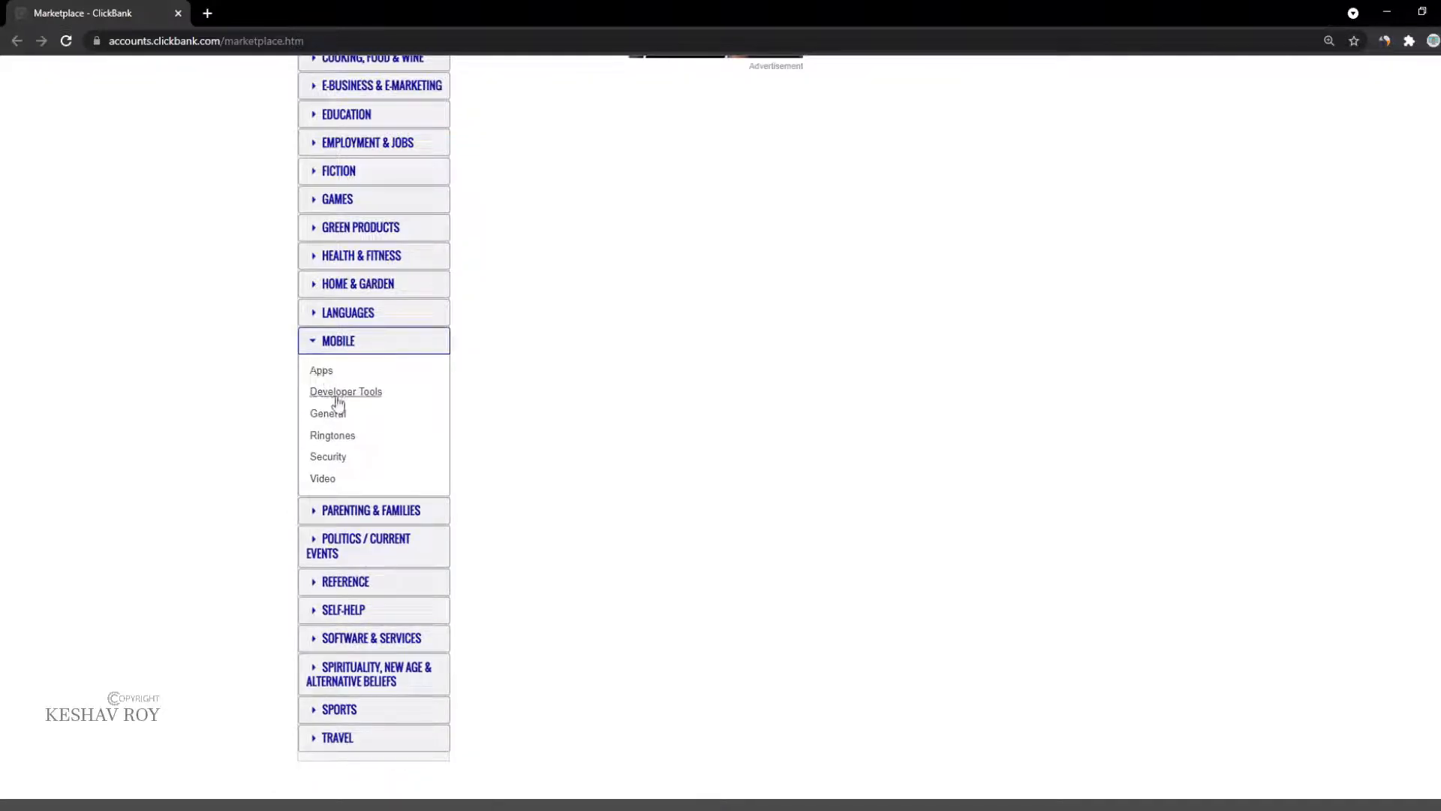
click(321, 370)
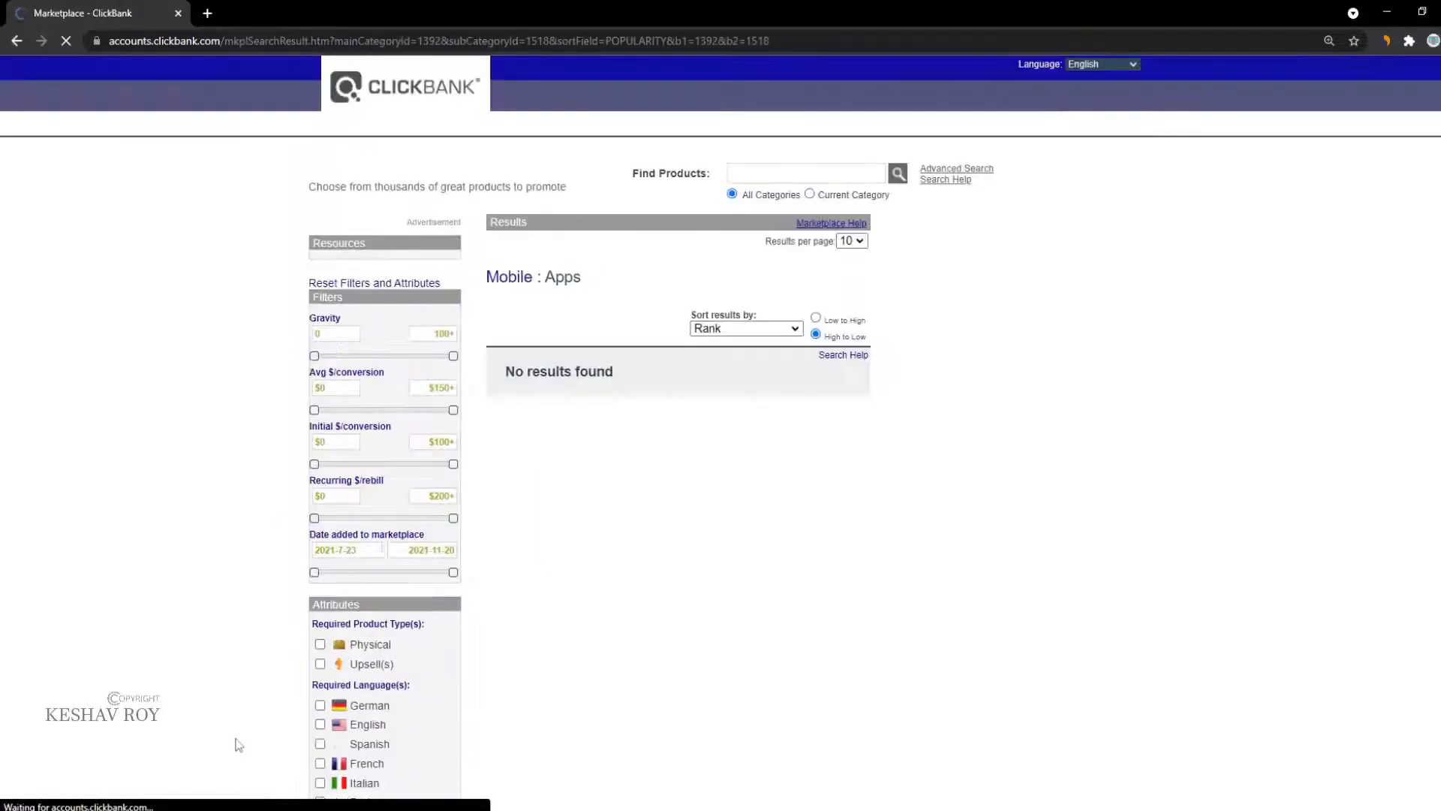
scroll(381, 638, down, 2)
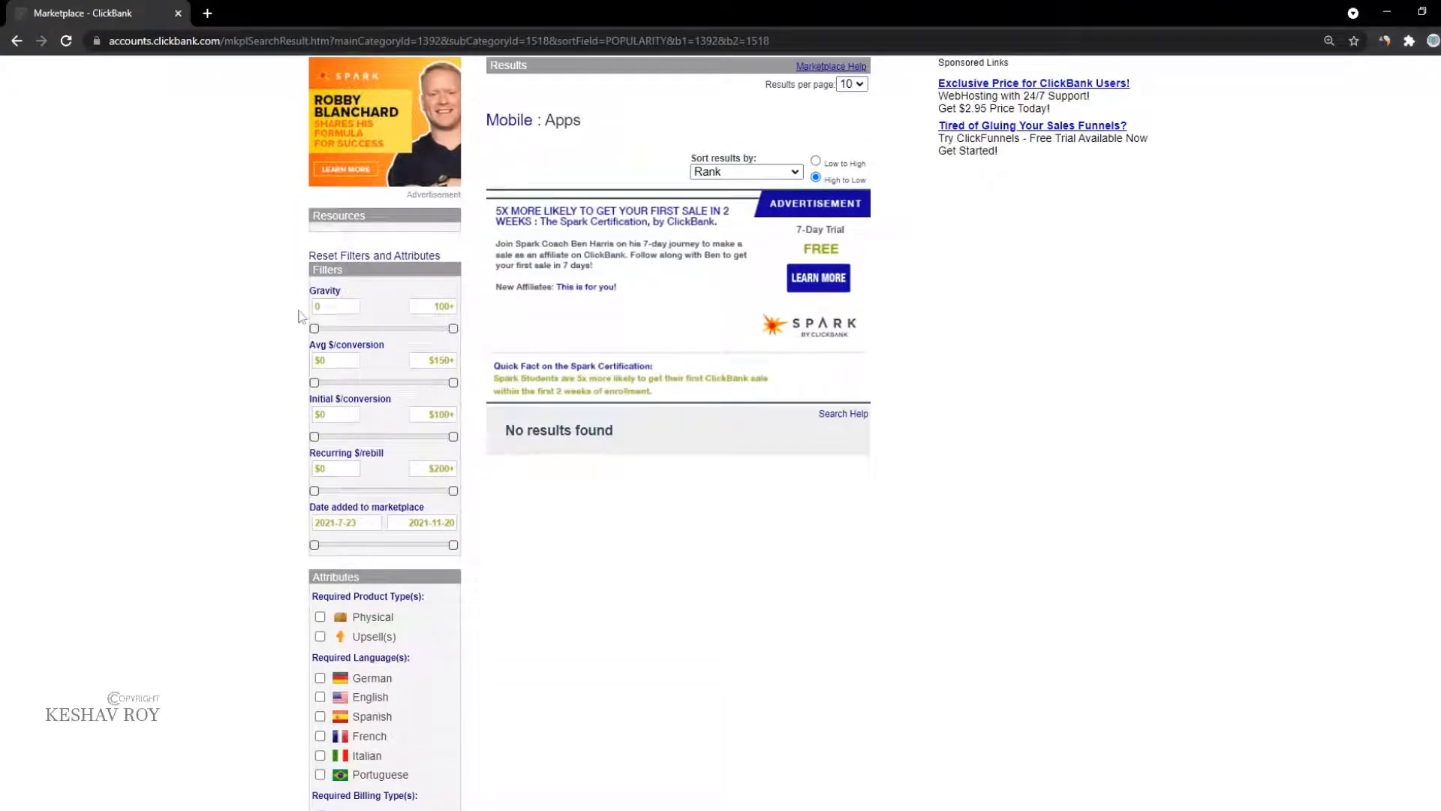
scroll(299, 315, up, 2)
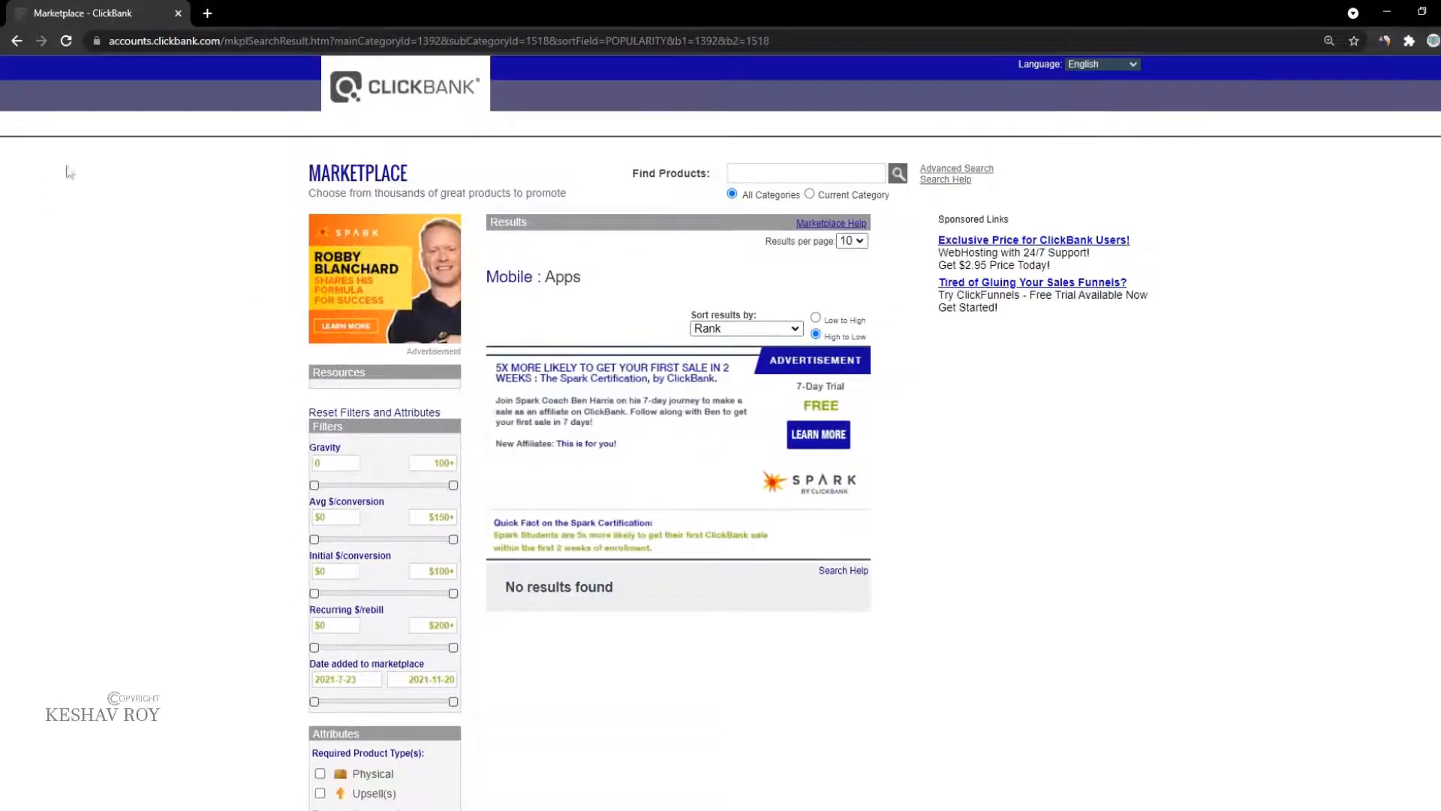
click(13, 41)
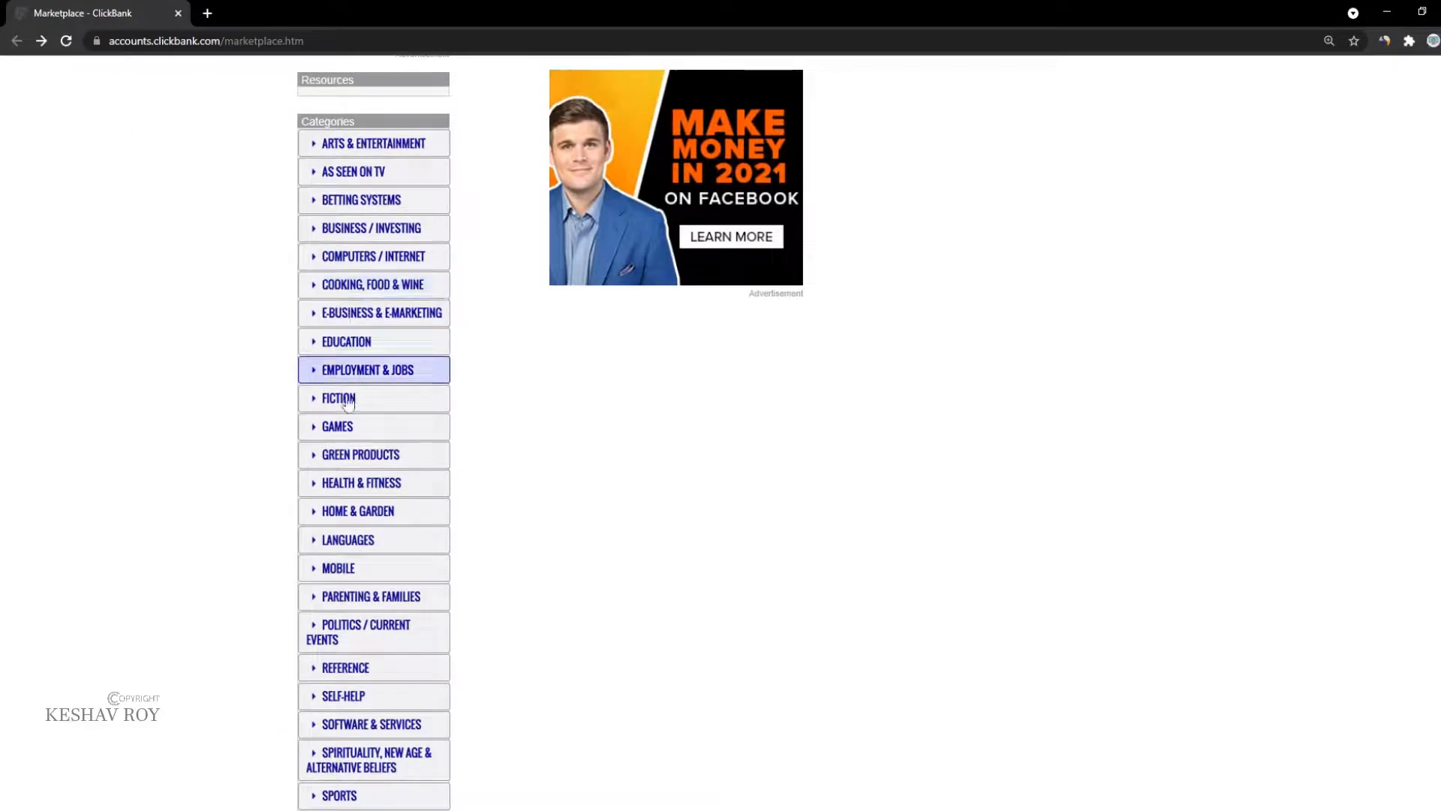
Step: Show the E-business & E-marketing products sorted by Gravity
click(350, 313)
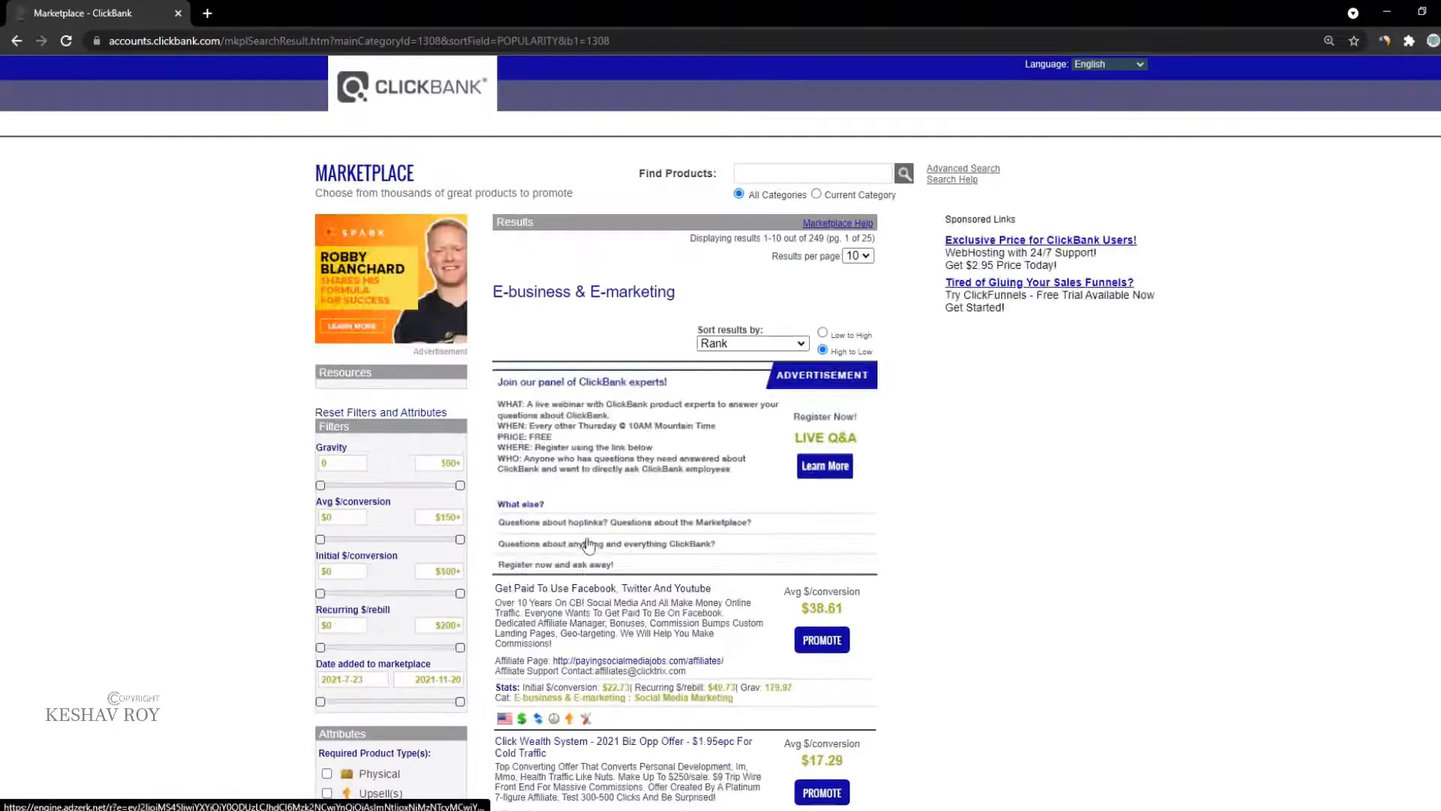
click(743, 347)
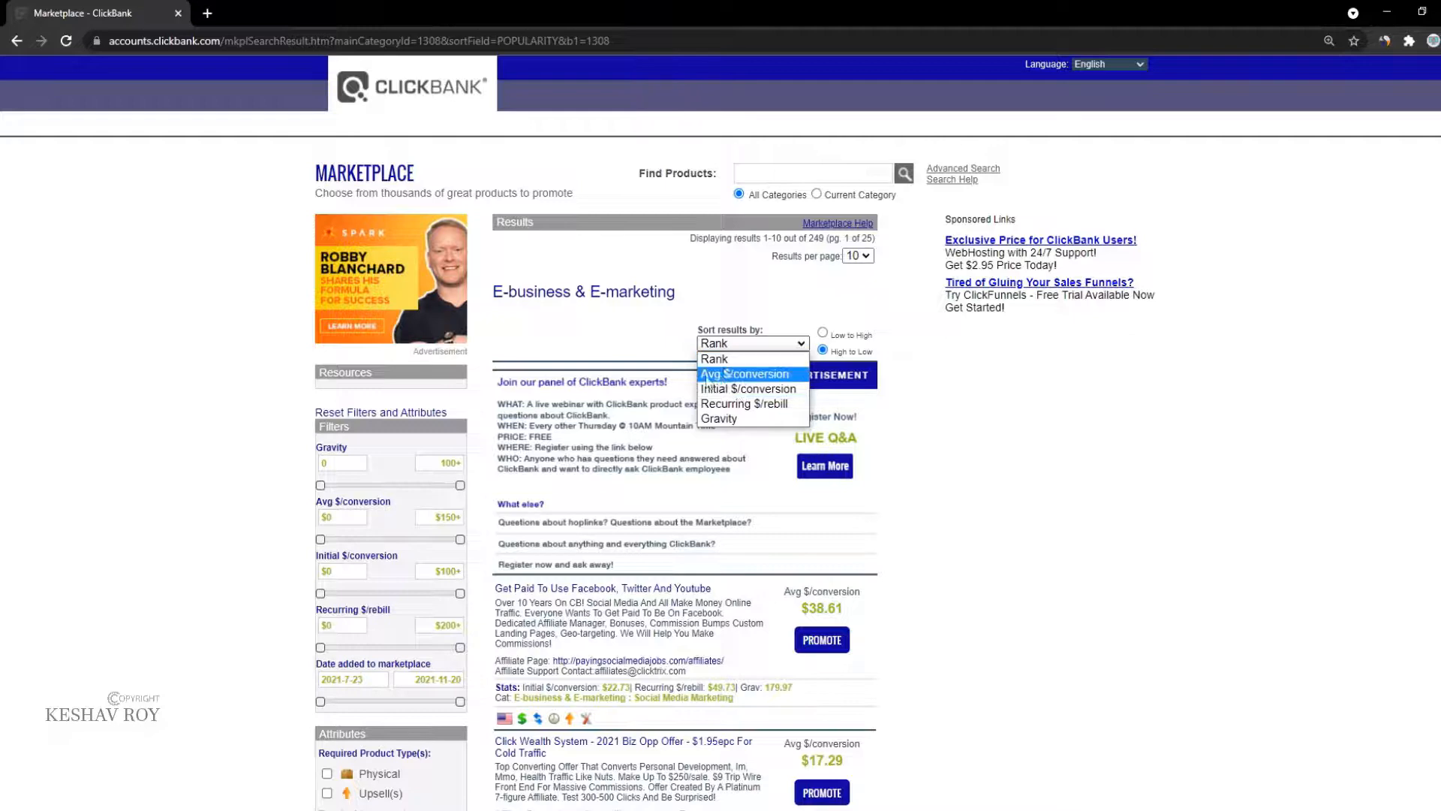
click(718, 418)
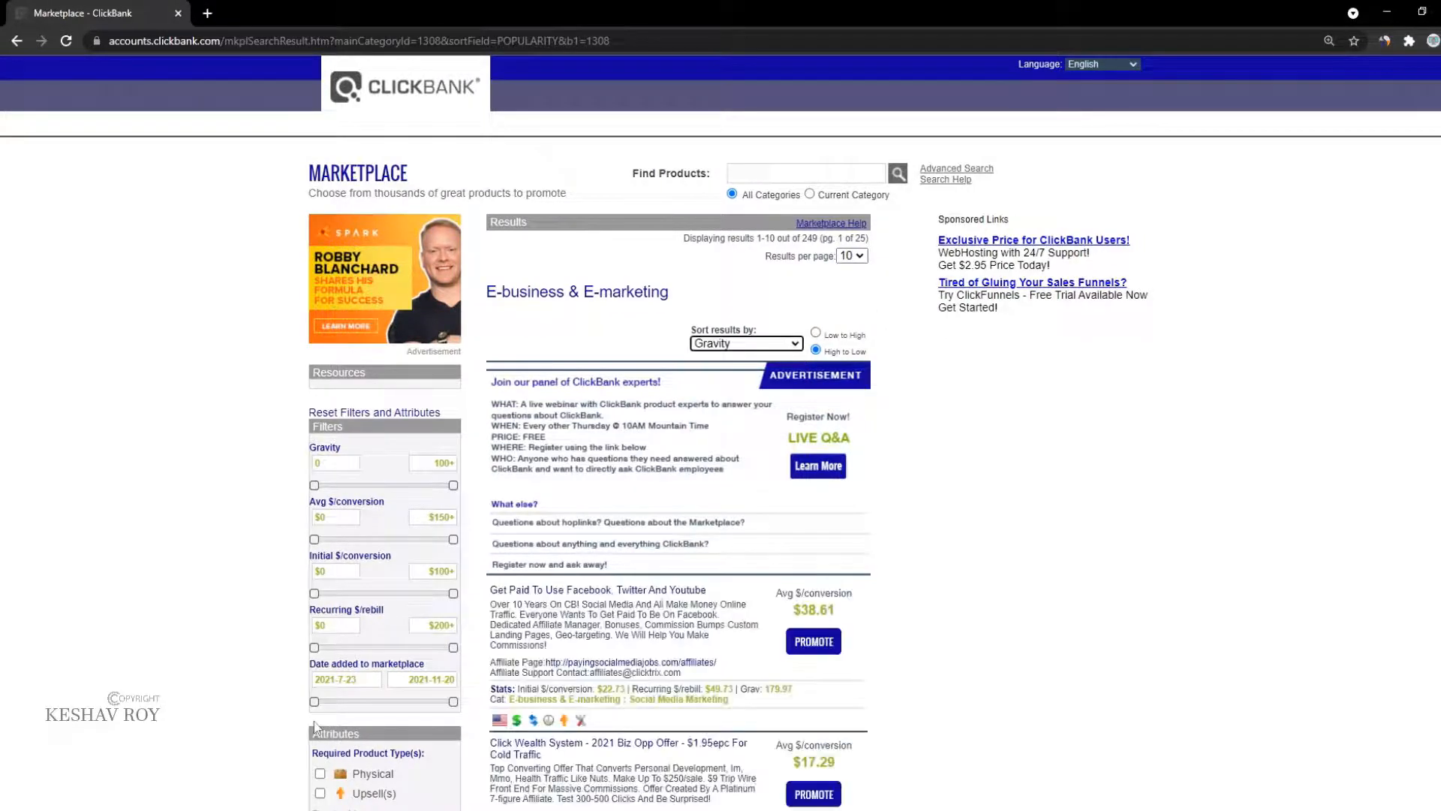
Step: Scroll through the Gravity-ranked products and zoom the page to 125%
scroll(547, 365, down, 3)
right_click(568, 355)
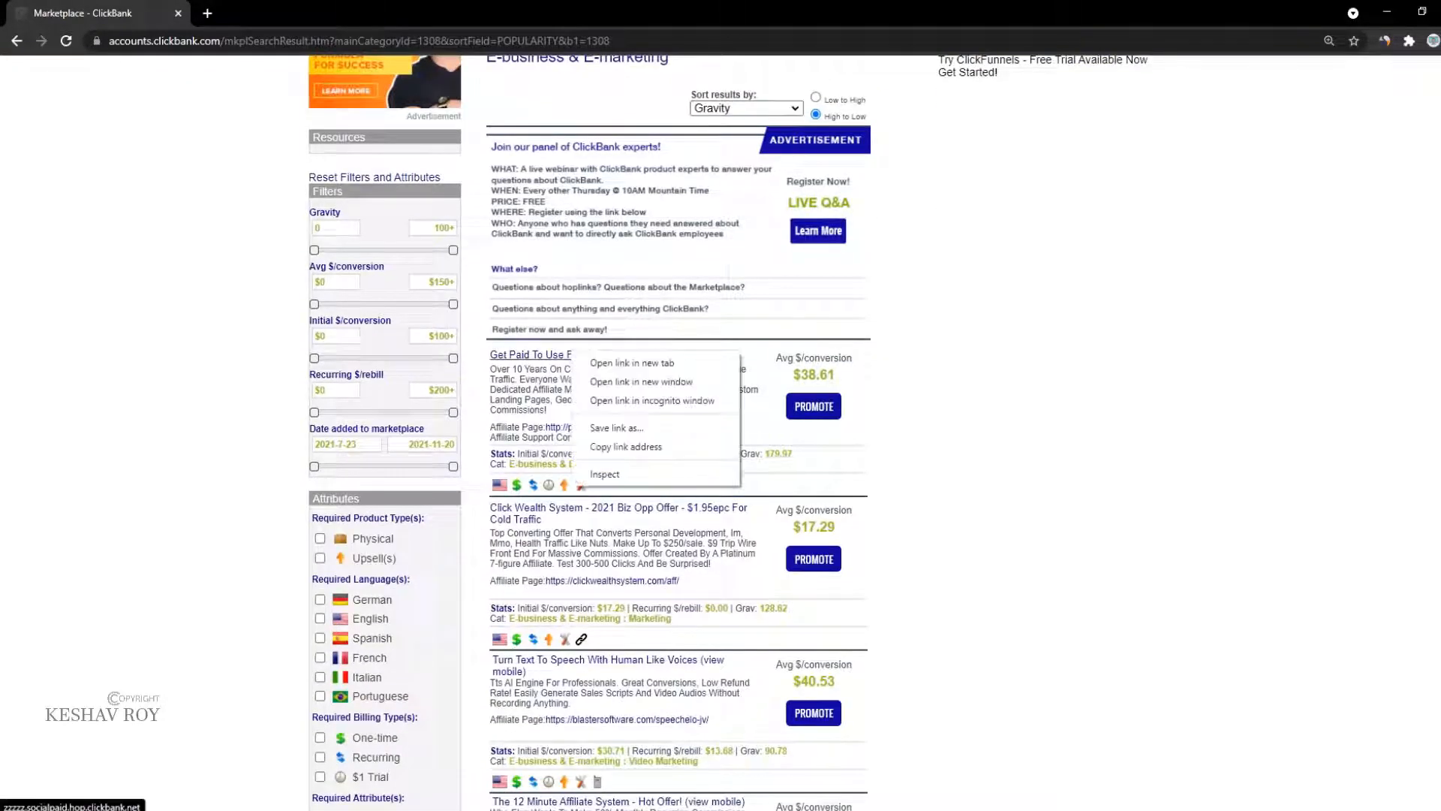
click(501, 473)
scroll(798, 428, down, 4)
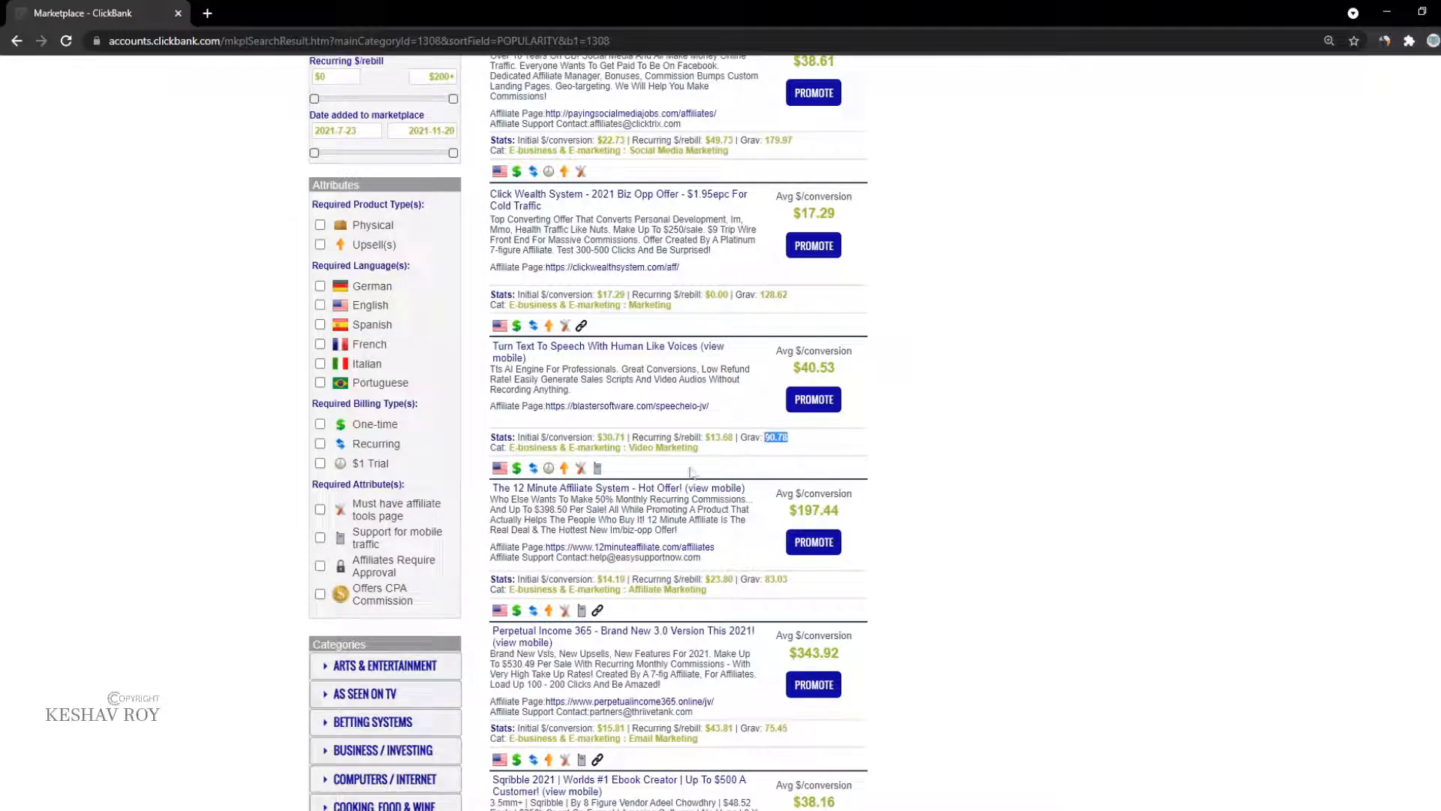
scroll(567, 495, down, 1)
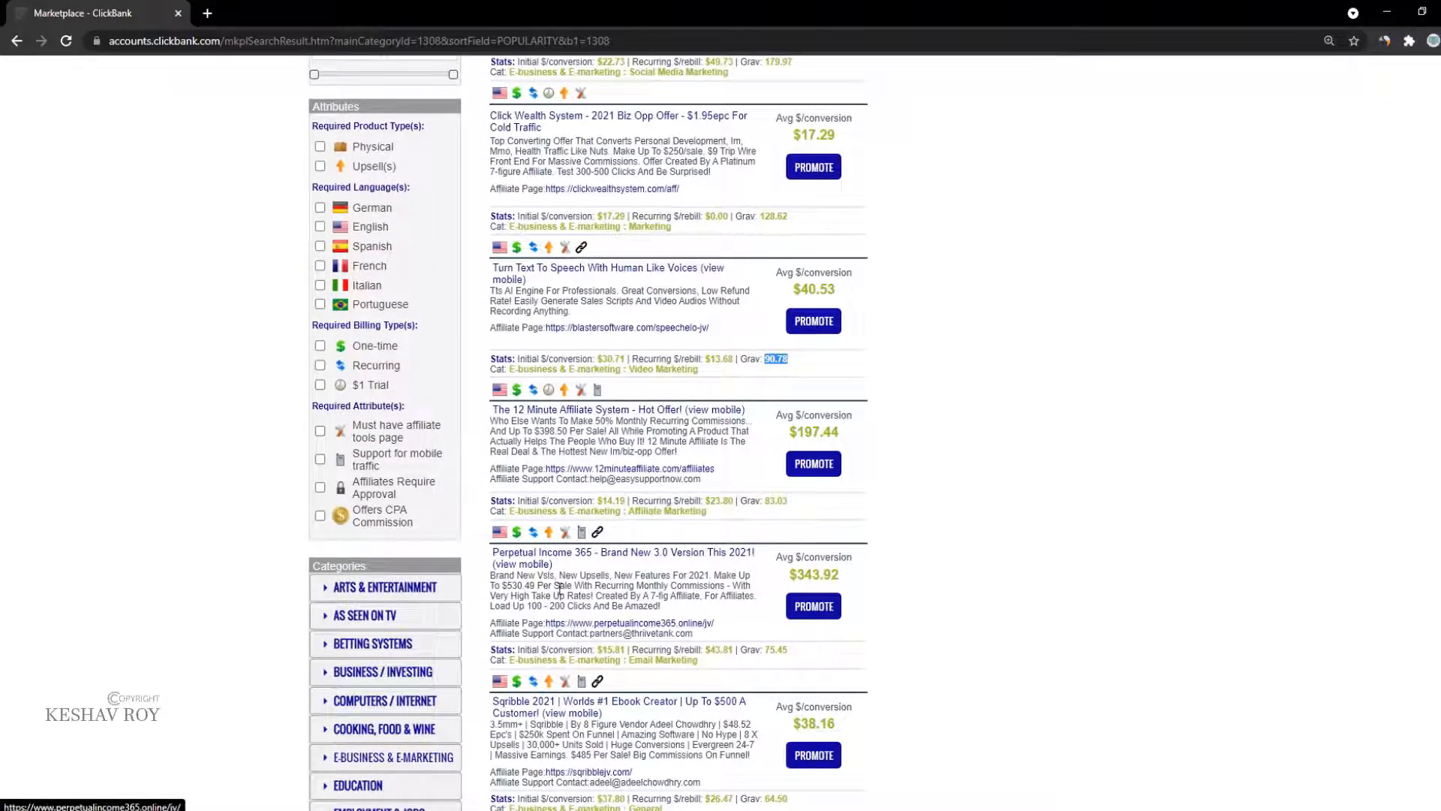
scroll(526, 600, down, 1)
scroll(640, 377, up, 3)
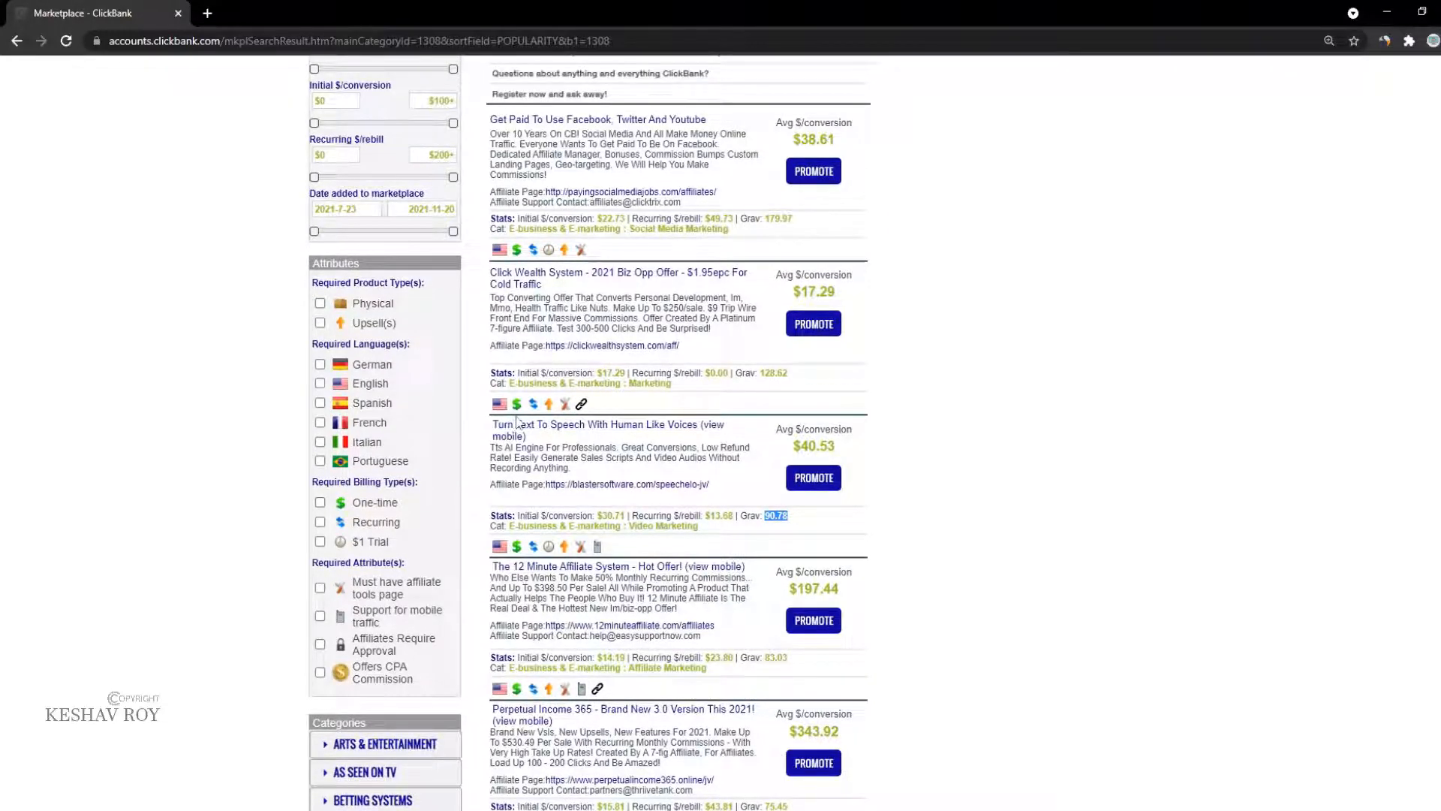
scroll(578, 289, up, 1)
key(ctrl+plus)
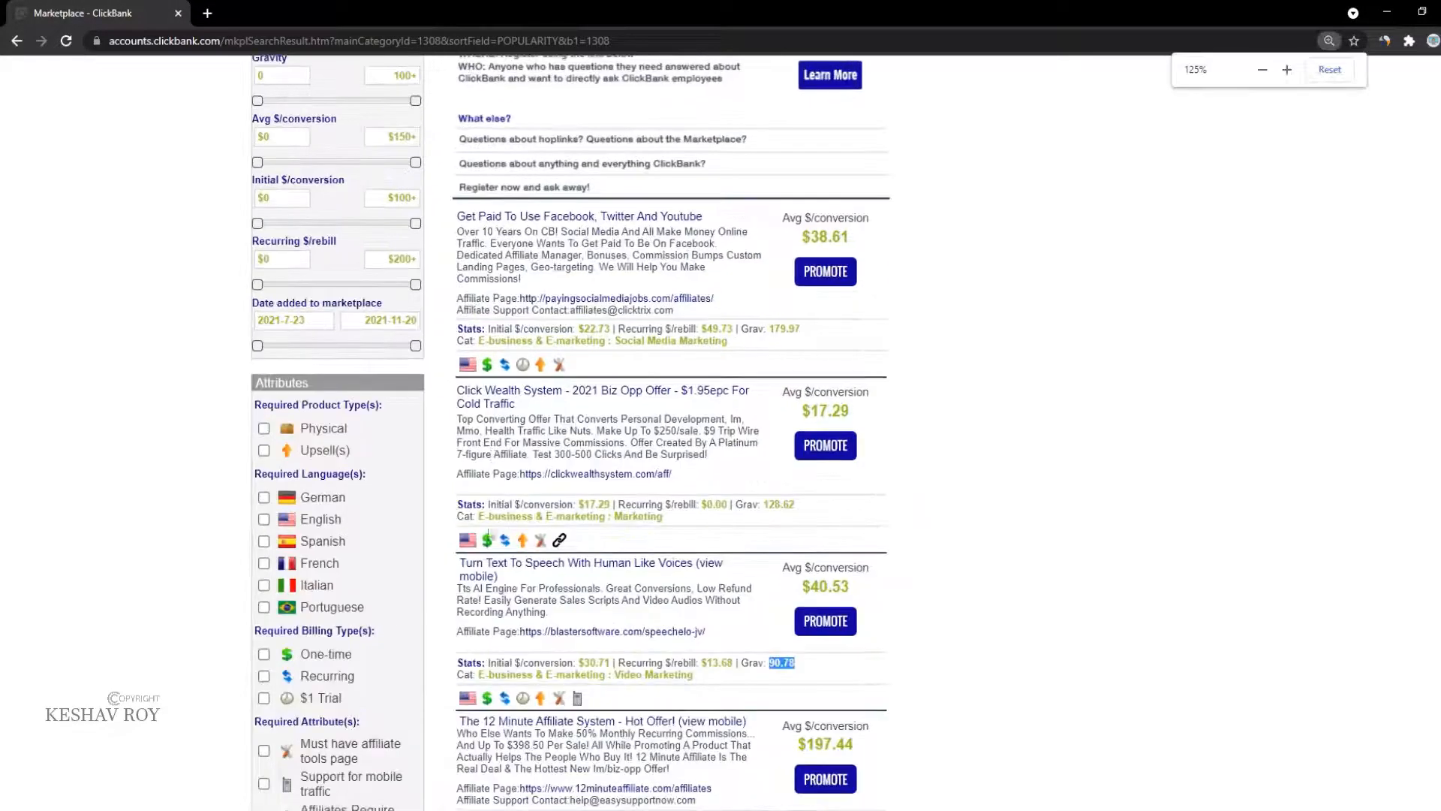
drag(465, 574, 551, 577)
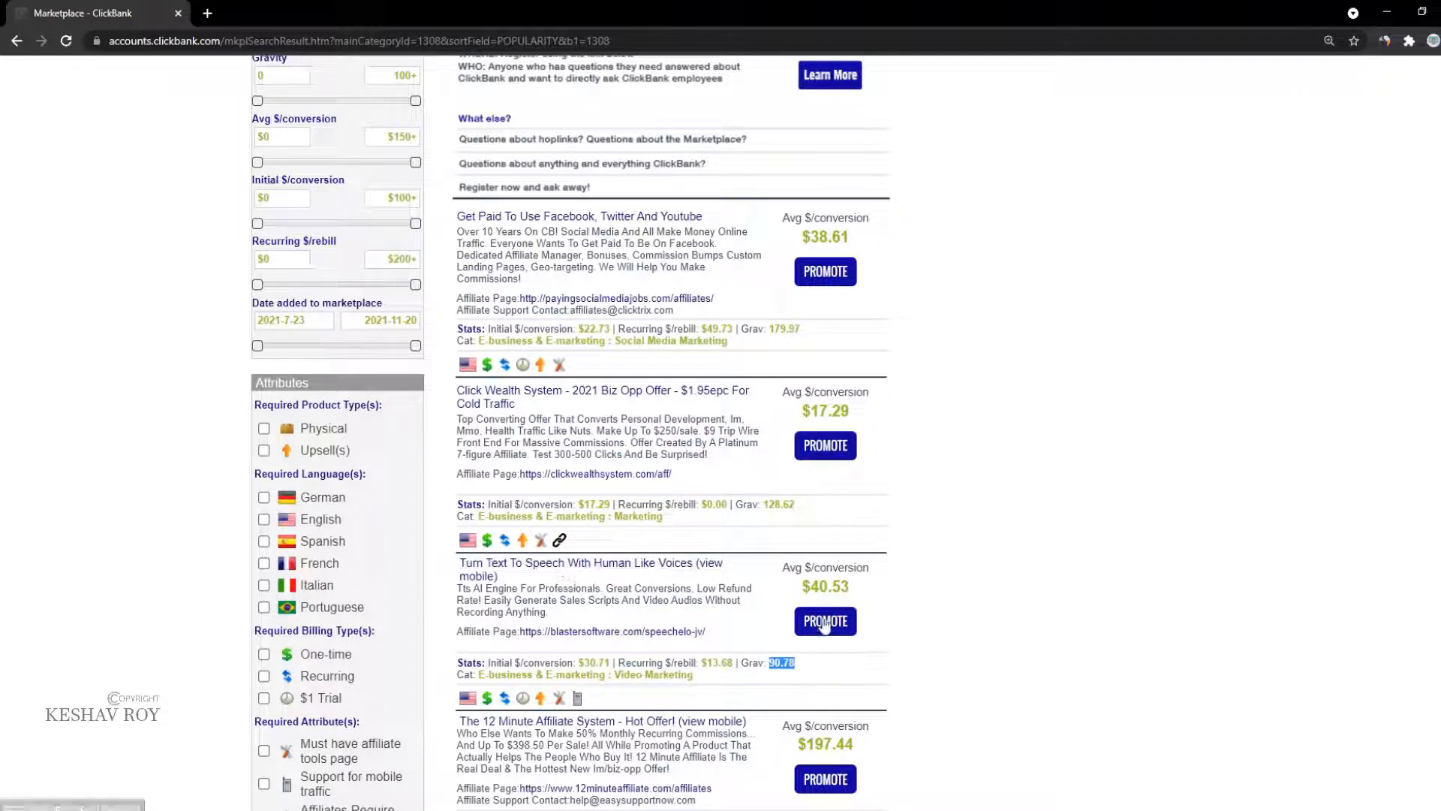
Step: Open the Speechelo affiliate page in a new tab, view it, then return to the ClickBank results
right_click(626, 632)
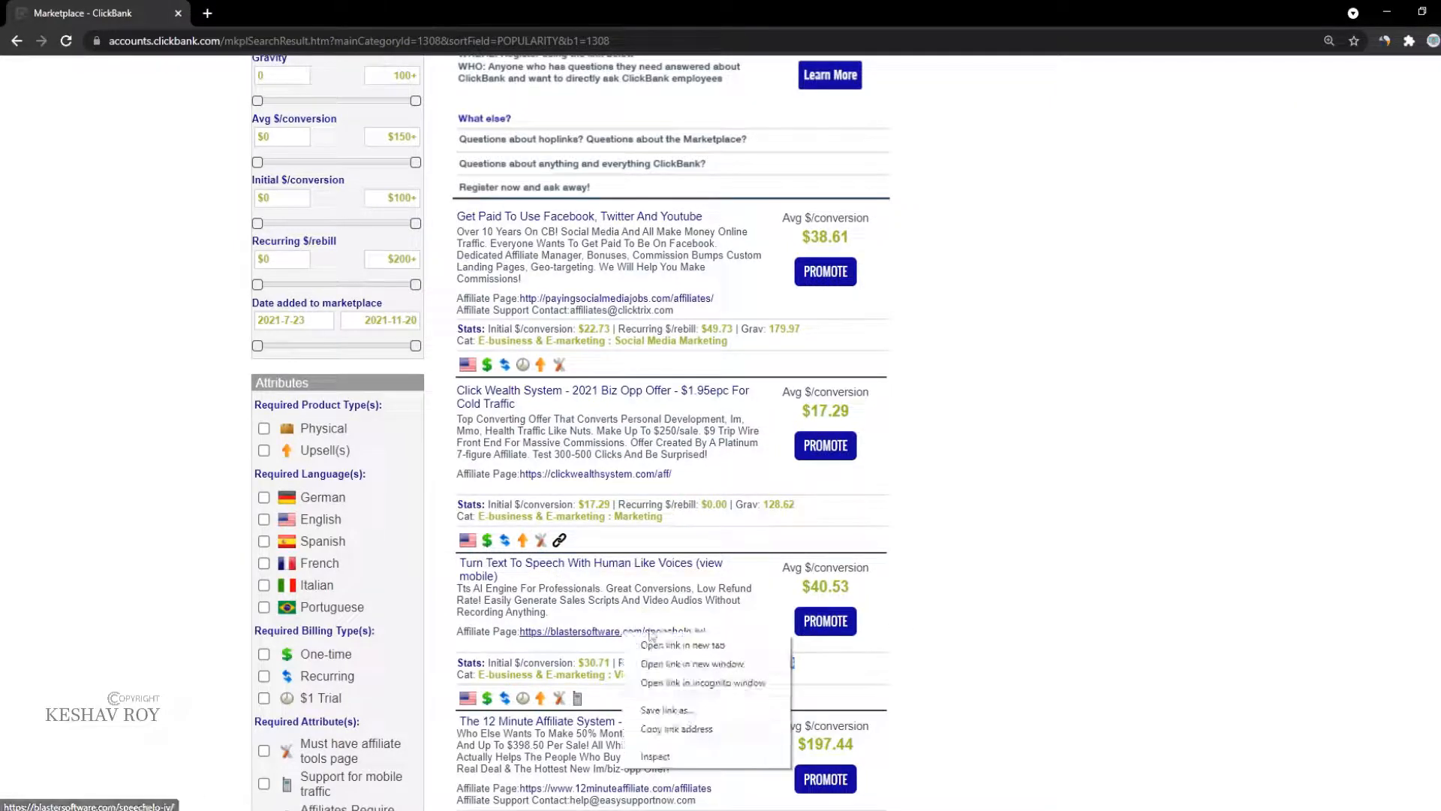
click(641, 645)
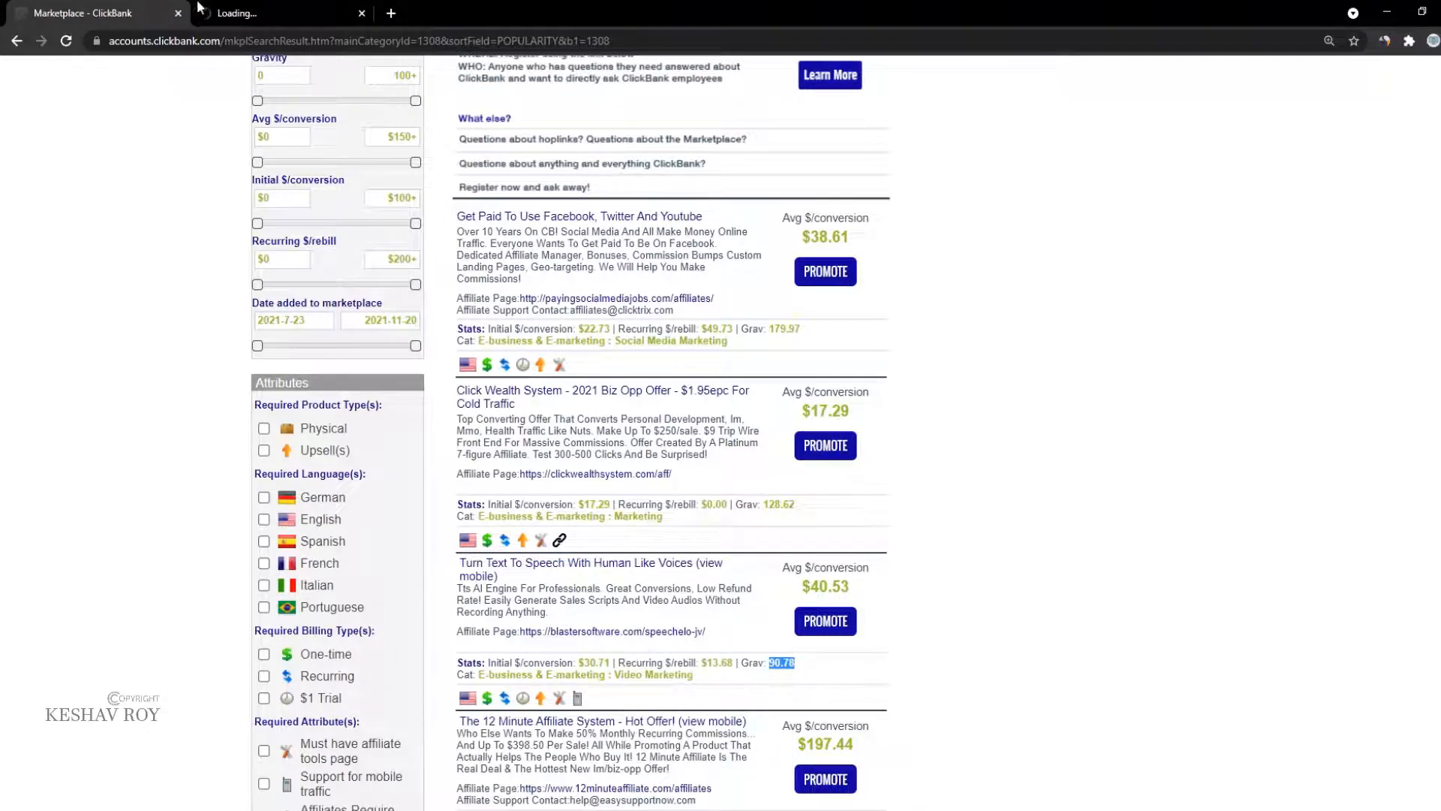
click(204, 9)
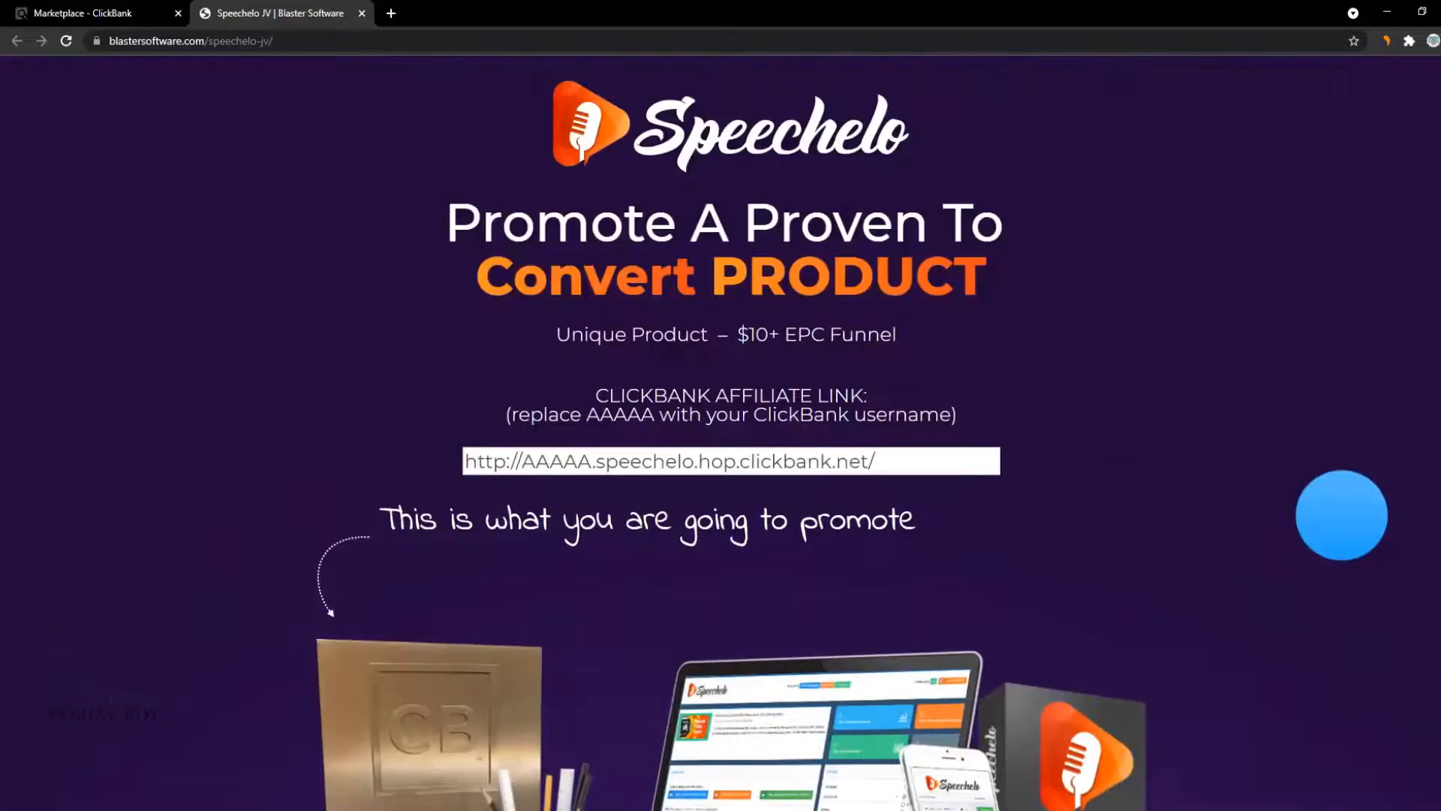
click(2, 8)
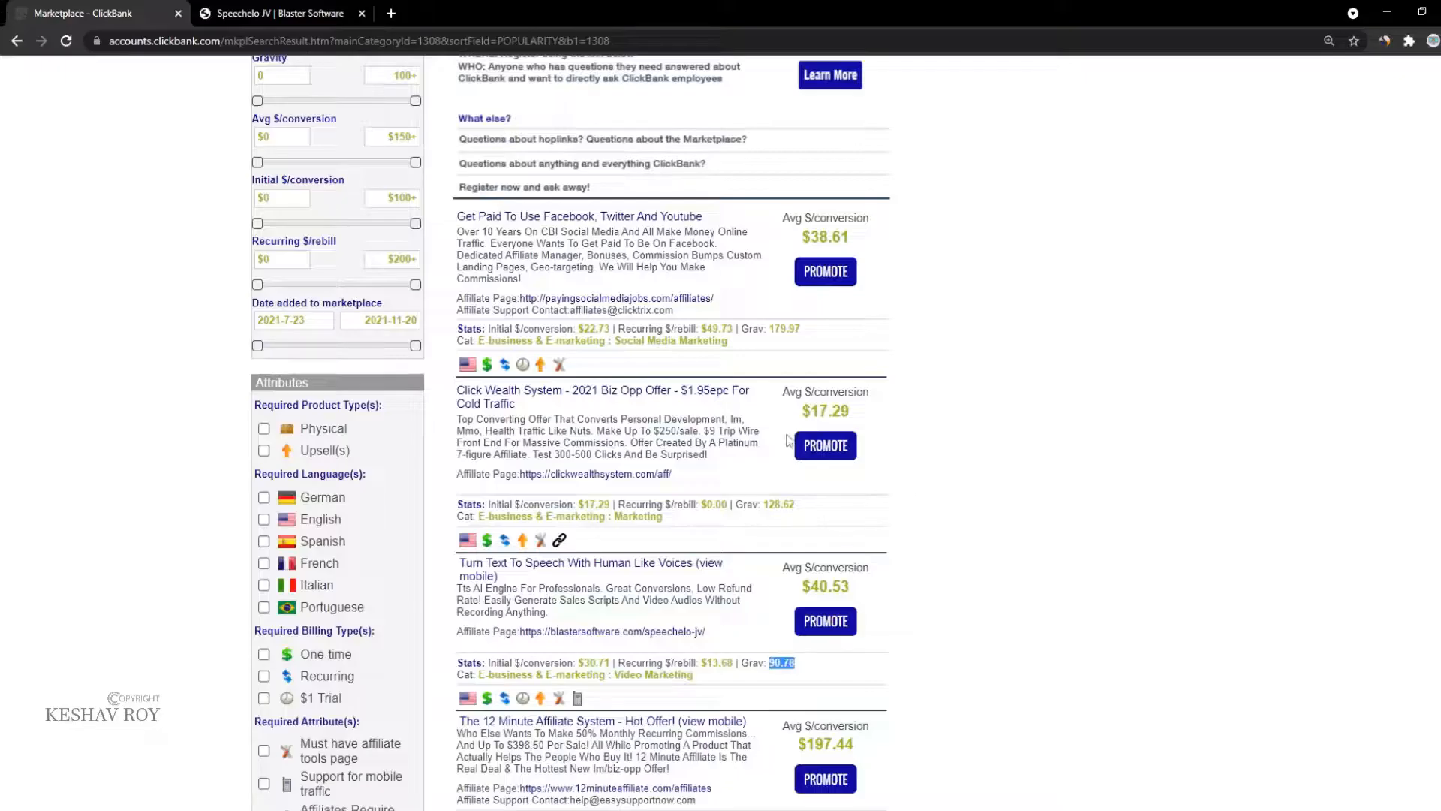
Step: Generate a HopLink for the Click Wealth offer with the saved nickname, copy it, and close the generator
click(825, 446)
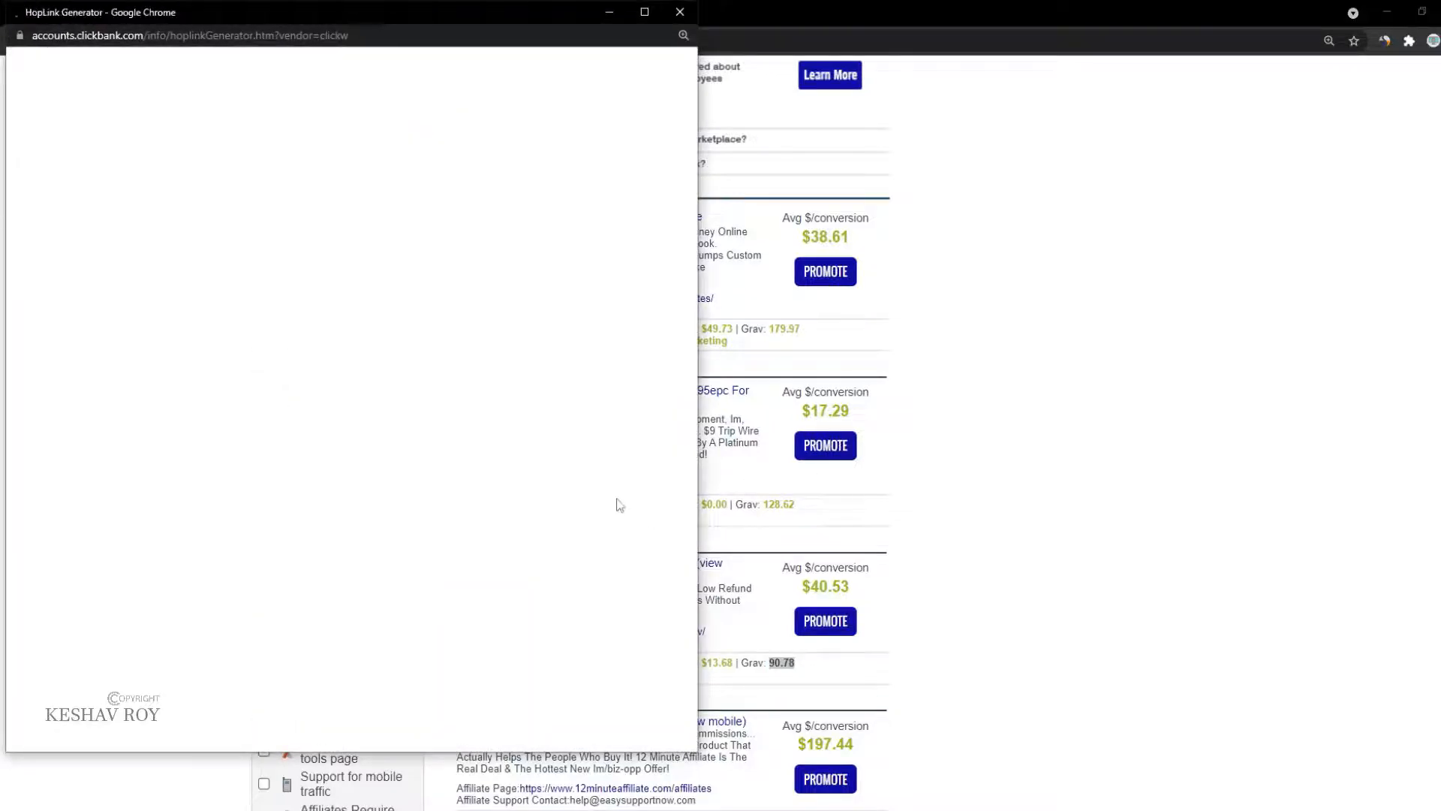
click(305, 208)
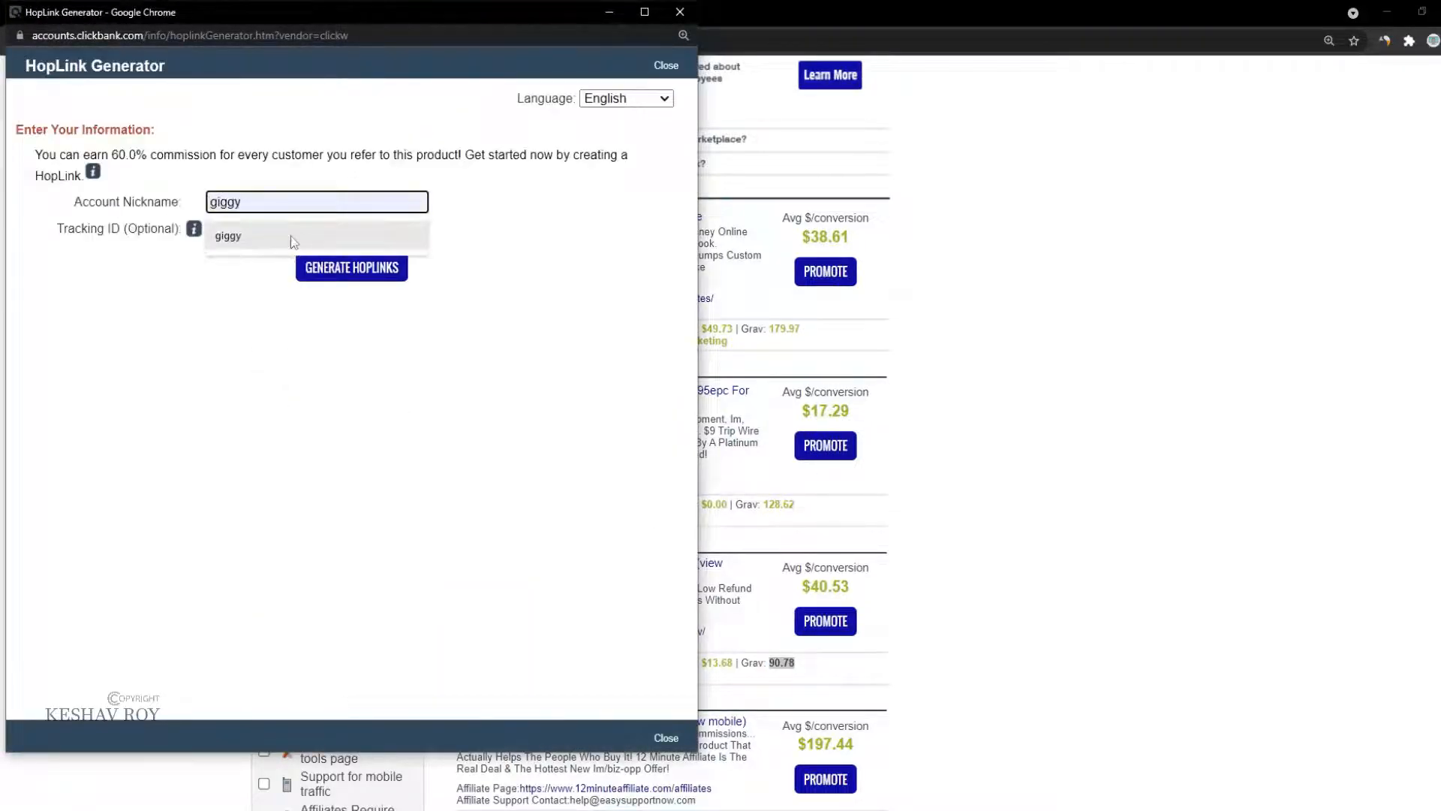
click(293, 235)
click(330, 269)
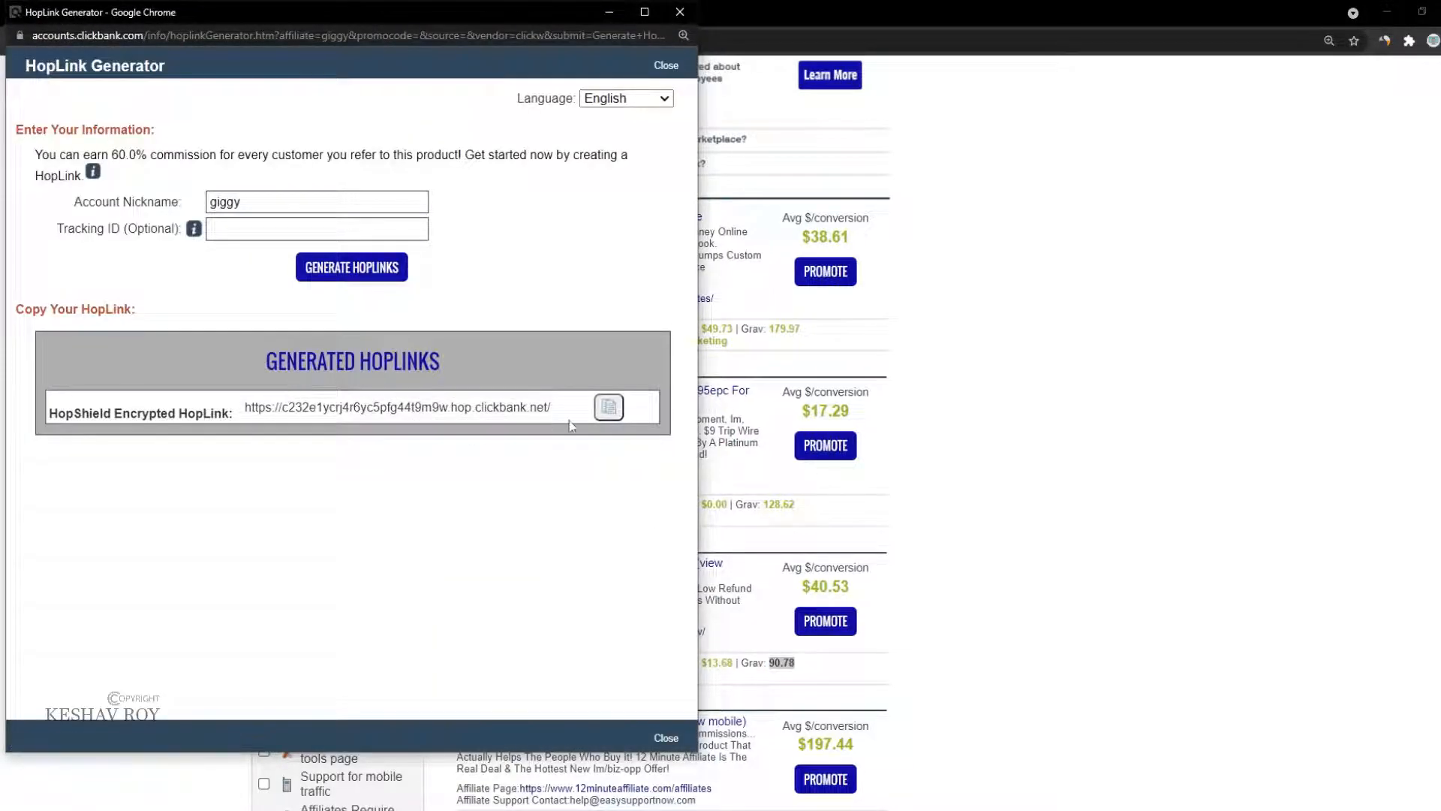
click(617, 409)
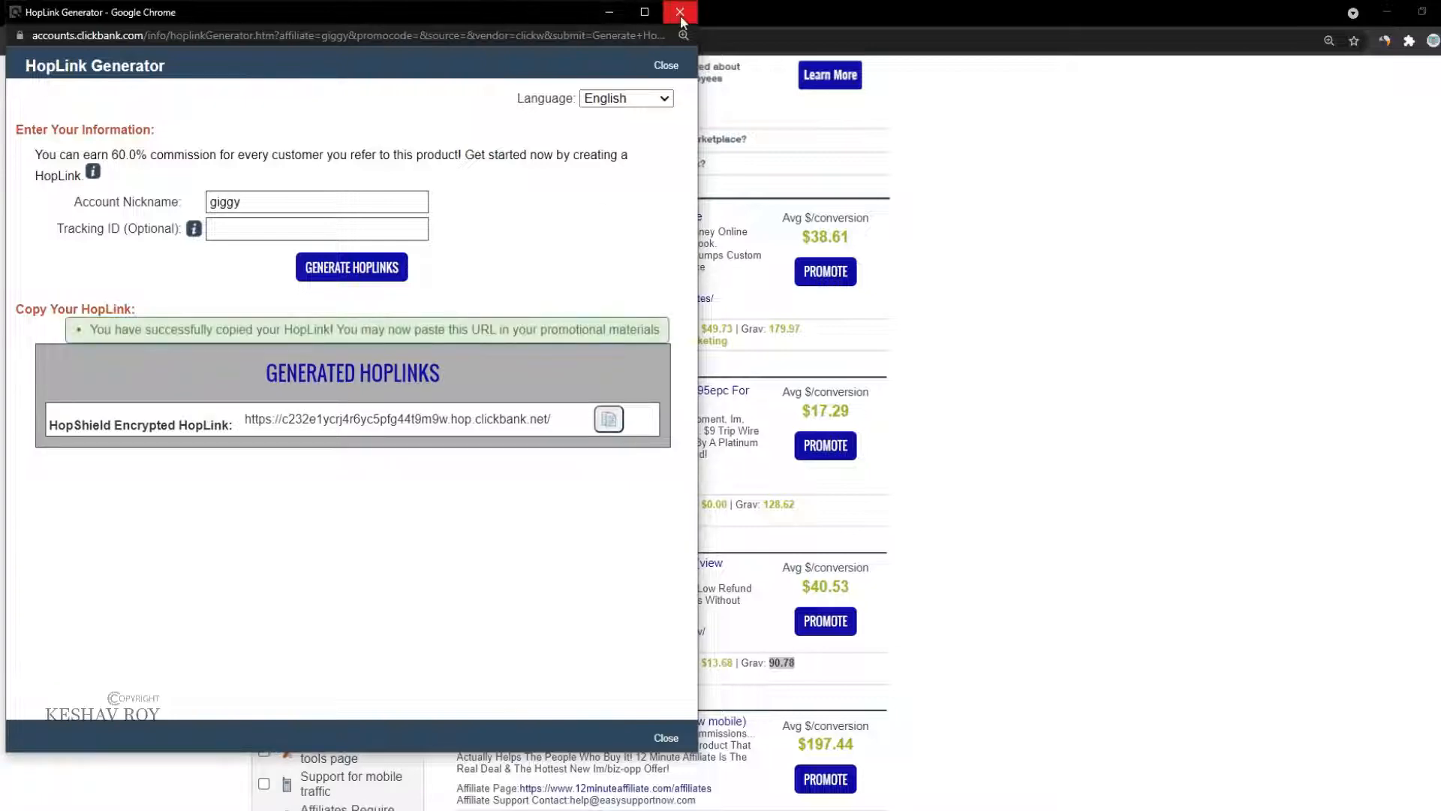
click(680, 13)
Step: Shorten the pasted hop link on ly-ink.me in a new tab and copy the short link
click(387, 11)
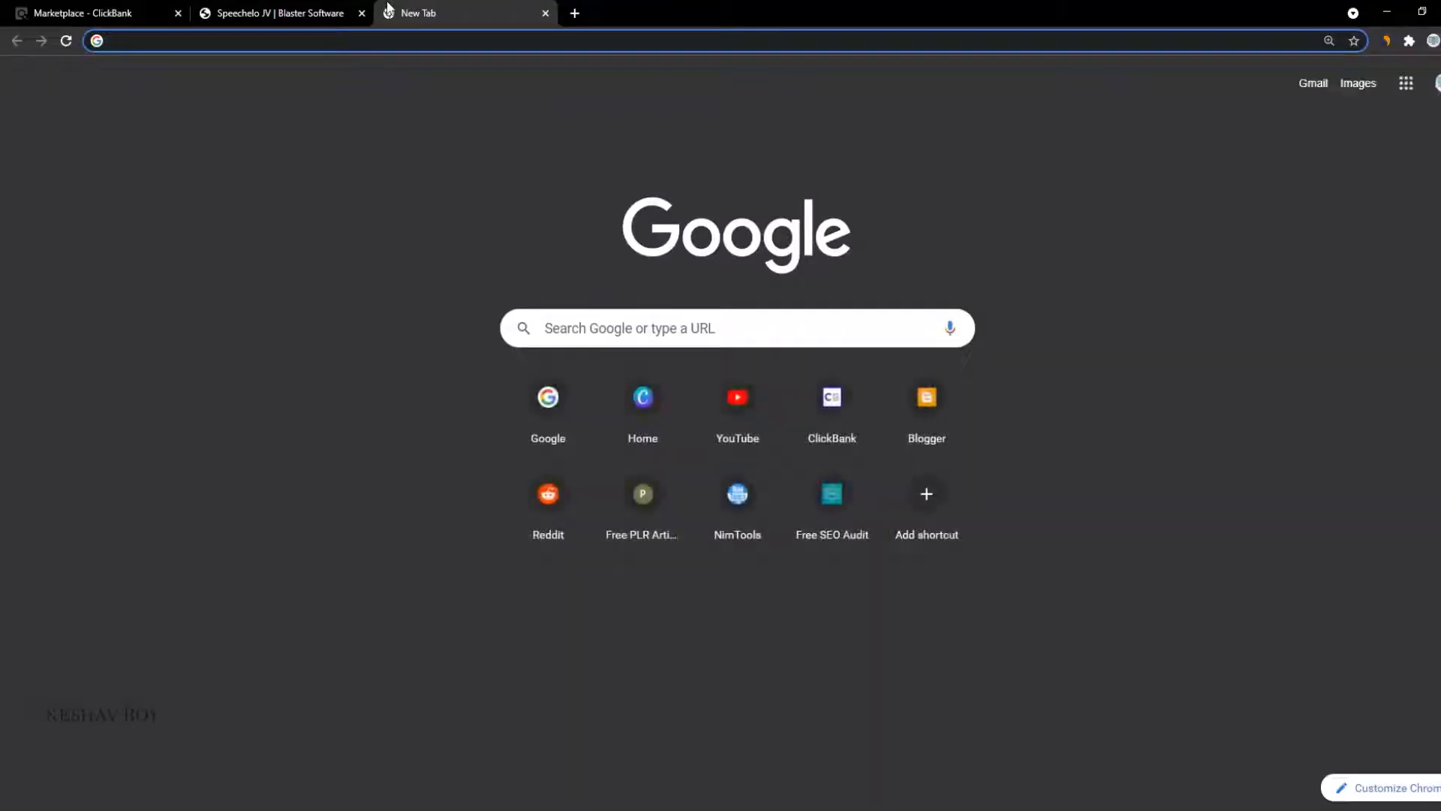
text(ly-ink.m)
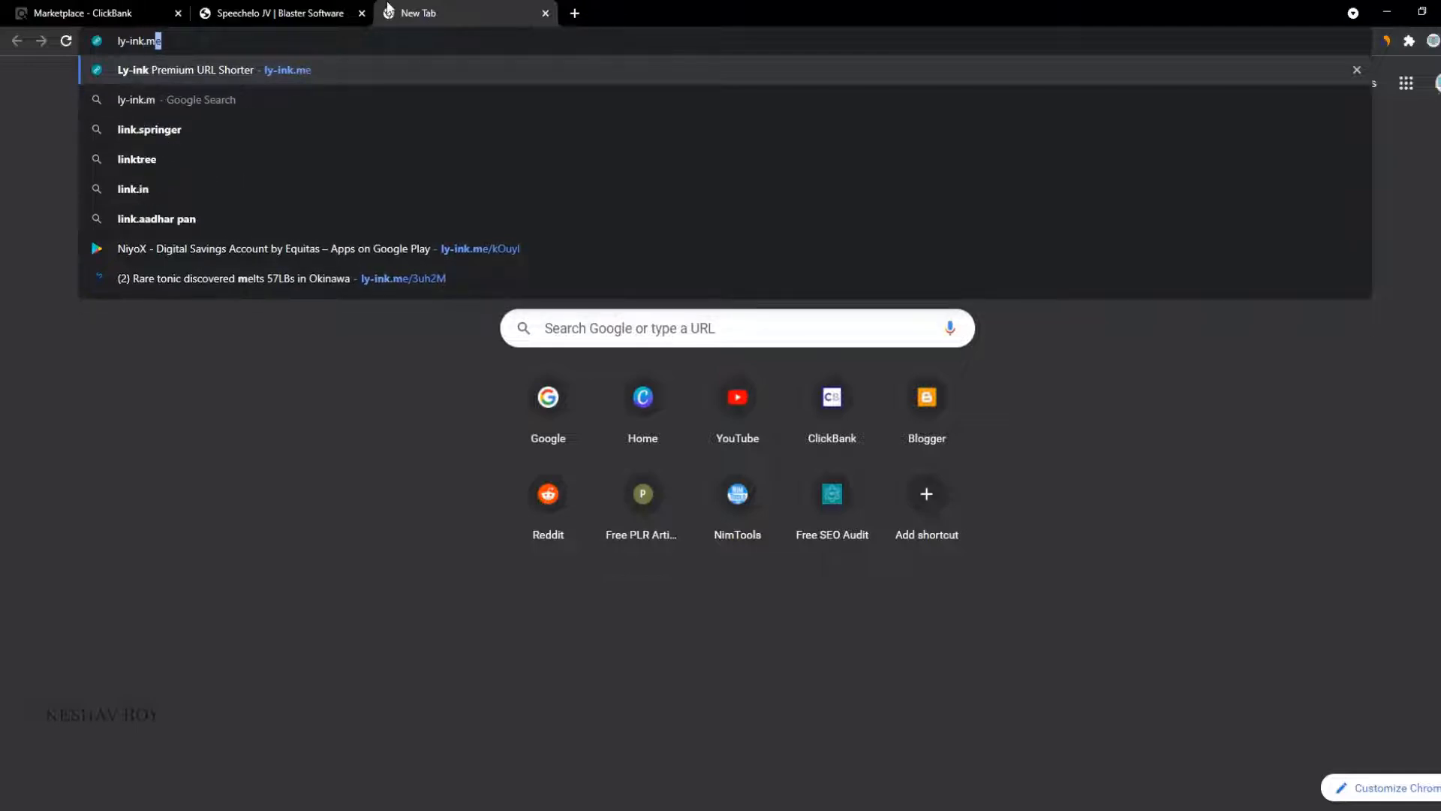
key(Return)
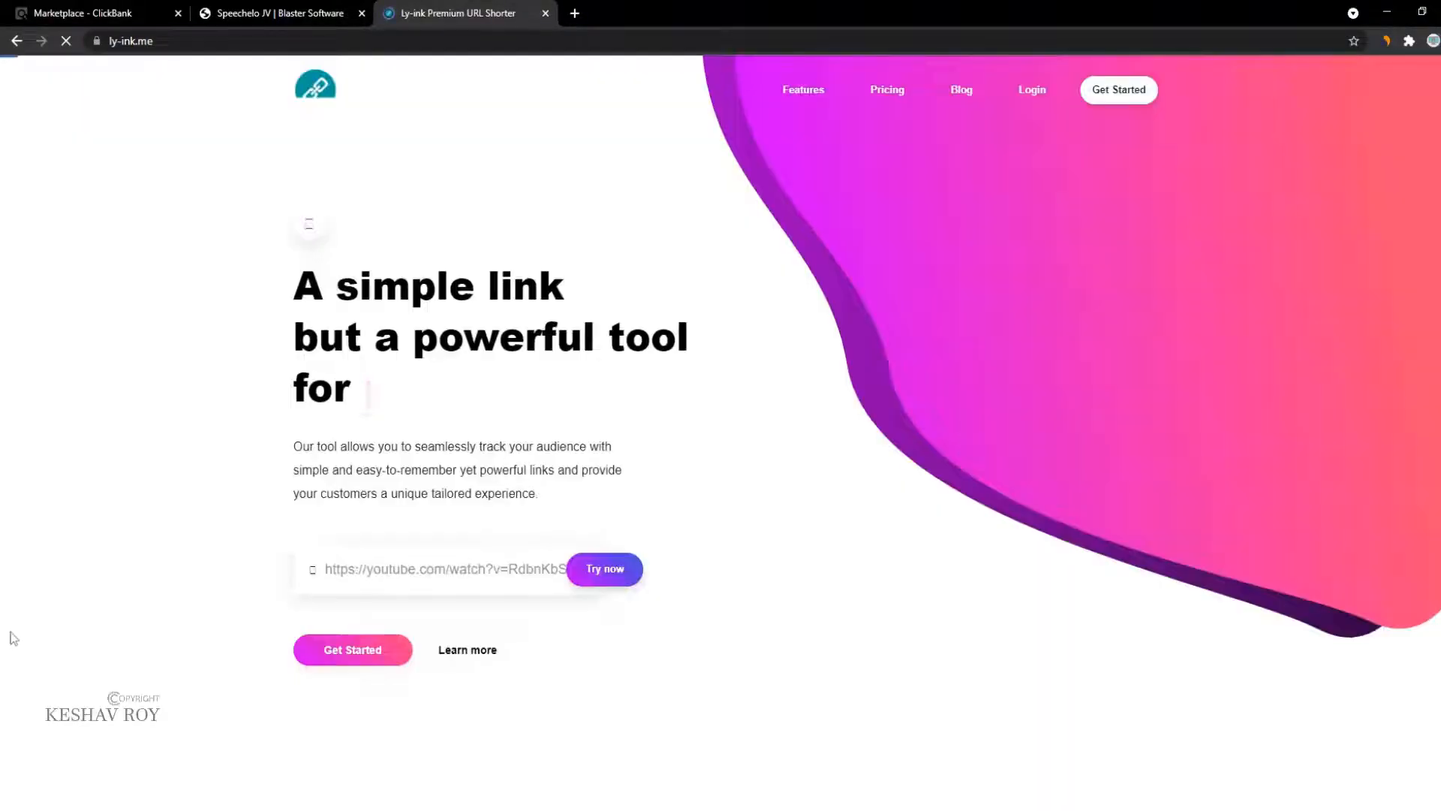
key(ctrl+v)
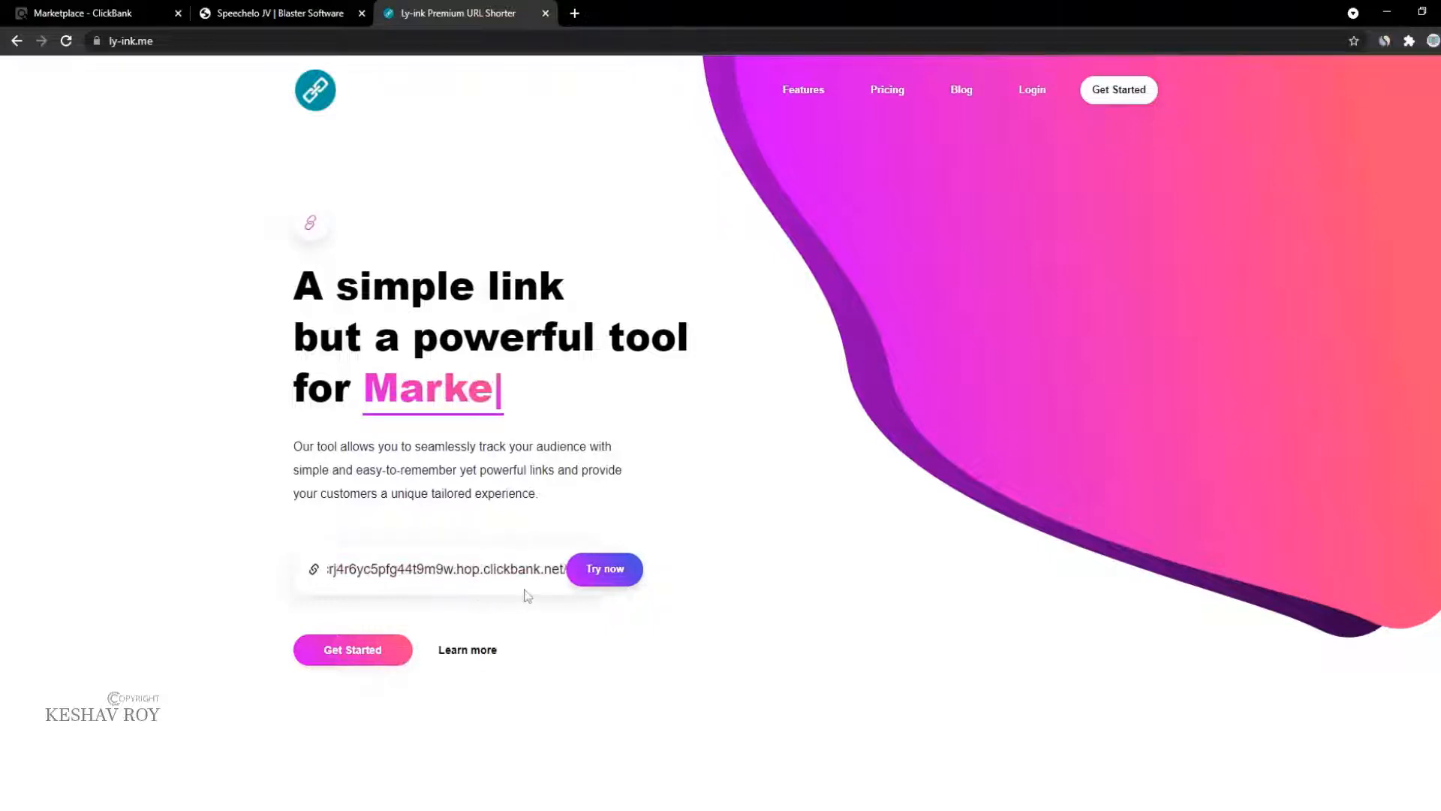
click(625, 582)
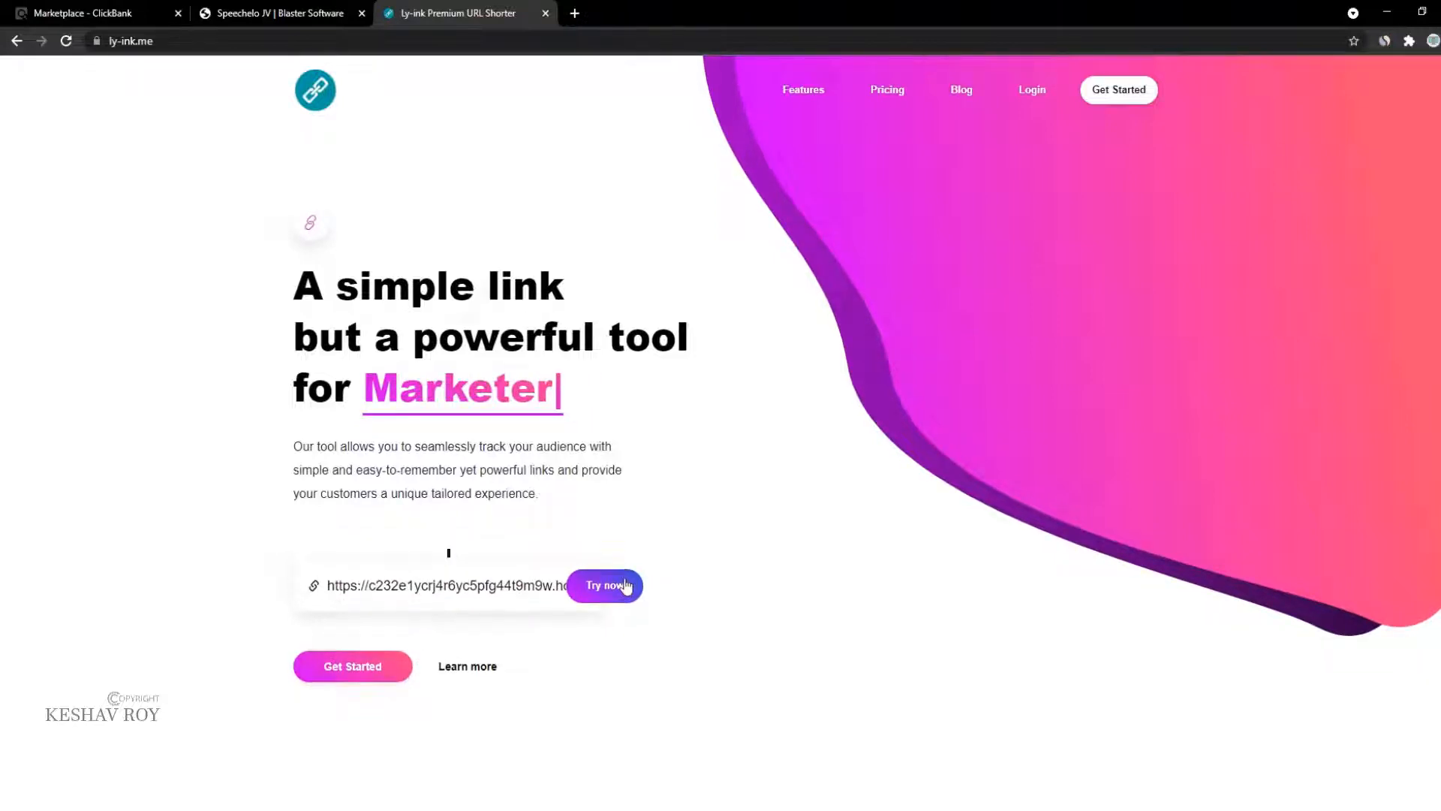
click(626, 680)
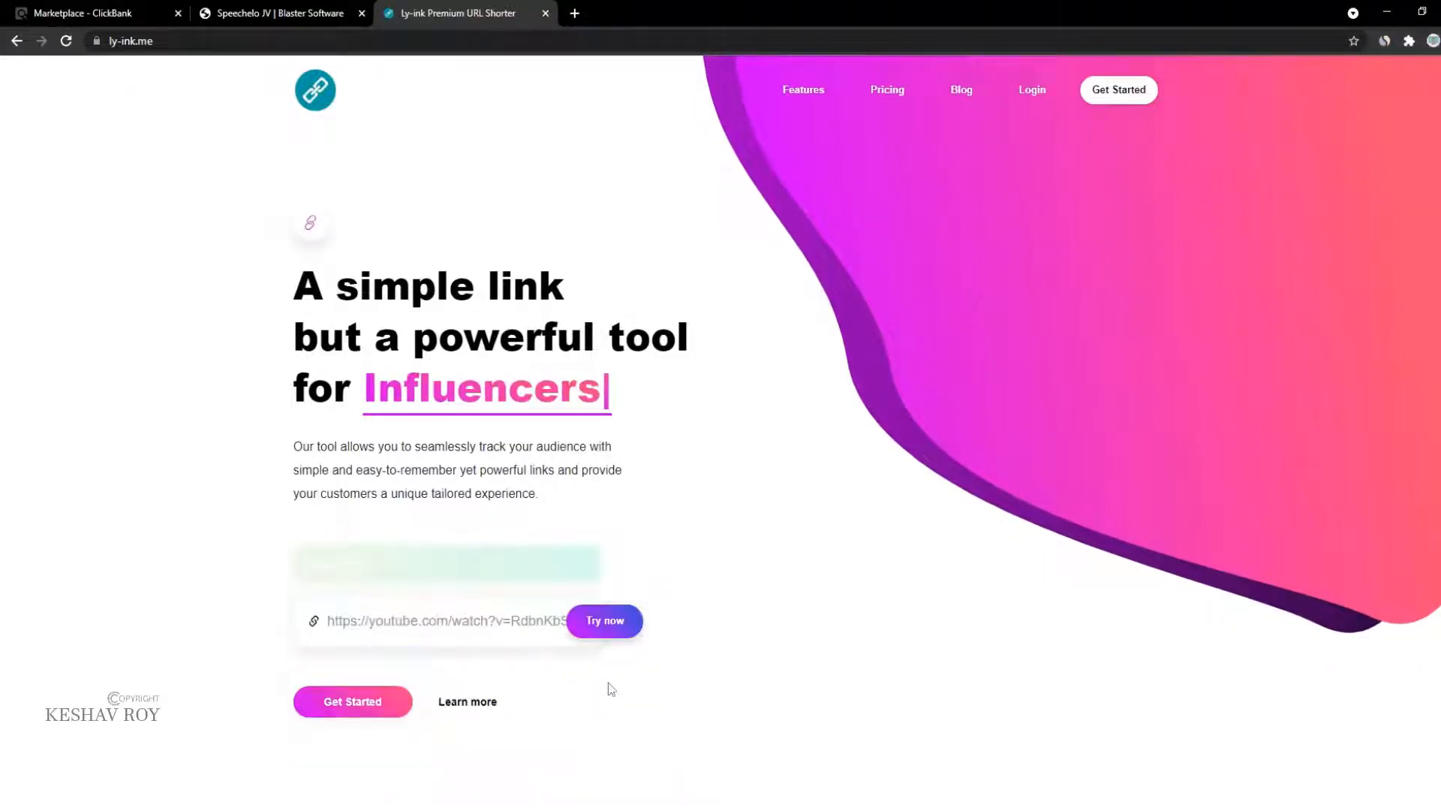
Step: Launch Notepad from the Run prompt, then go back to the Speechelo JV page
key(super)
key(super+r)
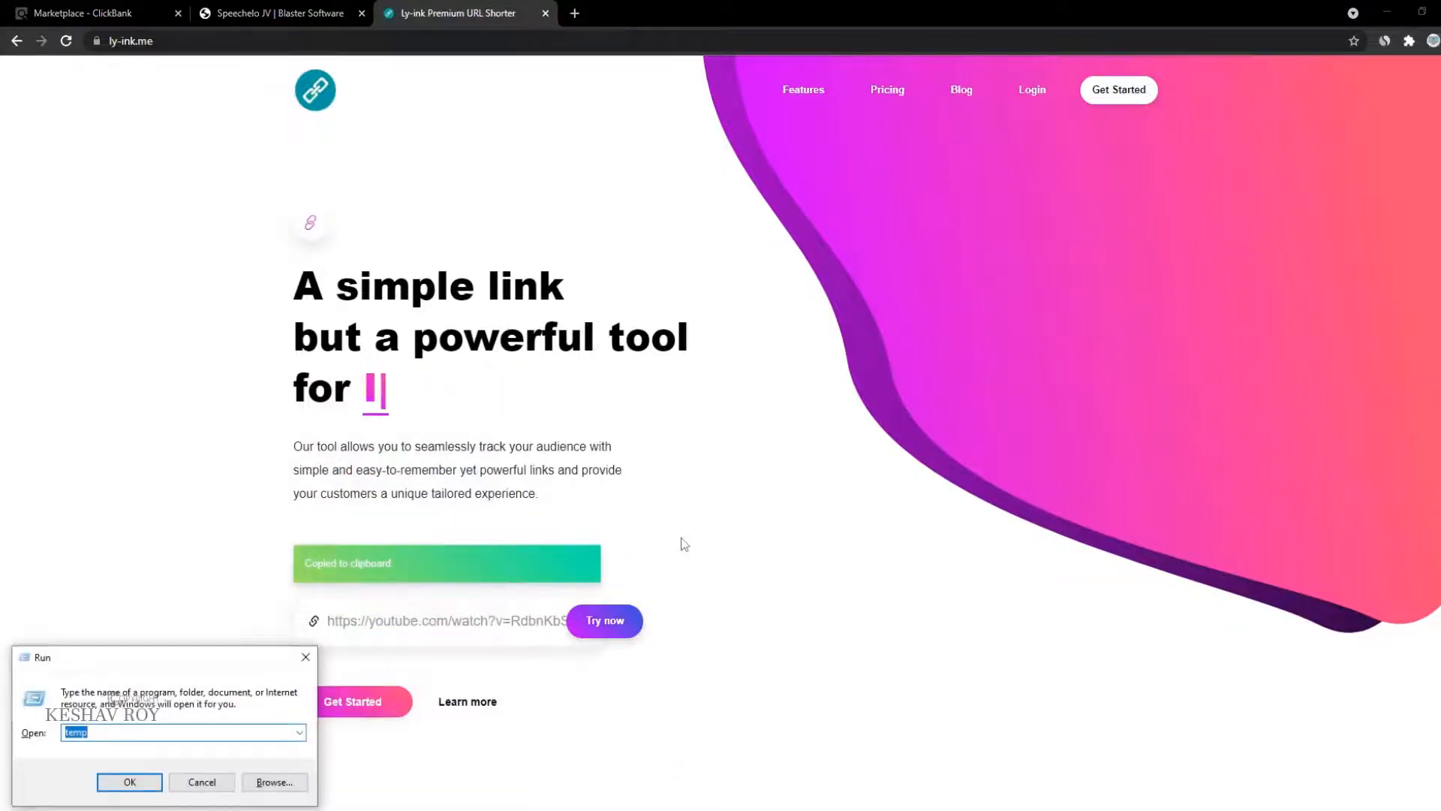
text(no)
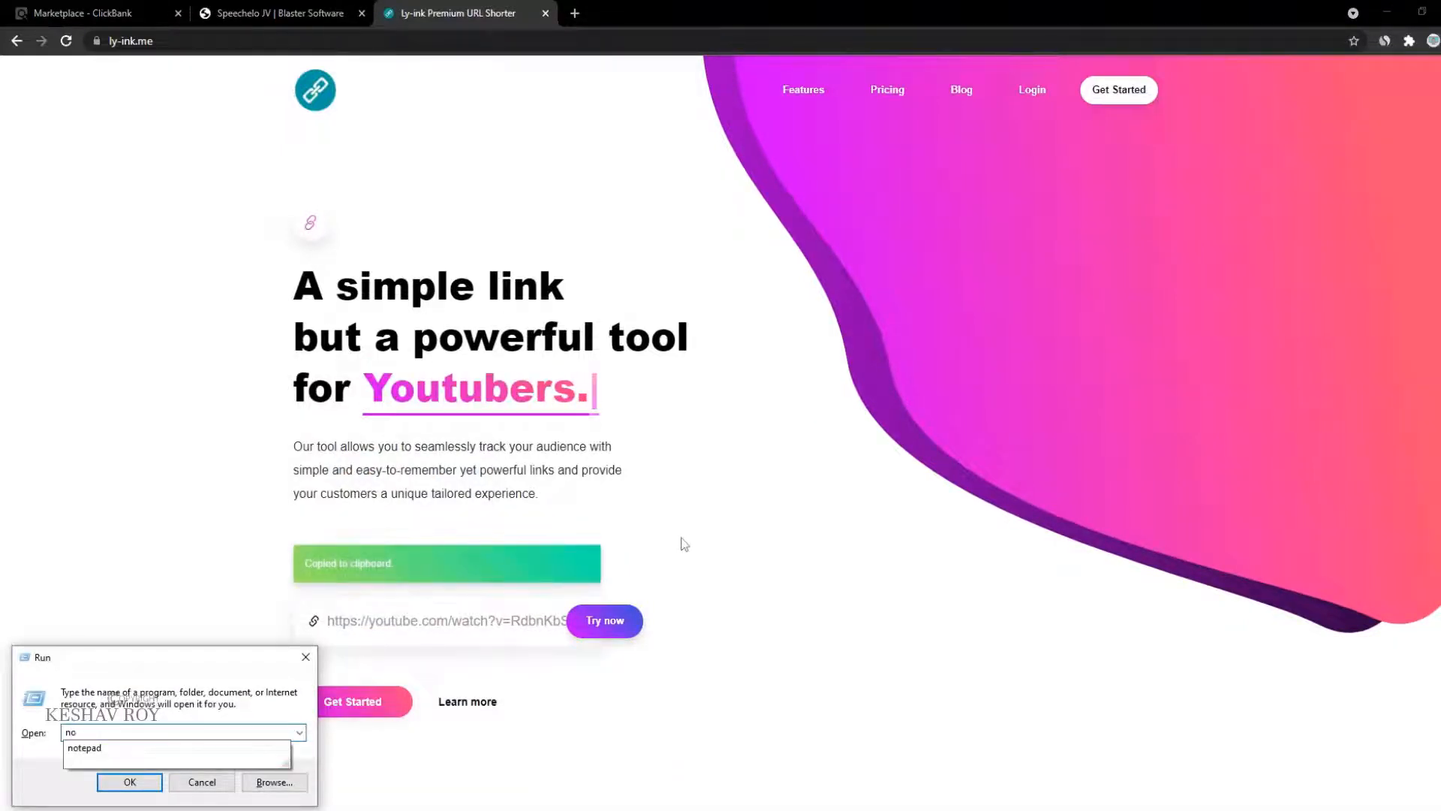
key(Down)
key(Return)
key(alt+Tab)
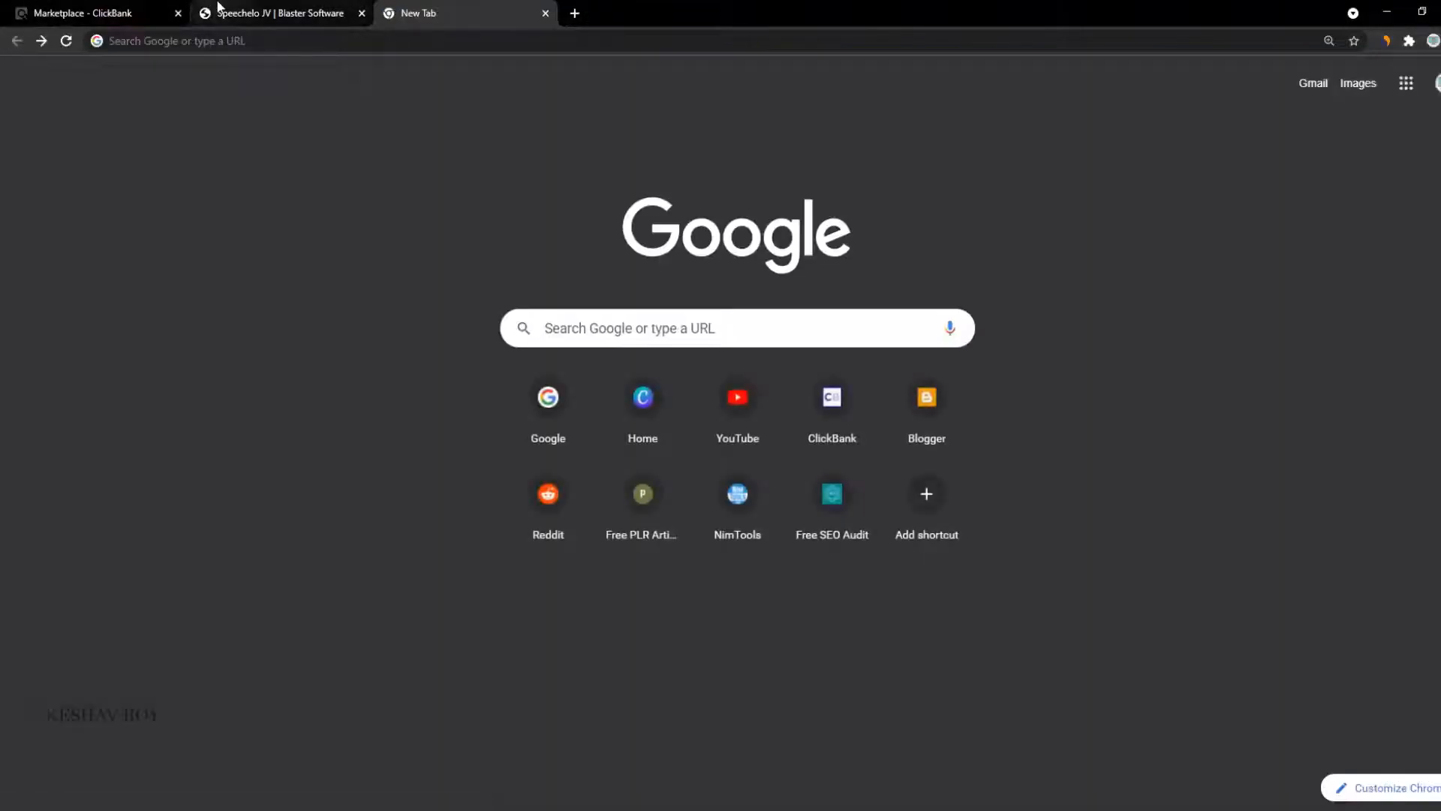
click(217, 10)
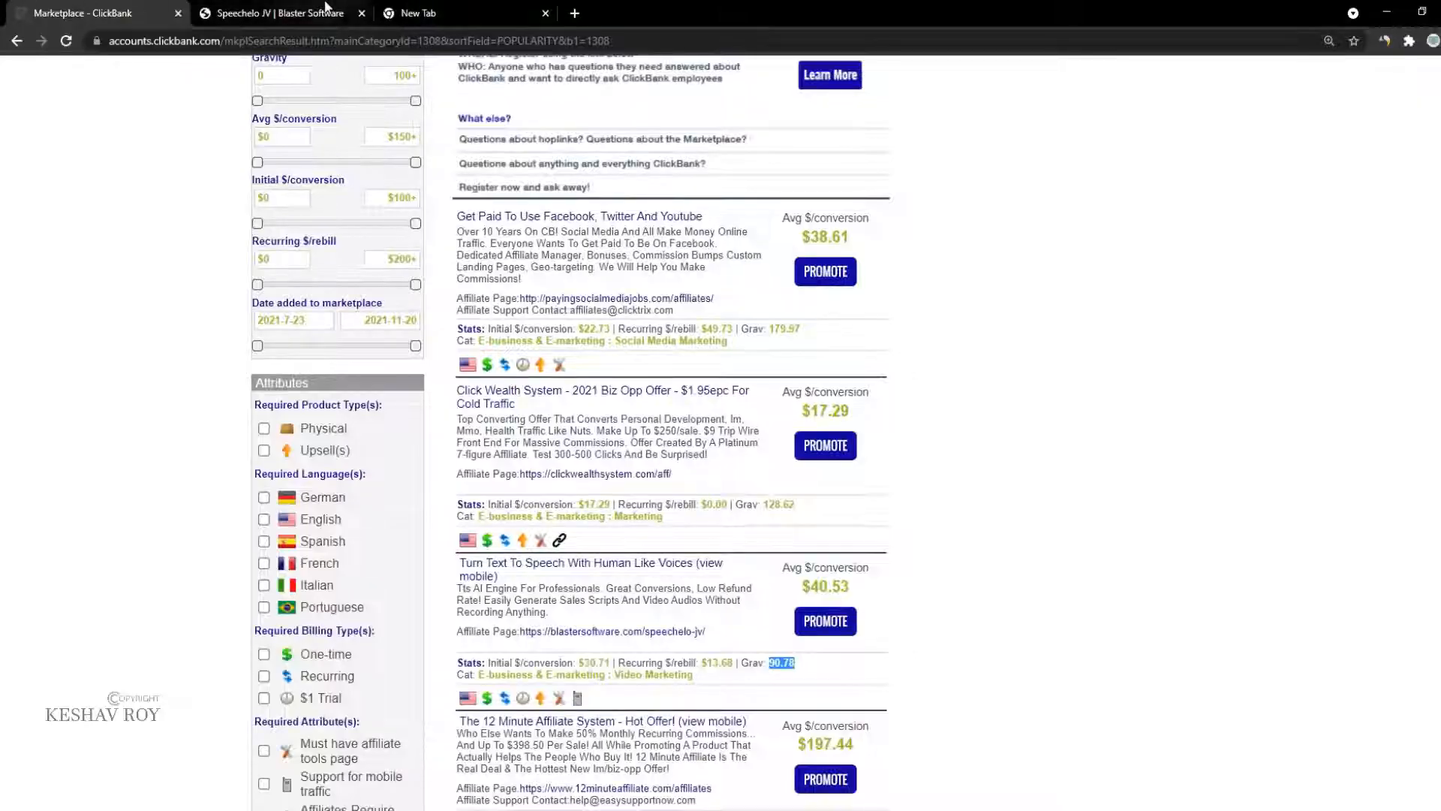
Step: Return to the ClickBank Marketplace tab and scroll the E-business & E-marketing results
click(80, 10)
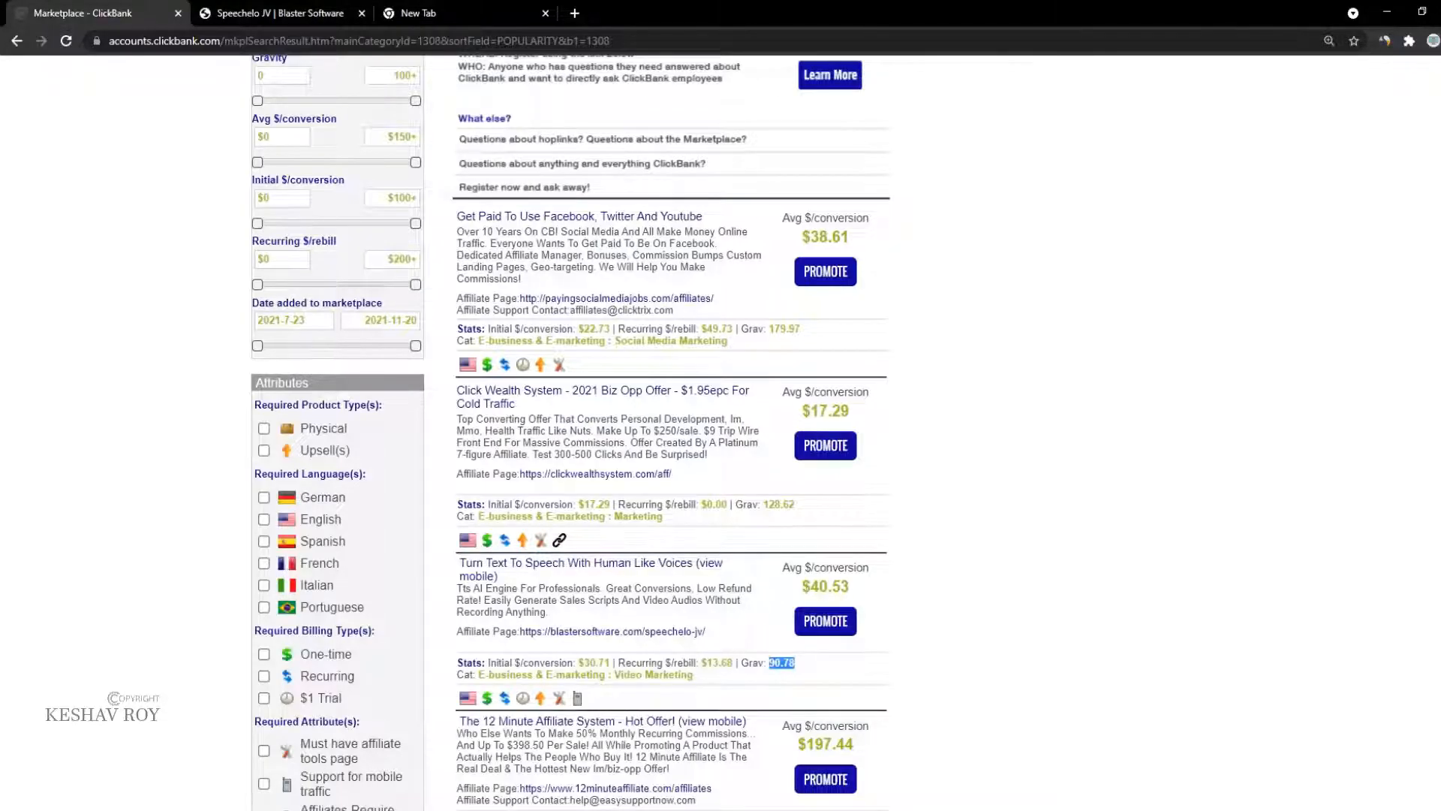
click(551, 5)
click(2, 5)
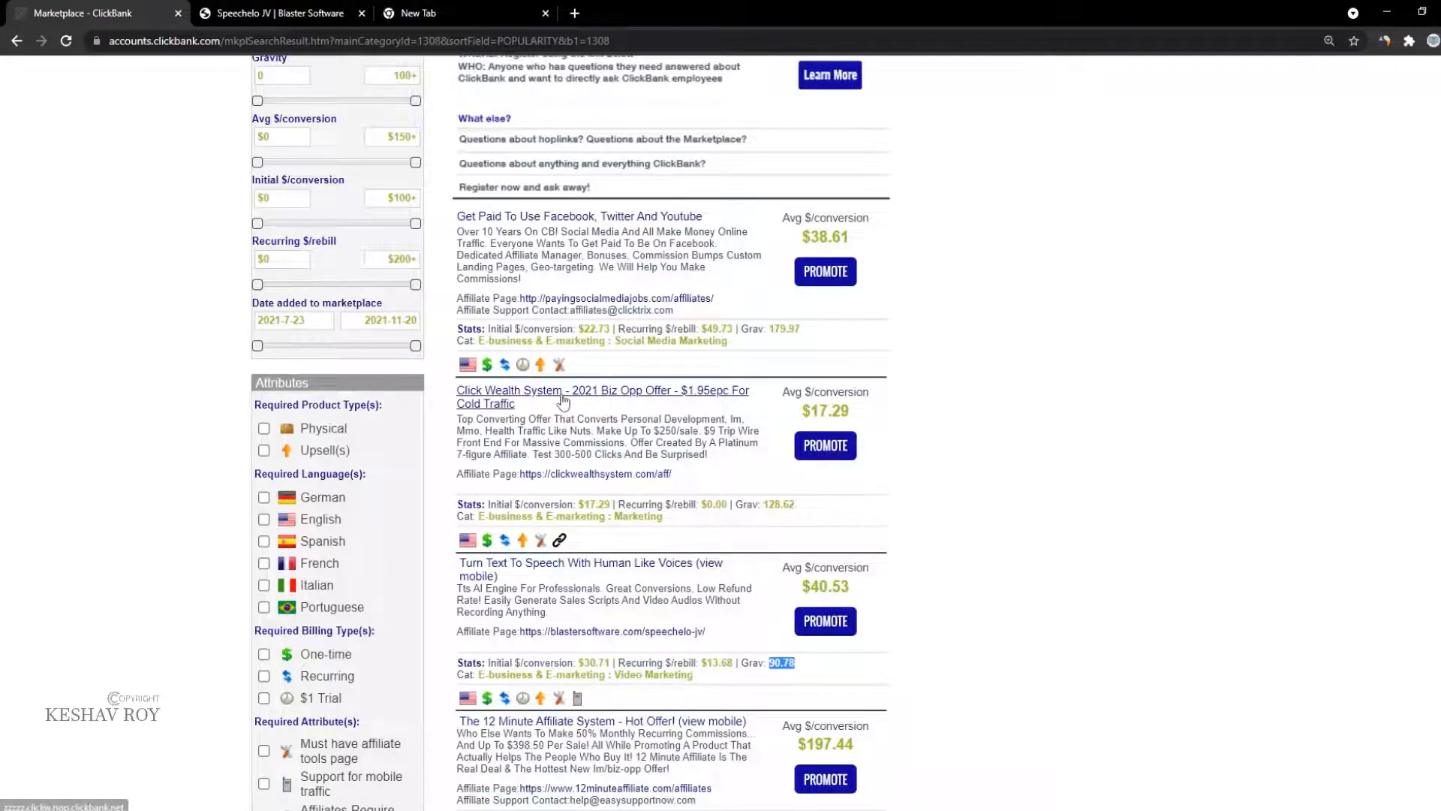
scroll(530, 475, up, 1)
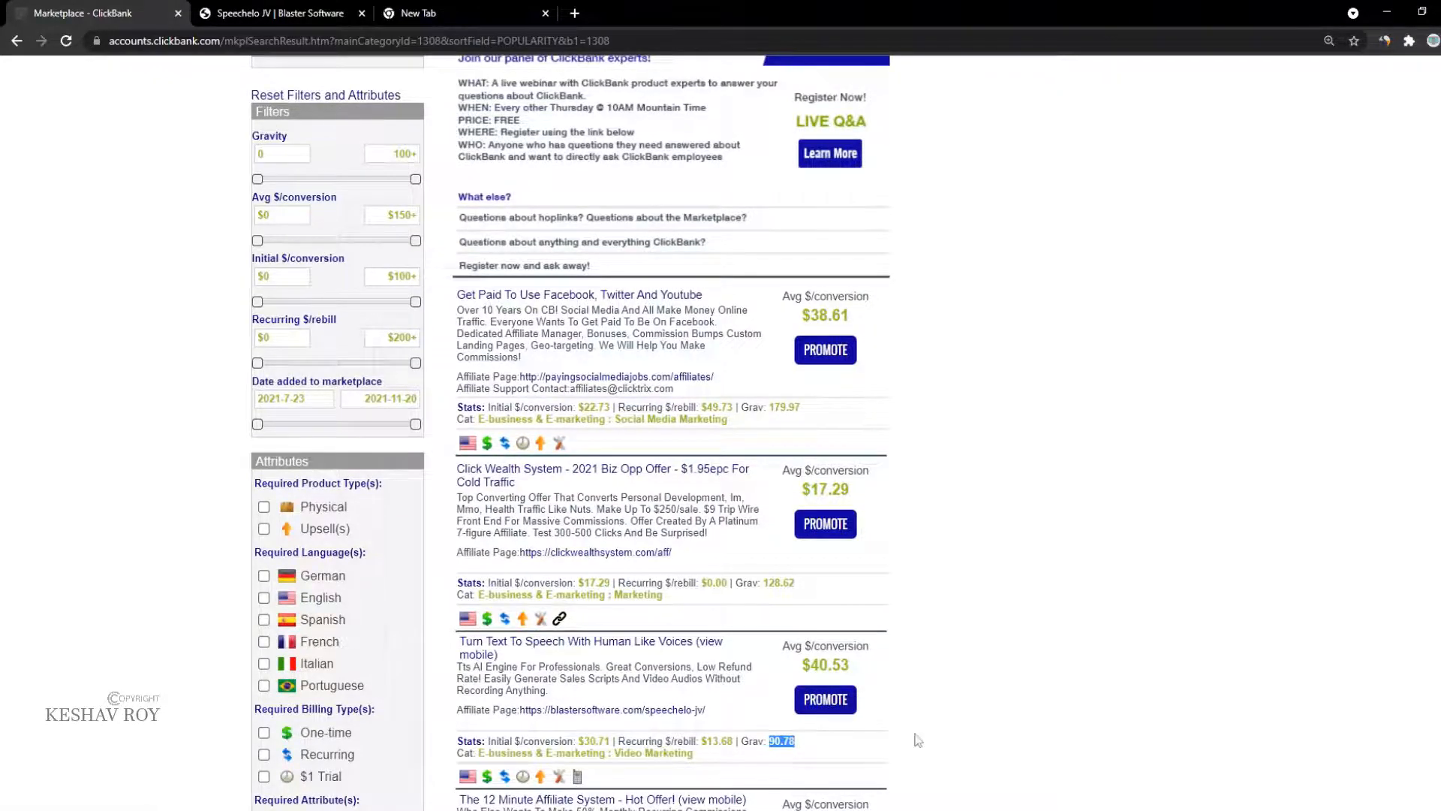
scroll(996, 749, down, 2)
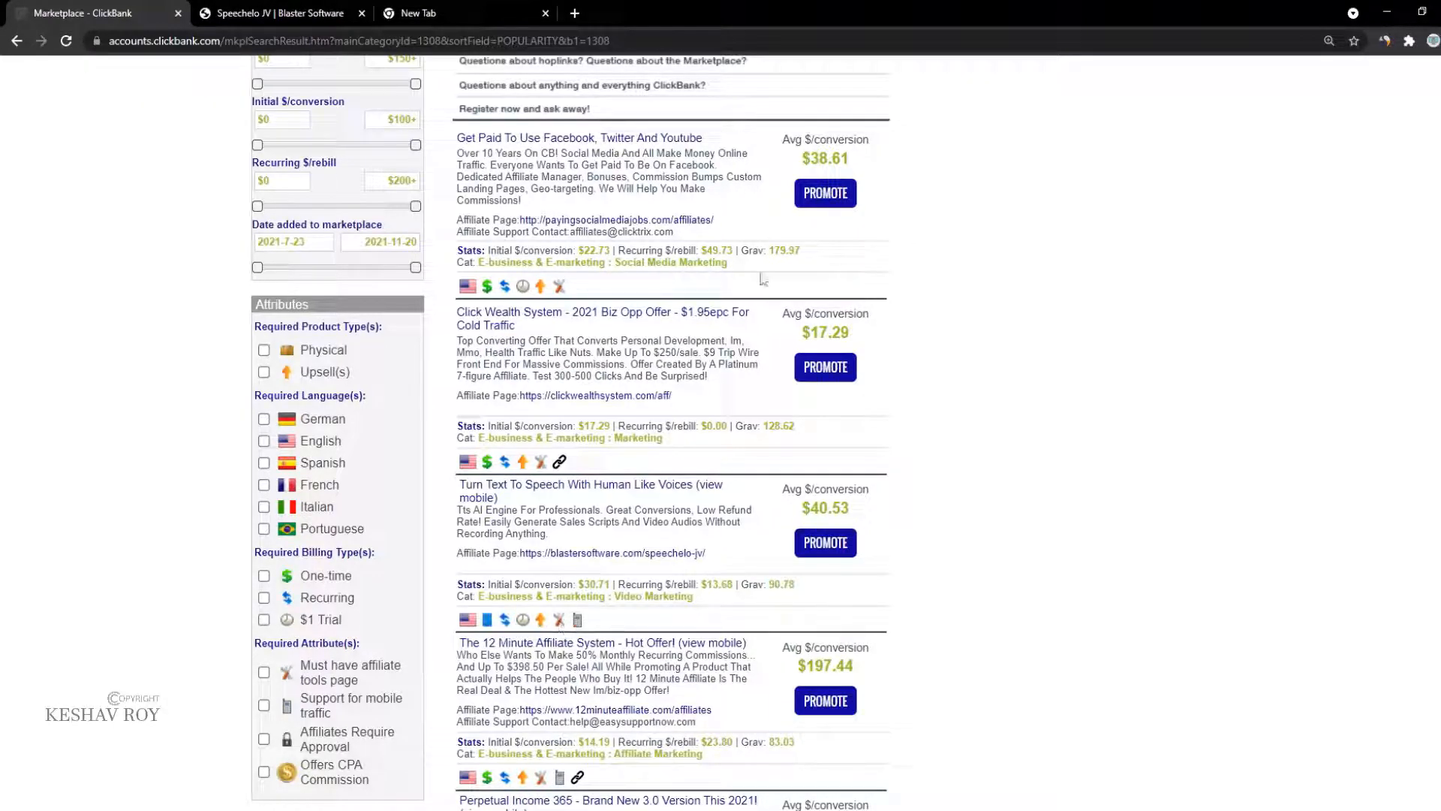
Step: Search Google for 'google sites' in a new tab and open the Google Sites sign-in result
click(574, 13)
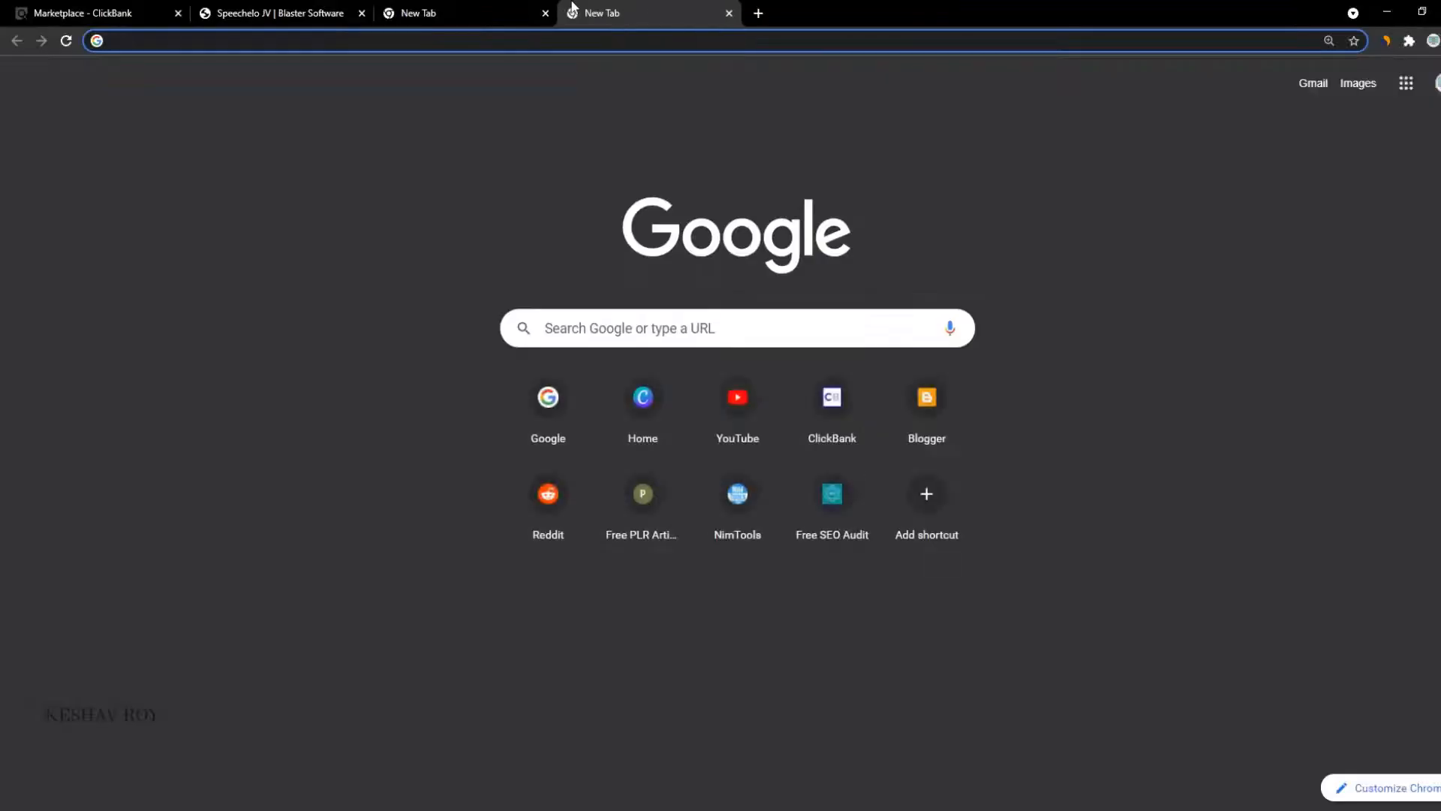
text(google s)
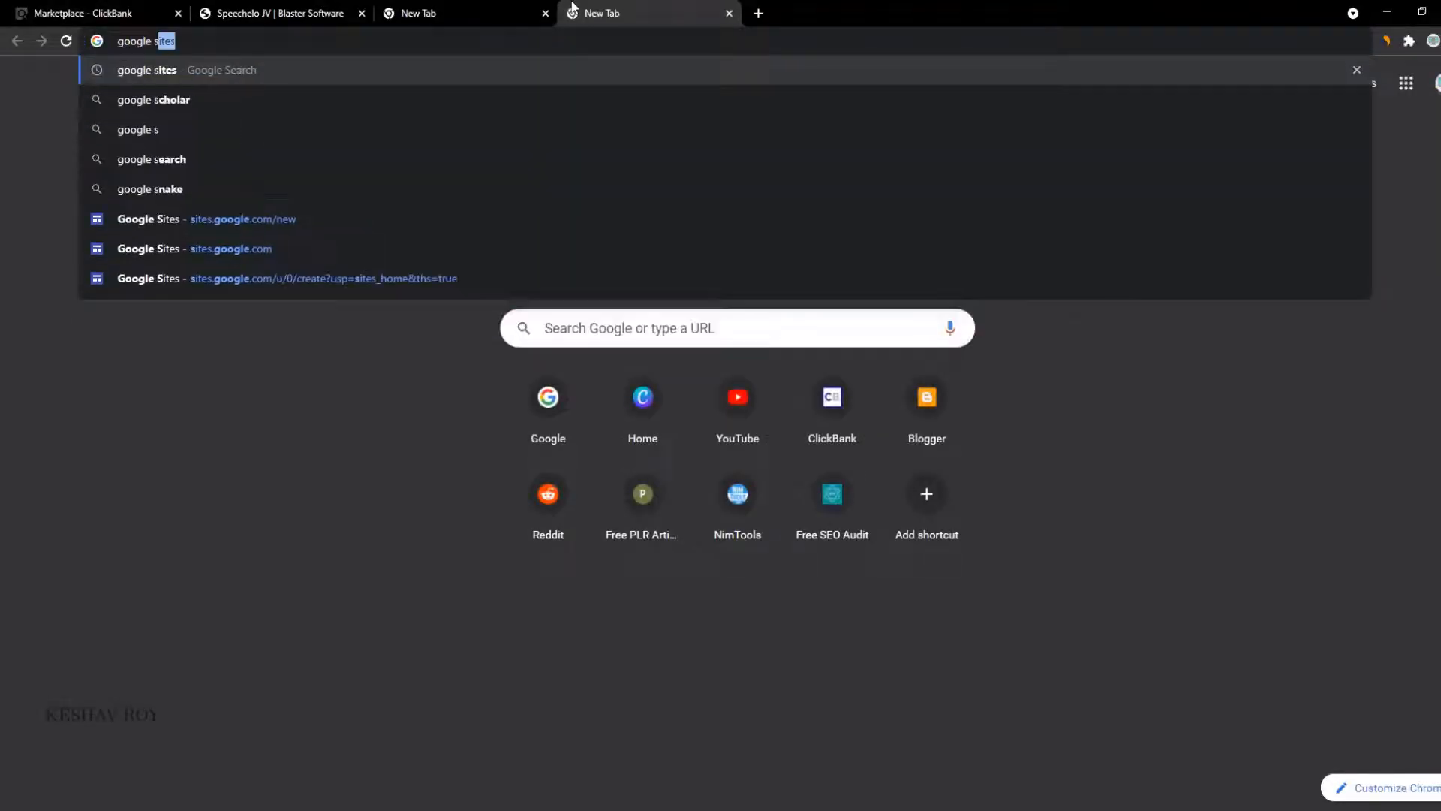
text(ites)
key(Return)
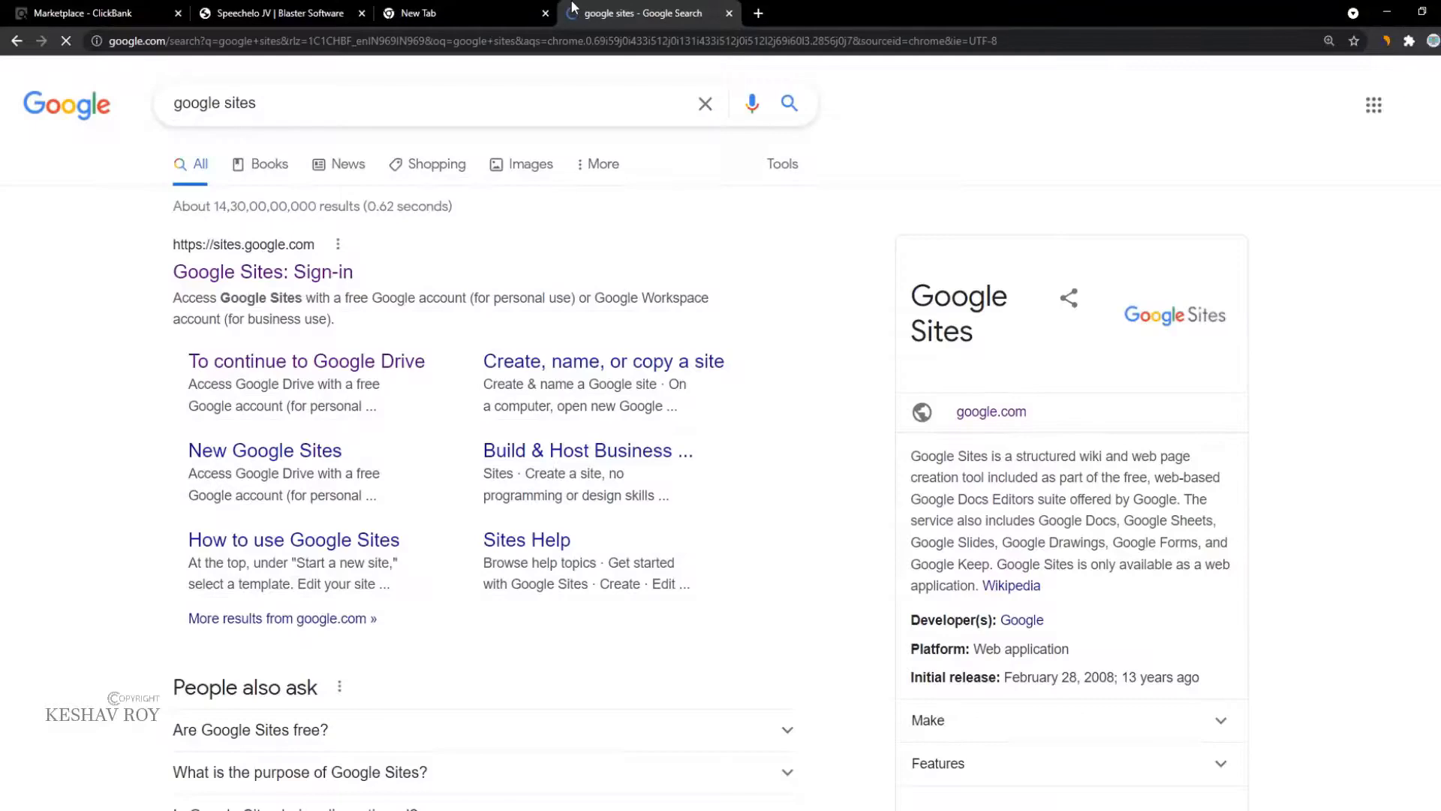
click(210, 271)
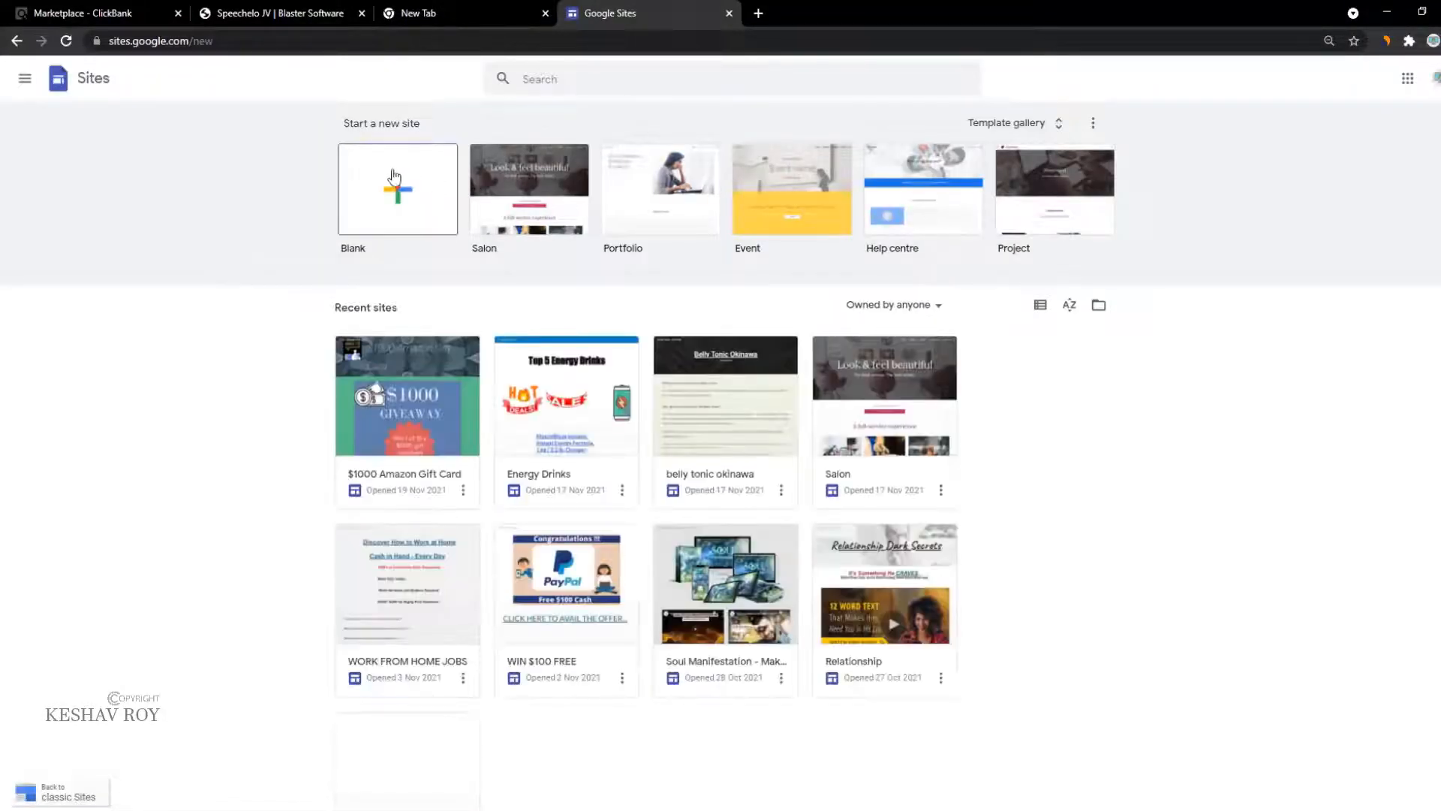
Step: Open the blank template image and the WORK FROM HOME JOBS site in separate tabs
right_click(394, 176)
click(441, 183)
scroll(188, 448, down, 1)
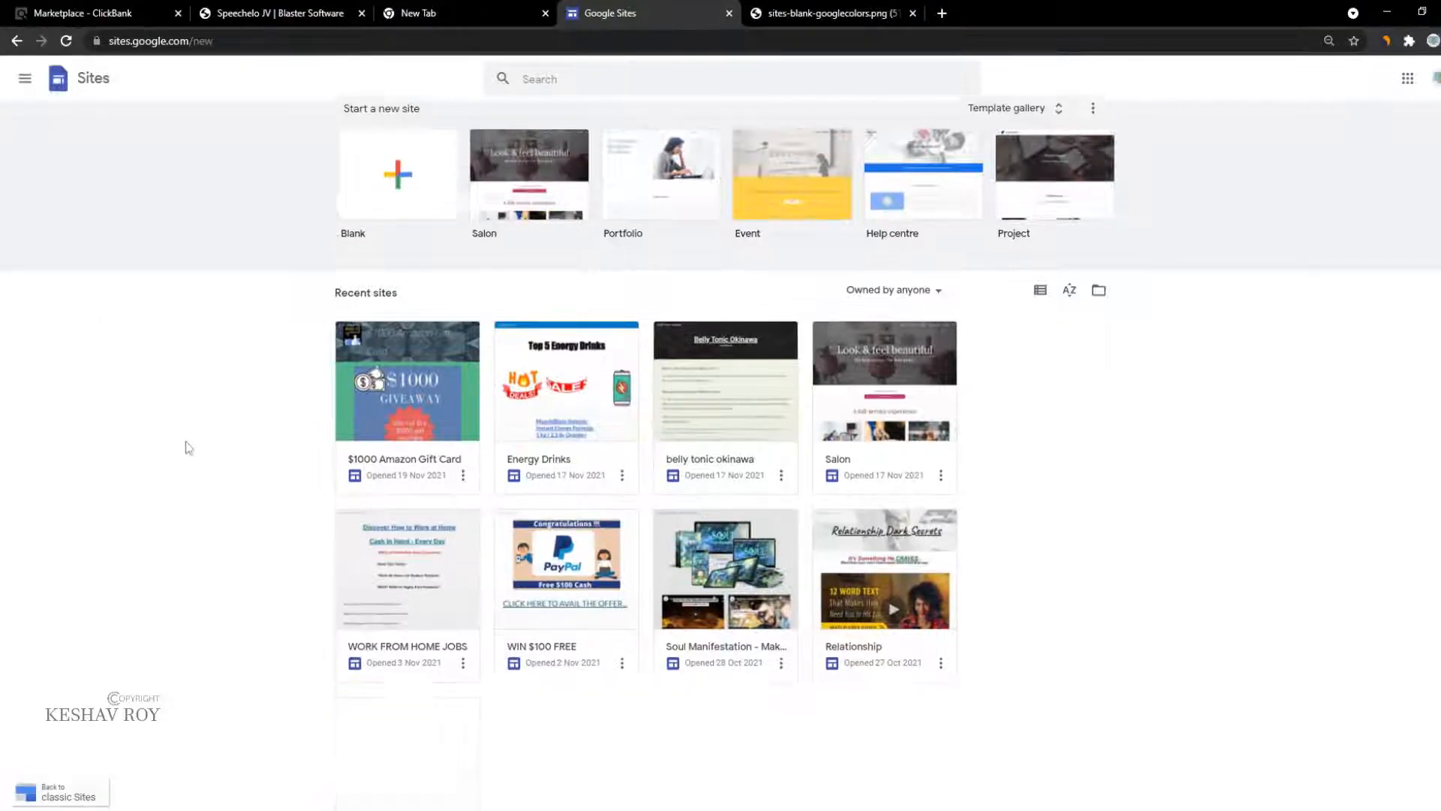
scroll(189, 449, down, 1)
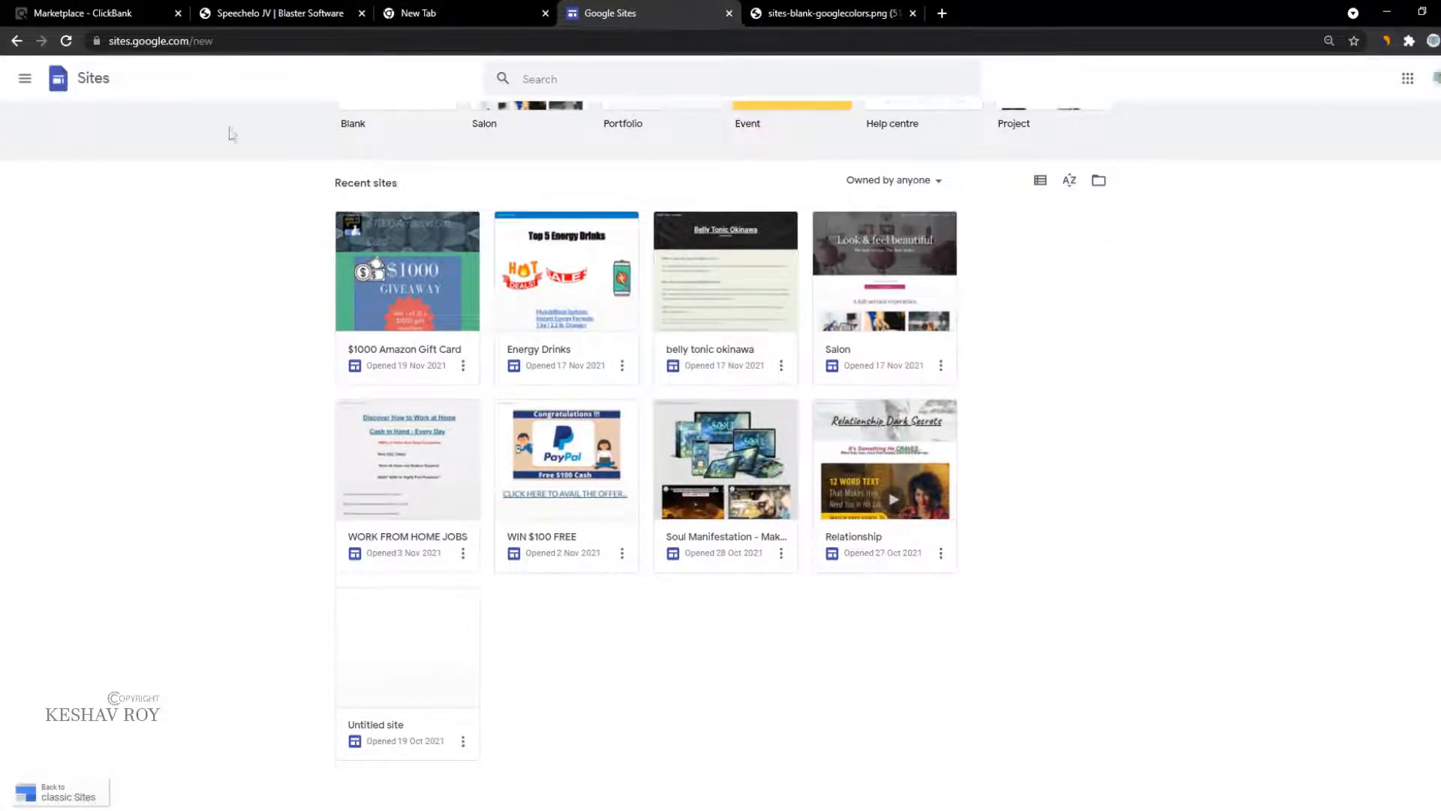
click(463, 554)
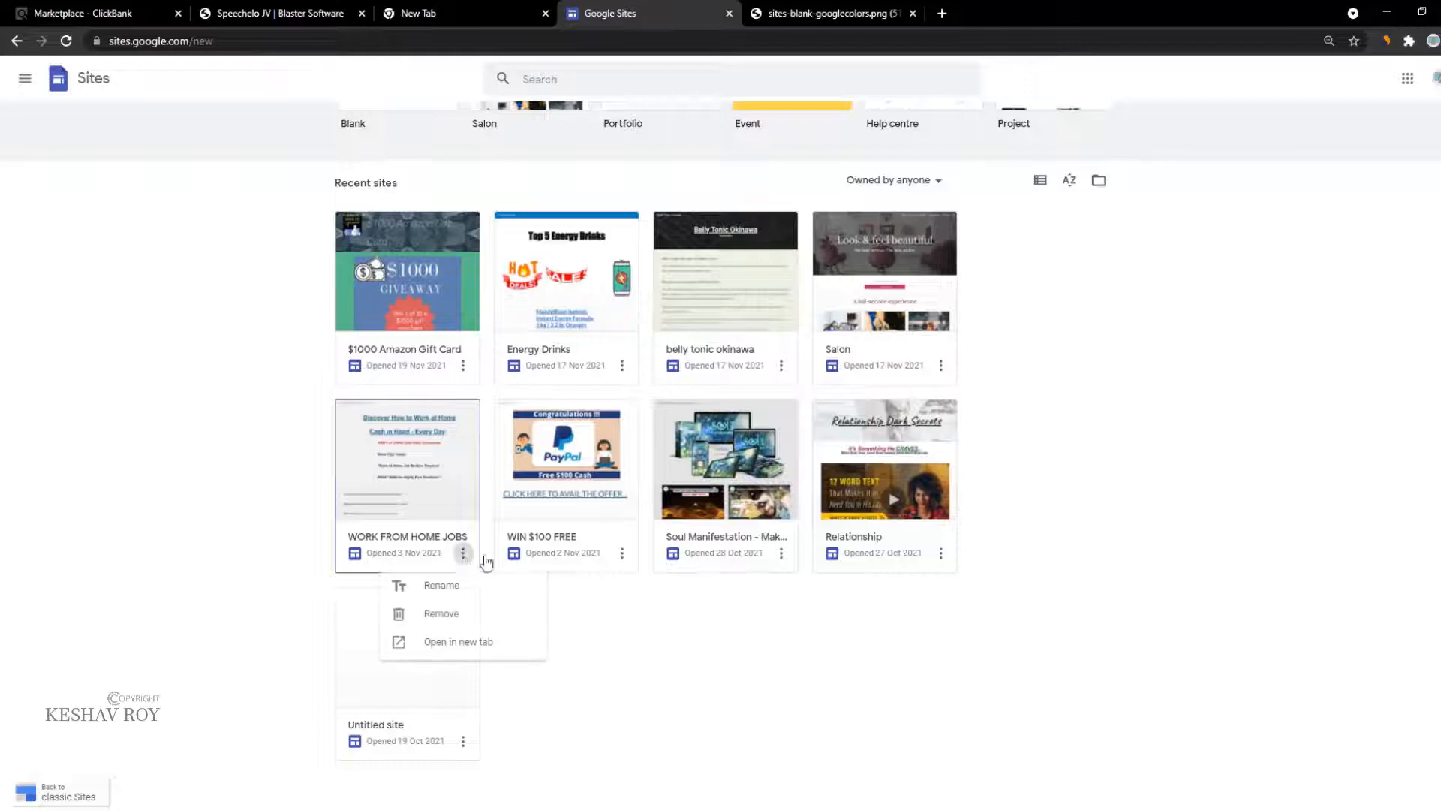
click(505, 643)
key(ctrl+shift+Tab)
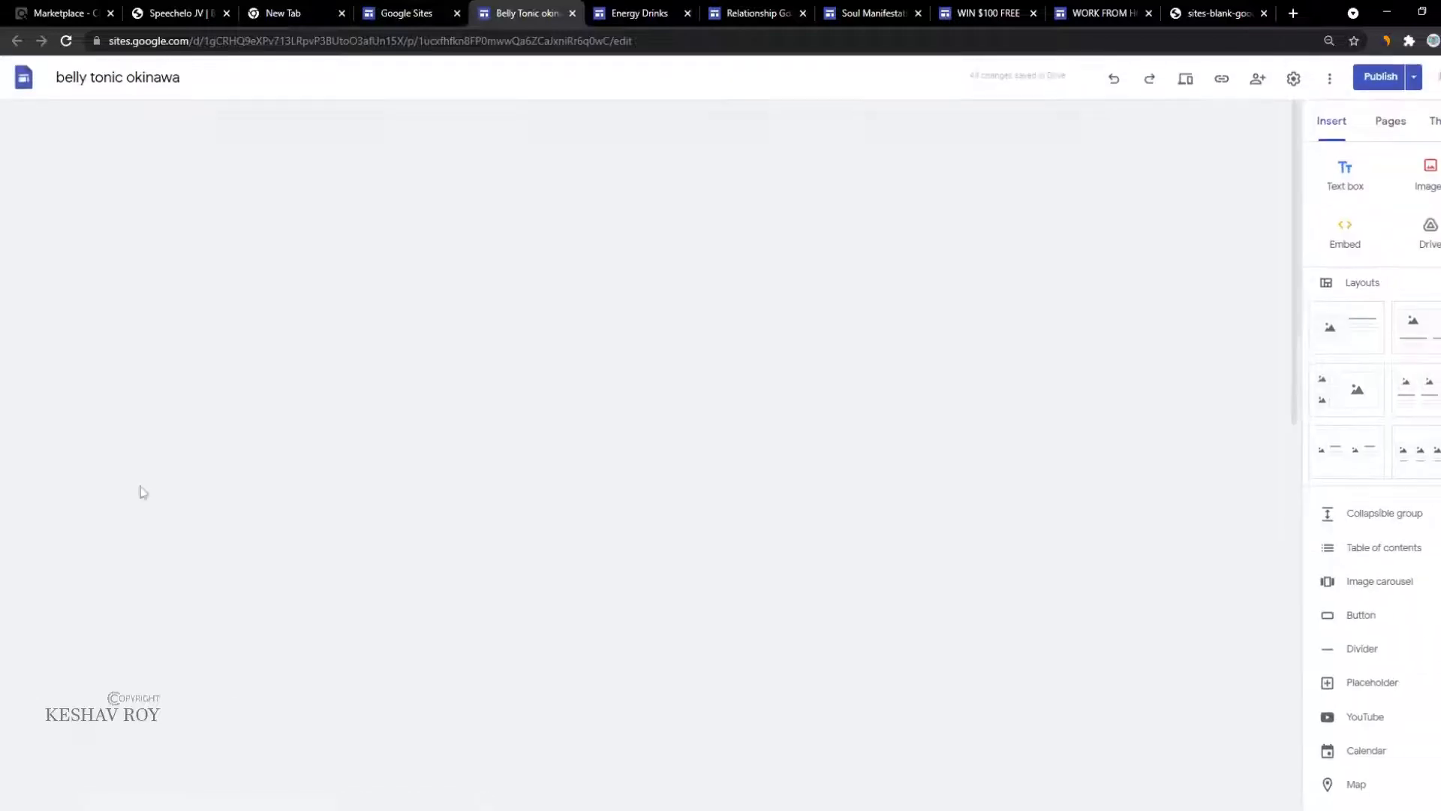
Step: Review the Energy Drinks, Relationship, Soul Manifestation, WIN $100 FREE and WORK FROM HOME JOBS sites
scroll(67, 192, down, 8)
scroll(71, 195, down, 4)
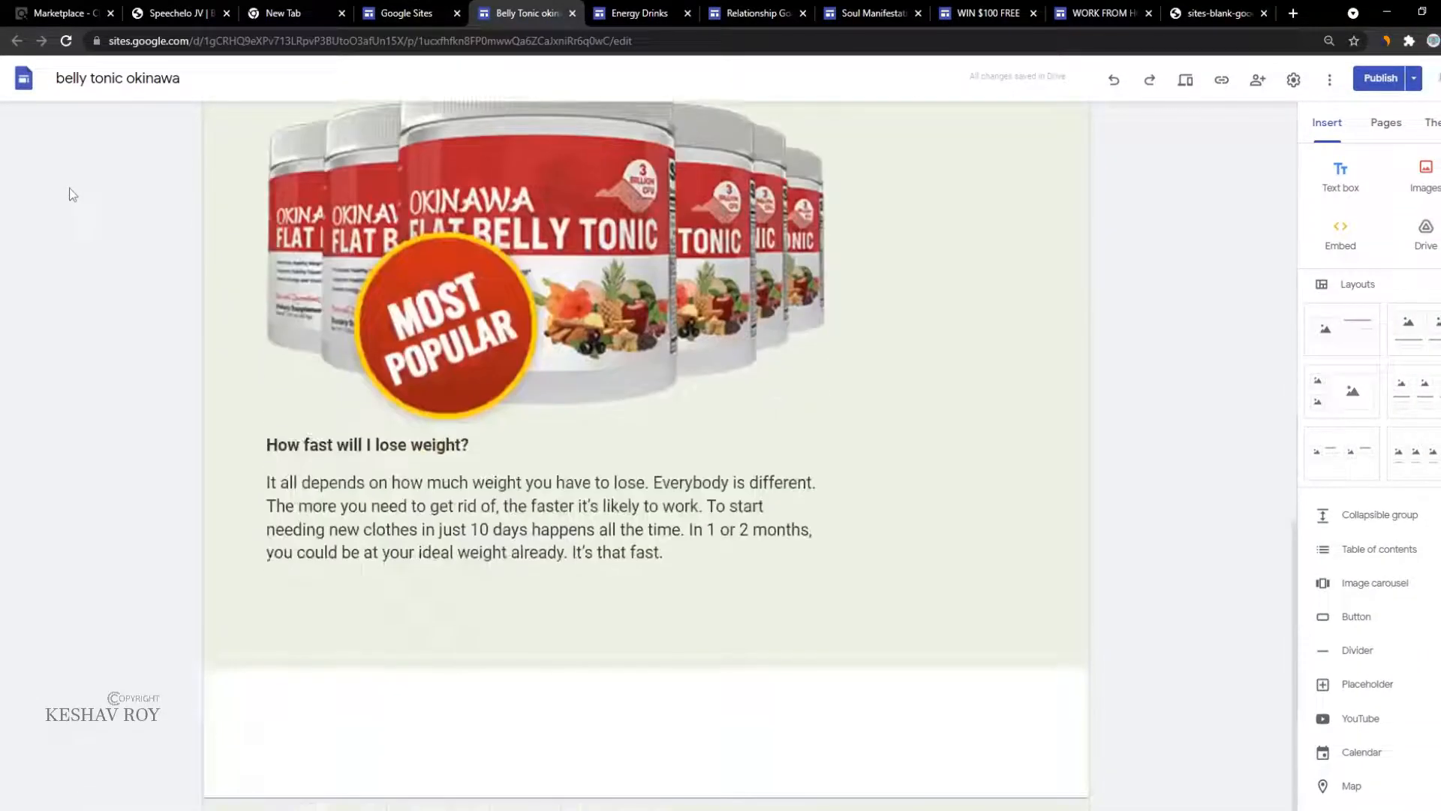
click(638, 13)
scroll(675, 375, down, 20)
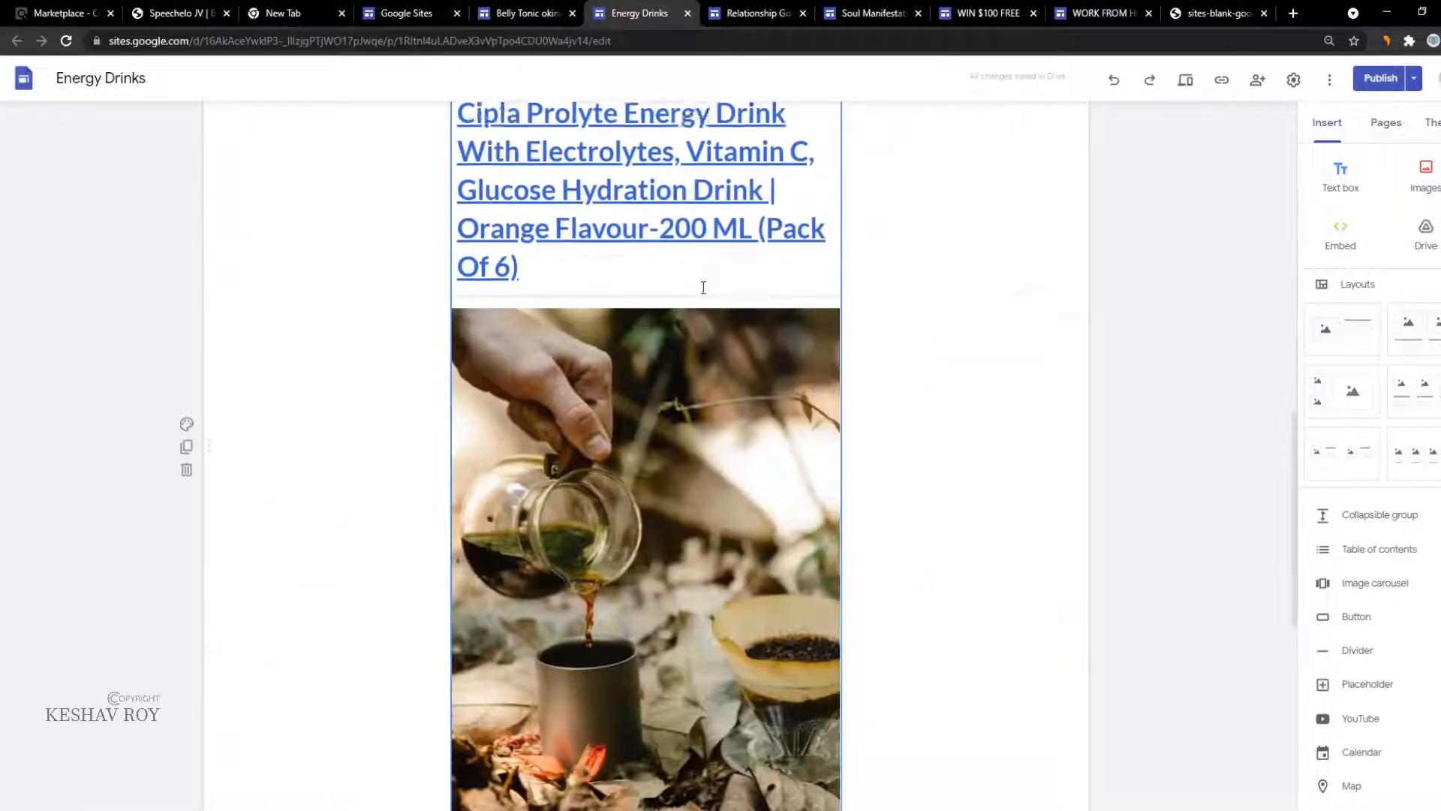
click(758, 13)
scroll(675, 471, down, 10)
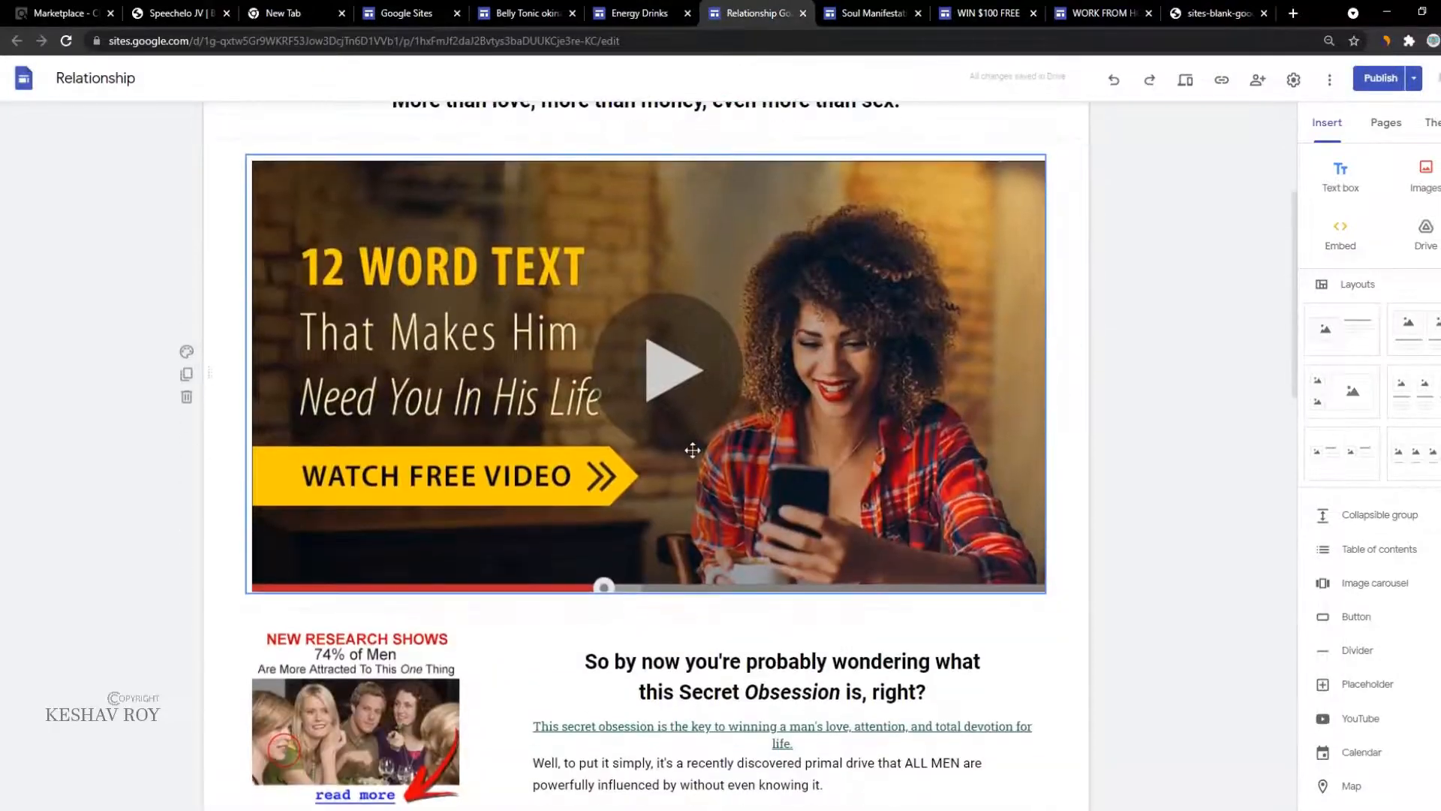
scroll(675, 472, down, 10)
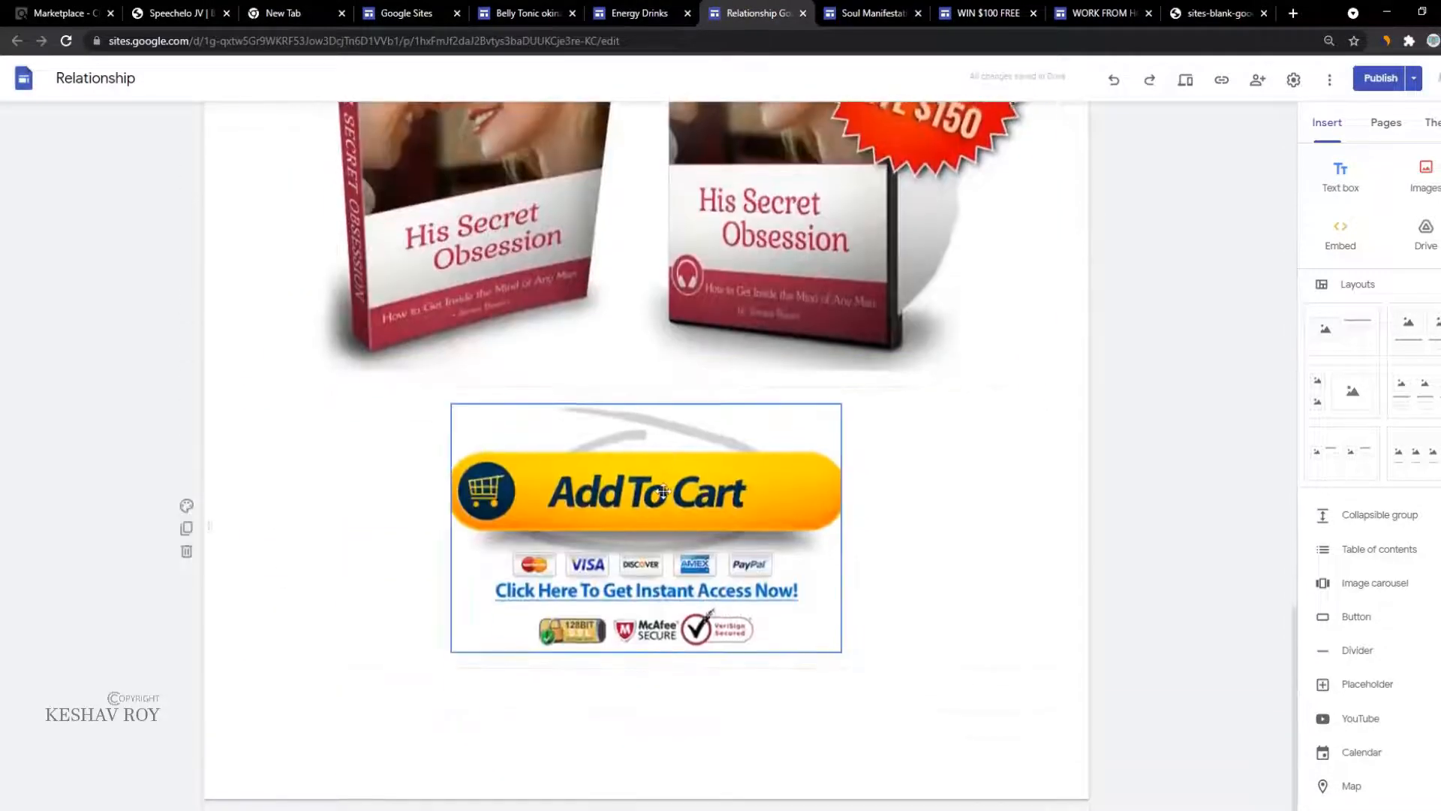
click(901, 7)
scroll(797, 444, down, 15)
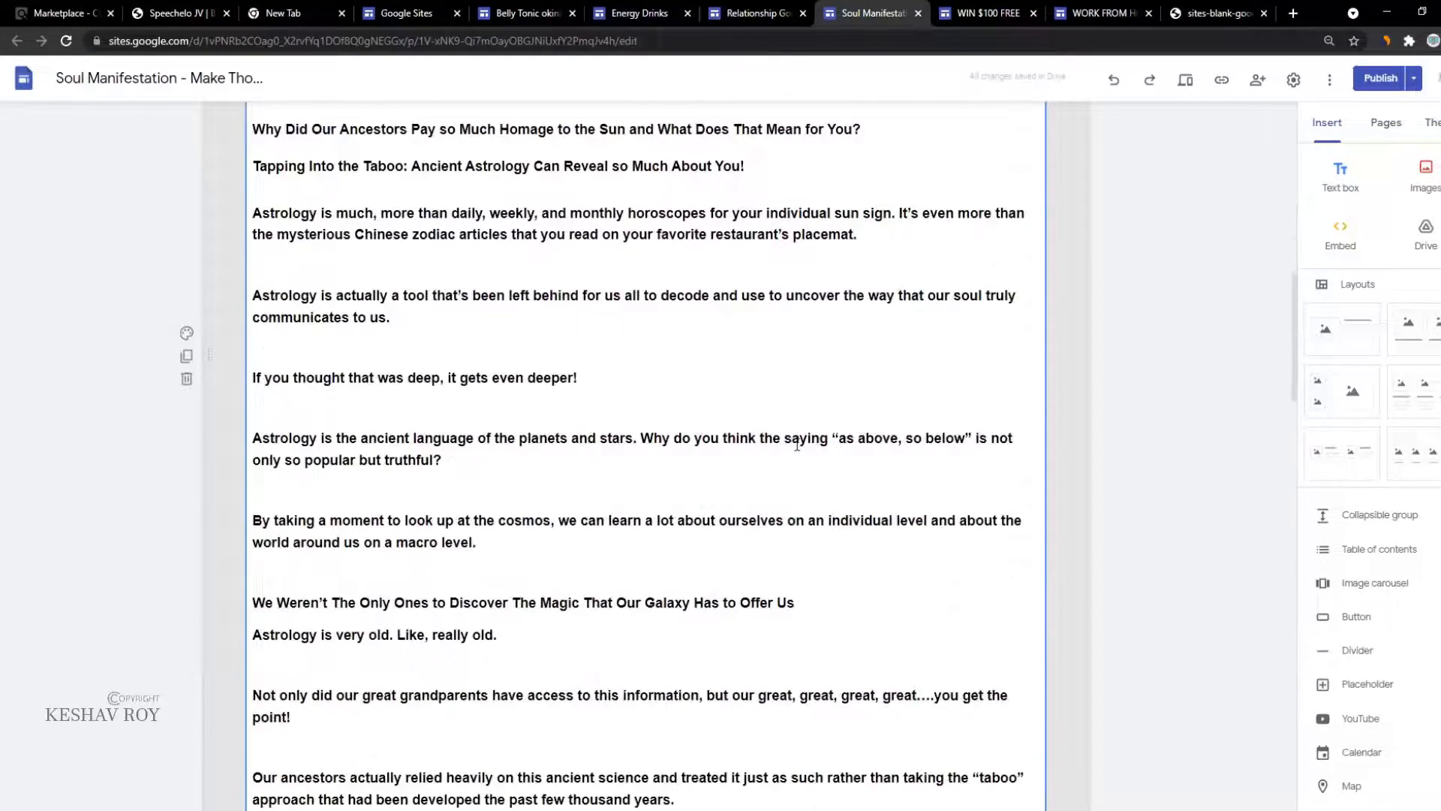
scroll(797, 445, down, 20)
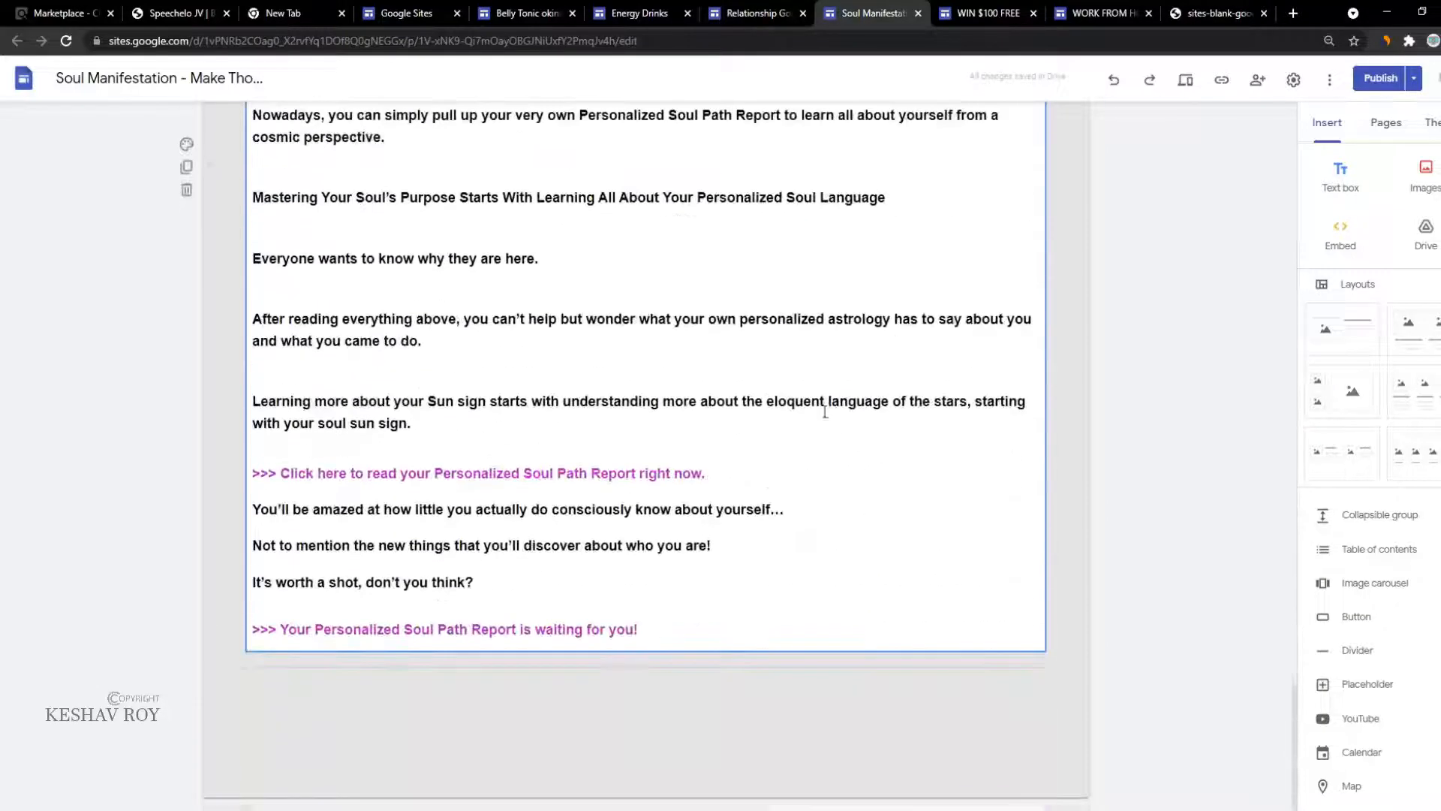
click(1026, 9)
click(1096, 13)
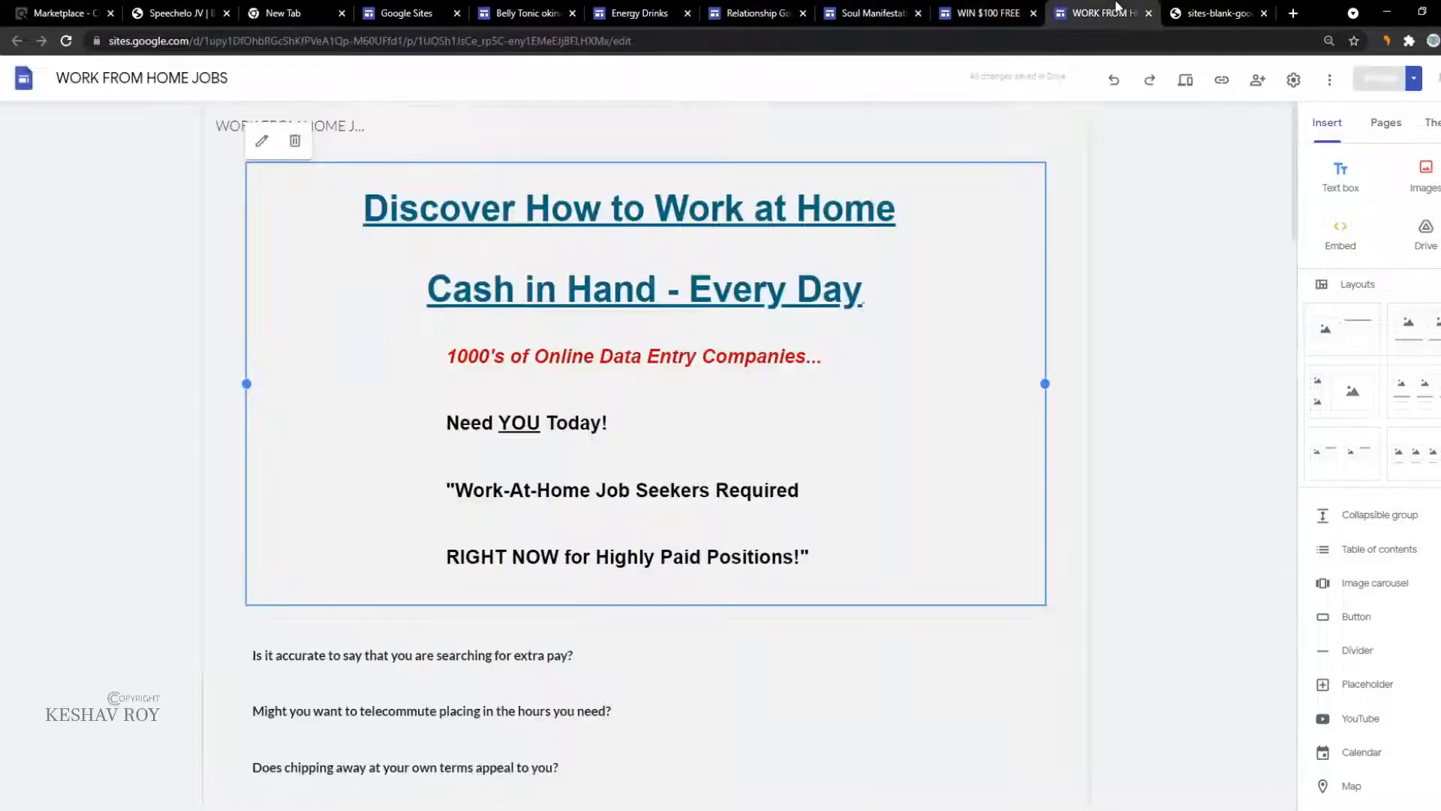
scroll(651, 311, down, 5)
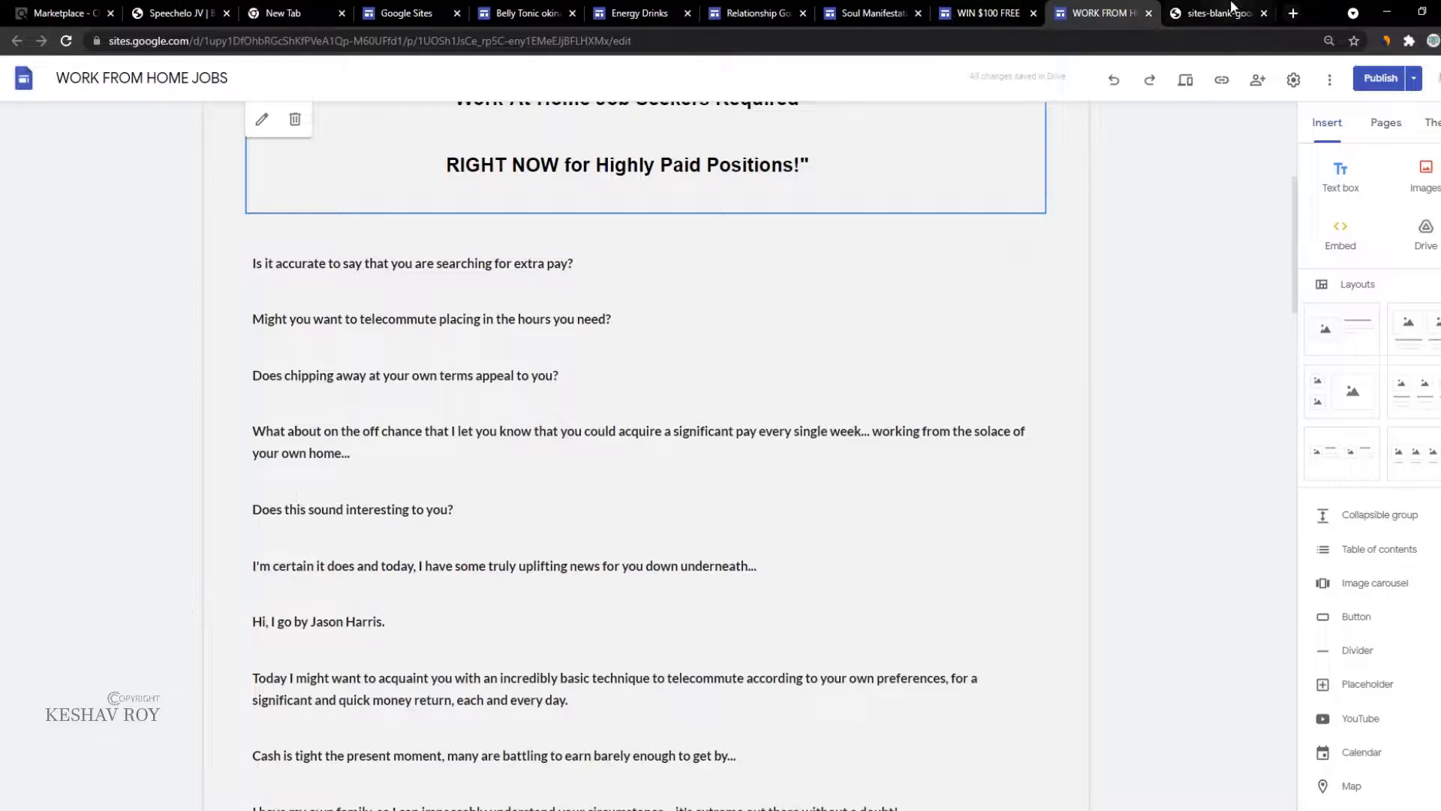
Step: Glance at the belly tonic okinawa and Energy Drinks sites, then return to the Google Sites home page
click(1231, 11)
click(409, 12)
click(526, 13)
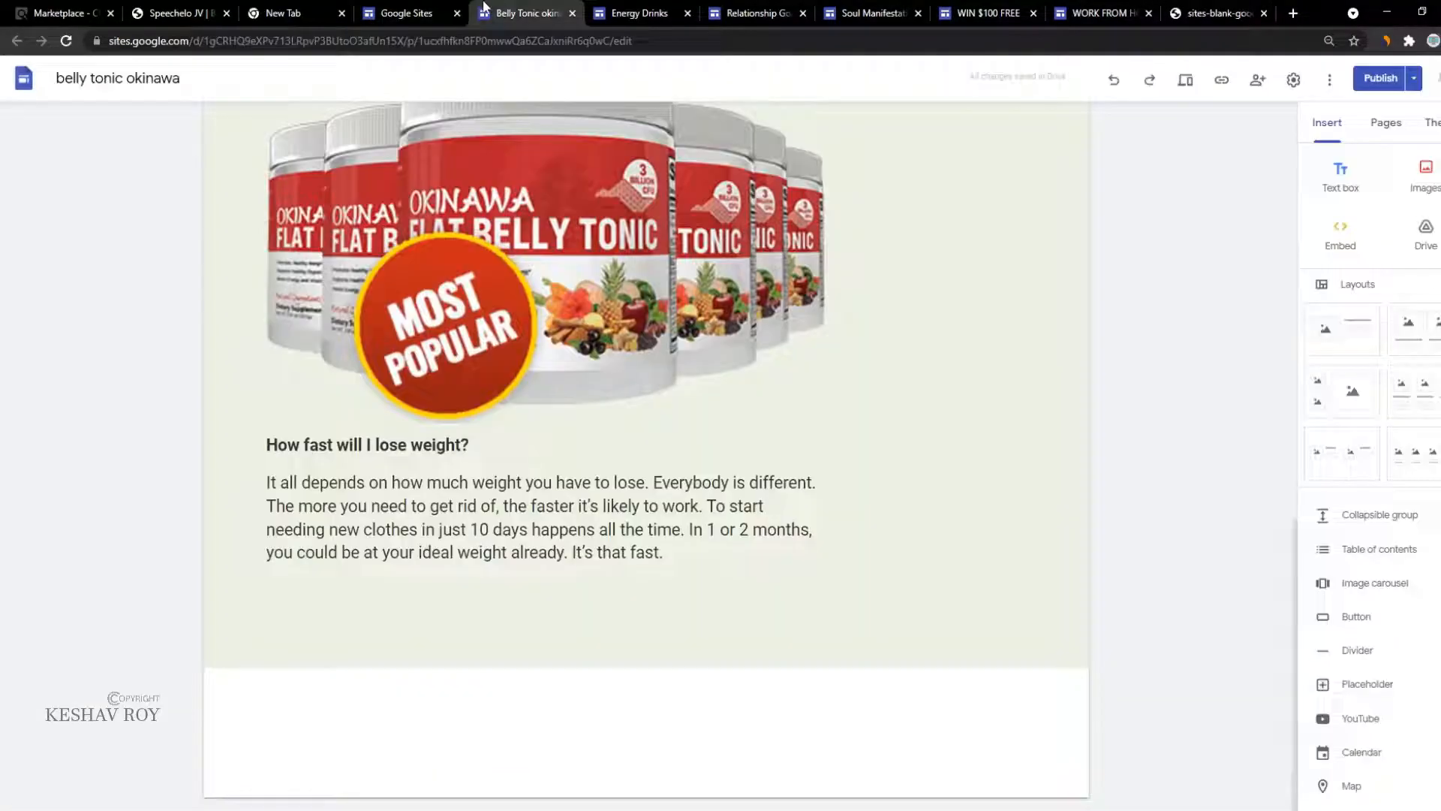
click(640, 13)
click(409, 13)
scroll(383, 172, up, 2)
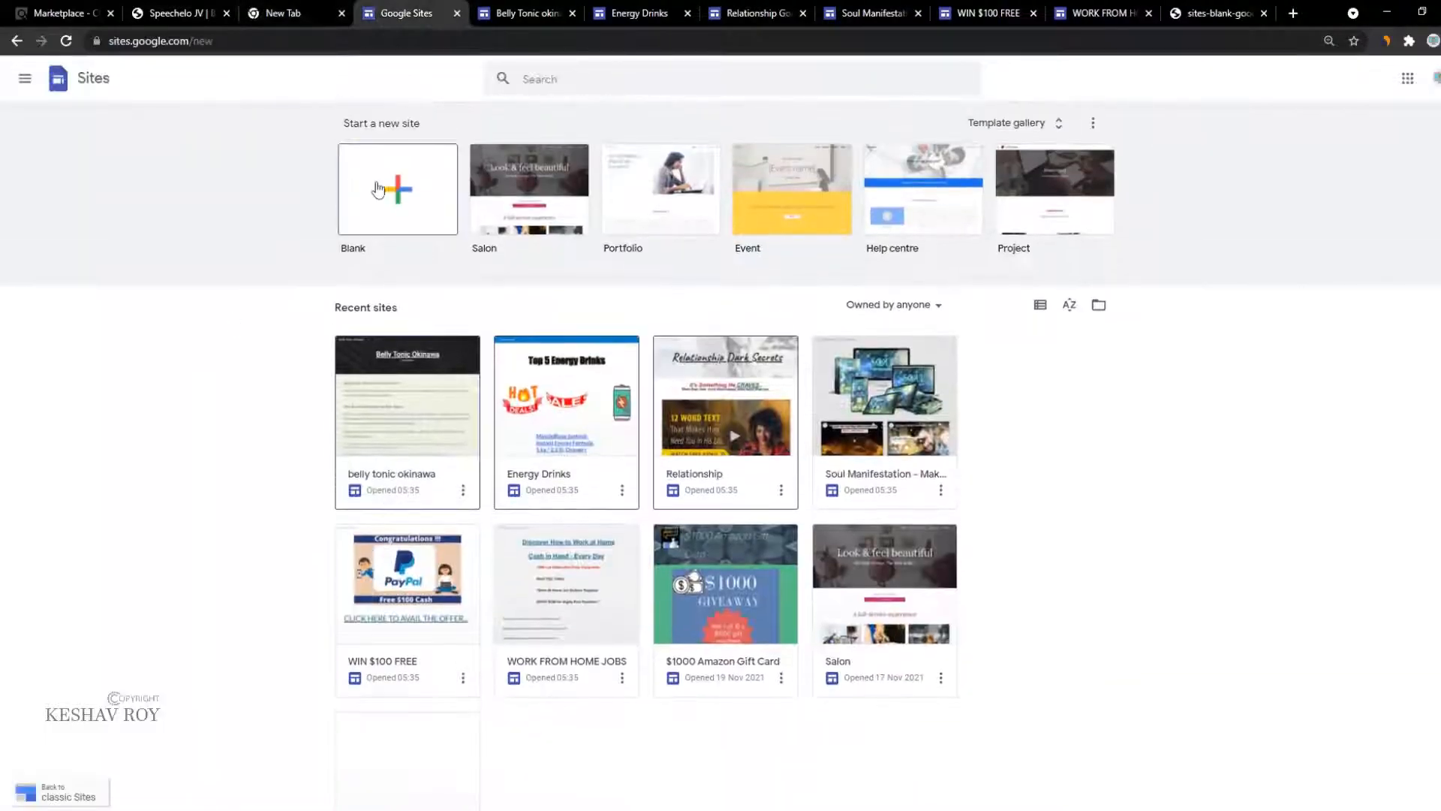
Step: Start a new blank site and close all tabs to the right of it
click(377, 190)
right_click(424, 7)
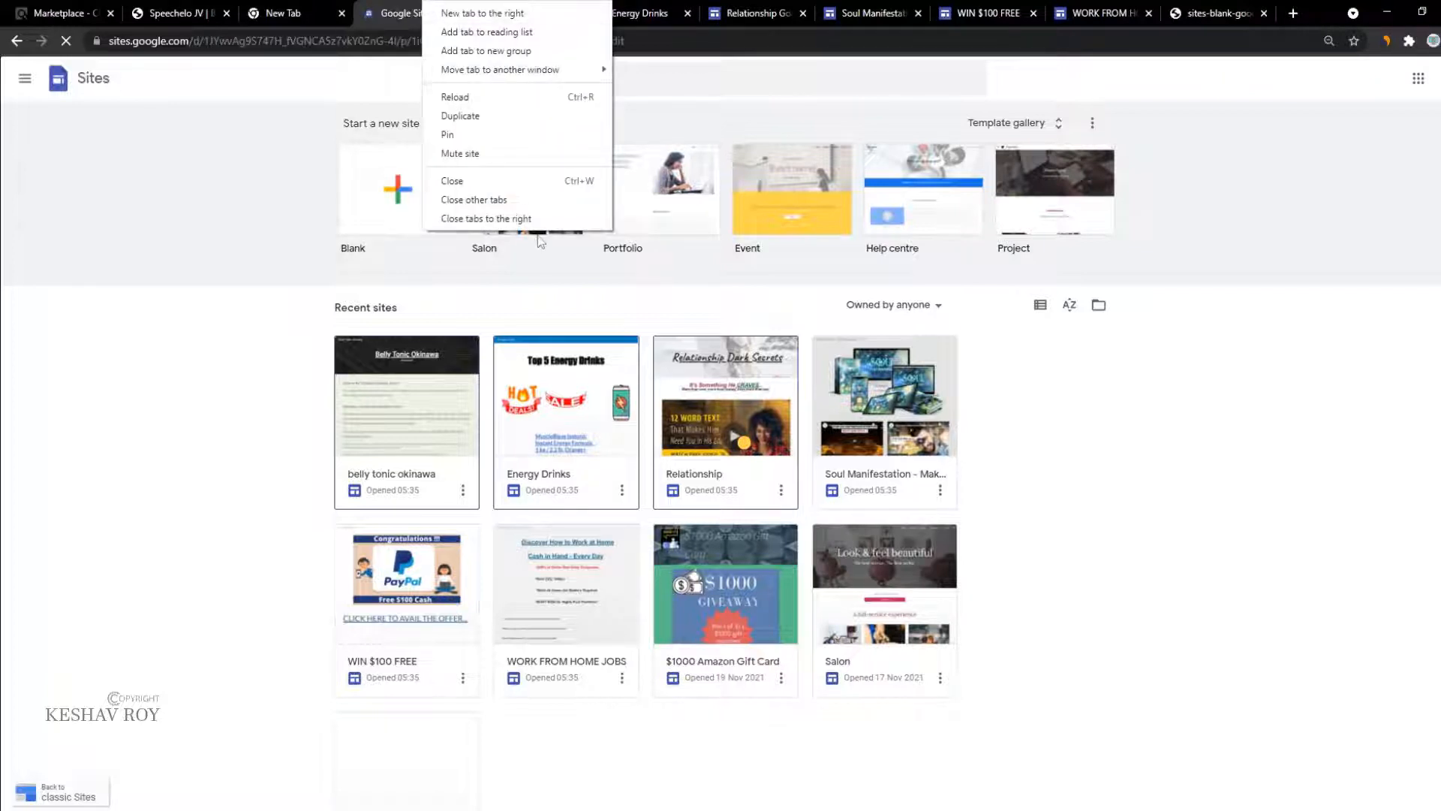
click(535, 216)
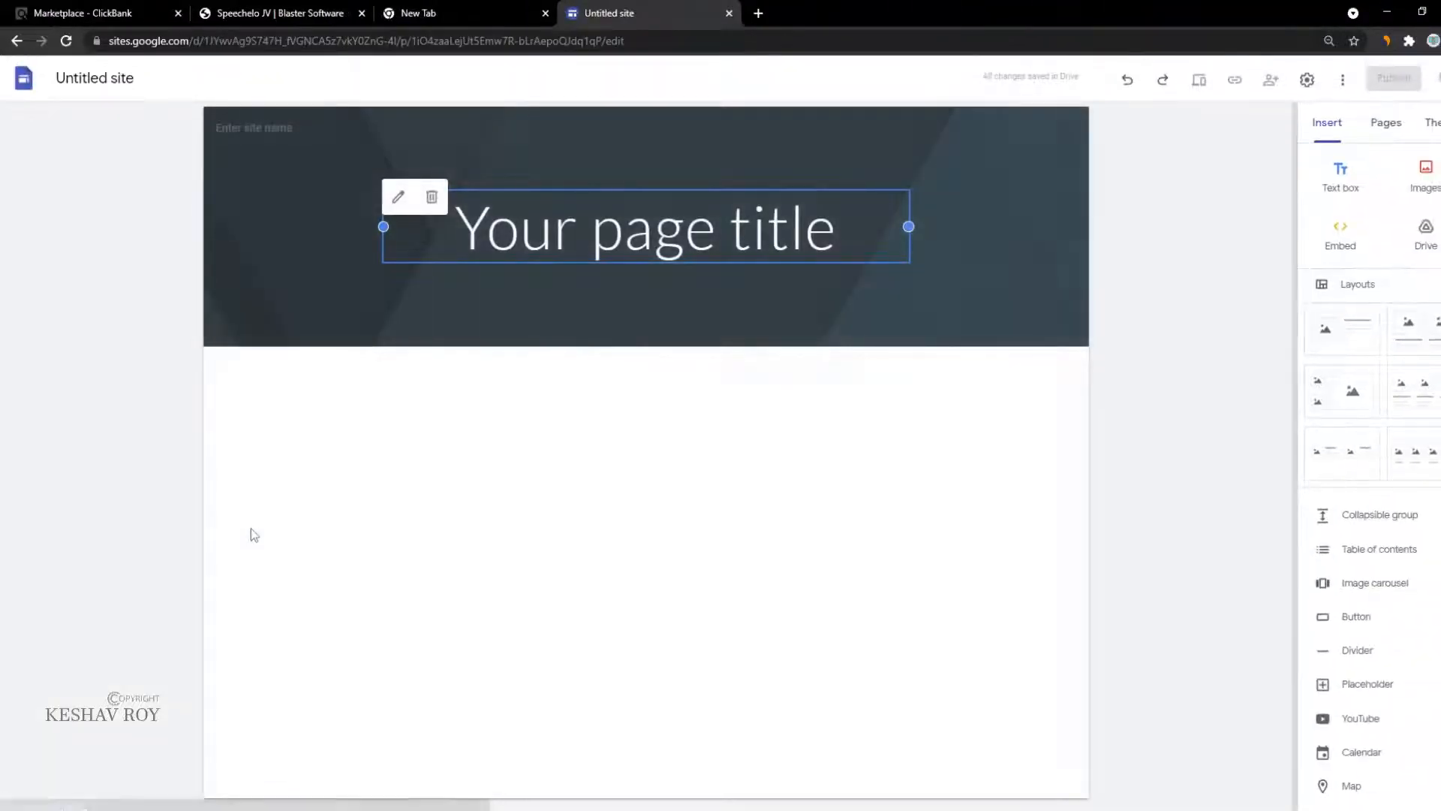
Step: Bring up the new site's header image choices, then switch to the Speechelo JV page
click(264, 252)
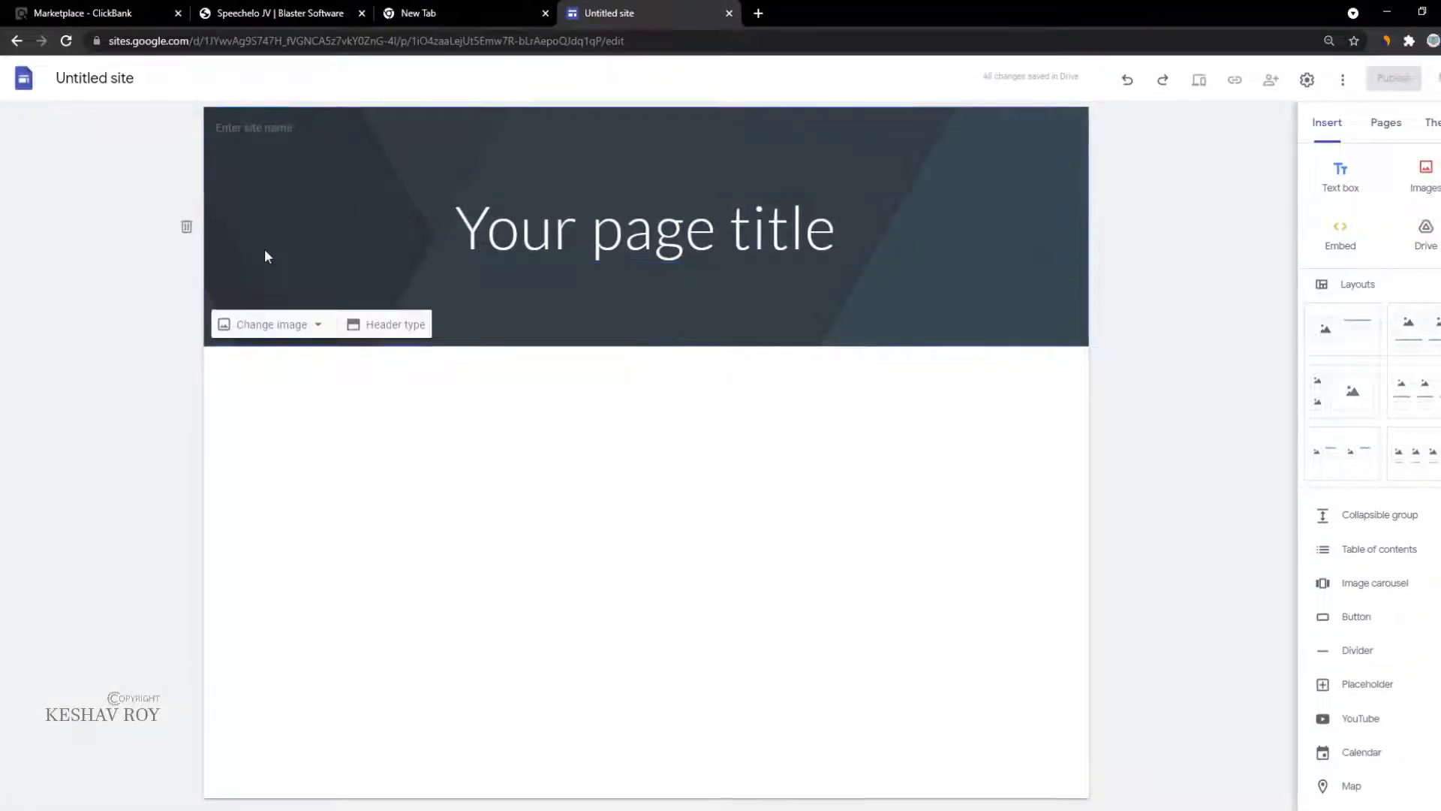
click(272, 324)
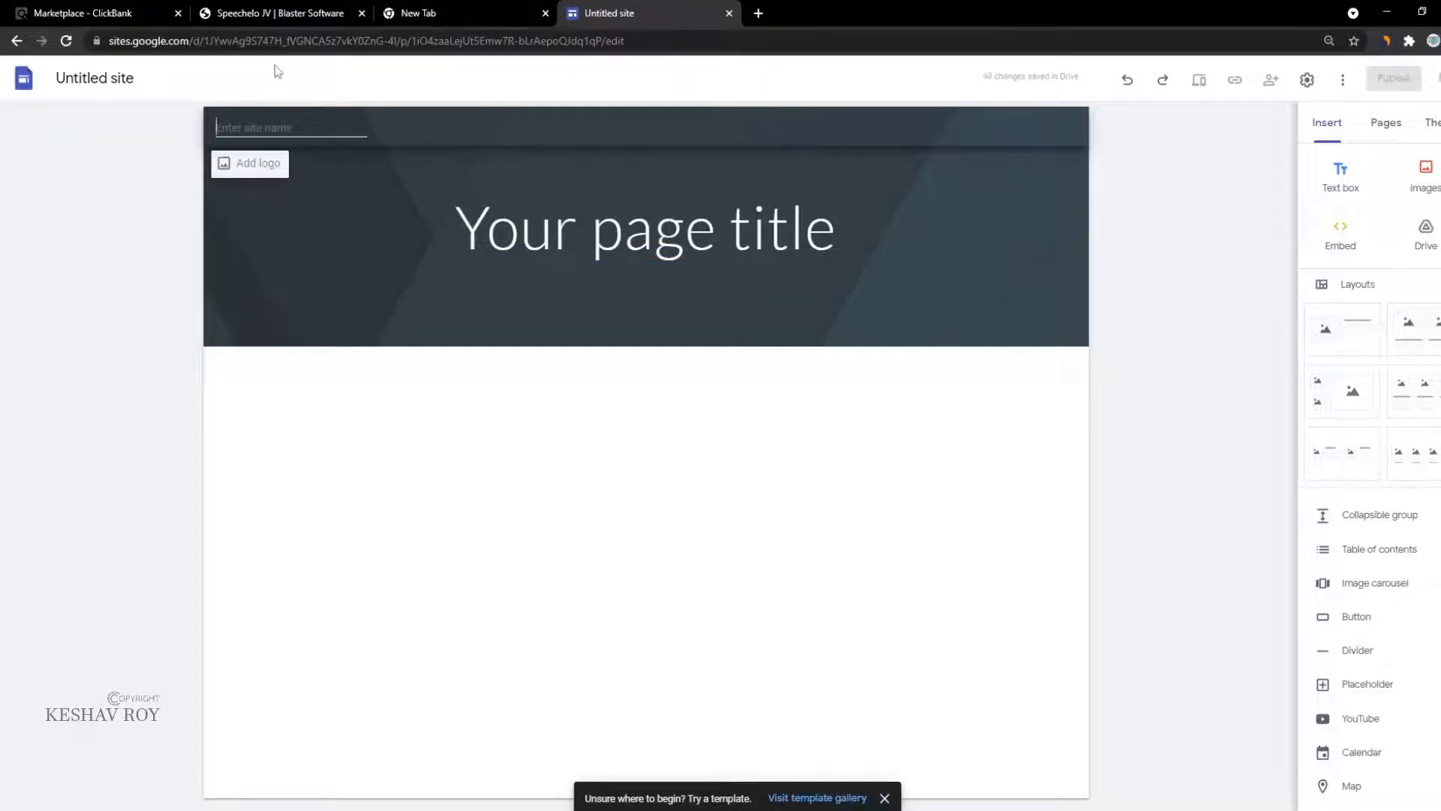
click(484, 5)
click(214, 5)
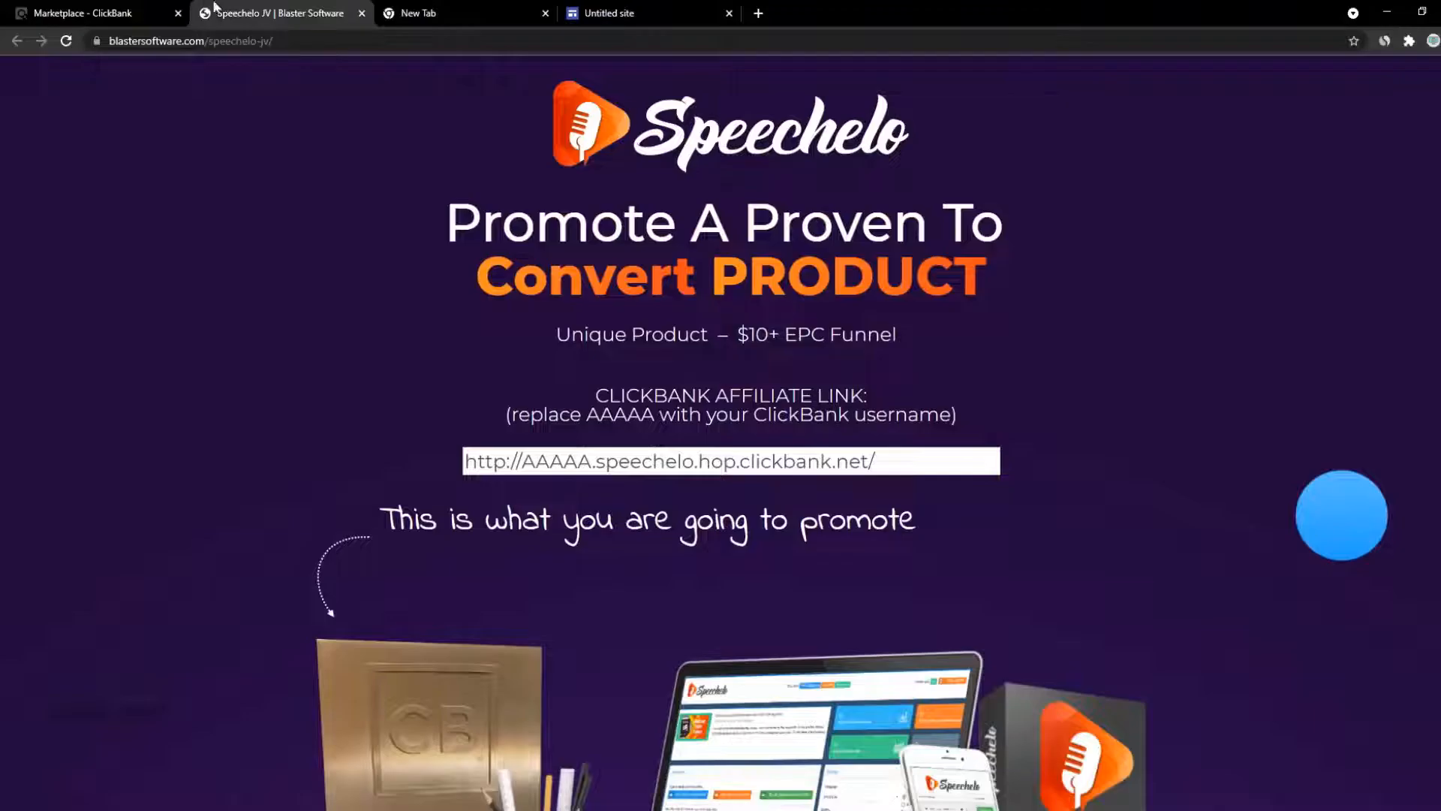
Step: Close the empty tab and go back to the ClickBank Marketplace listings
click(546, 14)
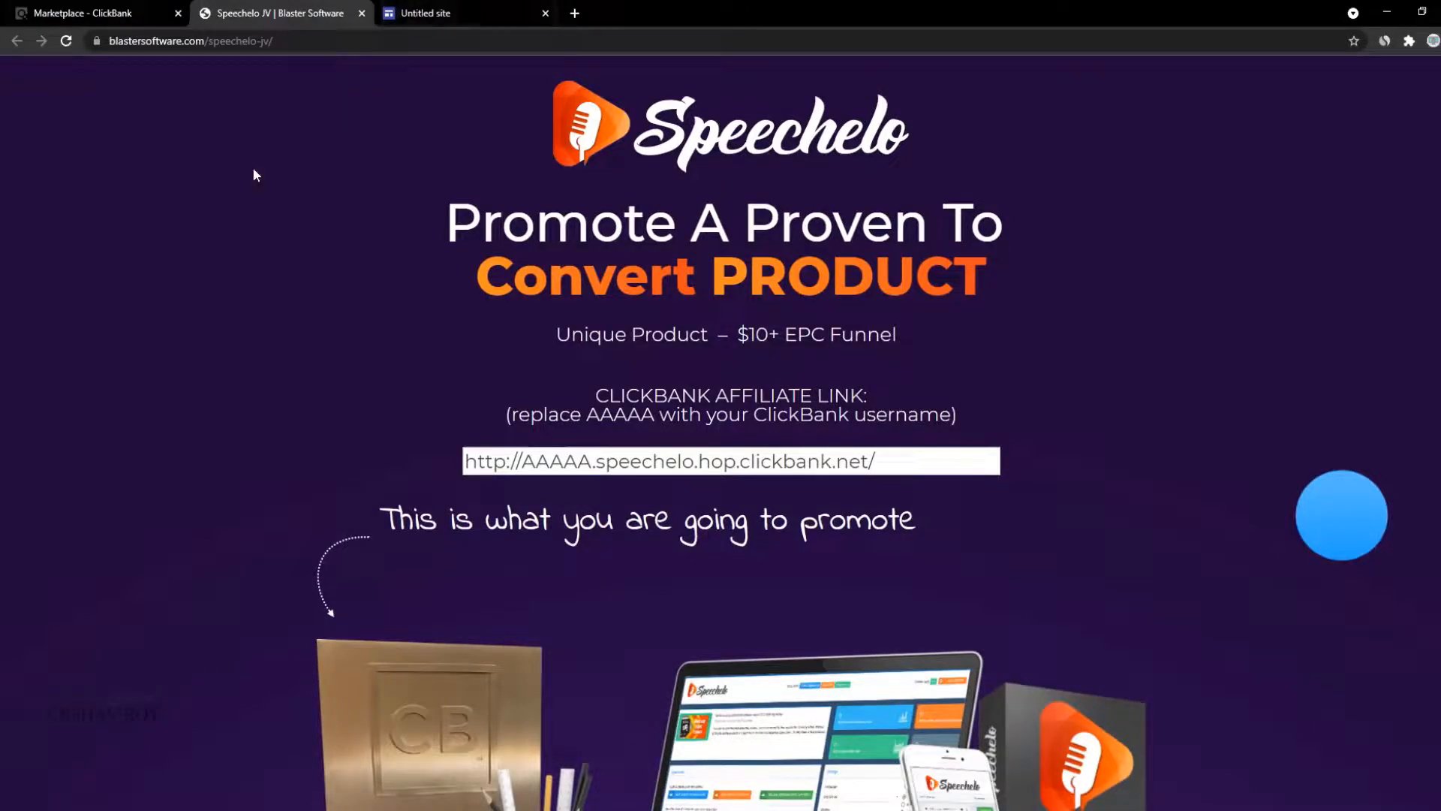
click(158, 8)
scroll(439, 314, up, 1)
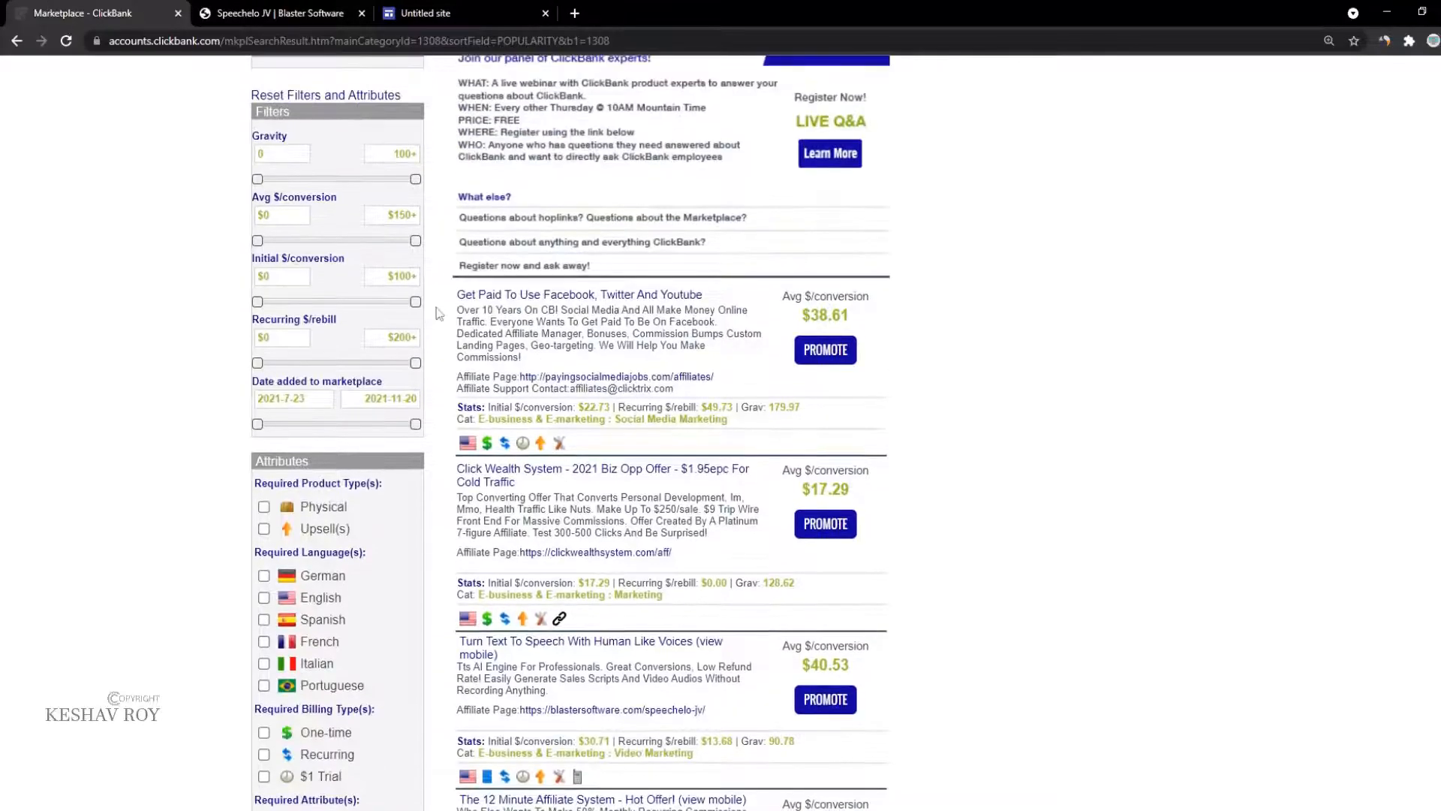
scroll(481, 473, down, 4)
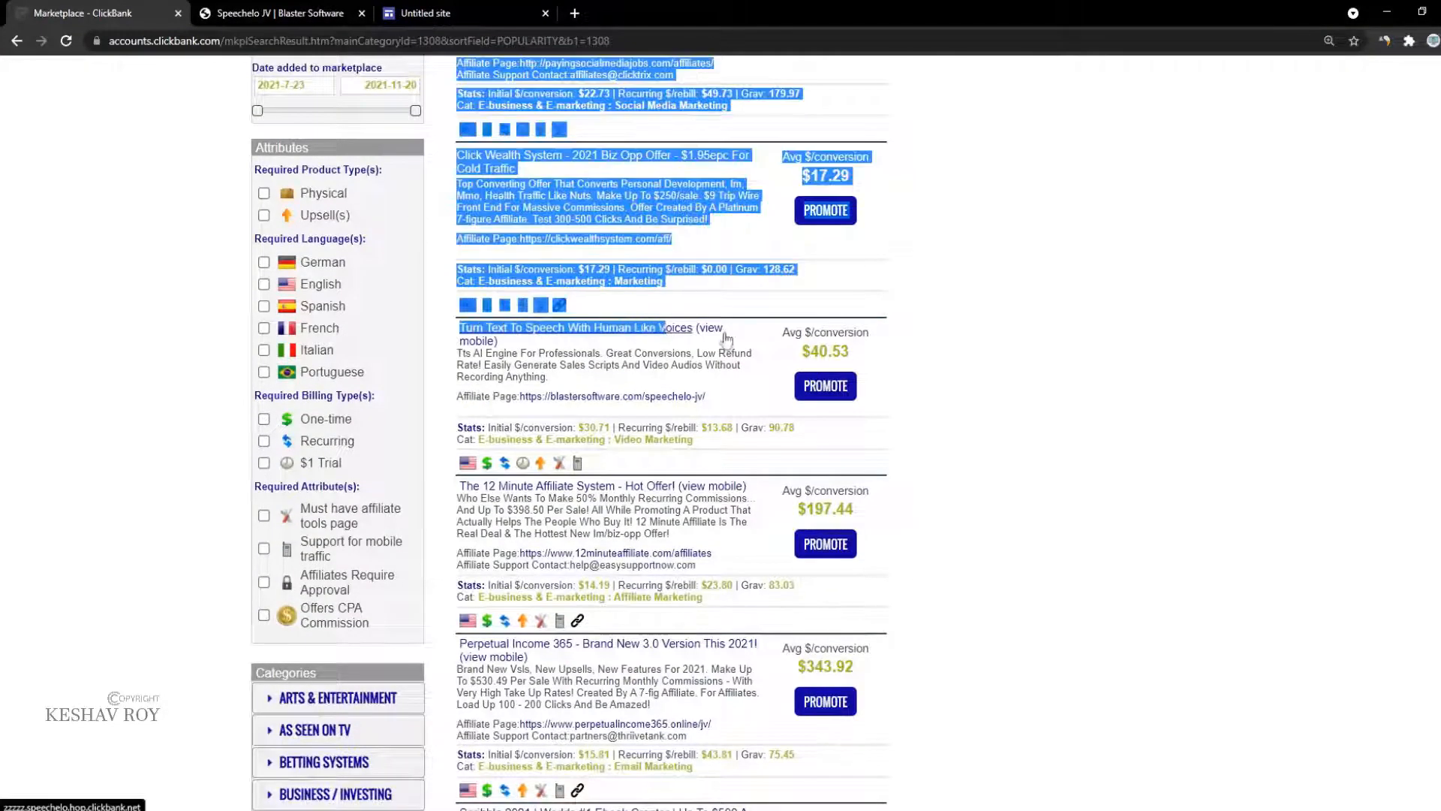
key(alt+Tab)
Step: Select the 'Turn Text To Speech With Human Like Voices' title and open its product page in a new tab
click(443, 358)
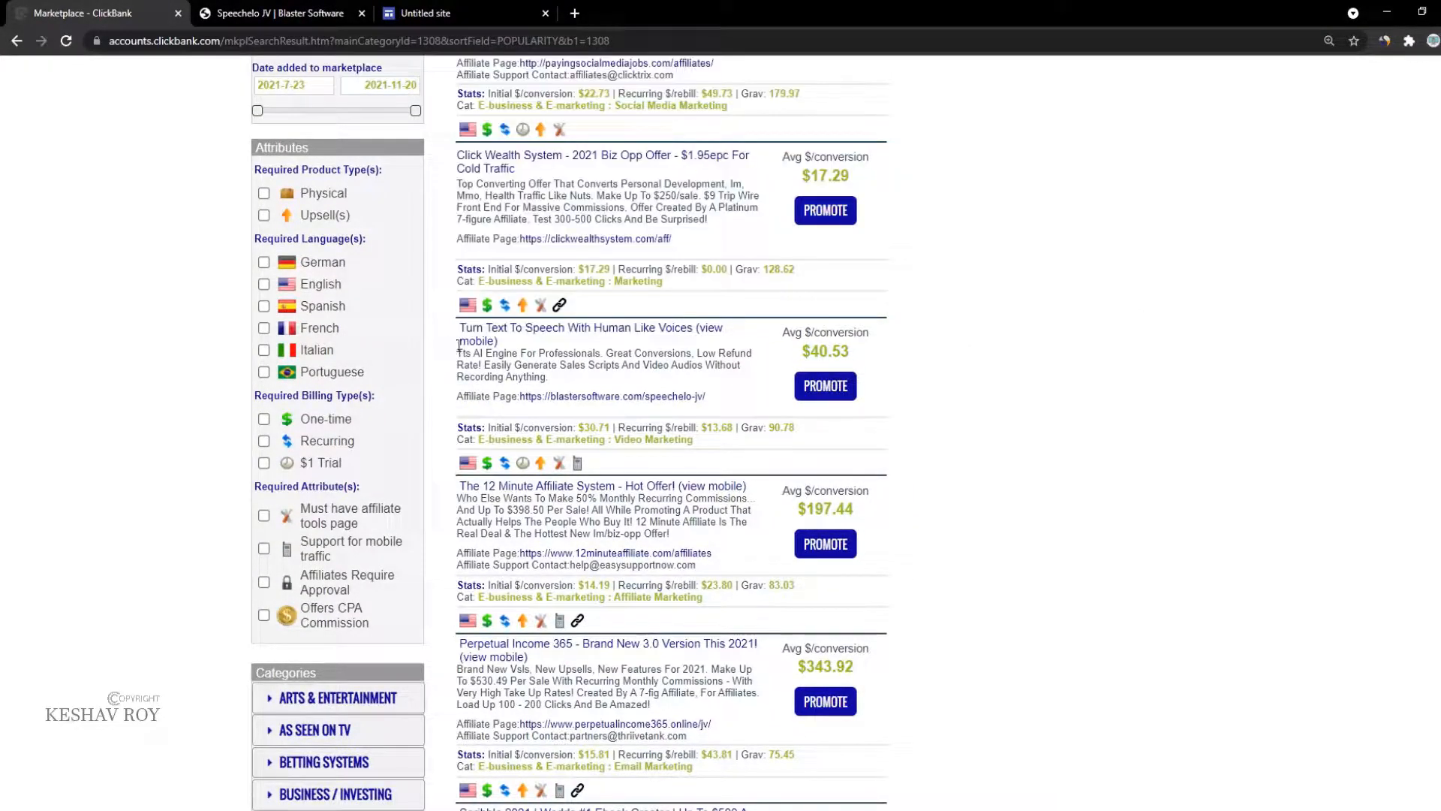
drag(459, 327, 665, 323)
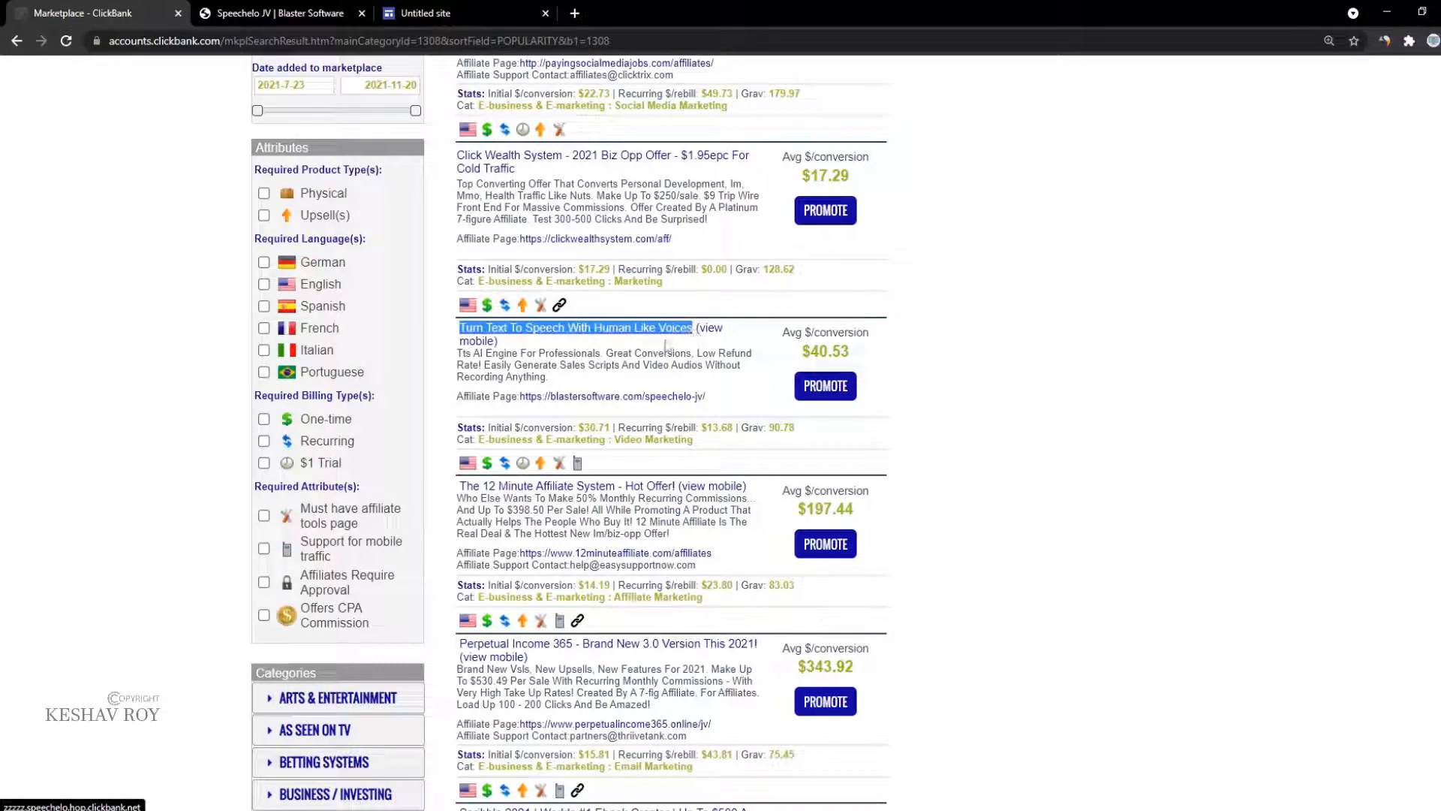
click(698, 338)
click(575, 13)
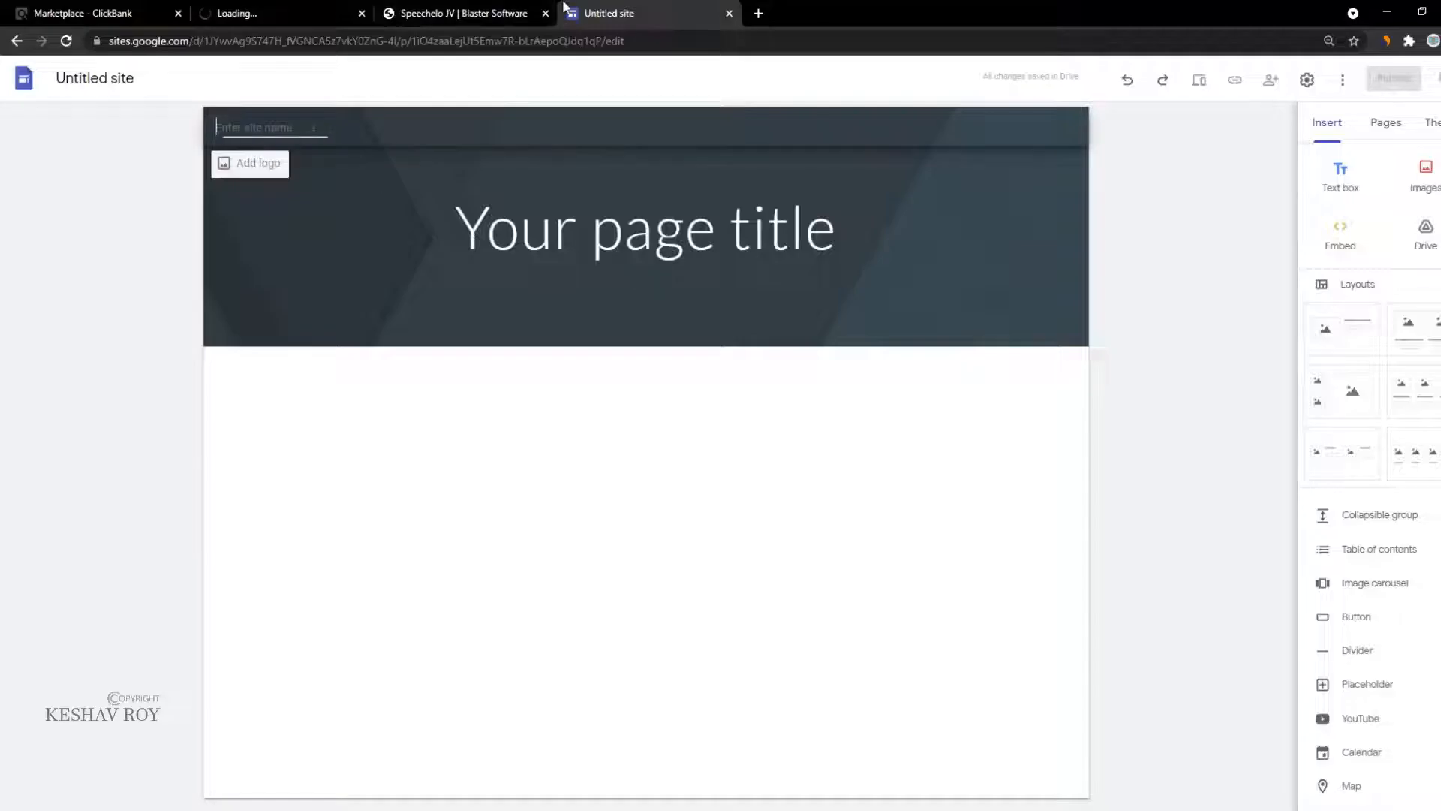
Step: Paste 'Turn Text To Speech With Human Like Voices' as both the site name and the page title
click(360, 129)
text(Turn Text To Speech With Human Like Voices)
click(518, 219)
double_click(519, 220)
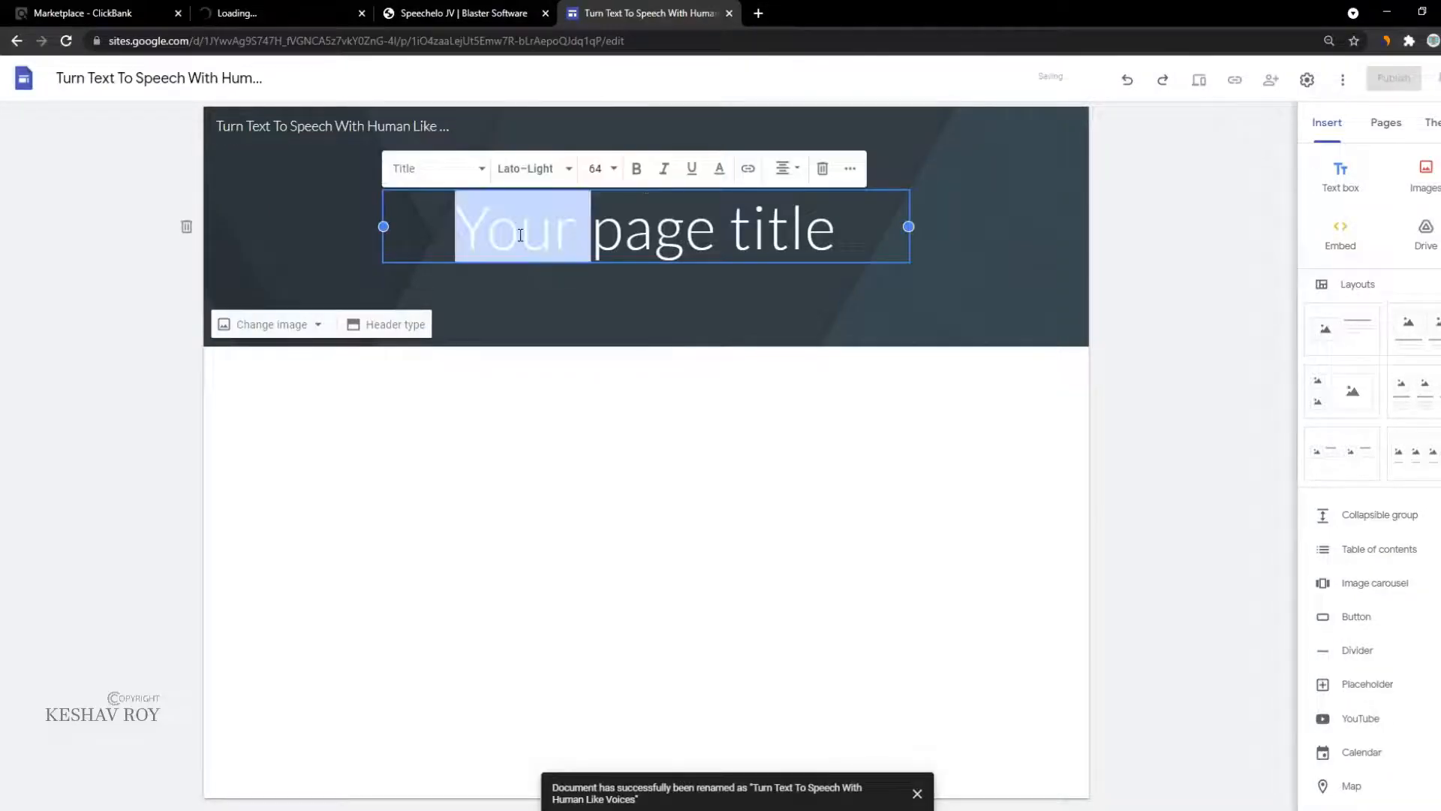
triple_click(520, 239)
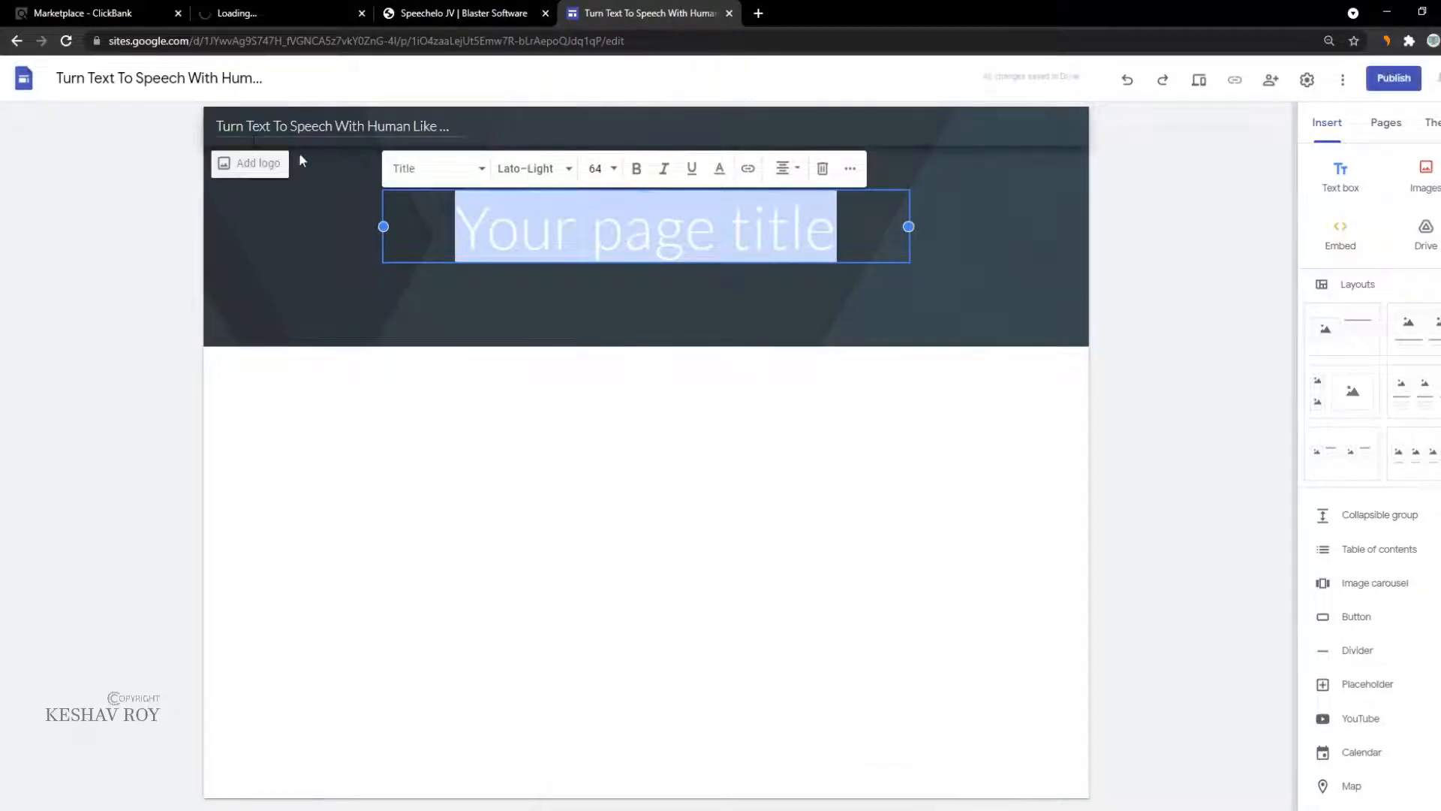
text(Turn Text To Speech With Human Like Voices)
Step: Narrow the title text box, make it bold, and apply the Title style
click(272, 13)
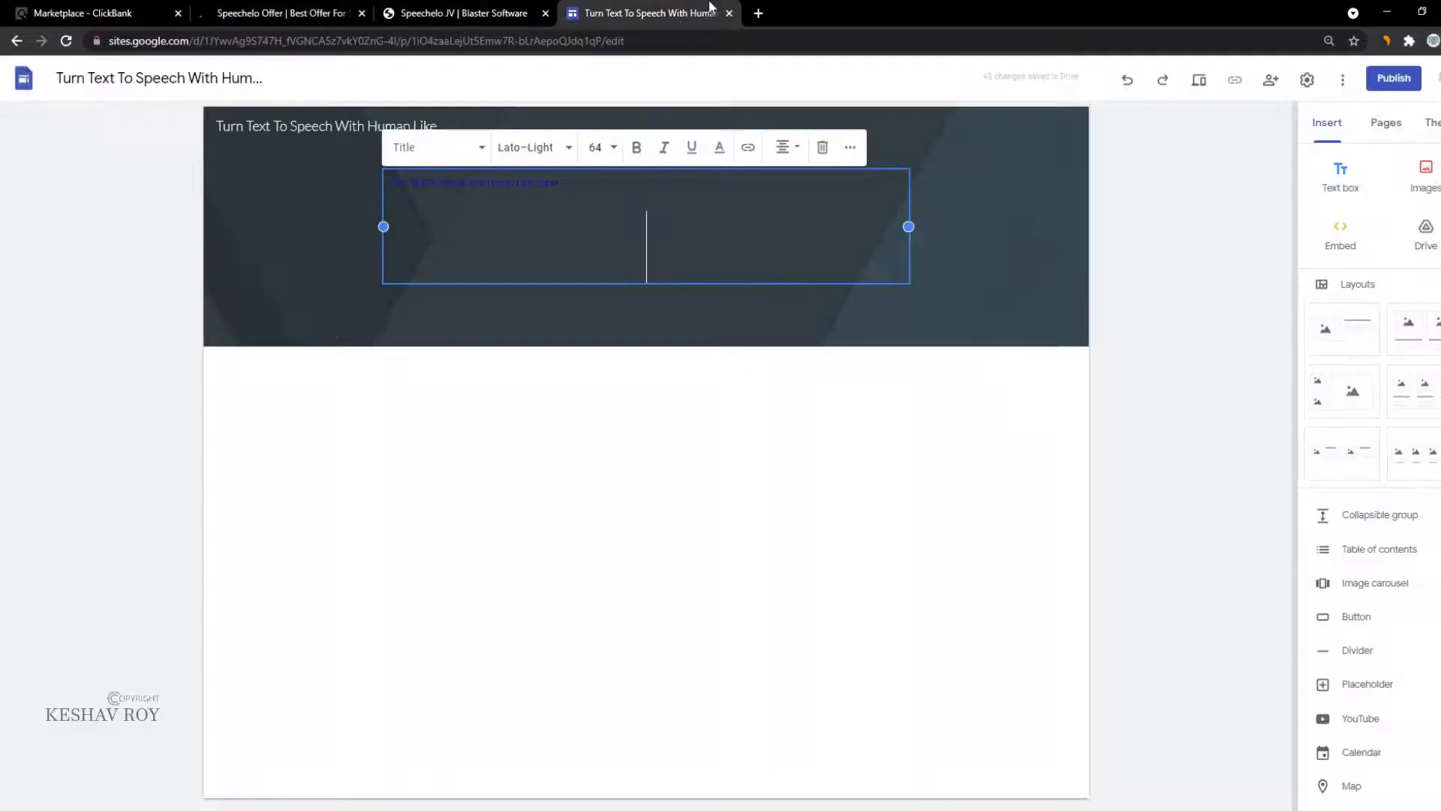
click(646, 13)
drag(384, 227, 519, 227)
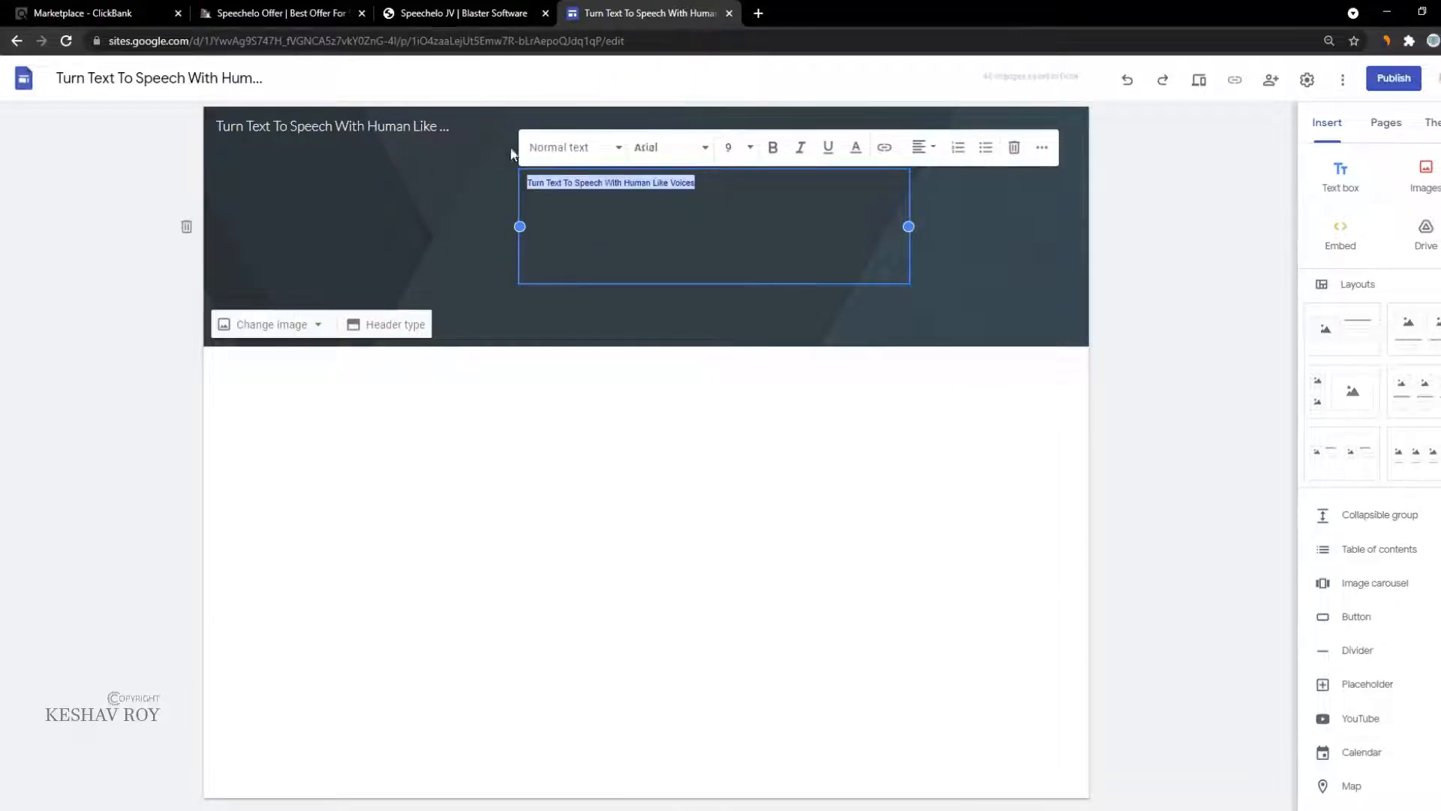
click(762, 153)
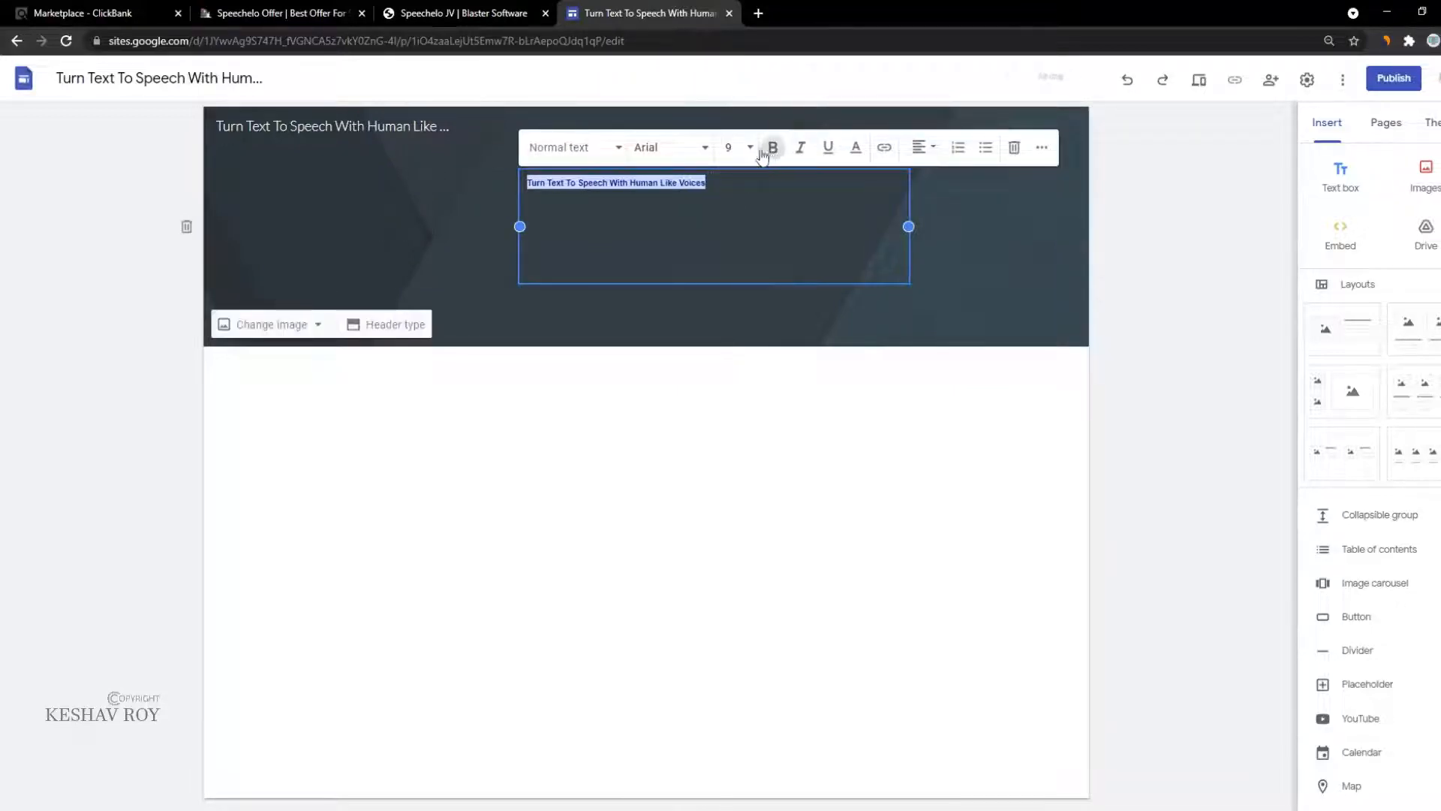
click(572, 147)
click(544, 186)
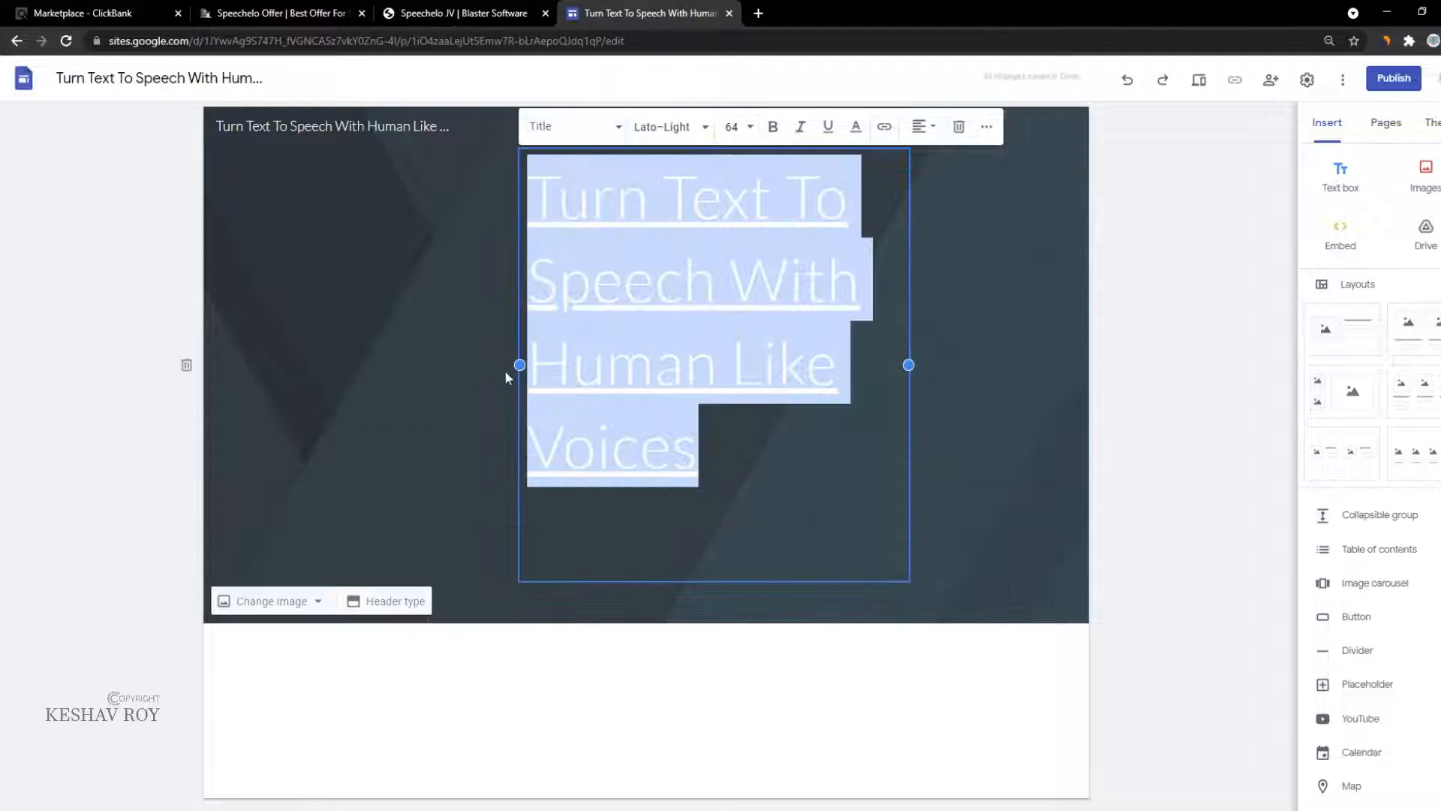
Step: Widen the title box to the left and try font sizes 60, then 48
drag(520, 365, 3, 268)
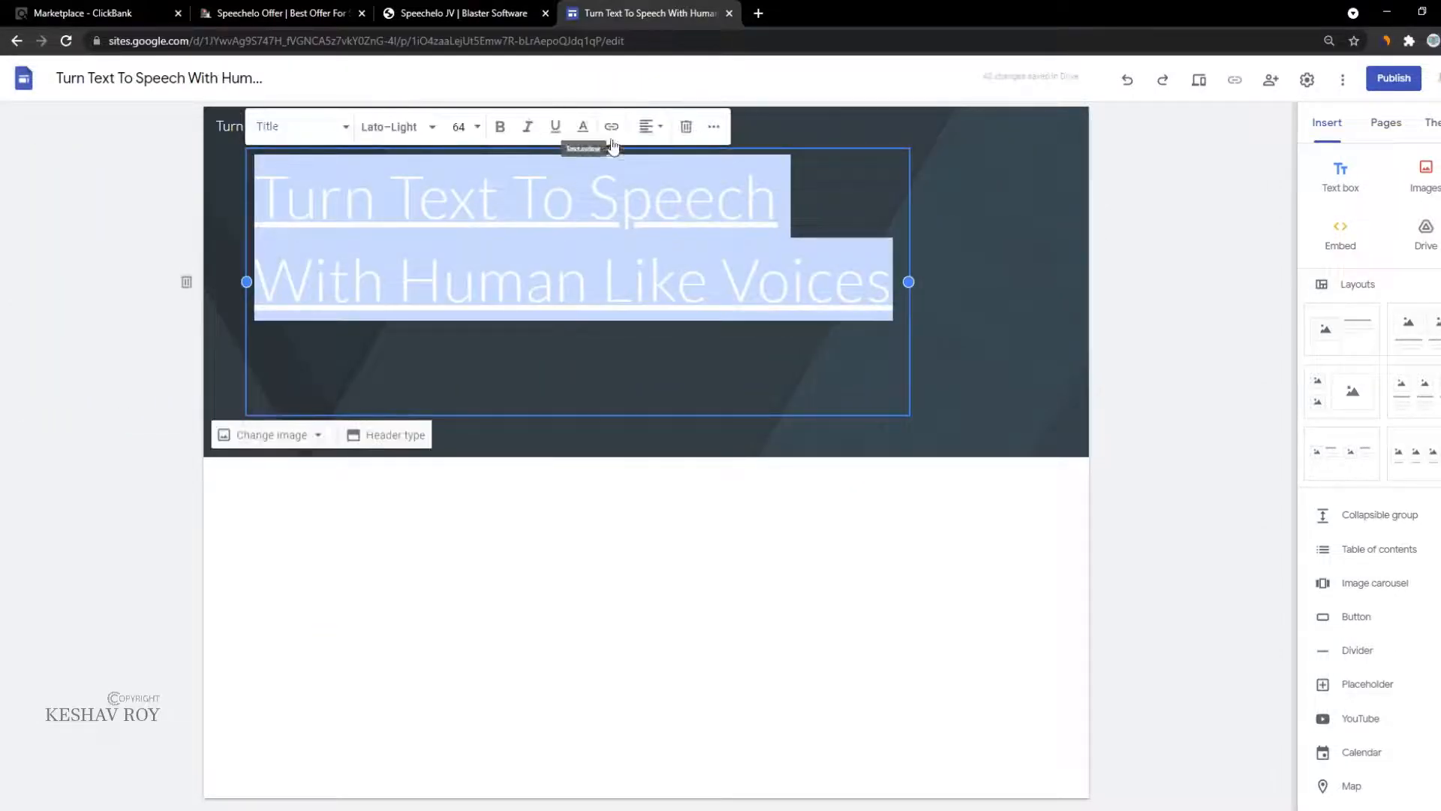
click(473, 128)
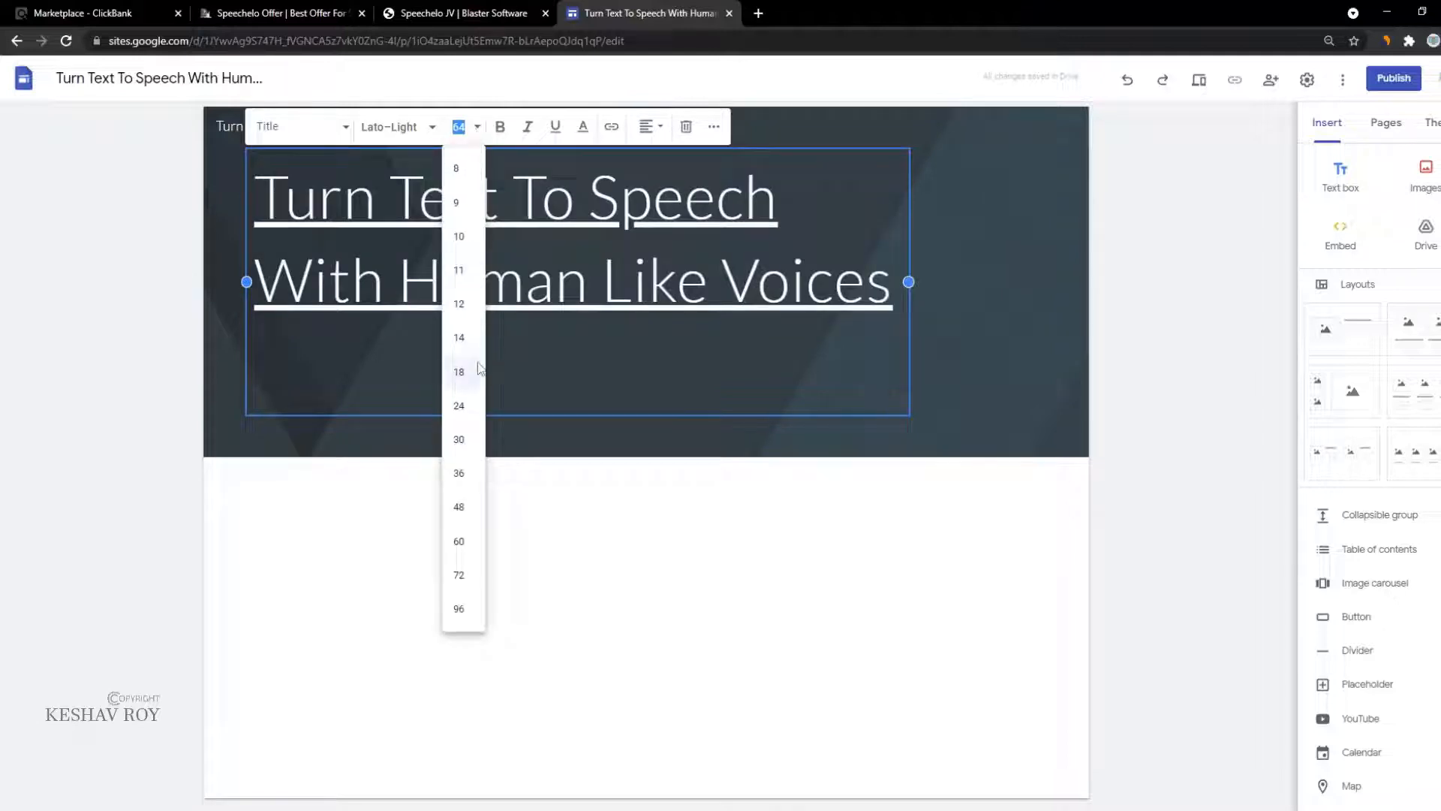
click(466, 544)
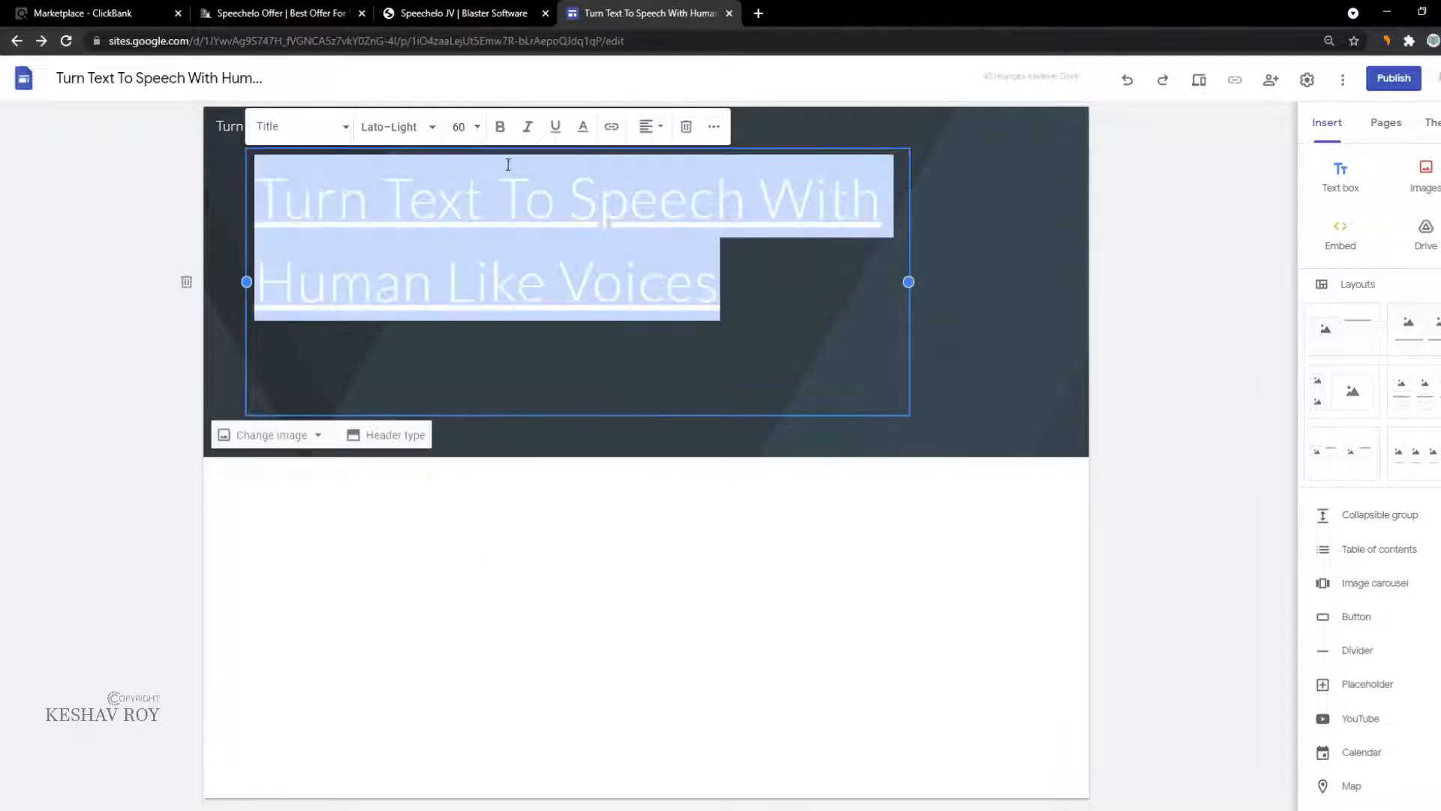
click(478, 127)
click(473, 502)
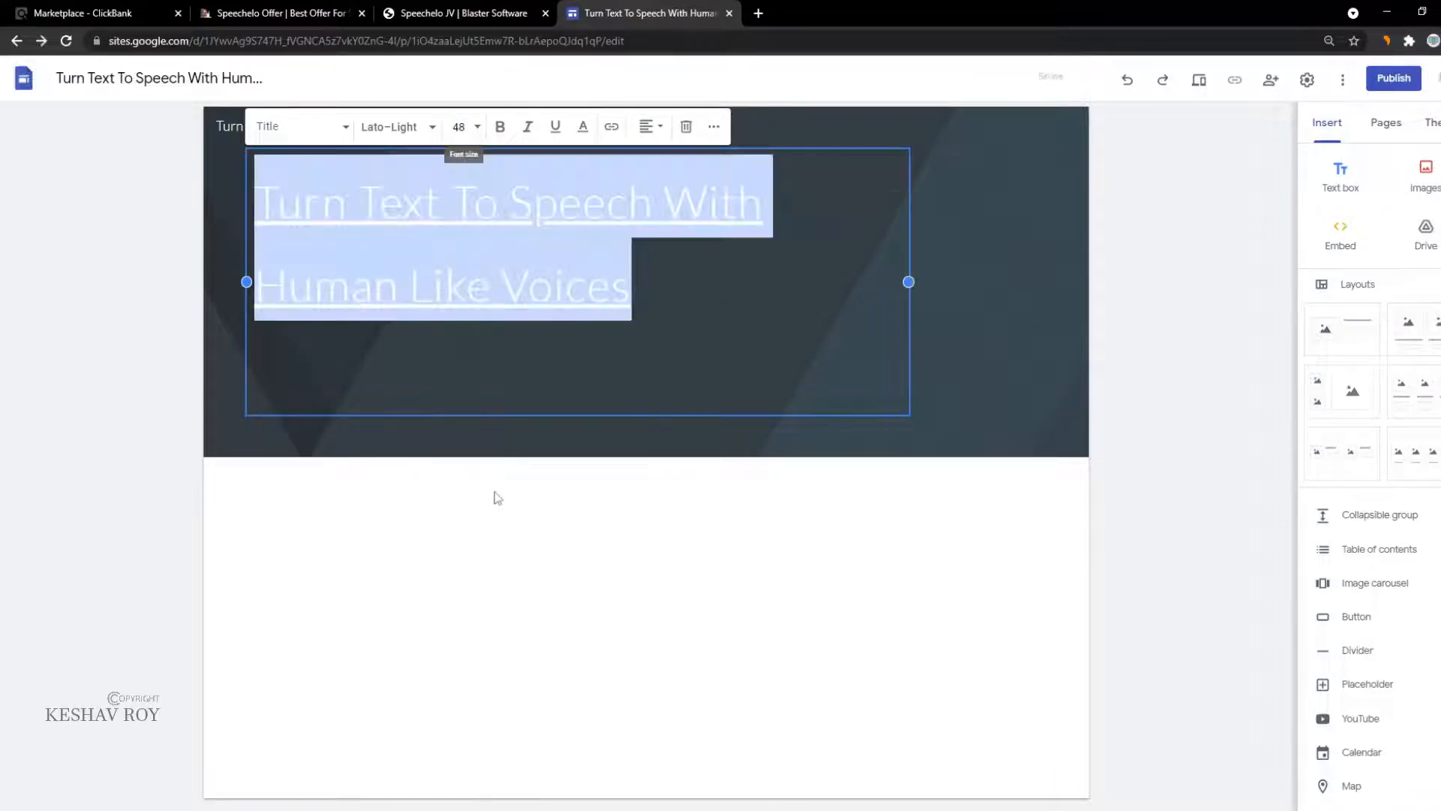
Step: Widen the title box to the right, center the title and enlarge it to size 64
drag(909, 282, 1203, 360)
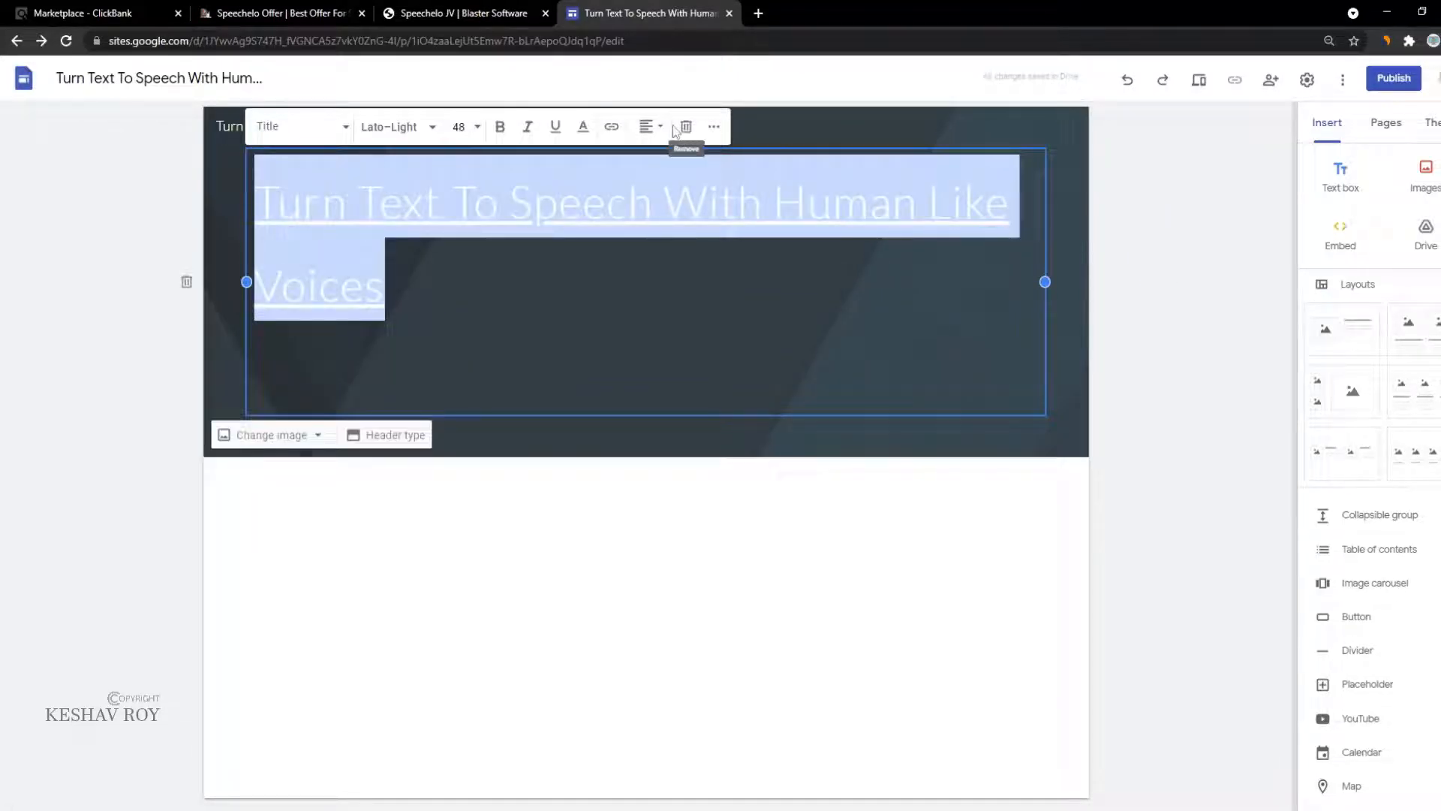
click(648, 126)
click(642, 185)
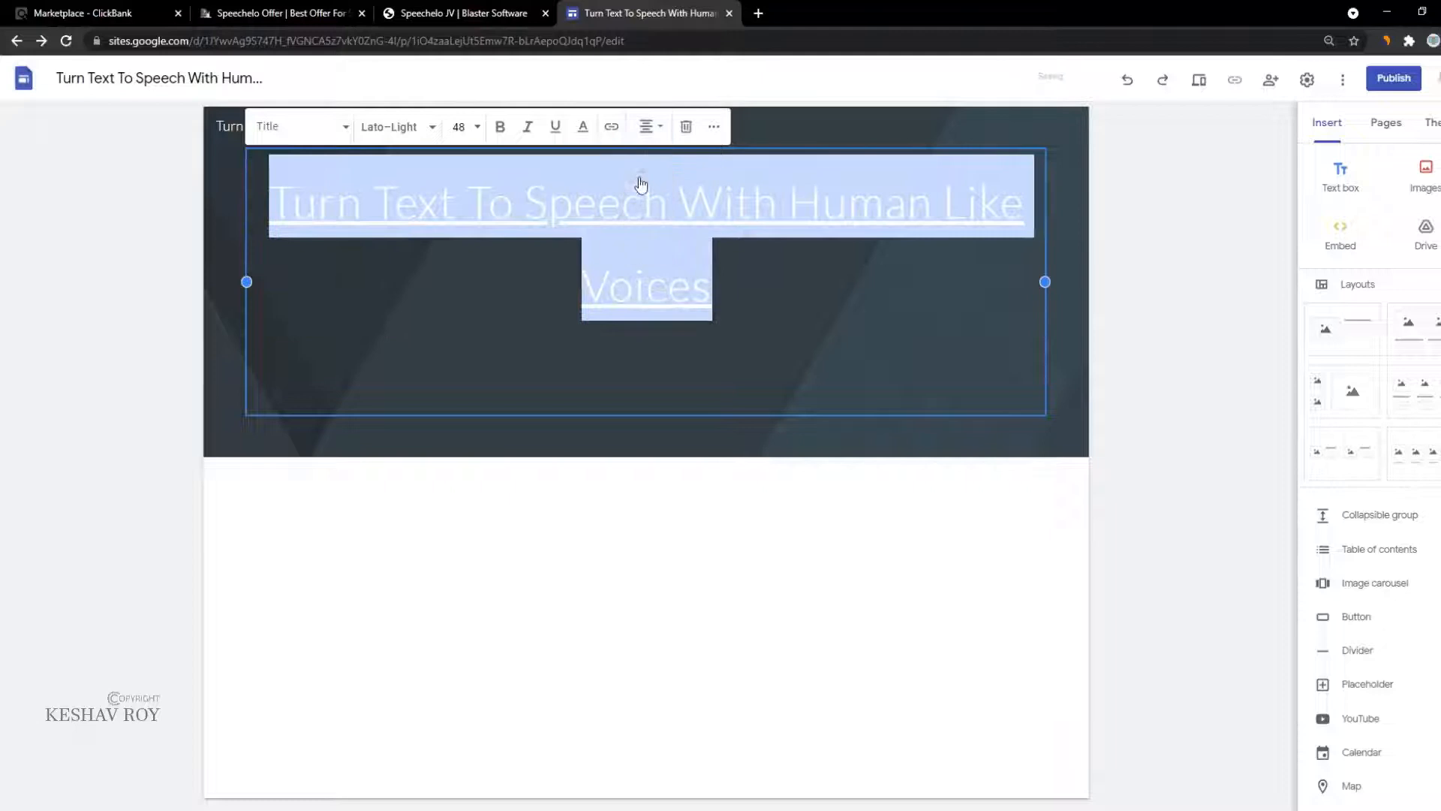
click(739, 349)
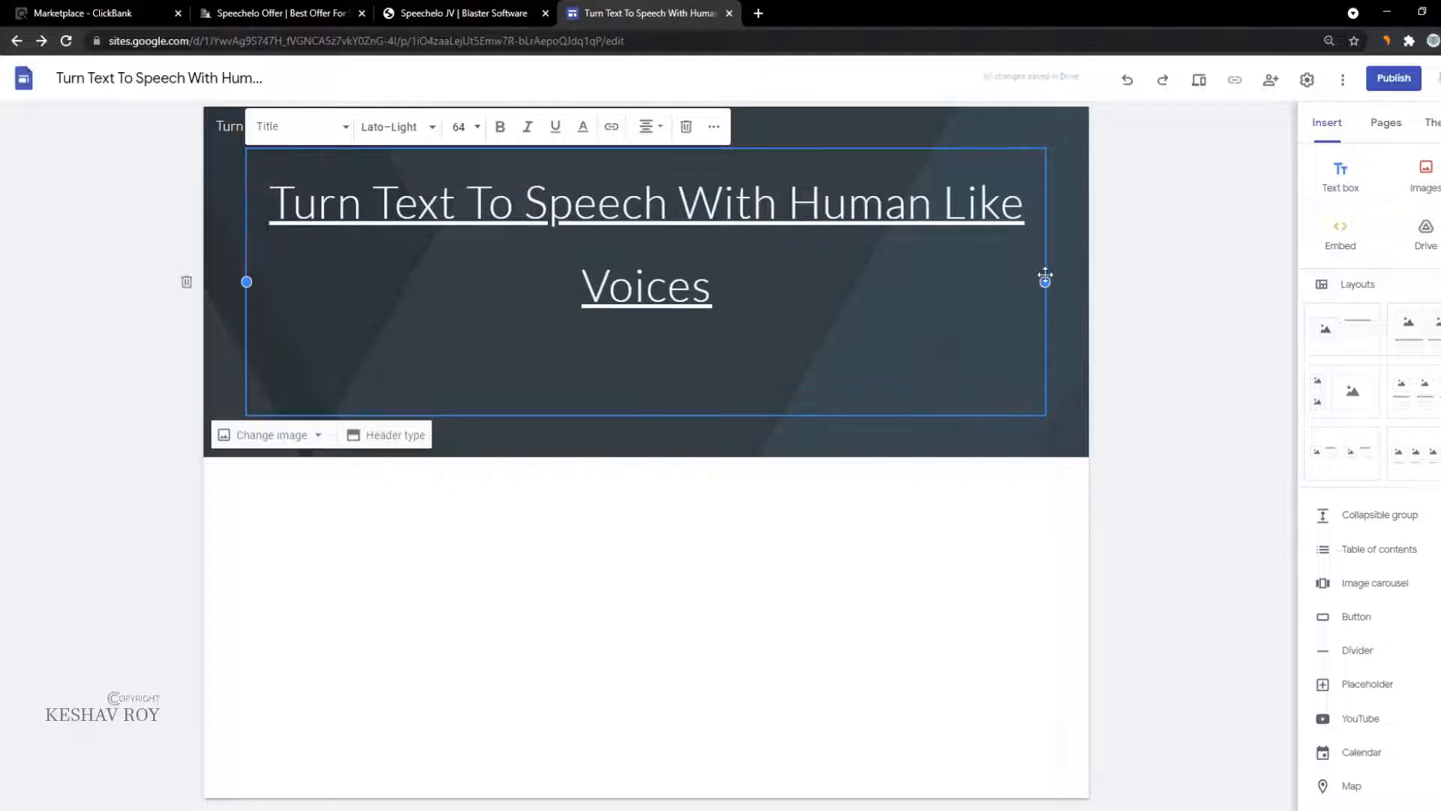
click(473, 127)
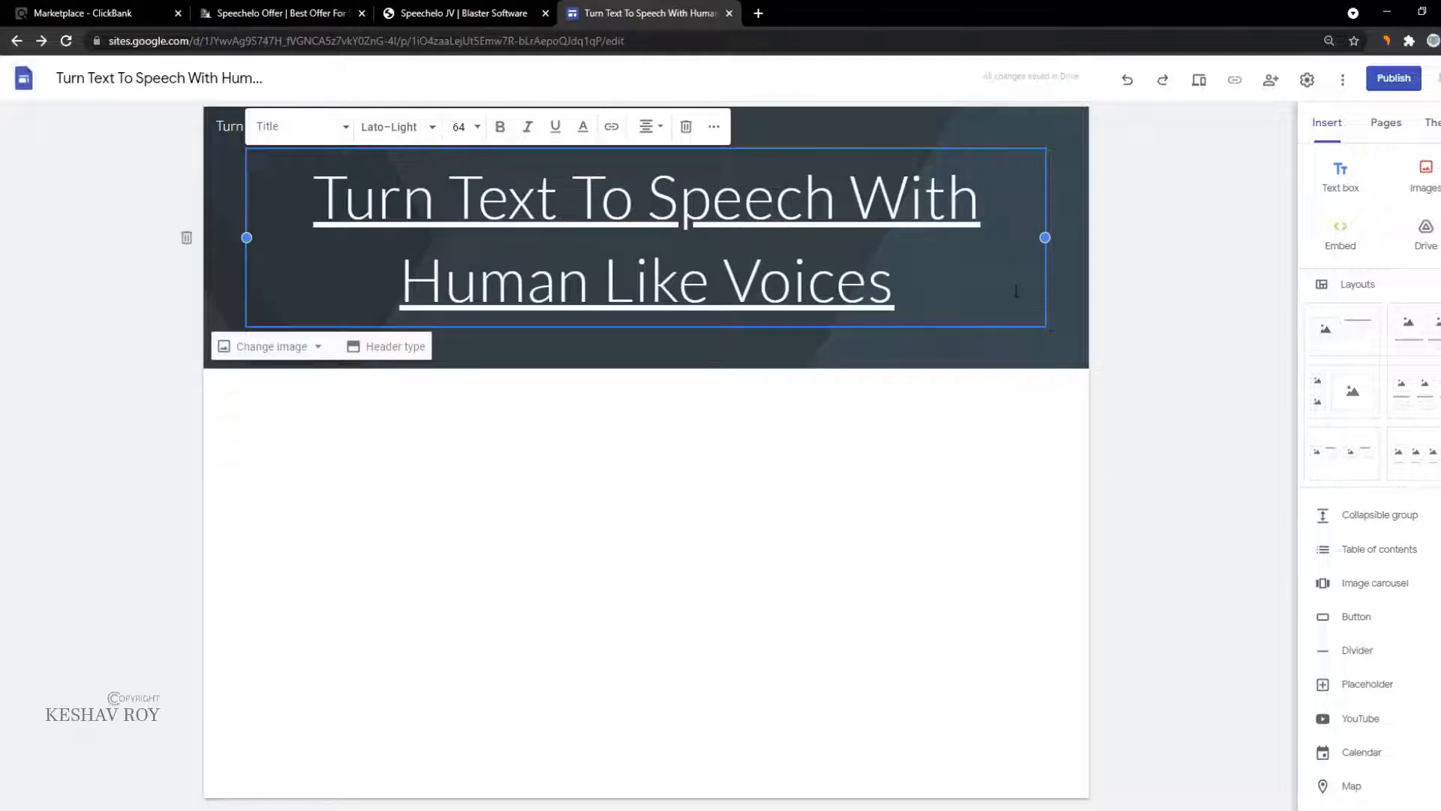
click(947, 412)
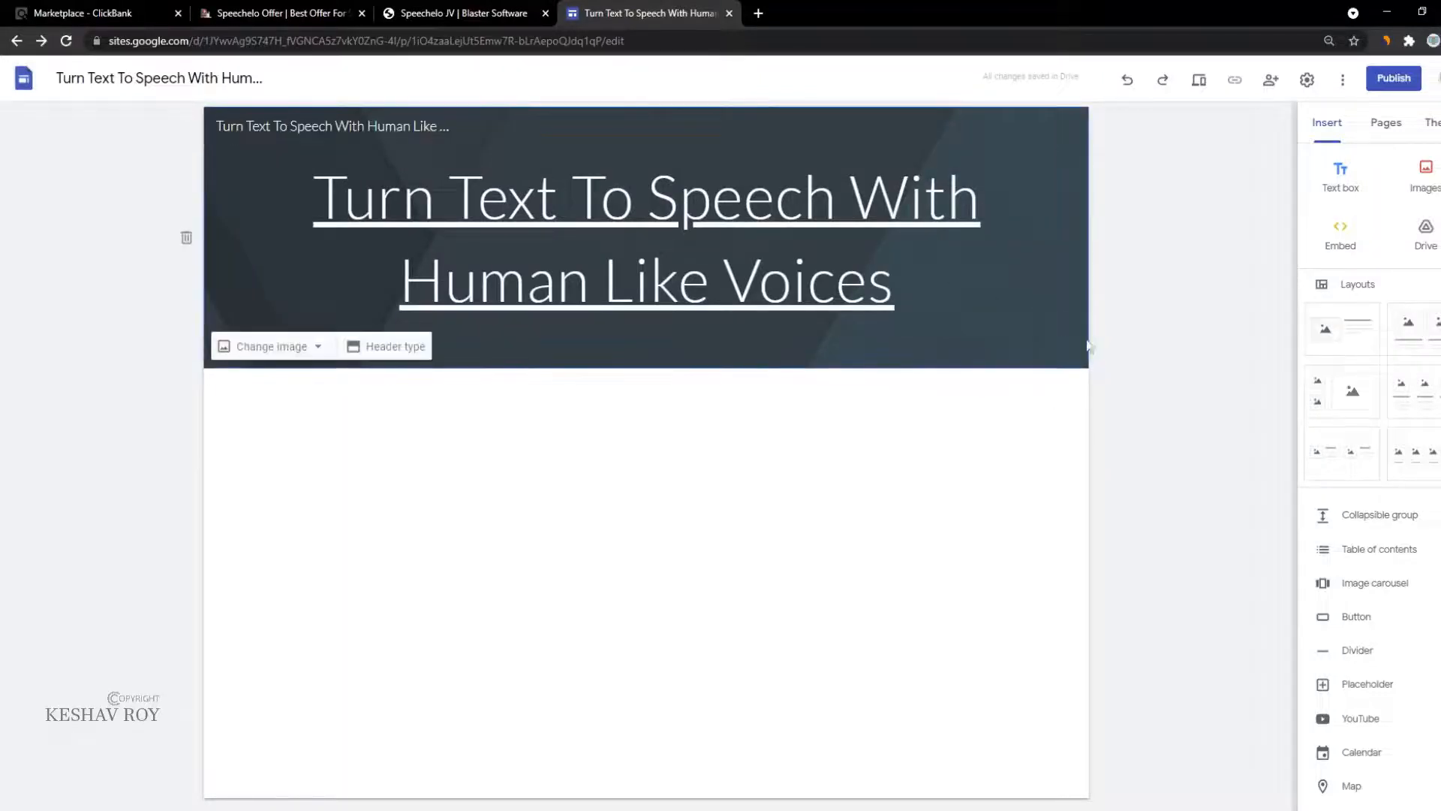
Step: Preview pink and teal Simple theme colours and the Diplomat theme, then apply Aristotle
click(1432, 123)
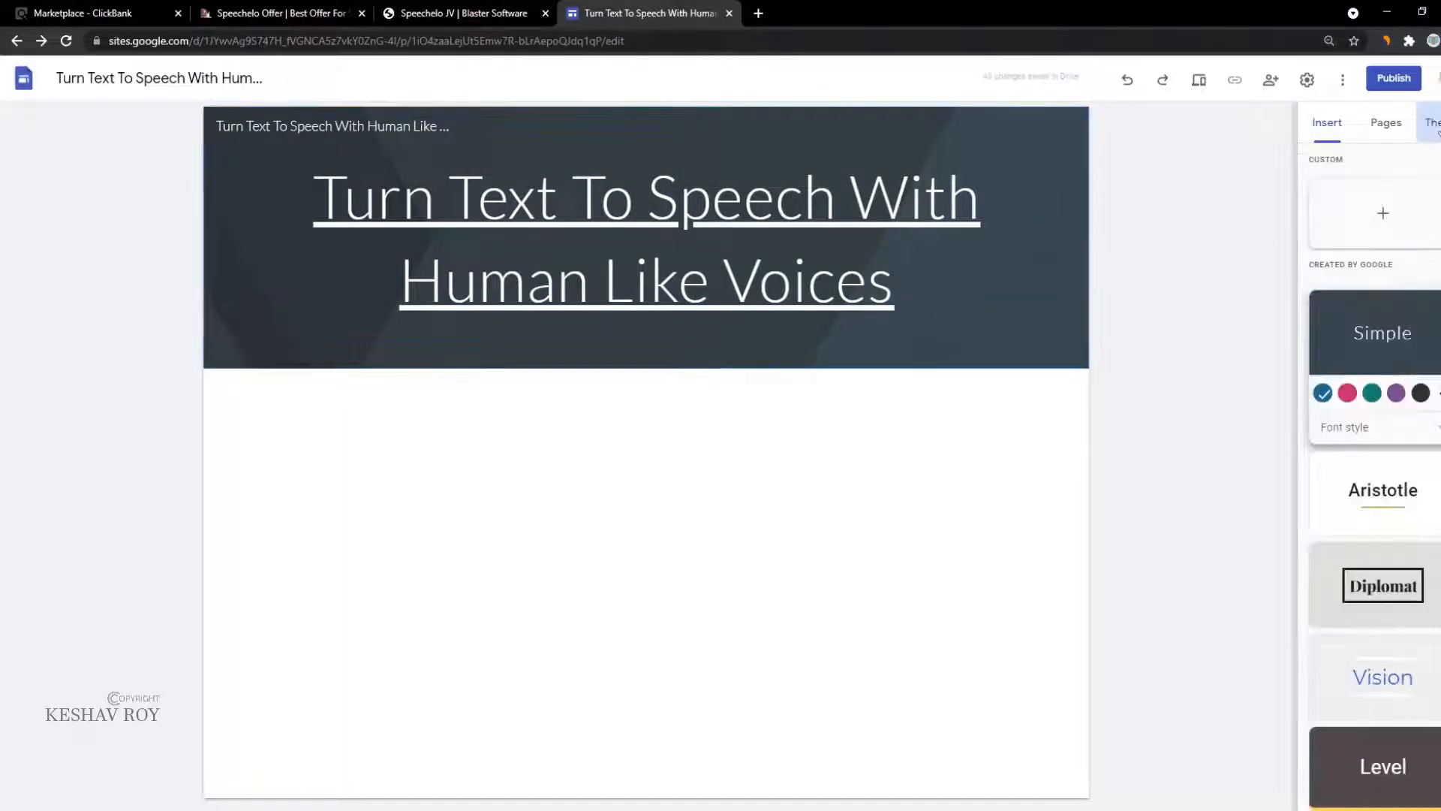
click(1349, 395)
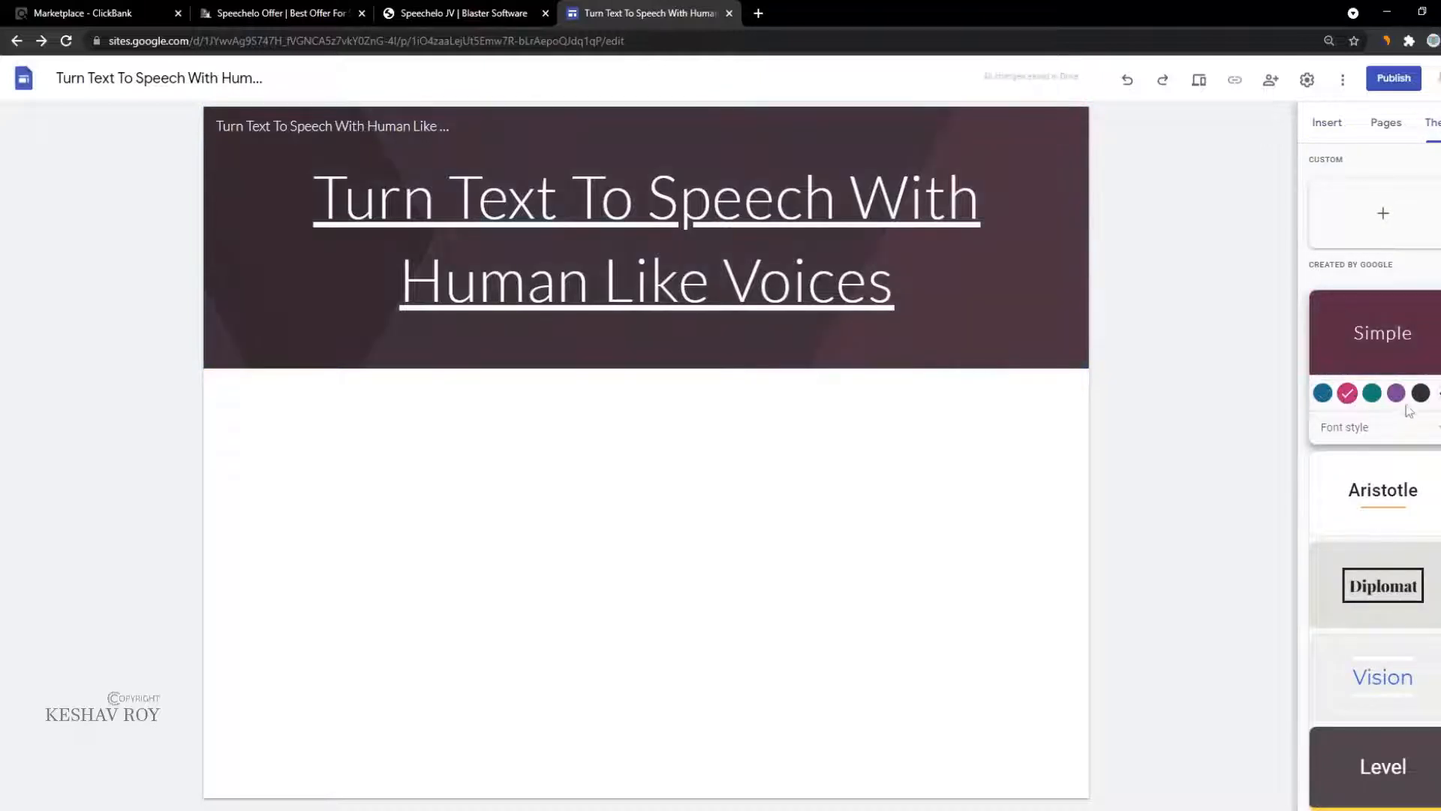
click(1373, 394)
scroll(1368, 450, down, 1)
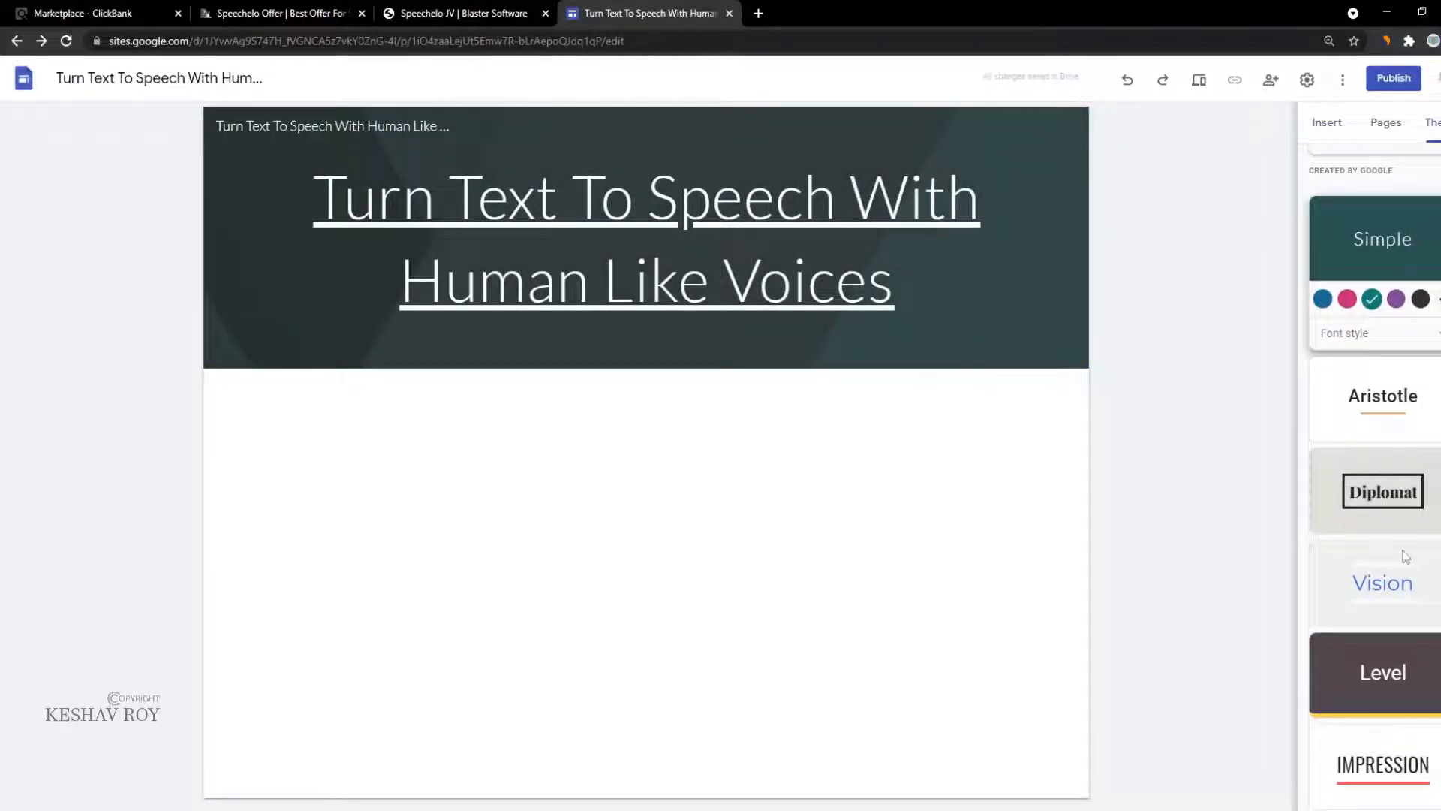
click(1359, 496)
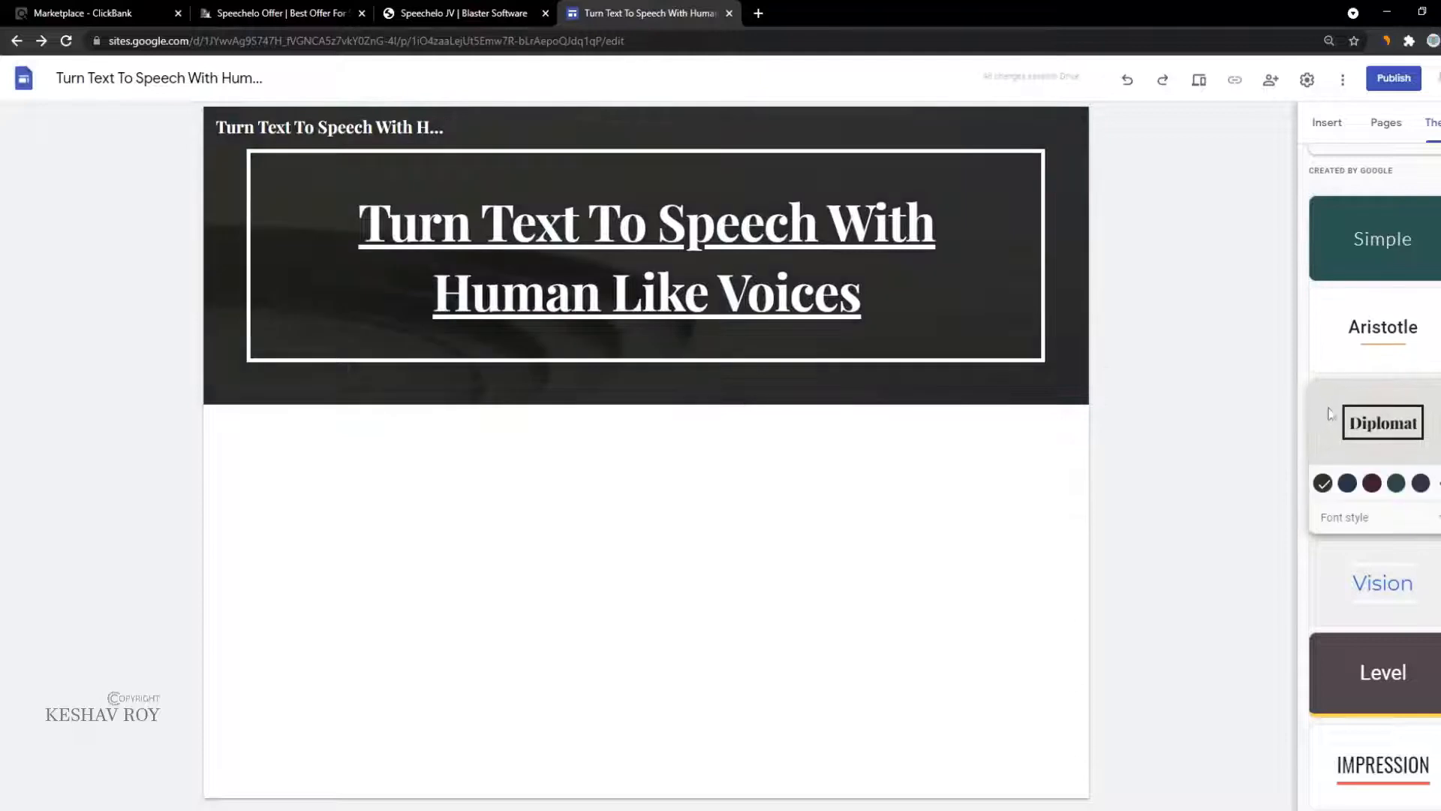
click(1344, 360)
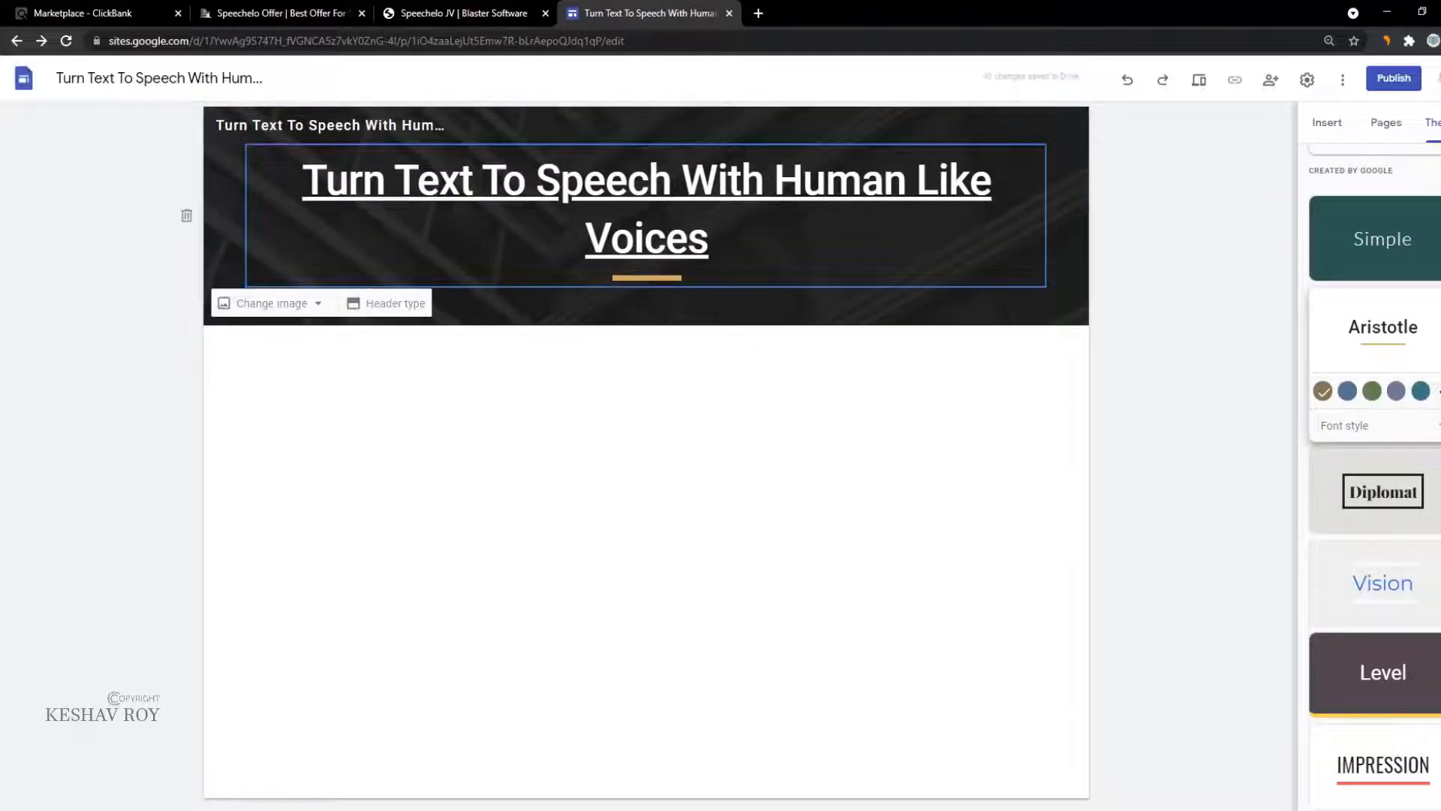
Step: Select the whole header title and remove its underline
click(610, 237)
click(711, 239)
drag(710, 239, 304, 131)
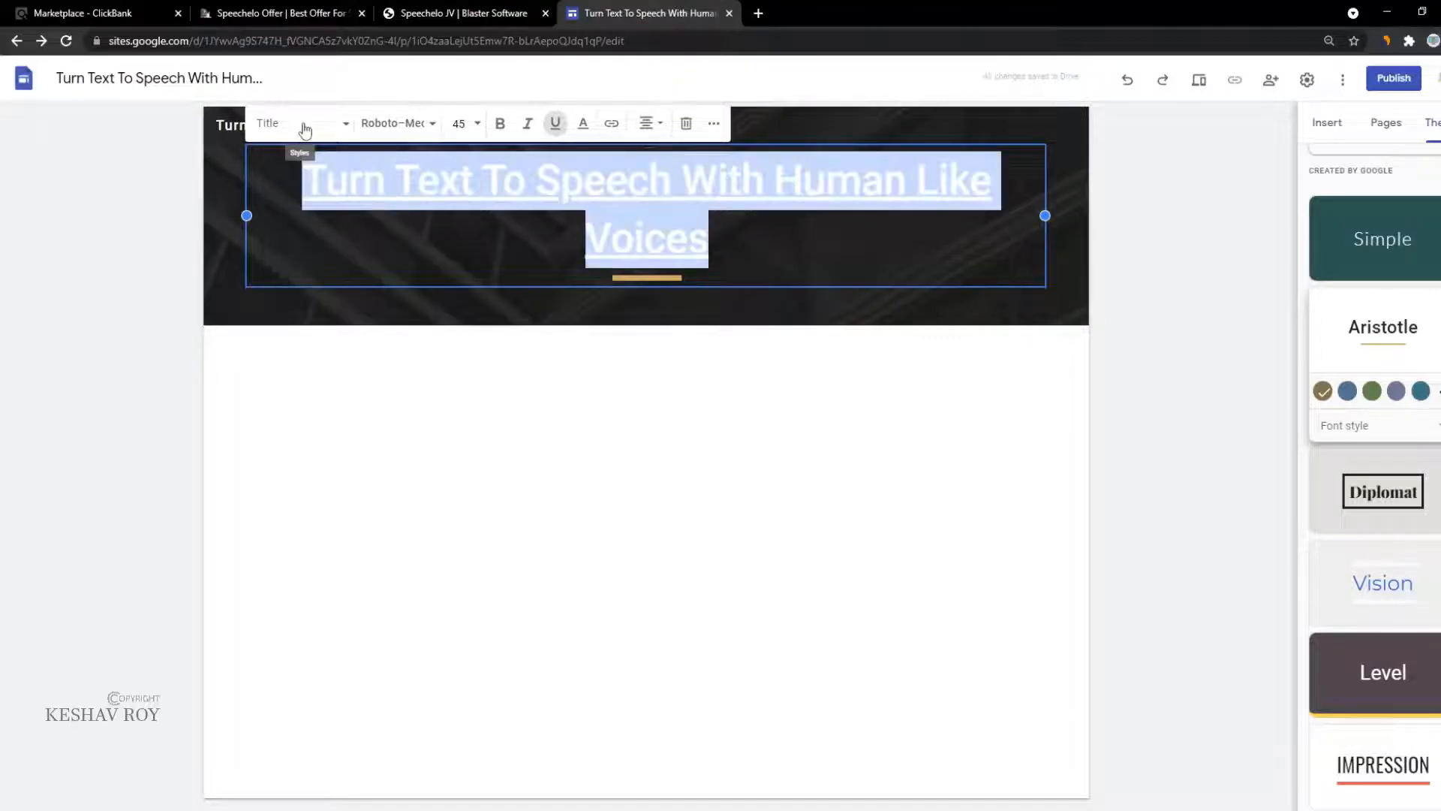
click(556, 125)
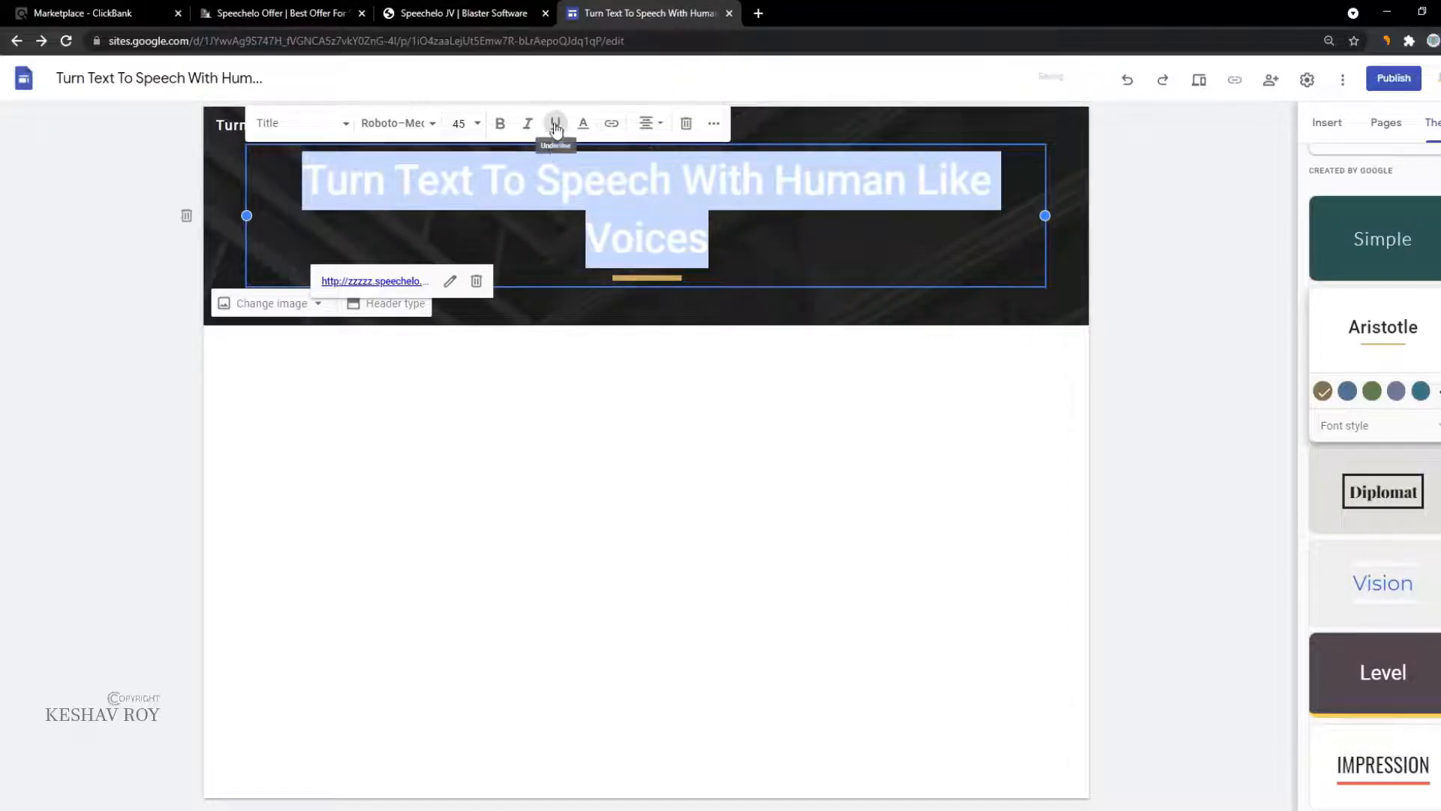
click(522, 338)
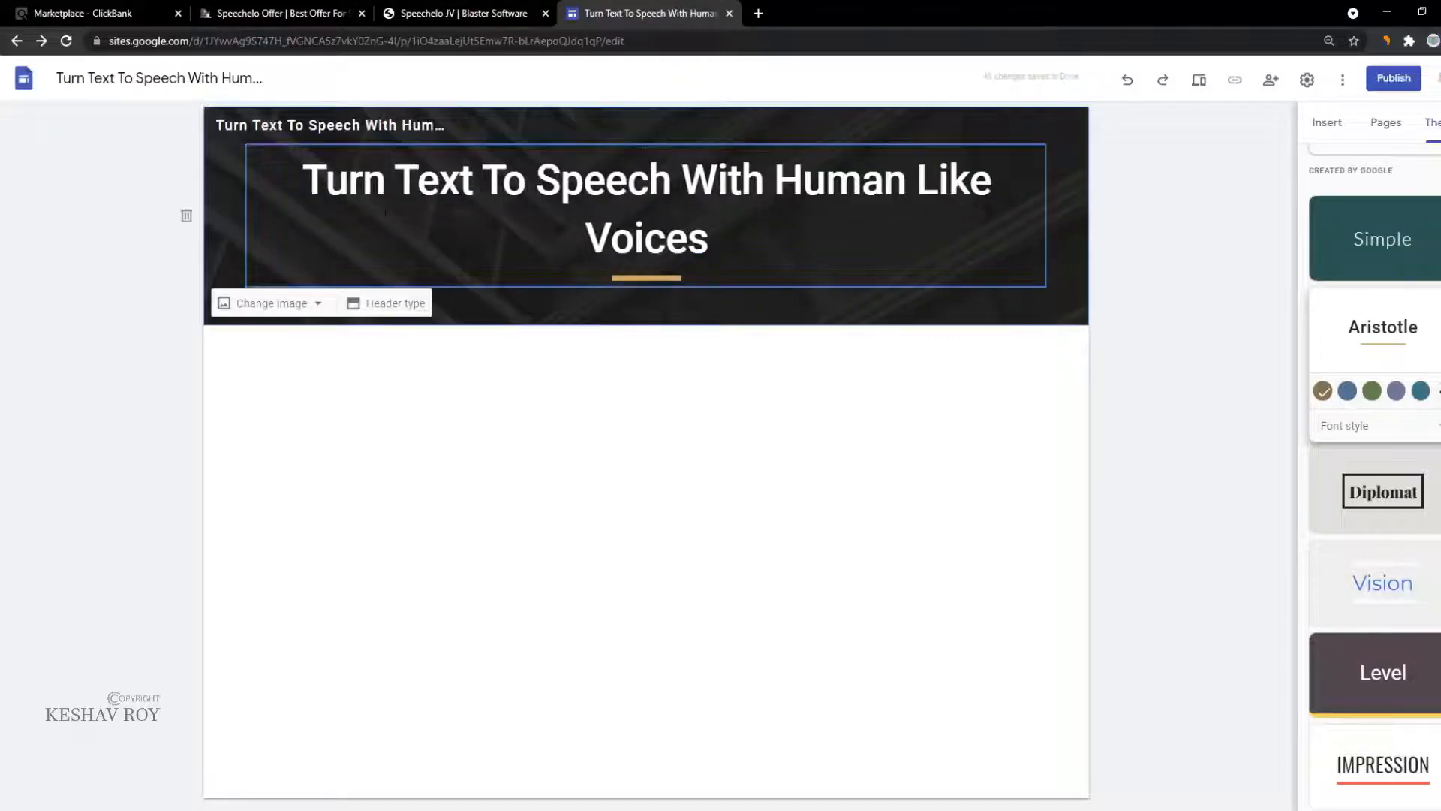
Step: Set the title font to PT Sans, preview Diplomat, then revert to the gold-accent theme
click(406, 180)
triple_click(405, 180)
click(402, 140)
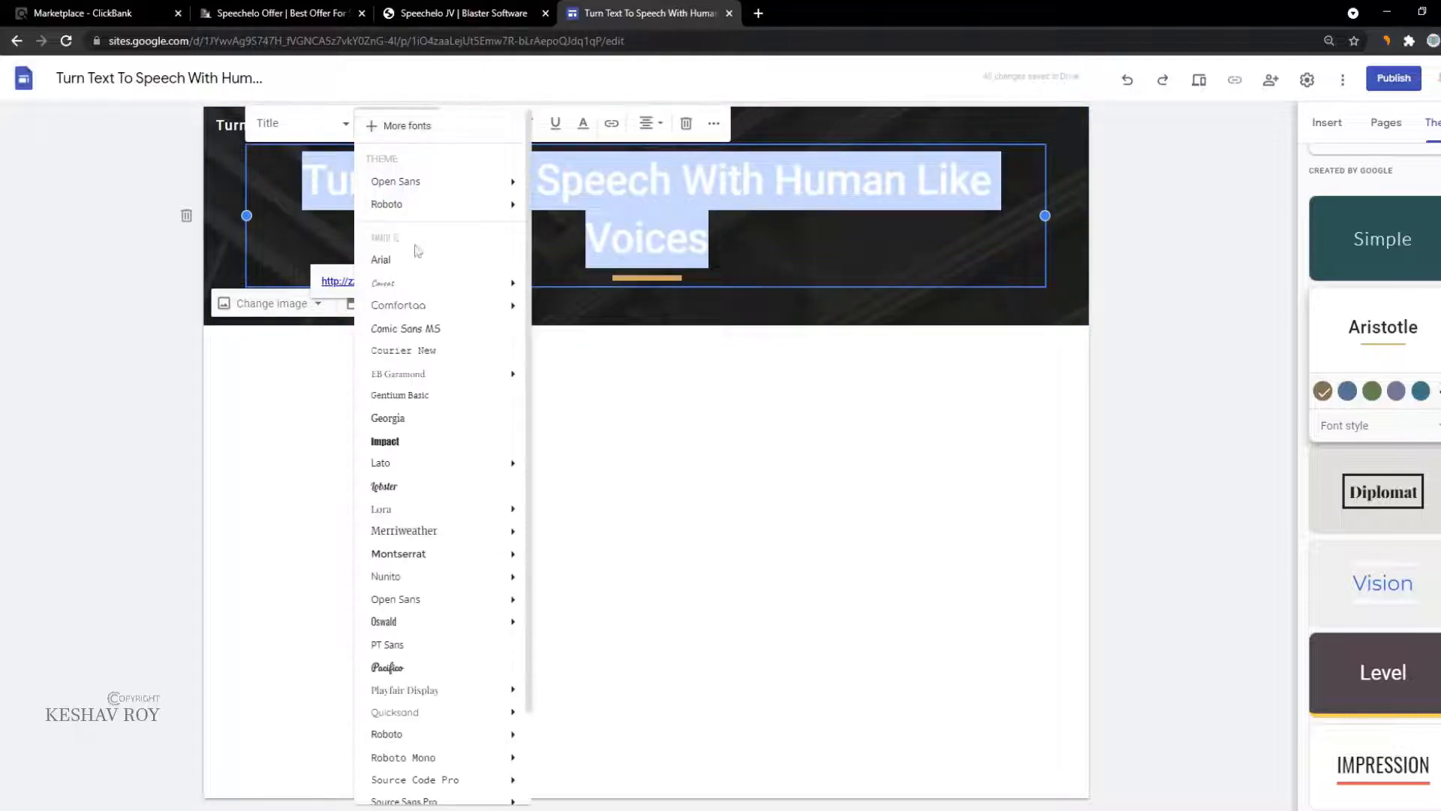
scroll(428, 376, down, 2)
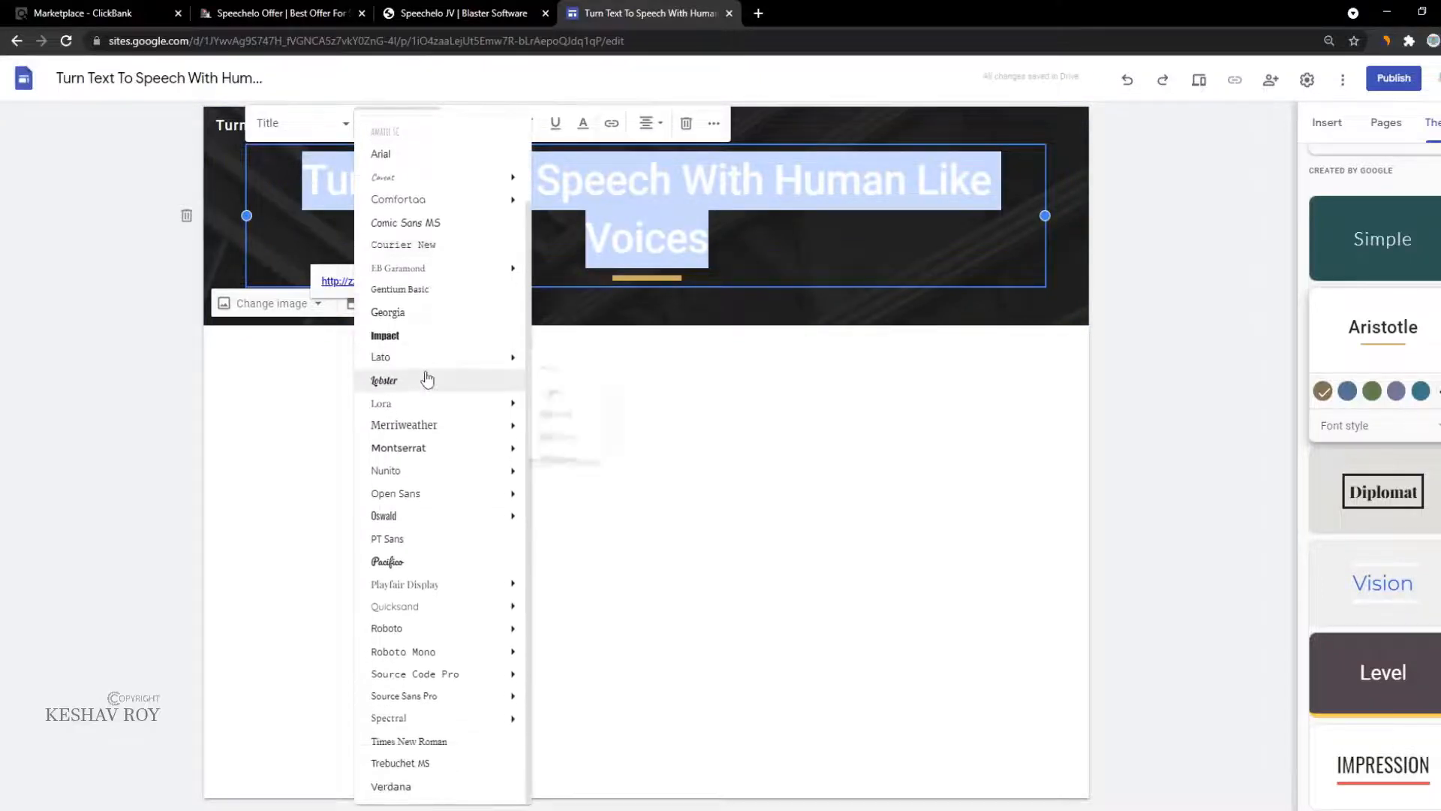
click(446, 540)
click(538, 492)
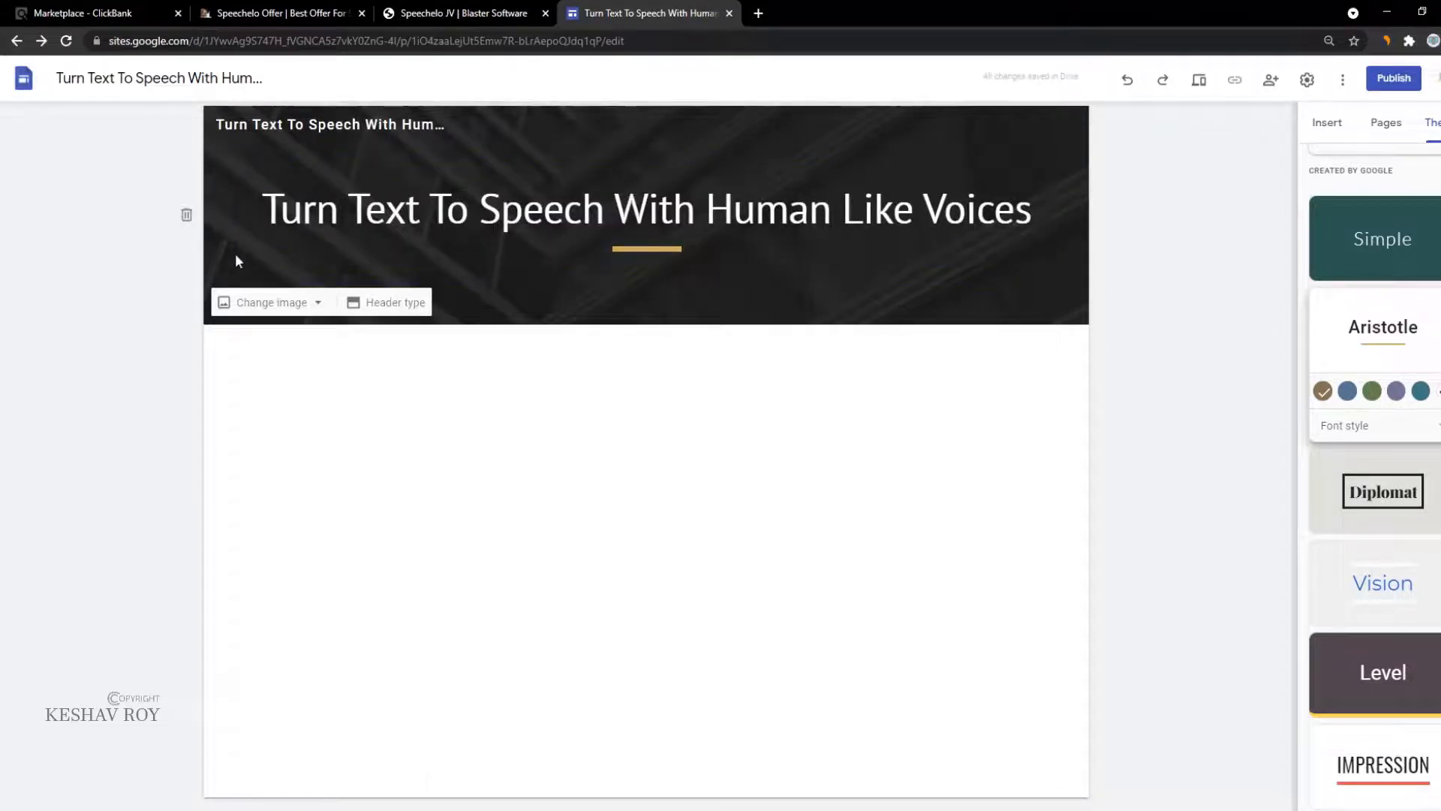
click(414, 302)
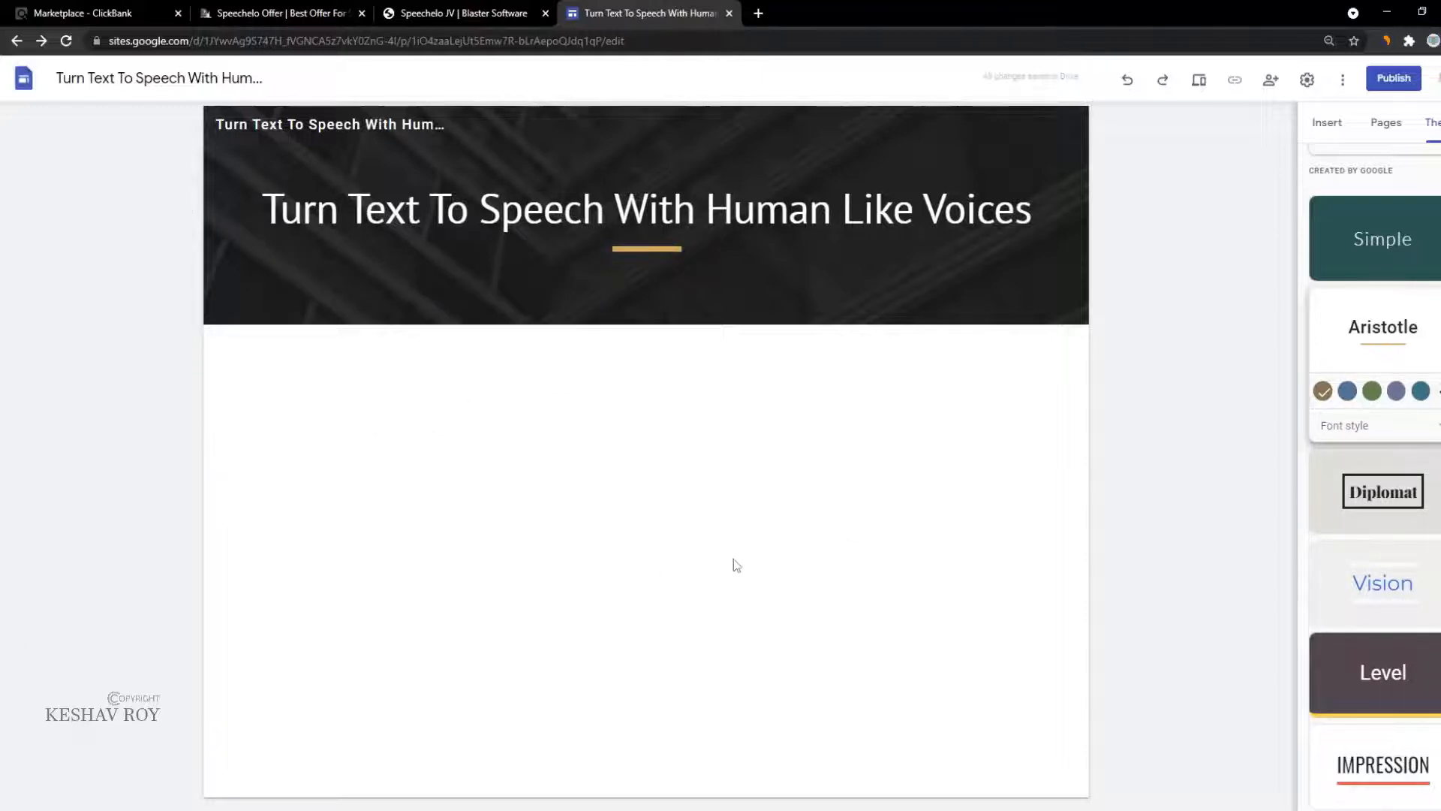
click(1357, 505)
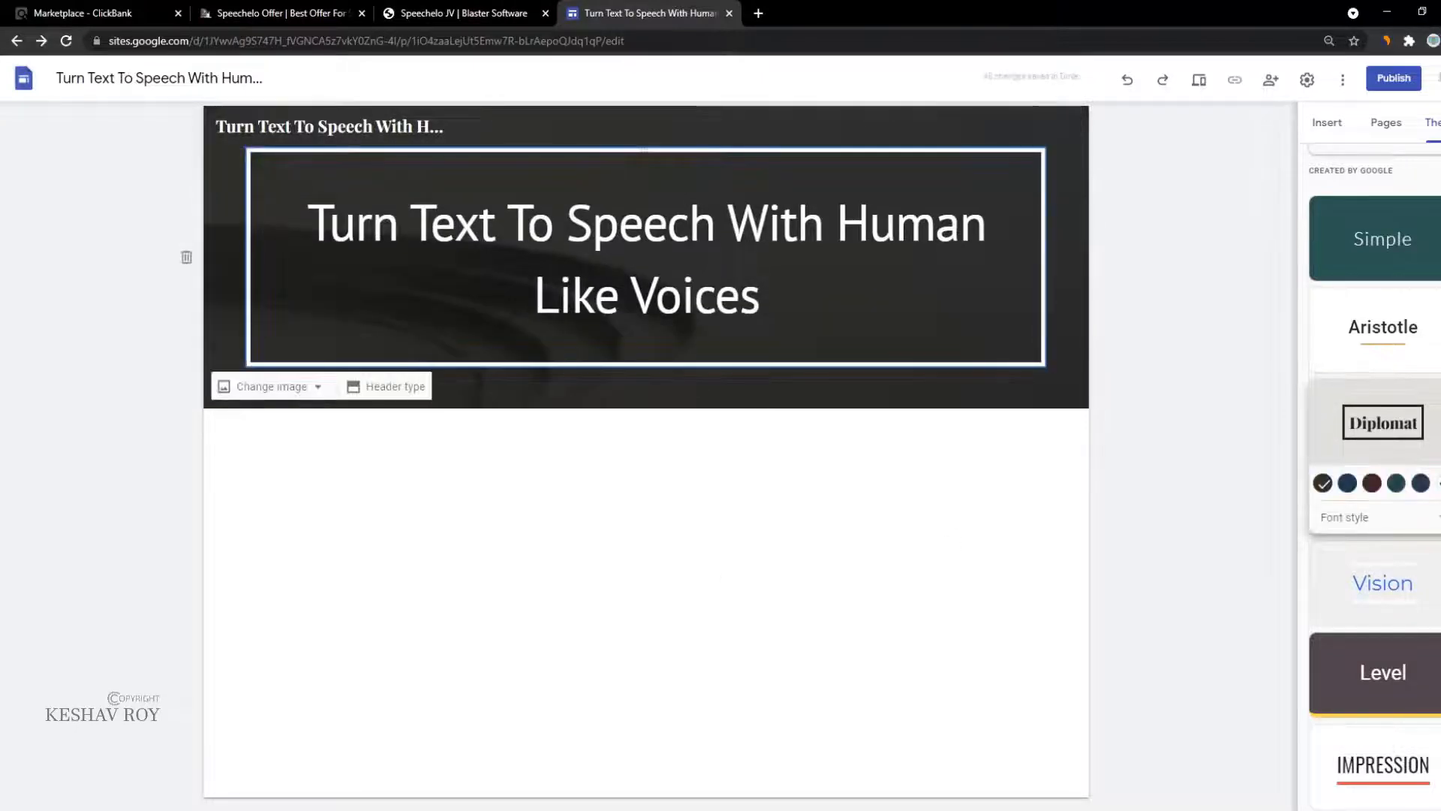
click(1360, 685)
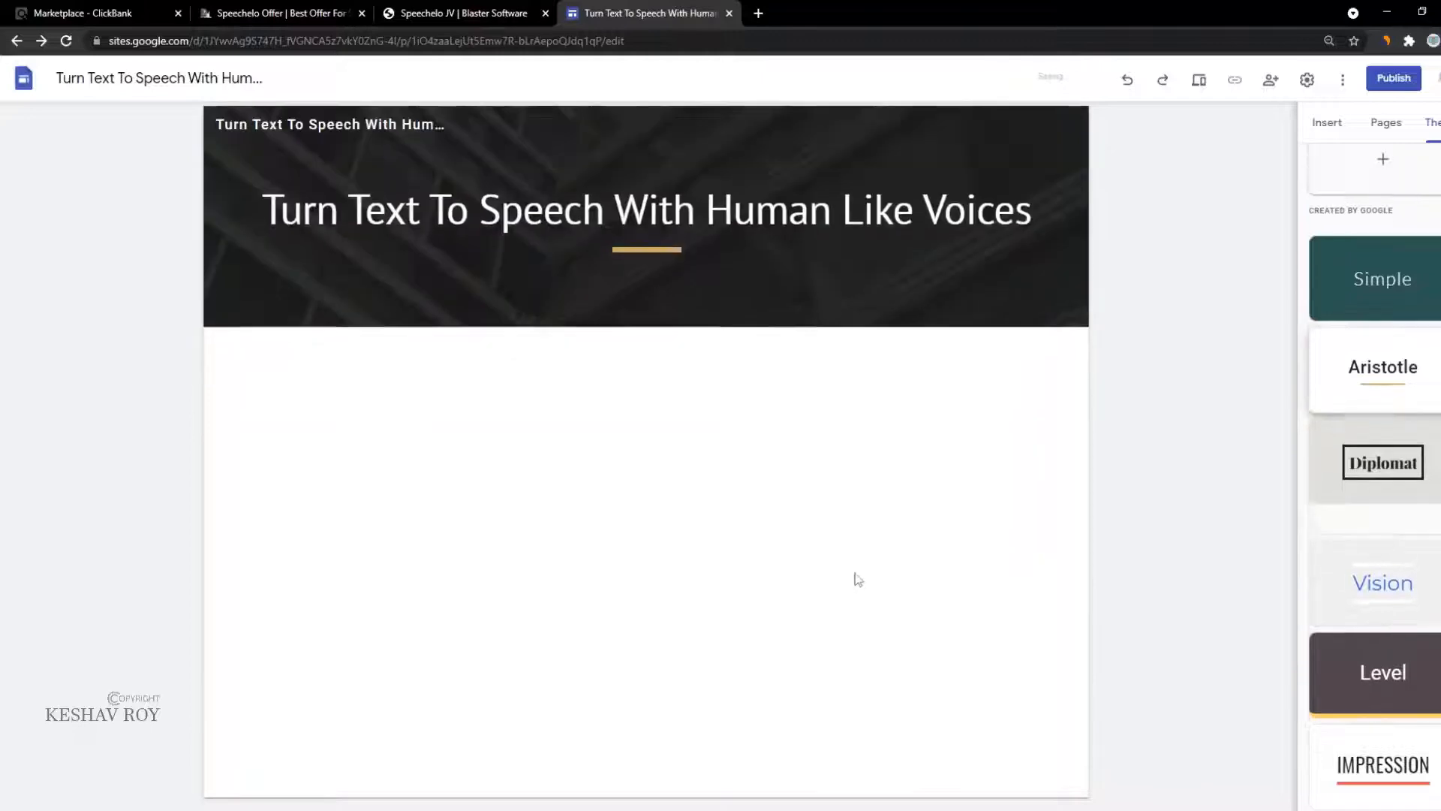
Step: Browse the ClickBank listing and select the Speechelo product description
click(462, 13)
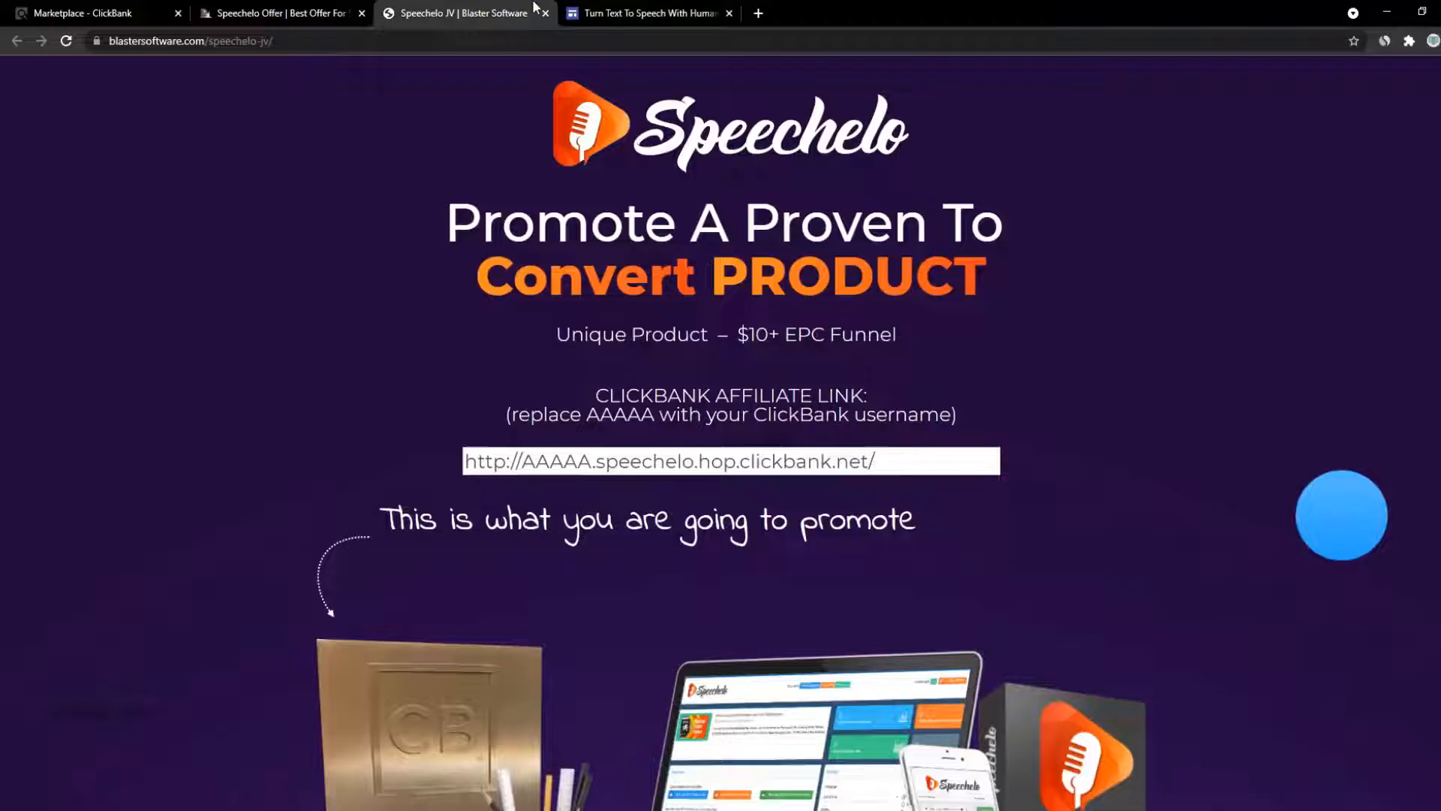
click(217, 8)
click(117, 12)
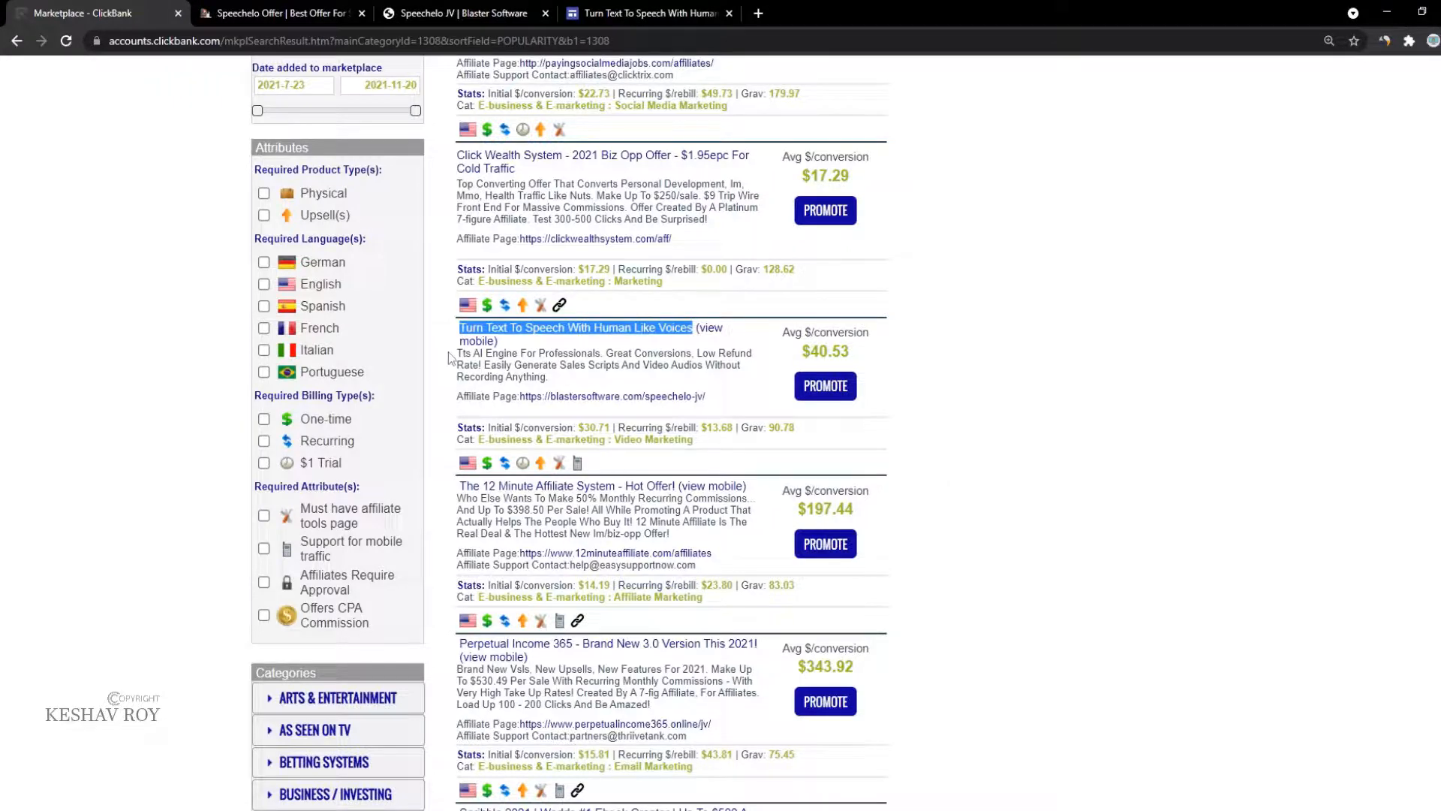
drag(459, 355, 547, 378)
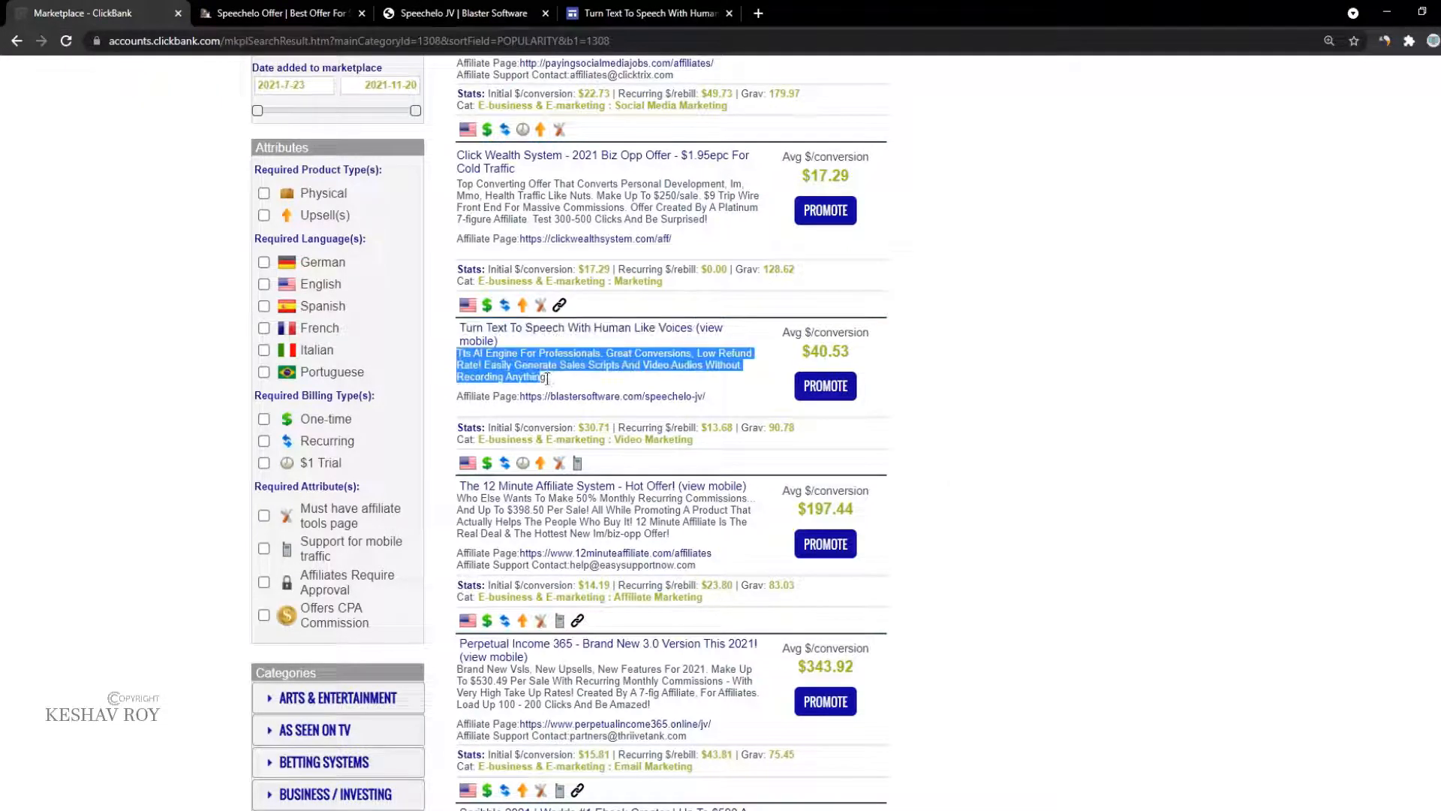
Step: Select the Speechelo sales page's three-line headline and return to the Google Sites editor
click(398, 9)
click(322, 13)
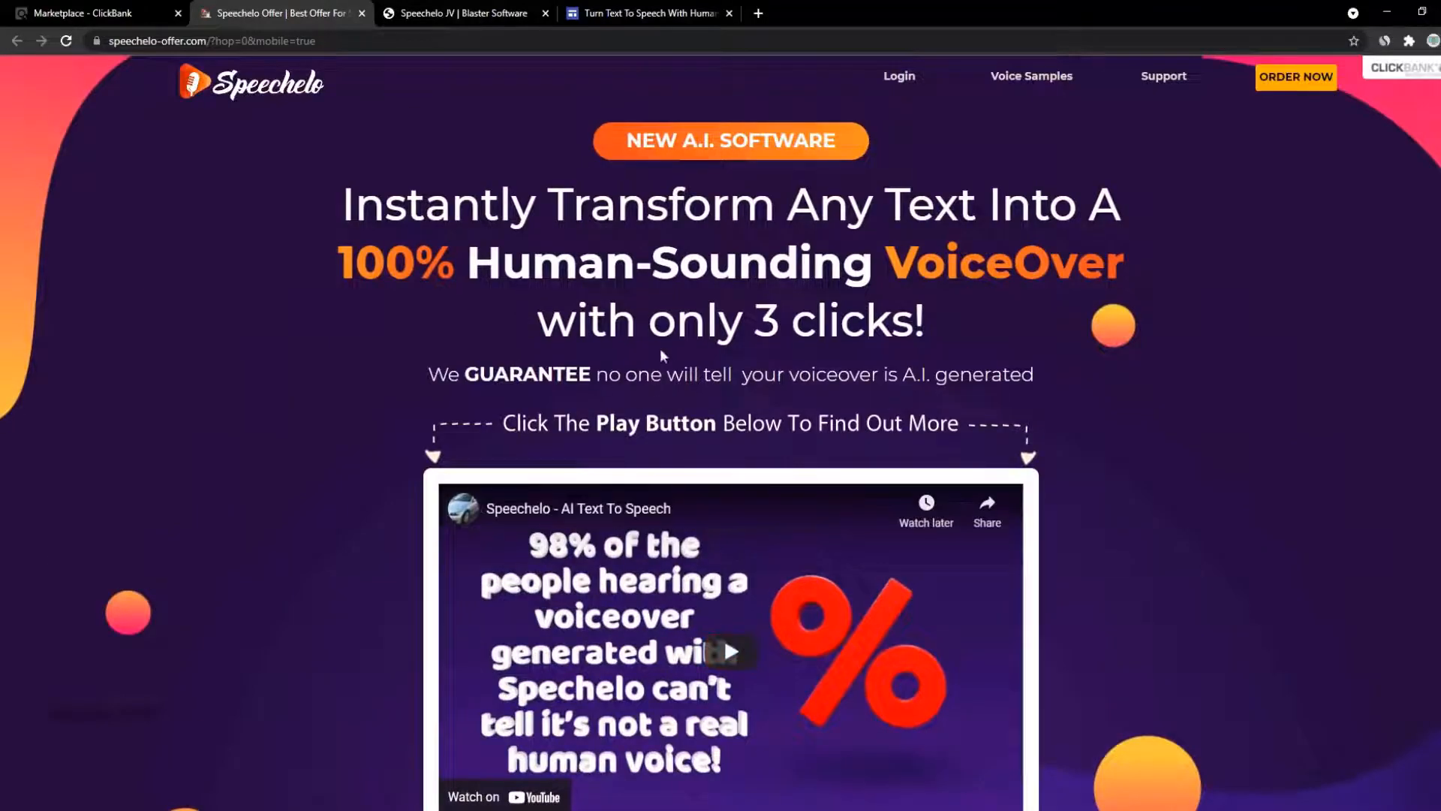
drag(290, 203, 982, 347)
key(ctrl+c)
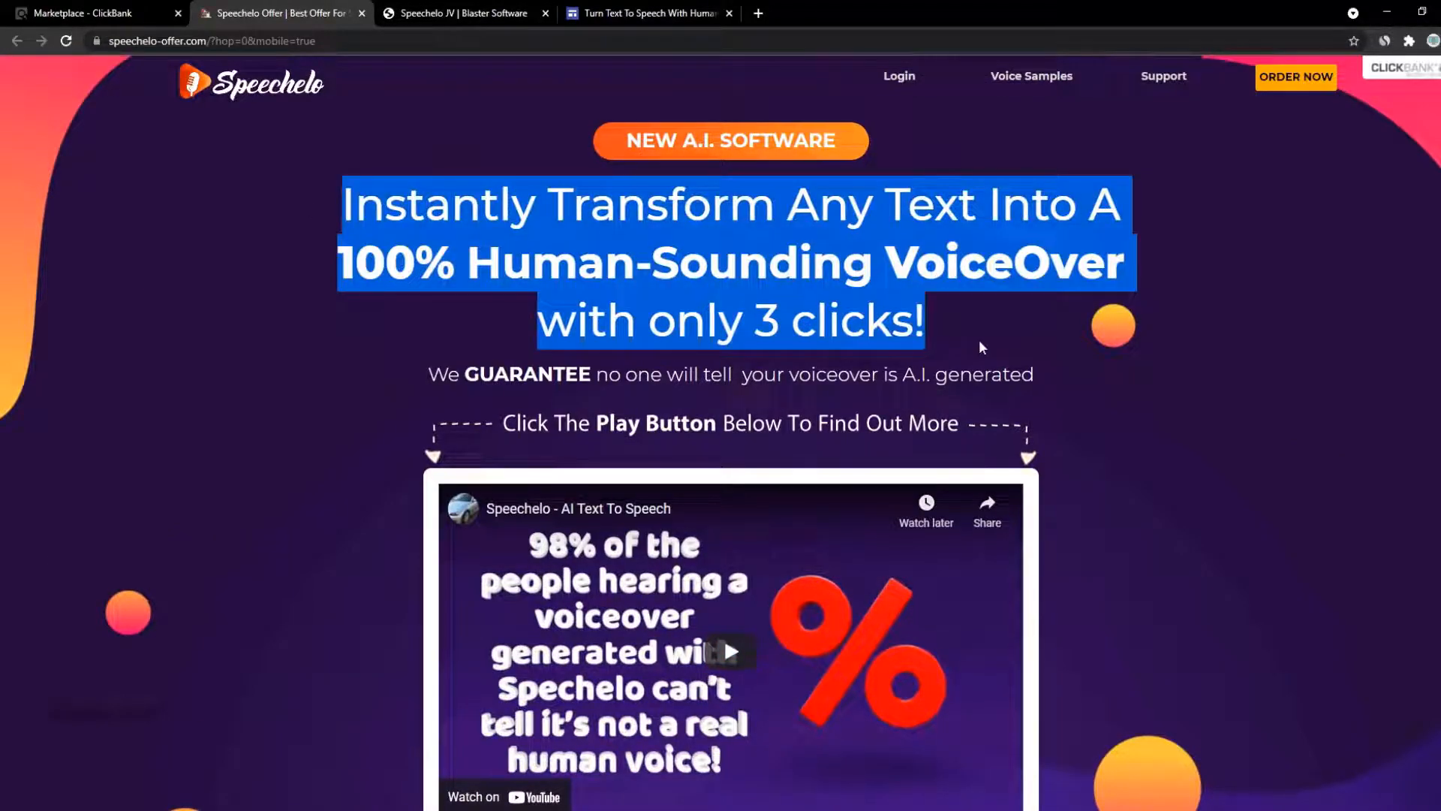
click(620, 11)
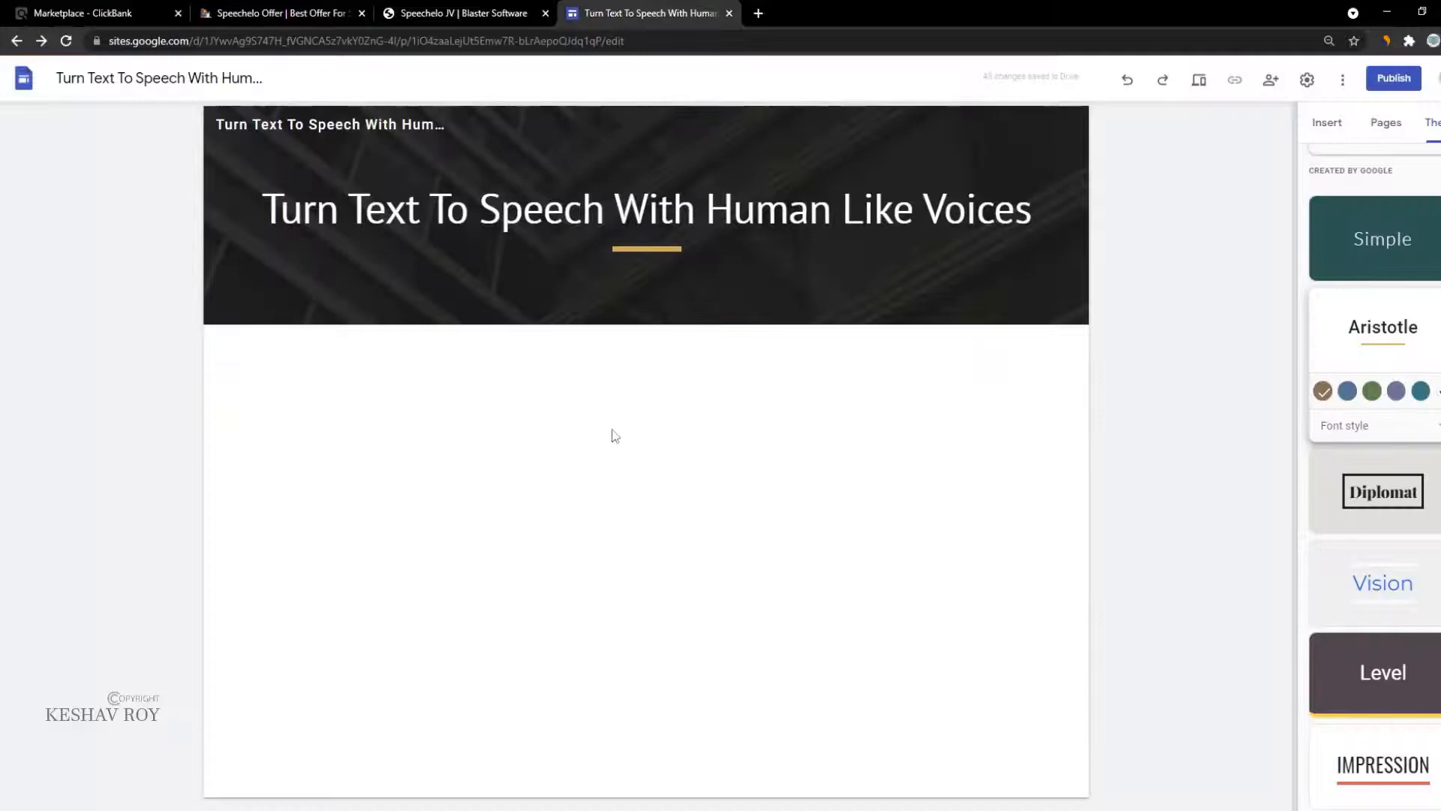
Step: Insert a text box below the header and try Style 3, then Style 2 section backgrounds
click(1324, 118)
click(1339, 181)
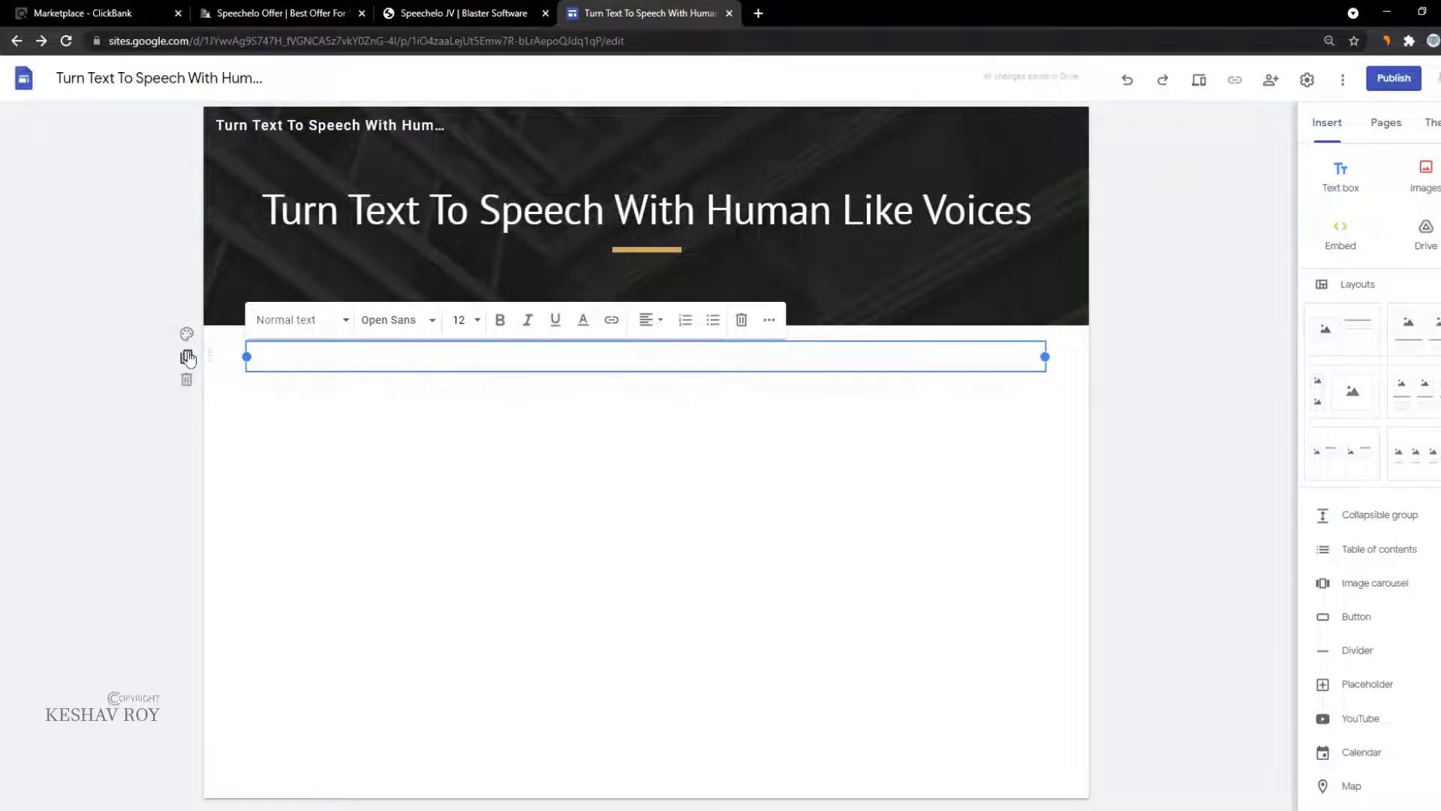
click(187, 334)
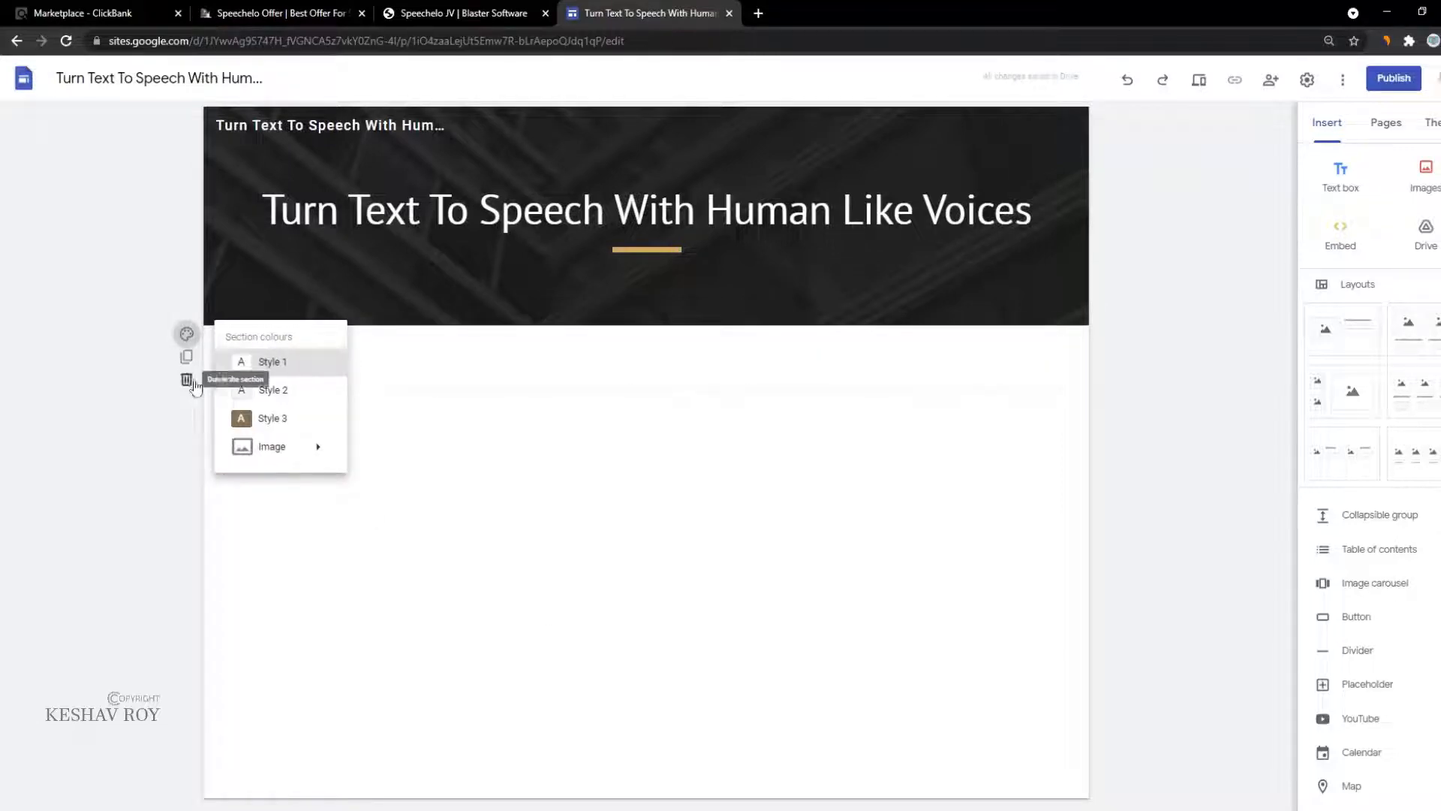
click(256, 413)
click(186, 333)
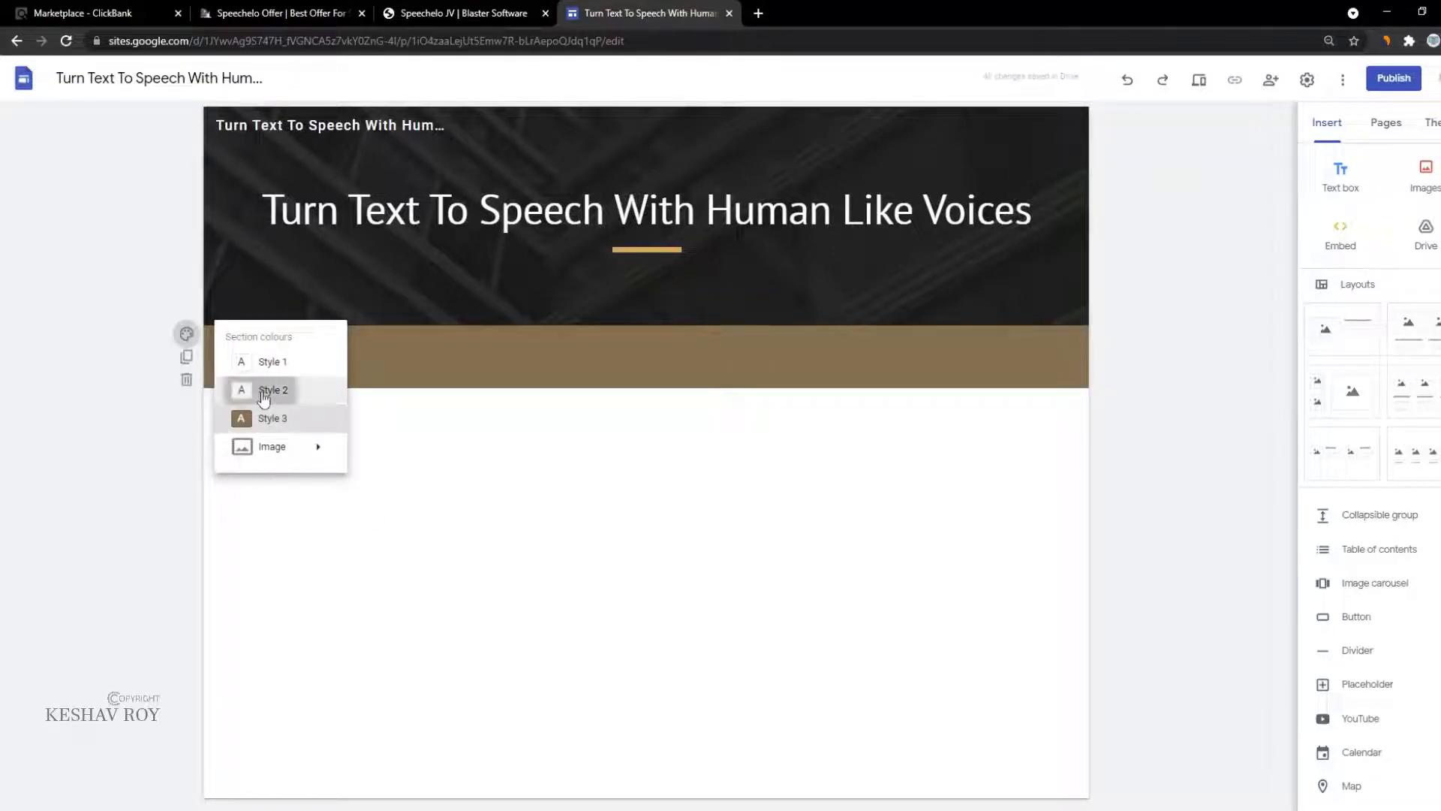
click(259, 390)
Step: Paste the copied headline into the text box, make it bold italic, and recheck section colours
click(362, 361)
key(ctrl+v)
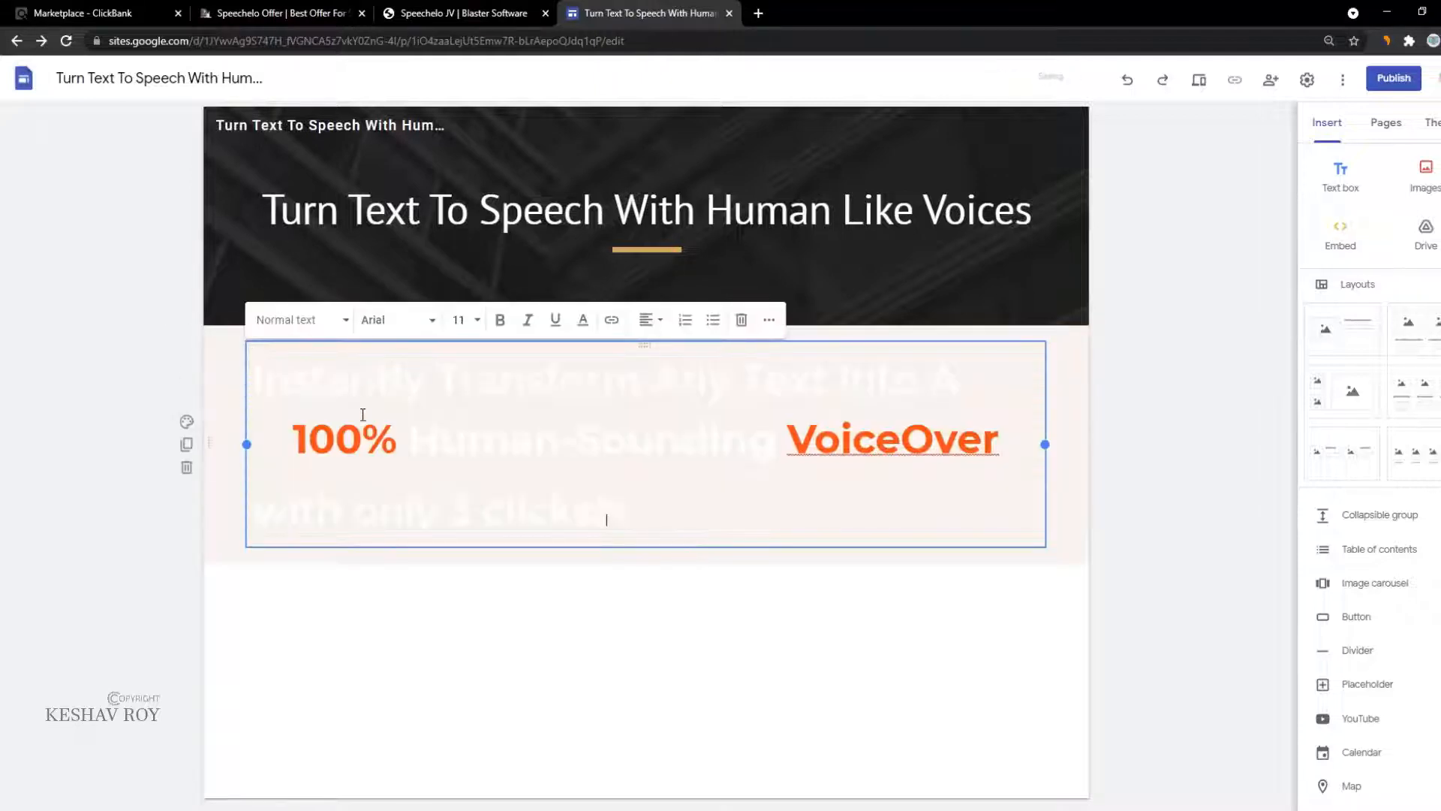
drag(657, 508, 247, 363)
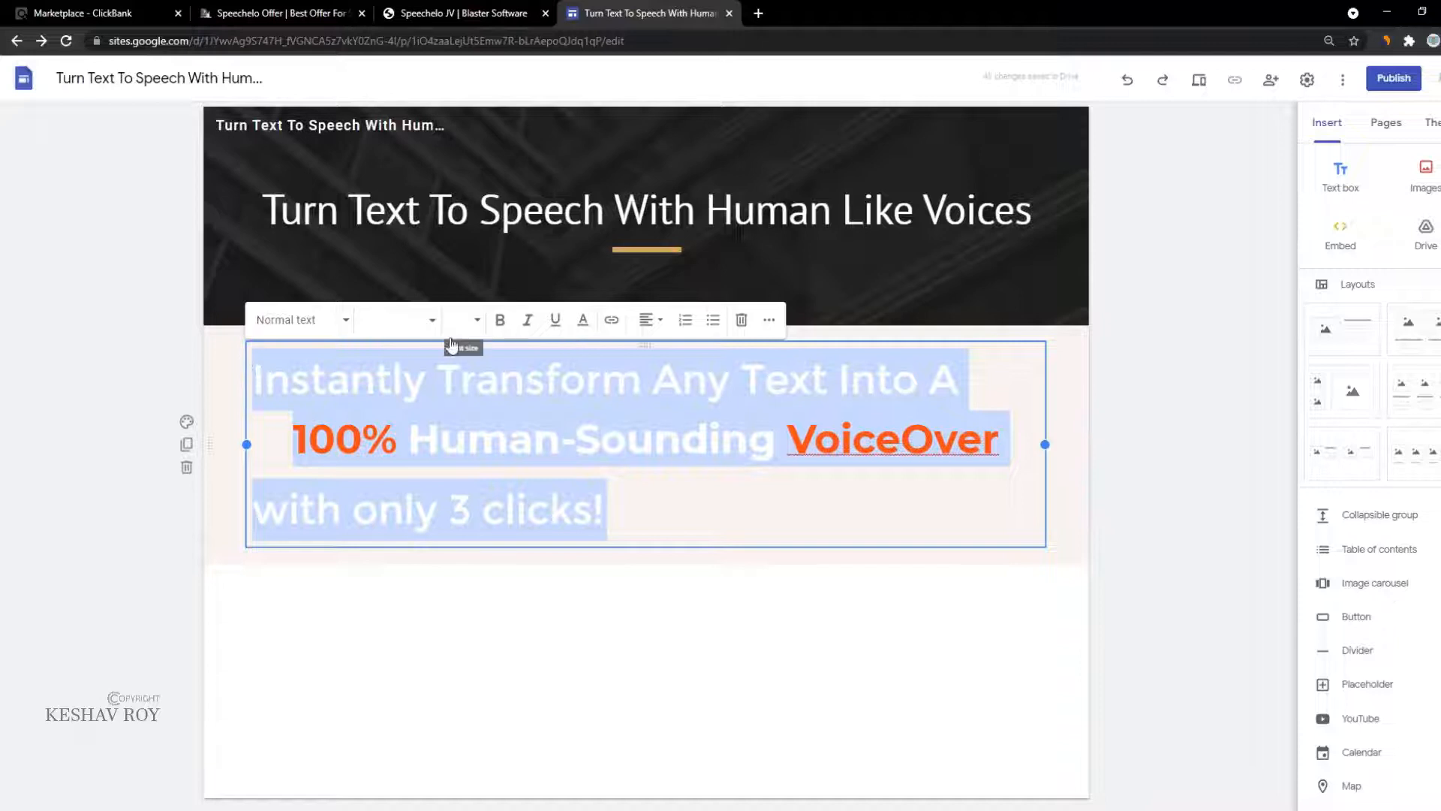
click(500, 319)
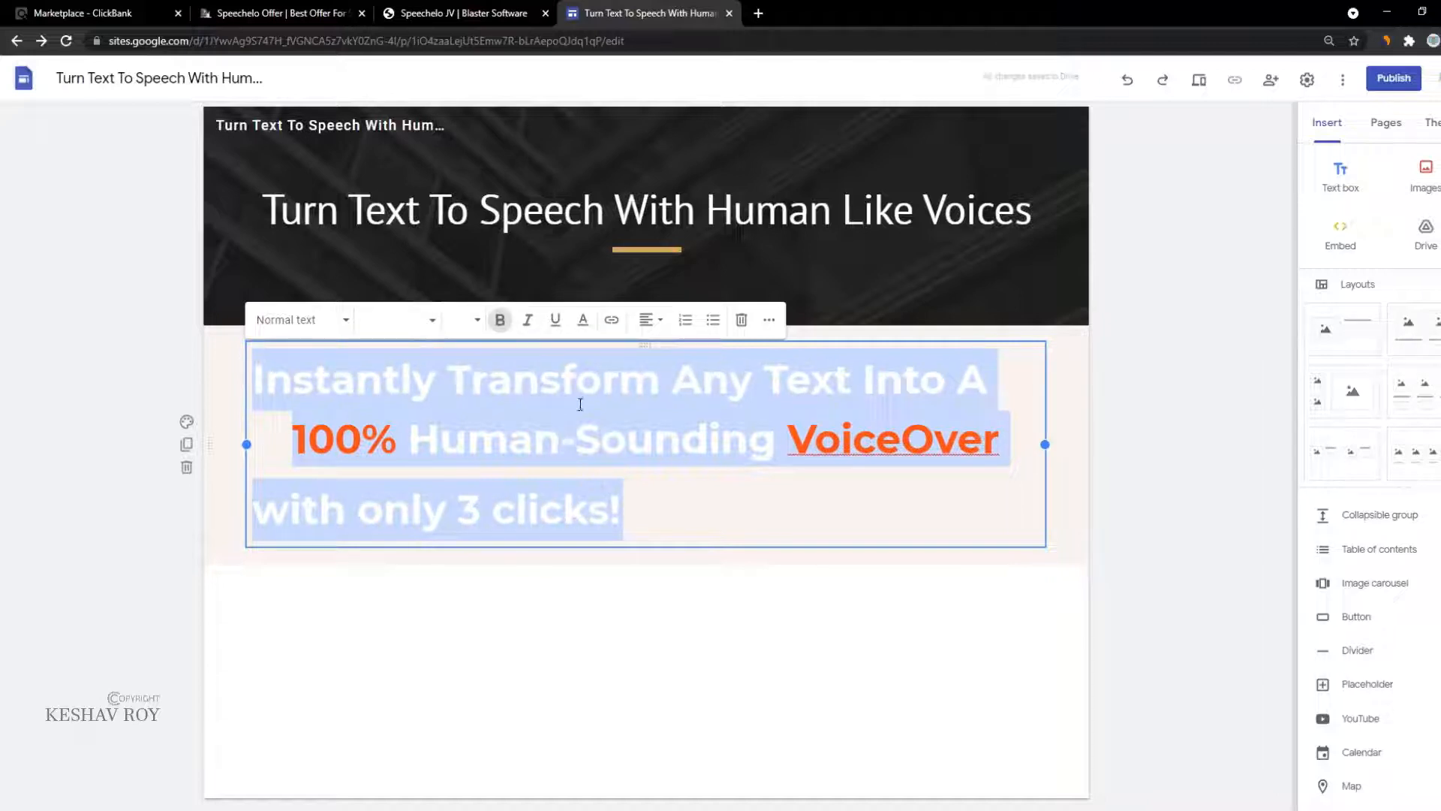
click(768, 322)
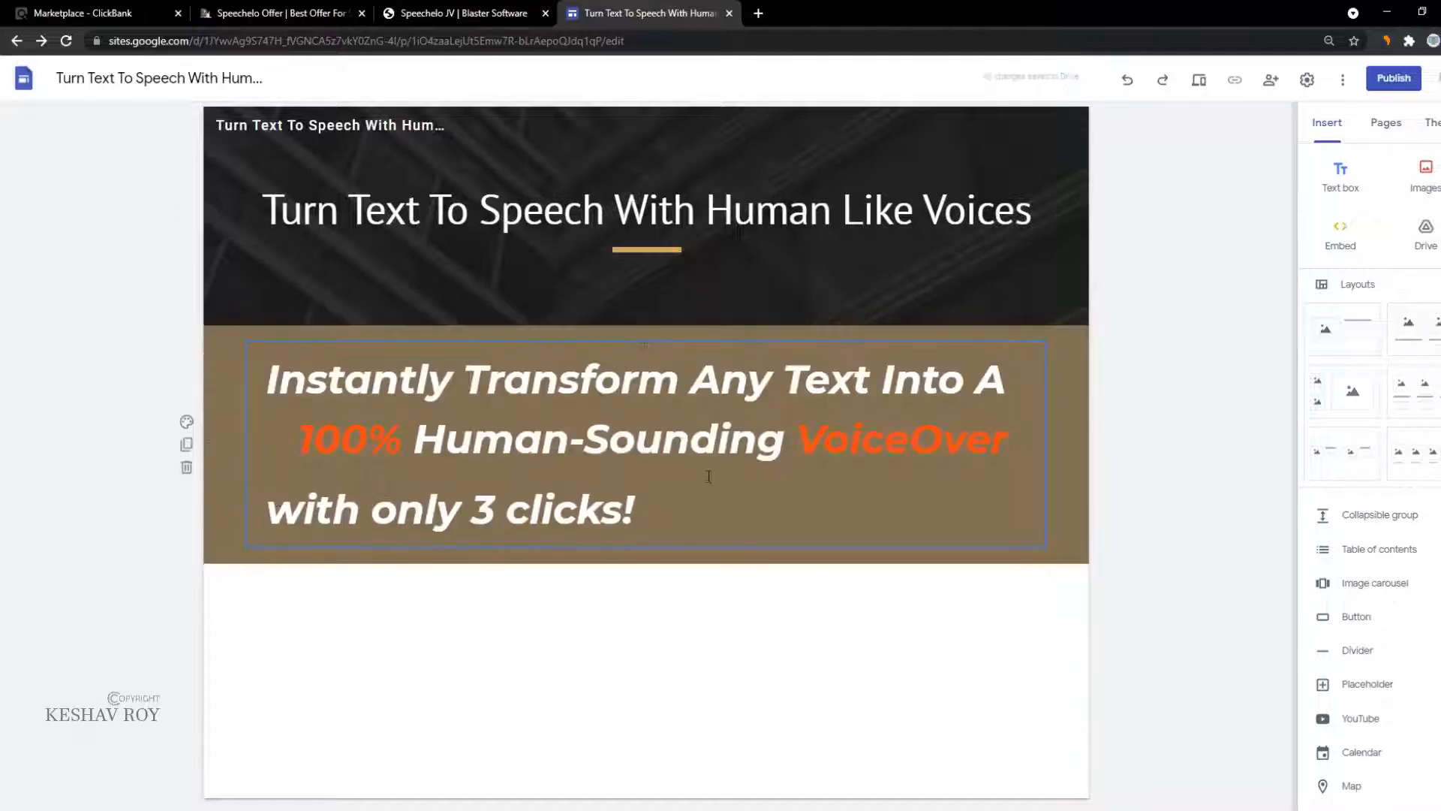
click(187, 421)
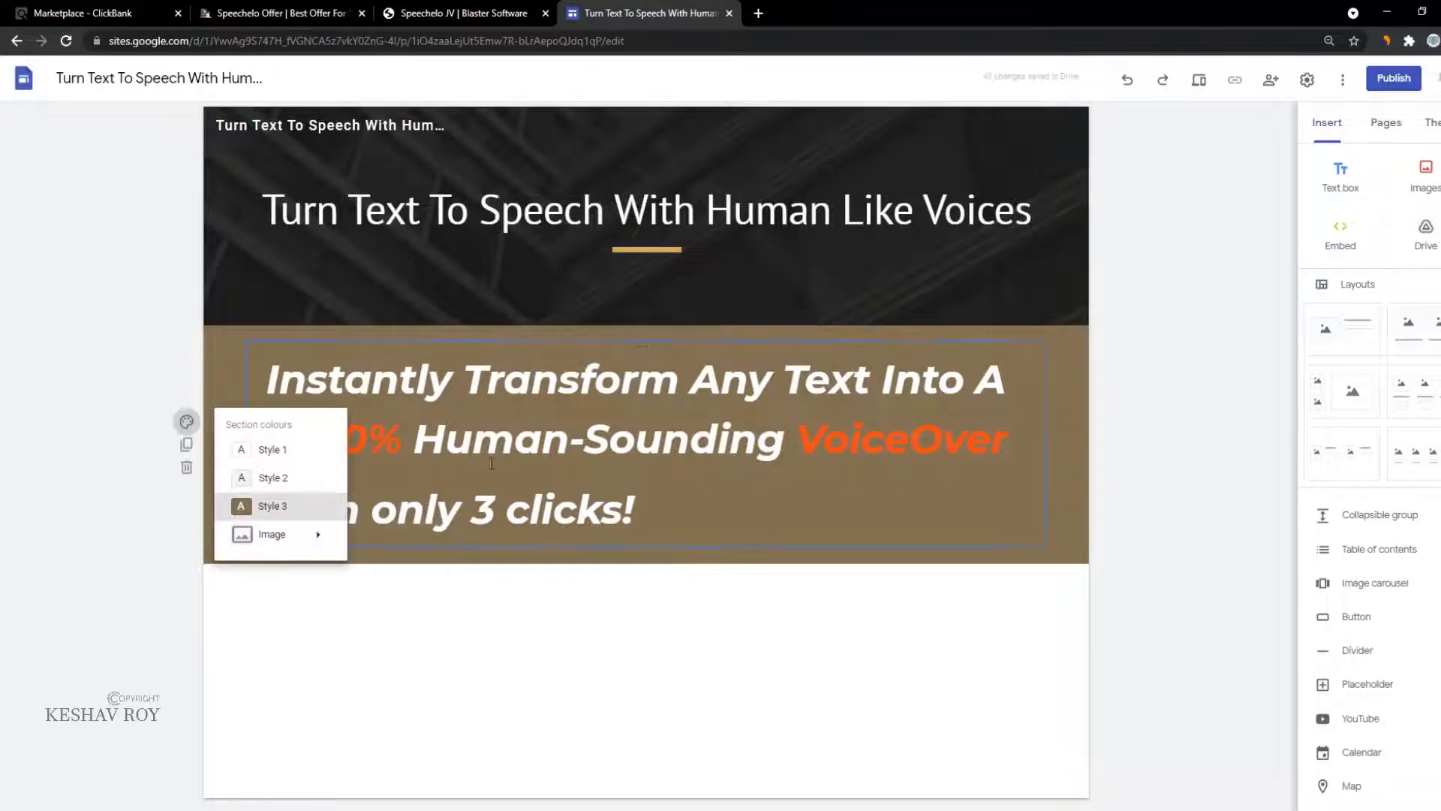
click(740, 439)
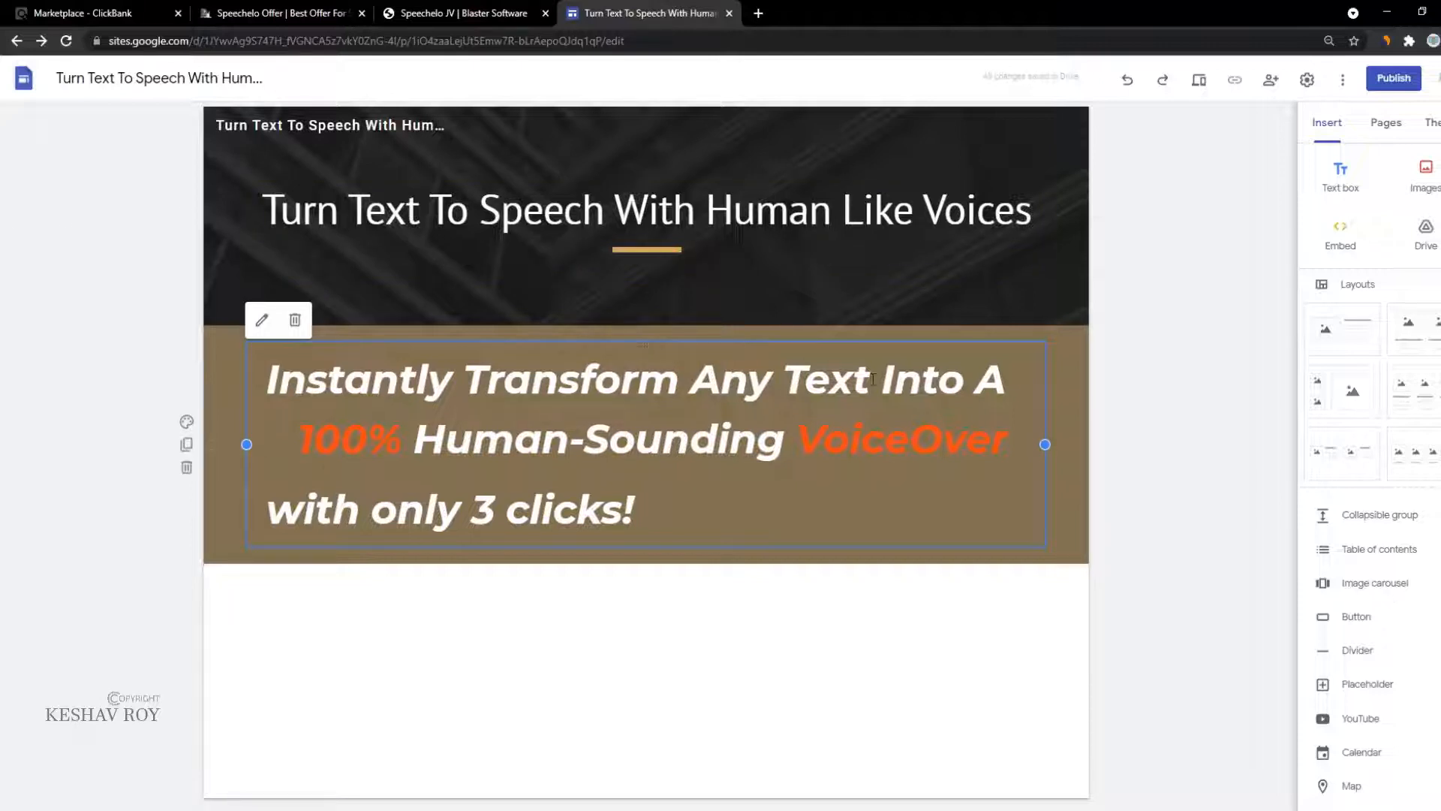
click(462, 12)
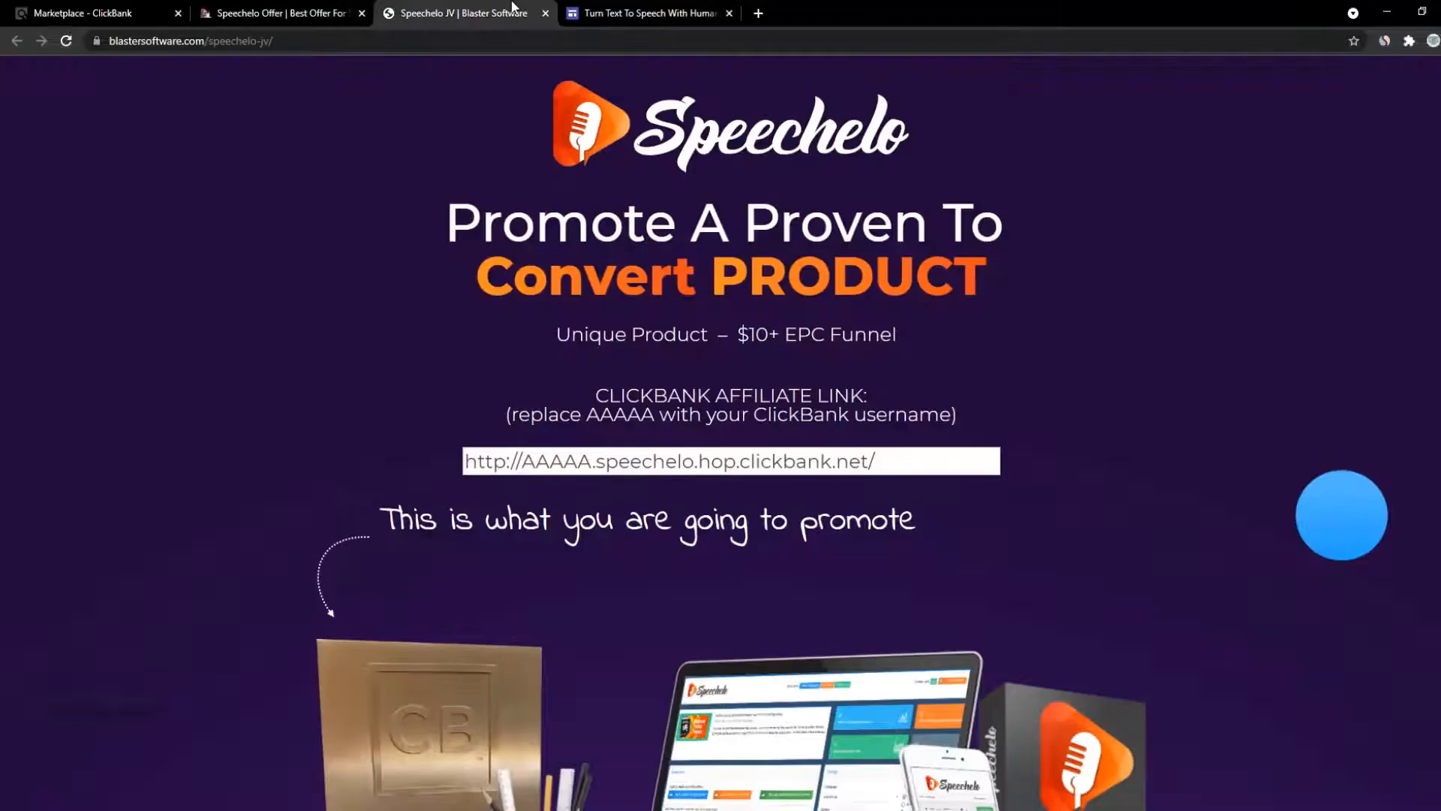
Step: Look over the Speechelo sales page, then return to the JV affiliate page
click(277, 13)
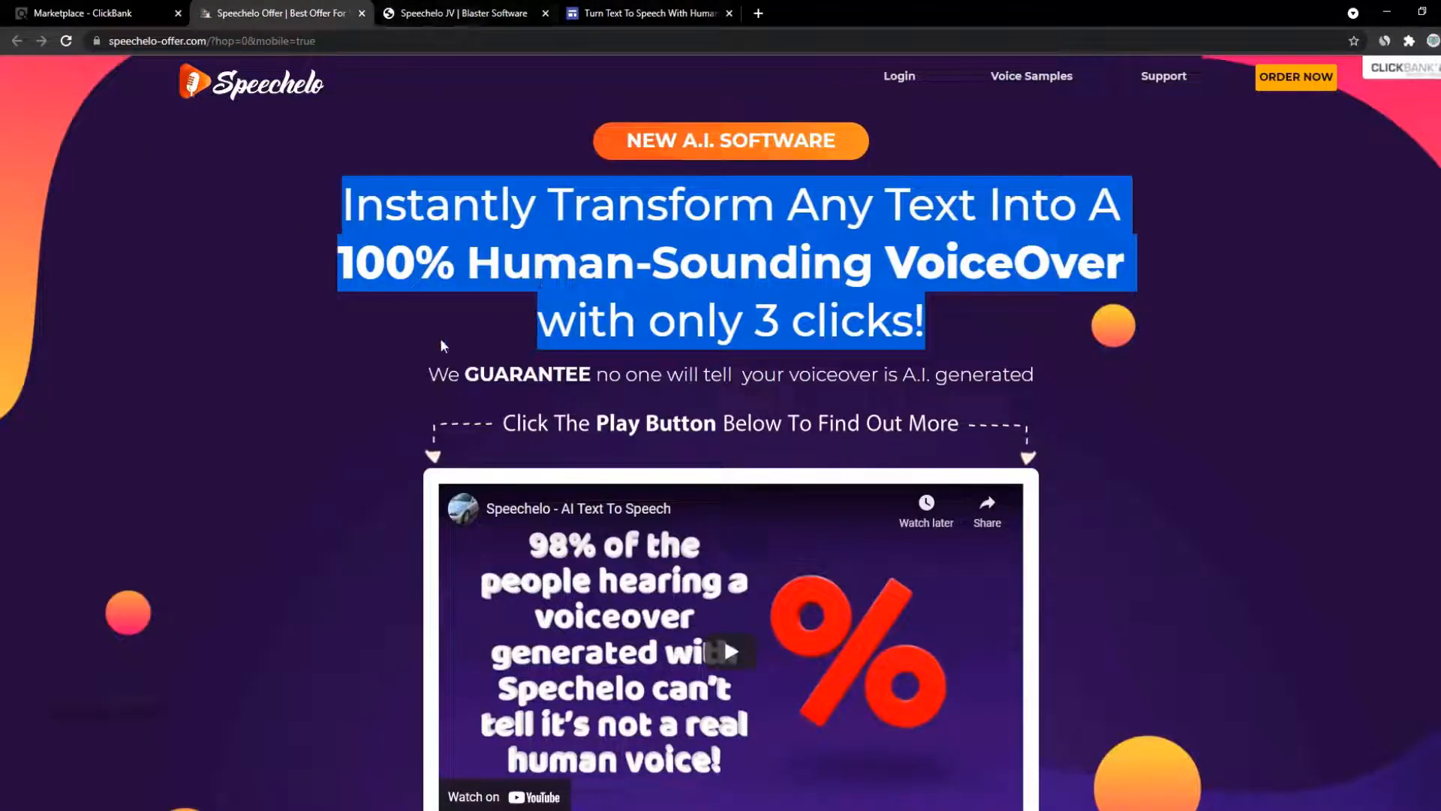
drag(426, 377, 858, 553)
scroll(923, 465, down, 2)
scroll(1003, 551, down, 7)
scroll(1194, 412, up, 3)
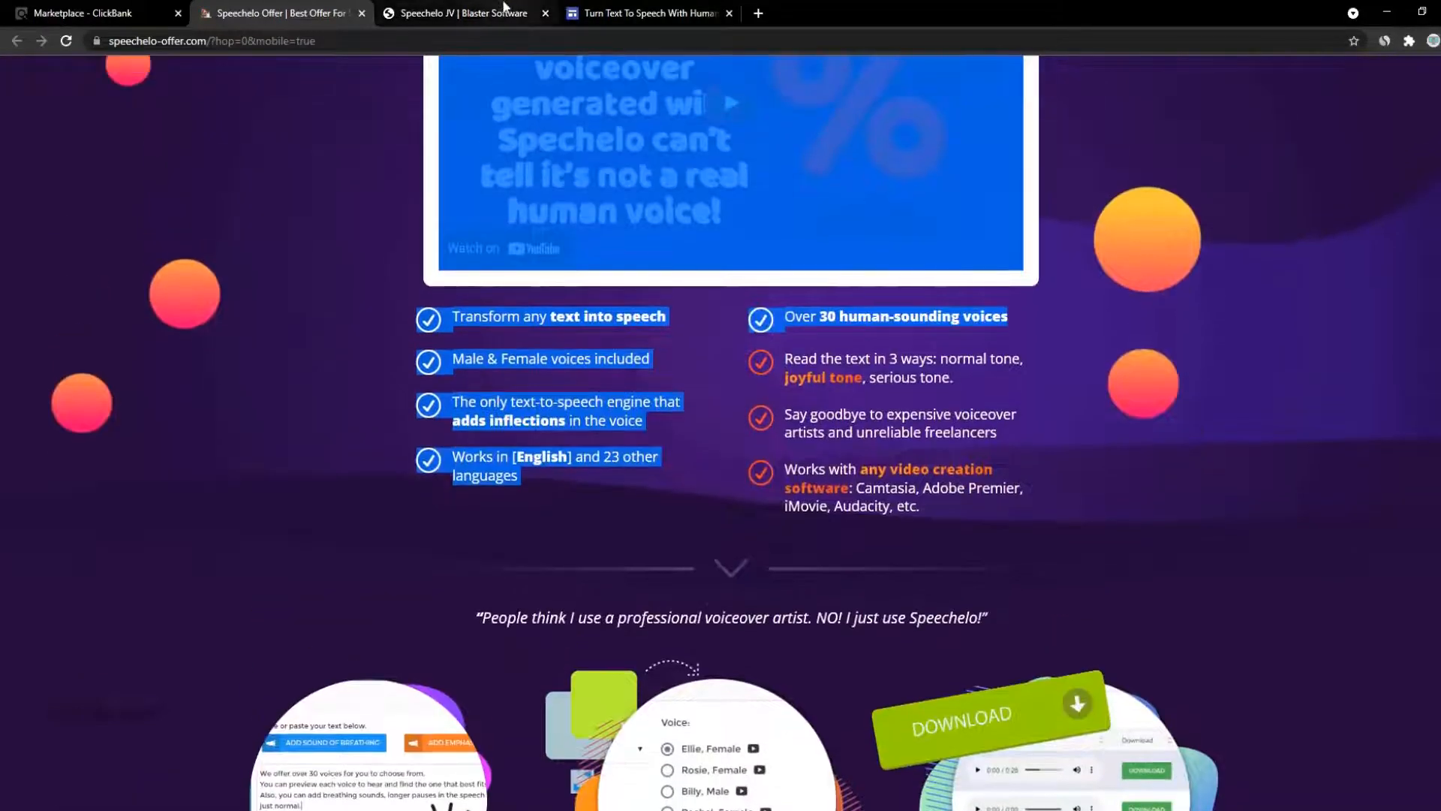
click(464, 13)
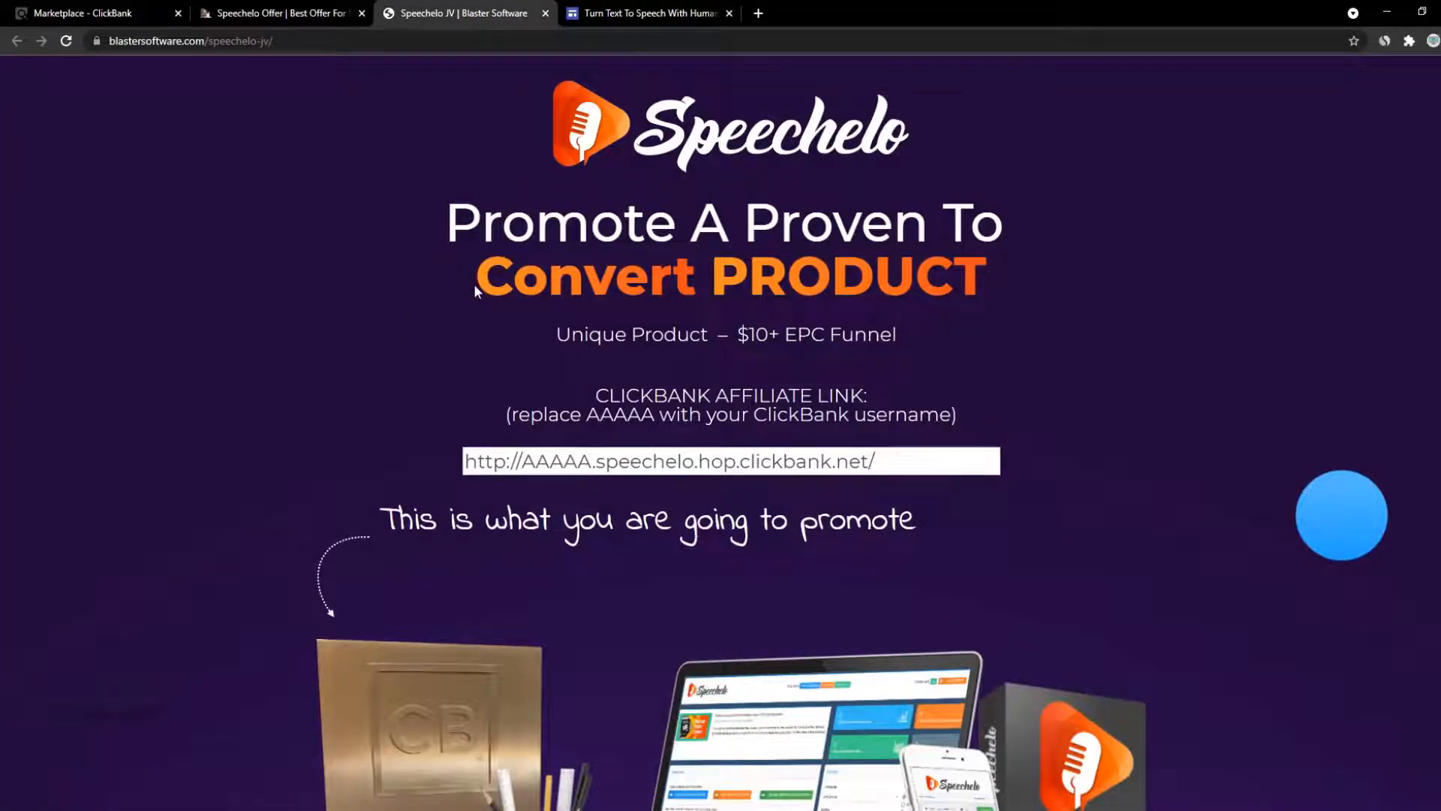
Step: Scroll the JV page, view the Swipe #2 email, and open the Images & ADS section
scroll(474, 289, down, 6)
right_click(456, 332)
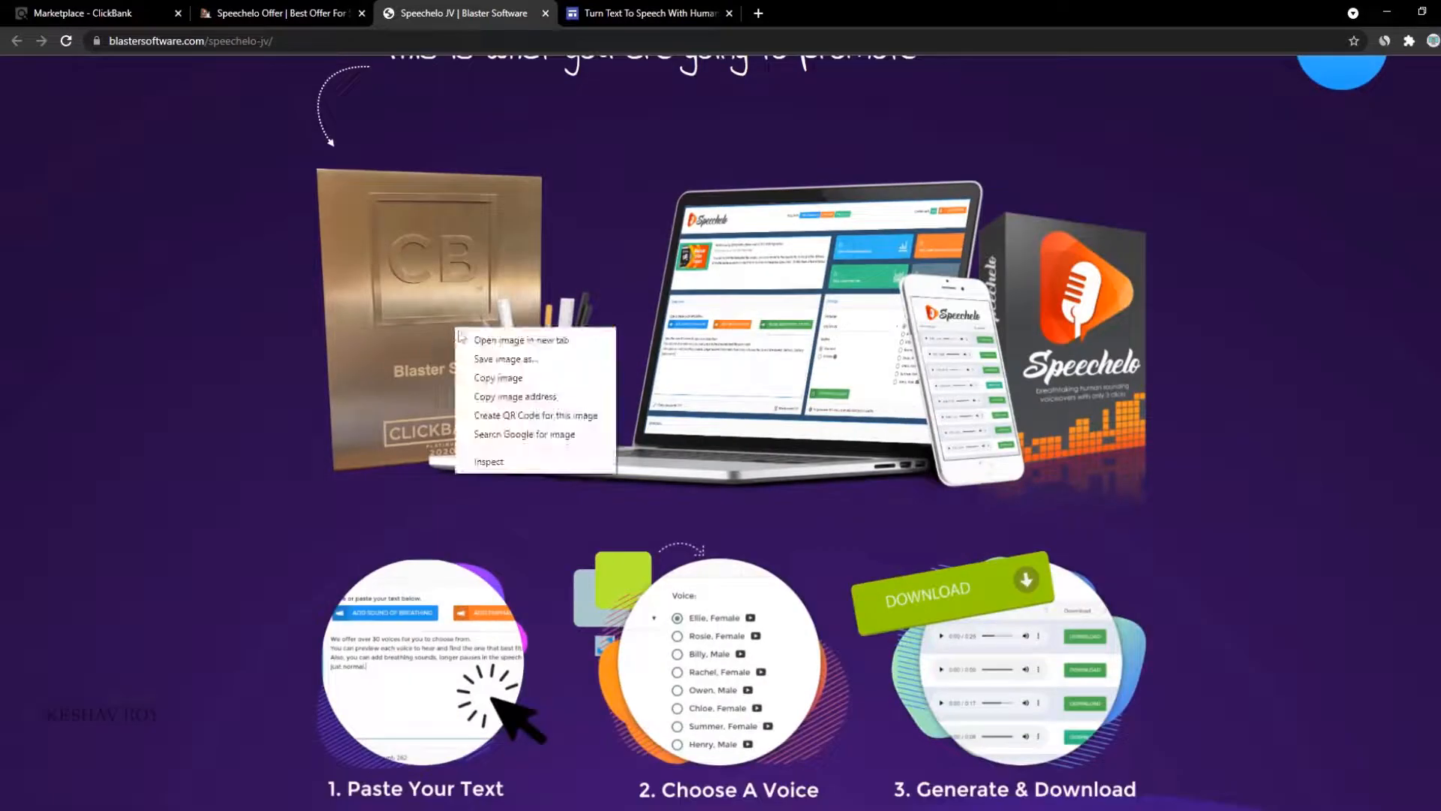
click(446, 355)
scroll(446, 354, down, 5)
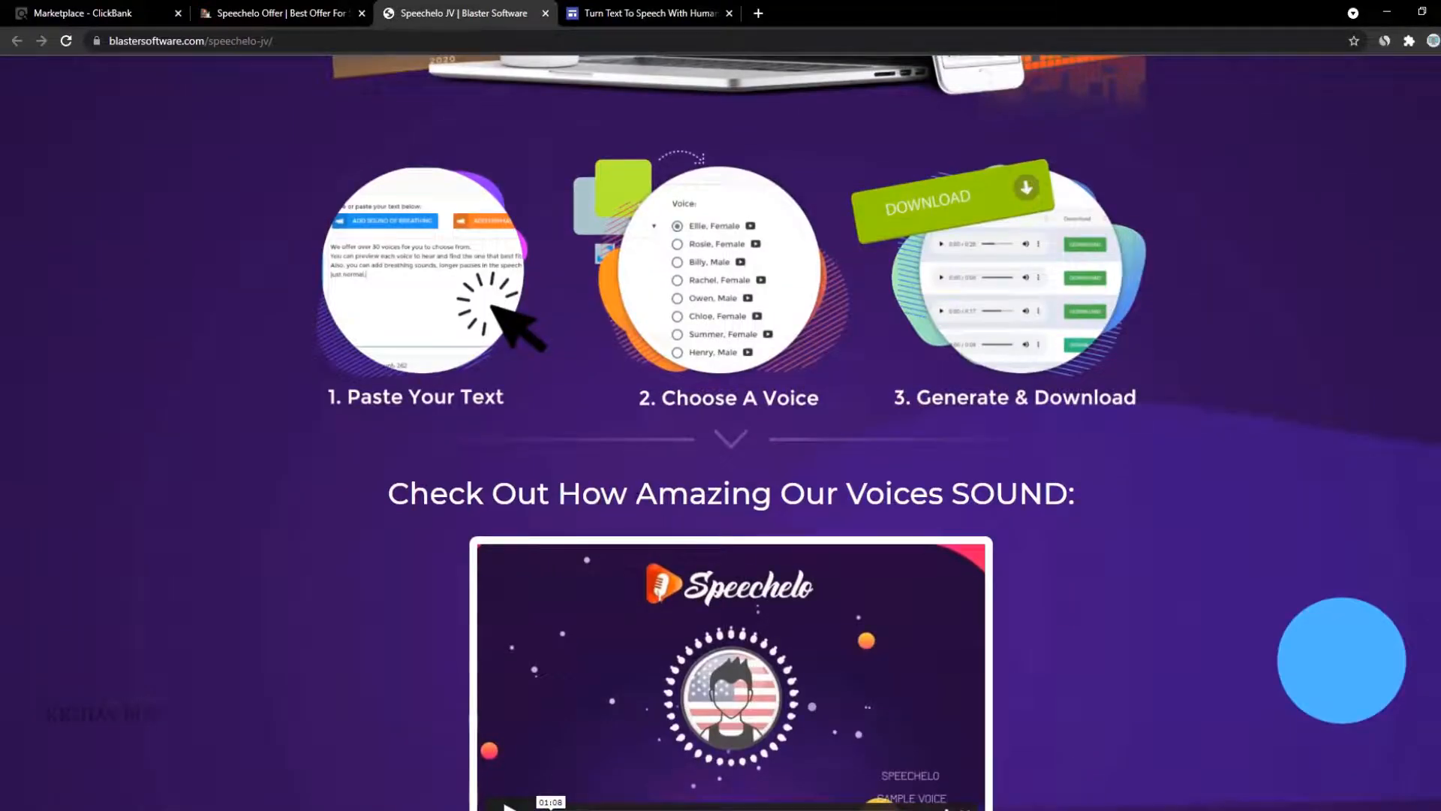
scroll(1265, 450, down, 13)
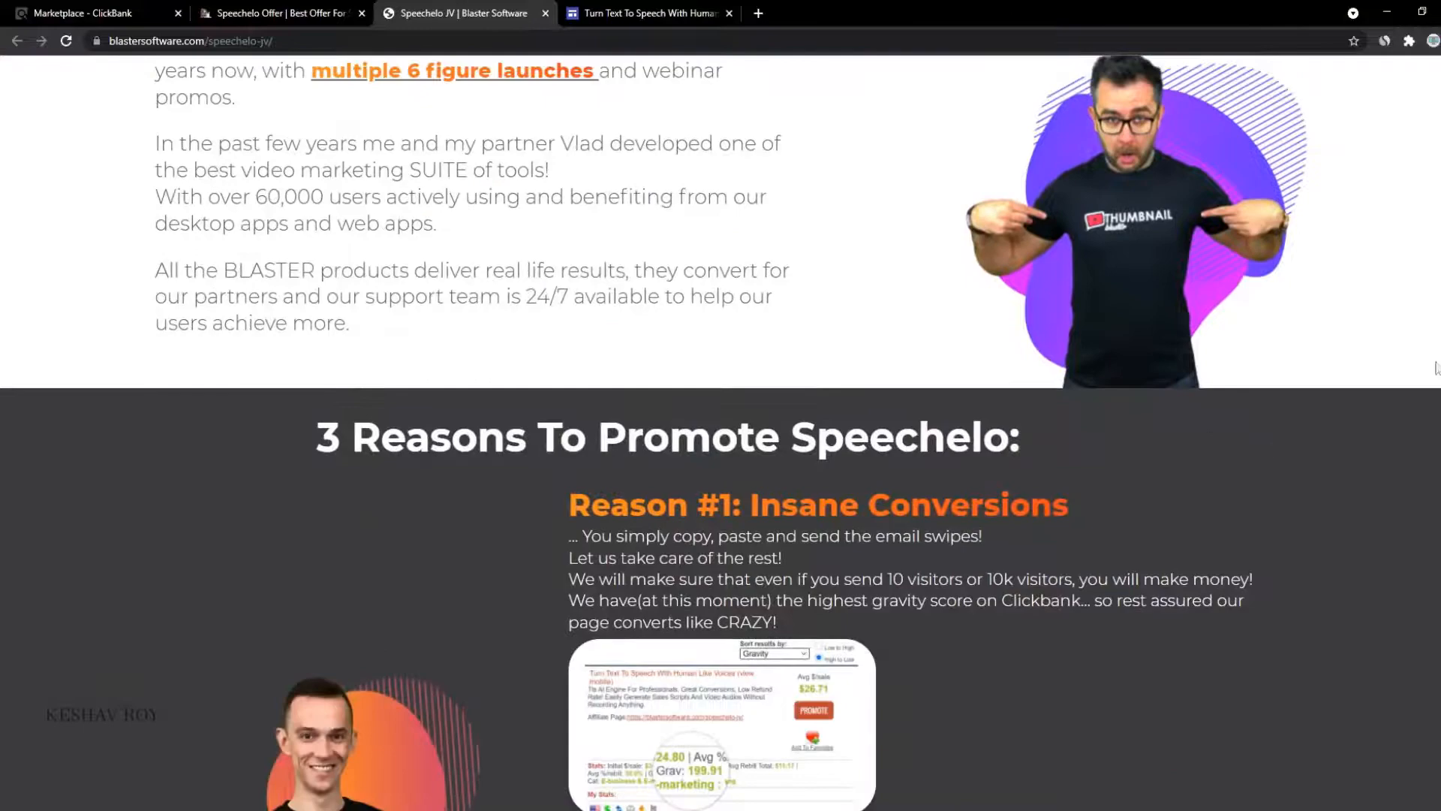
drag(1439, 369, 1440, 593)
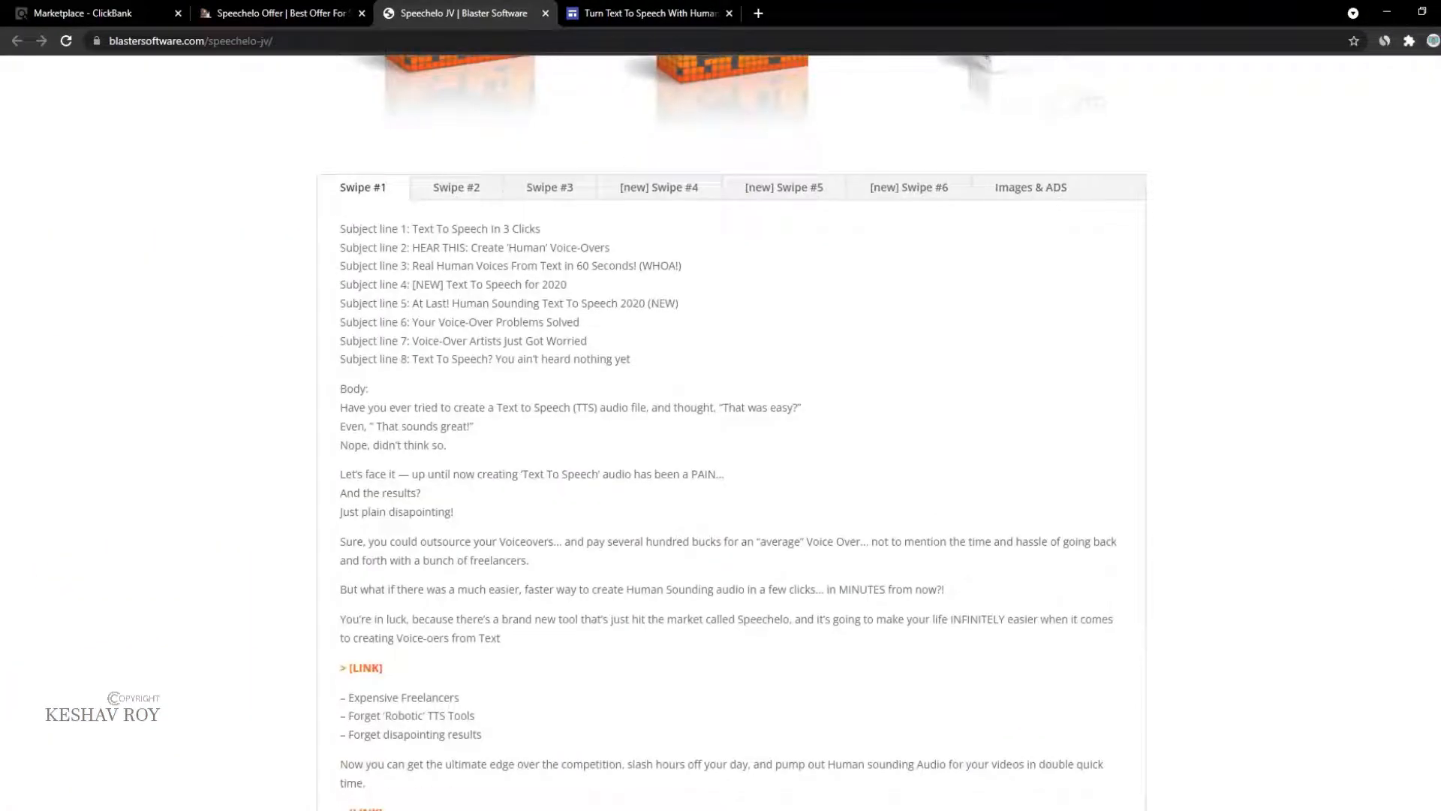
click(492, 189)
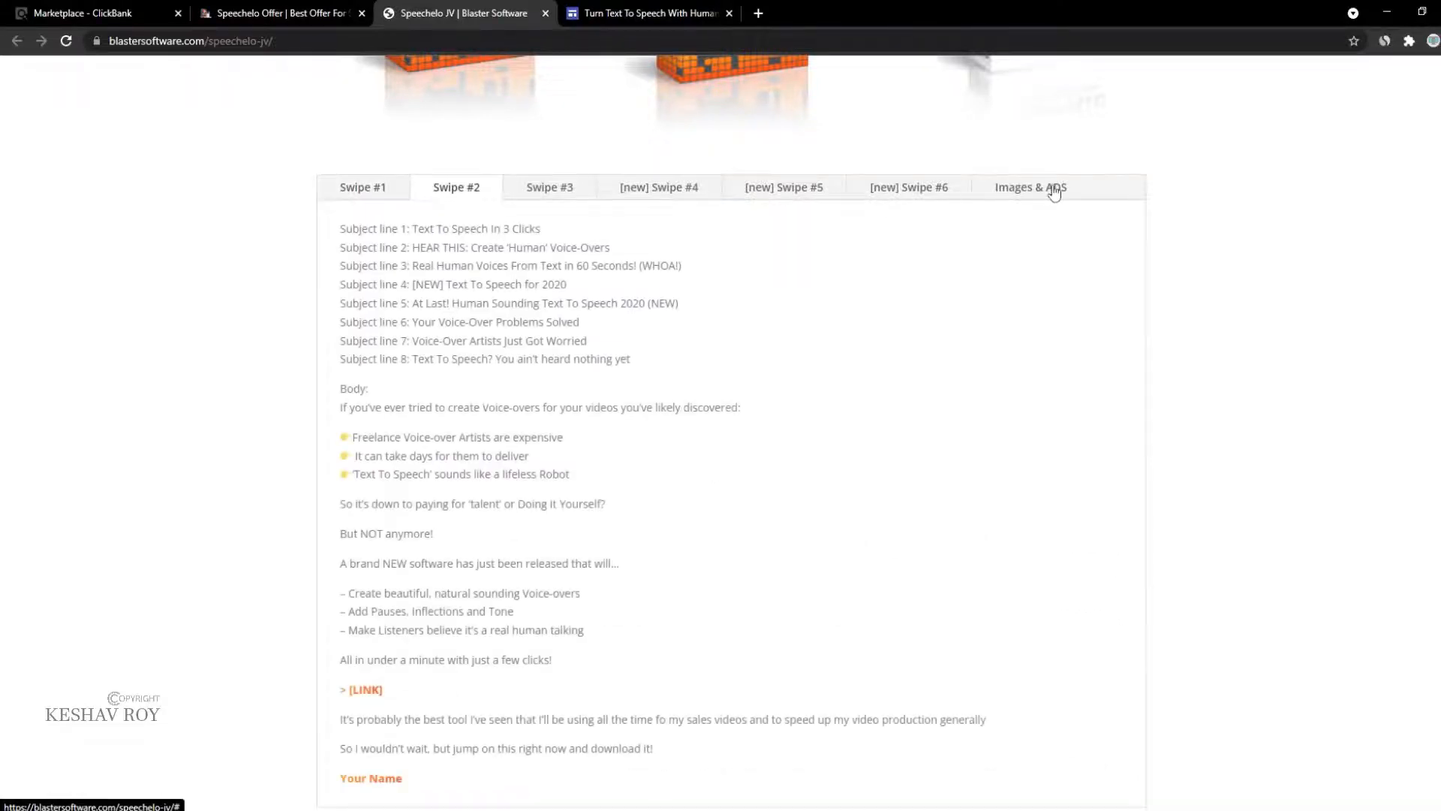
click(1050, 190)
Step: Open the laptop-and-box, Speechelo box, Paste Your Text and robot-vs-human images in new tabs
scroll(531, 462, down, 3)
scroll(531, 461, up, 3)
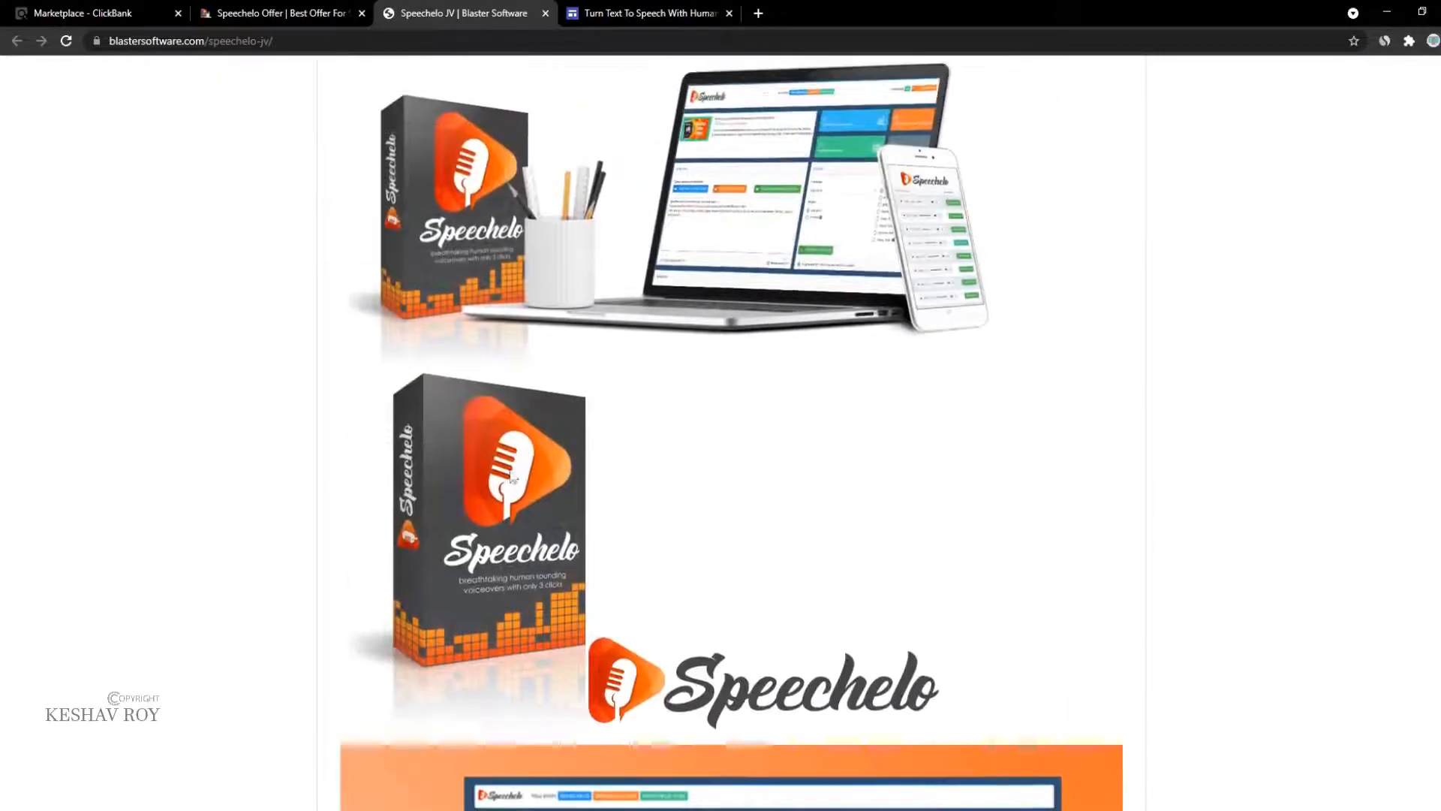
right_click(529, 453)
click(570, 459)
scroll(586, 502, down, 5)
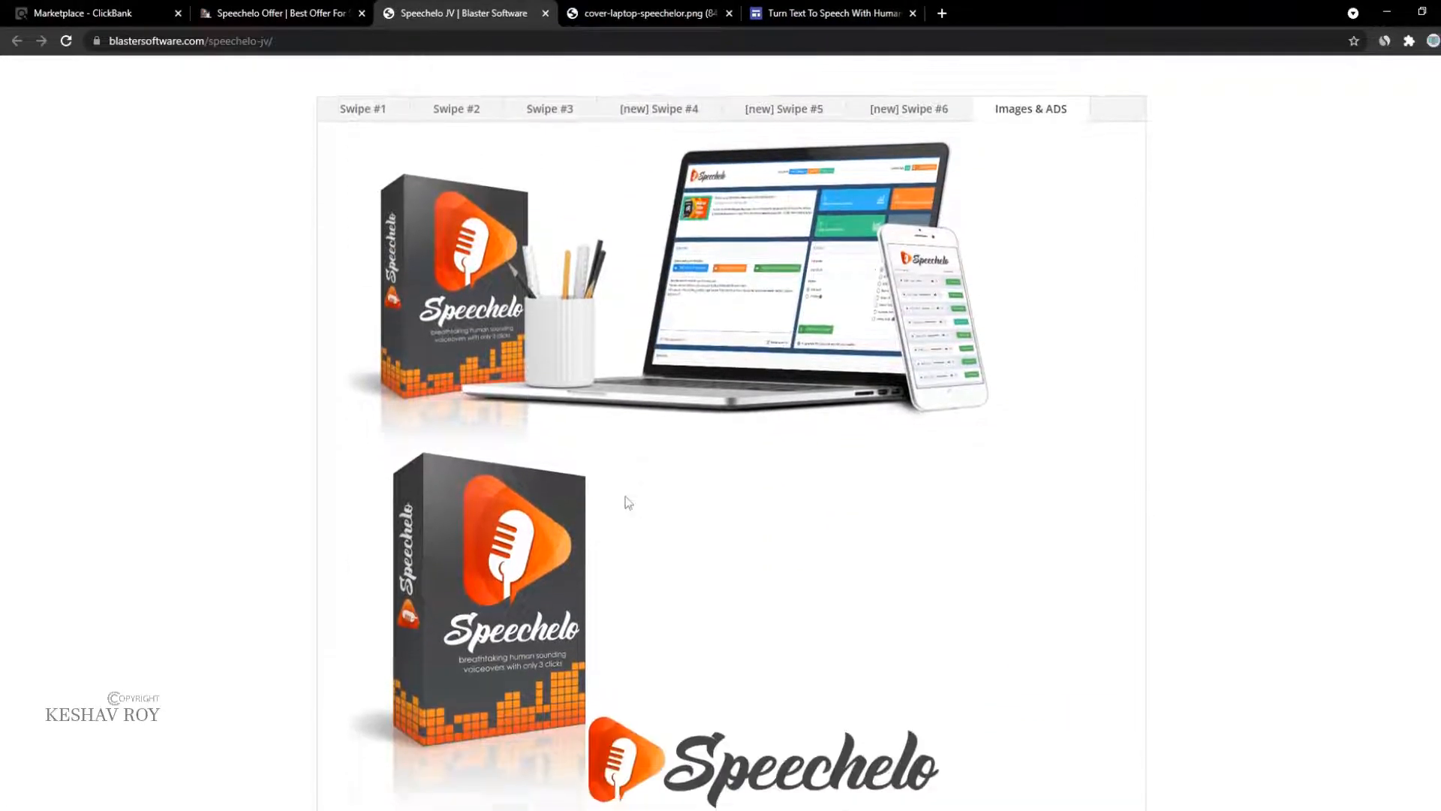
right_click(548, 258)
click(574, 267)
scroll(574, 267, down, 4)
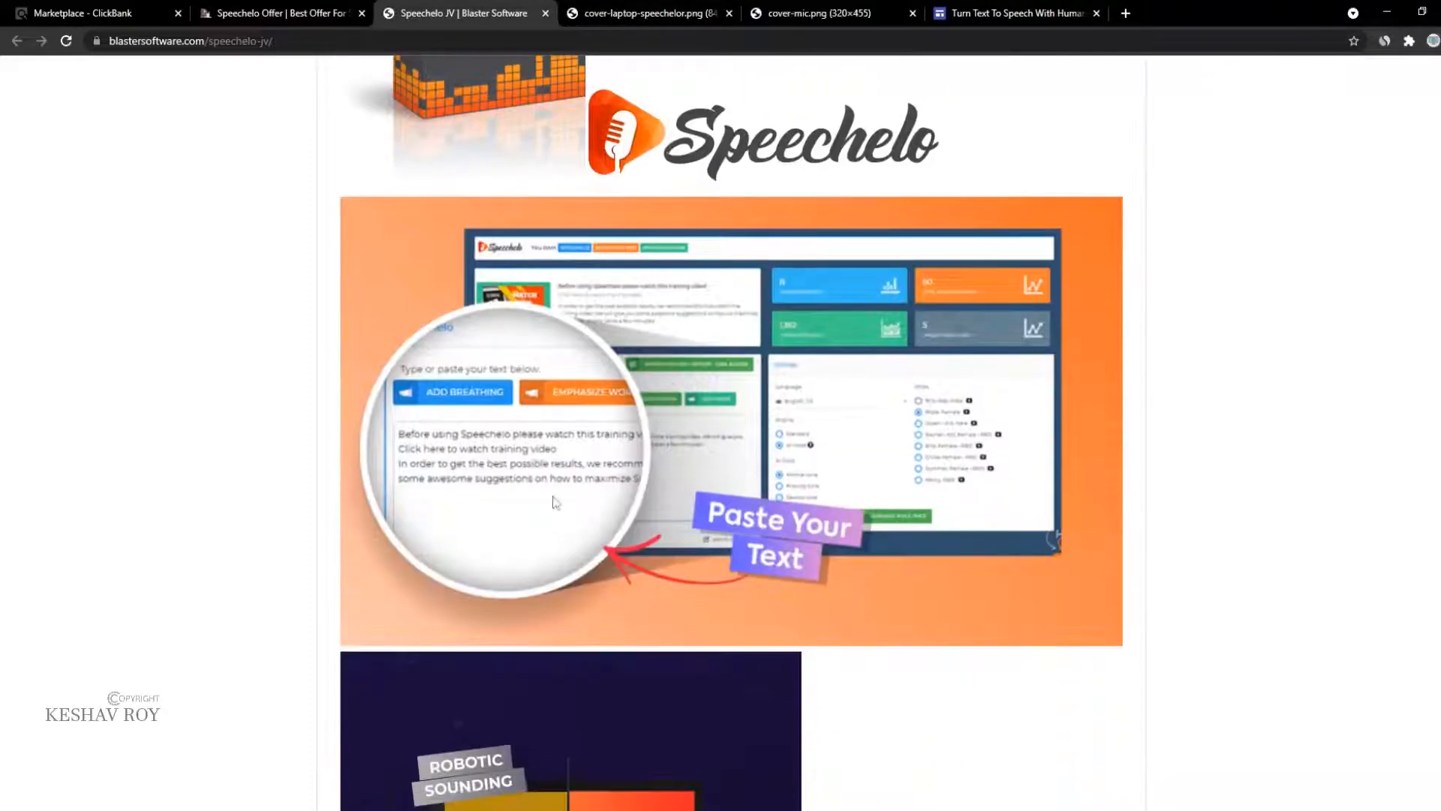
right_click(574, 413)
click(586, 428)
scroll(583, 481, down, 3)
right_click(583, 499)
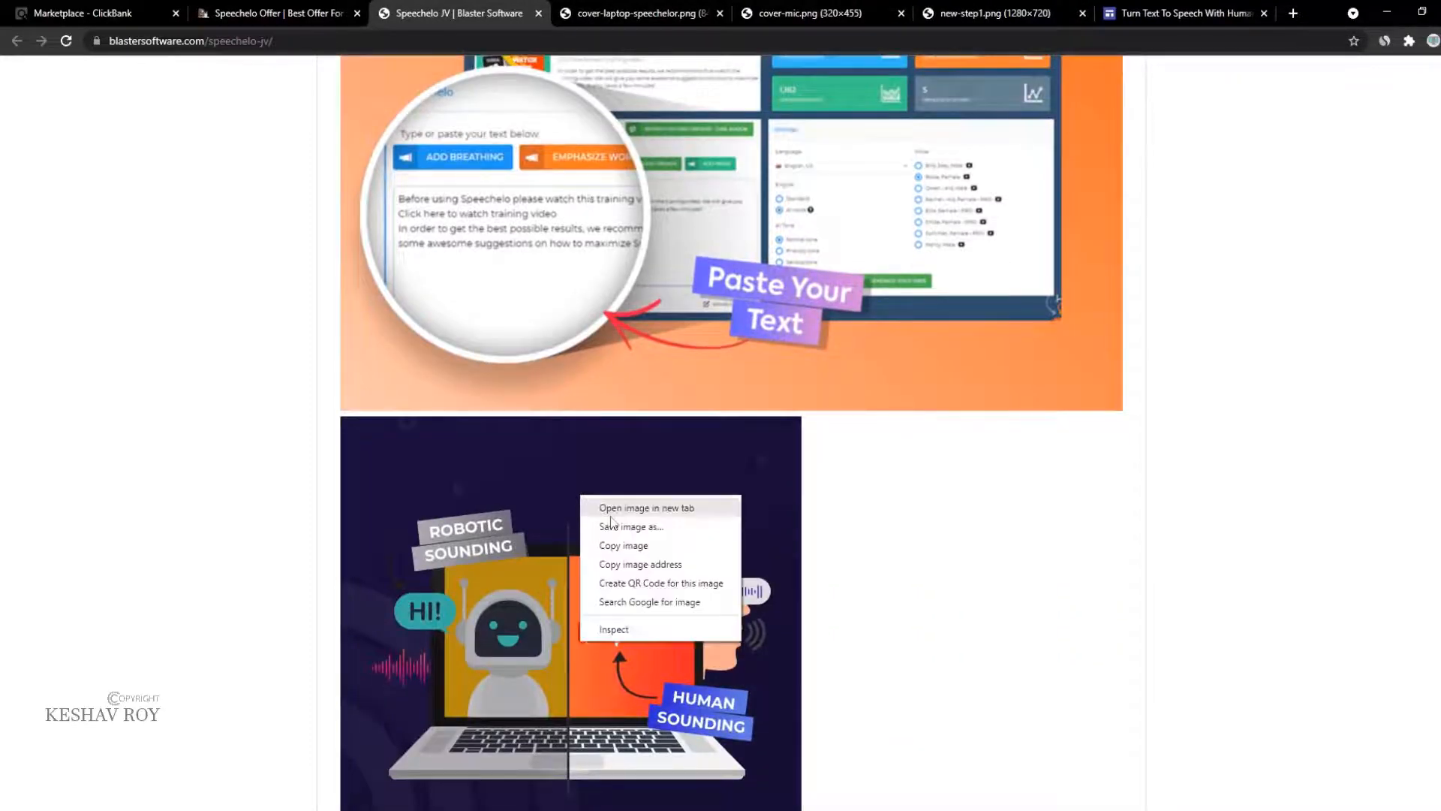
click(600, 508)
Step: Scroll through the JV page swipes and view the Swipe #6 email text
scroll(661, 531, down, 10)
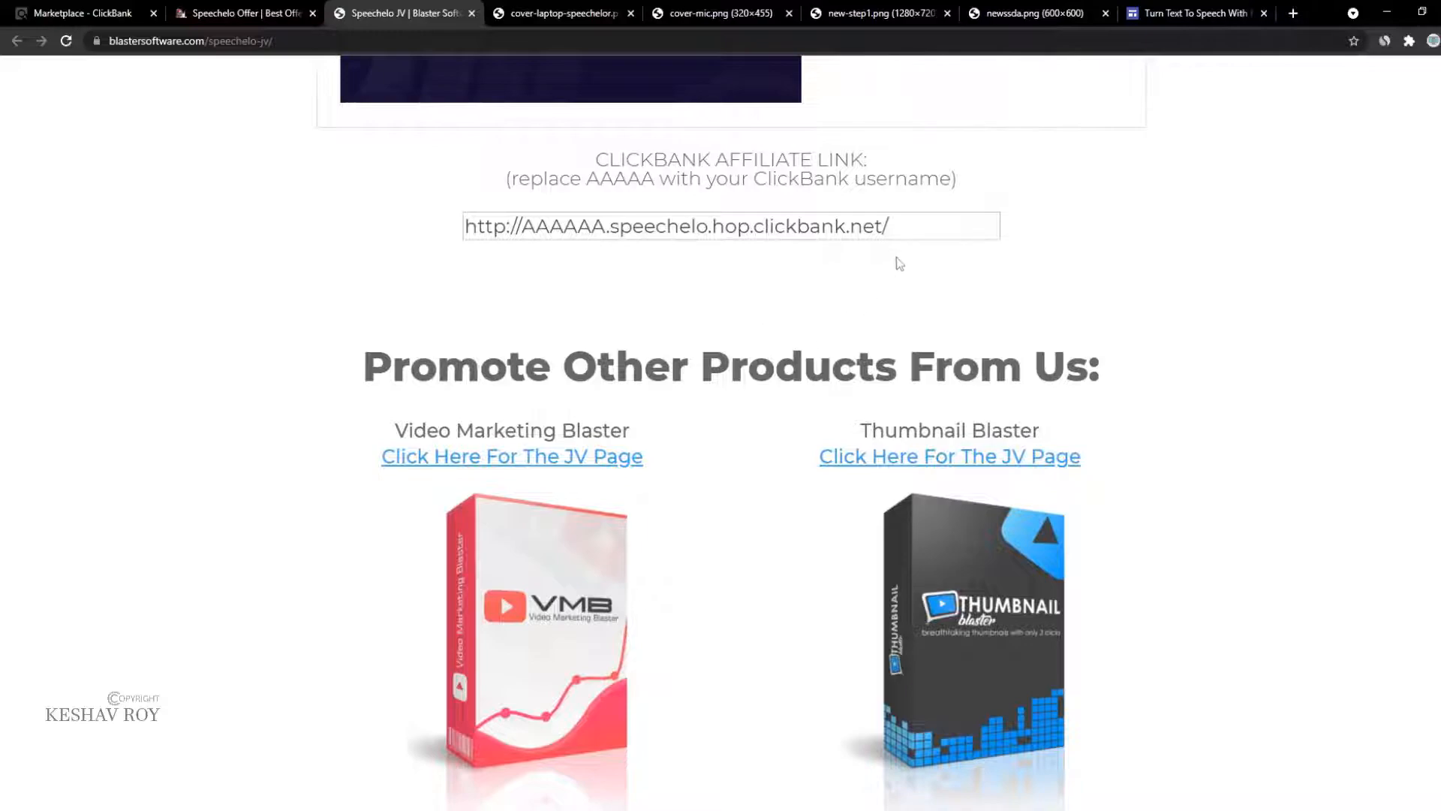
scroll(907, 260, up, 20)
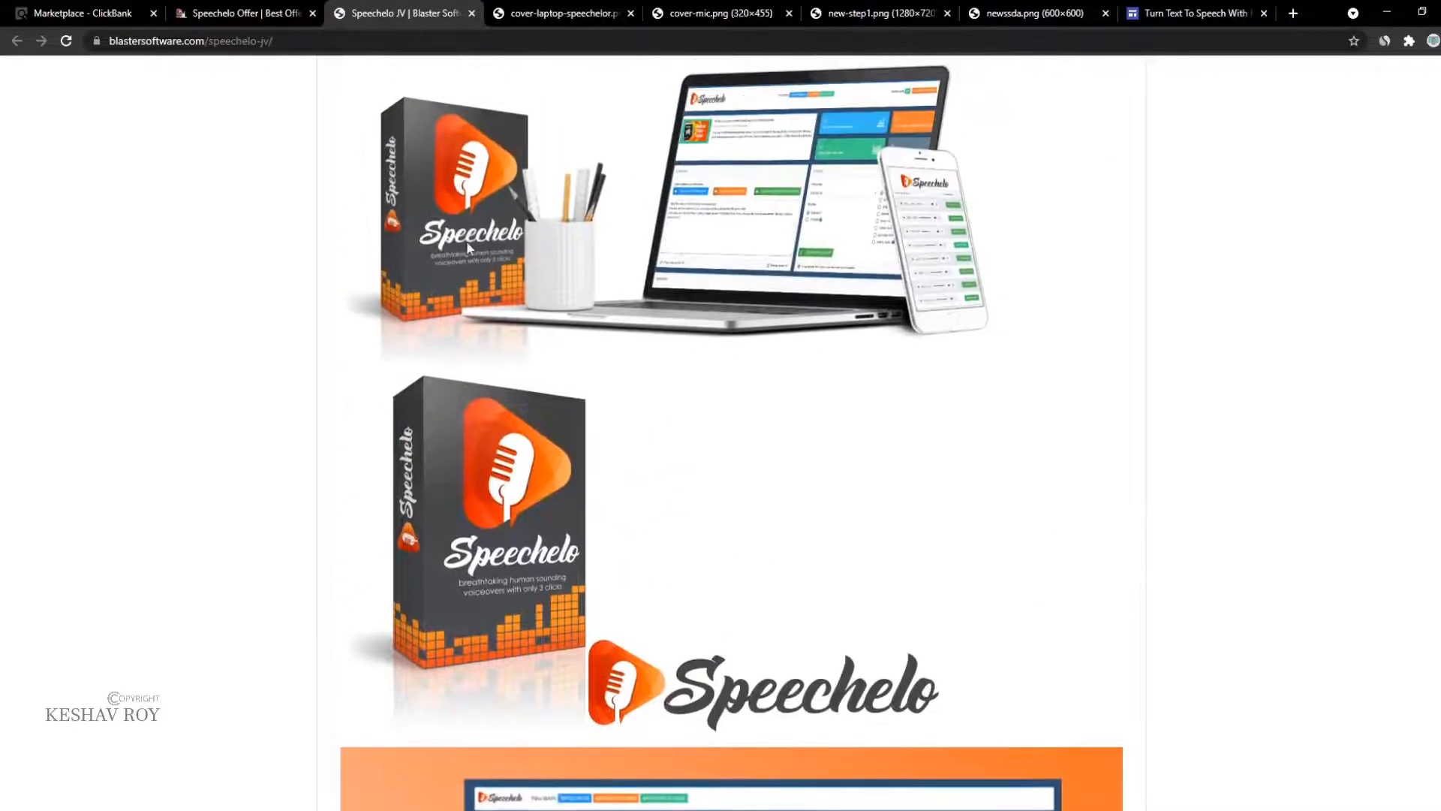
scroll(805, 238, up, 3)
scroll(863, 338, down, 7)
click(886, 347)
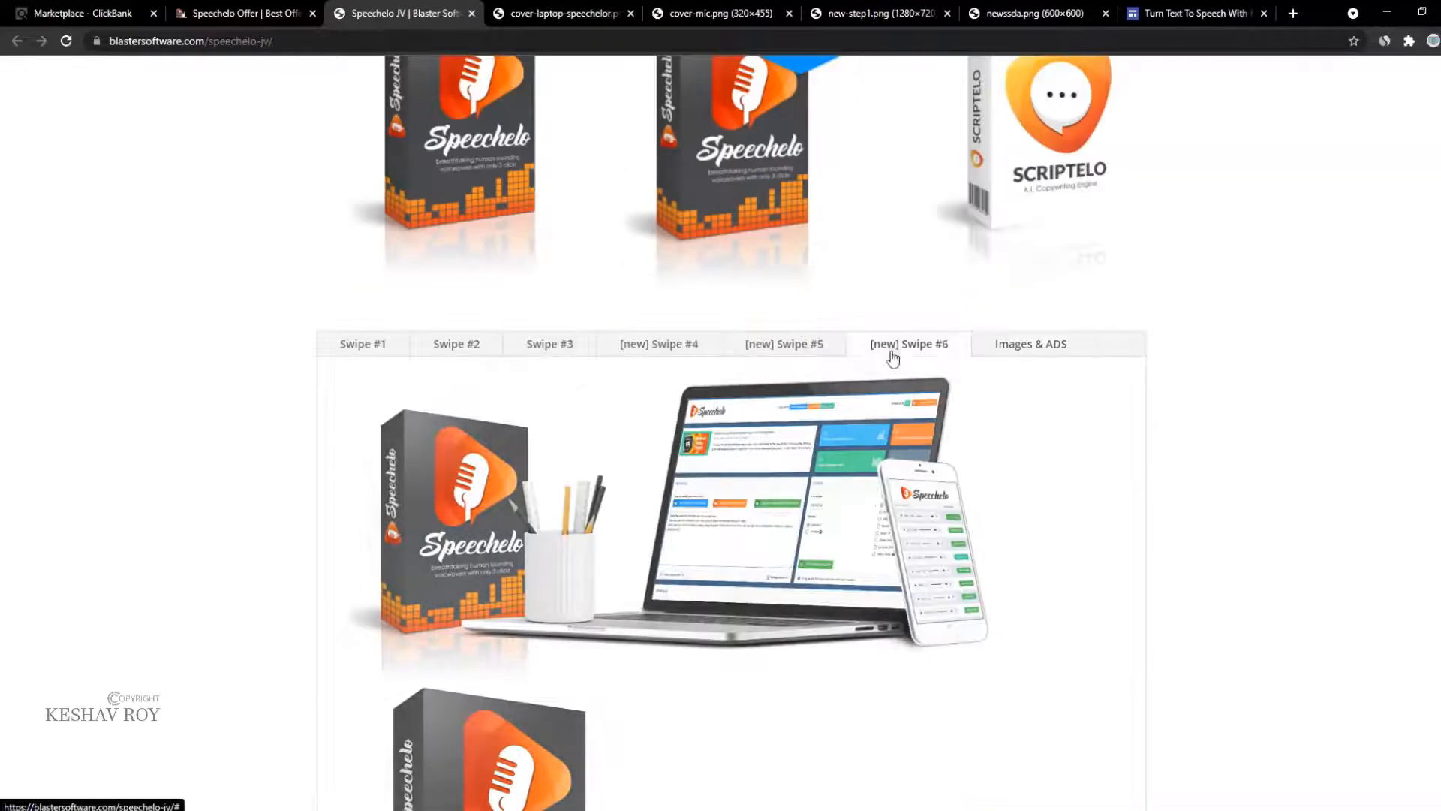
scroll(750, 376, up, 5)
scroll(617, 318, down, 6)
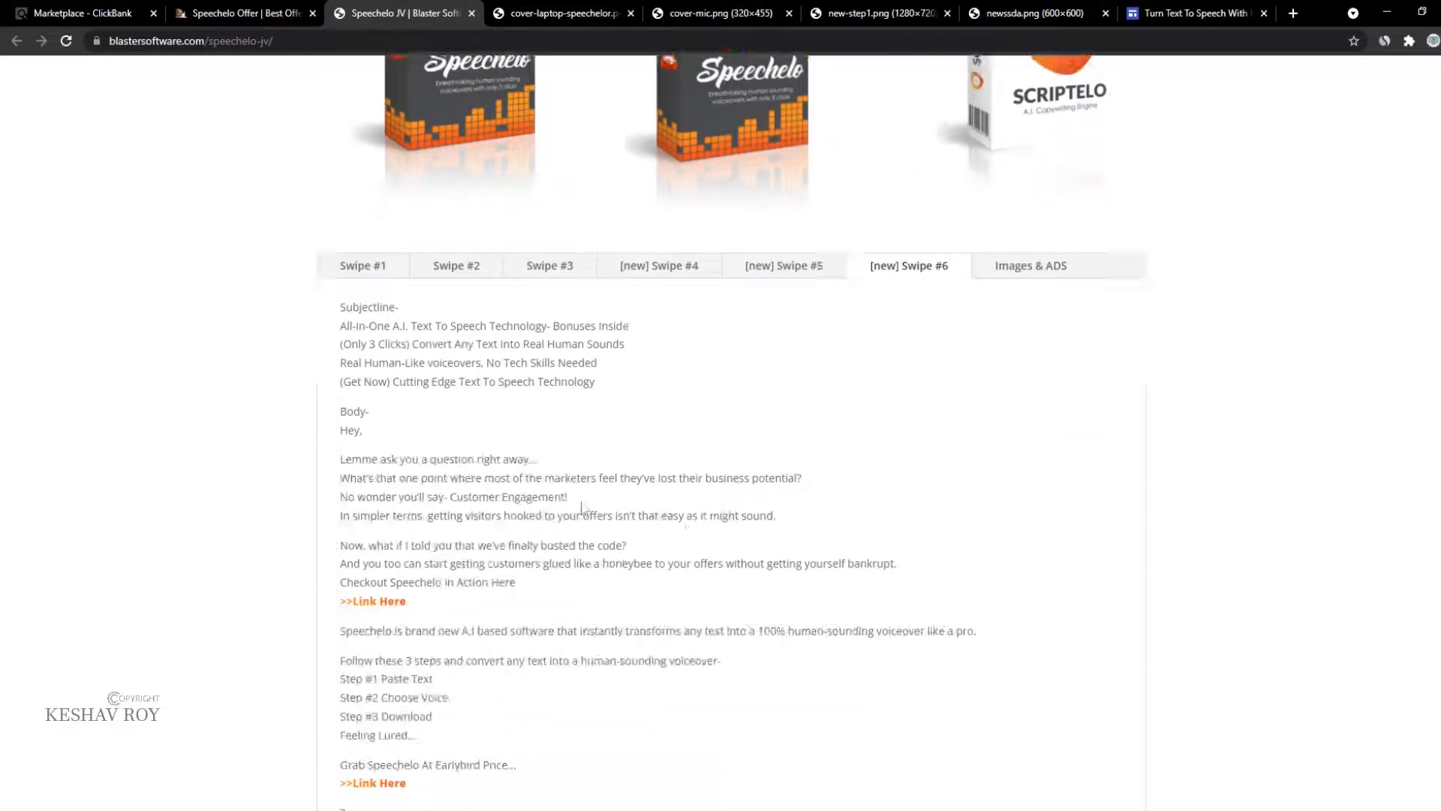
scroll(349, 691, down, 5)
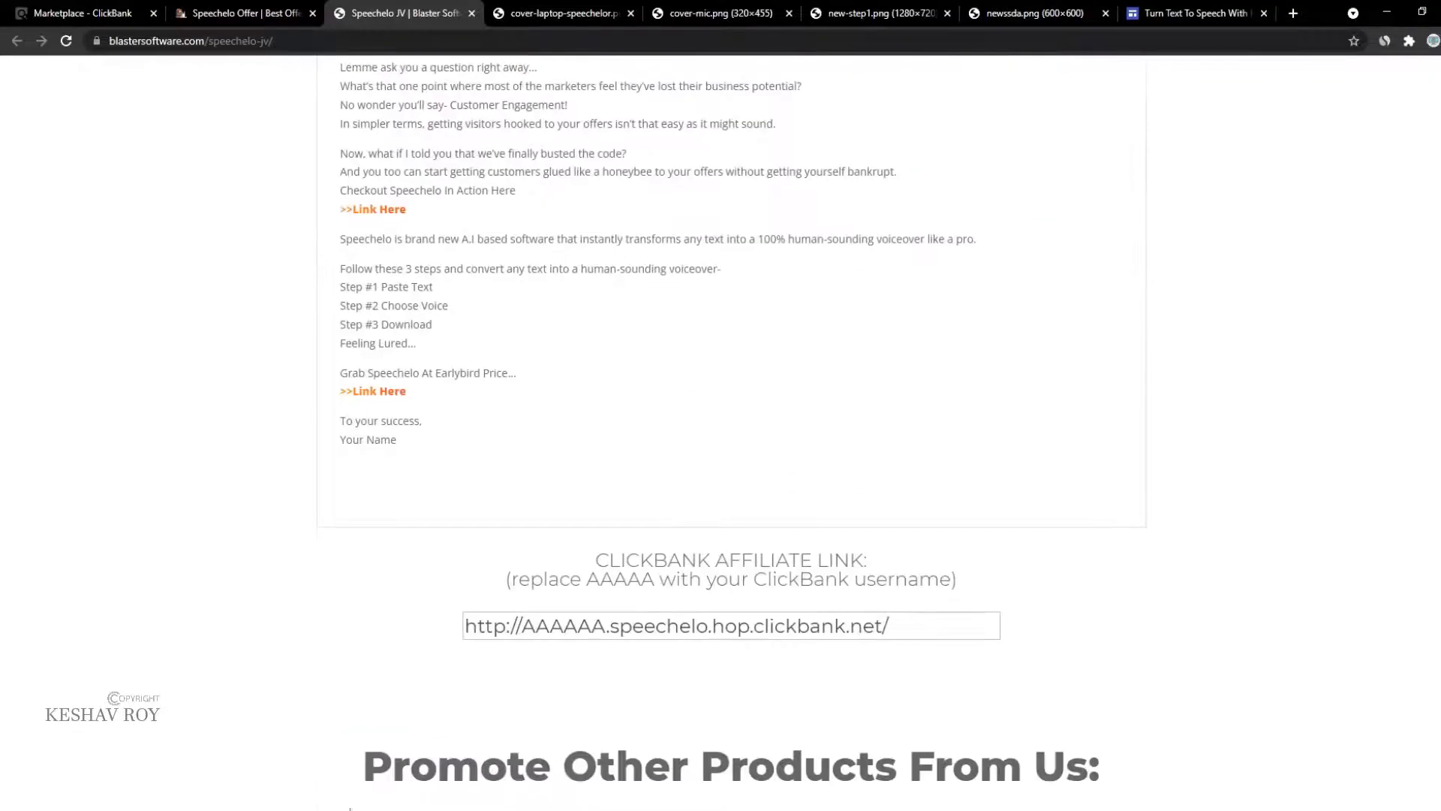
scroll(373, 734, up, 6)
Step: Check the opened box and laptop images, then edit the promo text box in Google Sites
click(717, 9)
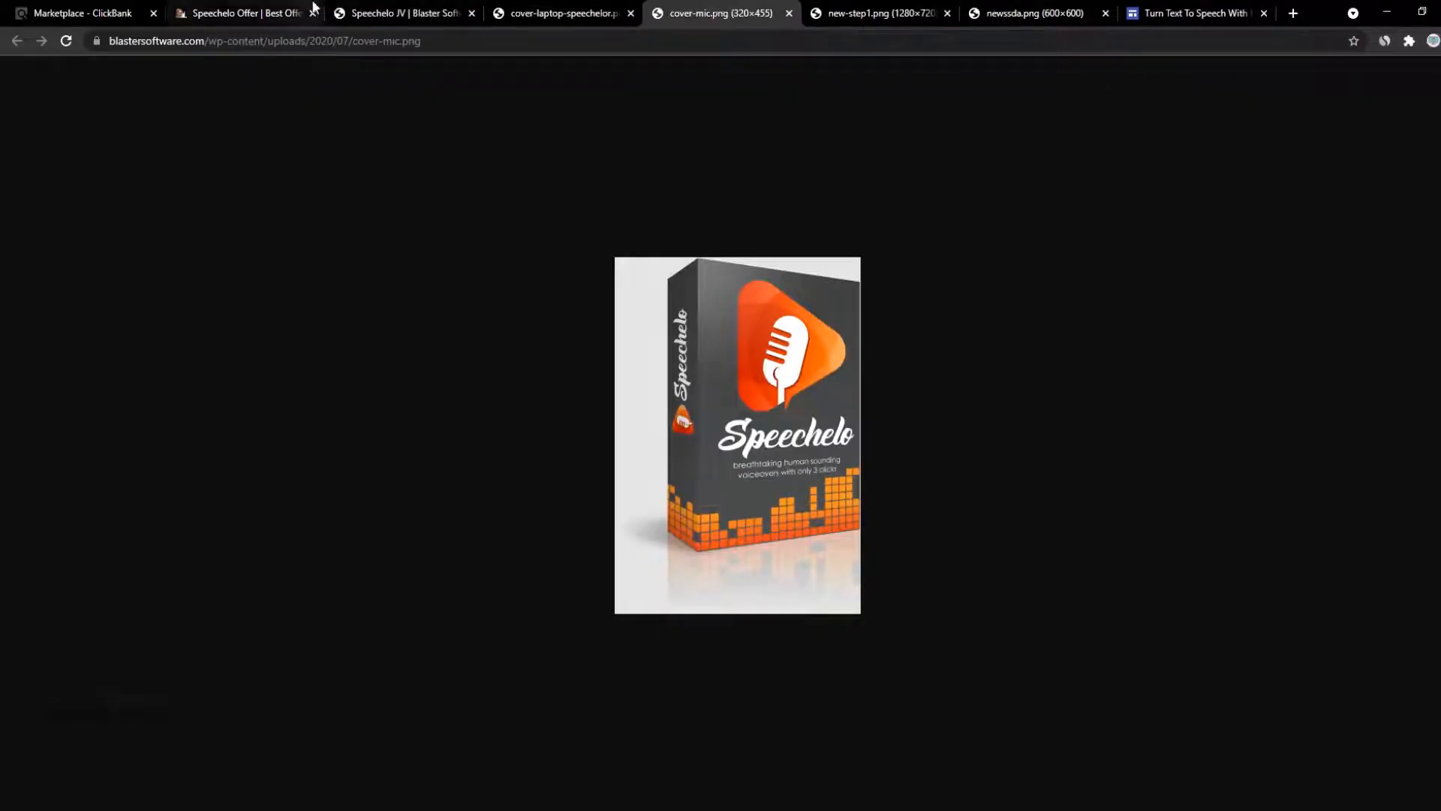
click(563, 13)
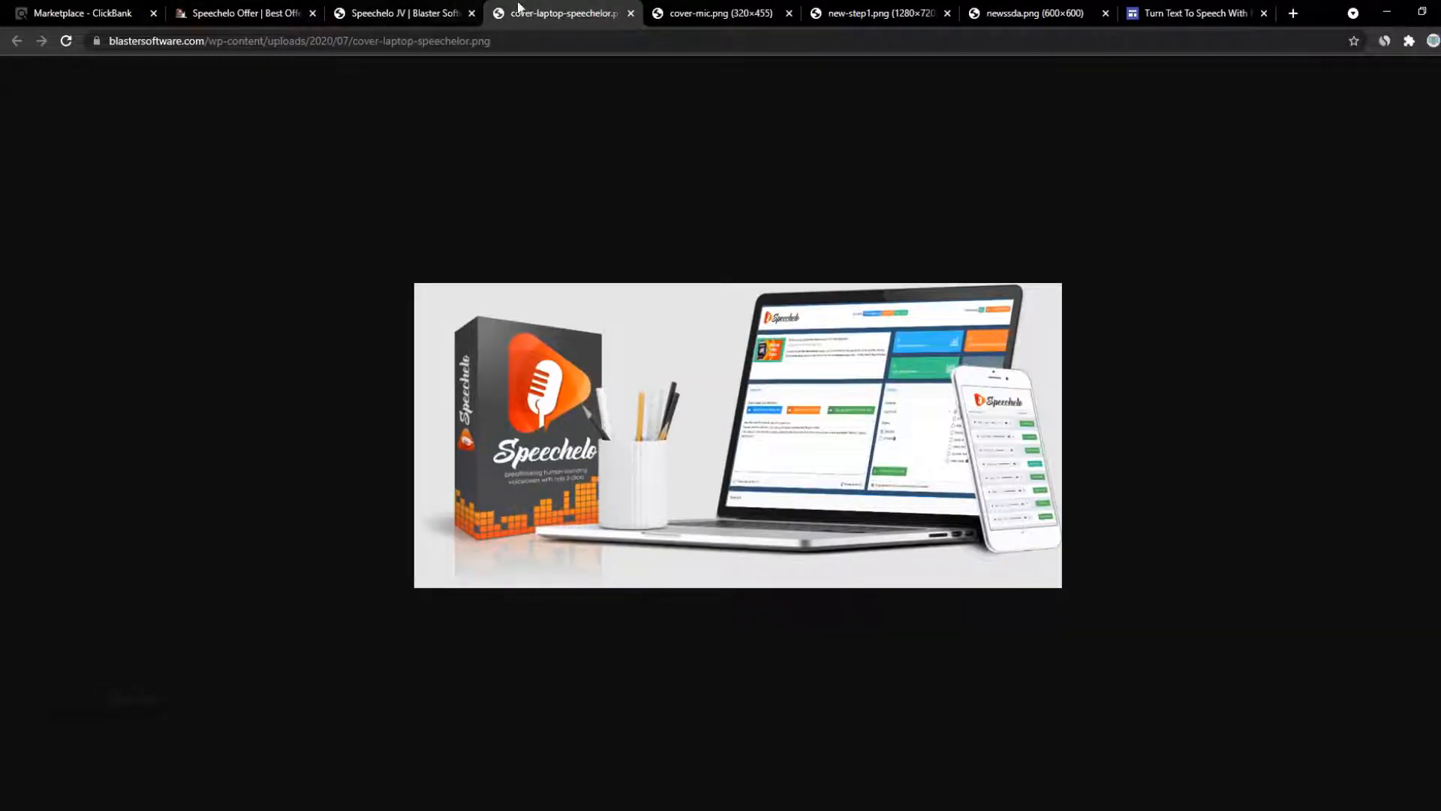
click(452, 44)
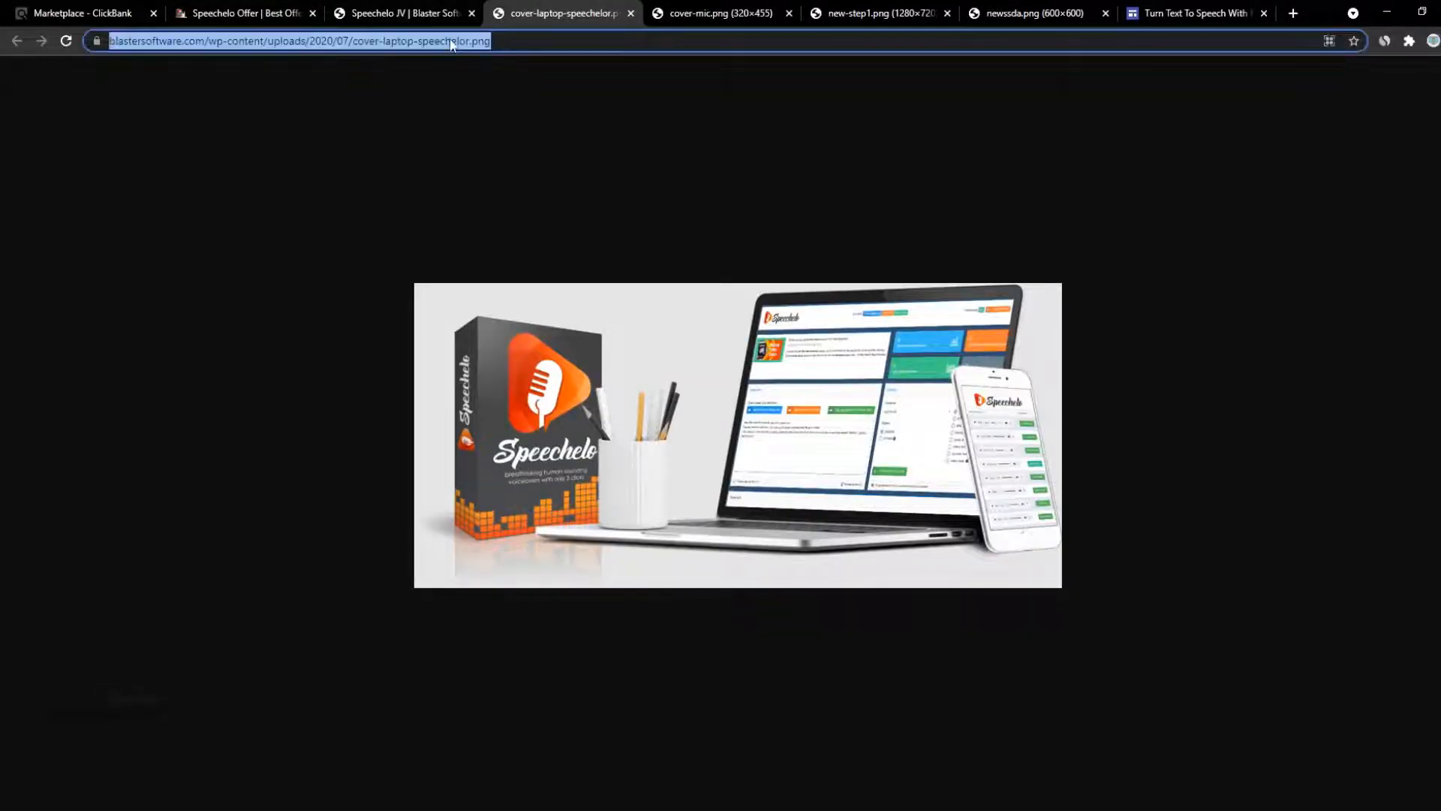
click(423, 6)
click(572, 7)
click(1194, 13)
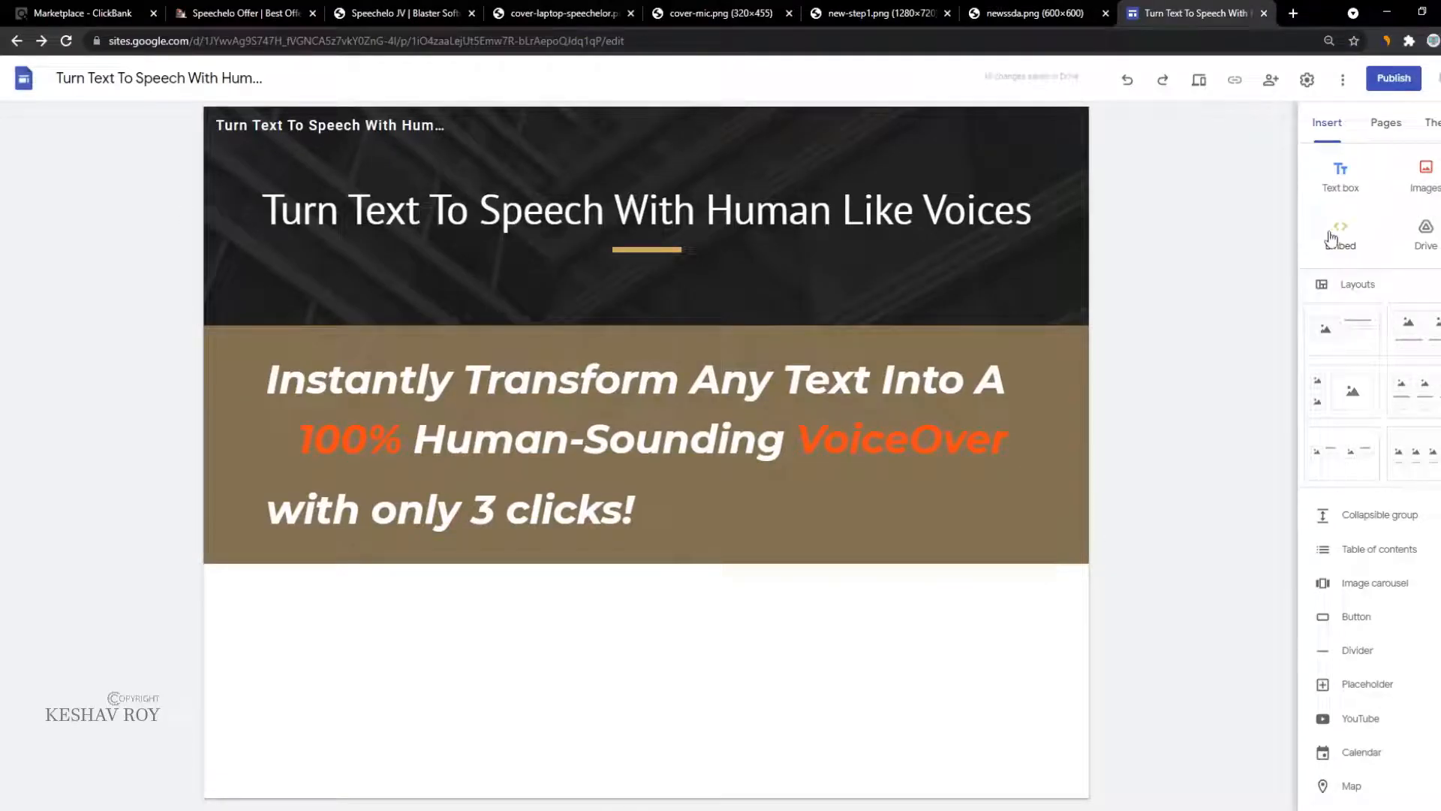
click(794, 500)
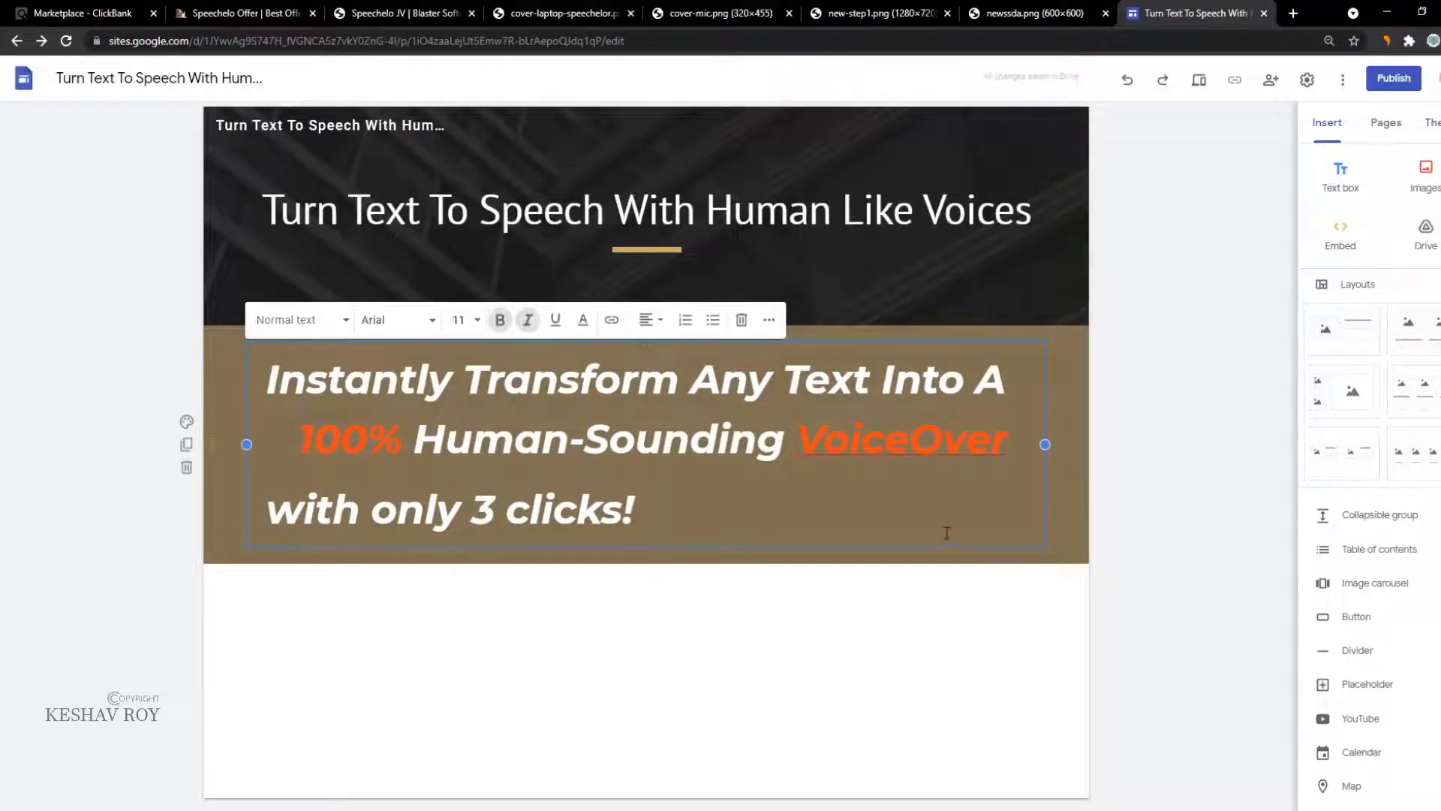
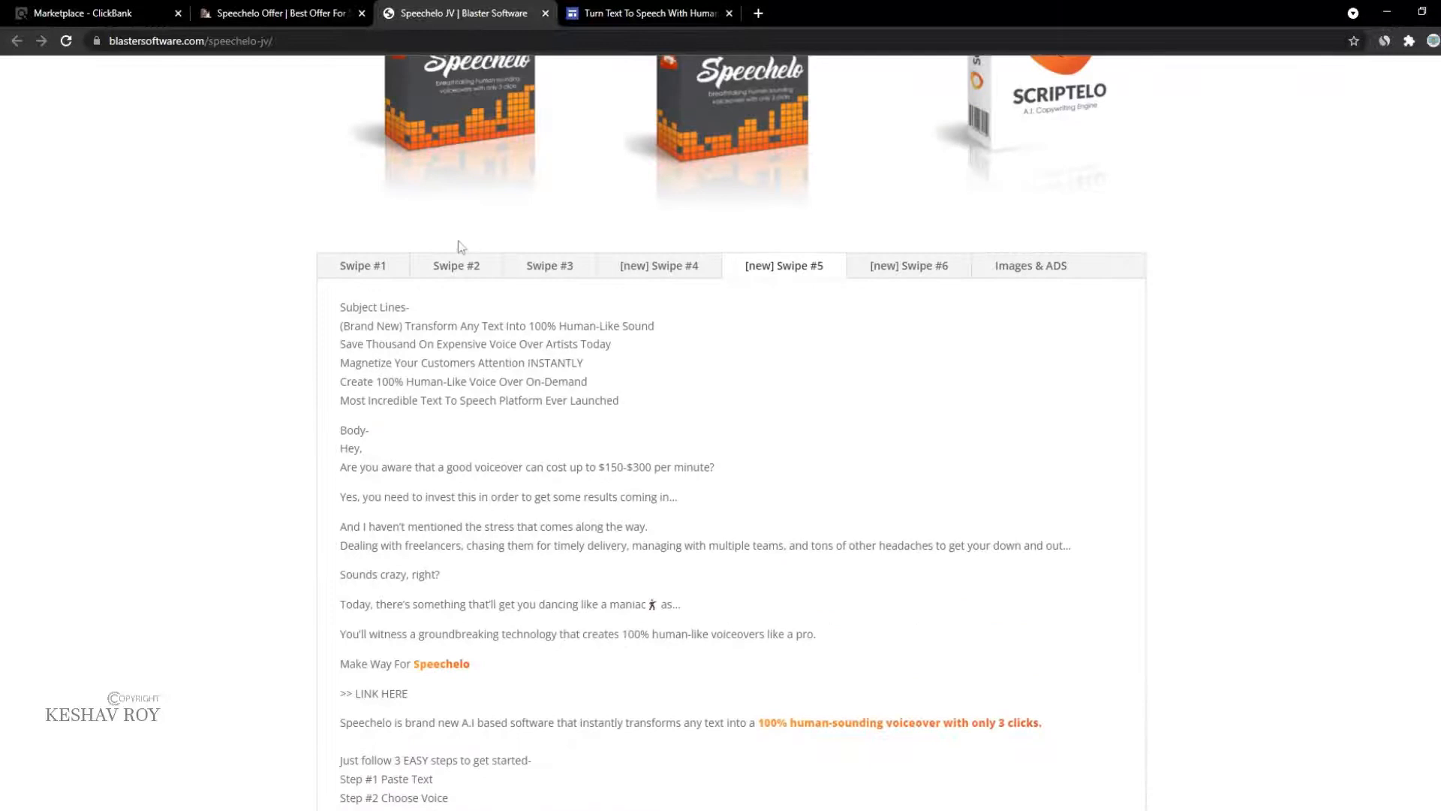
Step: Bring up the [new] Swipe #6 email text on the Speechelo JV page
click(911, 270)
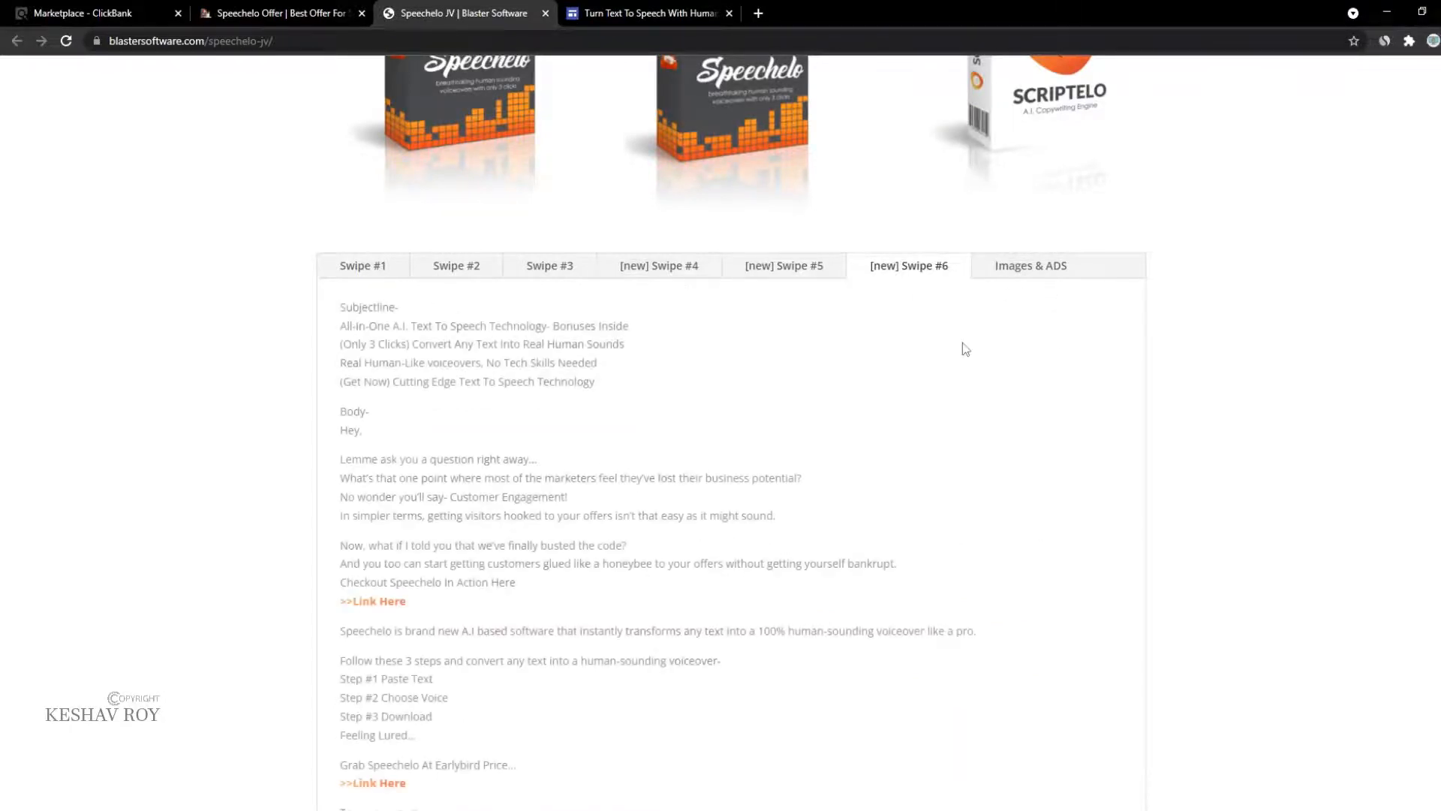
click(1078, 276)
scroll(901, 466, down, 15)
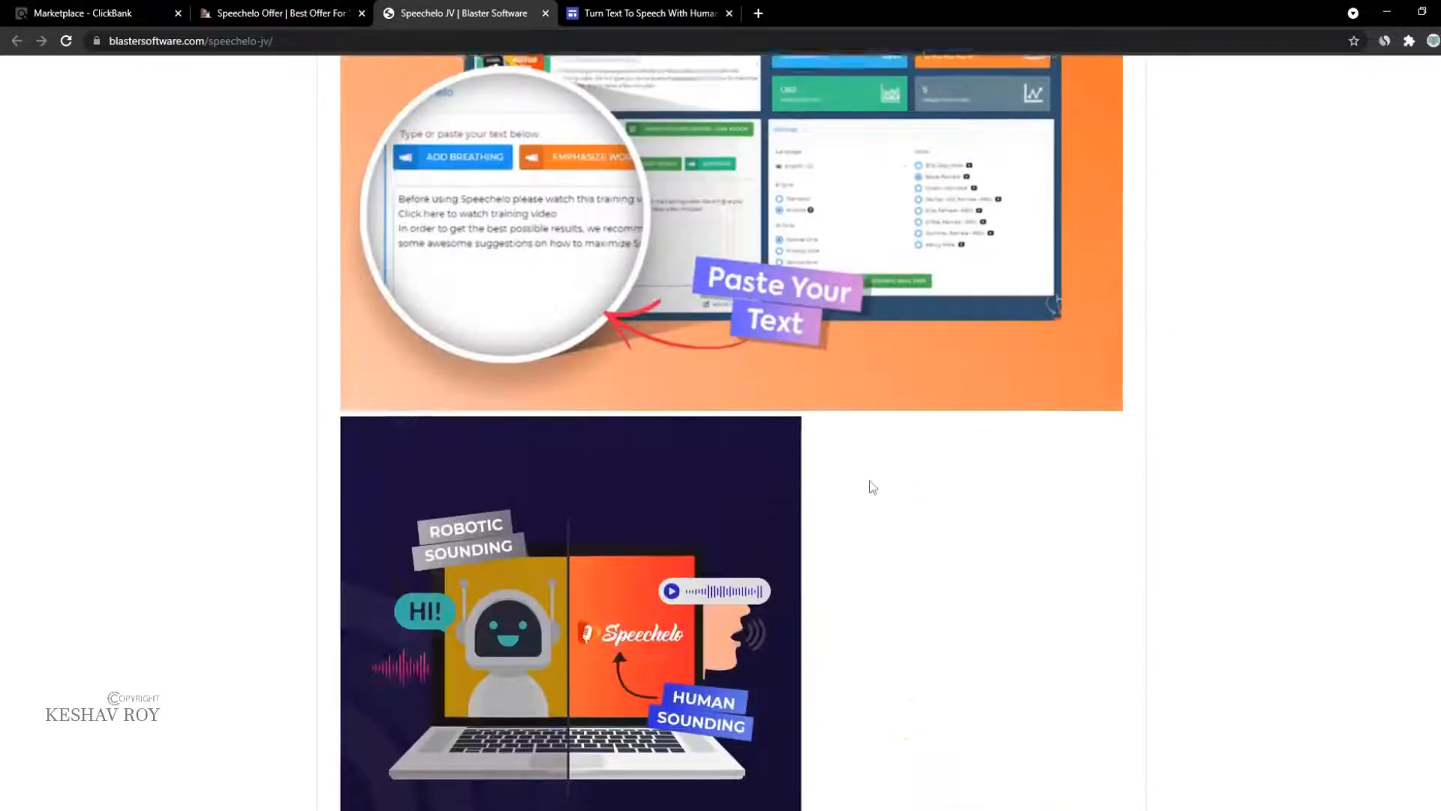
scroll(875, 507, up, 20)
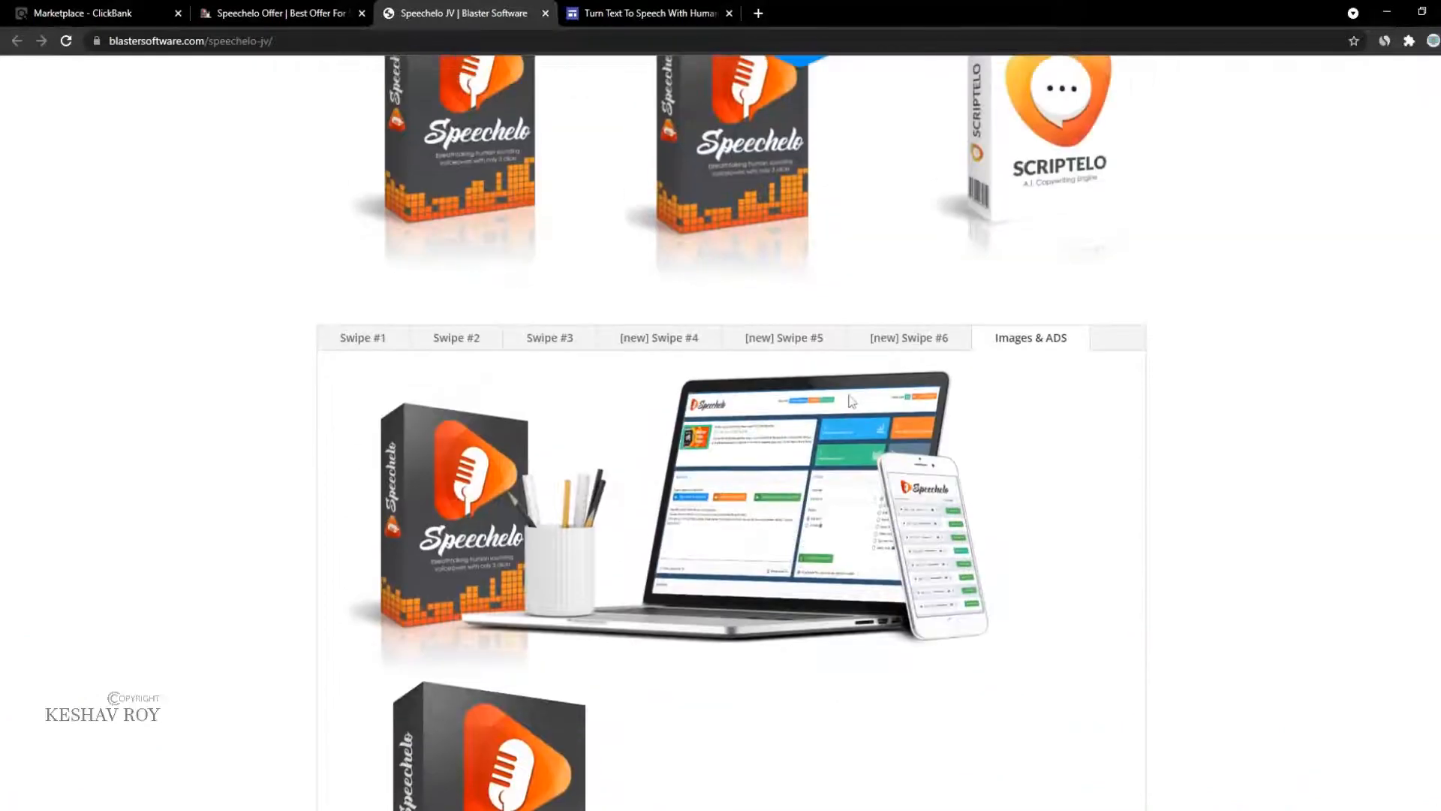
scroll(845, 300, up, 10)
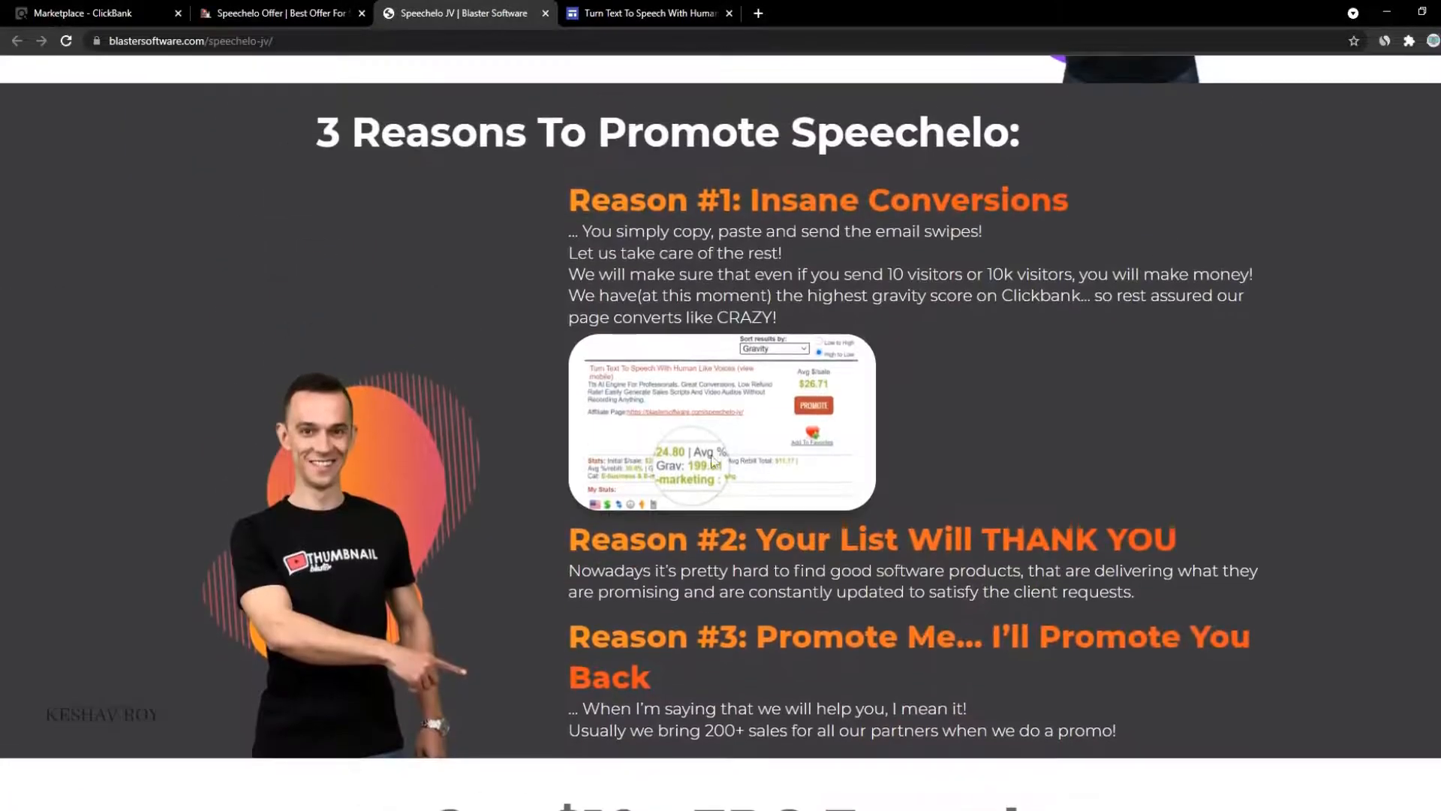
scroll(376, 547, down, 15)
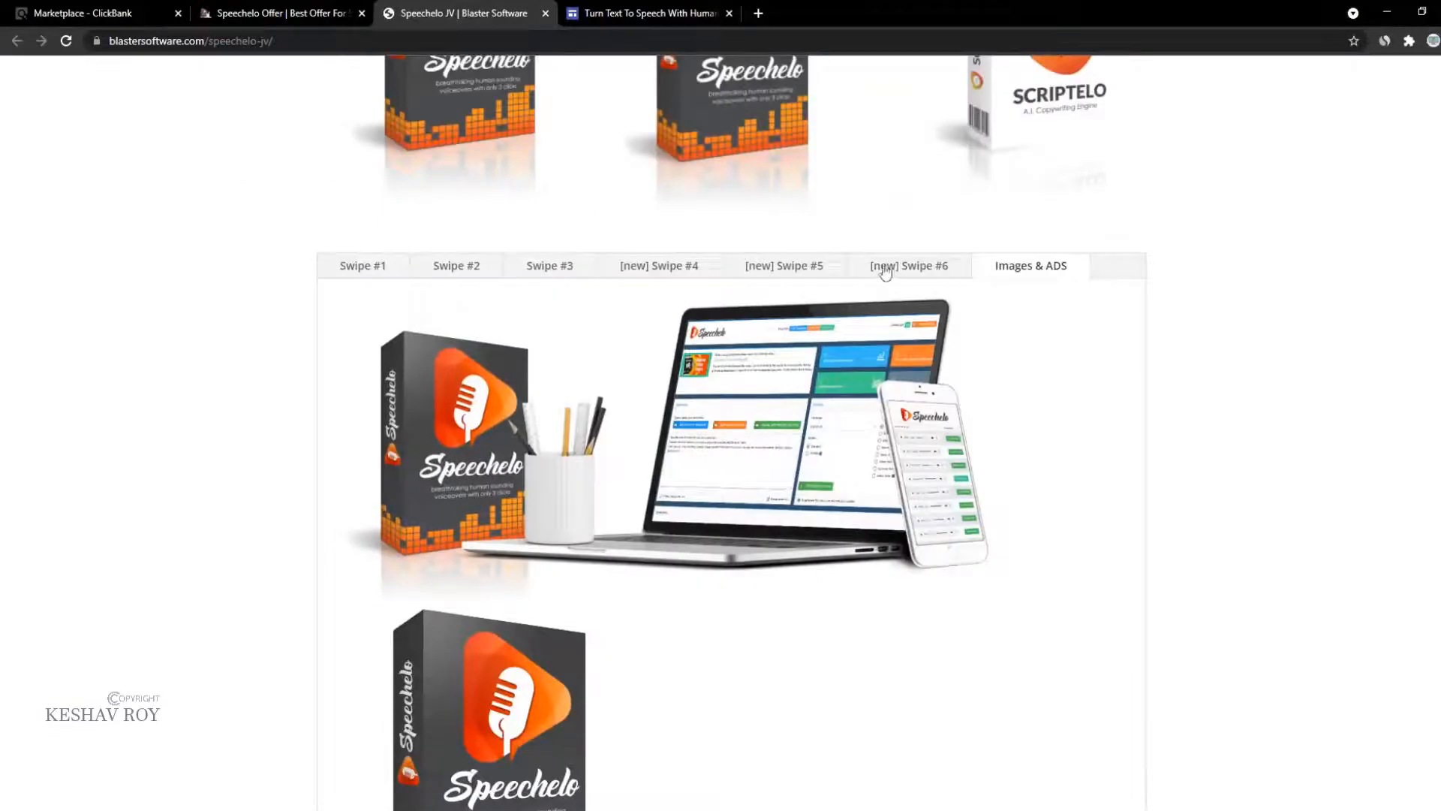
click(885, 272)
scroll(885, 272, up, 15)
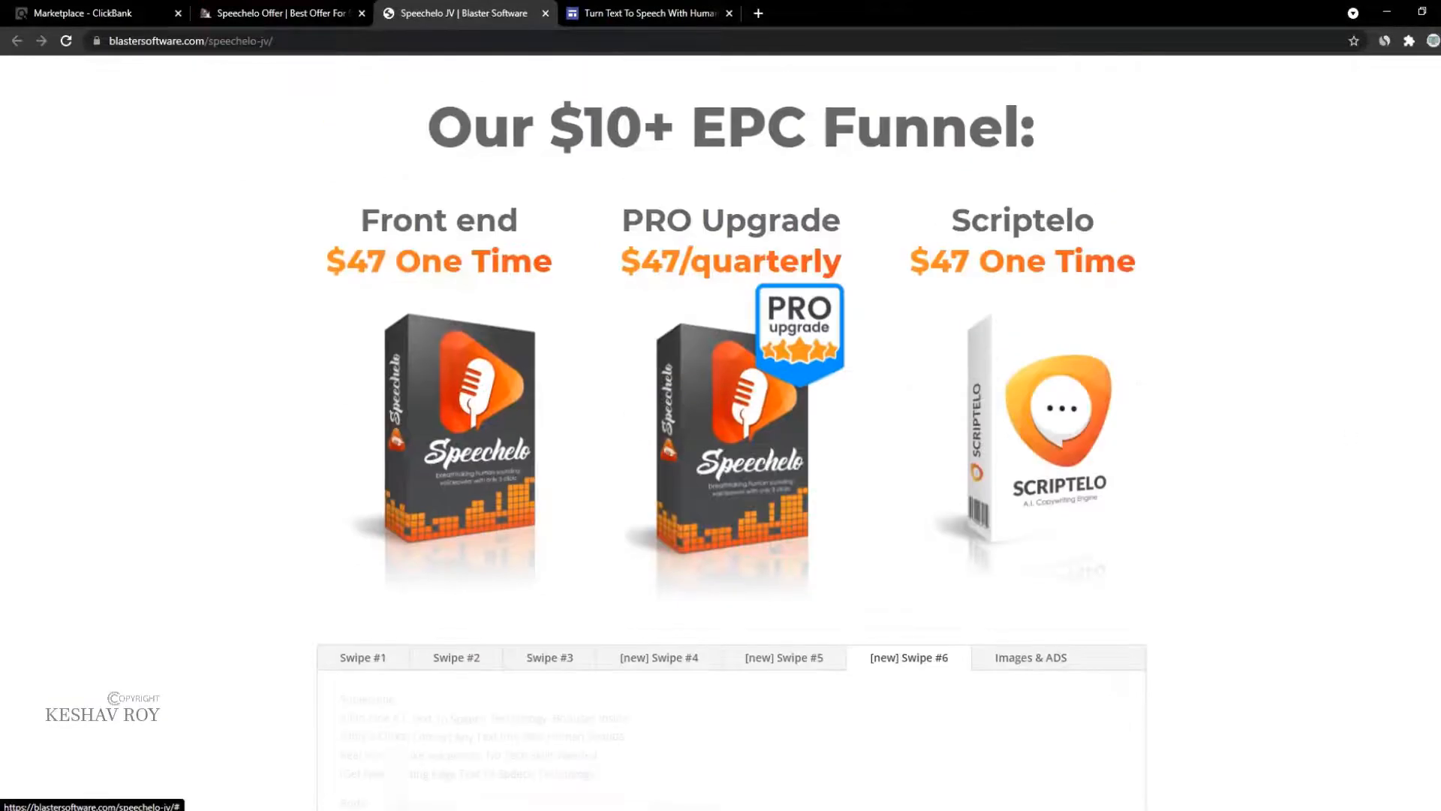
scroll(721, 432, up, 10)
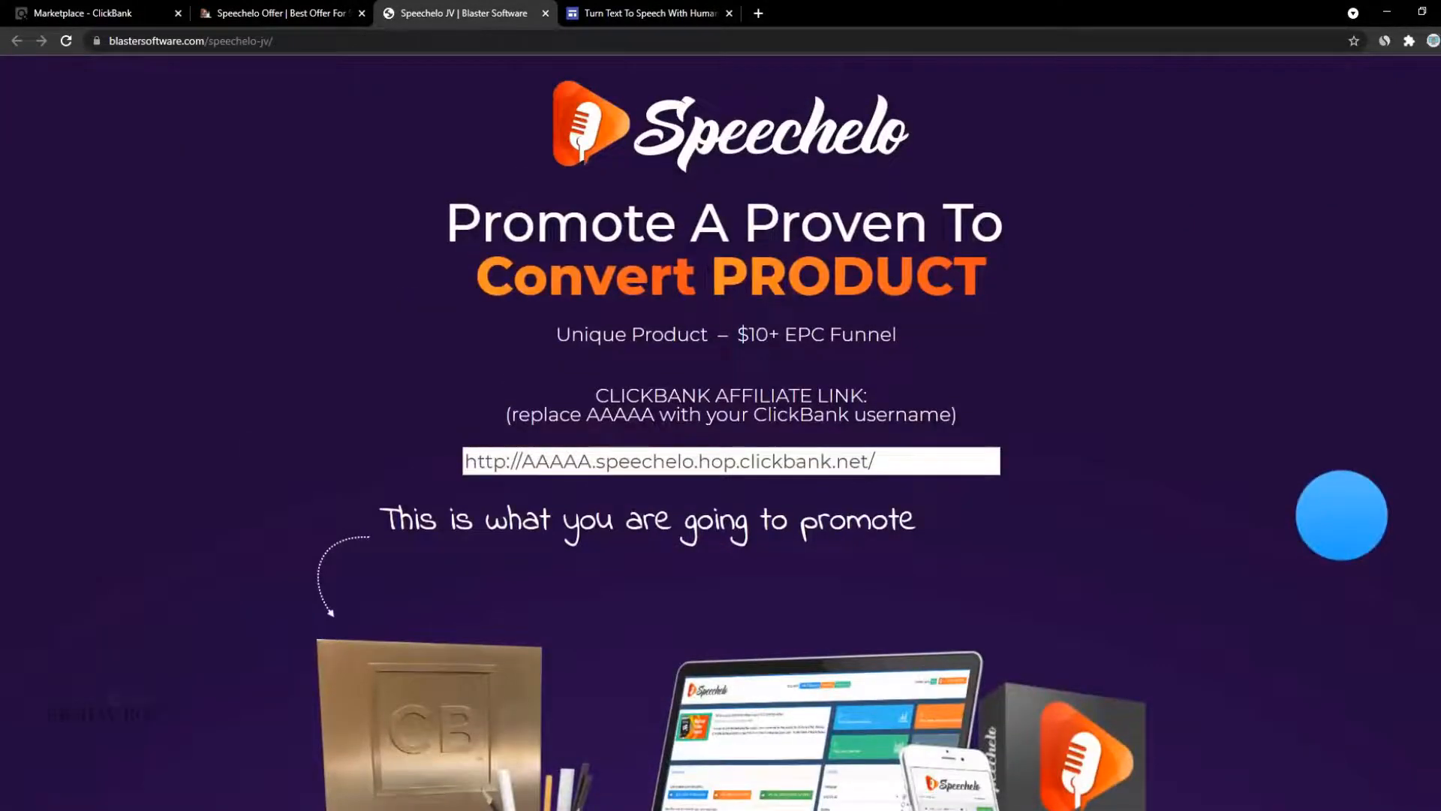
scroll(720, 432, down, 20)
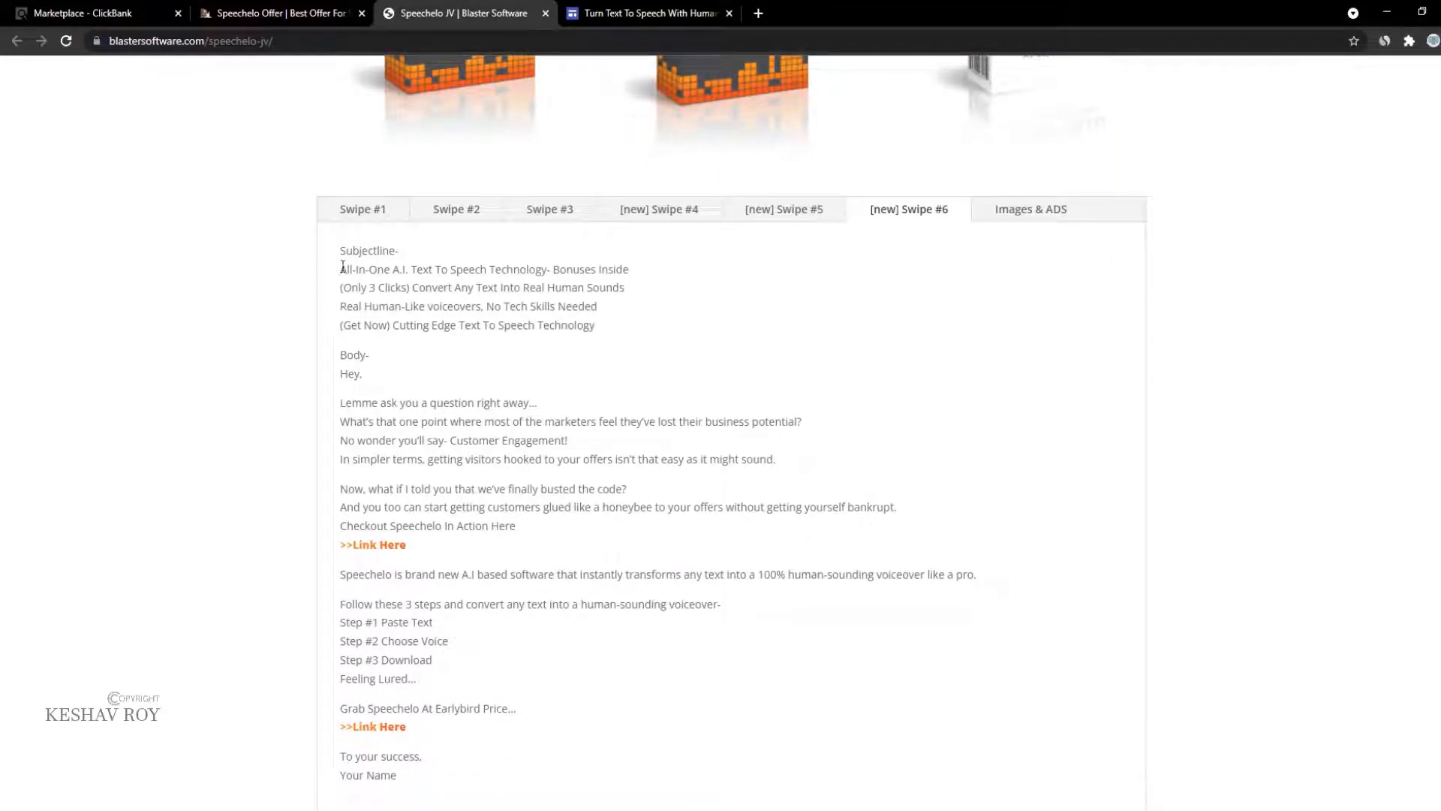
Step: Select the four Swipe #6 subject lines and return to the Google Sites draft
drag(386, 273, 597, 330)
key(ctrl+c)
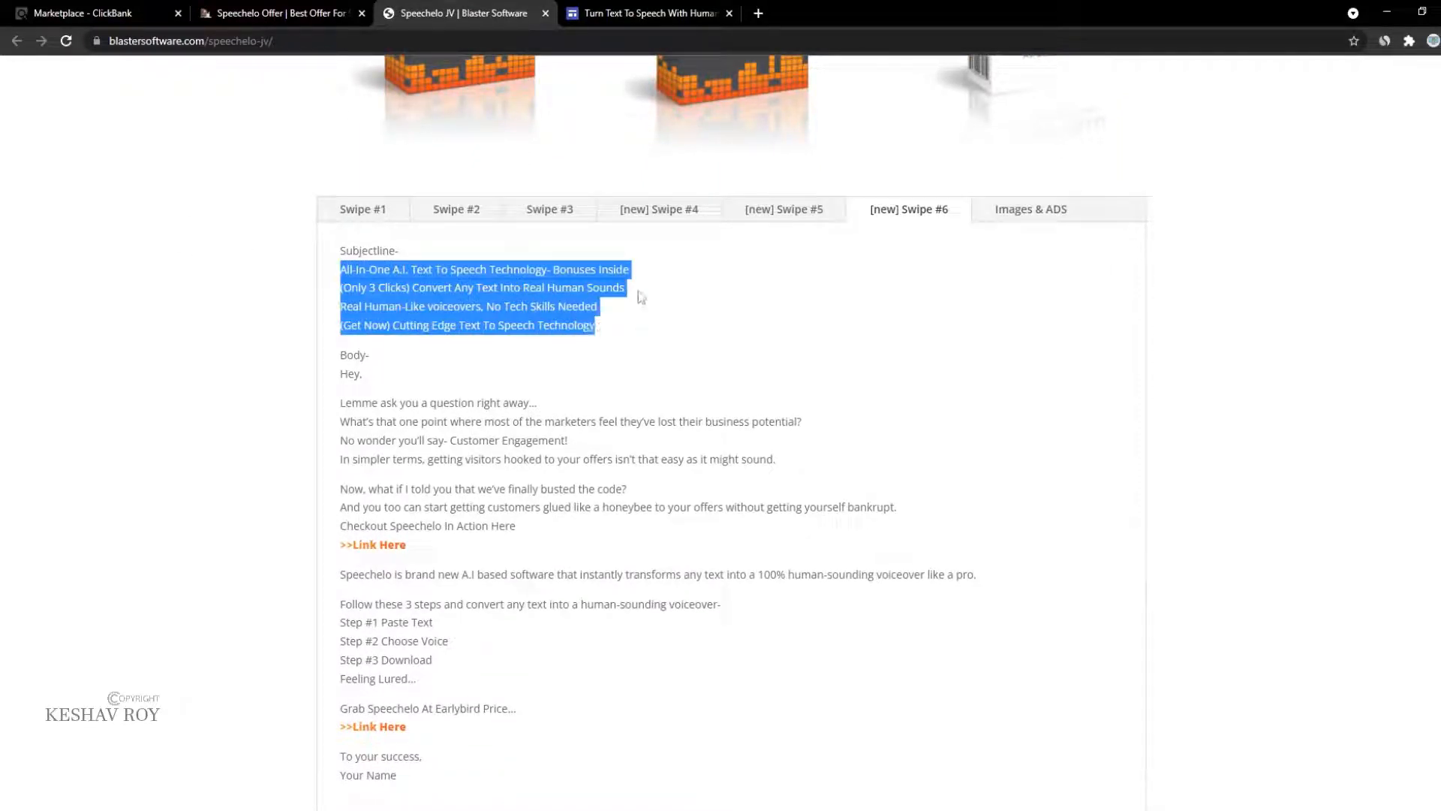
click(569, 10)
scroll(623, 478, down, 6)
scroll(576, 451, up, 2)
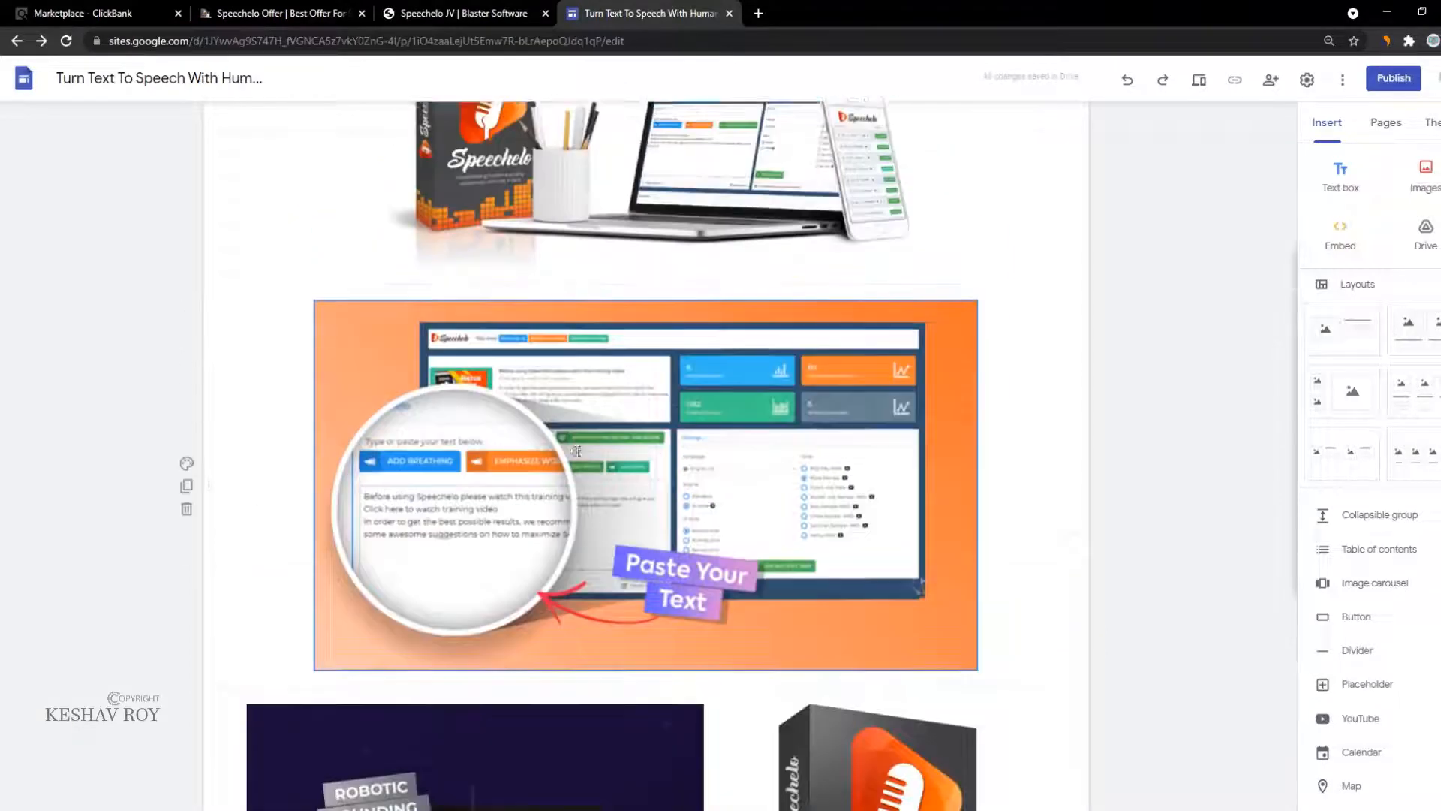
scroll(578, 450, up, 3)
click(398, 371)
drag(398, 372, 450, 379)
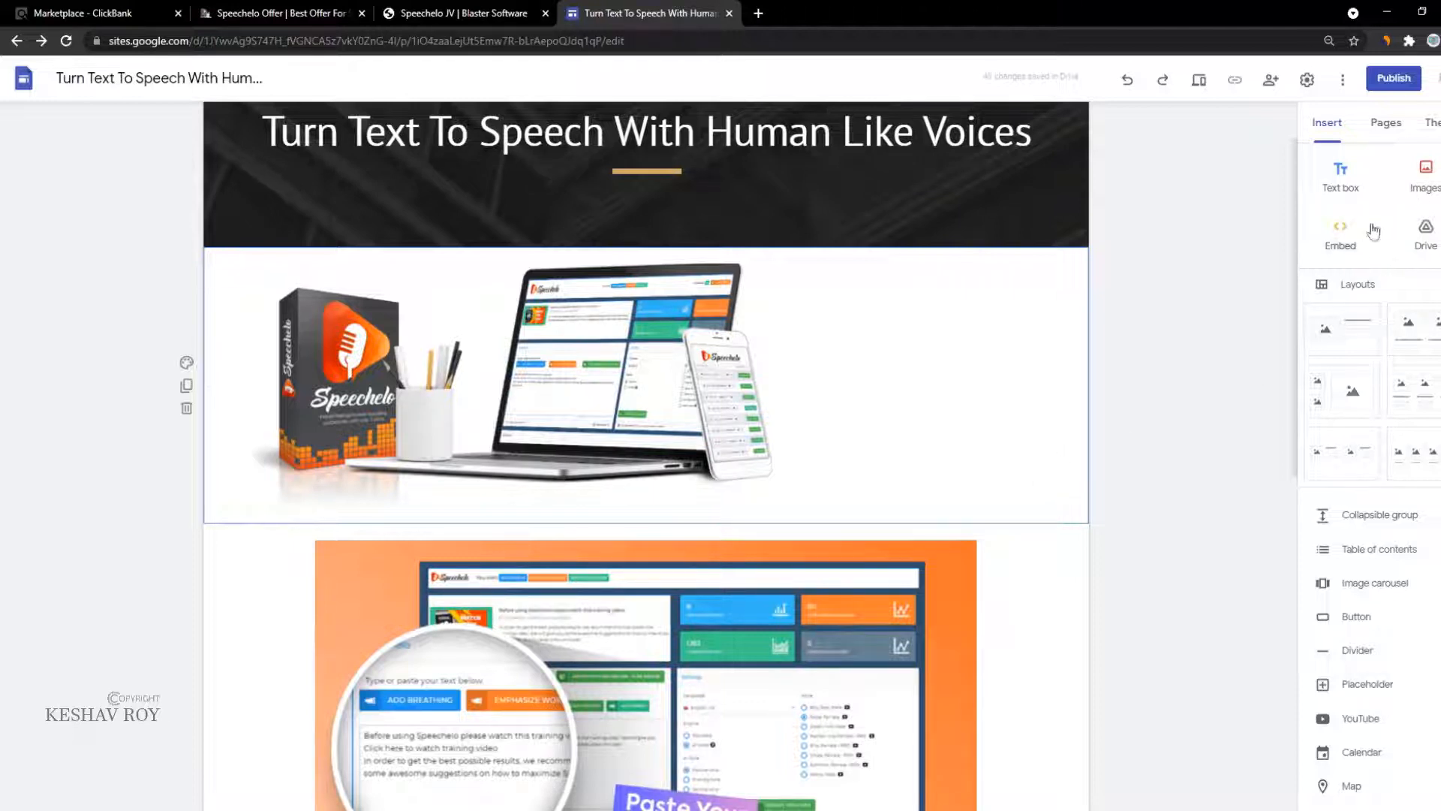
click(1350, 197)
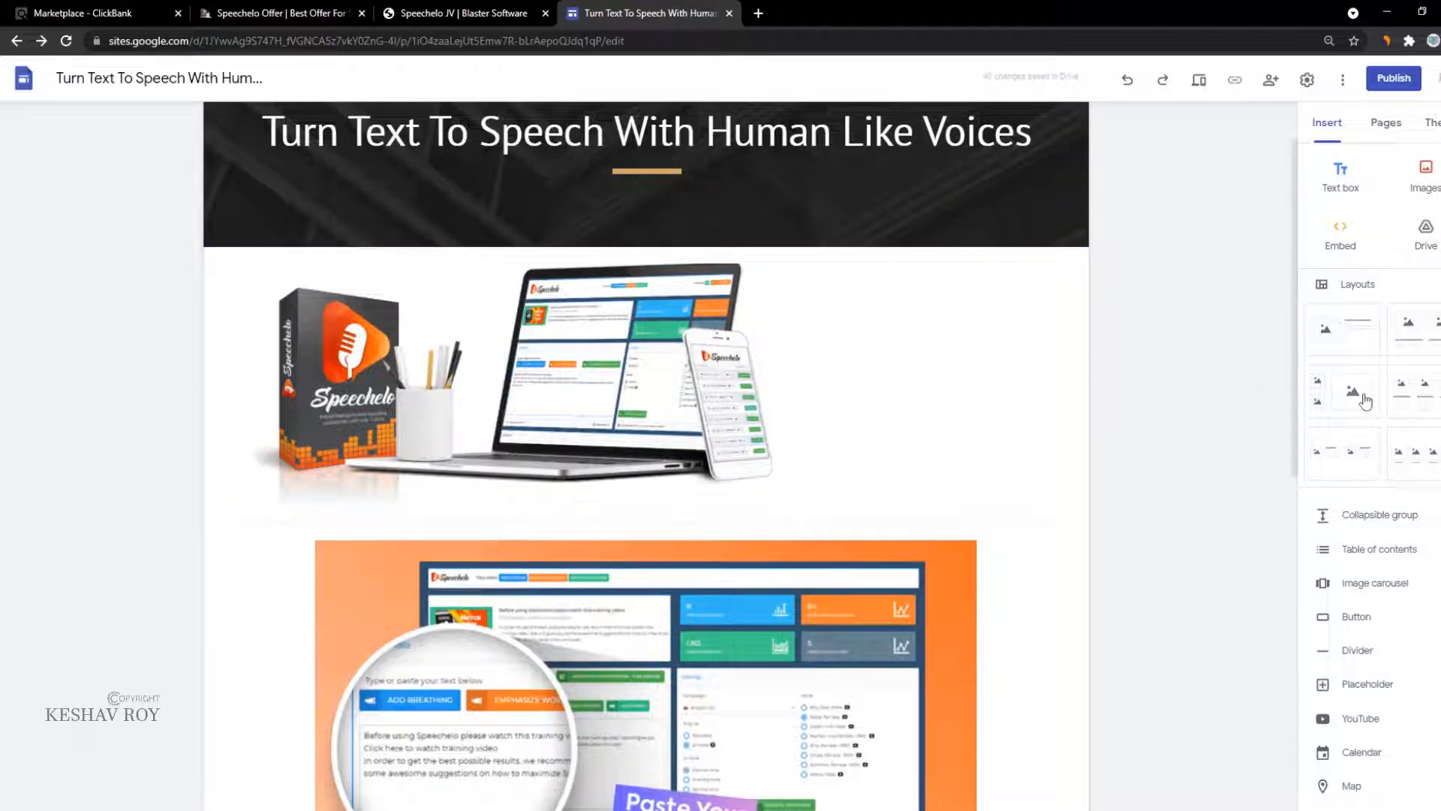
drag(1365, 402, 556, 404)
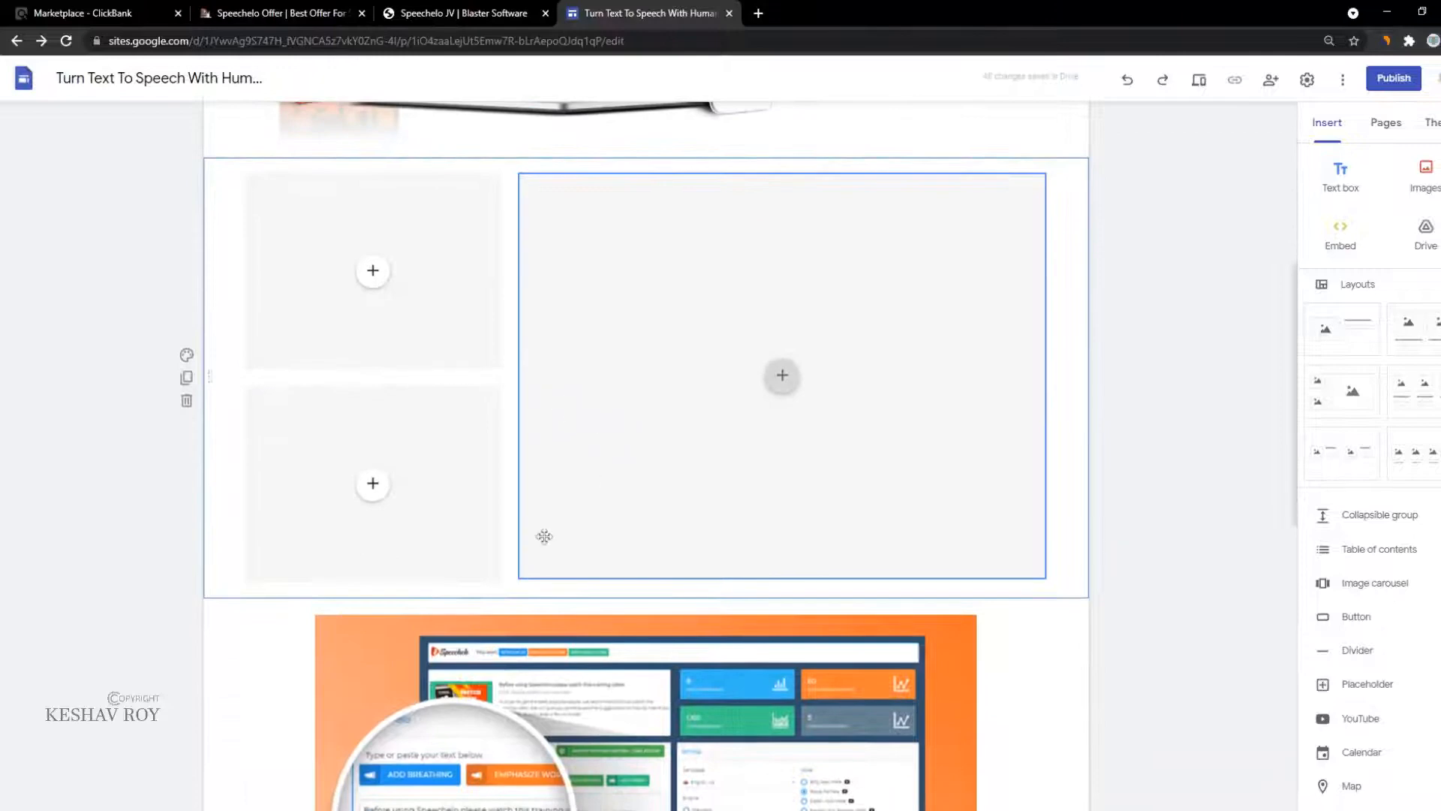
drag(572, 699, 681, 346)
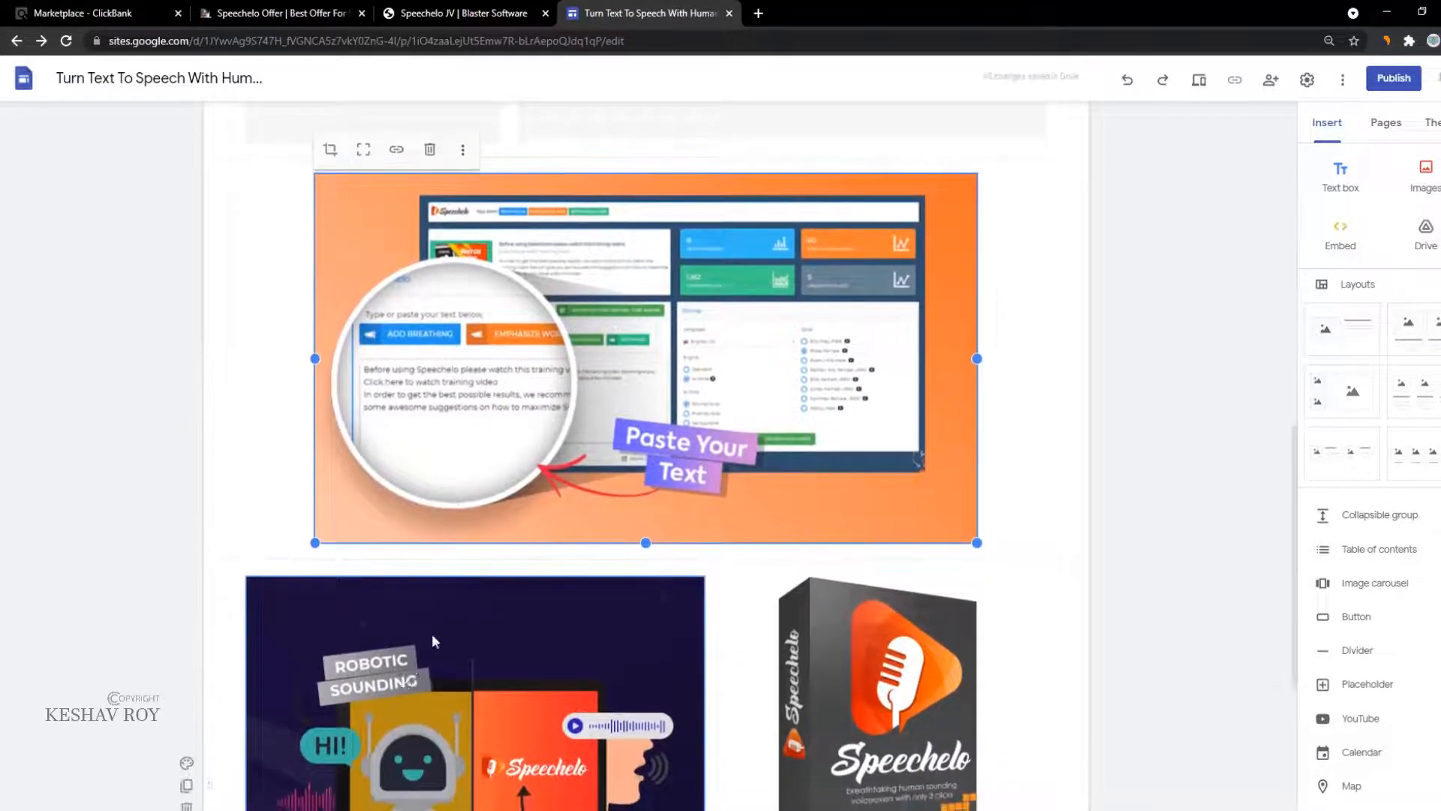
drag(431, 634, 610, 429)
scroll(697, 471, down, 5)
scroll(855, 582, down, 5)
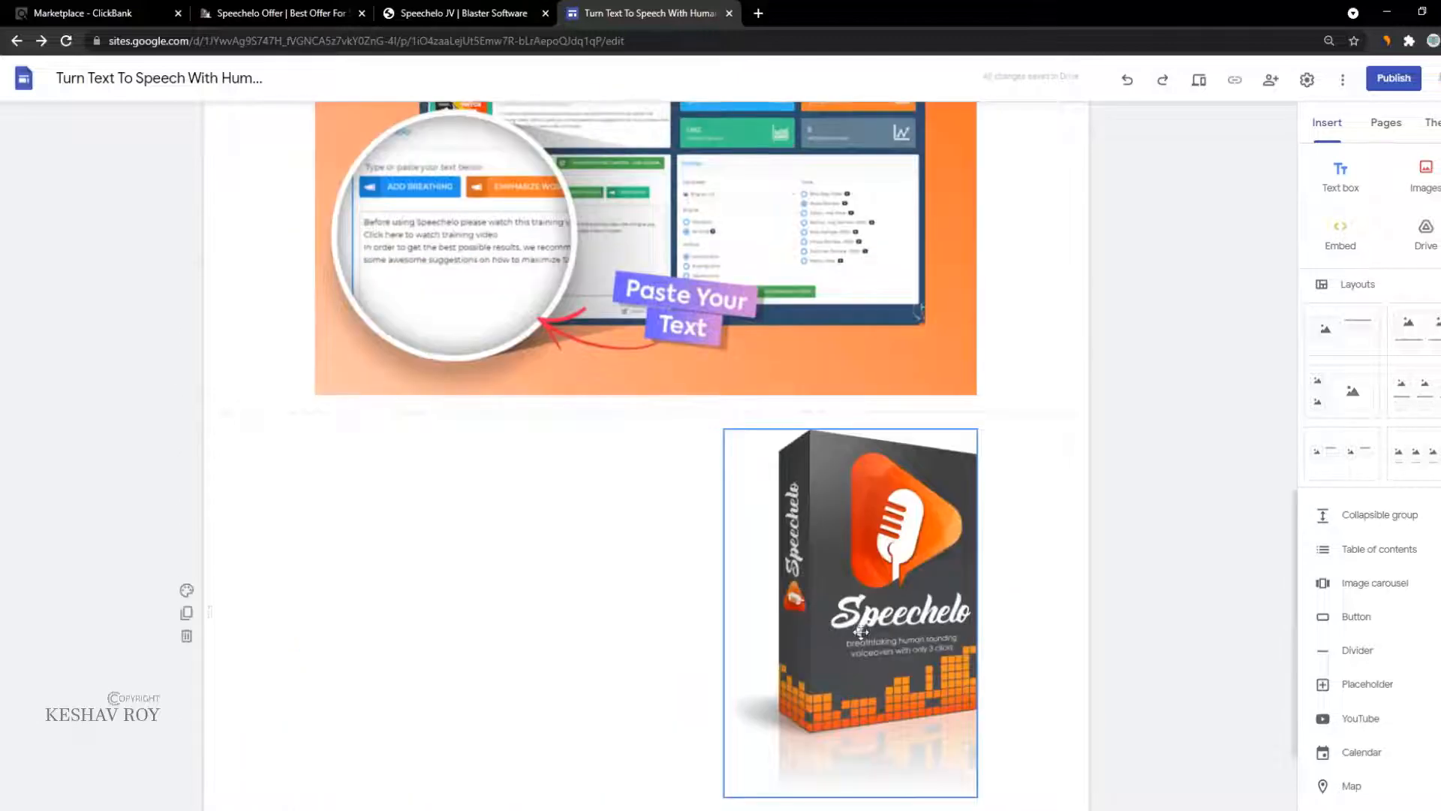
drag(825, 632, 342, 454)
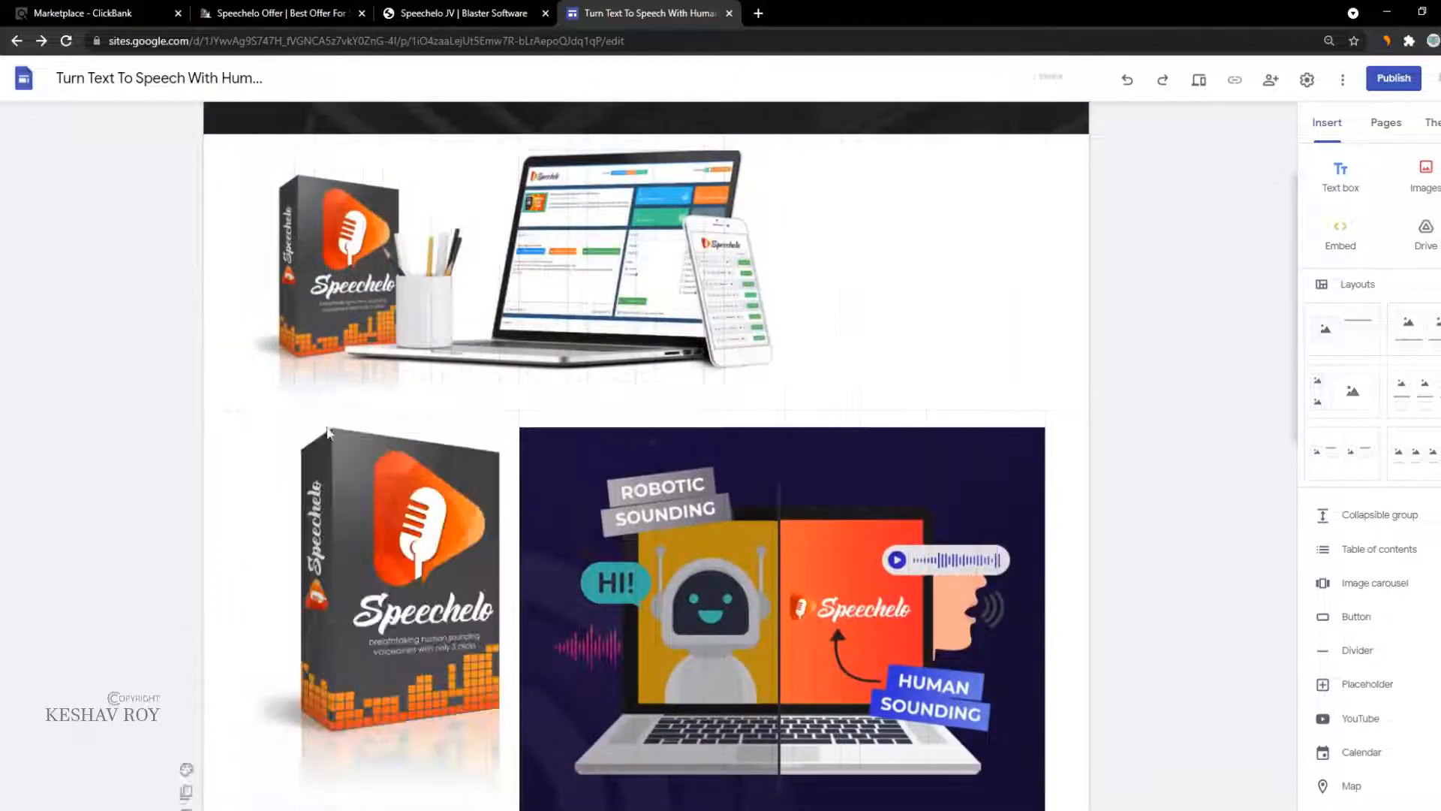
scroll(357, 364, down, 5)
scroll(356, 364, up, 1)
scroll(454, 354, down, 2)
click(373, 435)
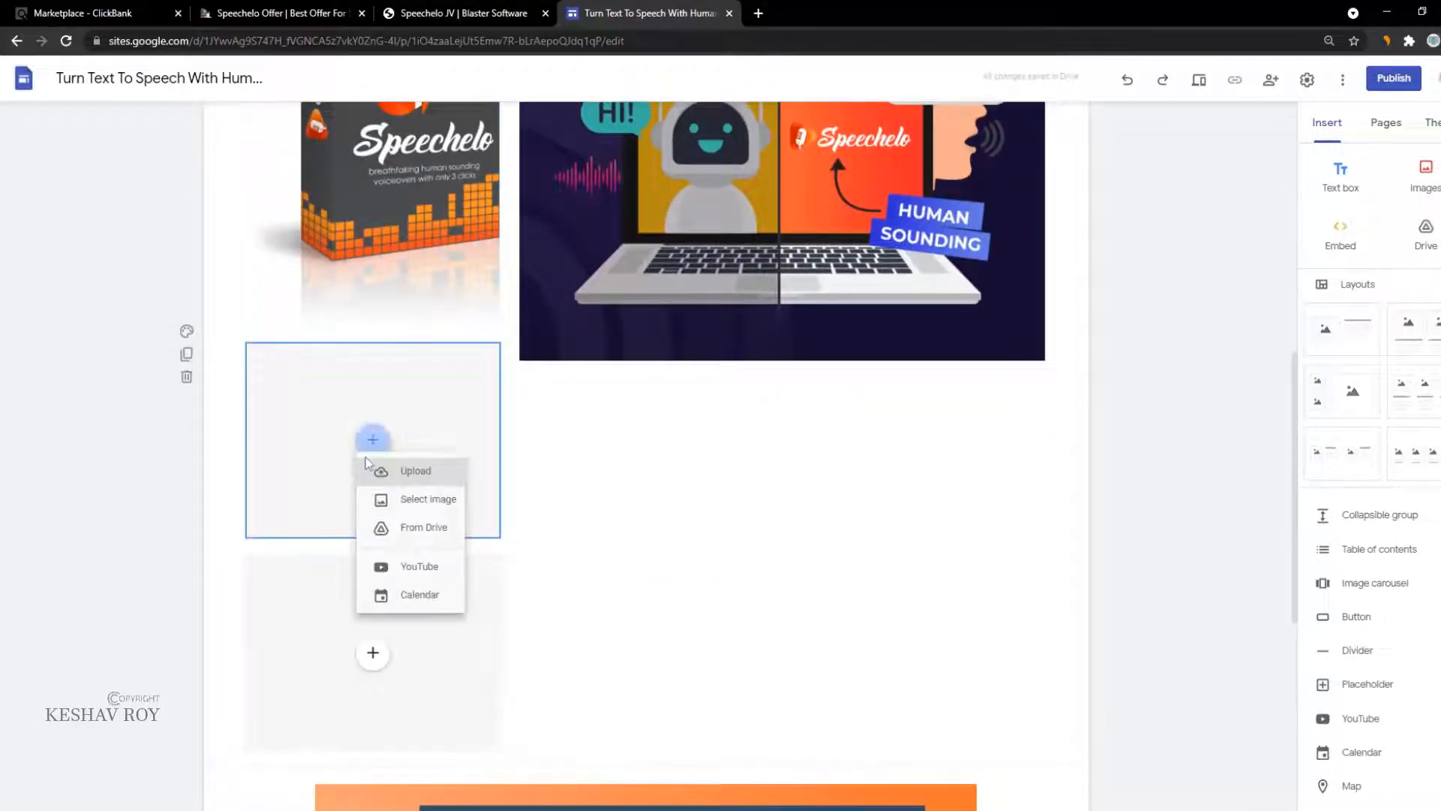
click(595, 470)
click(582, 463)
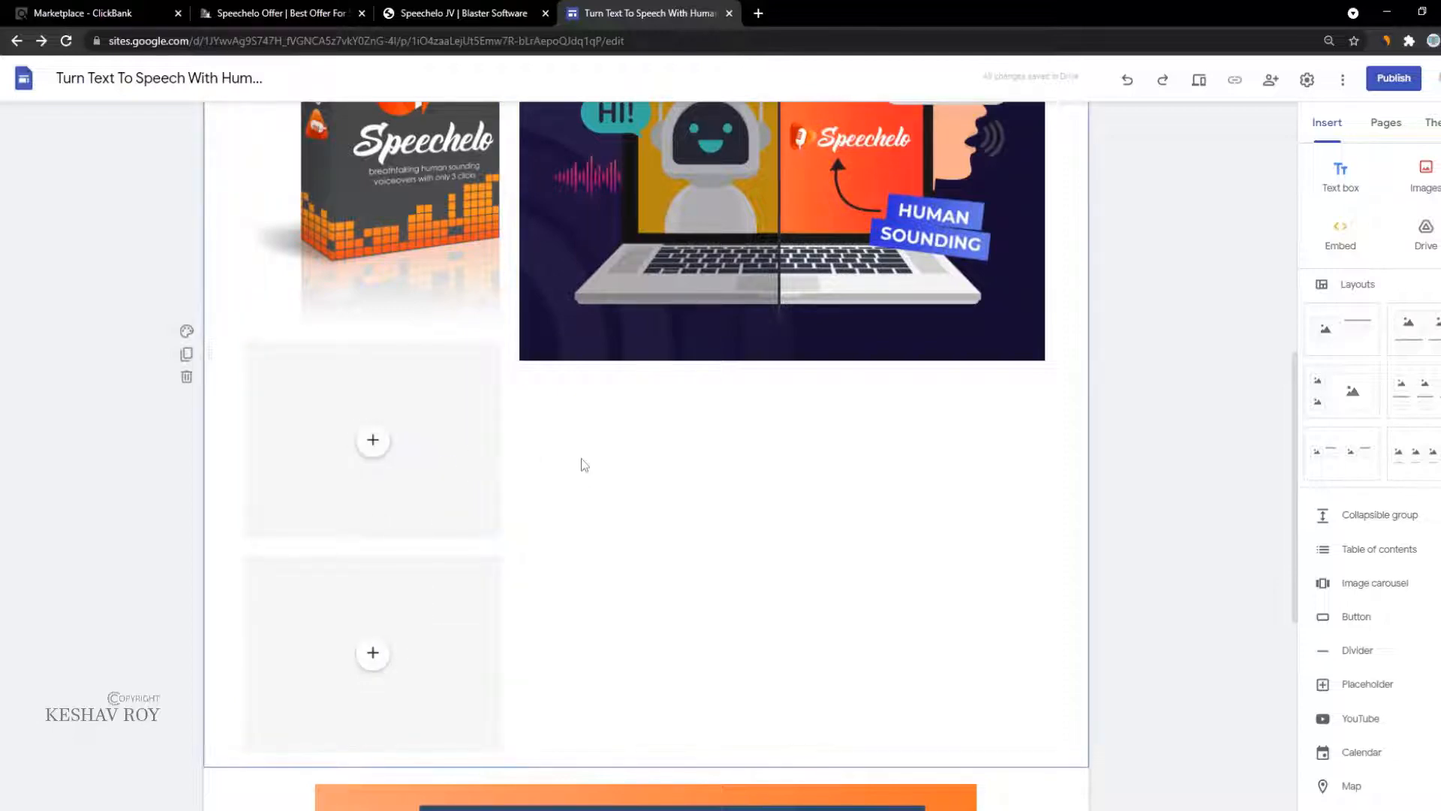
click(331, 403)
key(ctrl+z)
key(ctrl+z)
scroll(529, 387, down, 1)
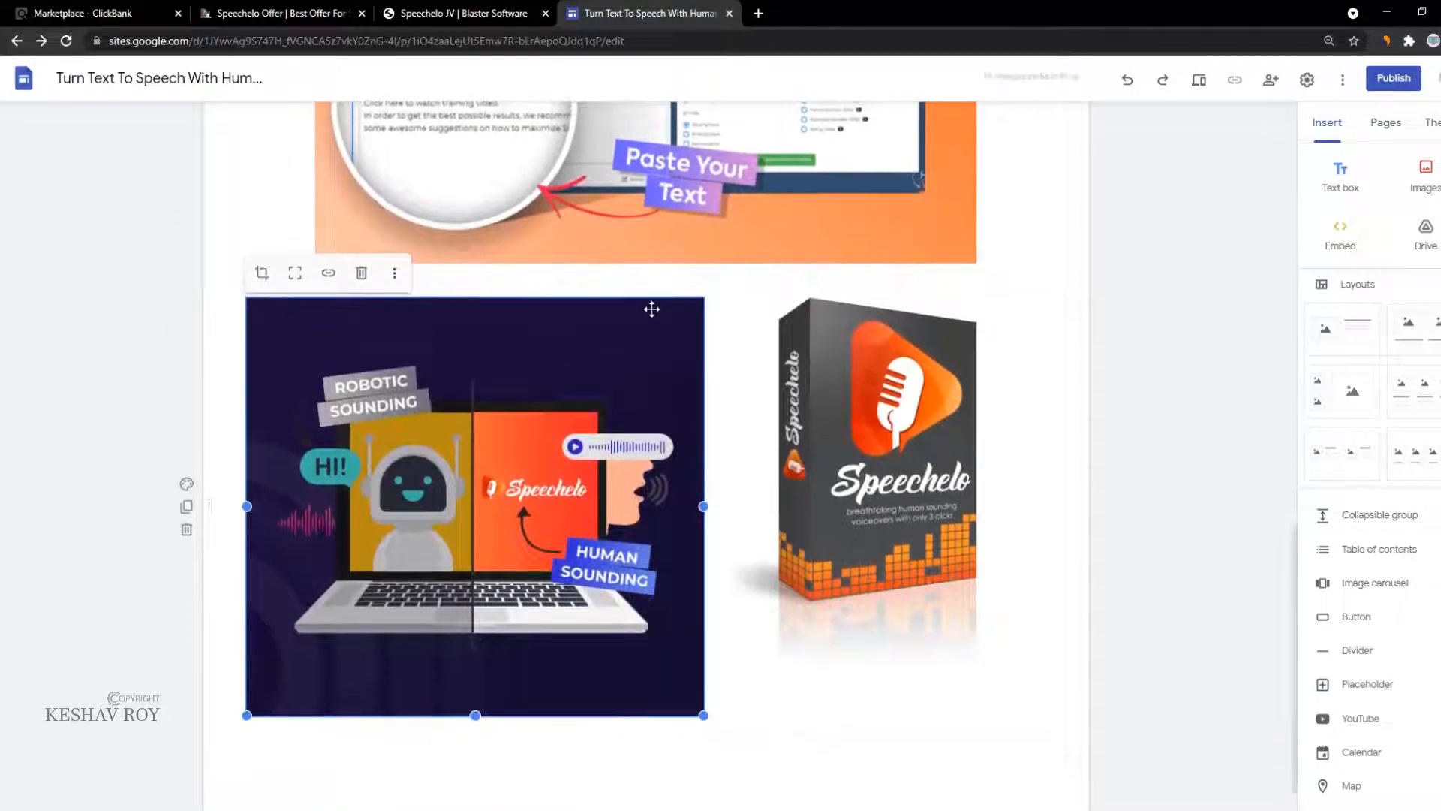
scroll(645, 312, up, 8)
scroll(375, 323, up, 3)
key(ctrl+z)
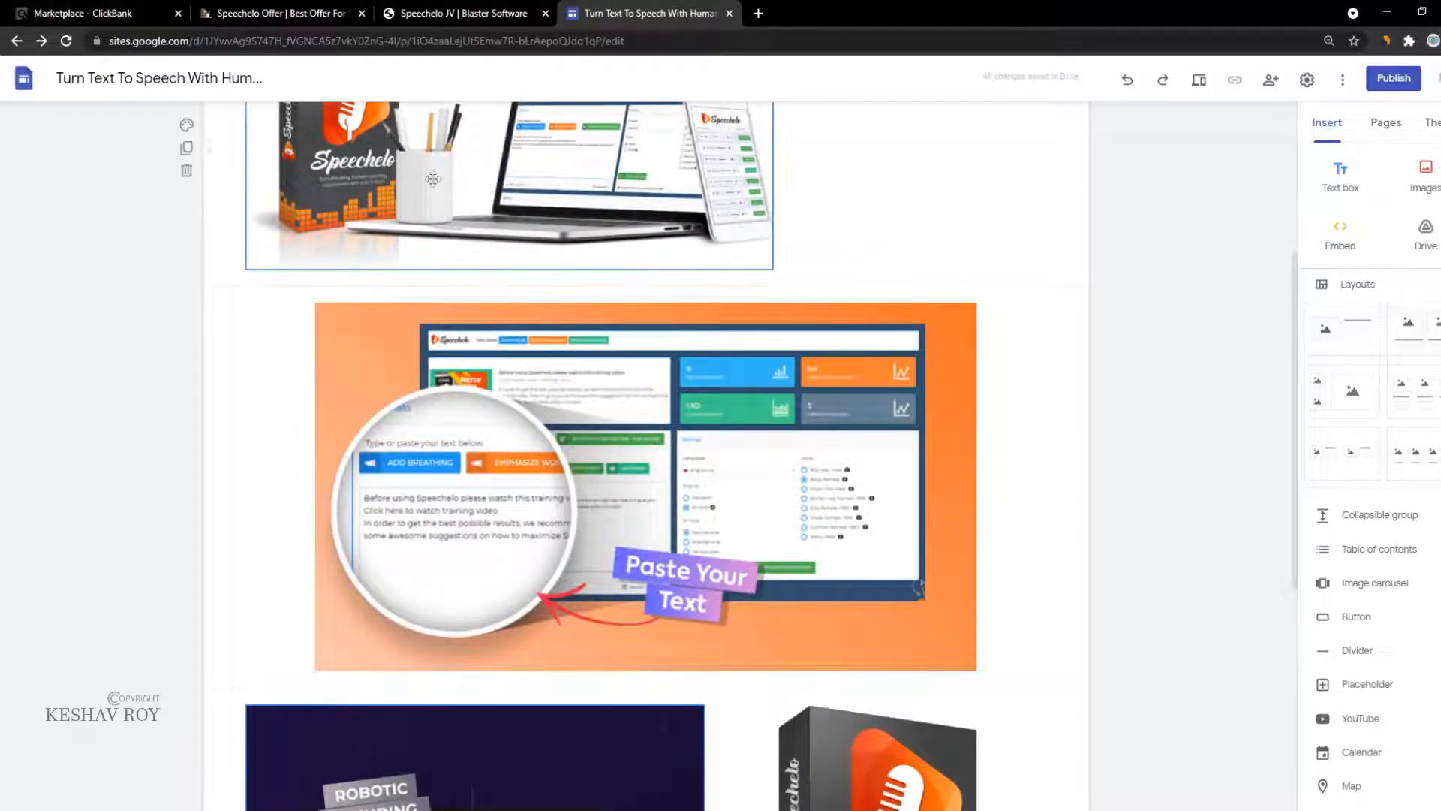
Step: Paste the four subject lines into a new text box and give them the Title style
click(1341, 178)
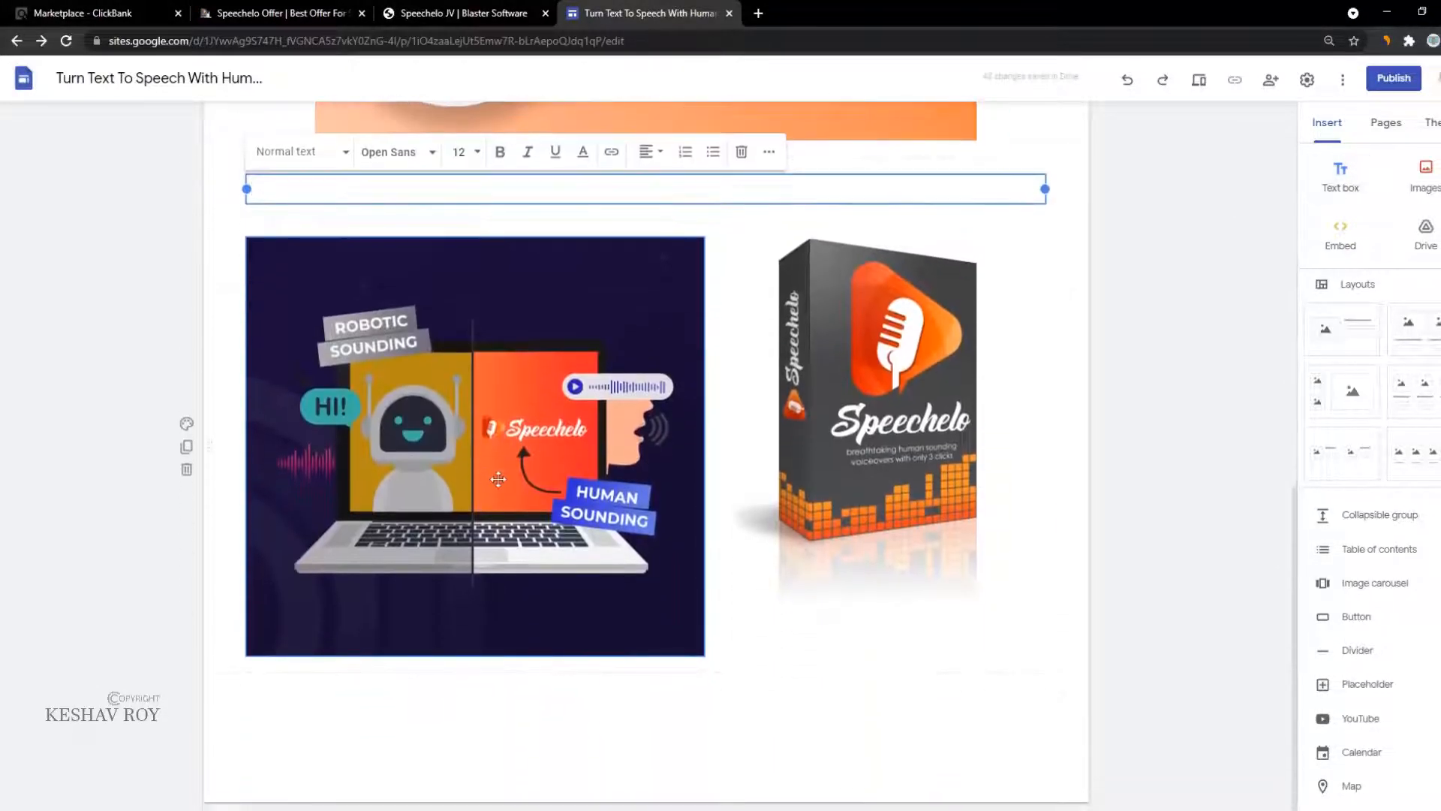
key(ctrl+v)
key(ctrl+a)
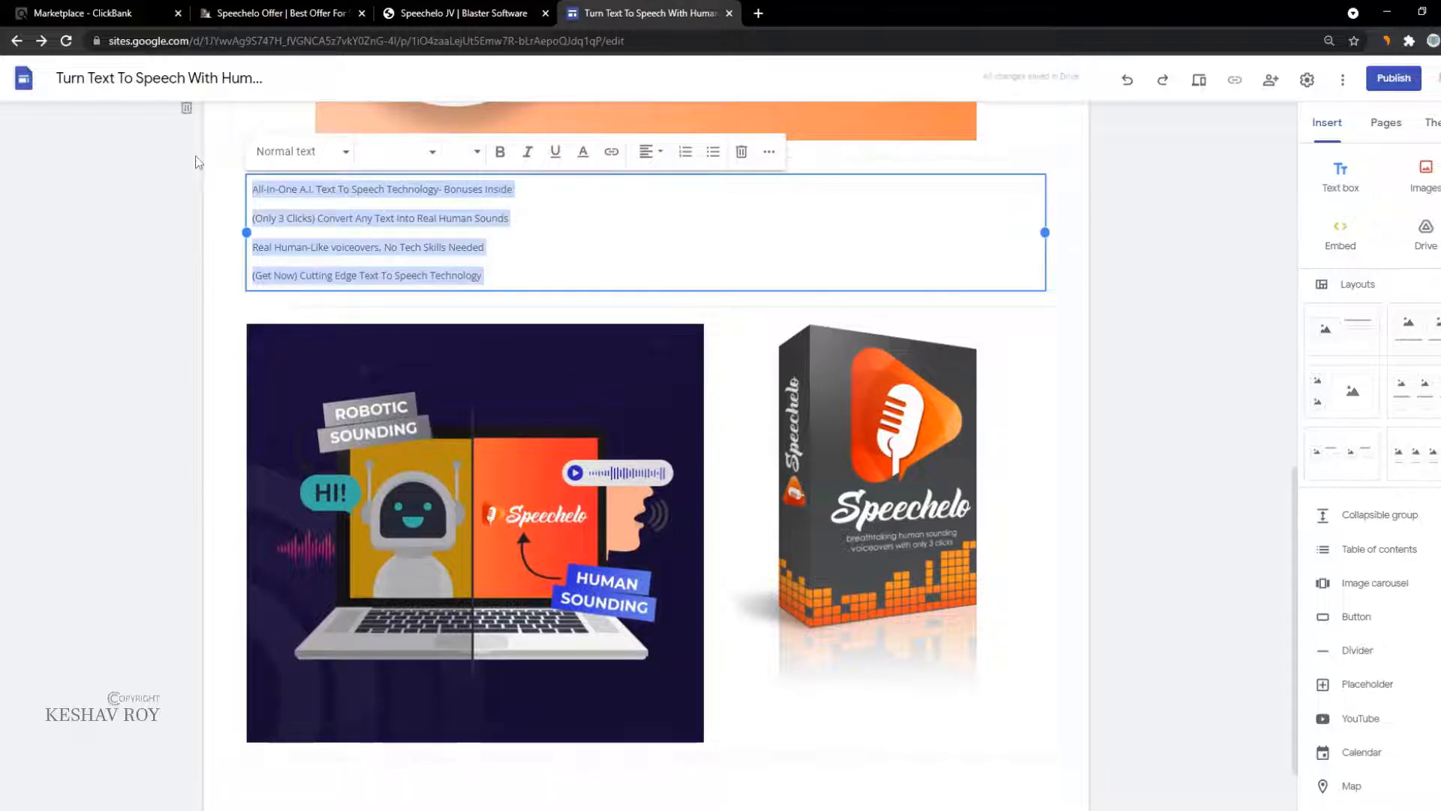
click(328, 154)
click(271, 225)
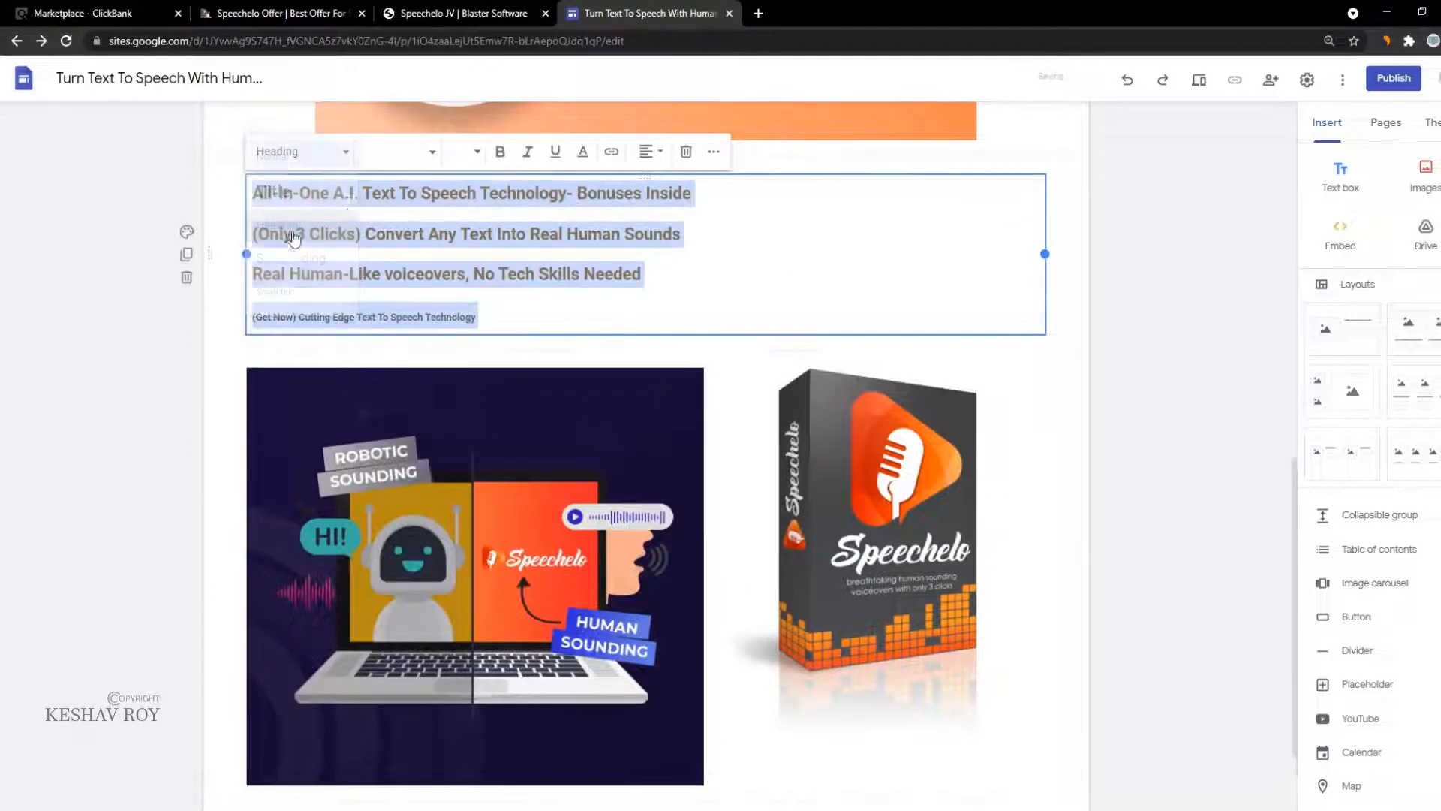
click(300, 155)
click(283, 257)
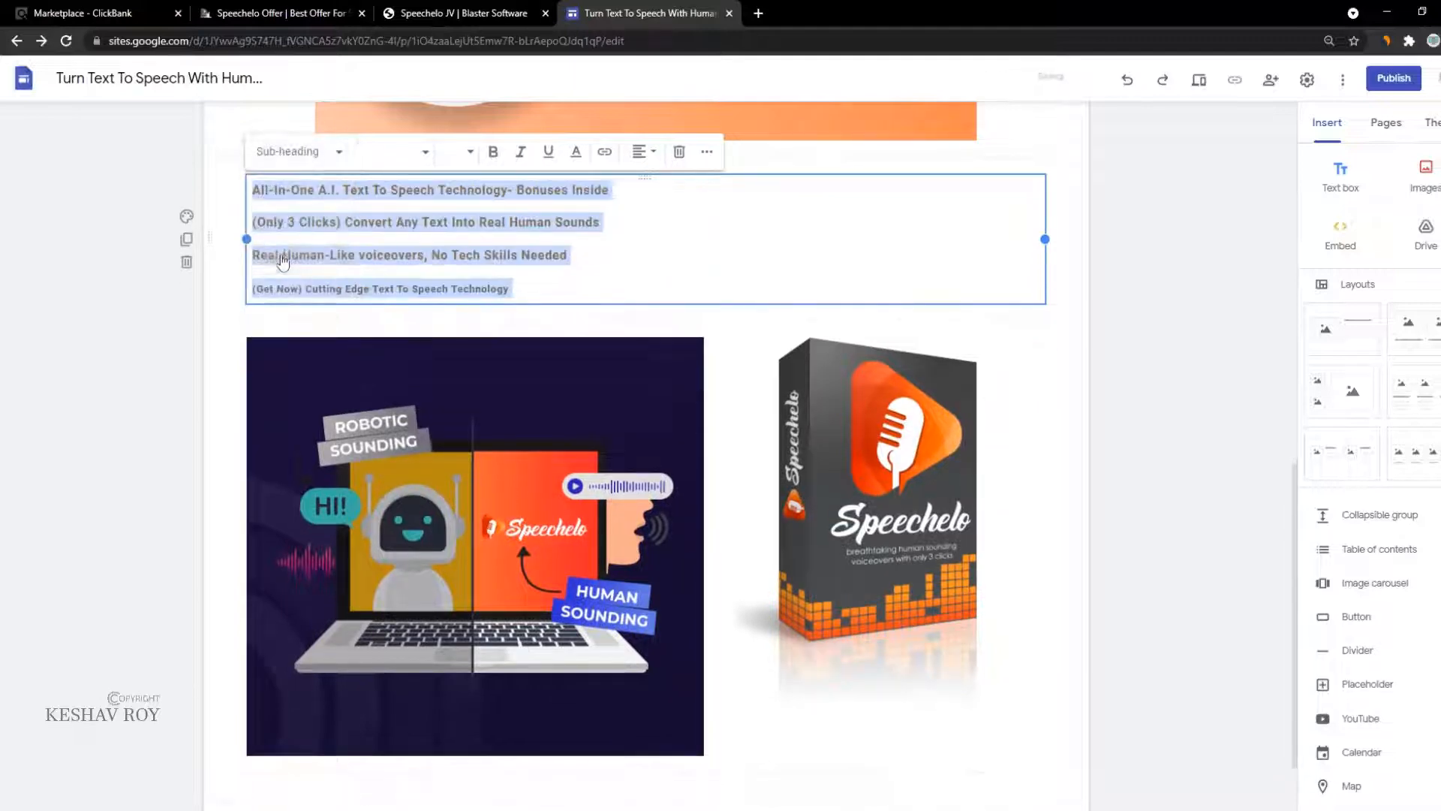
click(304, 157)
click(300, 200)
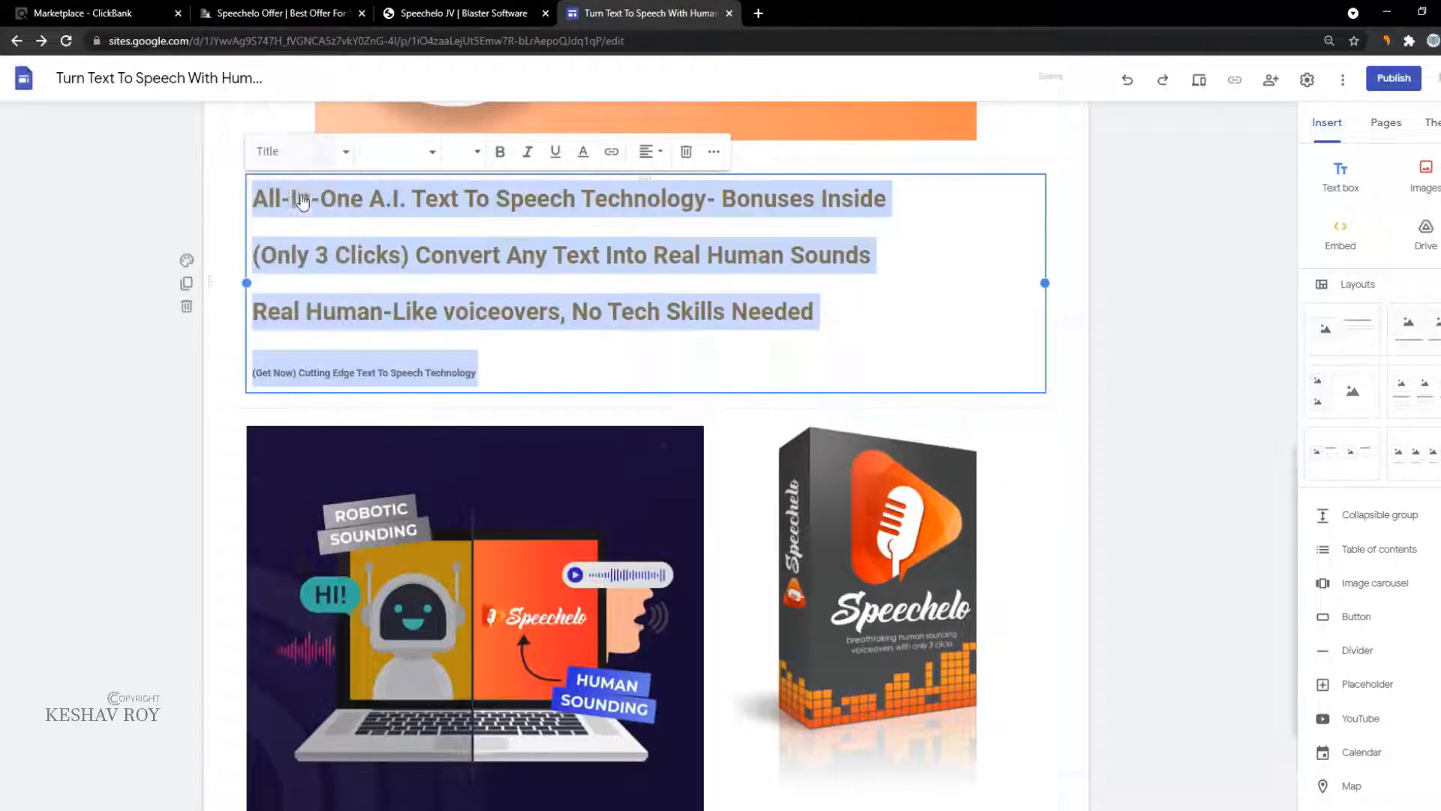
click(349, 372)
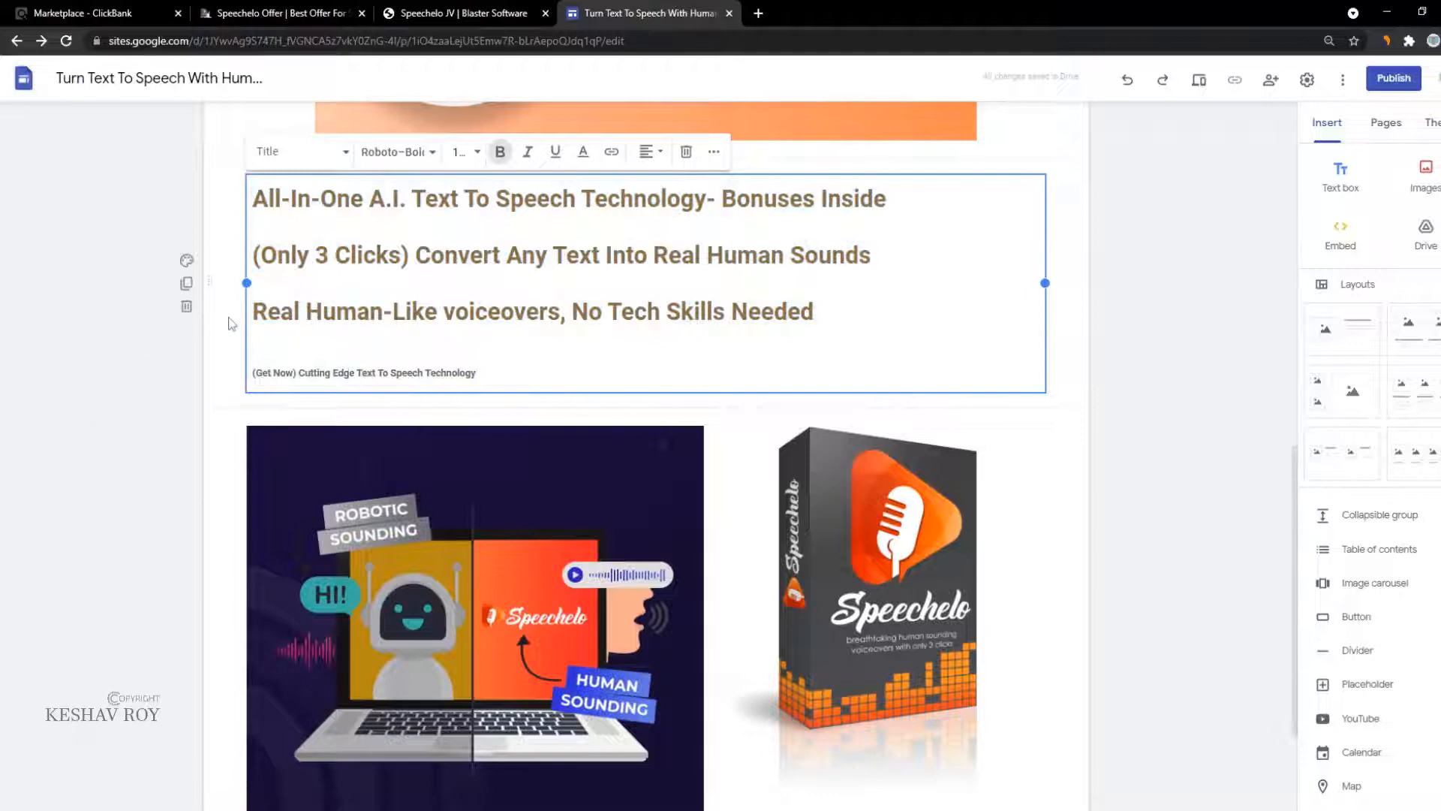
Step: Move the subject-line section up, directly beneath the page banner
drag(211, 301, 785, 418)
click(473, 713)
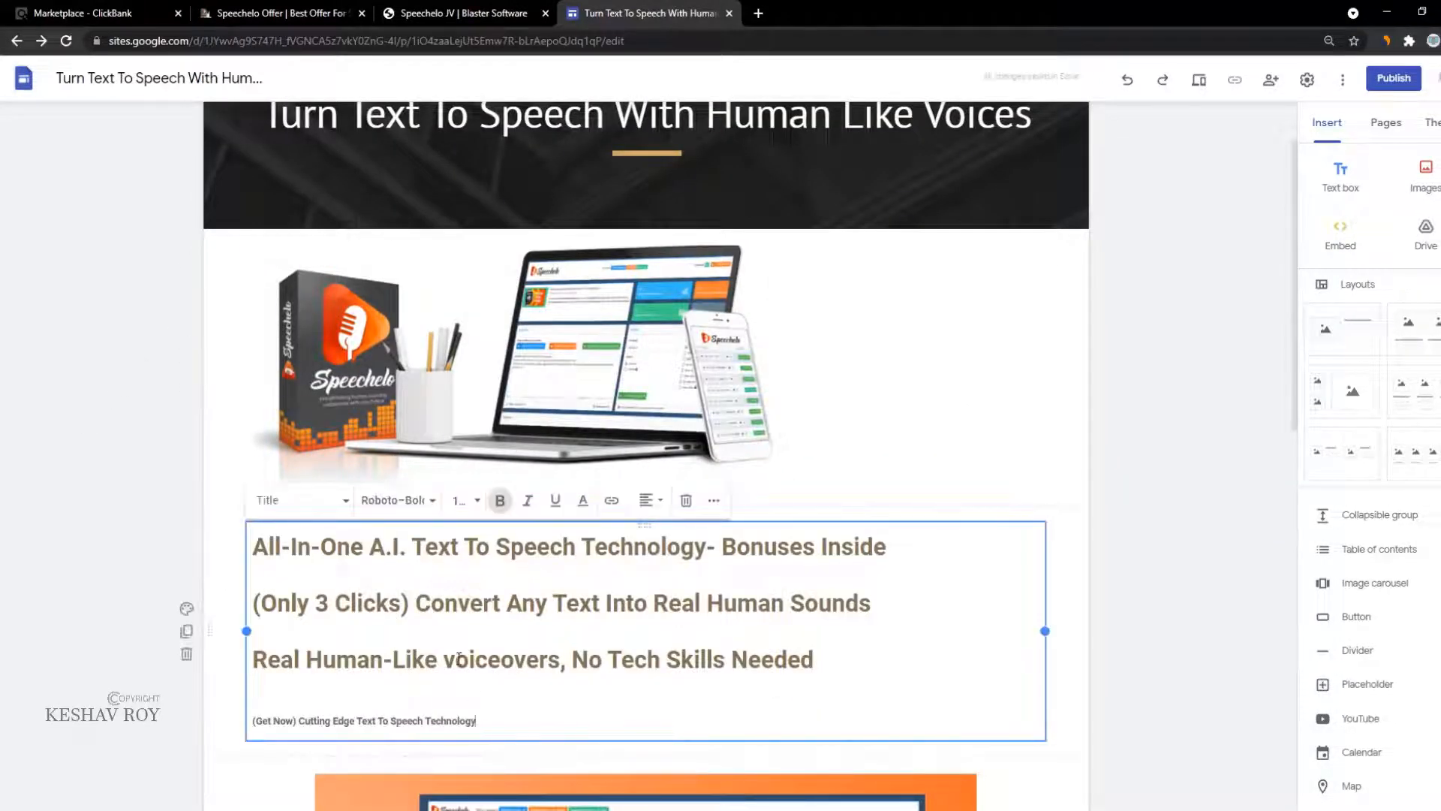
drag(208, 625, 228, 244)
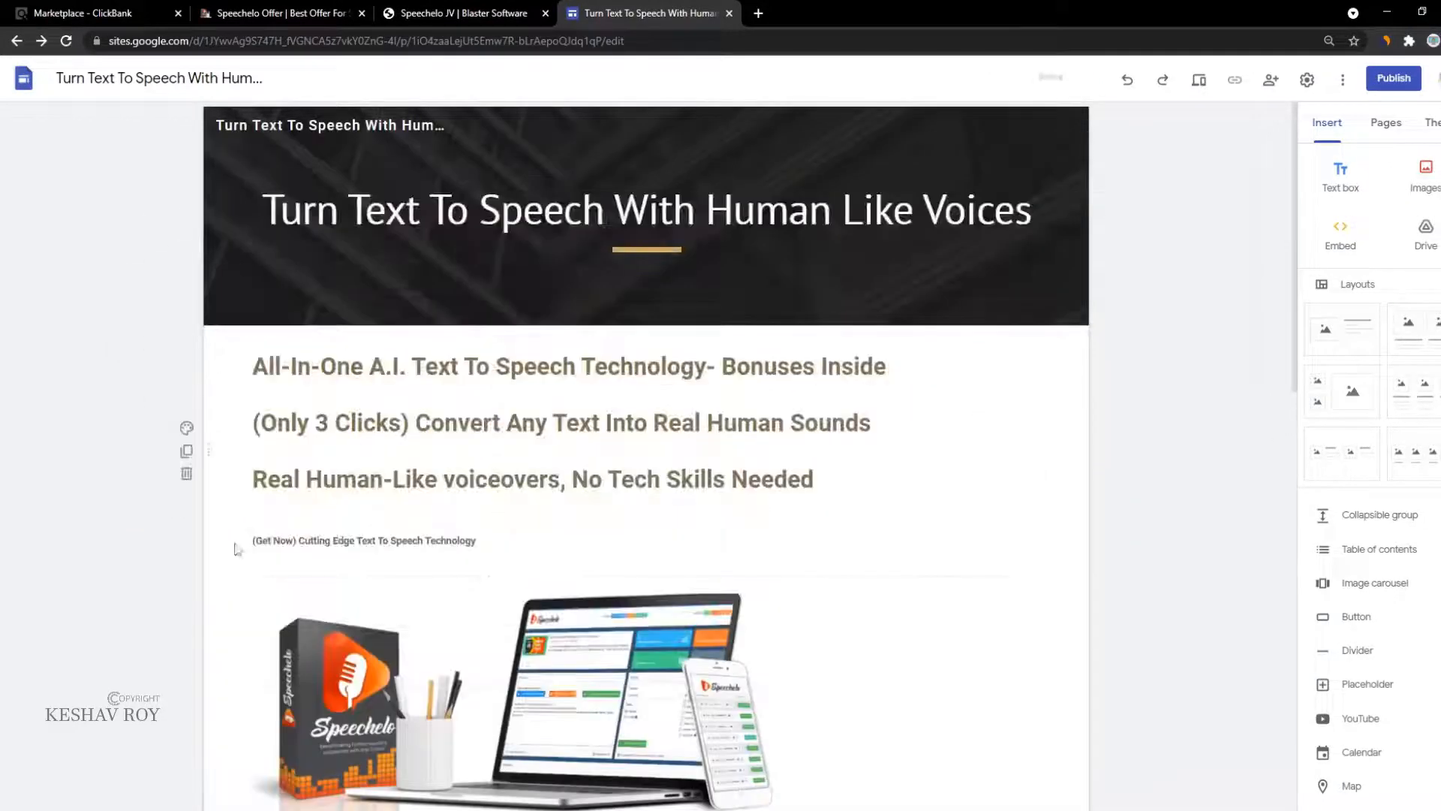
Step: Change the headline text font to PT Sans, replacing a trial of Impact
click(389, 427)
key(ctrl+a)
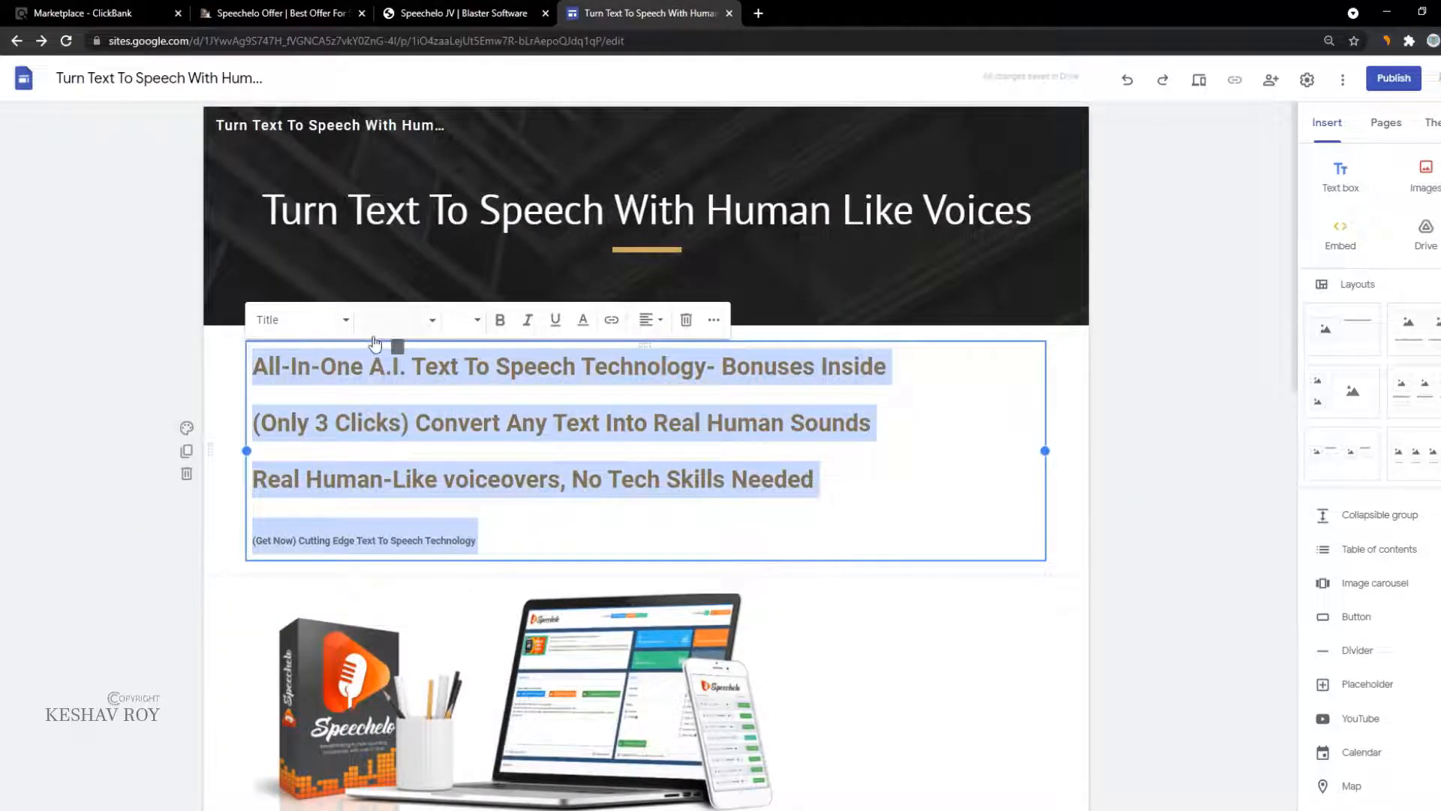
click(394, 320)
mouse_move(439, 479)
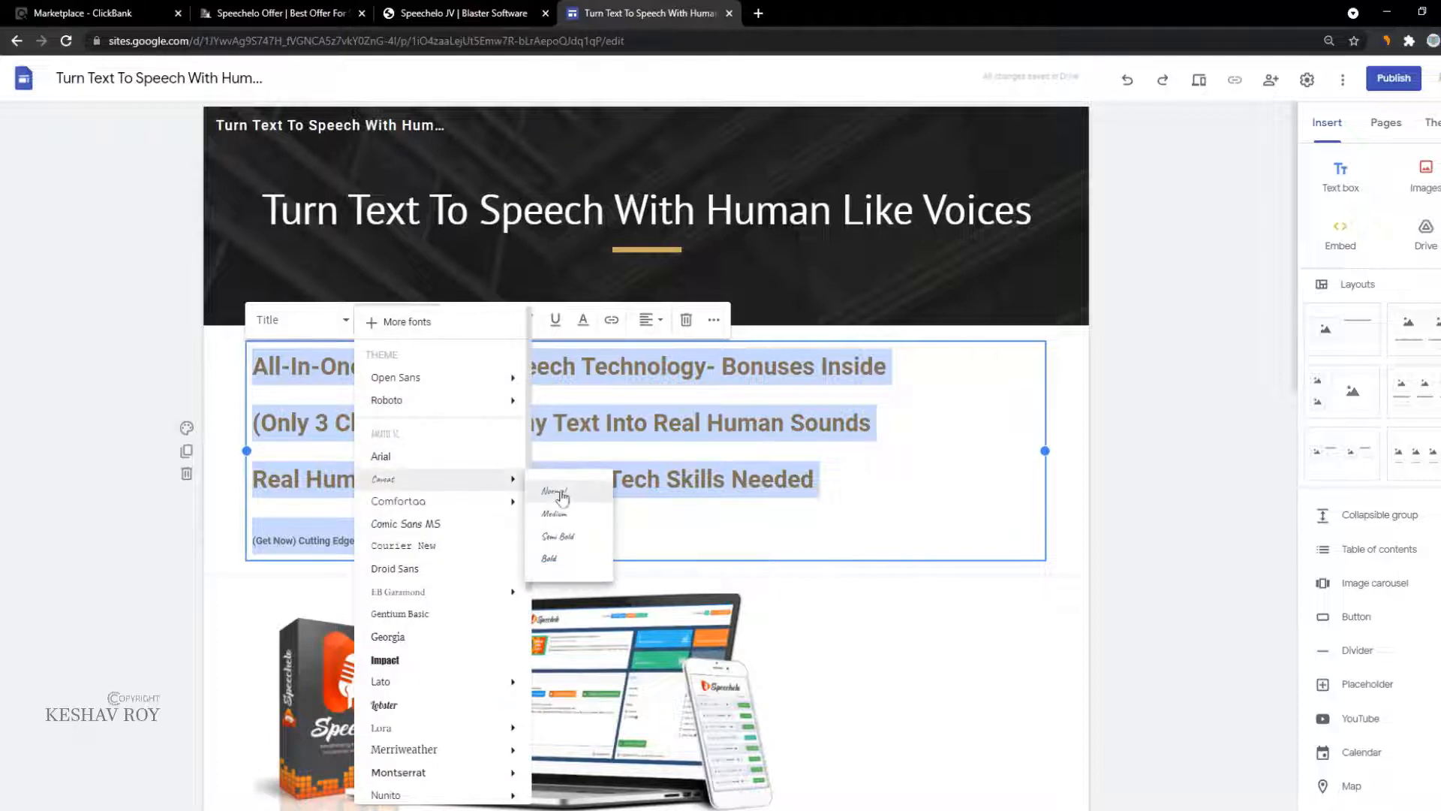
click(464, 661)
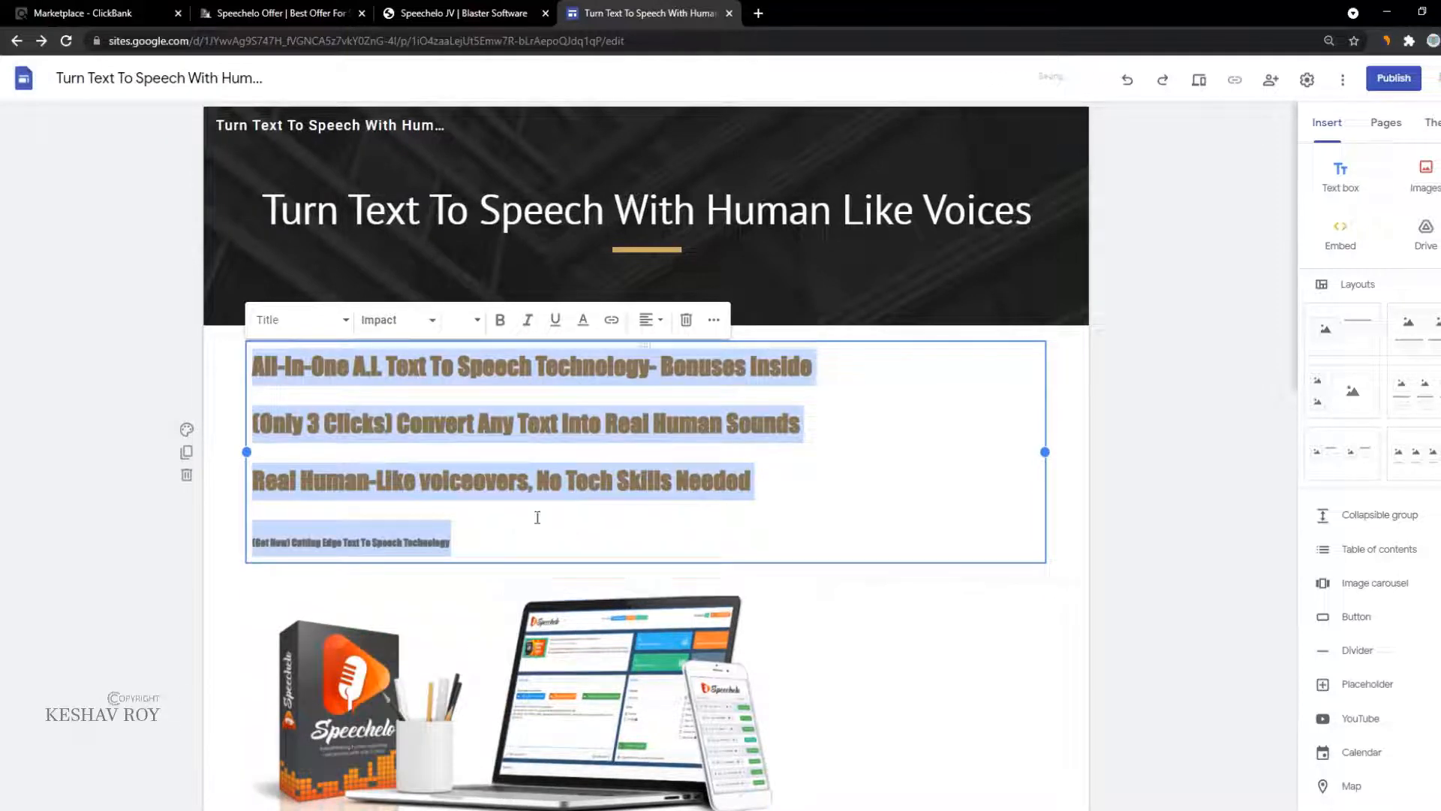
click(395, 320)
scroll(418, 667, down, 5)
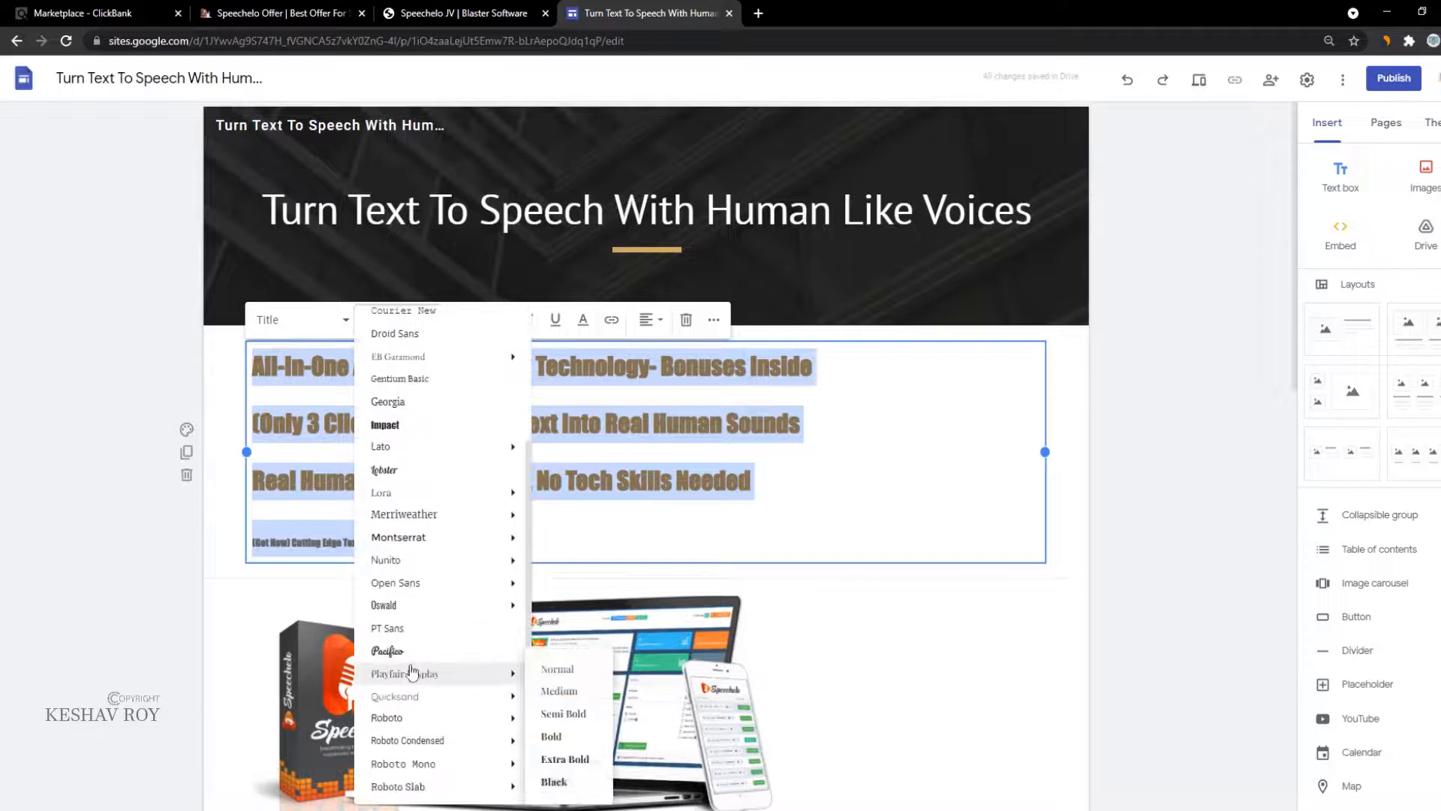
click(424, 631)
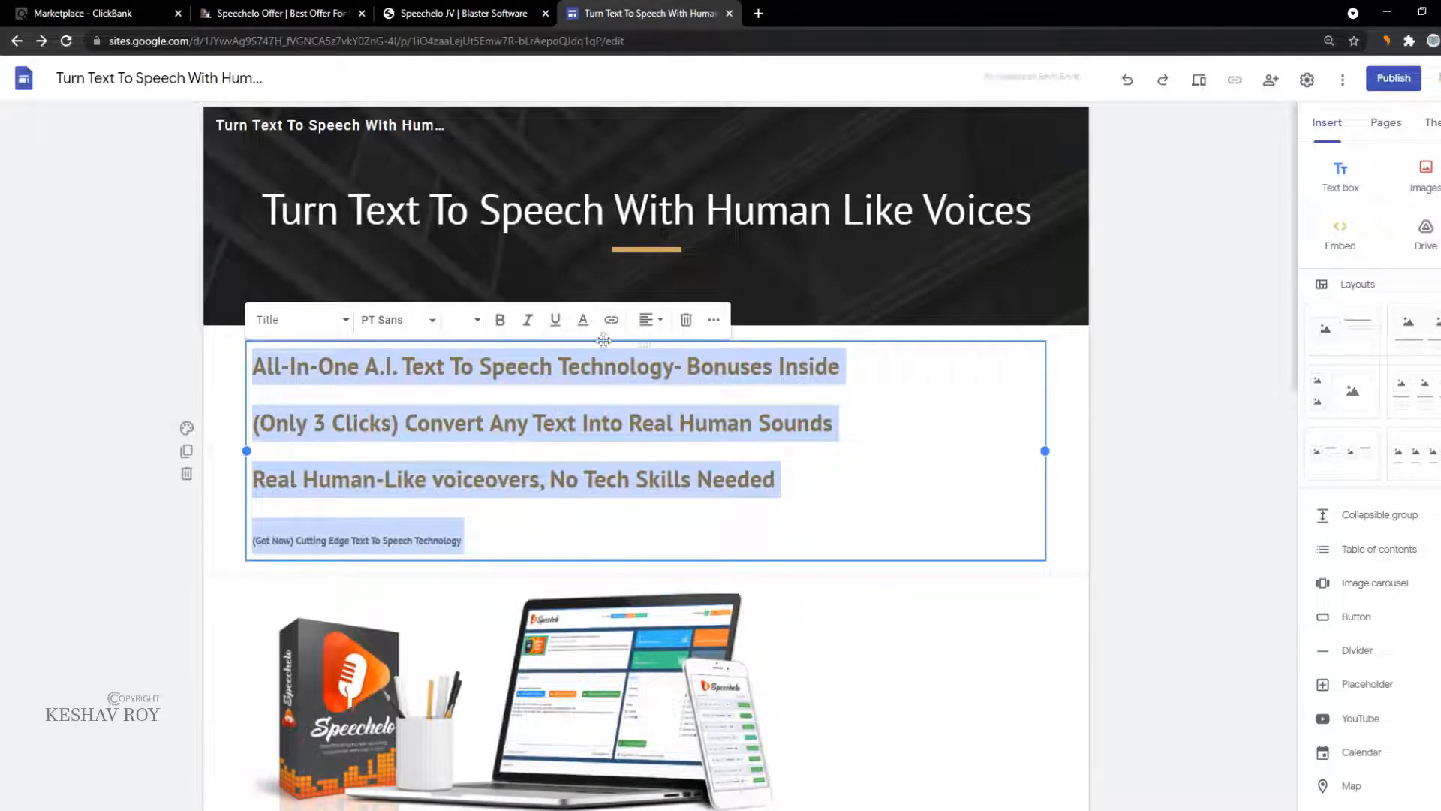
Step: Keep the headline text bold, with italics removed
click(529, 321)
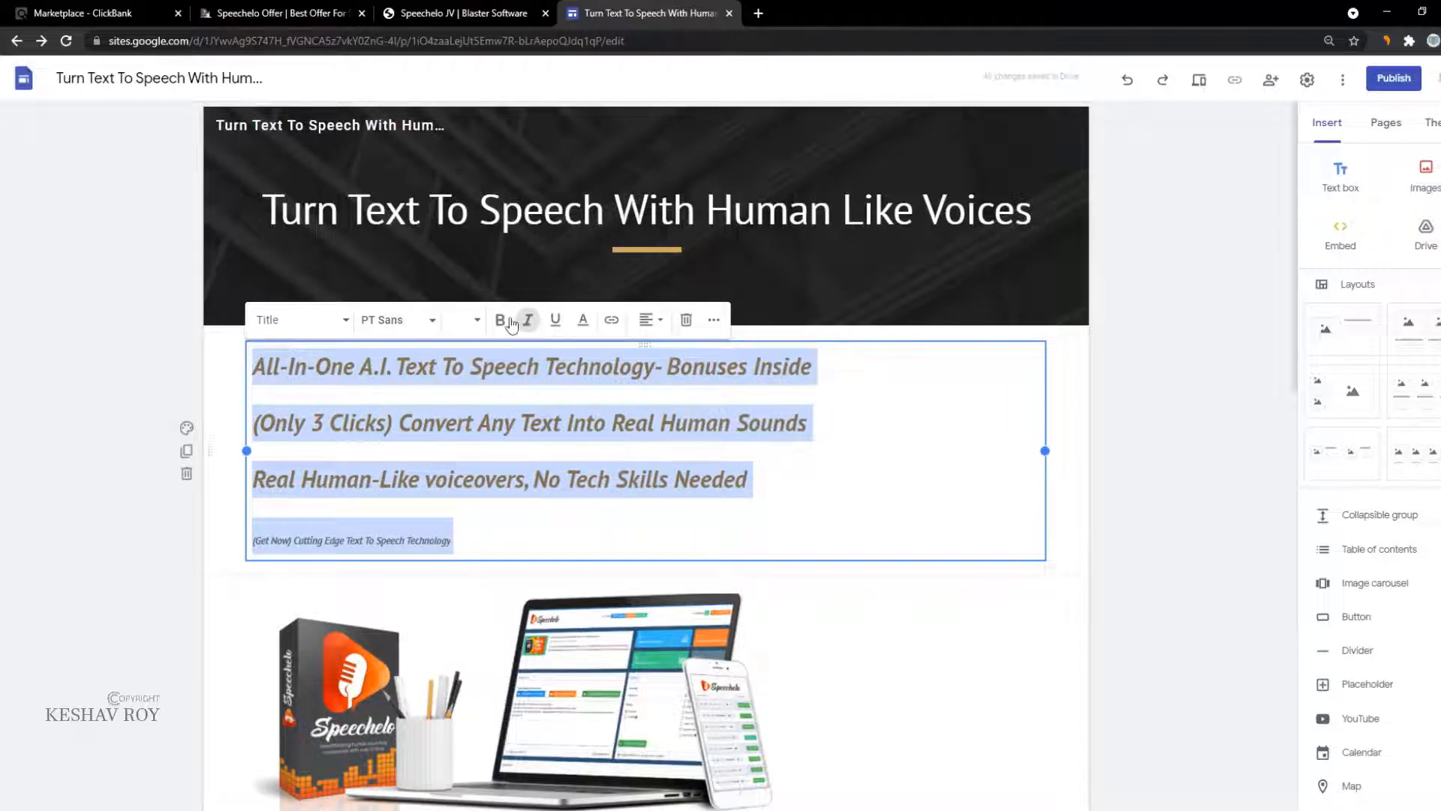
click(499, 321)
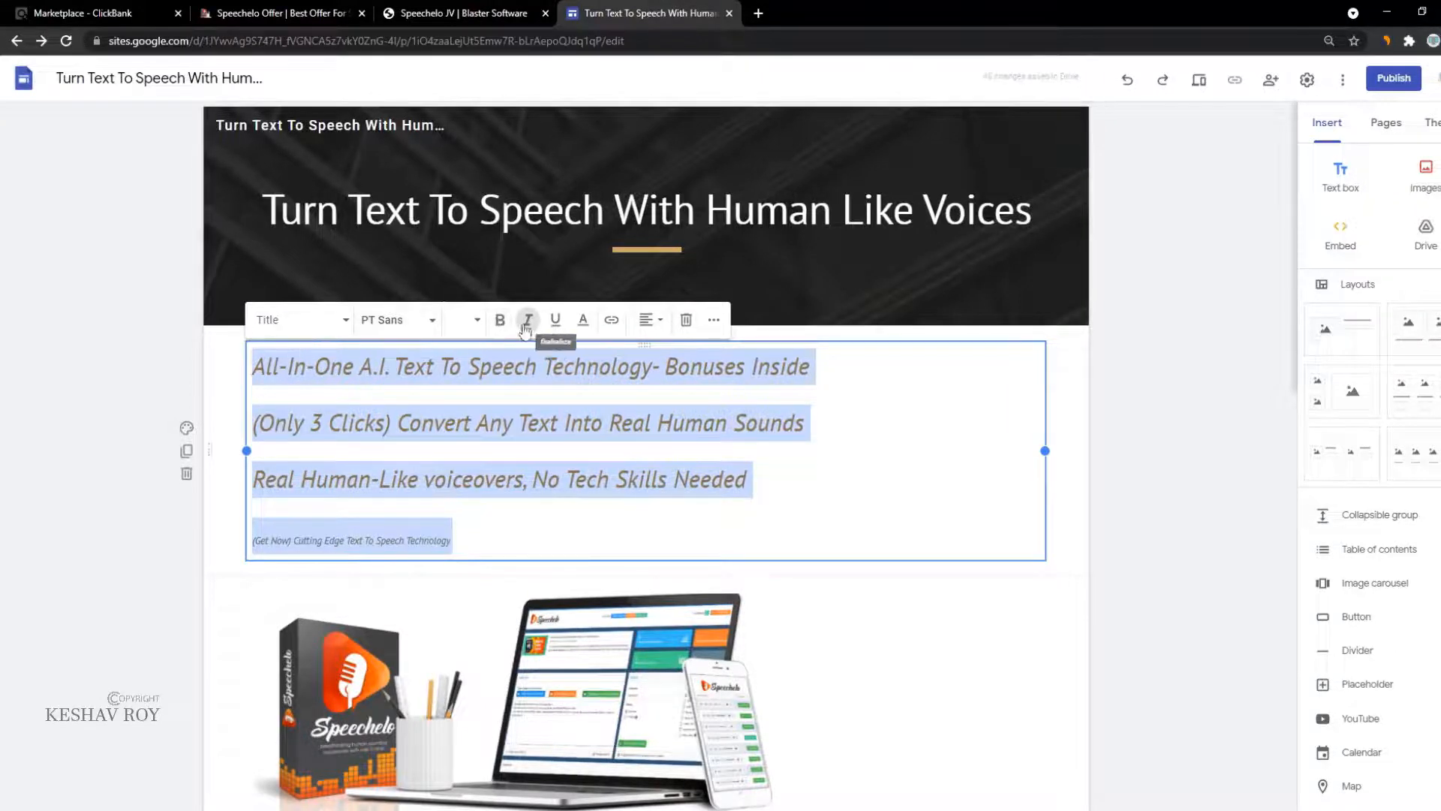
click(528, 320)
click(500, 320)
click(723, 455)
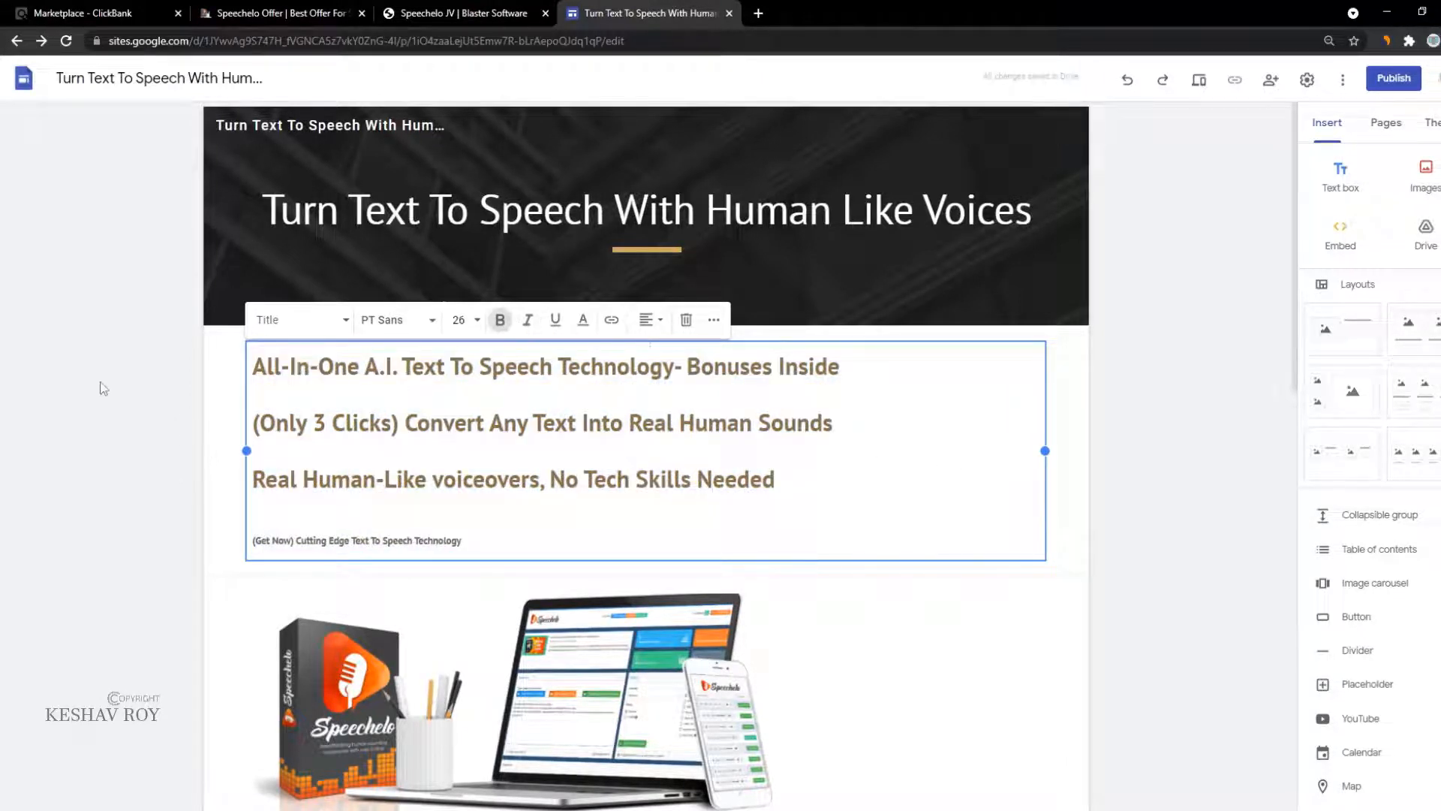
click(187, 429)
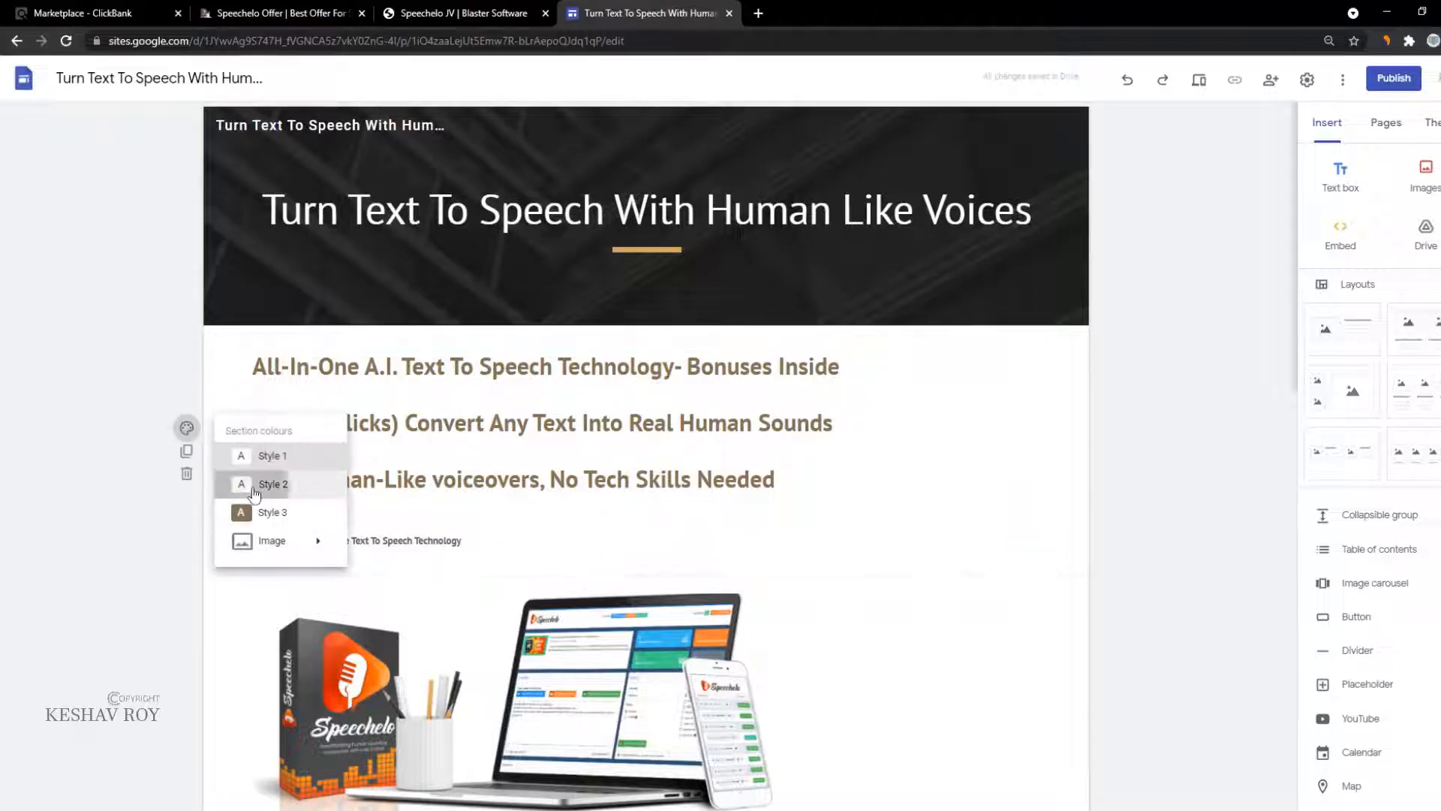
Step: Apply the Style 2 light pink background to the headline, product image, orange screenshot and robot sections
click(259, 484)
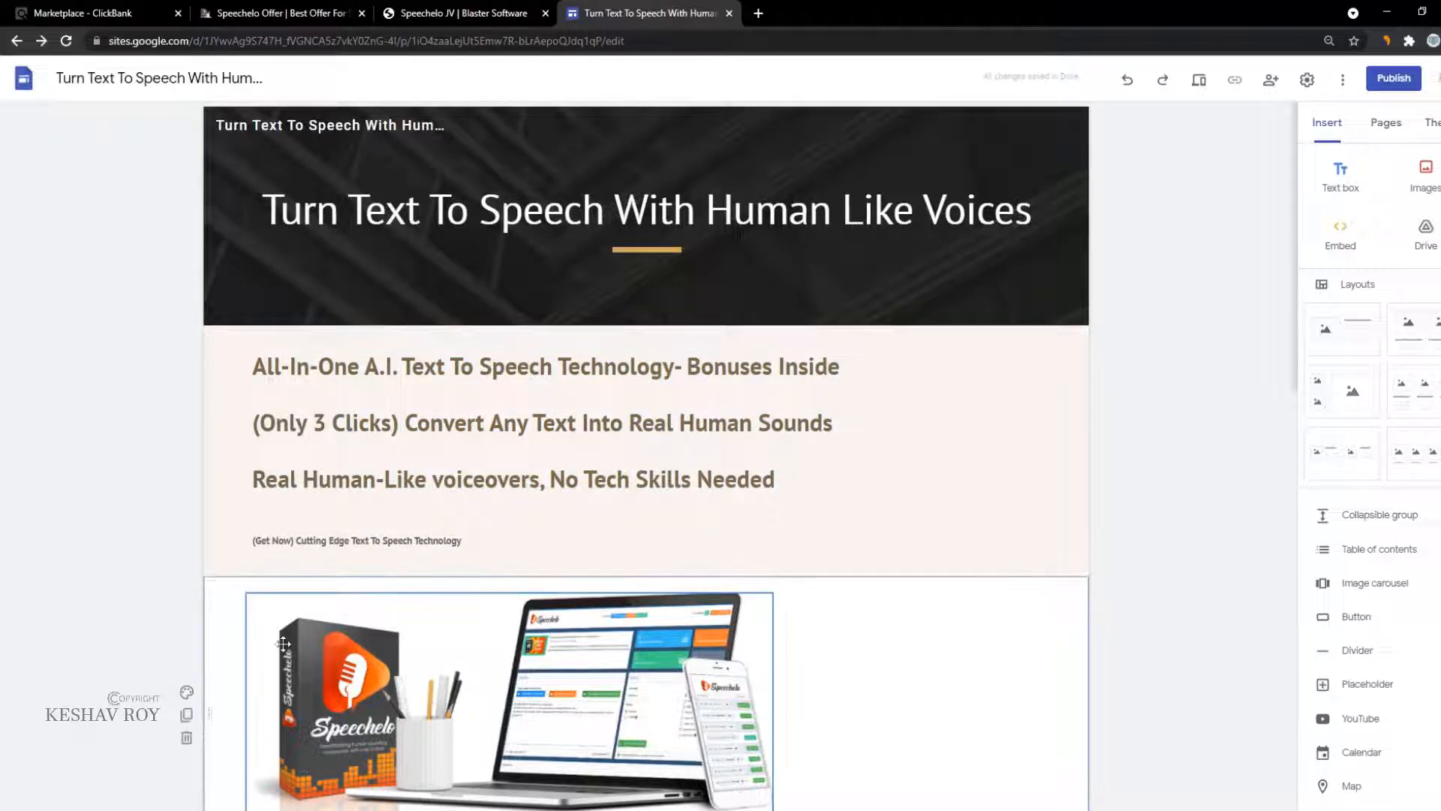
click(186, 691)
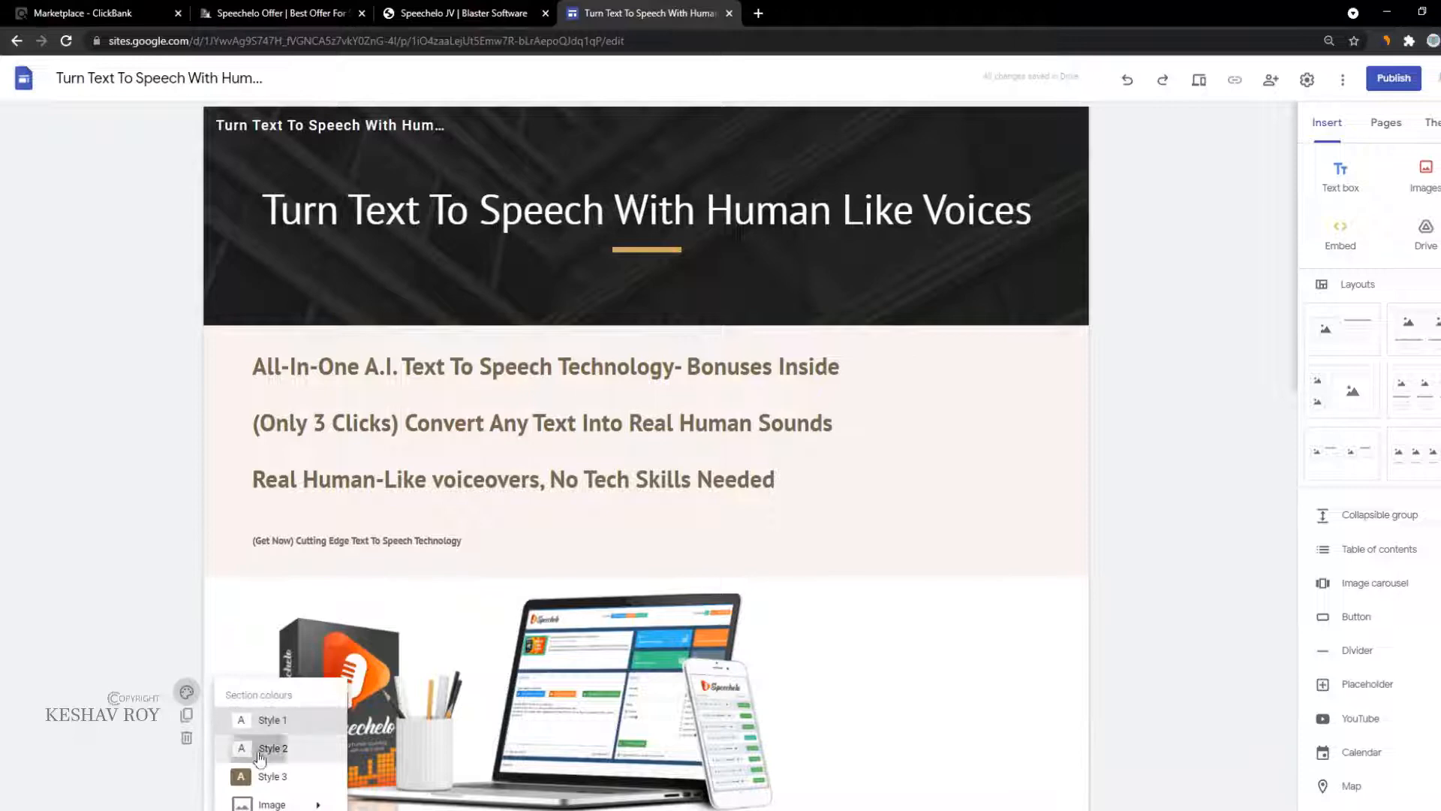
click(259, 751)
scroll(309, 755, down, 7)
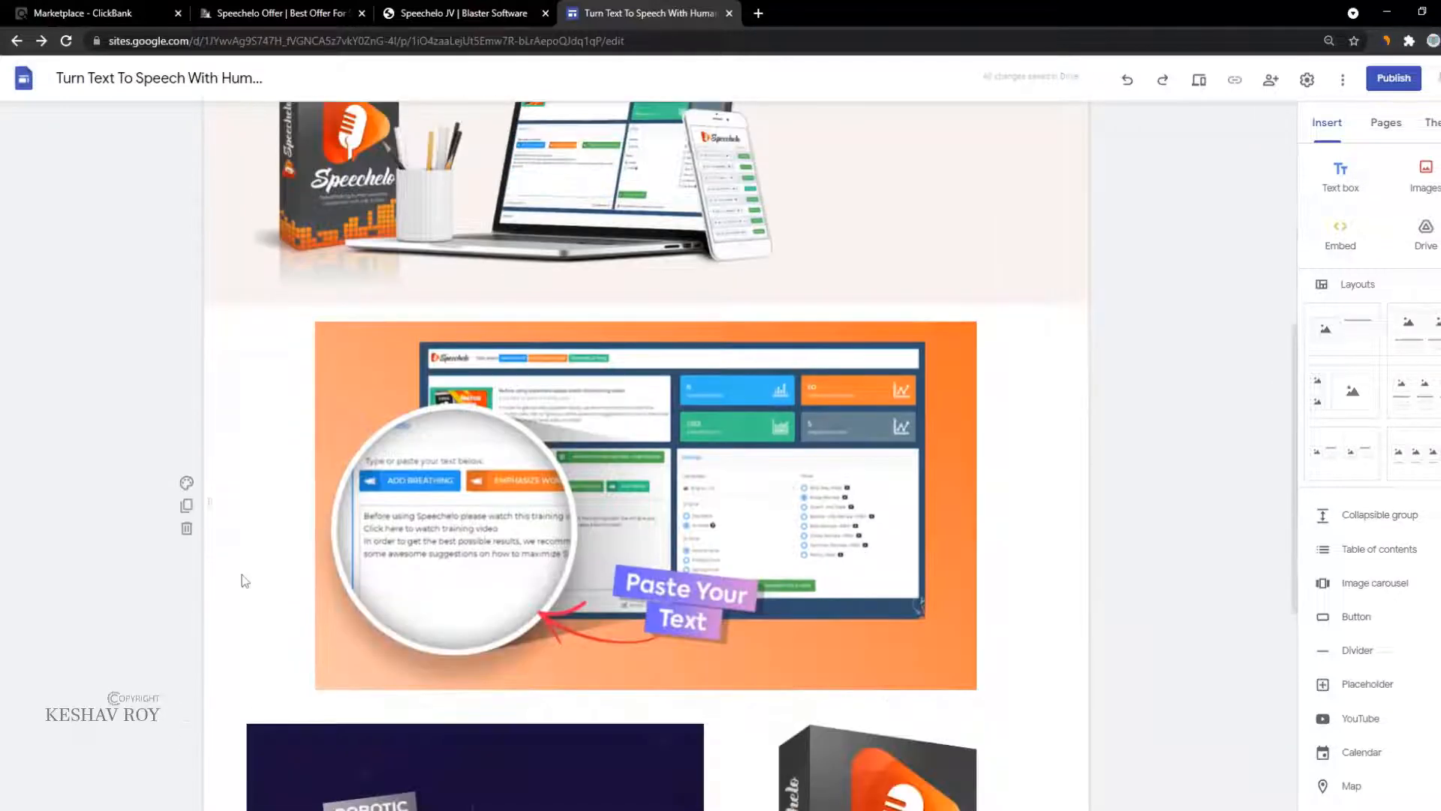
click(186, 483)
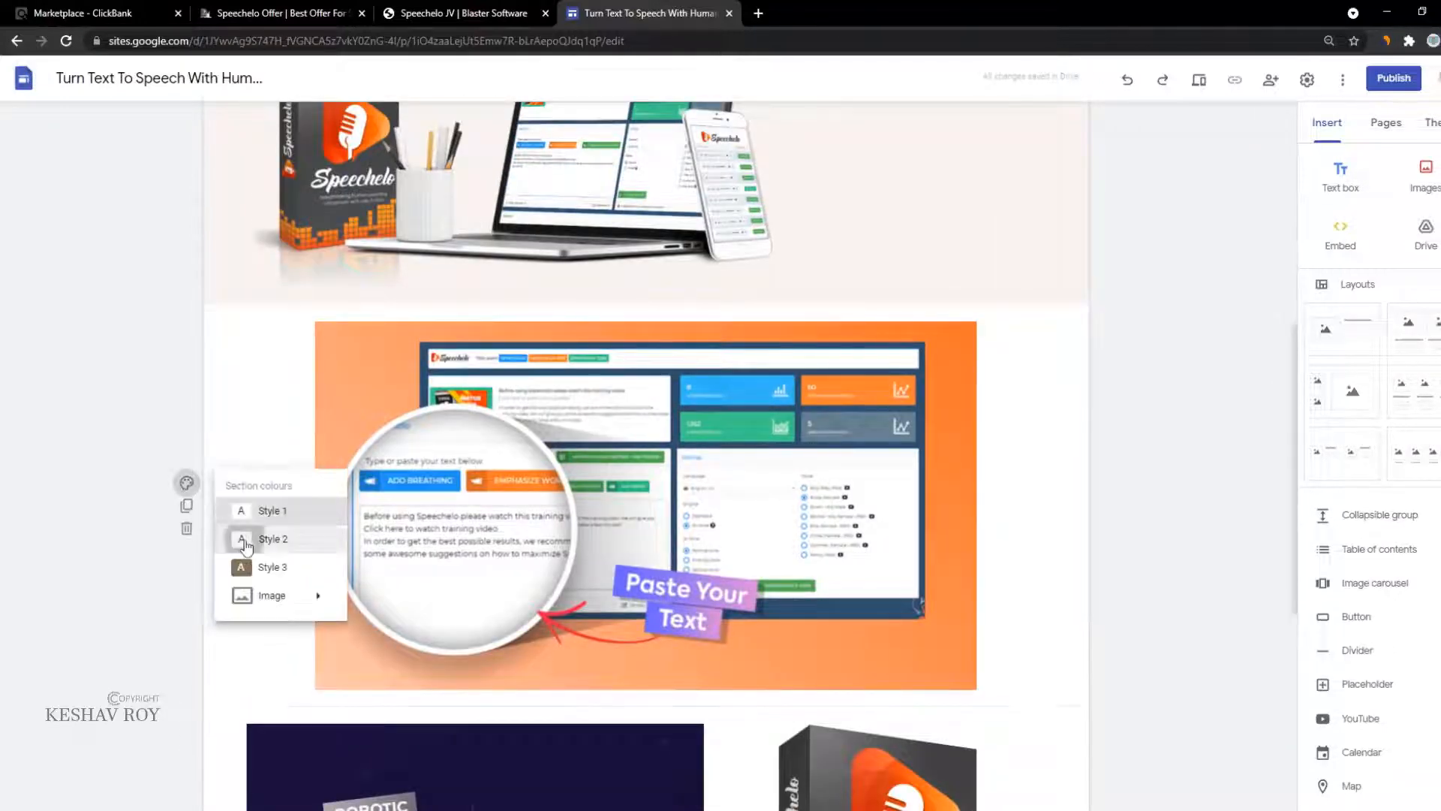
click(255, 541)
scroll(248, 536, down, 3)
scroll(234, 518, down, 3)
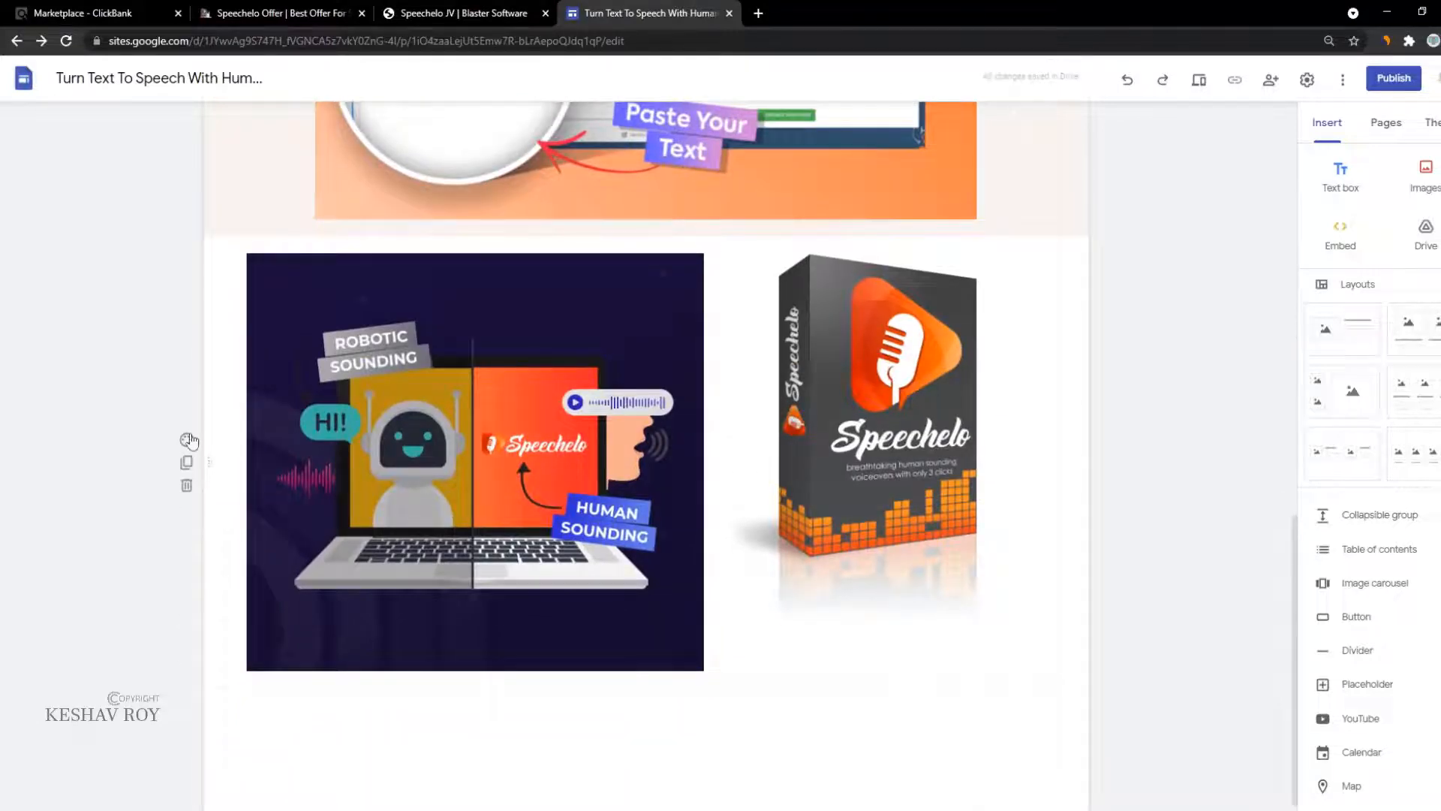
click(185, 442)
click(252, 493)
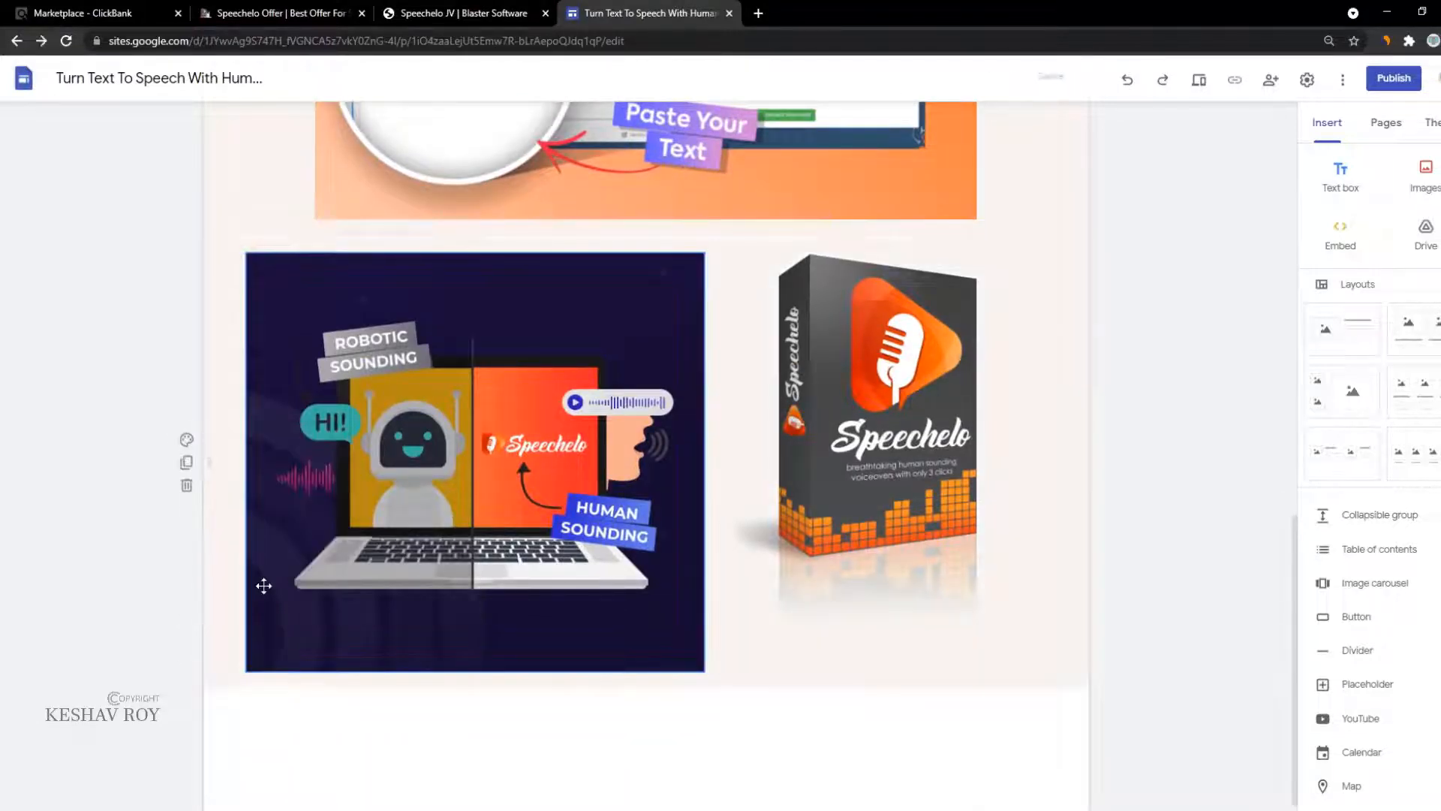
scroll(270, 638, down, 1)
scroll(262, 679, up, 12)
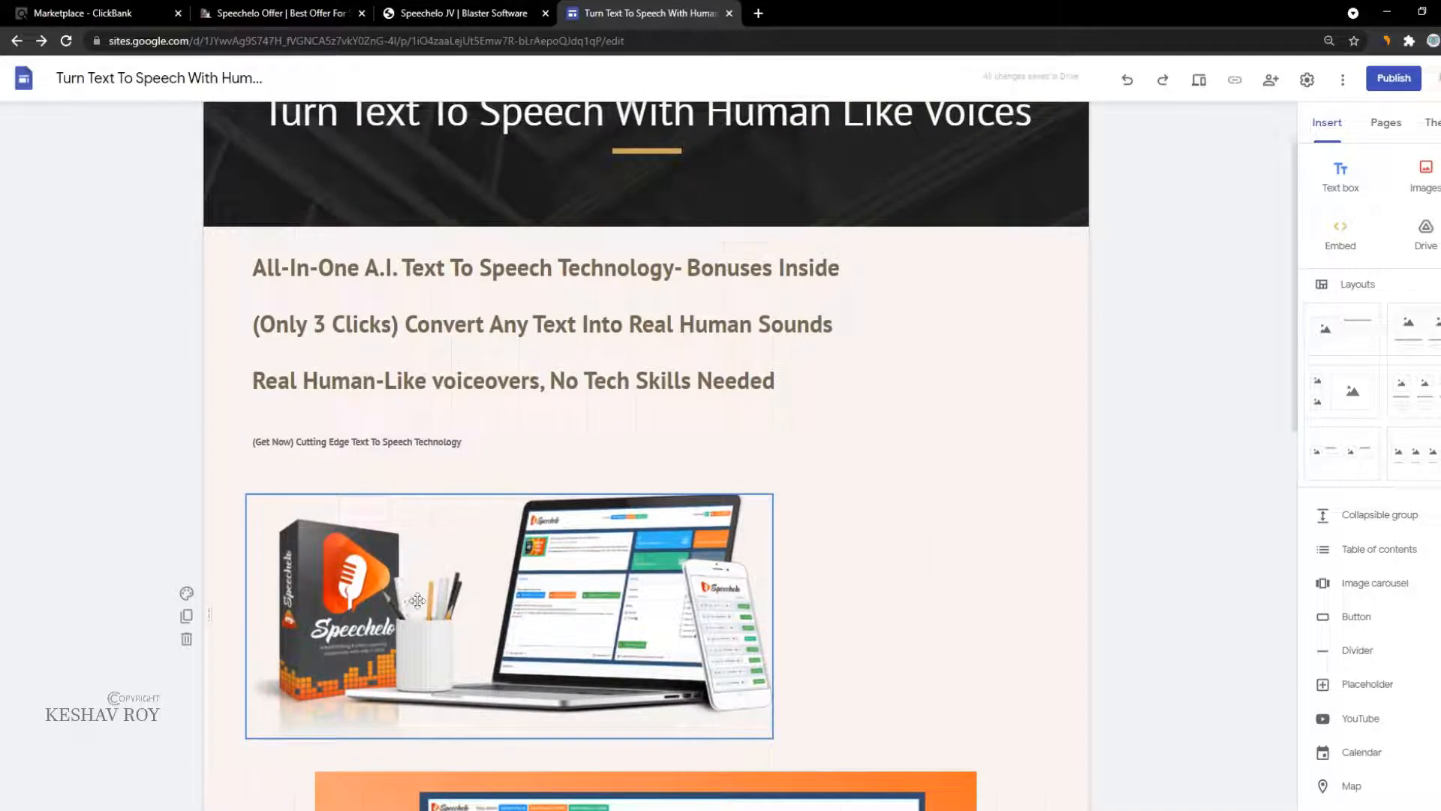
Step: Move the Speechelo product image beside the headline text and resize it
drag(416, 600, 922, 327)
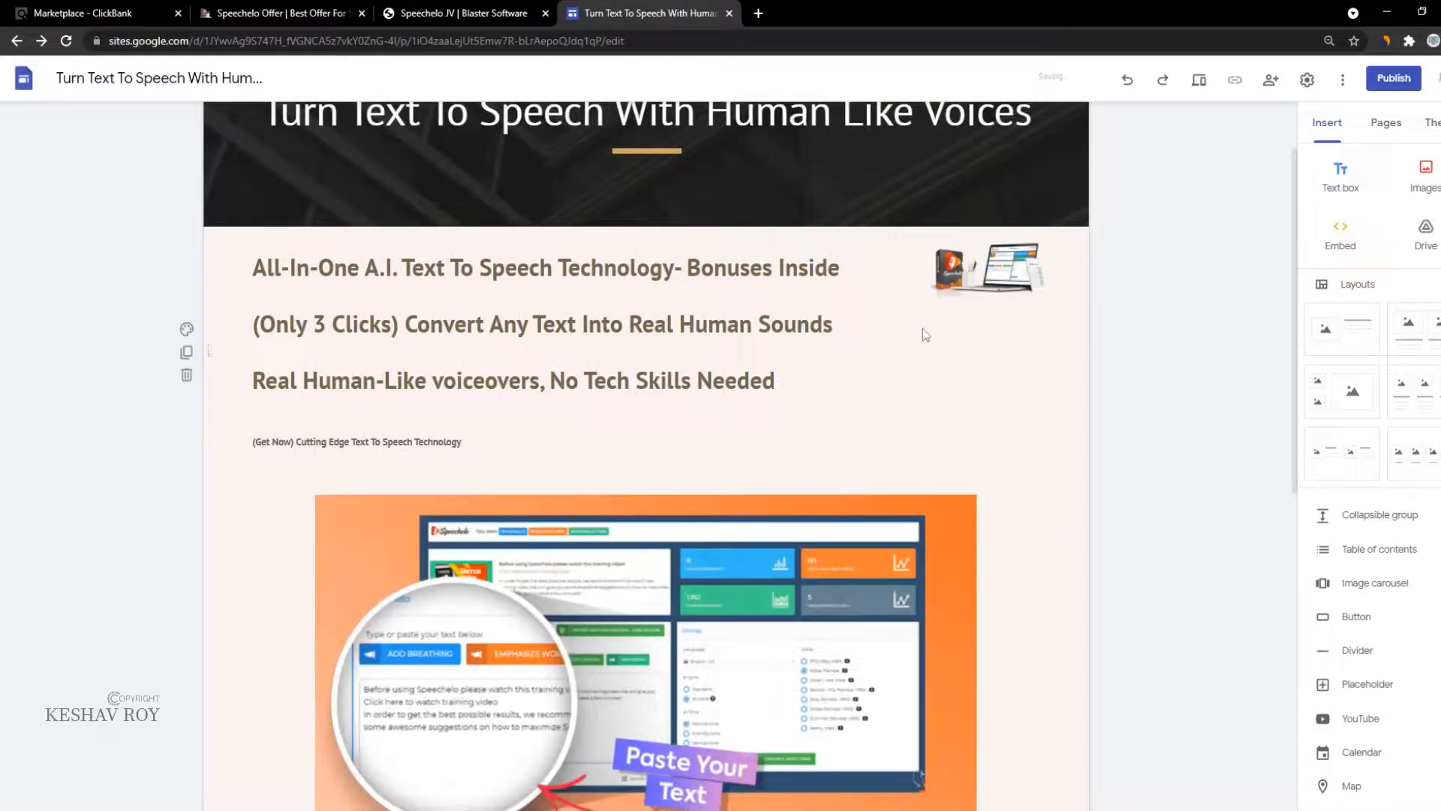
click(996, 277)
drag(929, 297, 656, 460)
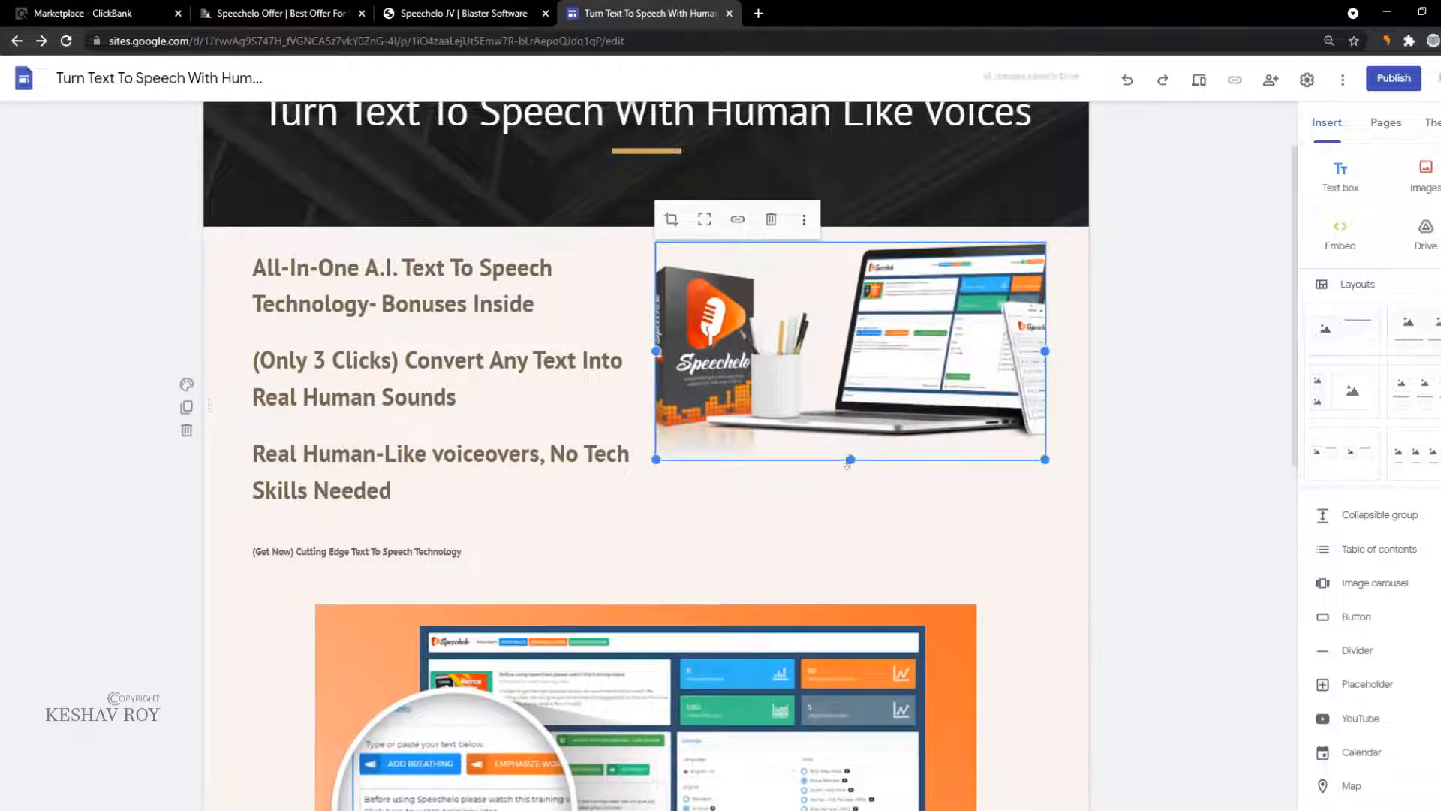
drag(848, 460, 850, 446)
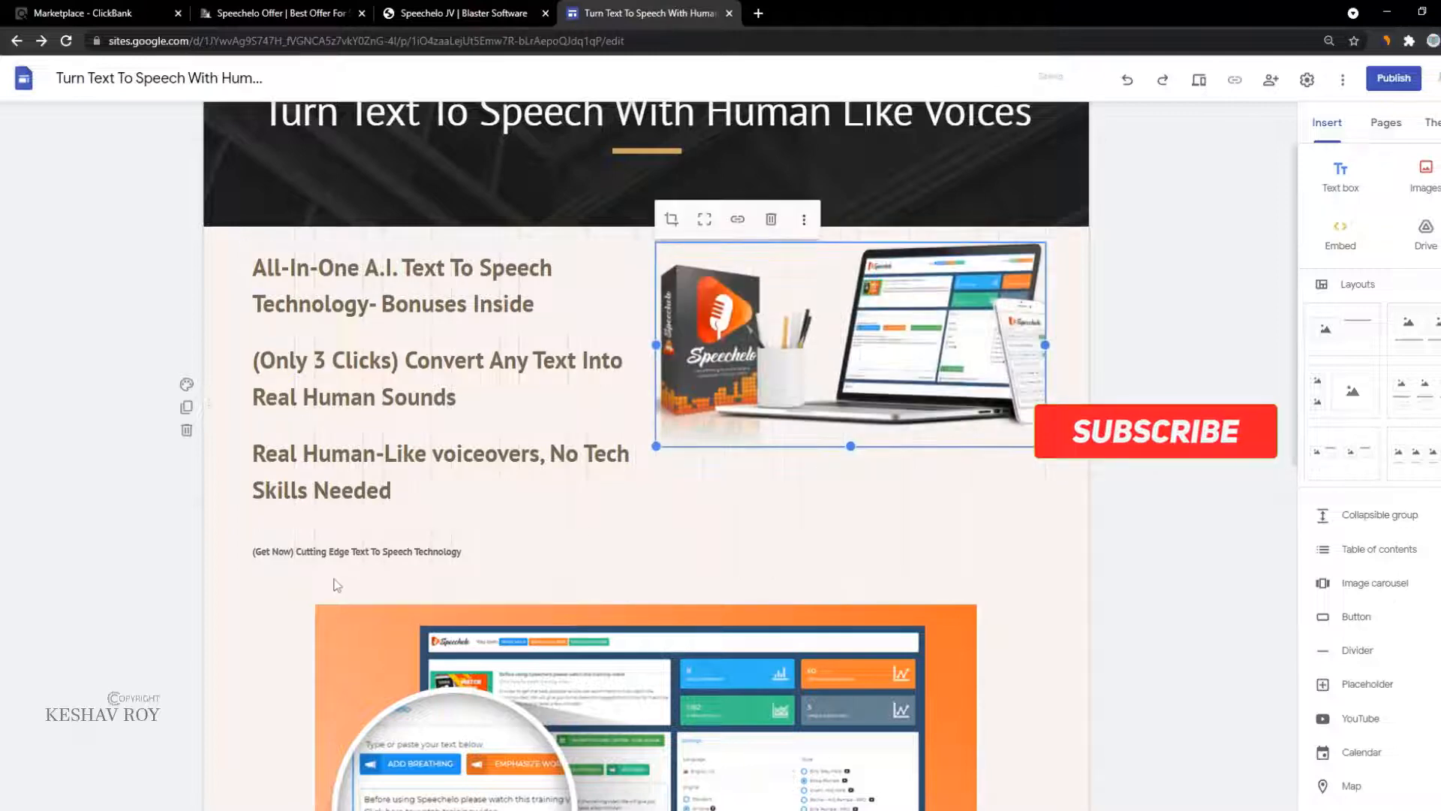
click(457, 534)
click(762, 407)
scroll(676, 622, down, 5)
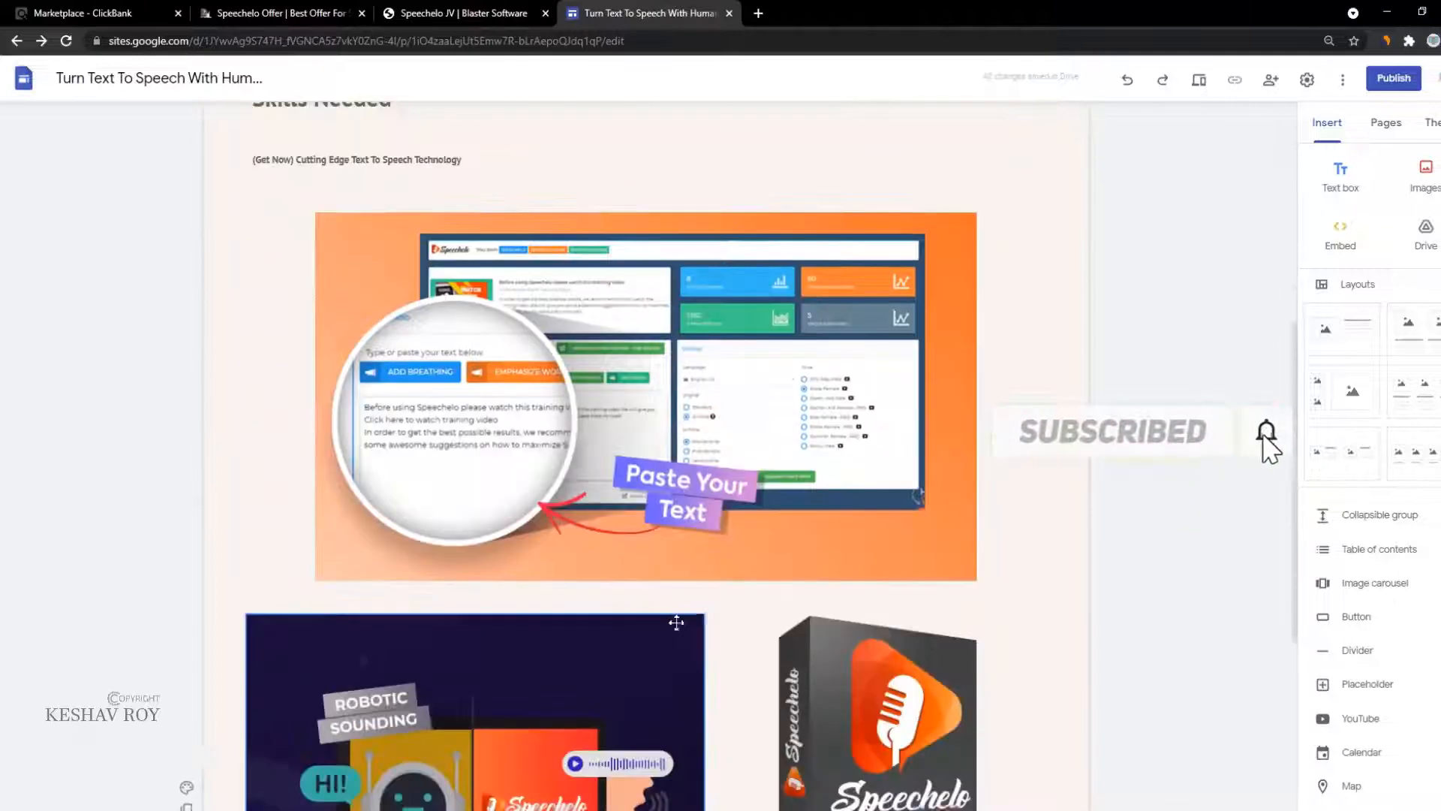
scroll(676, 622, down, 5)
drag(513, 457, 663, 298)
scroll(616, 445, up, 9)
Step: Put the Speechelo image under the headline and enlarge the robot image in the right column
drag(864, 246, 375, 518)
click(638, 248)
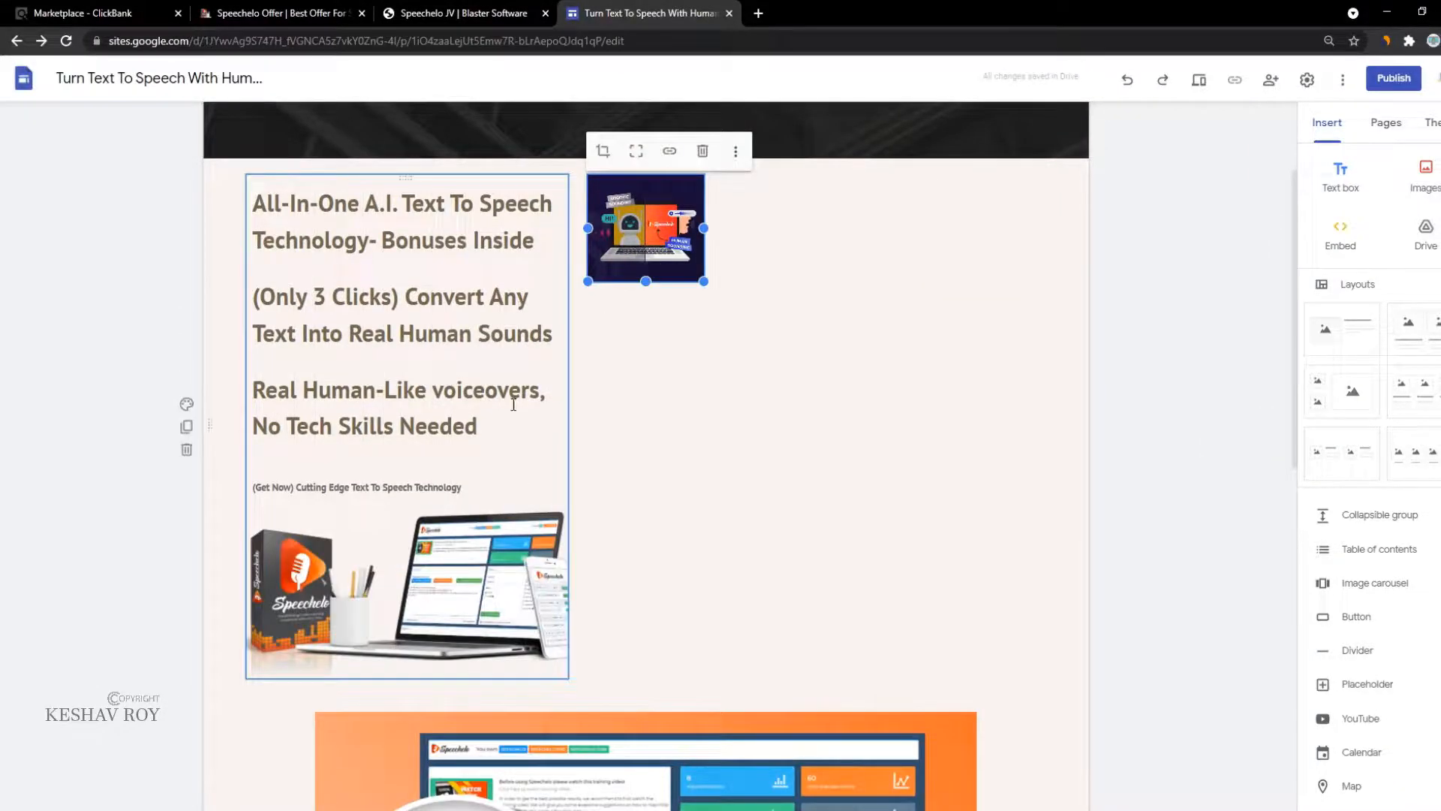
click(541, 480)
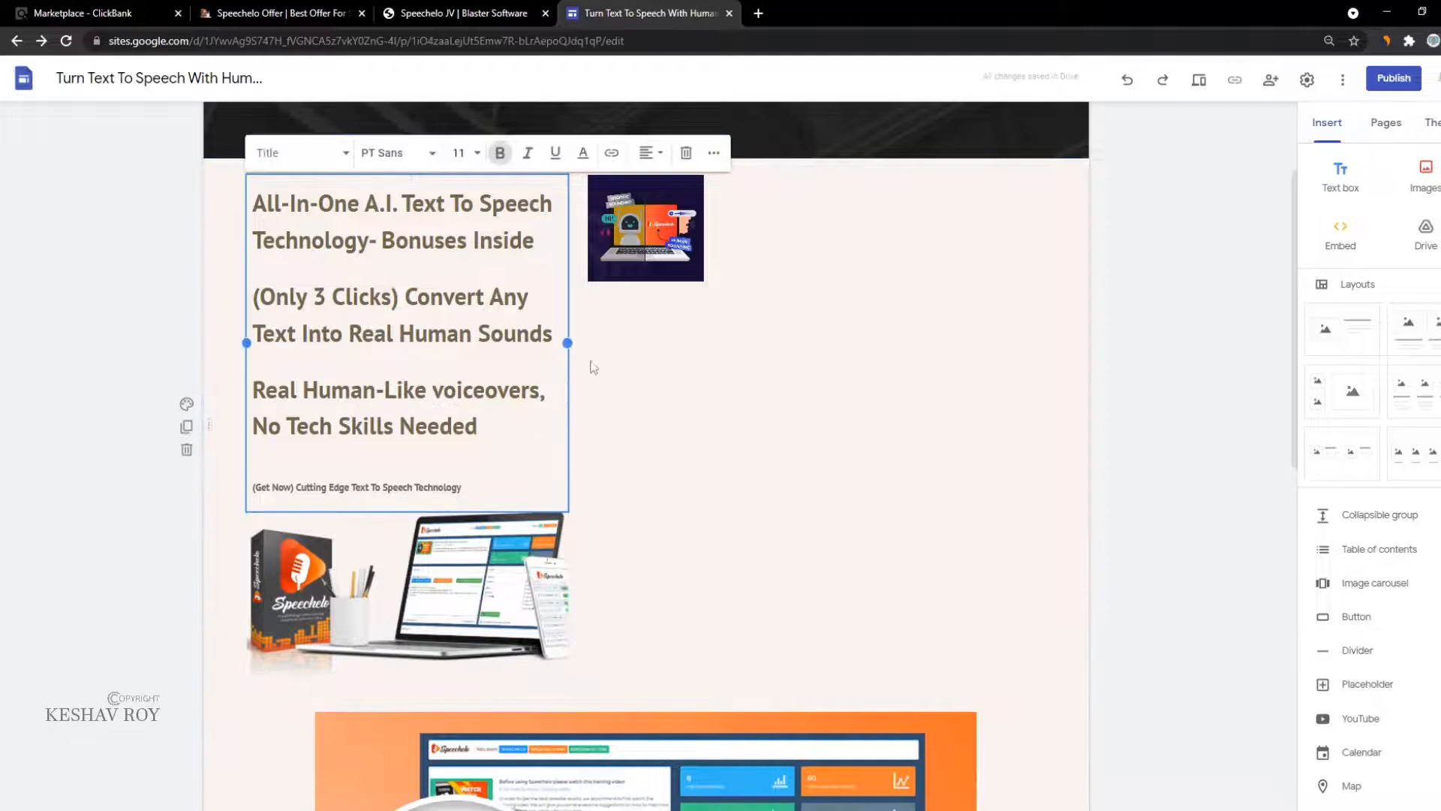
click(569, 600)
click(643, 542)
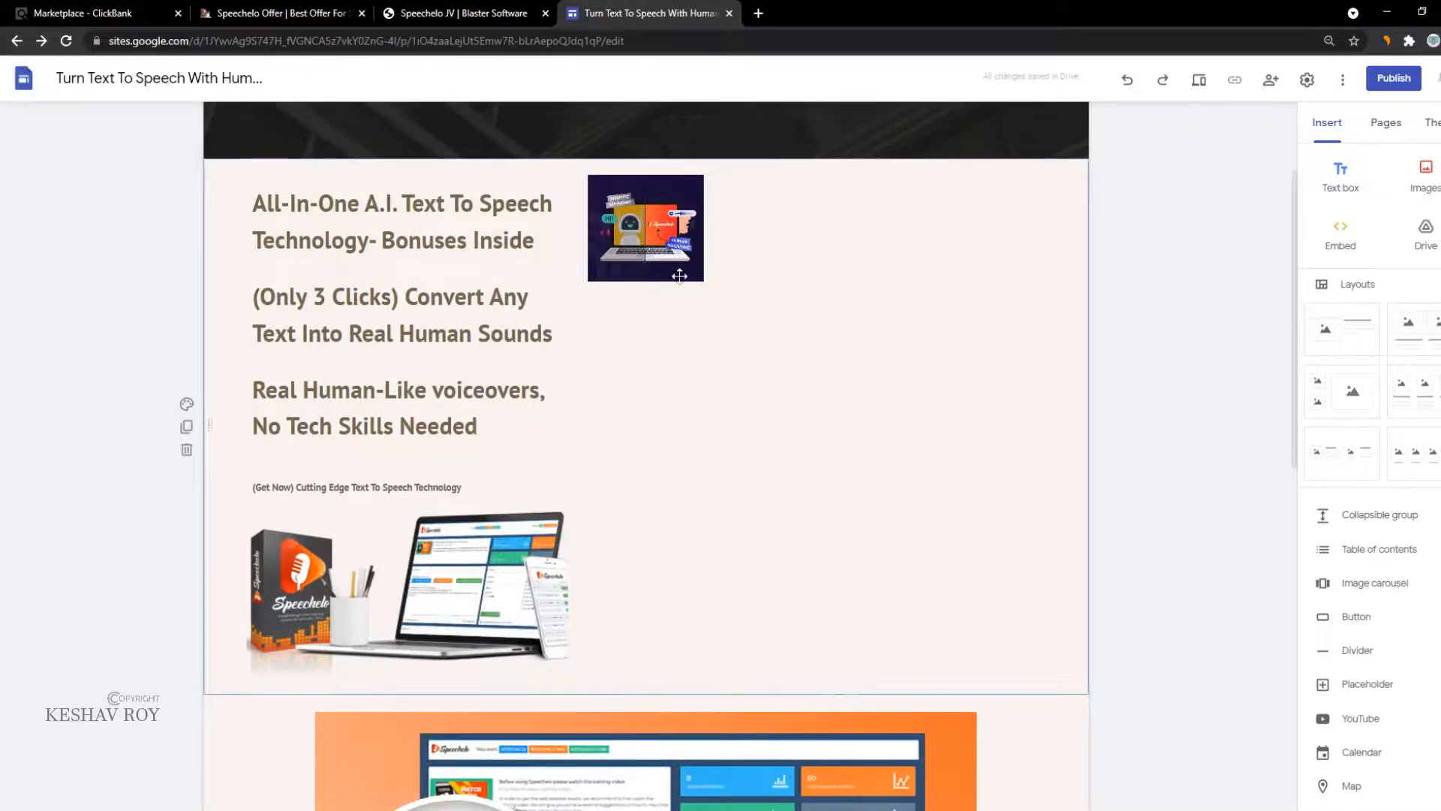
click(679, 274)
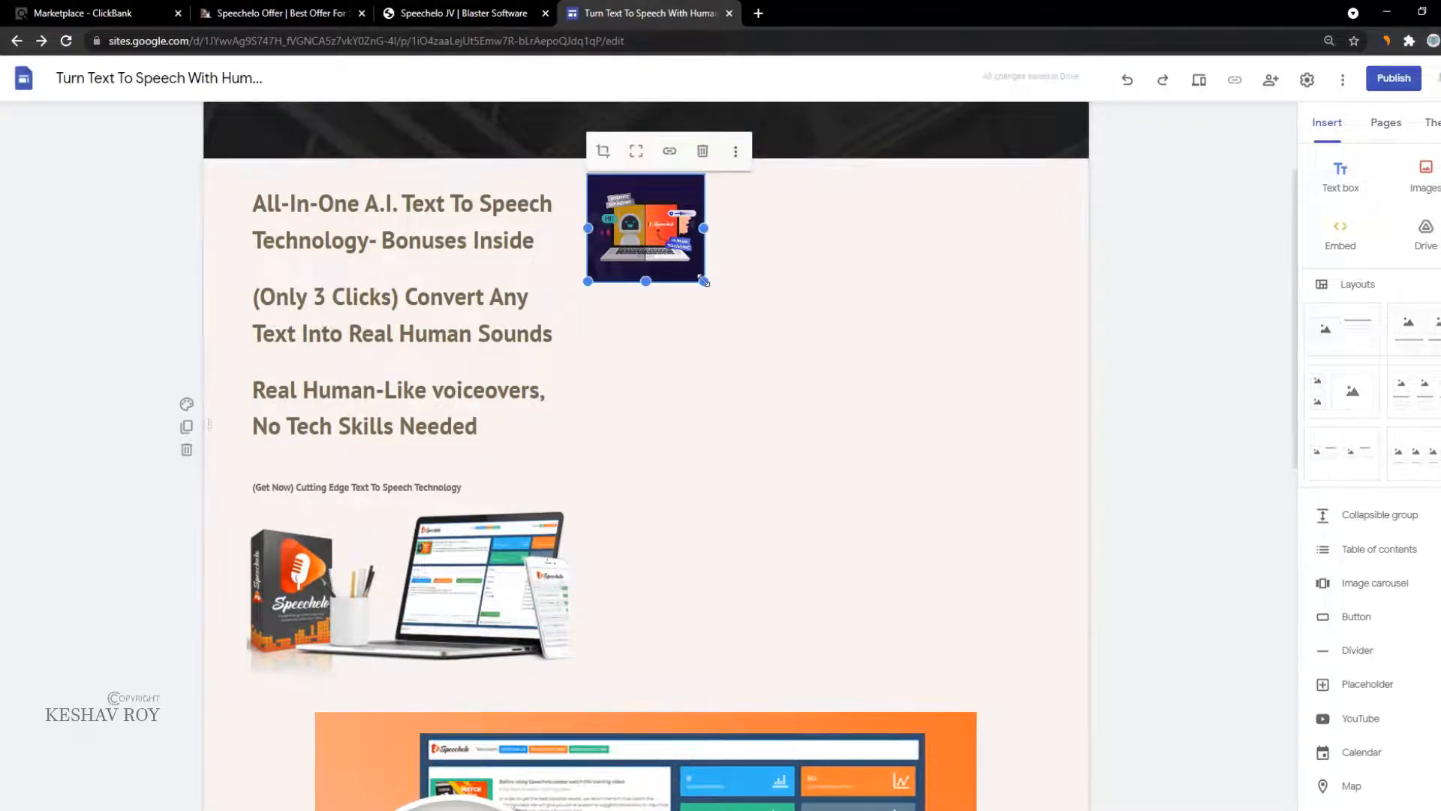
drag(703, 282, 1030, 610)
scroll(844, 692, down, 10)
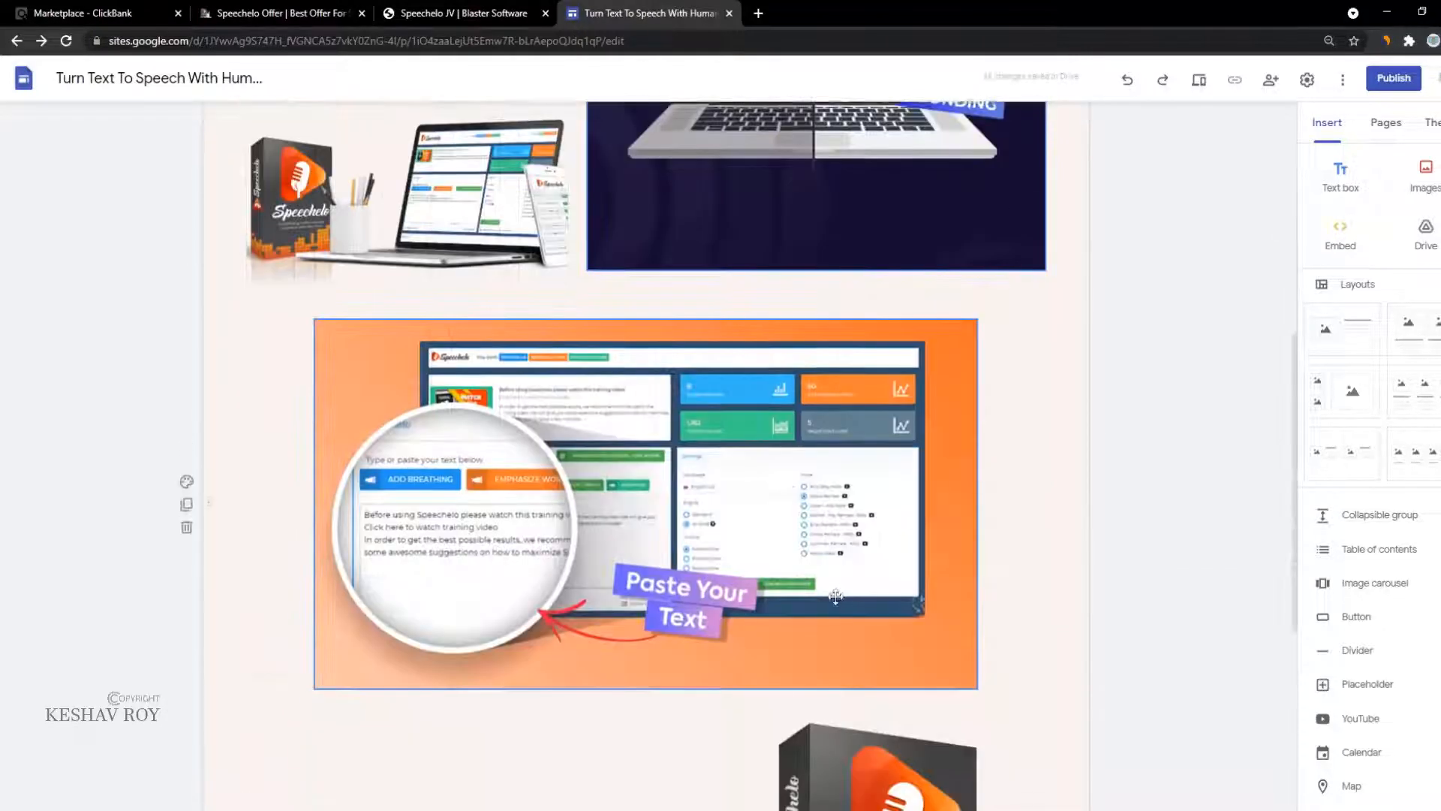
scroll(844, 692, up, 12)
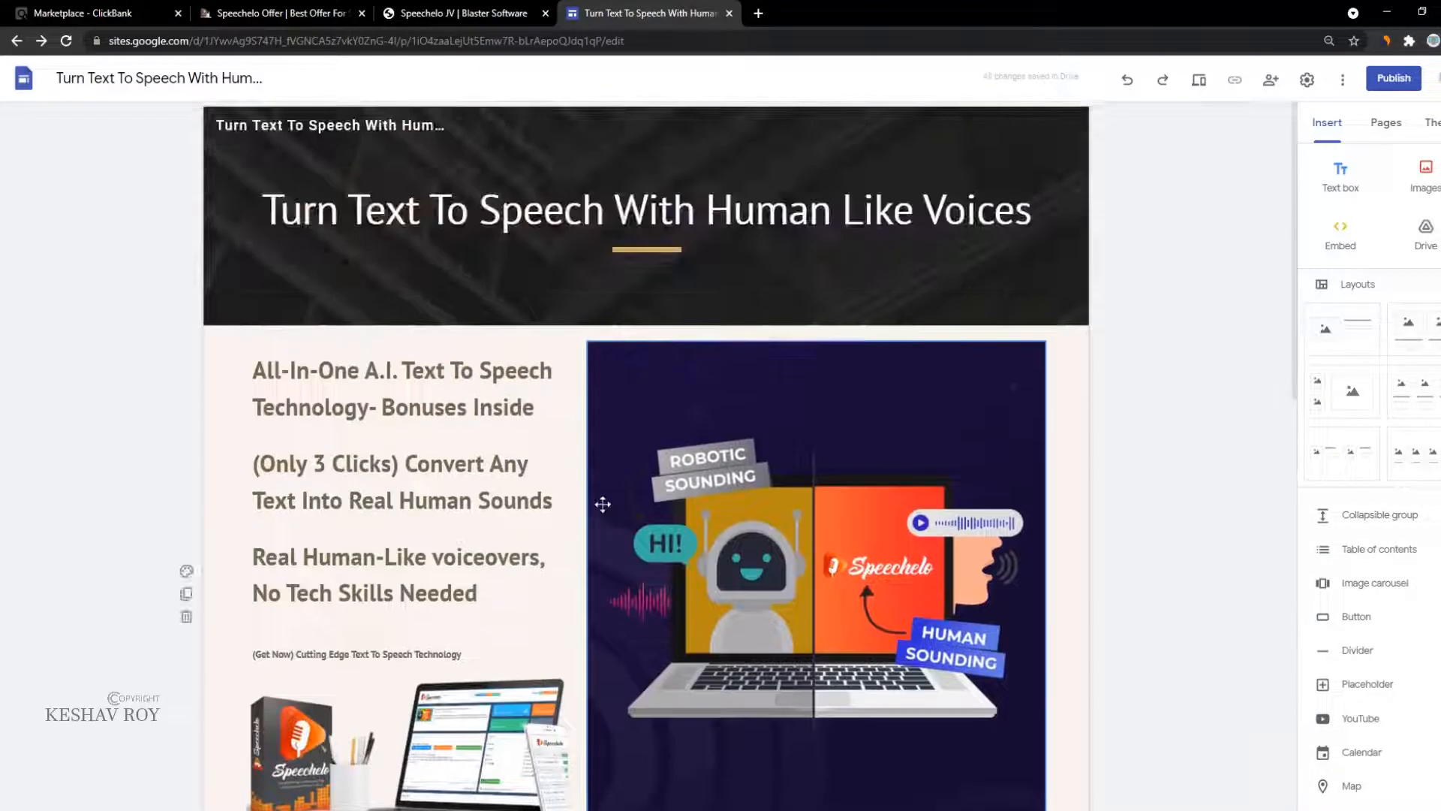
scroll(434, 425, down, 3)
Step: Select the Swipe #6 email body from 'Hey' to the first link on the JV page
click(278, 13)
click(382, 9)
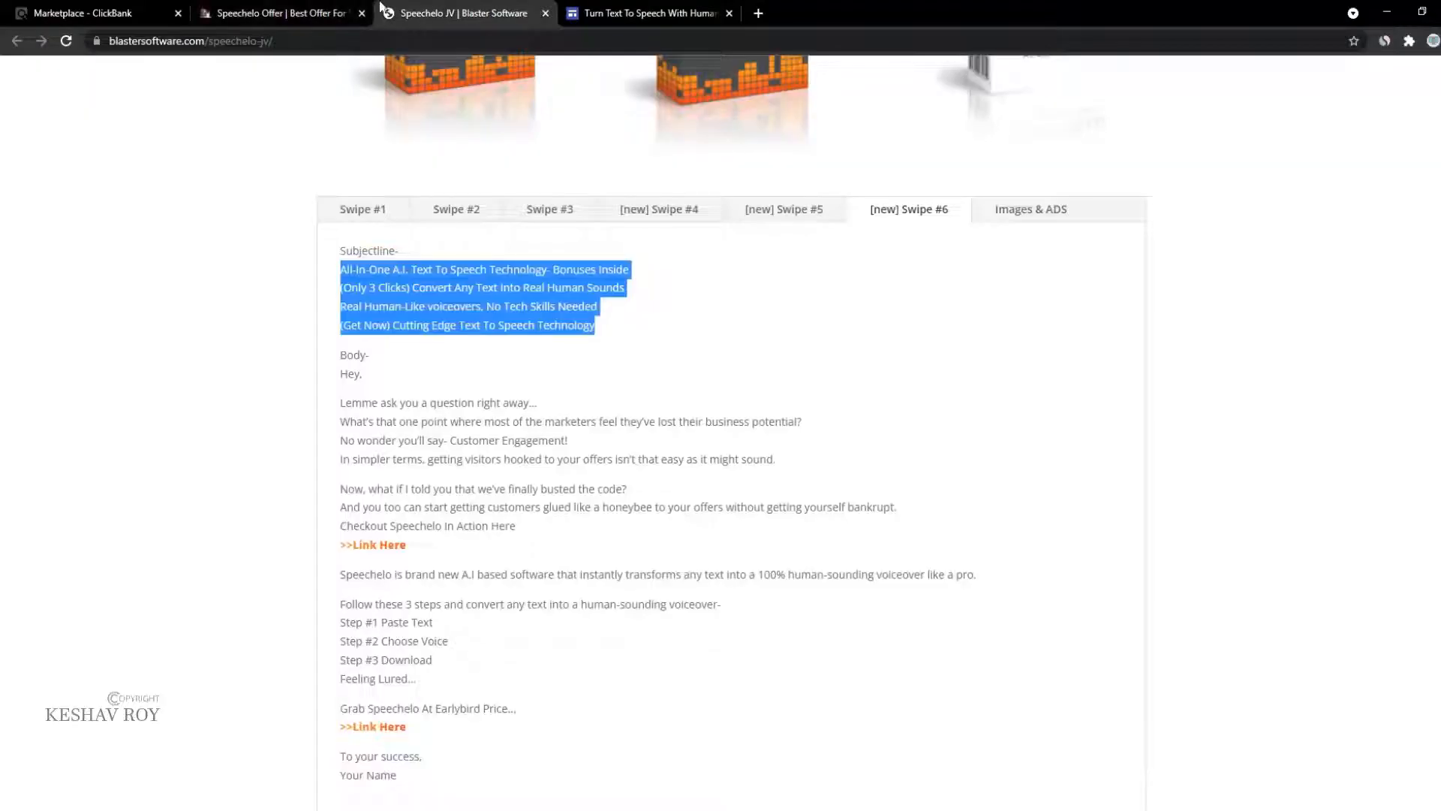
click(351, 426)
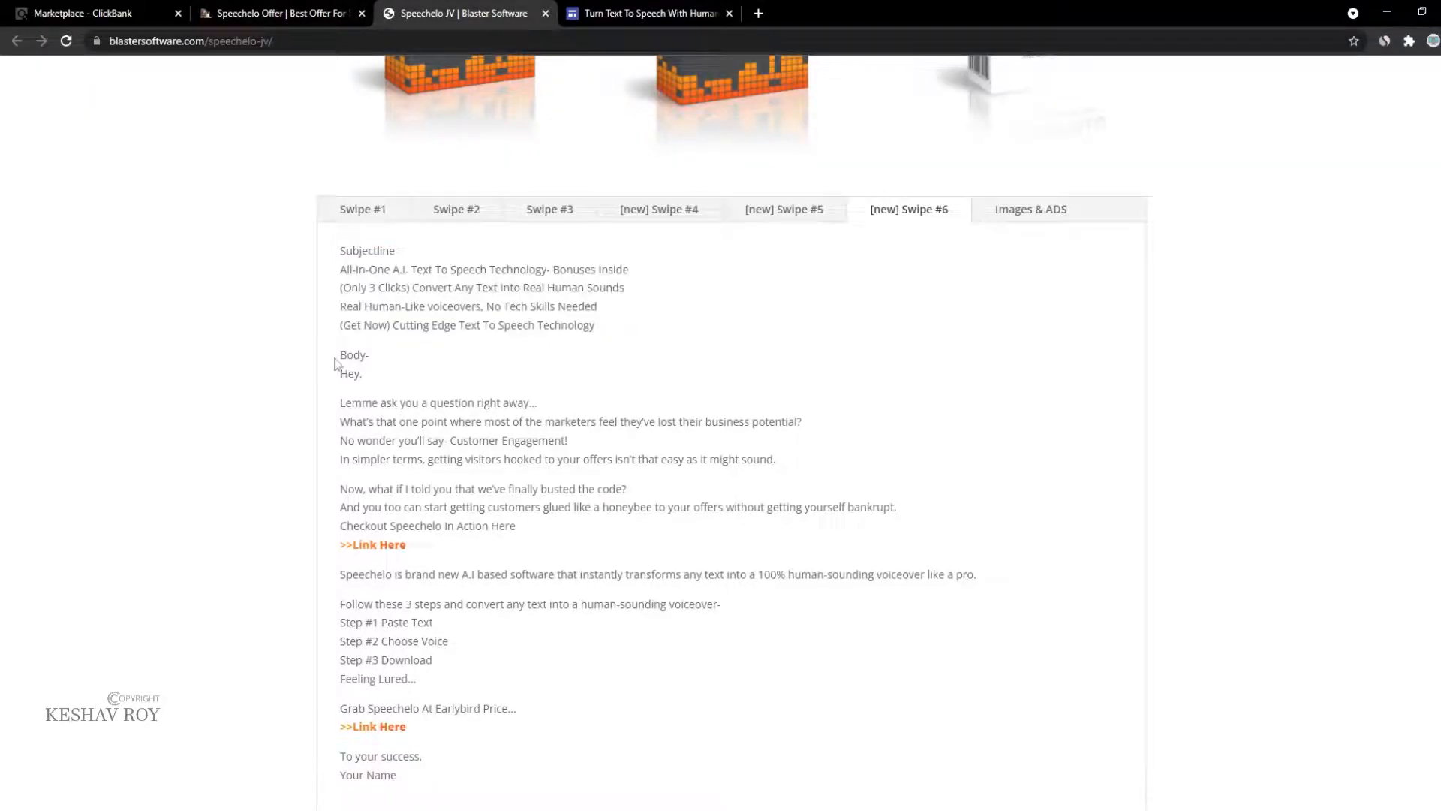
drag(342, 375, 647, 547)
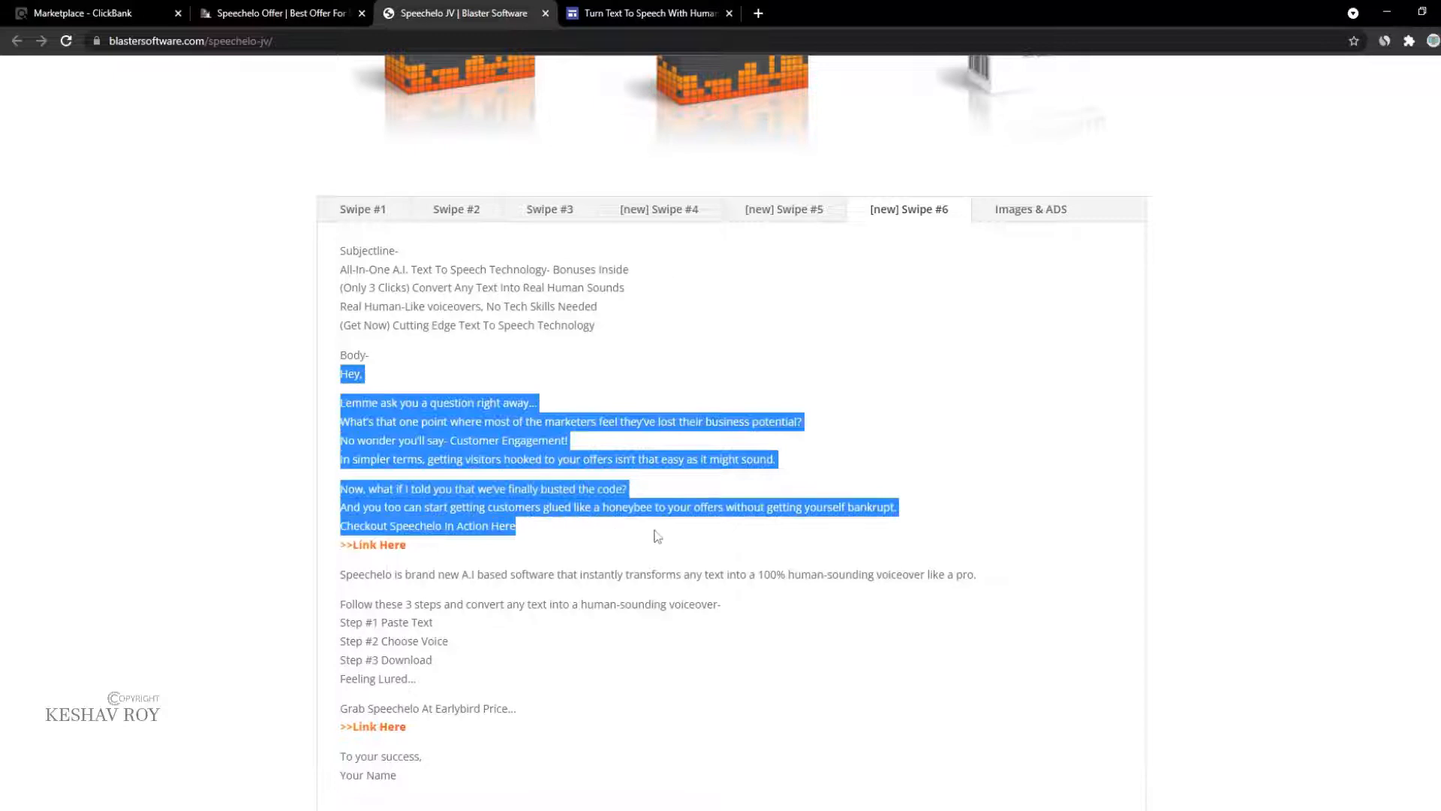
click(595, 22)
scroll(436, 620, down, 3)
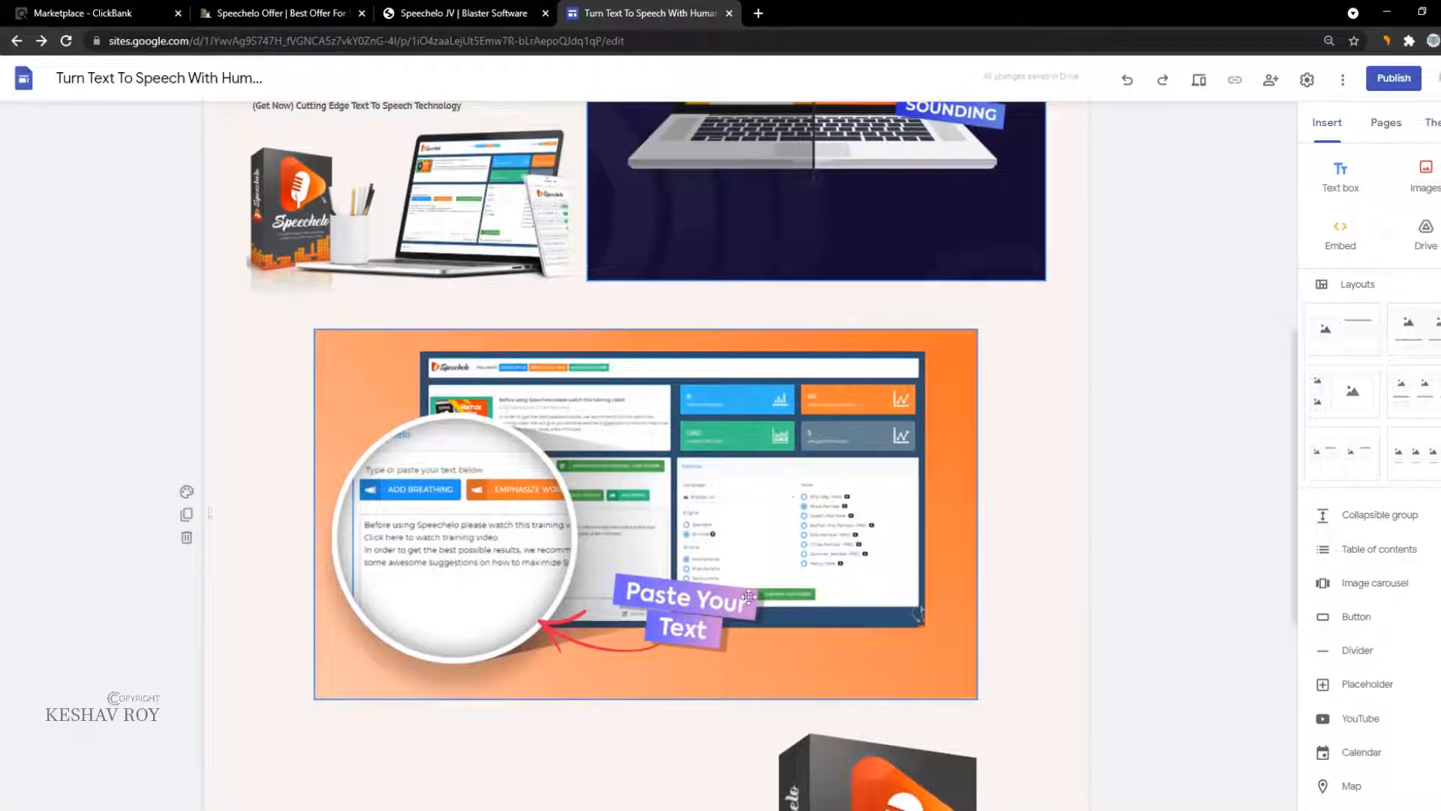
Step: Paste the 'Hey, Lemme ask you a question…' copy as bold text below the orange screenshot
scroll(748, 597, down, 4)
drag(825, 640, 229, 608)
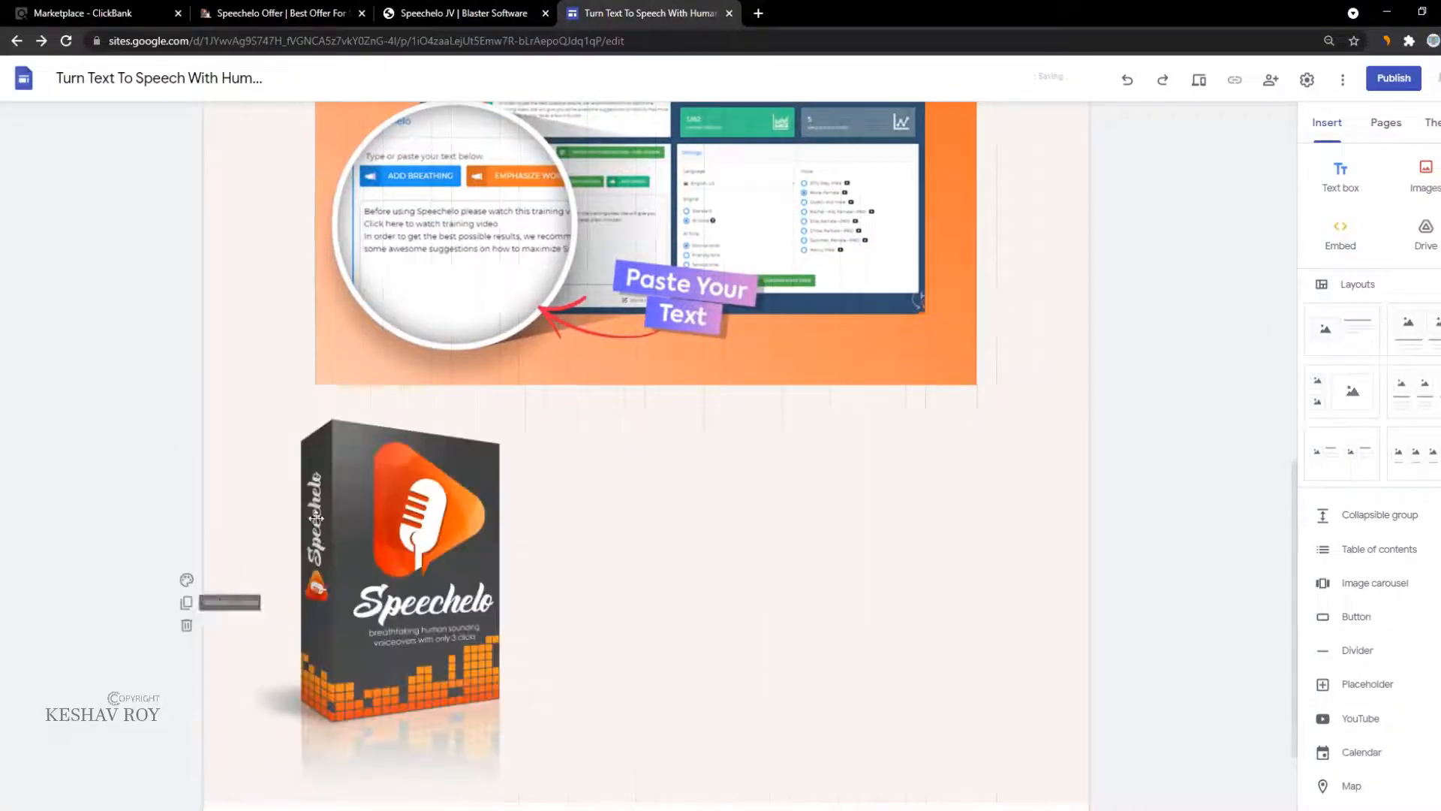
click(605, 275)
scroll(810, 495, up, 2)
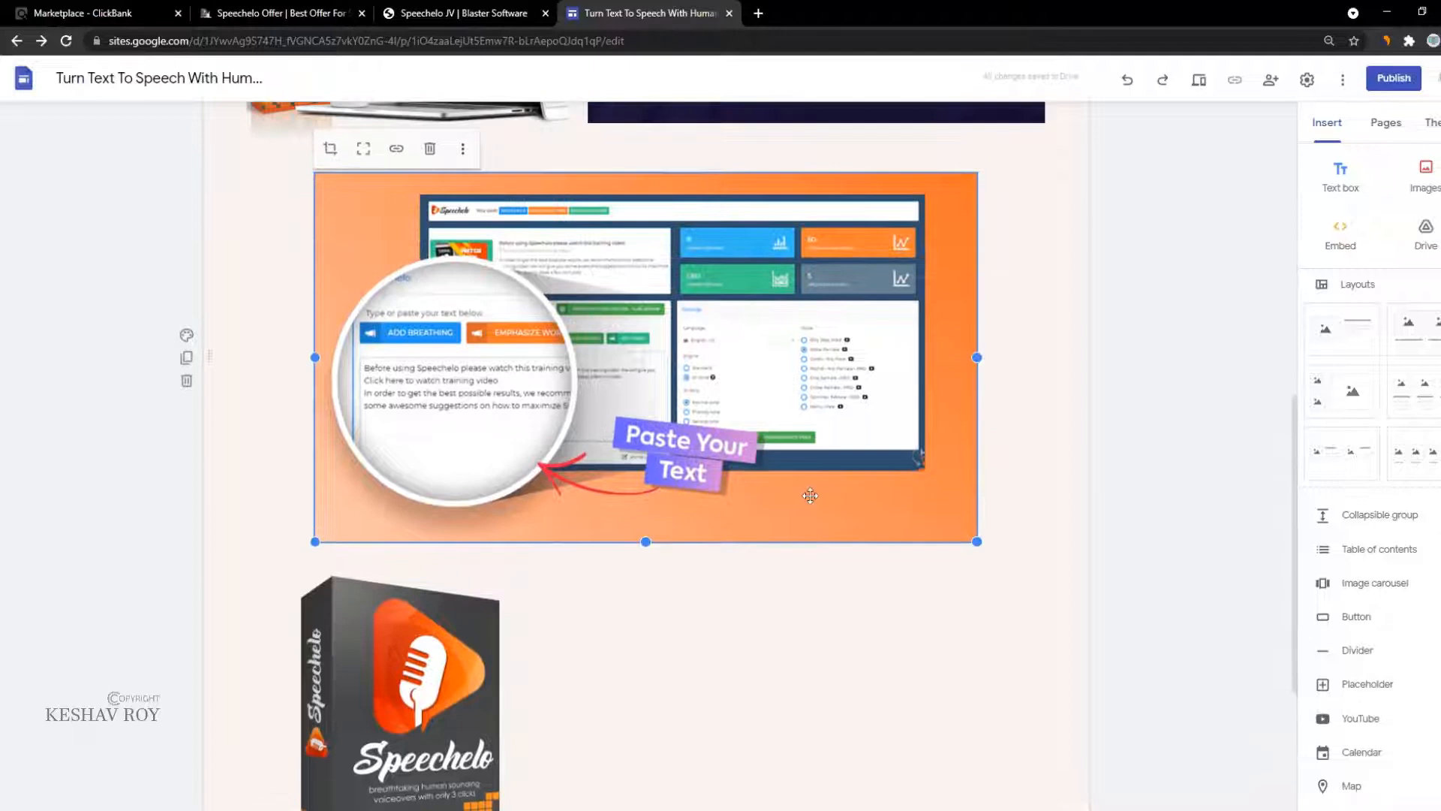
click(1341, 173)
text(Hey, Lemme ask you a question right away... What's that one point where most of the marketers feel they've lost their business potential? No wonder you'll say- Customer Engagement! In simpler terms, getting visitors hooked to your offers isn't that easy as it might sound. Now, what if i told you that we've finally busted the code? And you too can start getting customers glued like a honeybee to your offers without getting yourself bankrupt. Checkout Speechelo In Action Here)
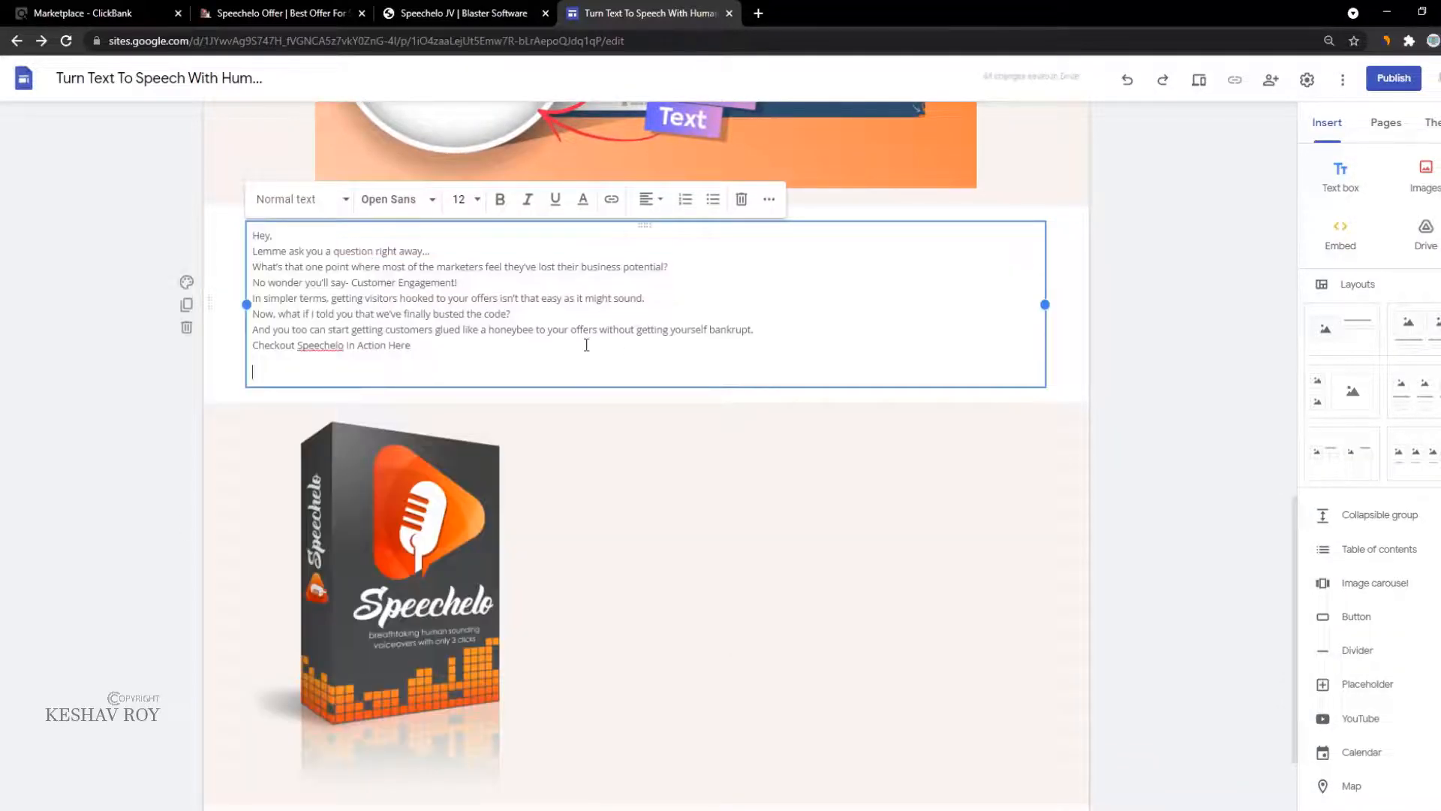
key(ctrl+a)
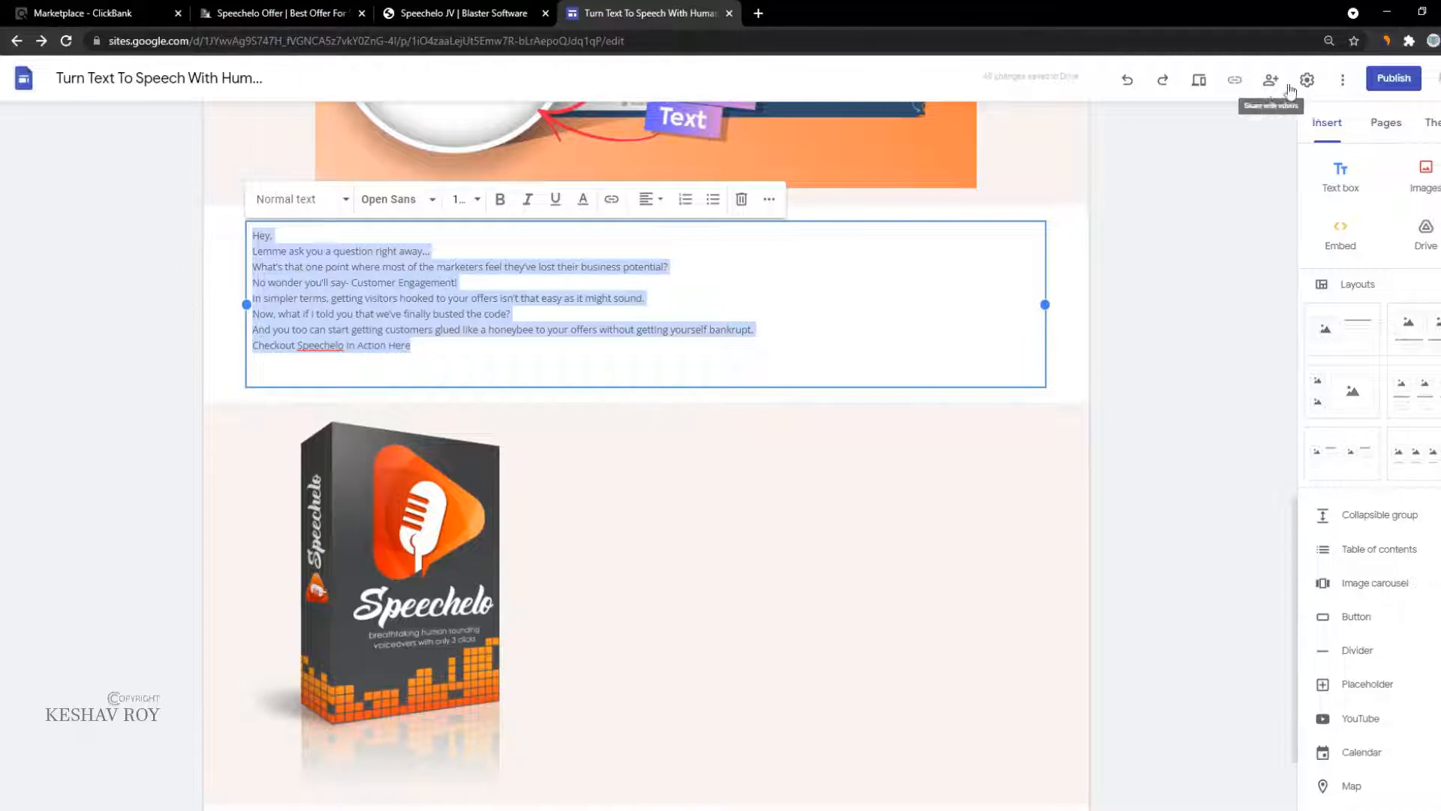
key(ctrl+b)
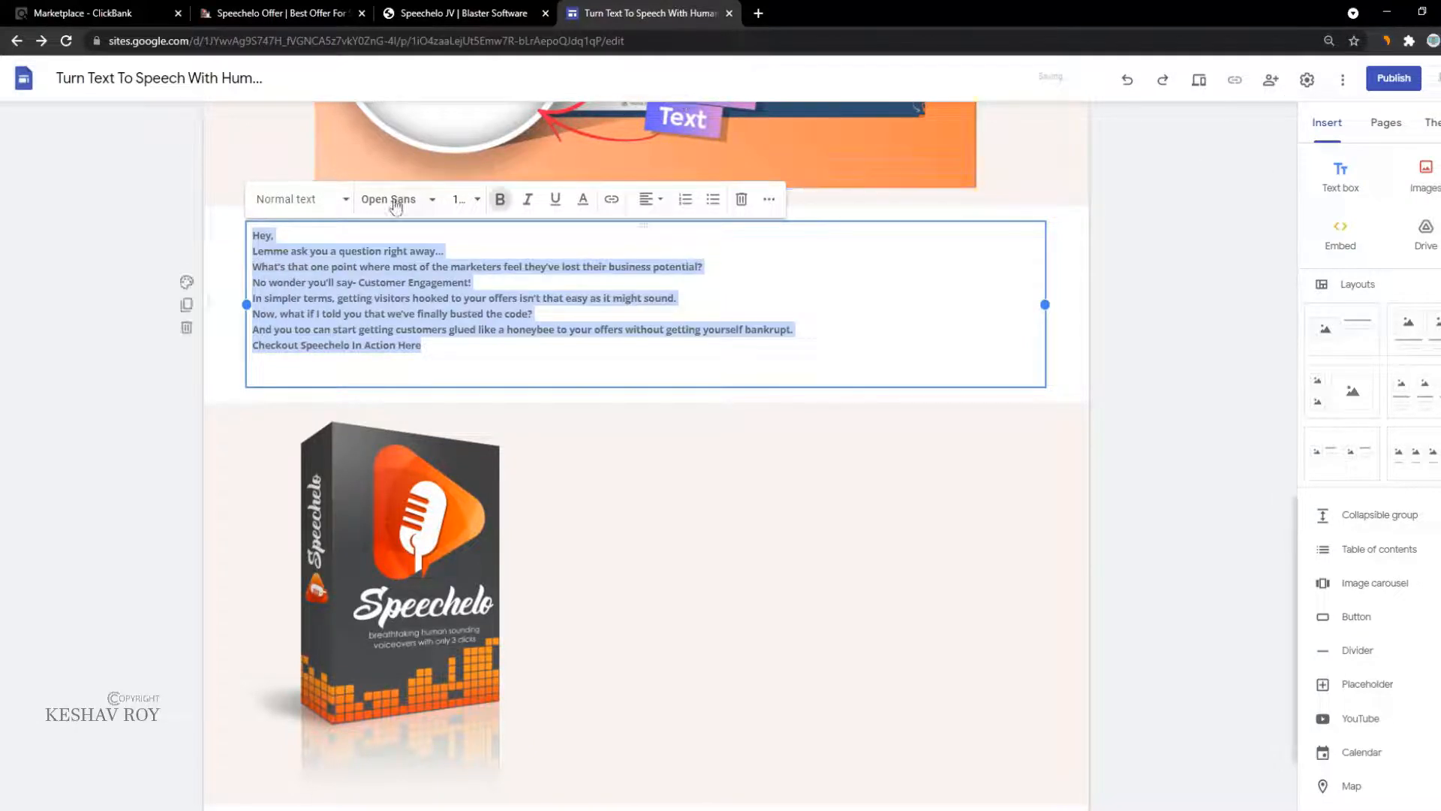
Step: Set the intro copy to Georgia with the Heading style, aligned left
click(418, 202)
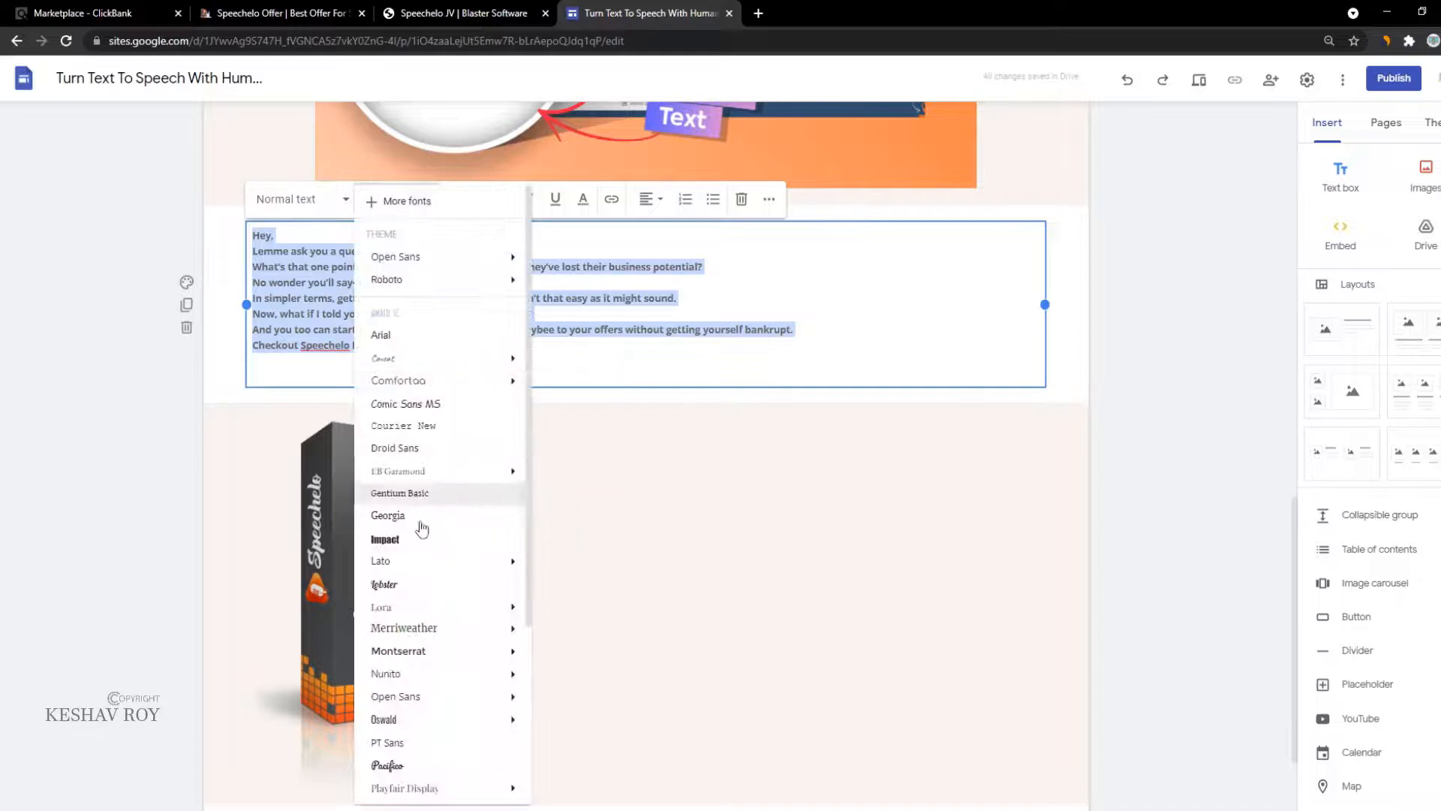
click(395, 515)
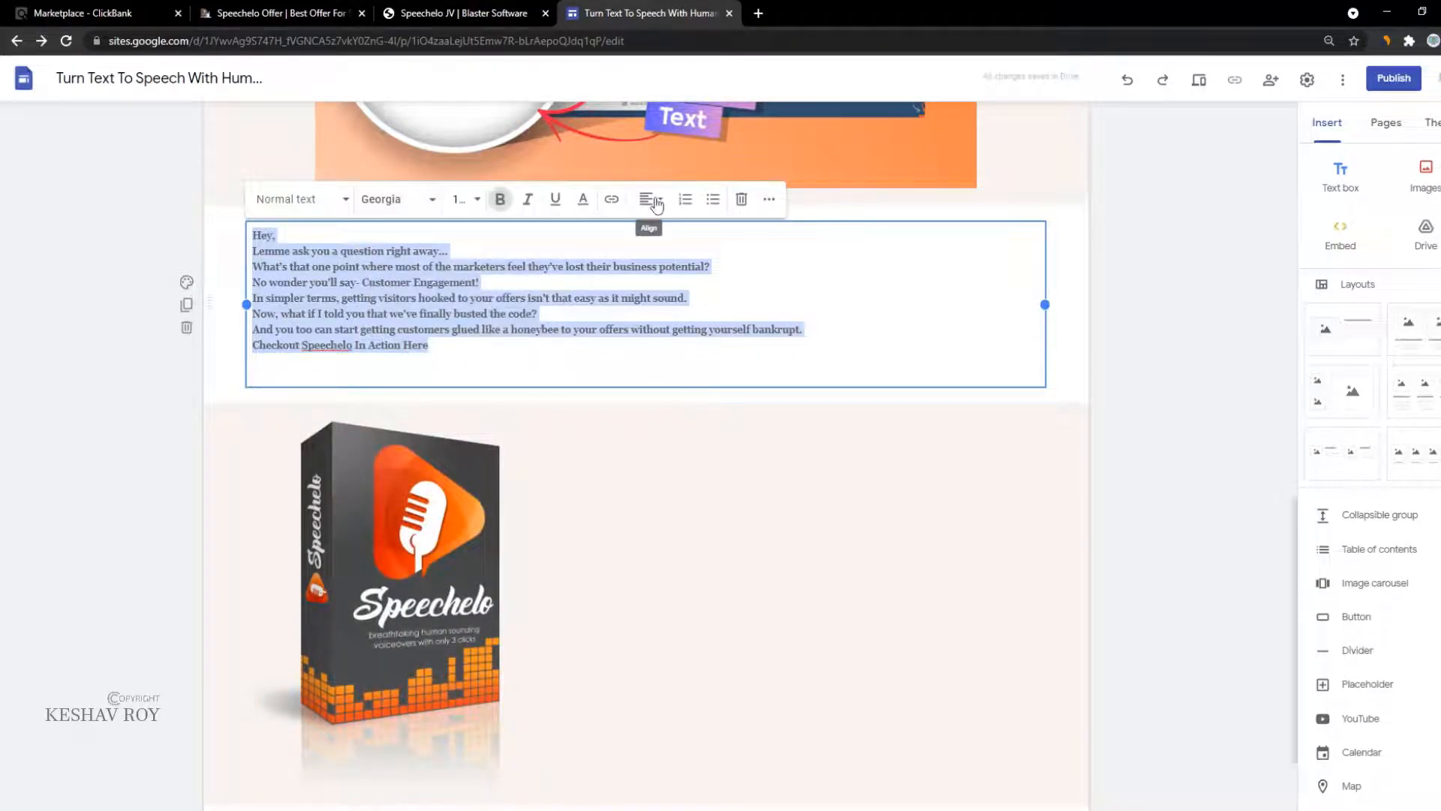
click(650, 273)
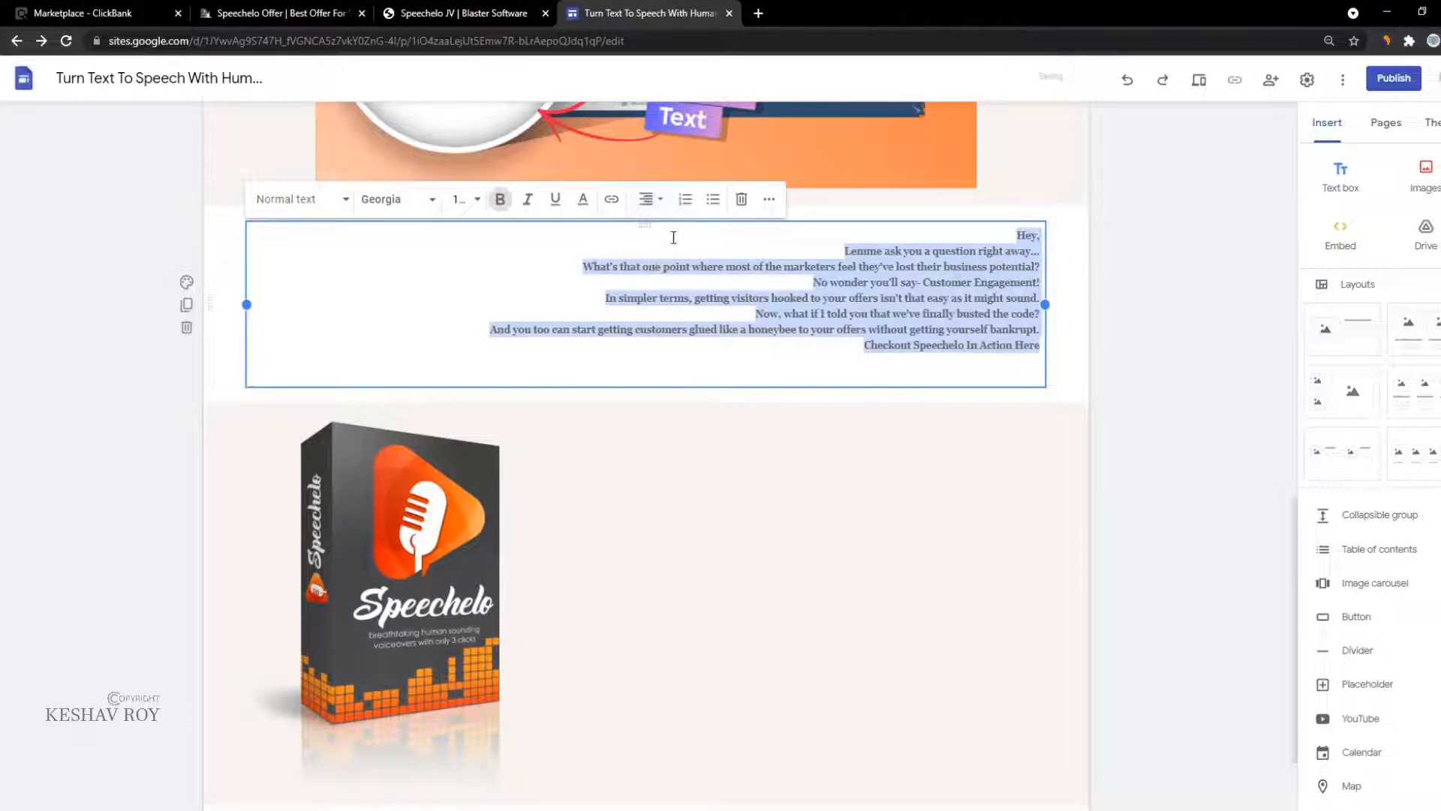
click(644, 209)
click(645, 303)
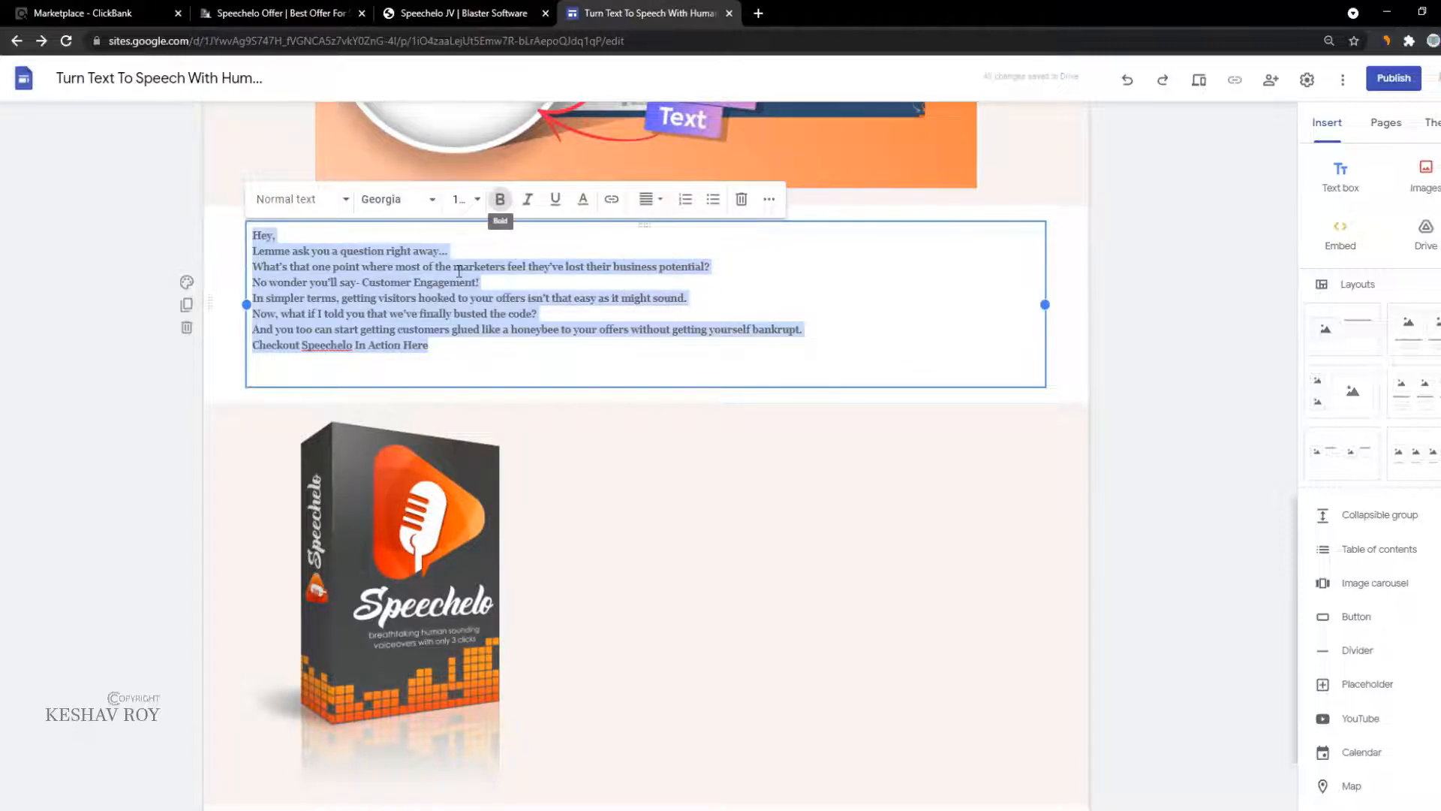
click(341, 200)
click(306, 288)
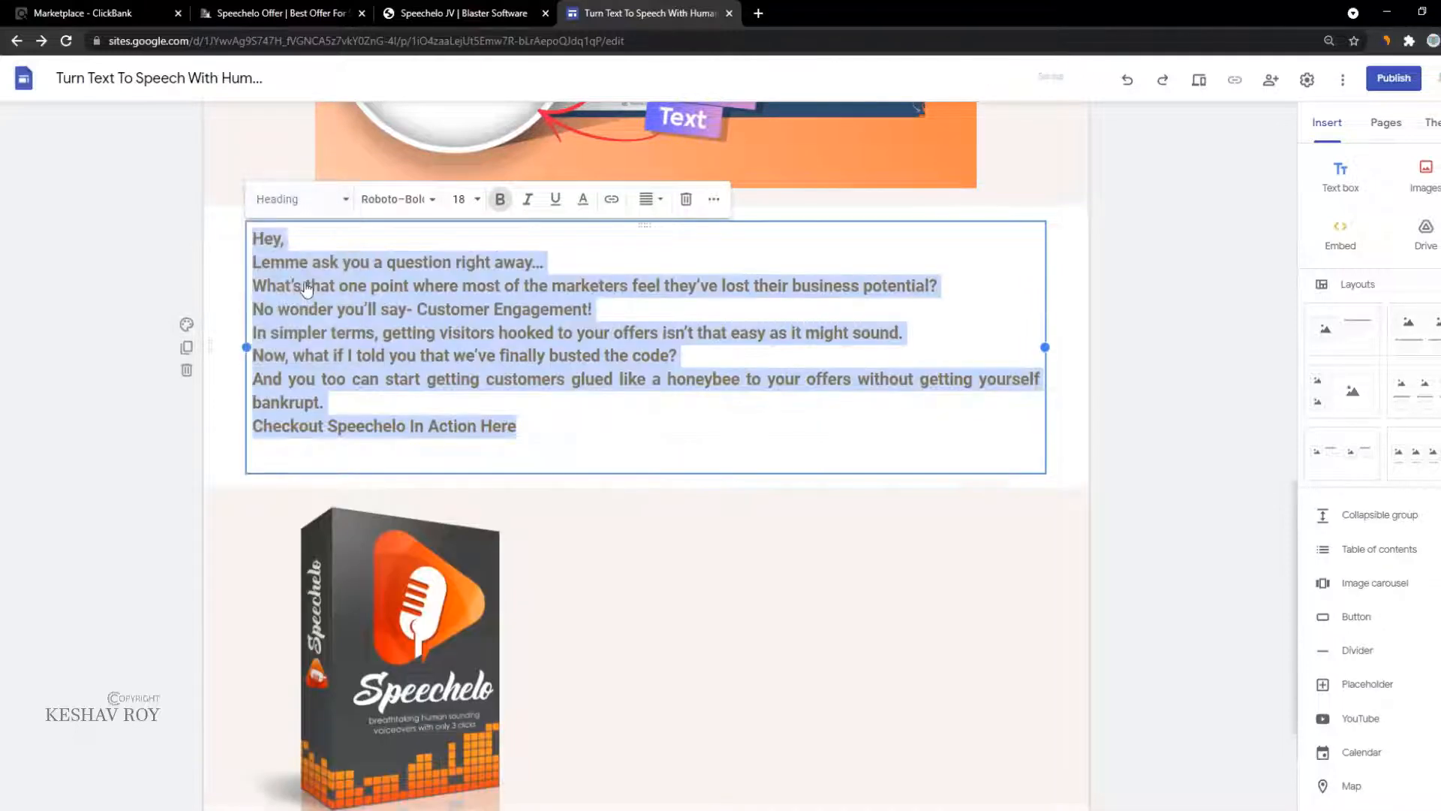
click(359, 375)
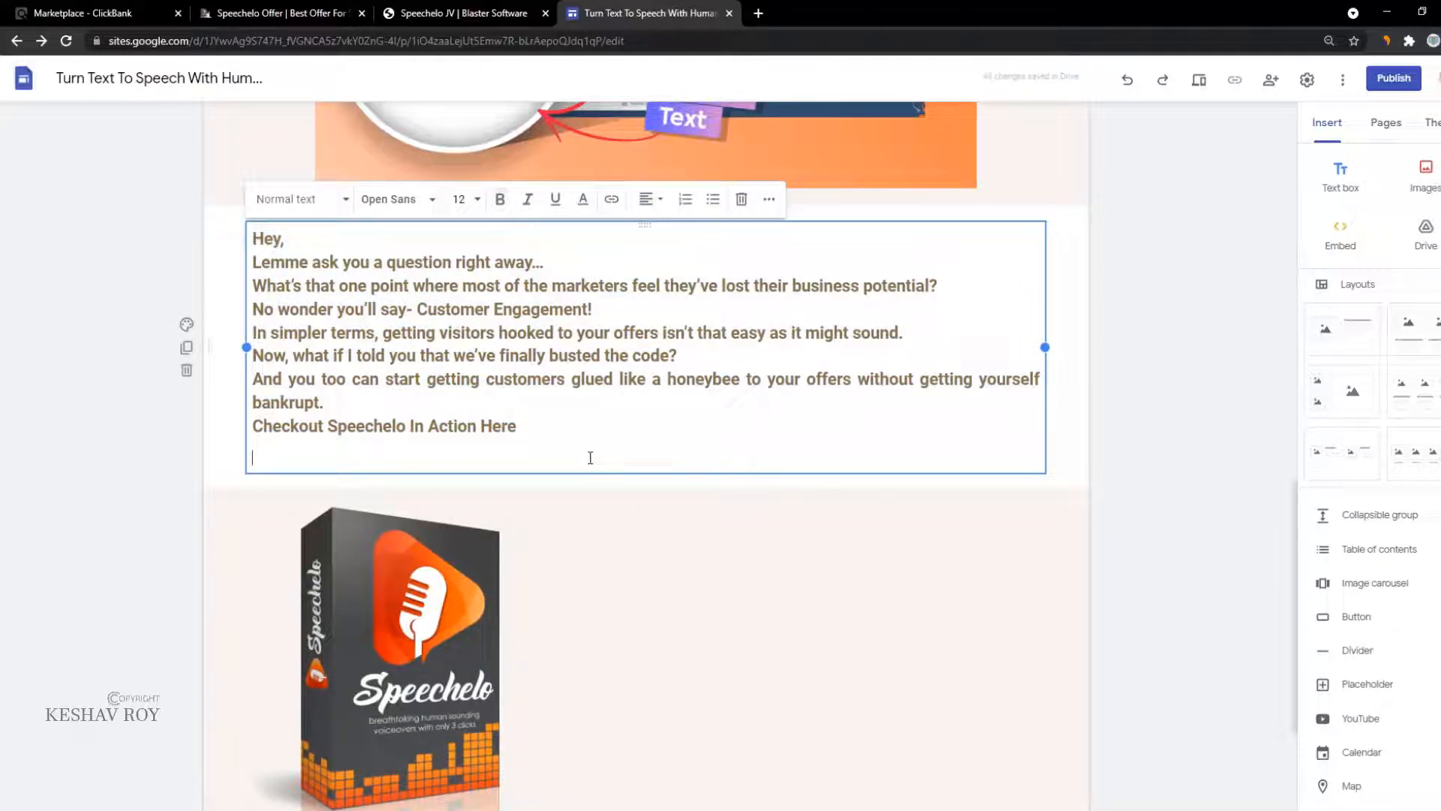
Step: Reselect all the intro copy and confirm left alignment
drag(589, 456, 145, 142)
click(643, 210)
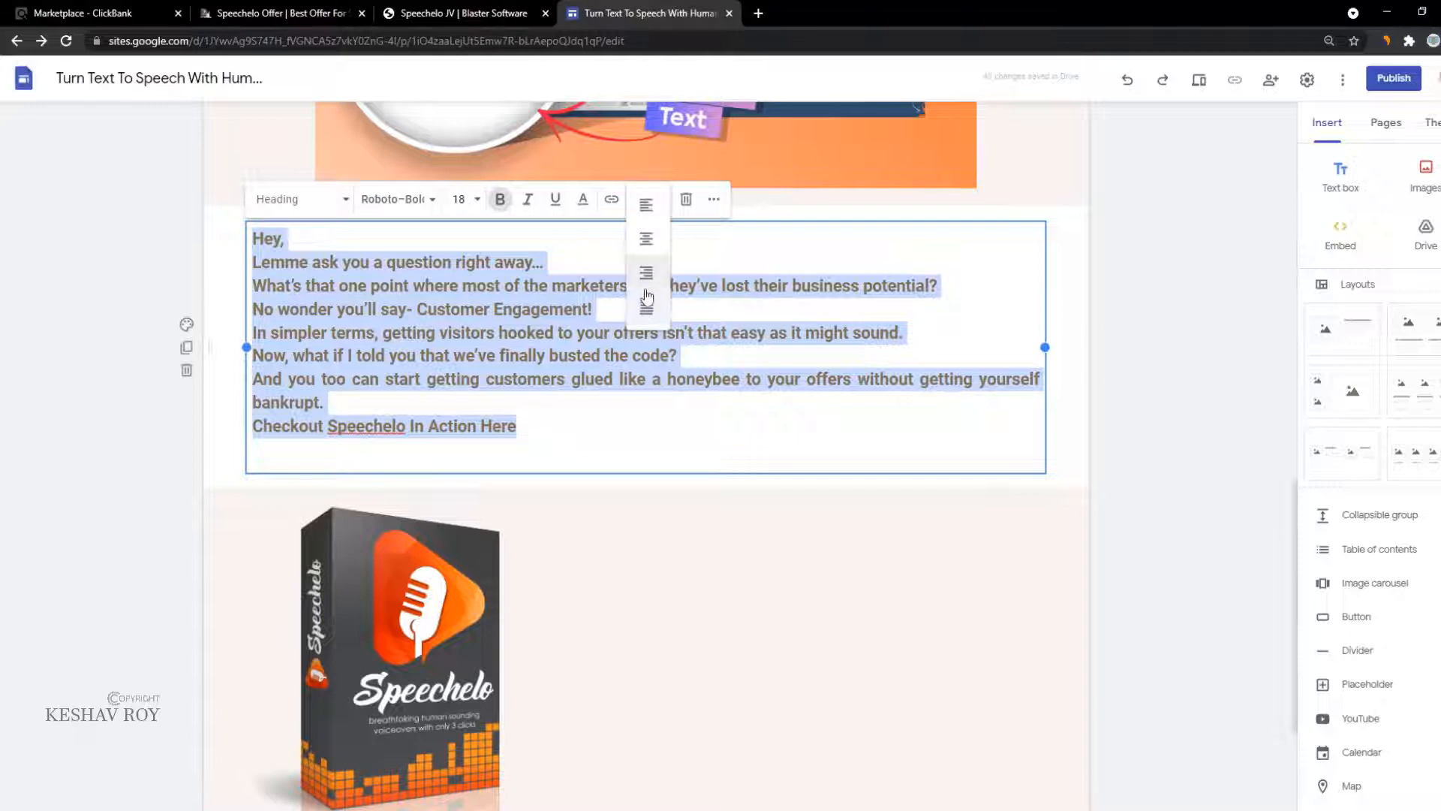
click(646, 273)
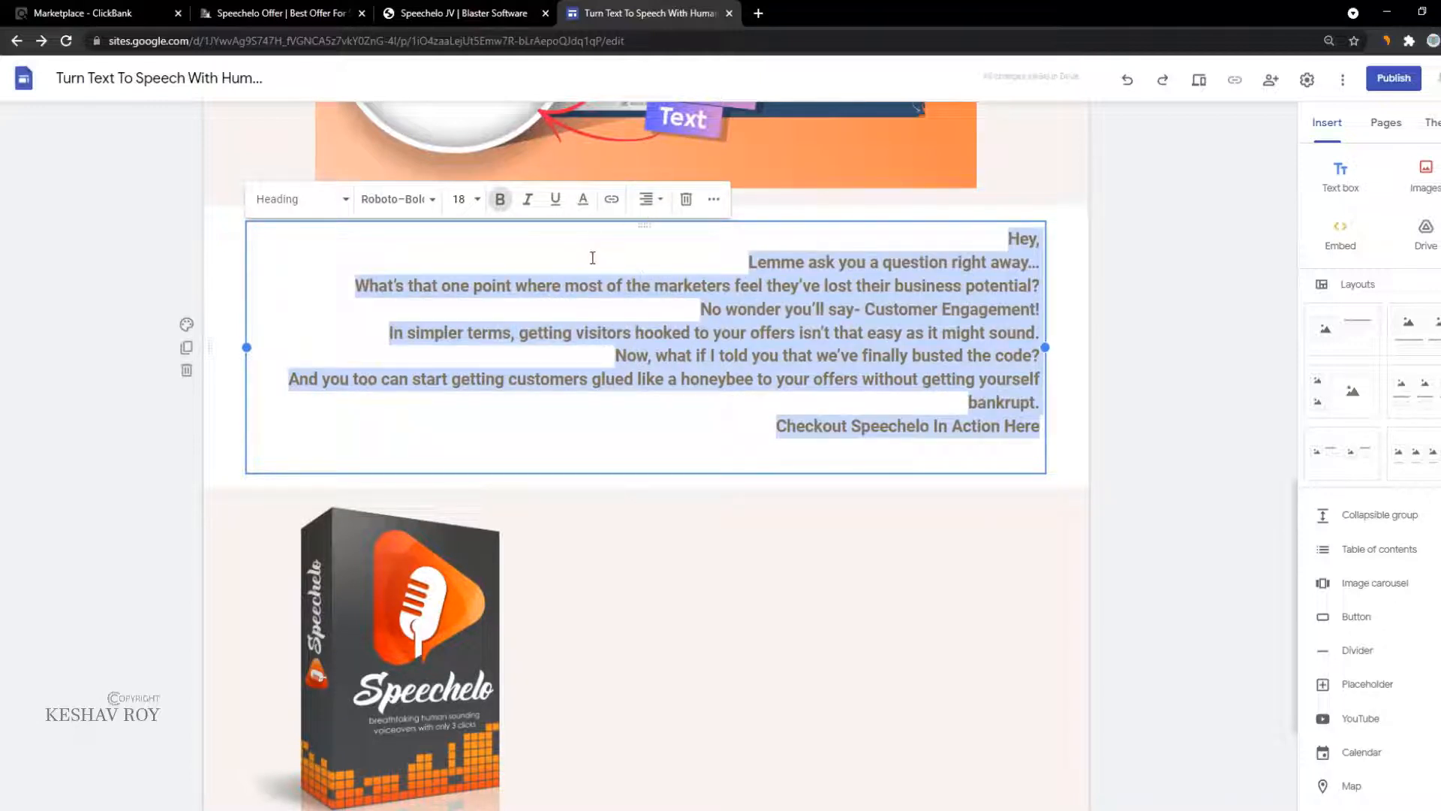
click(638, 210)
click(643, 304)
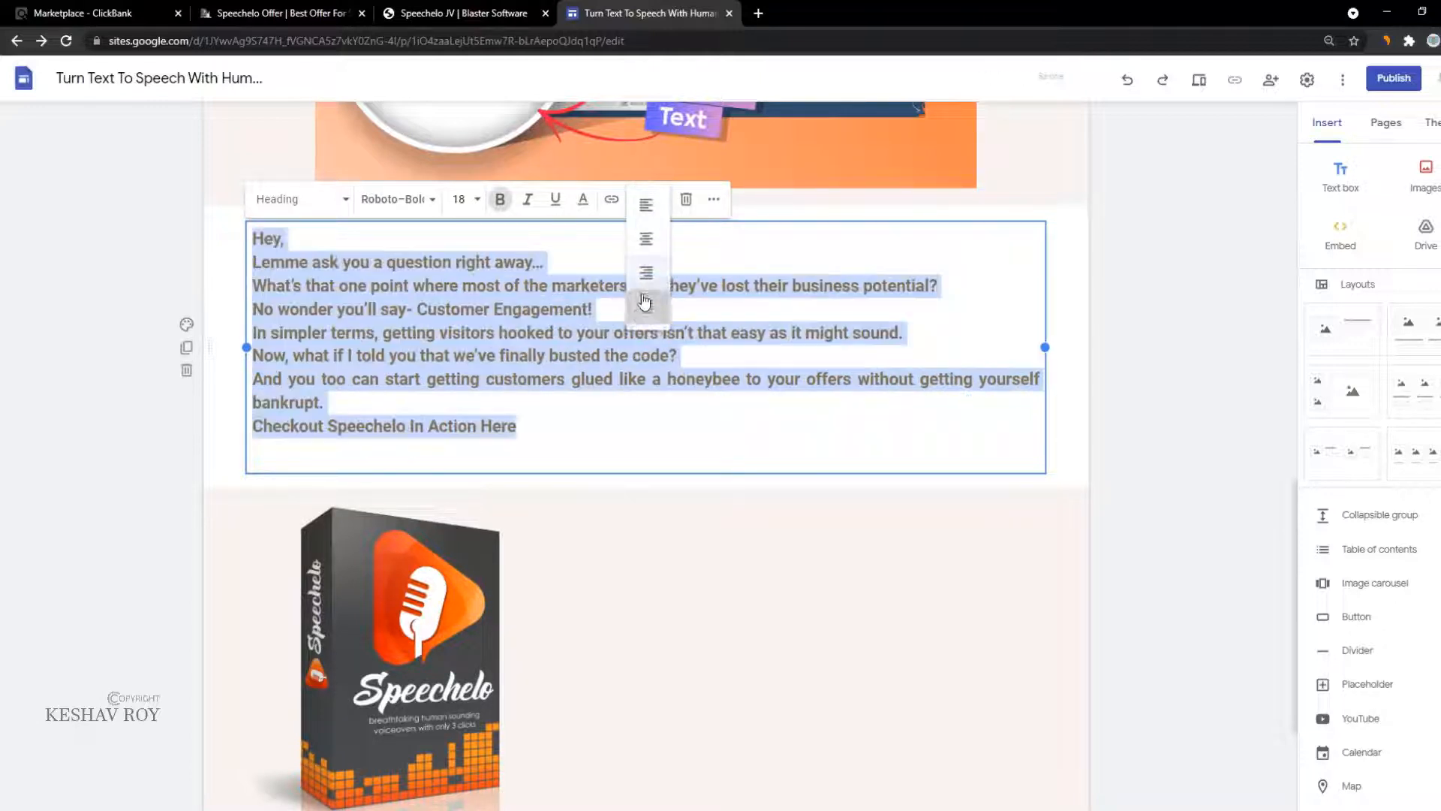
click(643, 332)
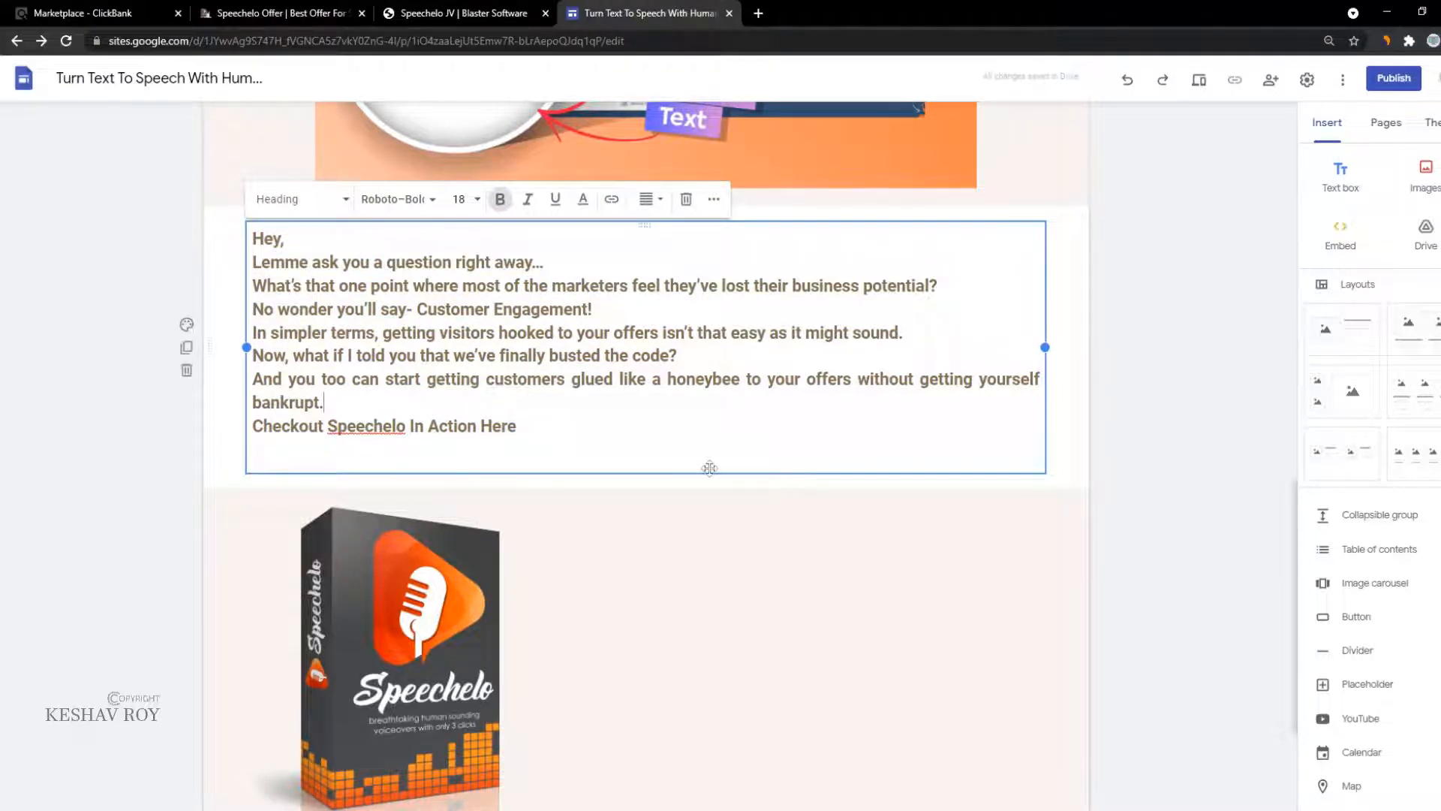
Step: Shrink the Paste Your Text screenshot and move it below the email copy
scroll(447, 383, up, 4)
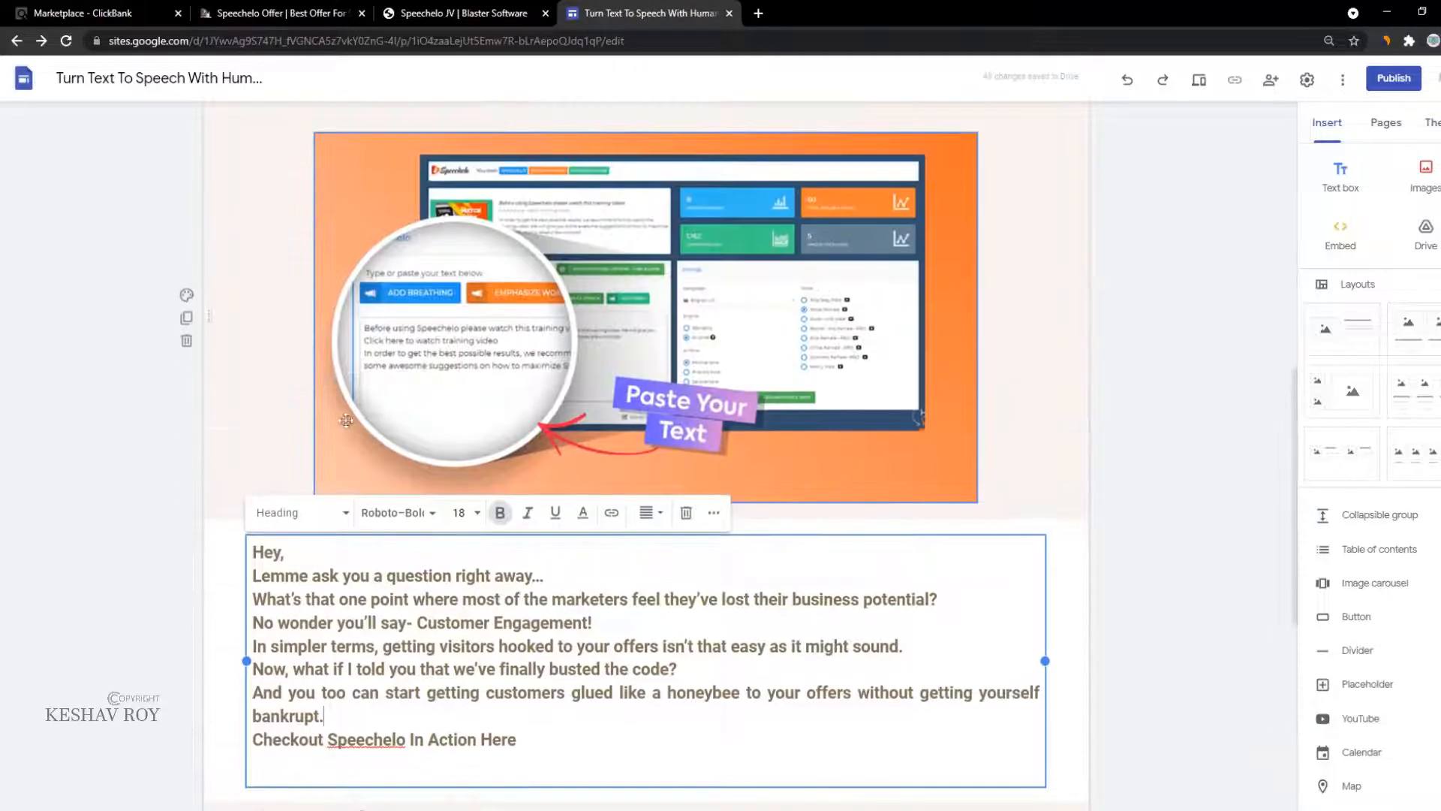
drag(214, 661, 544, 511)
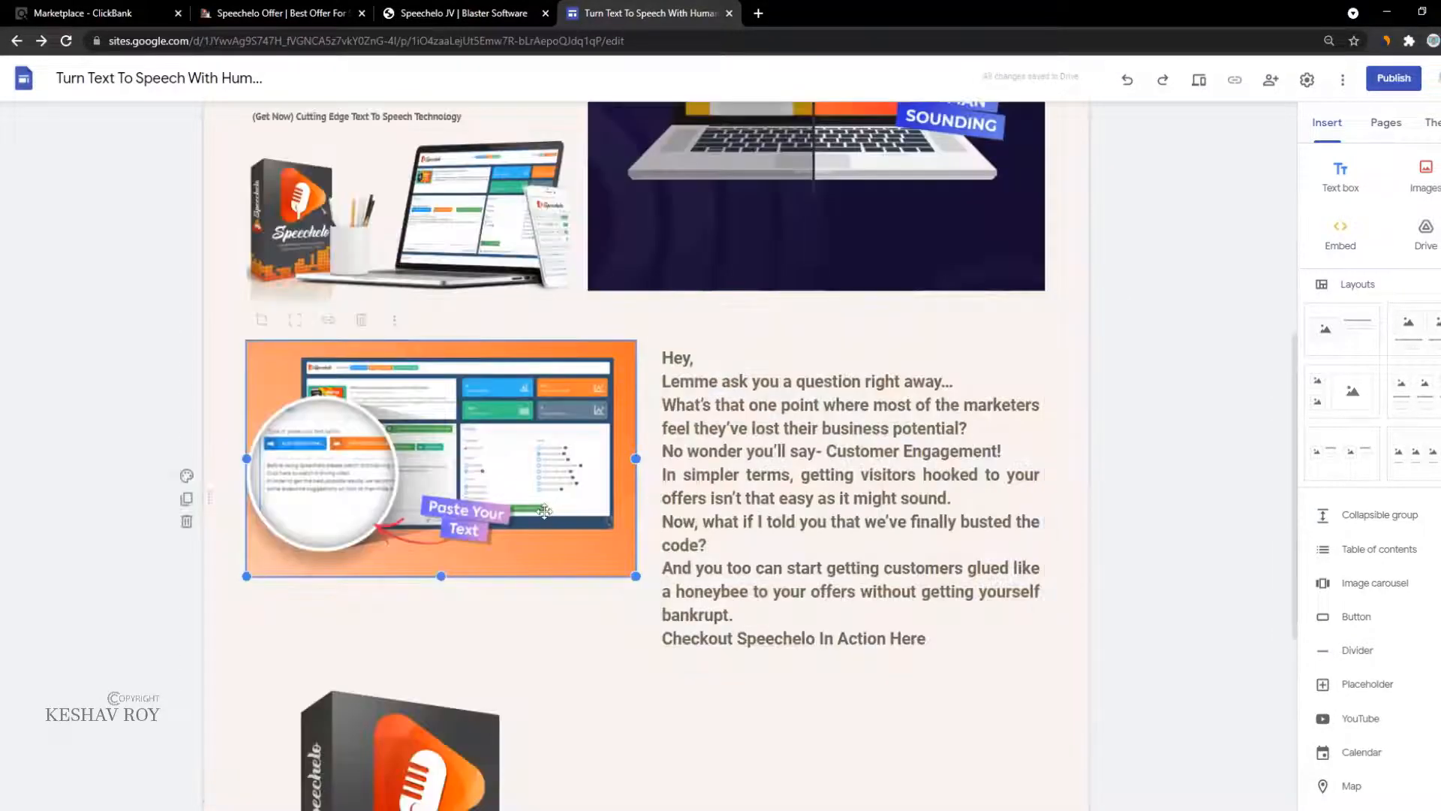
drag(637, 577, 565, 544)
drag(409, 484, 331, 482)
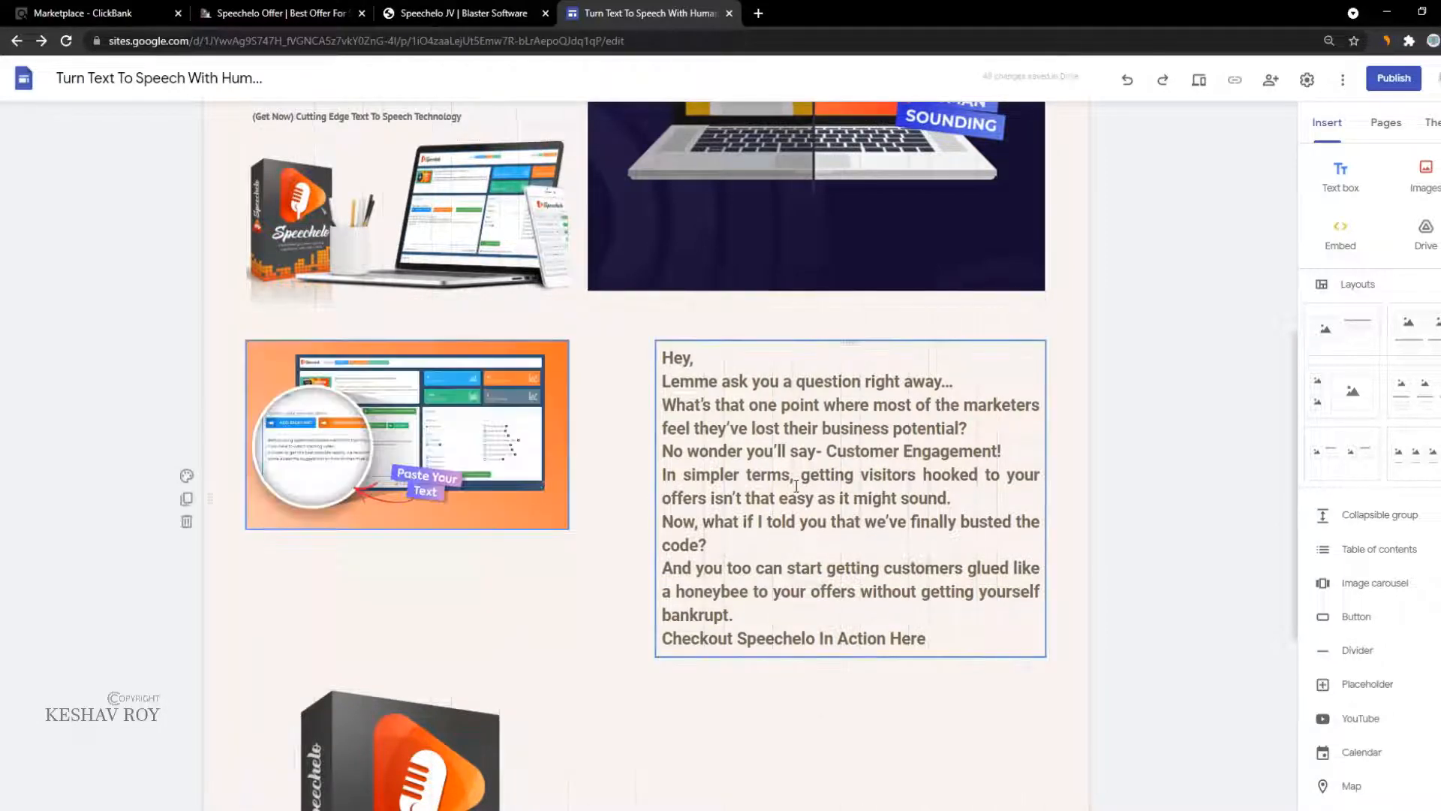
click(668, 499)
drag(655, 497, 216, 537)
key(ctrl+z)
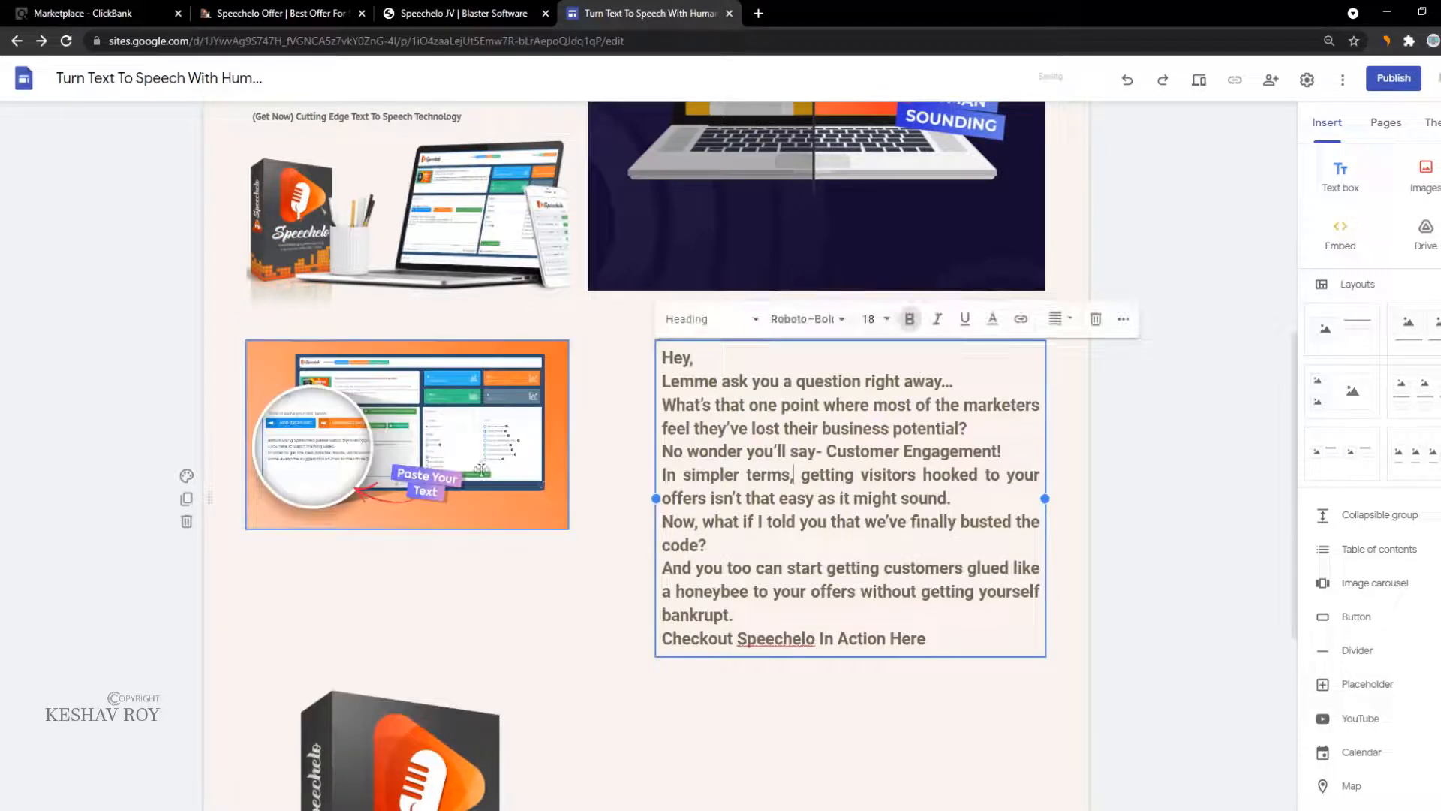
drag(434, 449, 858, 745)
drag(791, 678, 790, 678)
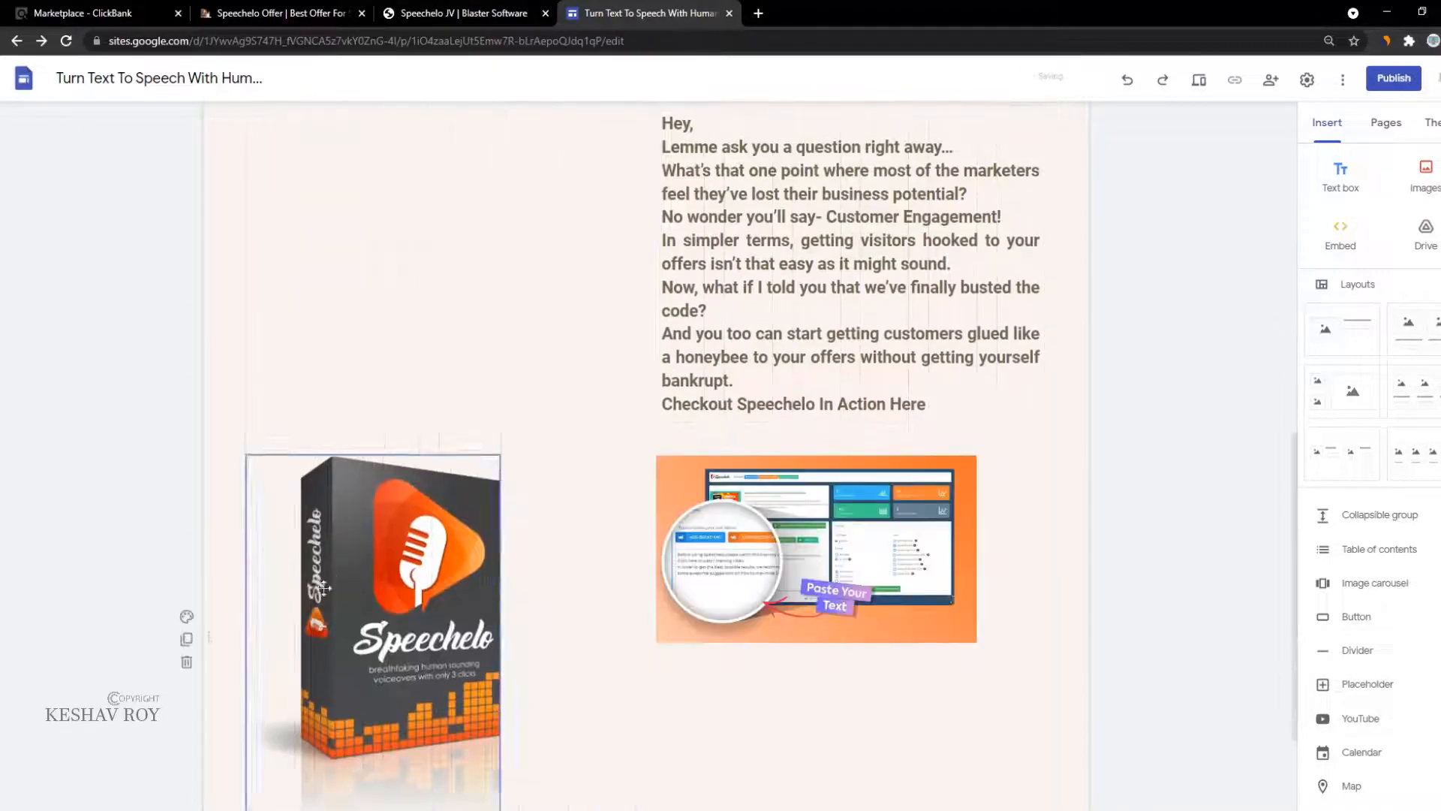
drag(338, 572, 288, 245)
scroll(633, 347, up, 2)
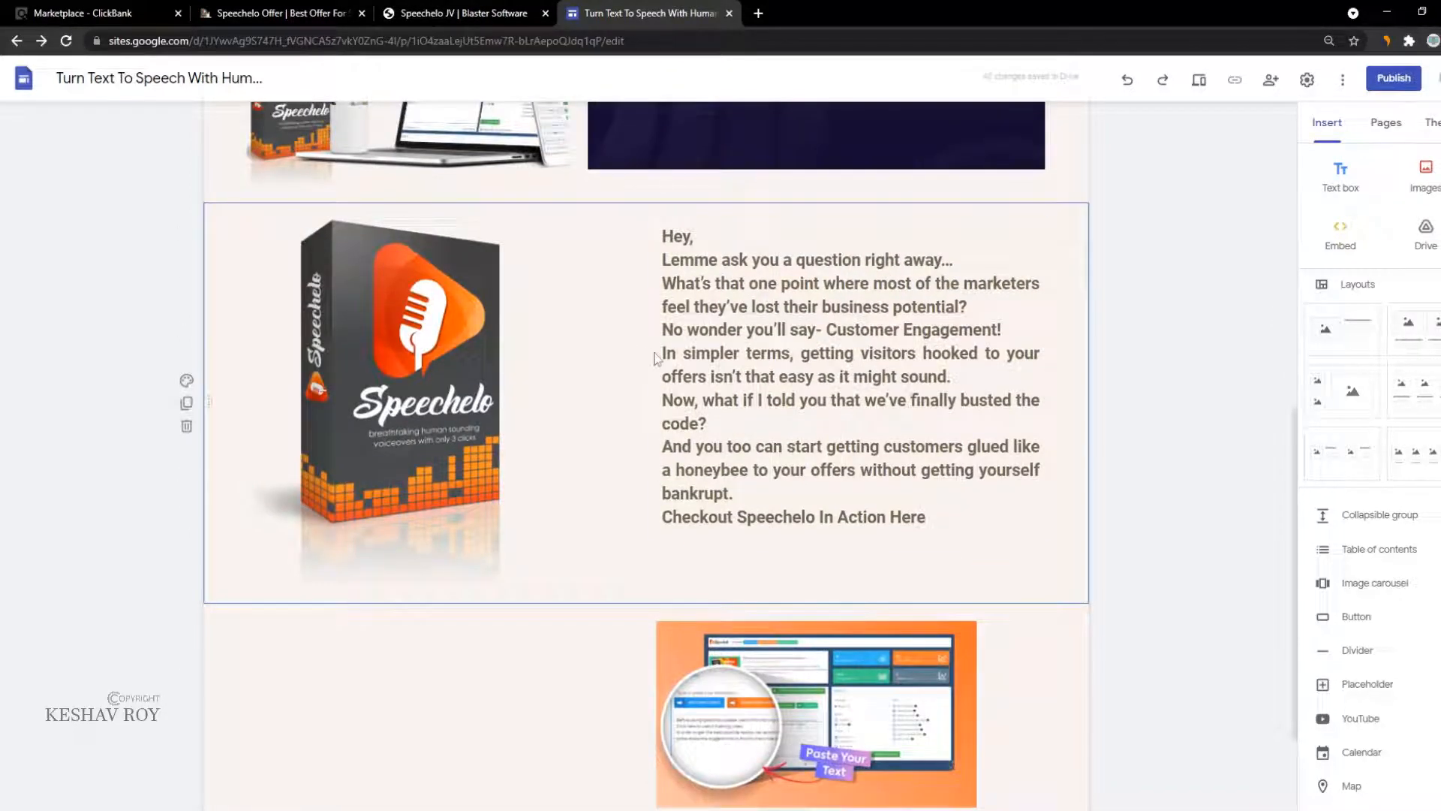
Step: Place the email copy beside the Speechelo box image and widen its text box
click(694, 357)
drag(657, 380, 519, 381)
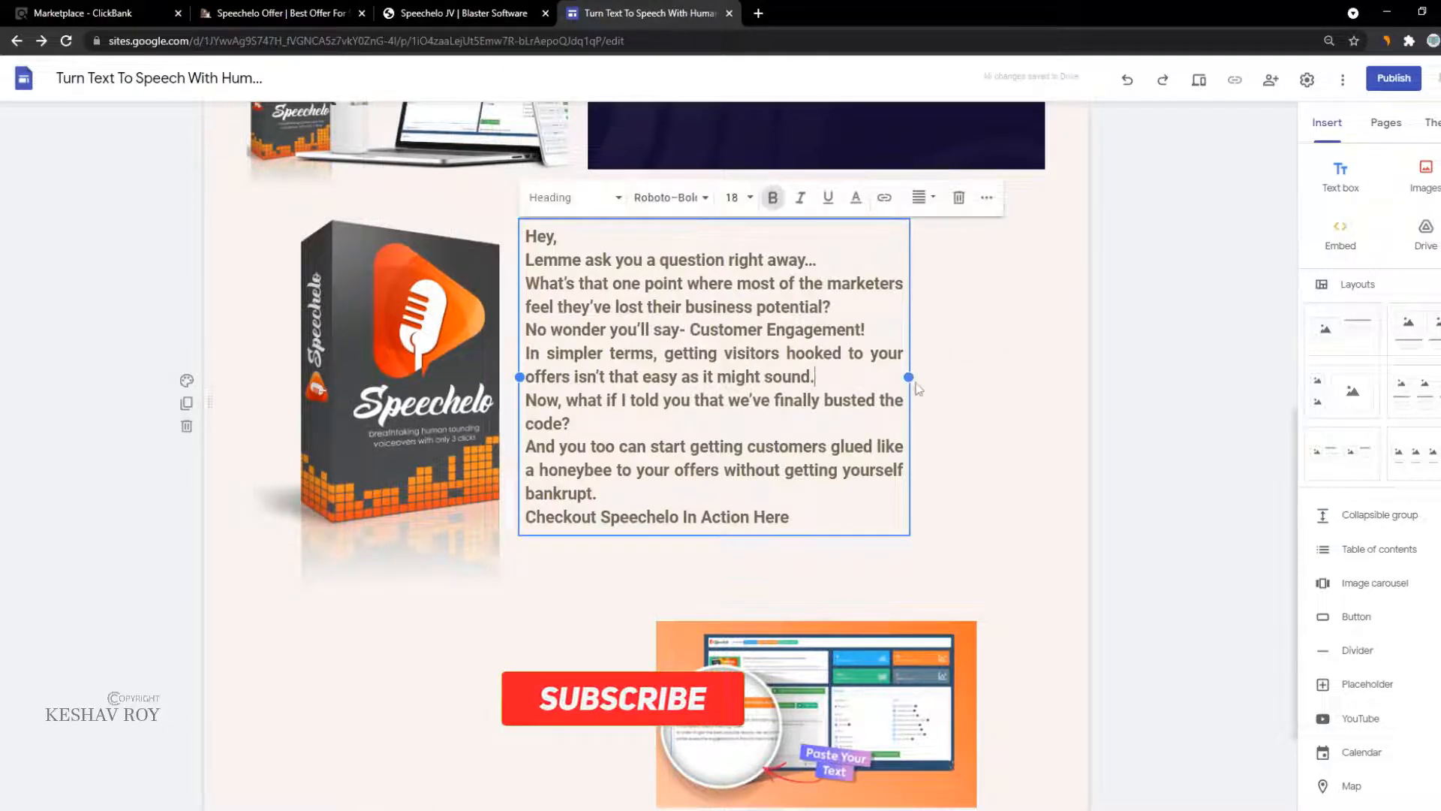
drag(914, 381, 1052, 393)
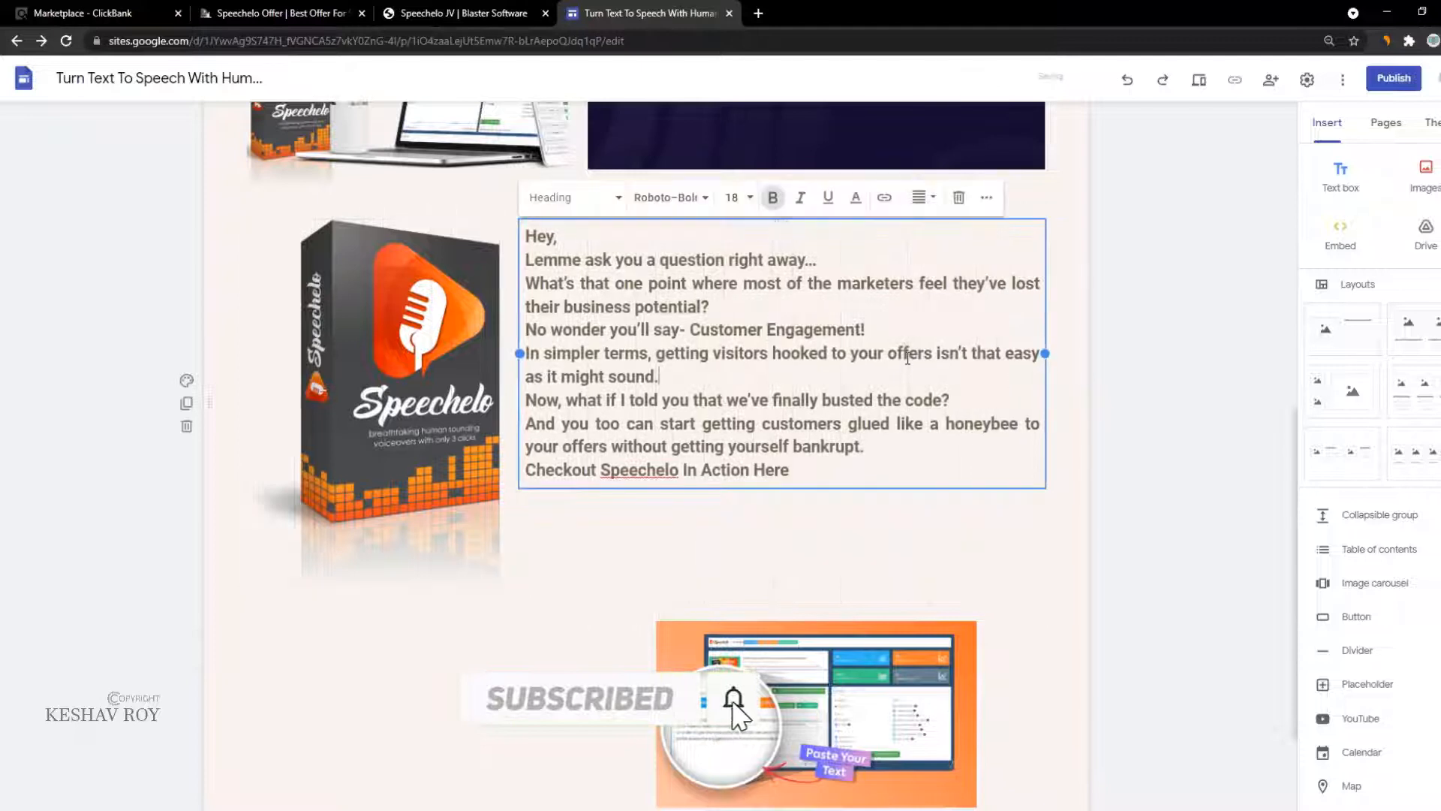
drag(909, 351, 901, 394)
click(524, 575)
click(734, 380)
drag(735, 382, 741, 413)
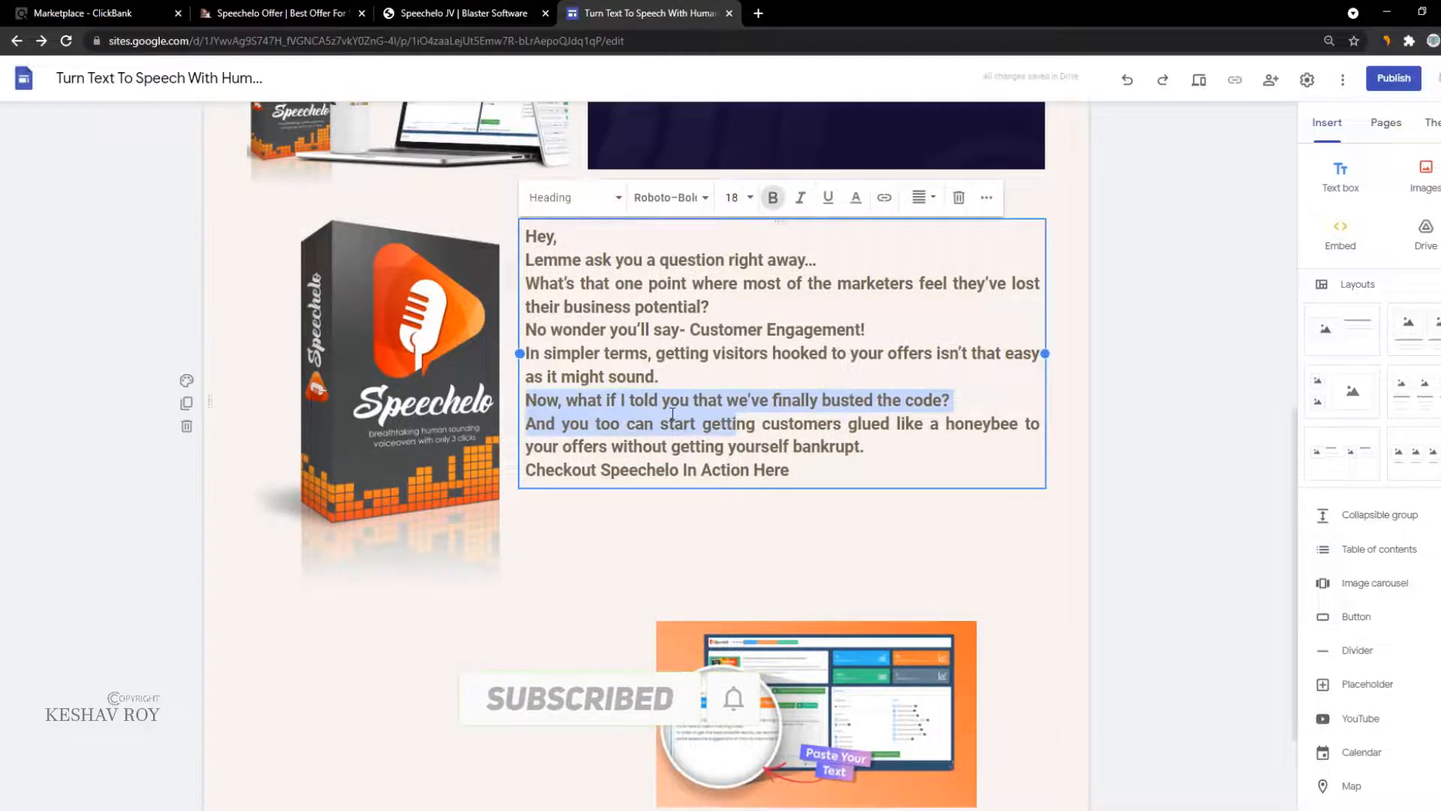
click(511, 323)
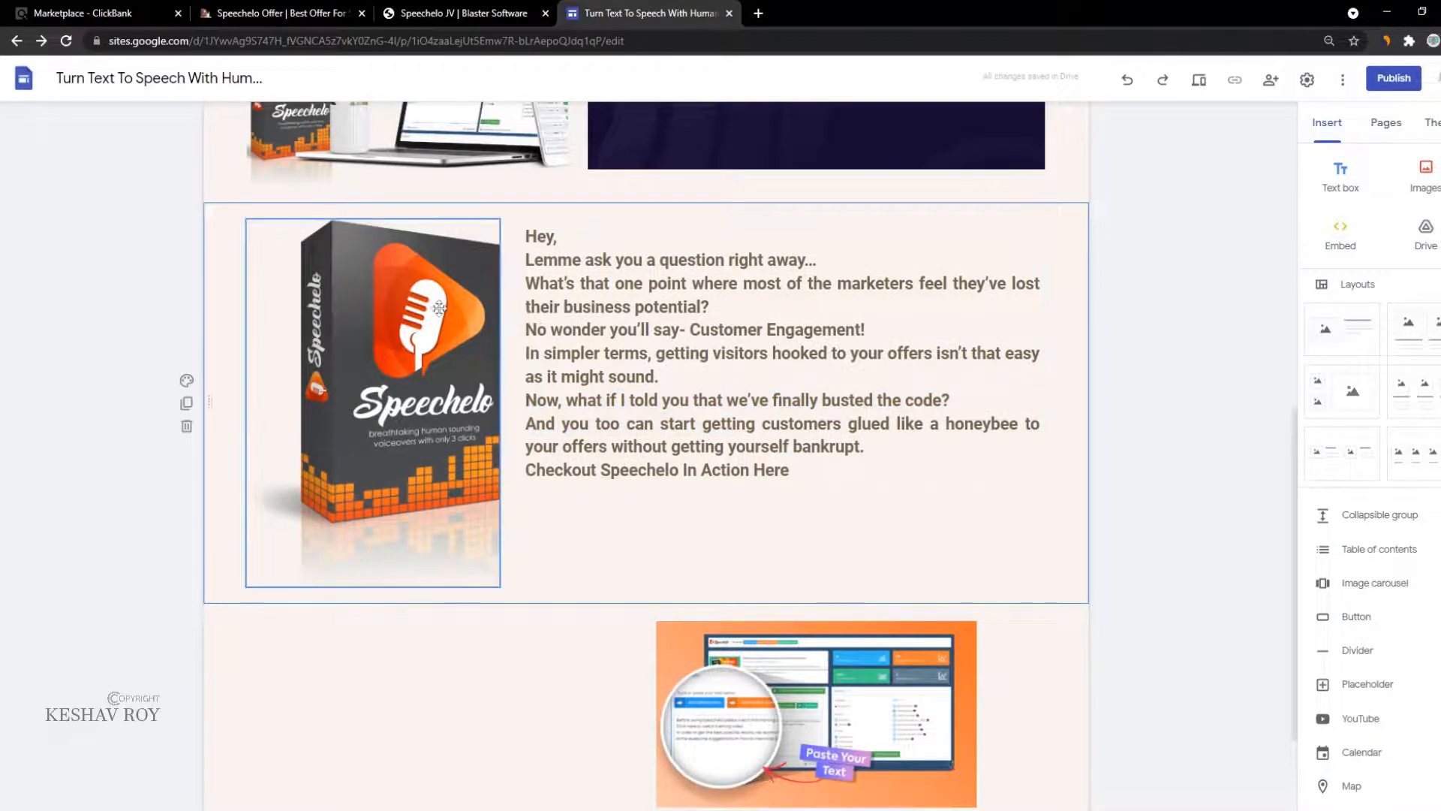
drag(439, 309, 409, 279)
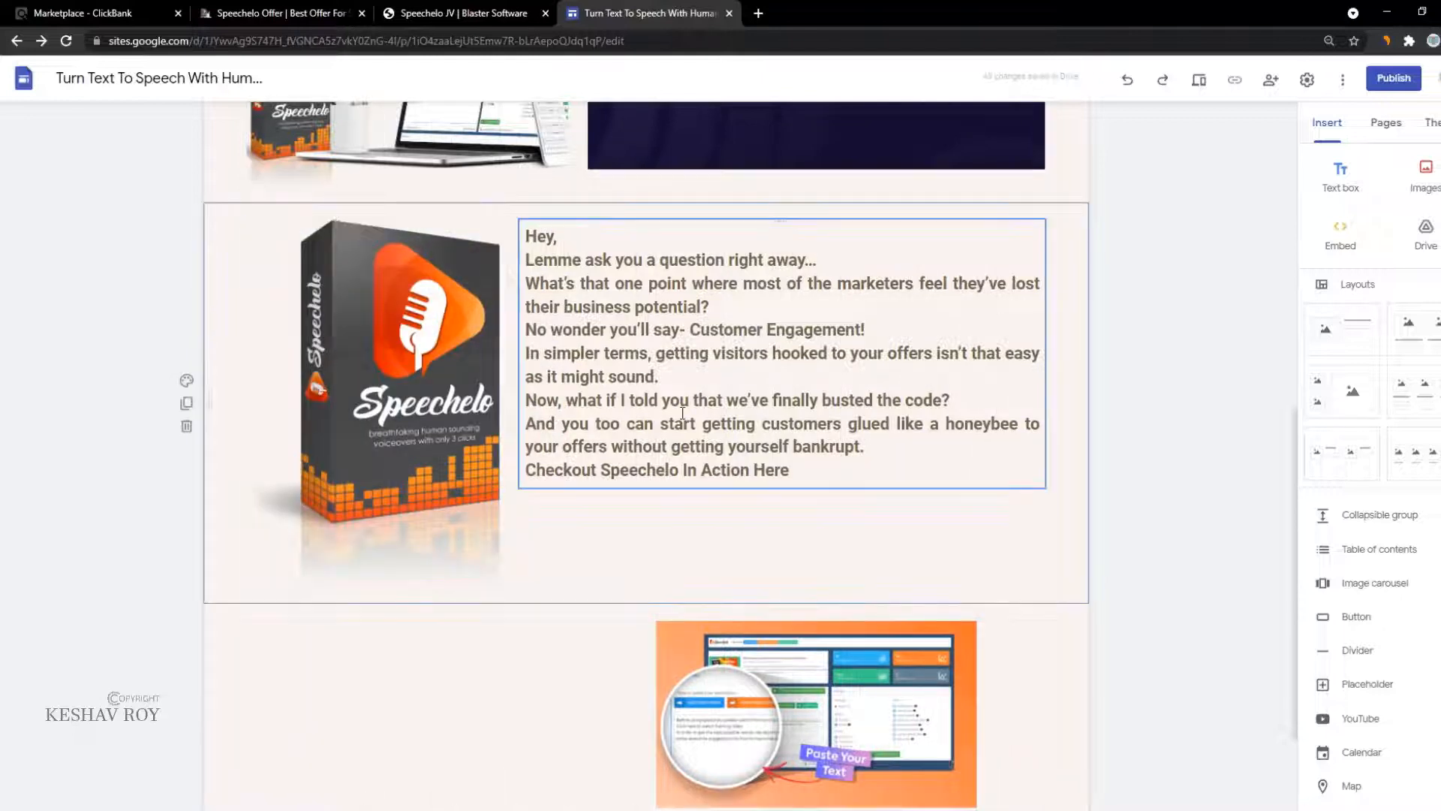
drag(667, 400, 660, 424)
click(509, 560)
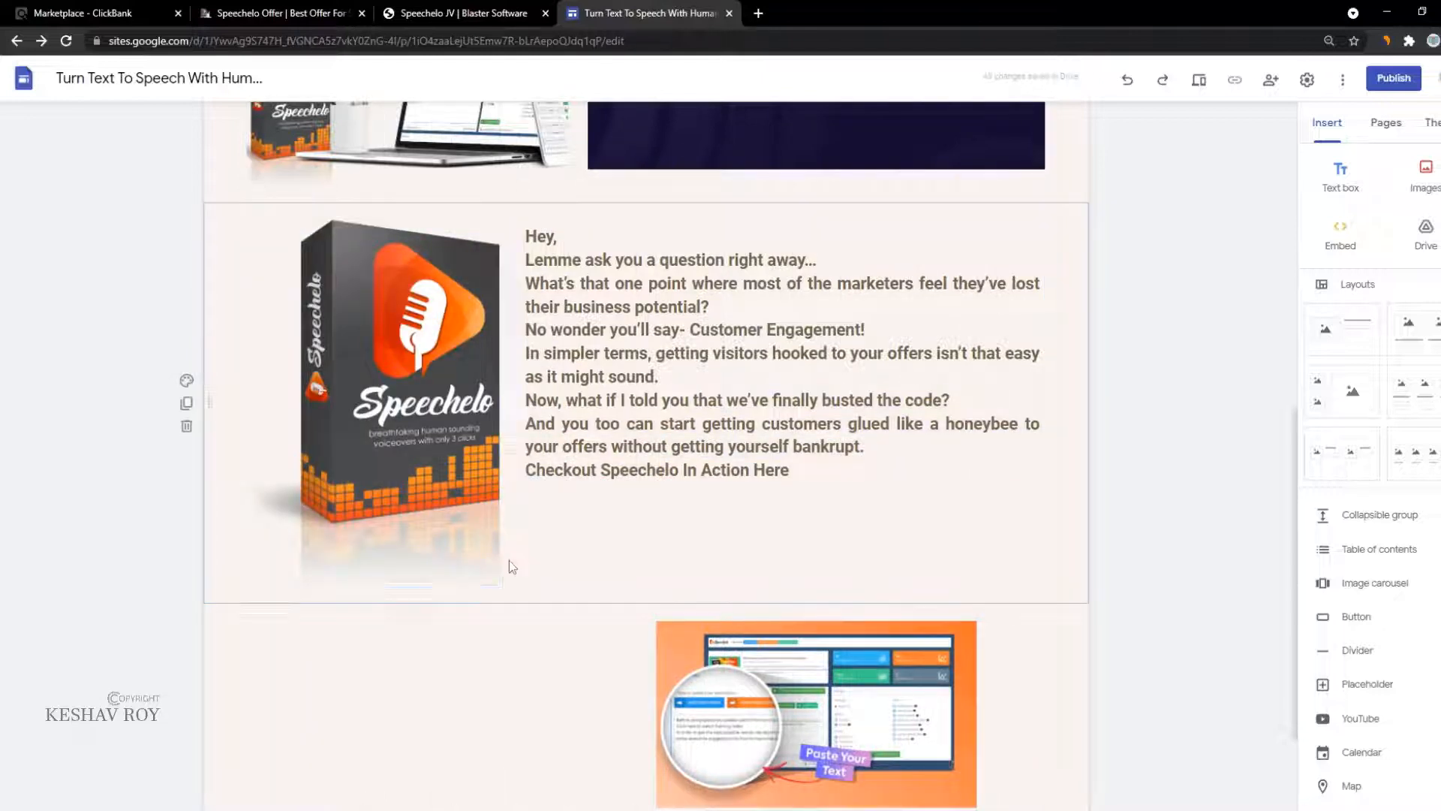
Step: Add blank lines before 'Checkout Speechelo In Action Here', 'Now, what if' and 'No wonder'
click(668, 486)
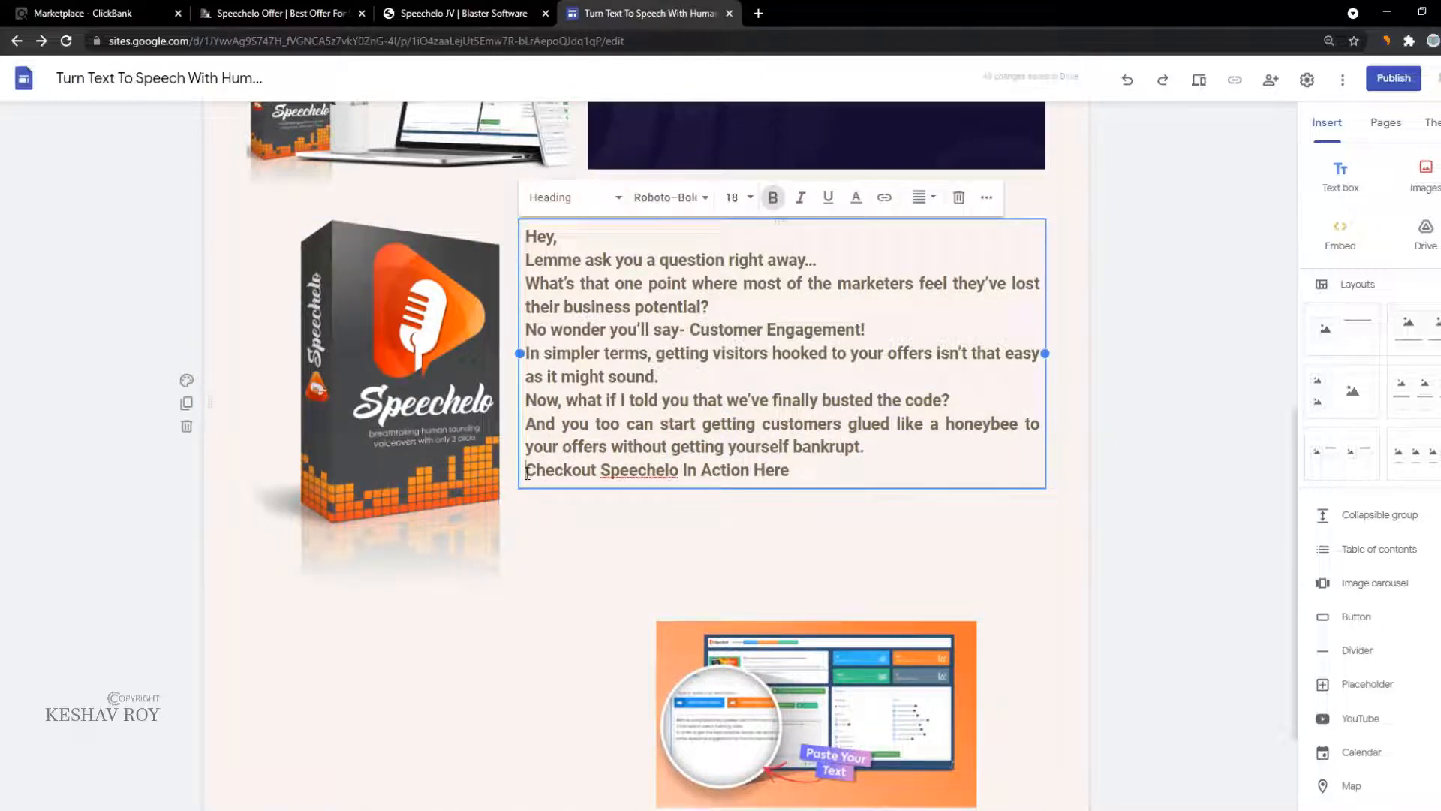
key(Return)
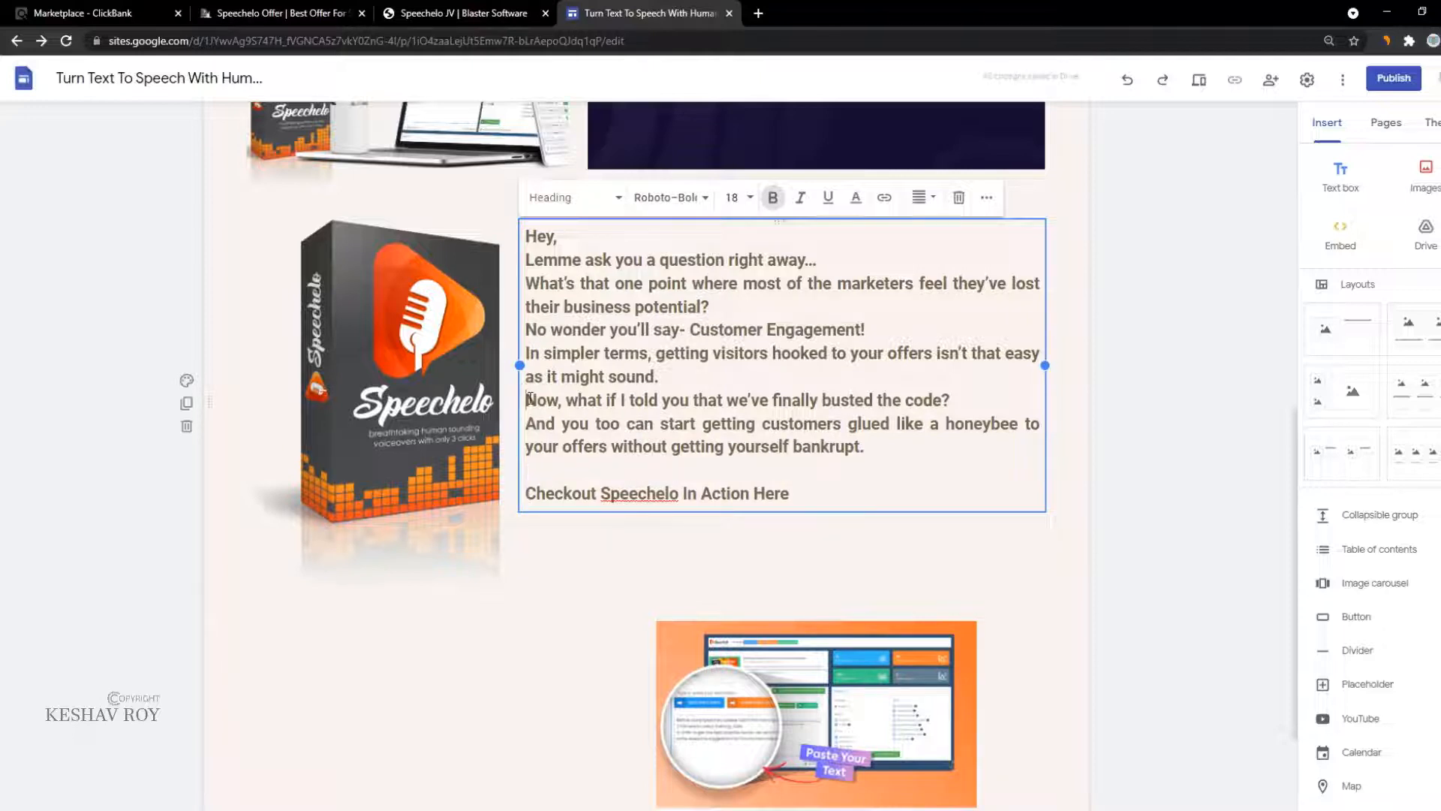
key(Return)
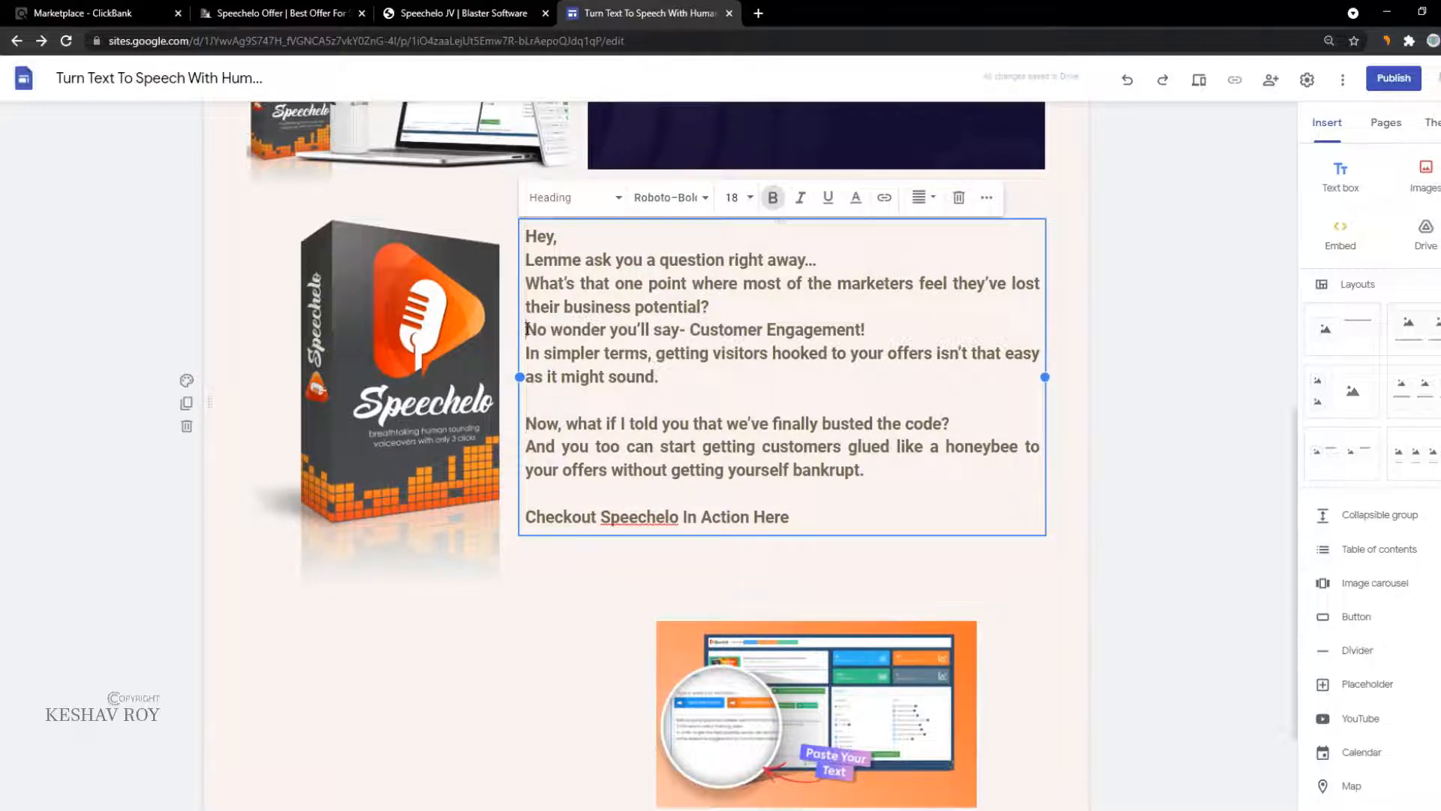
click(527, 329)
key(Return)
key(Return)
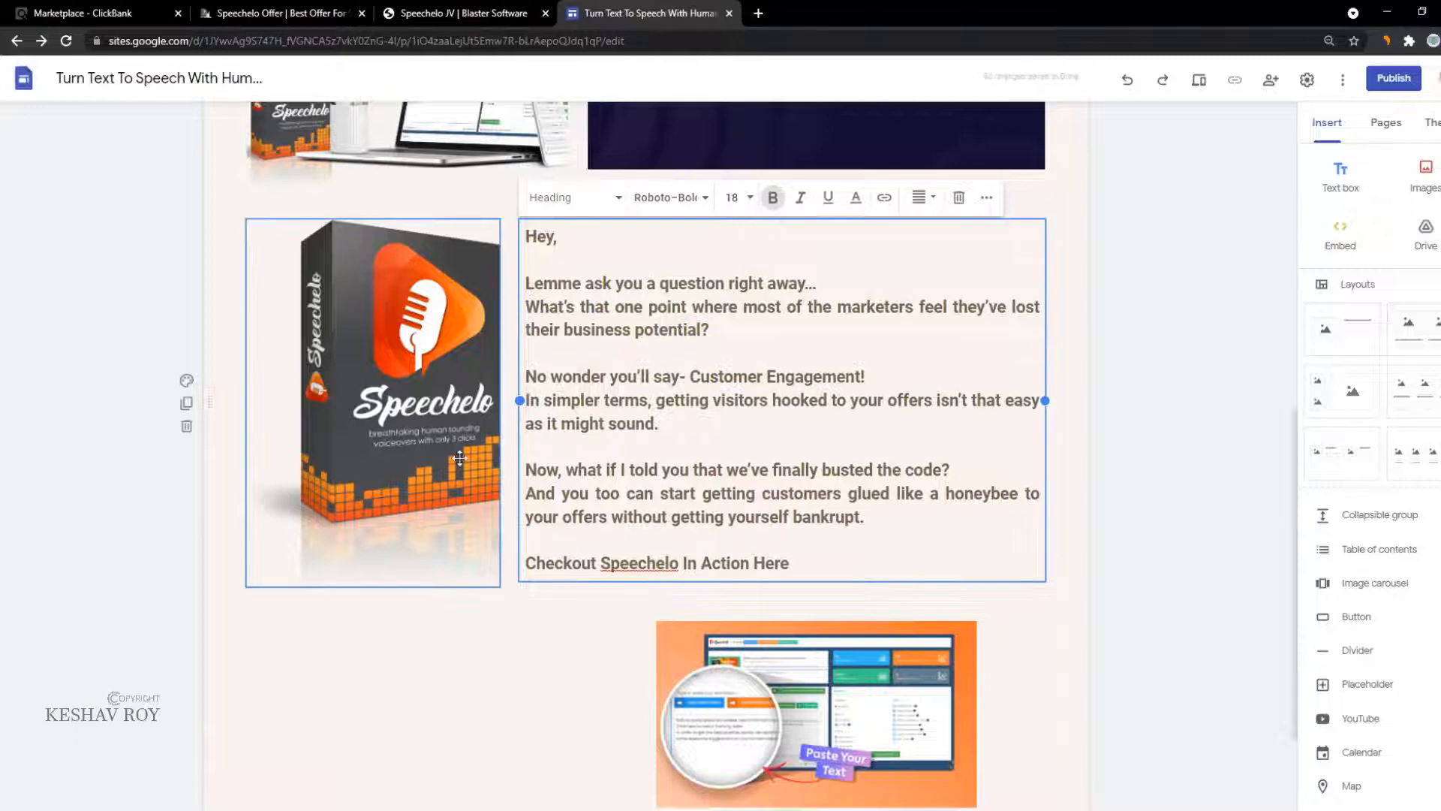
click(361, 459)
click(394, 703)
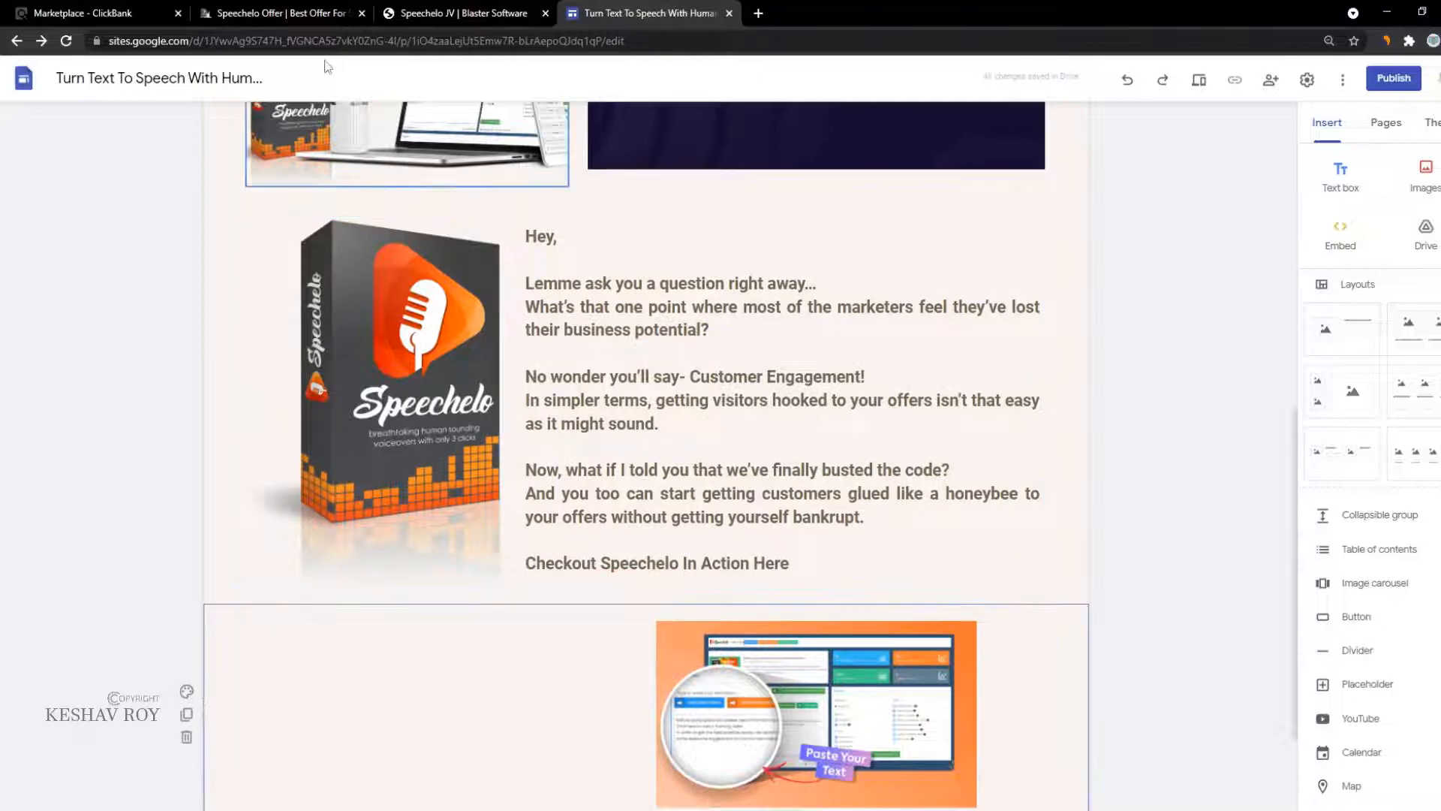
click(341, 9)
Step: Select the Speechelo description and three-step list on the JV swipe page, then return to Google Sites
click(413, 9)
scroll(506, 466, down, 4)
click(443, 342)
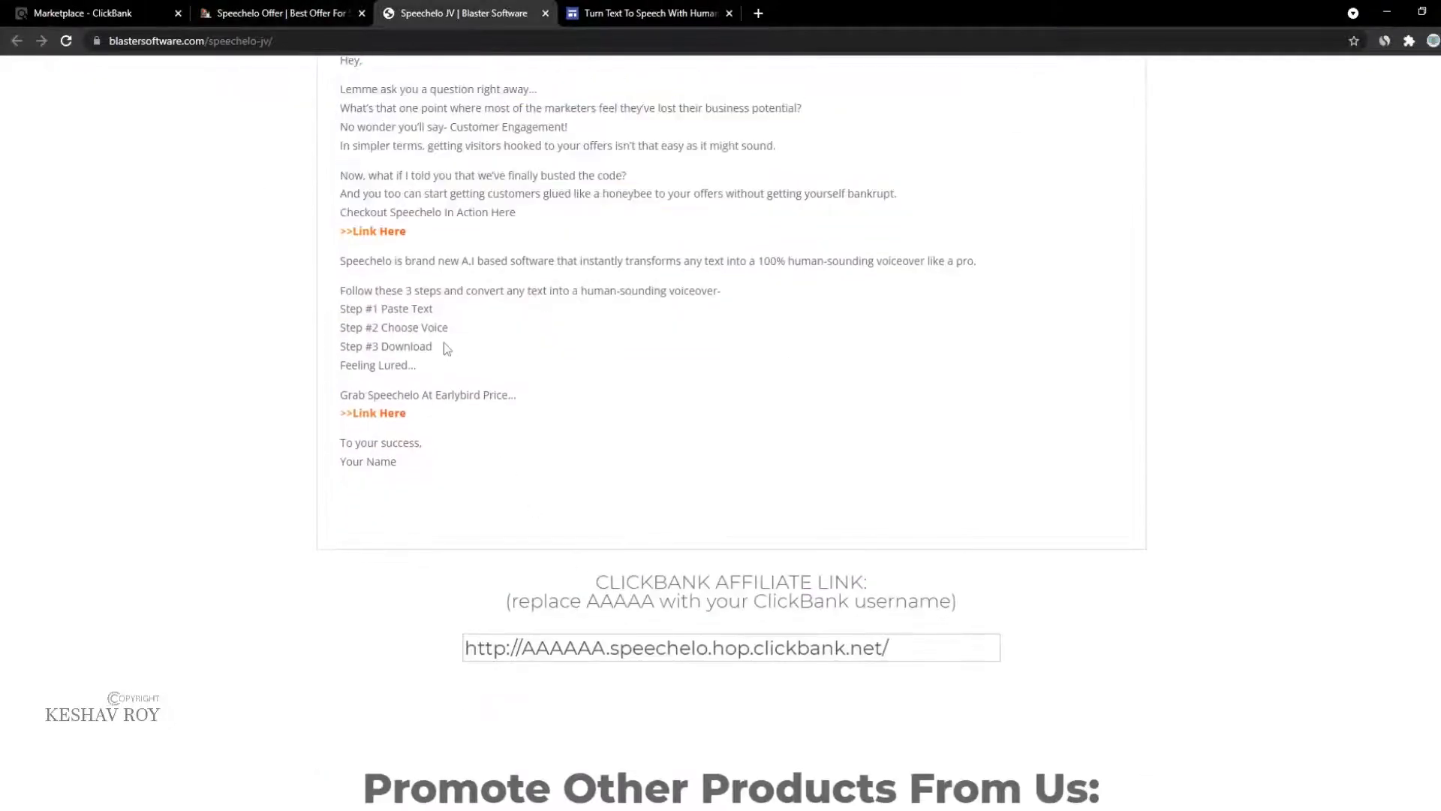
drag(342, 266, 663, 449)
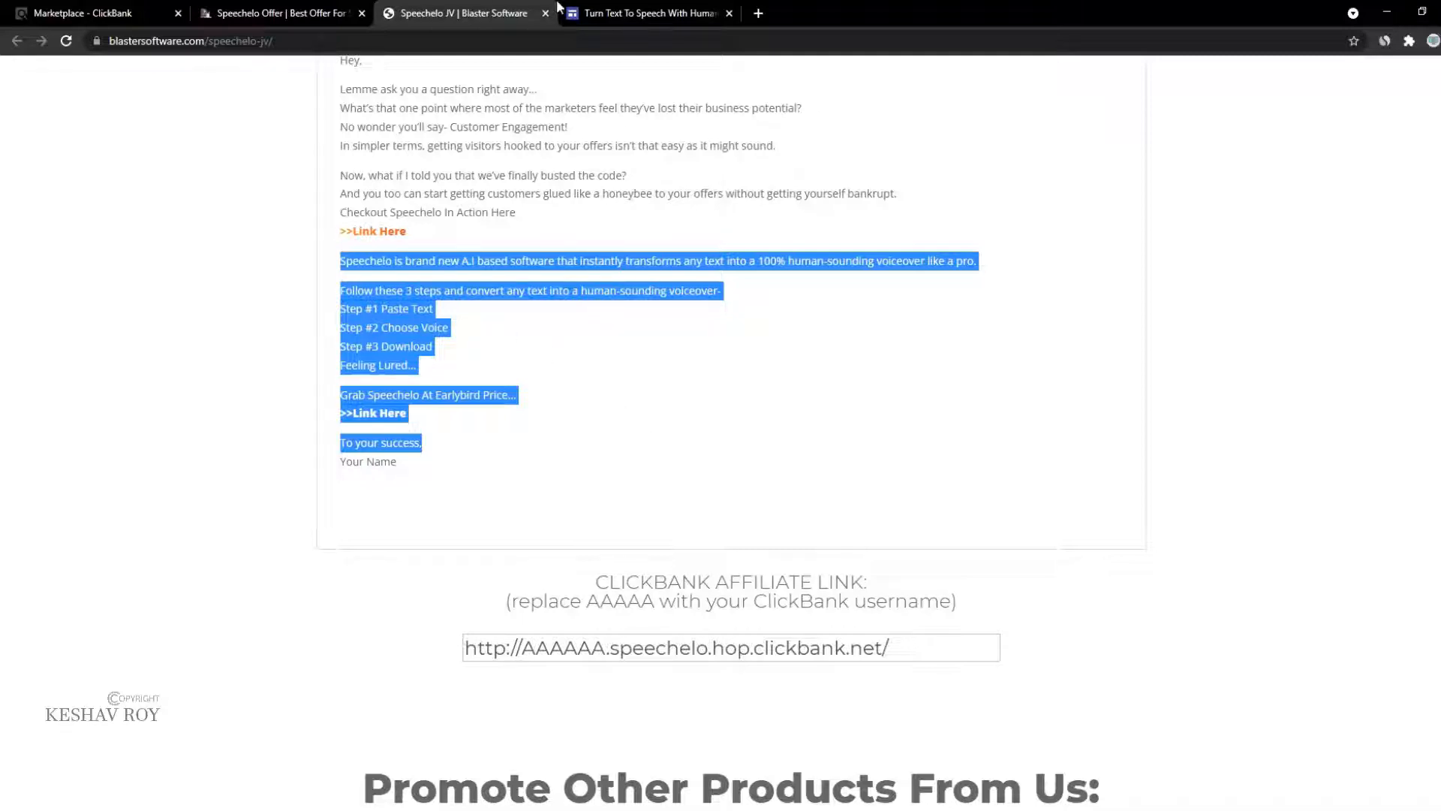
scroll(490, 323, up, 3)
click(345, 370)
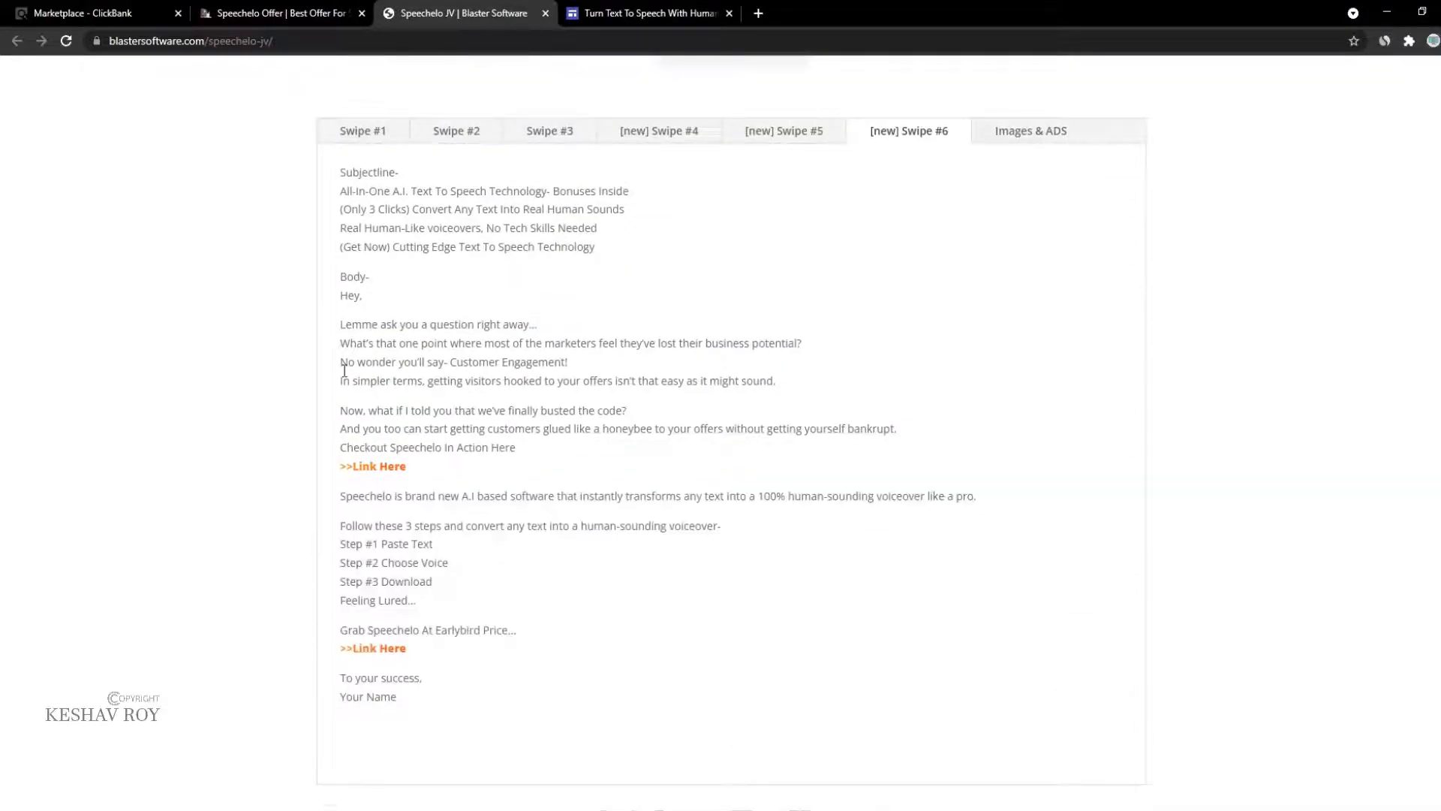
click(638, 13)
Step: Add a text box below the Paste Your Text screenshot holding the 'Hey, …' email intro
scroll(698, 488, down, 2)
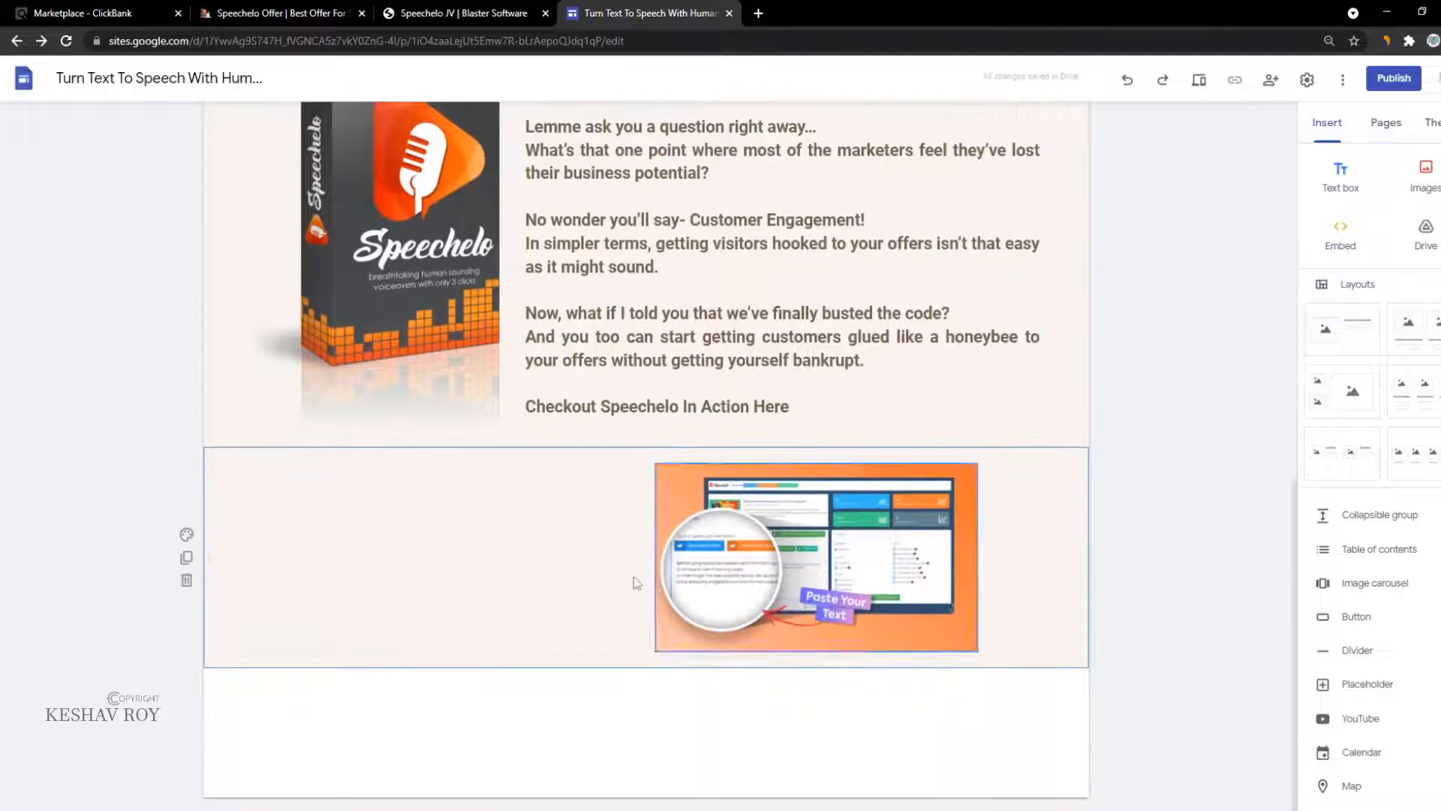
click(712, 526)
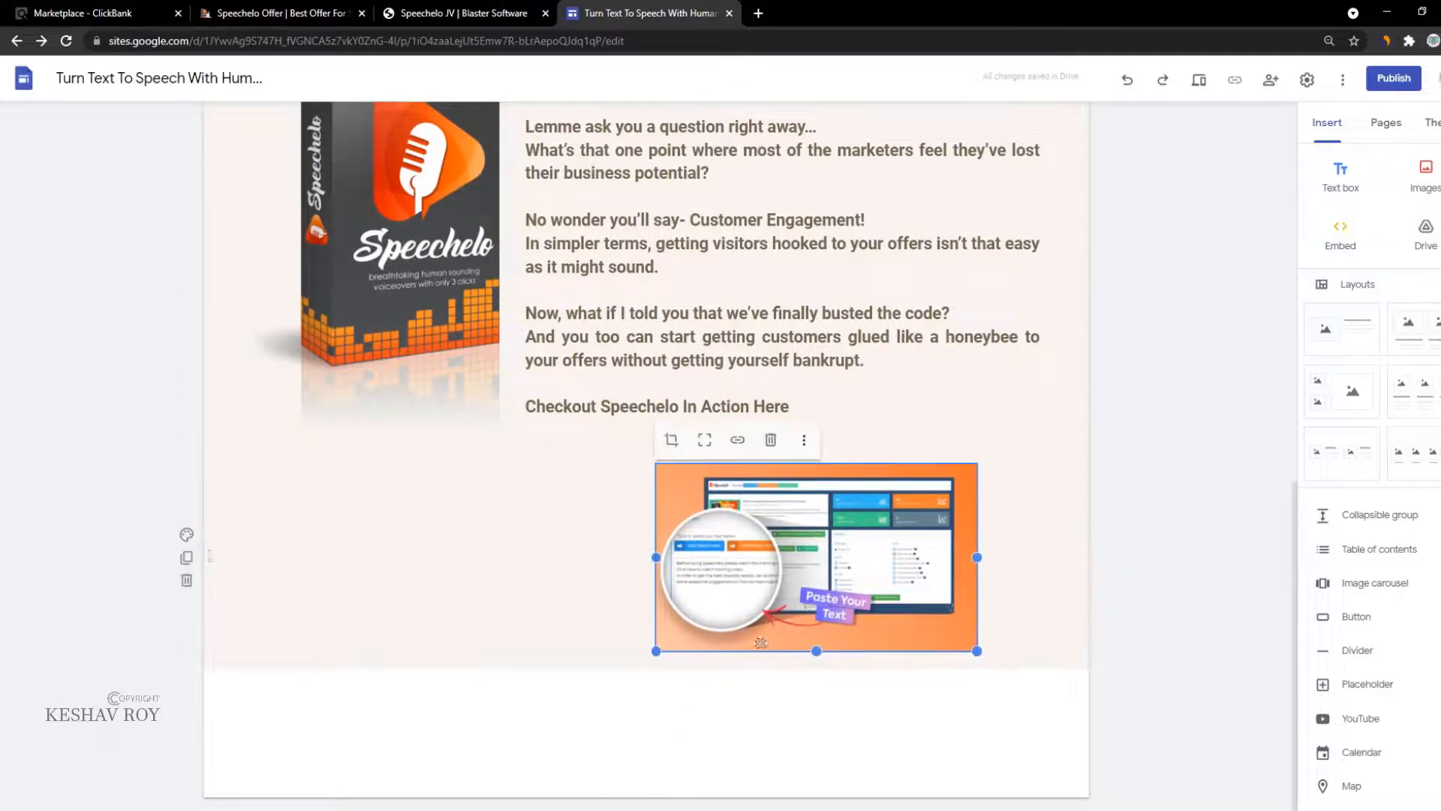
click(463, 590)
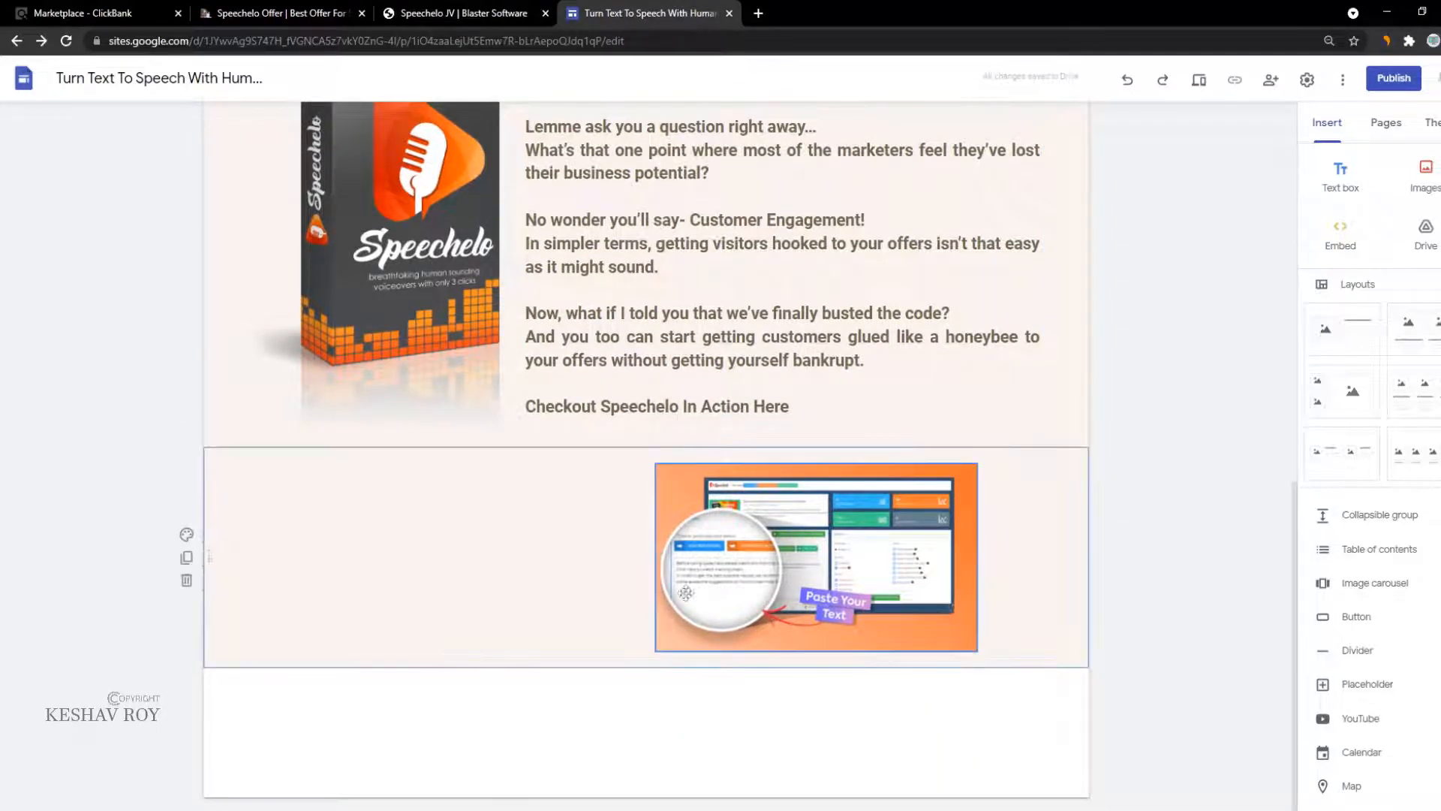
click(1340, 173)
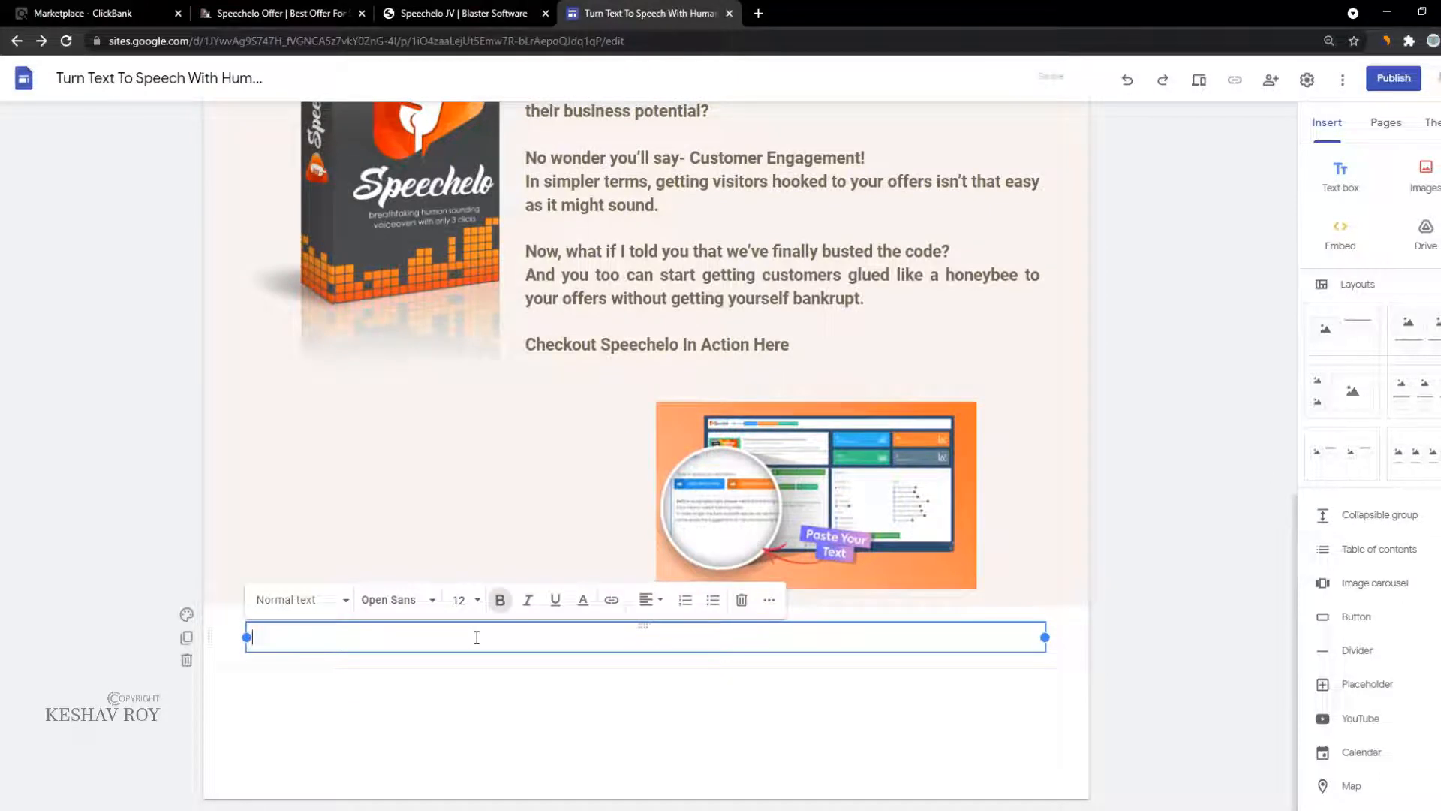
text(Hey, Lemme ask you a question right away… What’s that one point where most of the marketers feel they’ve lost their business potential? No wonder you’ll say- Customer Engagement! In simpler terms, getting visitors hooked to your offers isn’t that easy as it might sound. Now, what if I told you that we’ve finally busted the code? And you too can start getting customers glued like a honeybee to your offers without getting yourself bankrupt. Checkout Speechelo In Action Here)
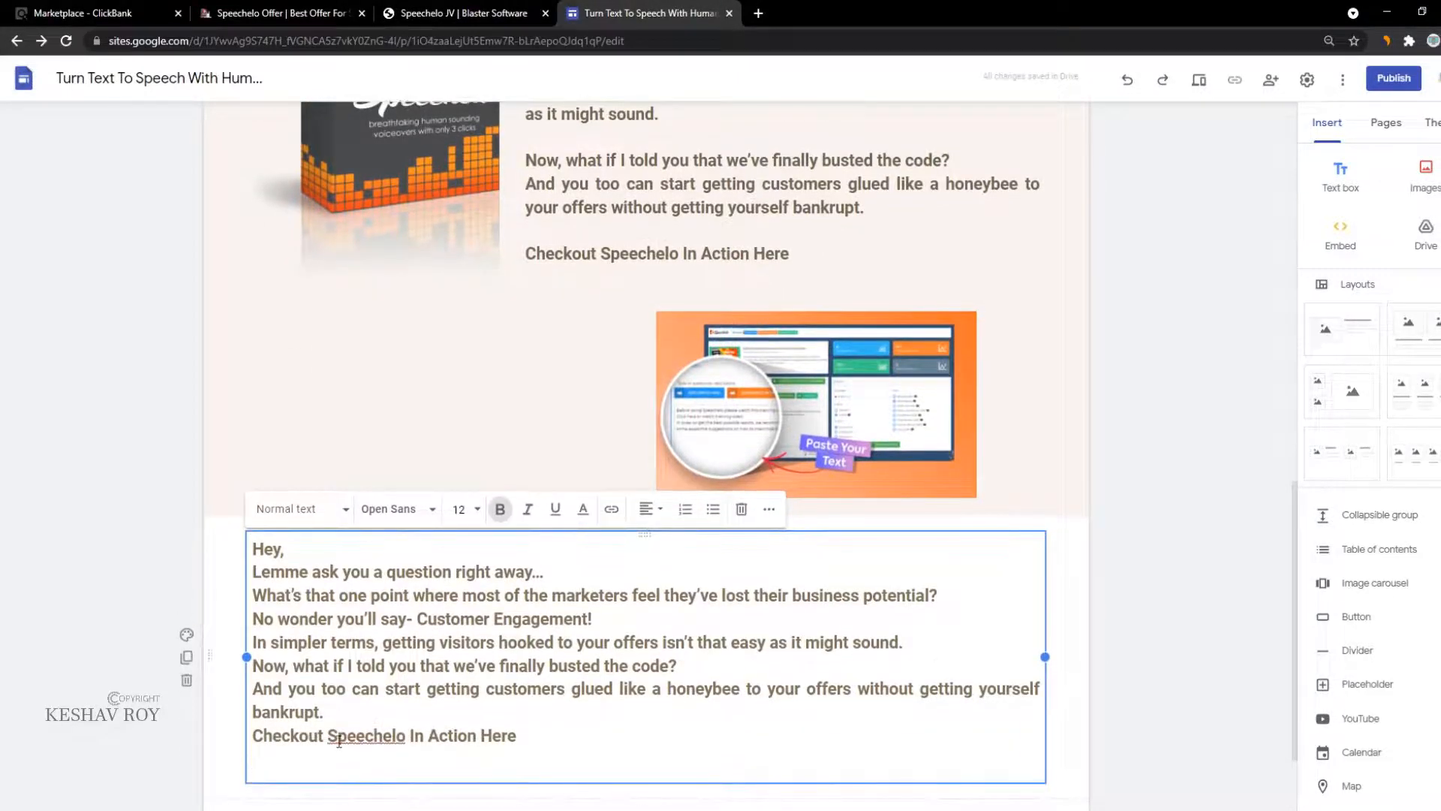
Step: Select the feature checklist text on the Speechelo offer page
key(ctrl+2)
click(256, 323)
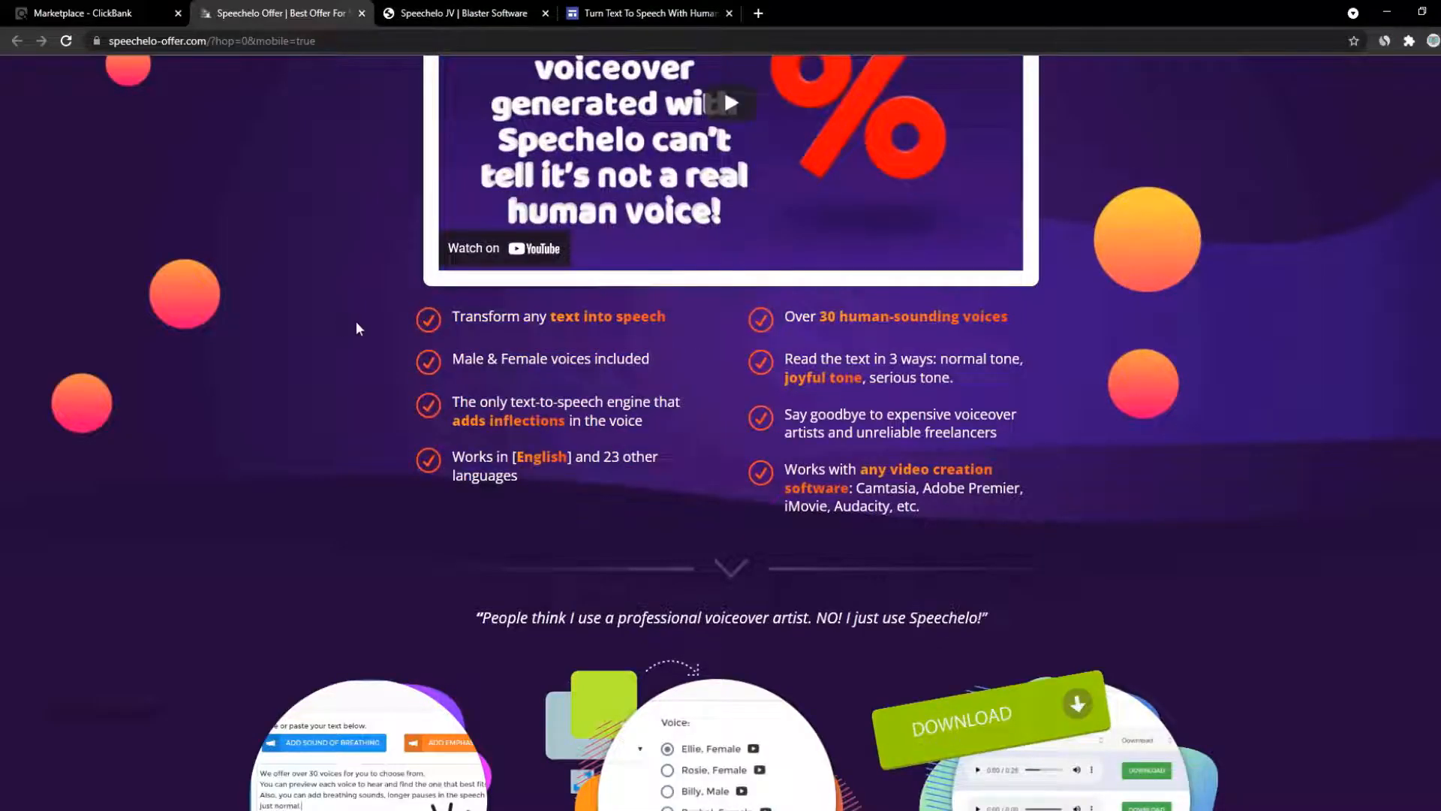
drag(355, 321, 937, 509)
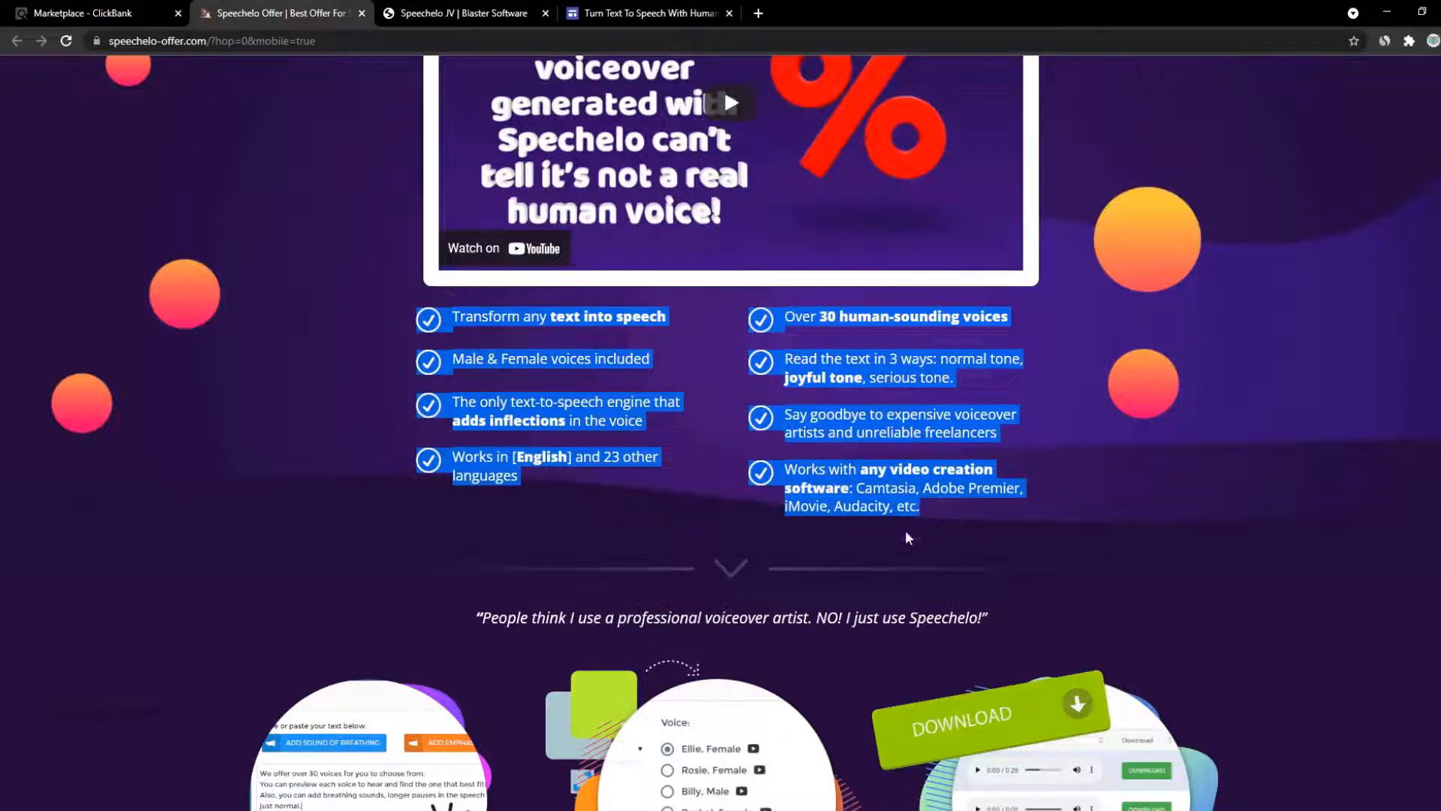
click(528, 11)
Step: Paste the checklist over the intro text, then undo it to restore the intro
click(700, 18)
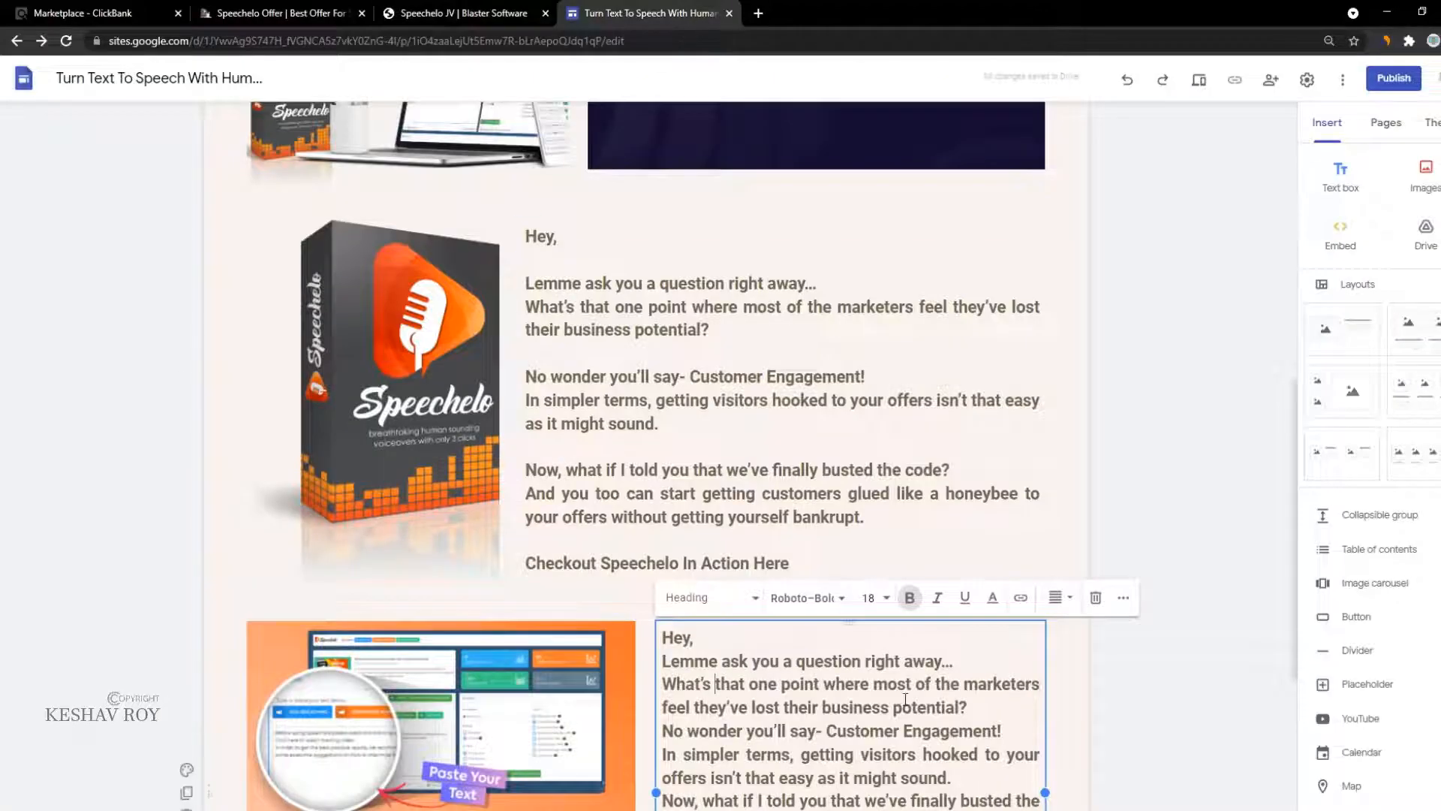
key(ctrl+a)
key(ctrl+v)
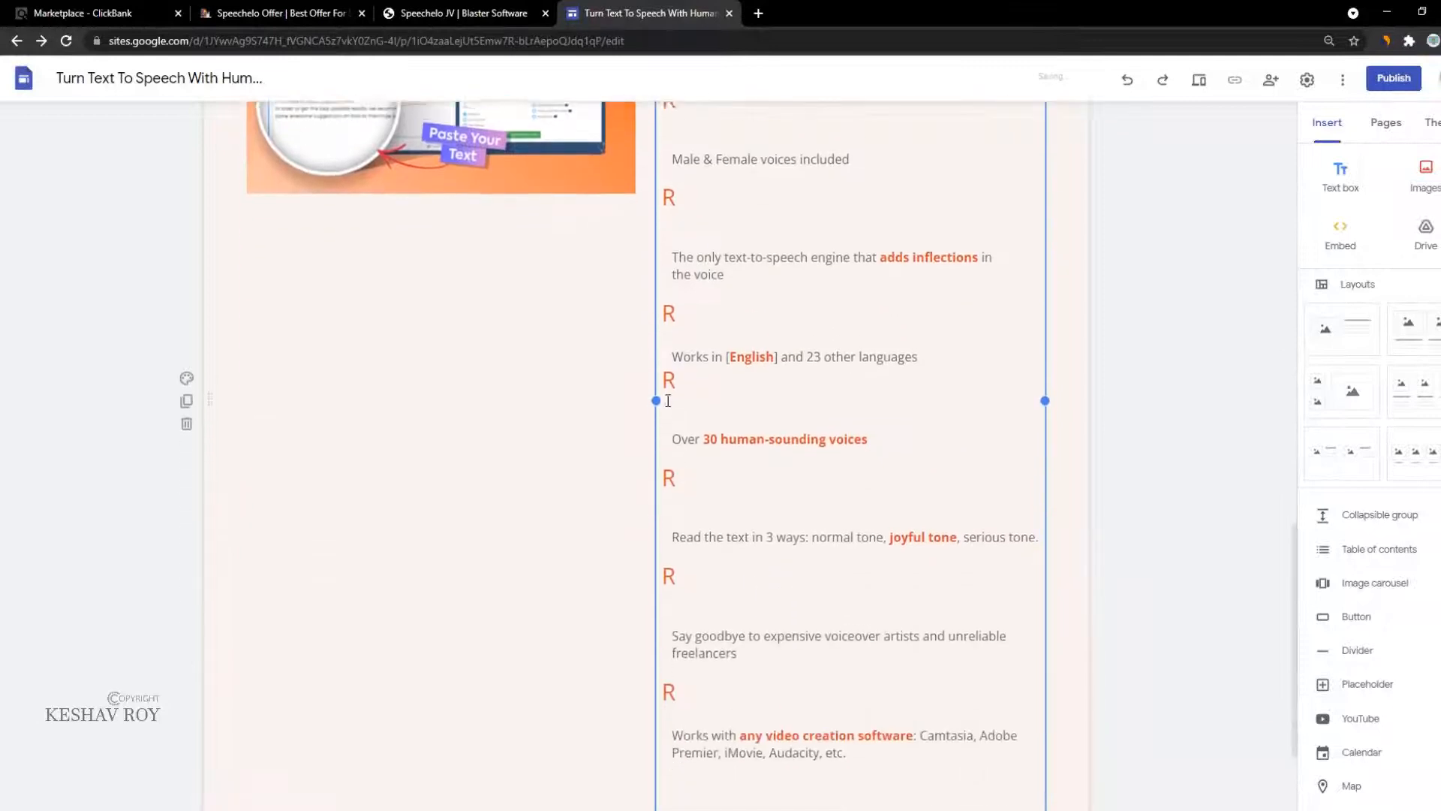
mouse_move(647, 397)
mouse_down()
mouse_move(38, 412)
mouse_move(656, 395)
mouse_up()
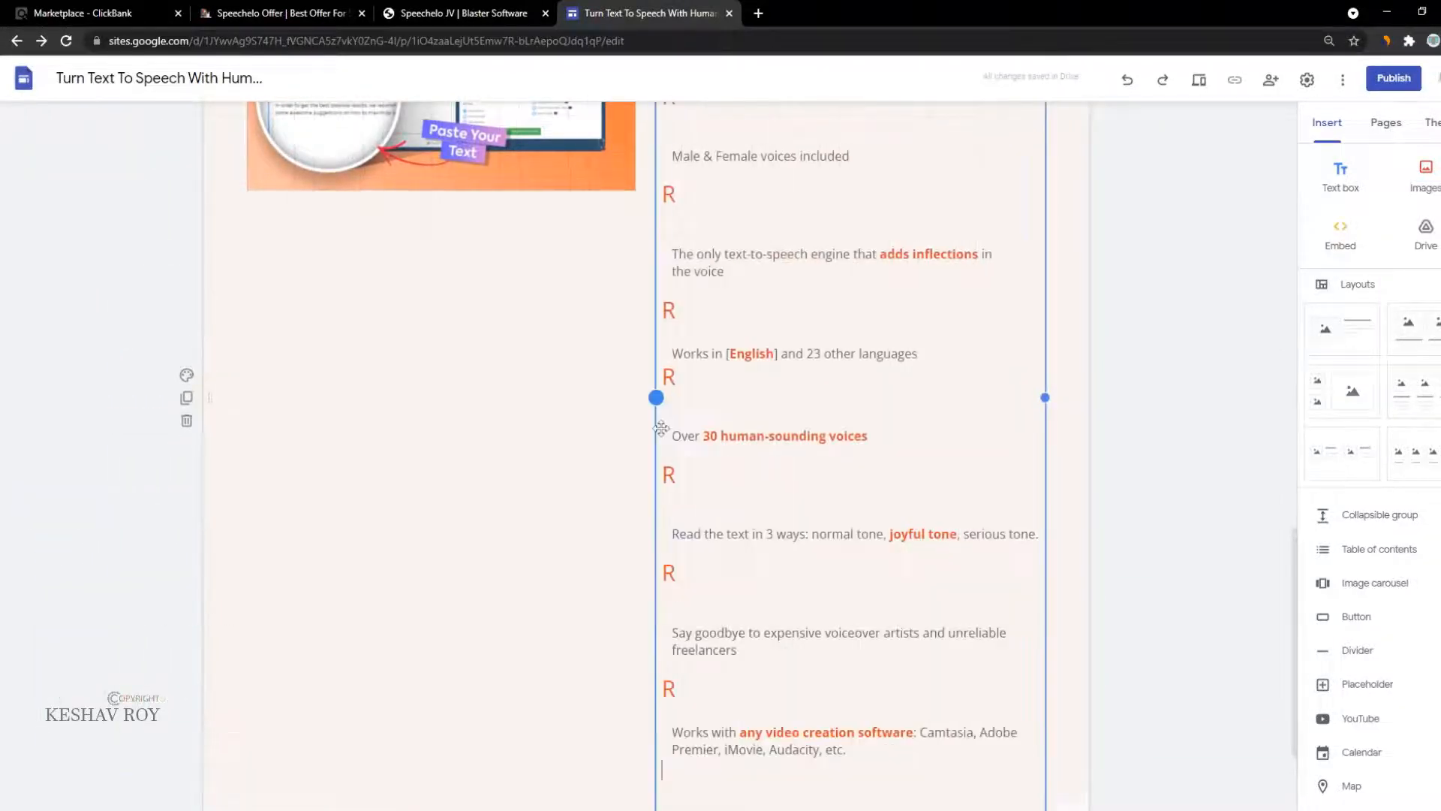
key(ctrl+z)
click(303, 13)
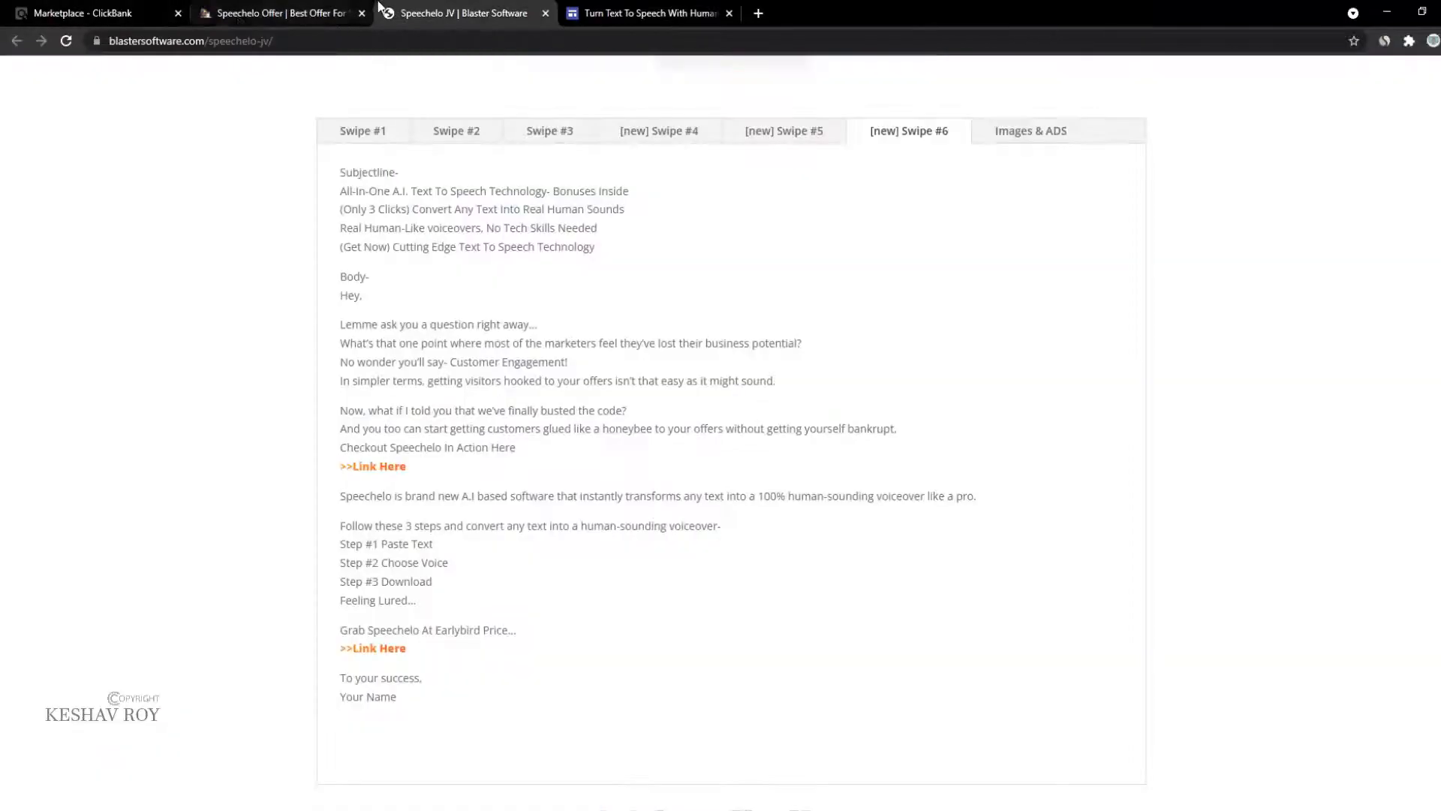
Step: Copy the Swipe #6 text from 'Speechelo is brand new…' to 'Feeling Lured…'
click(421, 12)
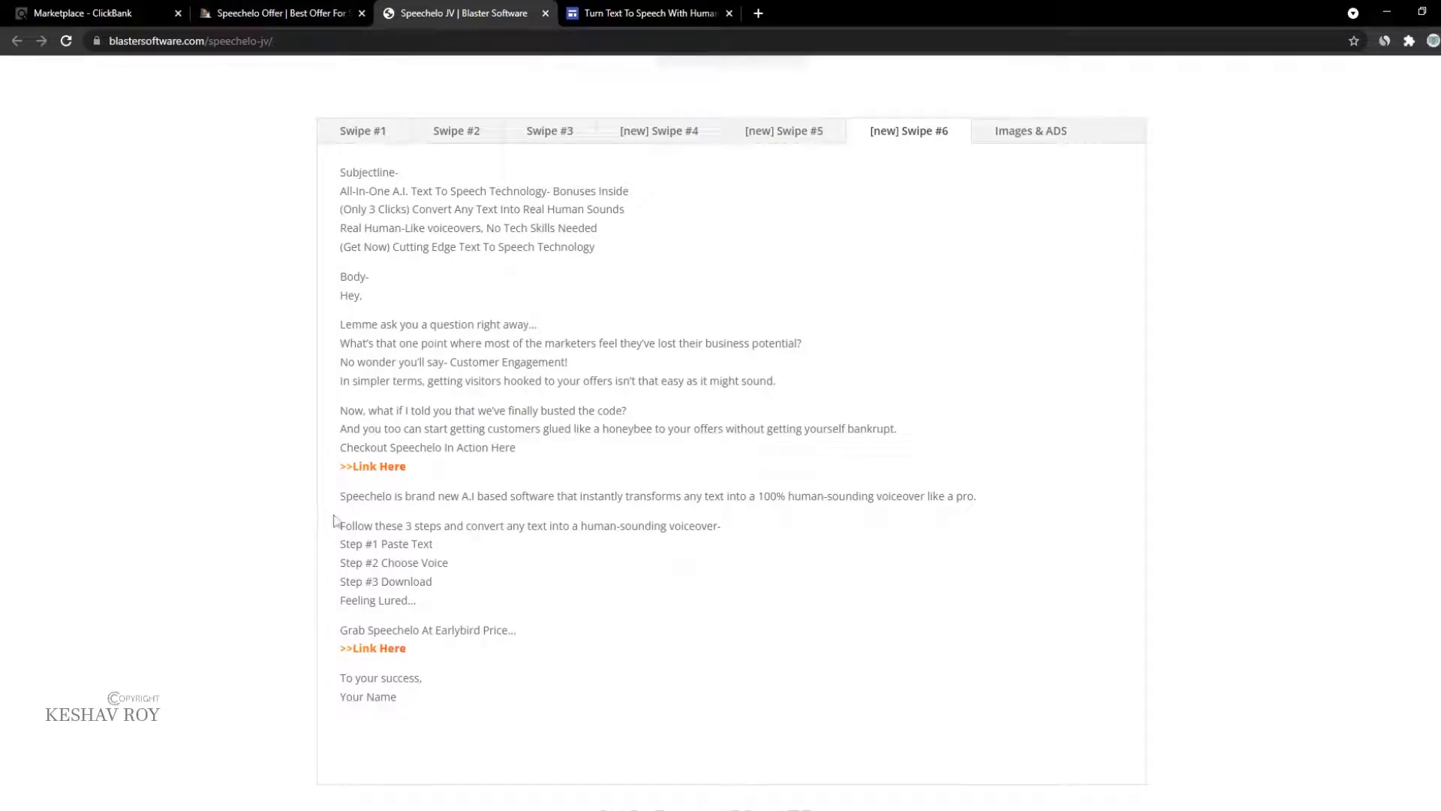
drag(341, 527, 564, 617)
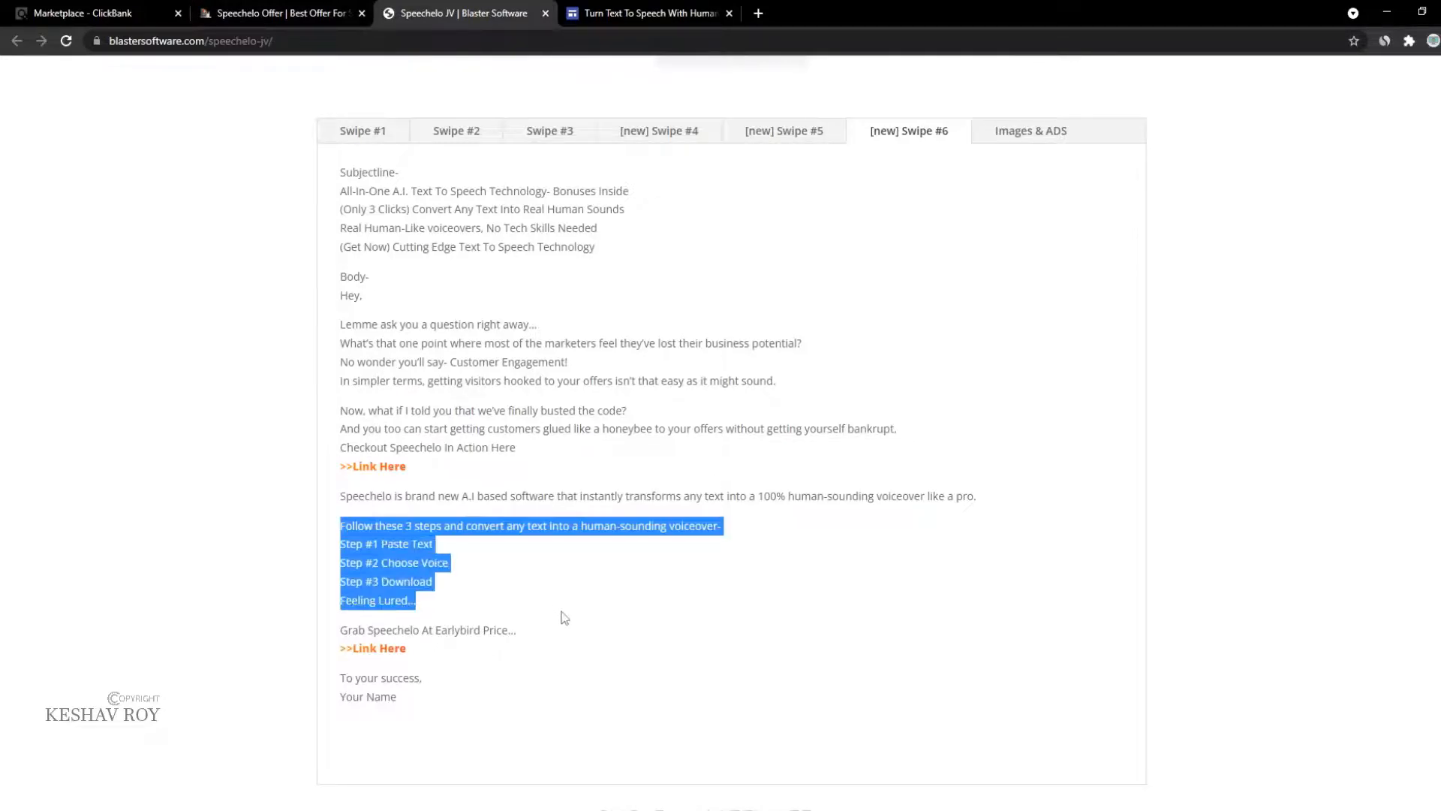
drag(340, 497, 489, 608)
key(ctrl+c)
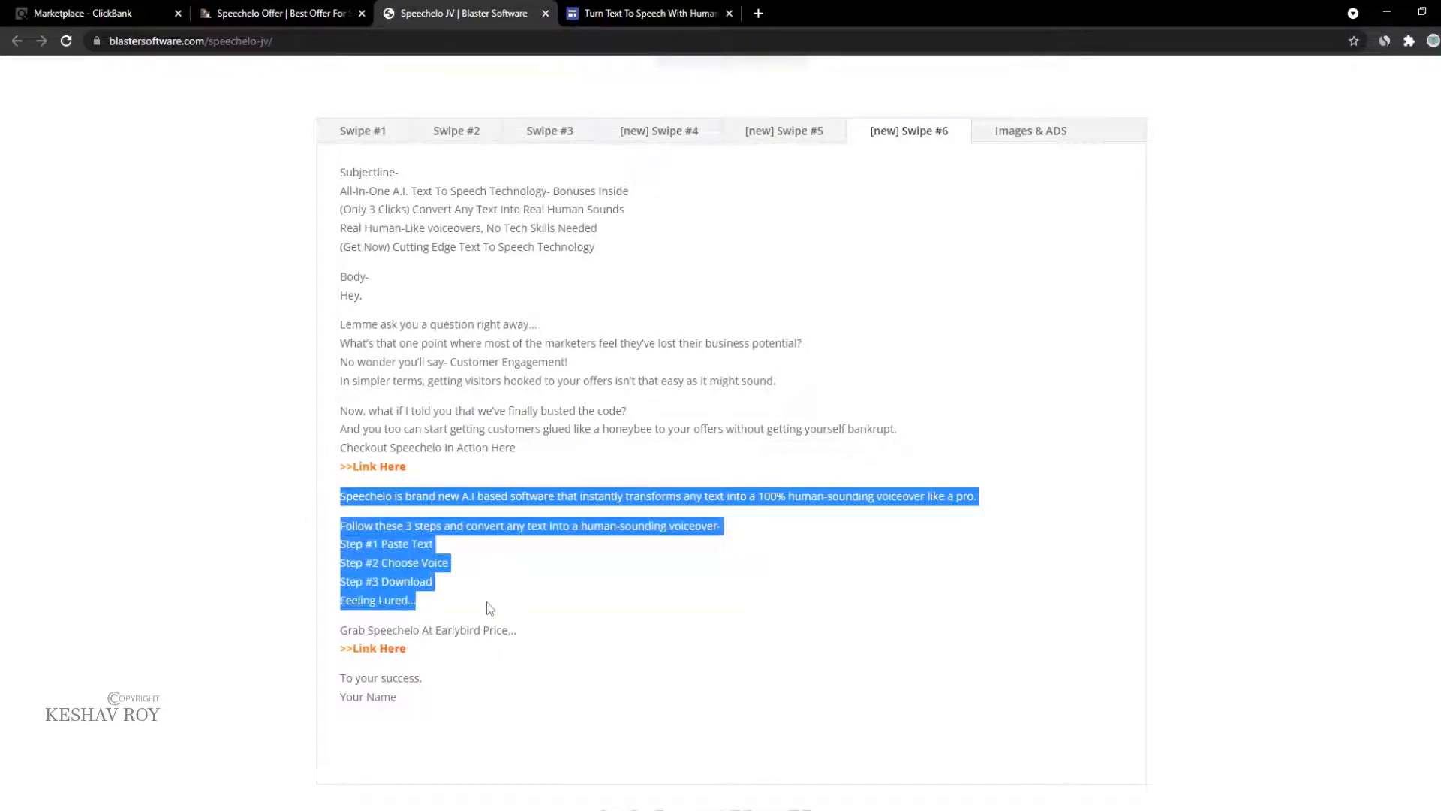
click(644, 13)
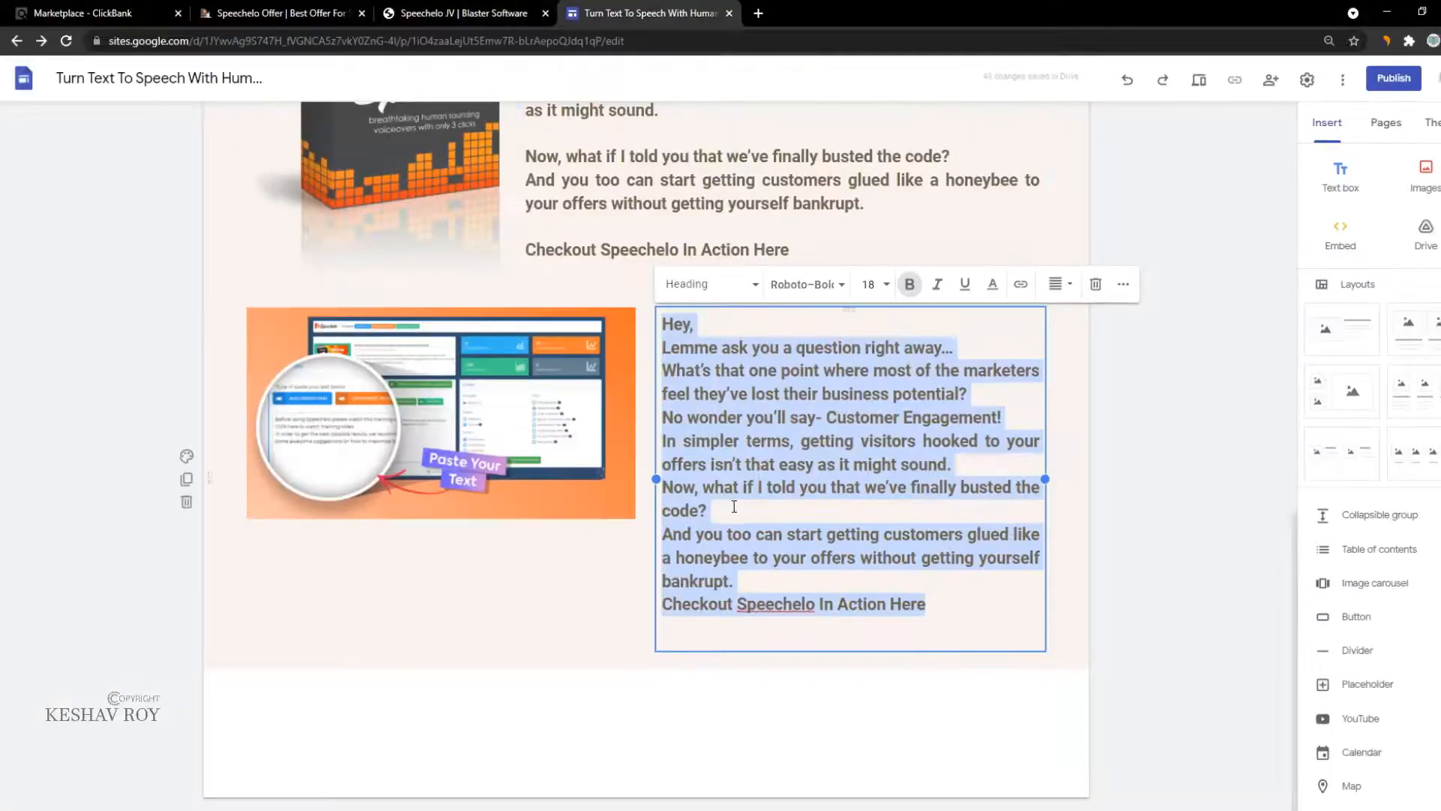
Step: Paste the Speechelo description into the box and undo the attempted image moves and enlargement
key(ctrl+v)
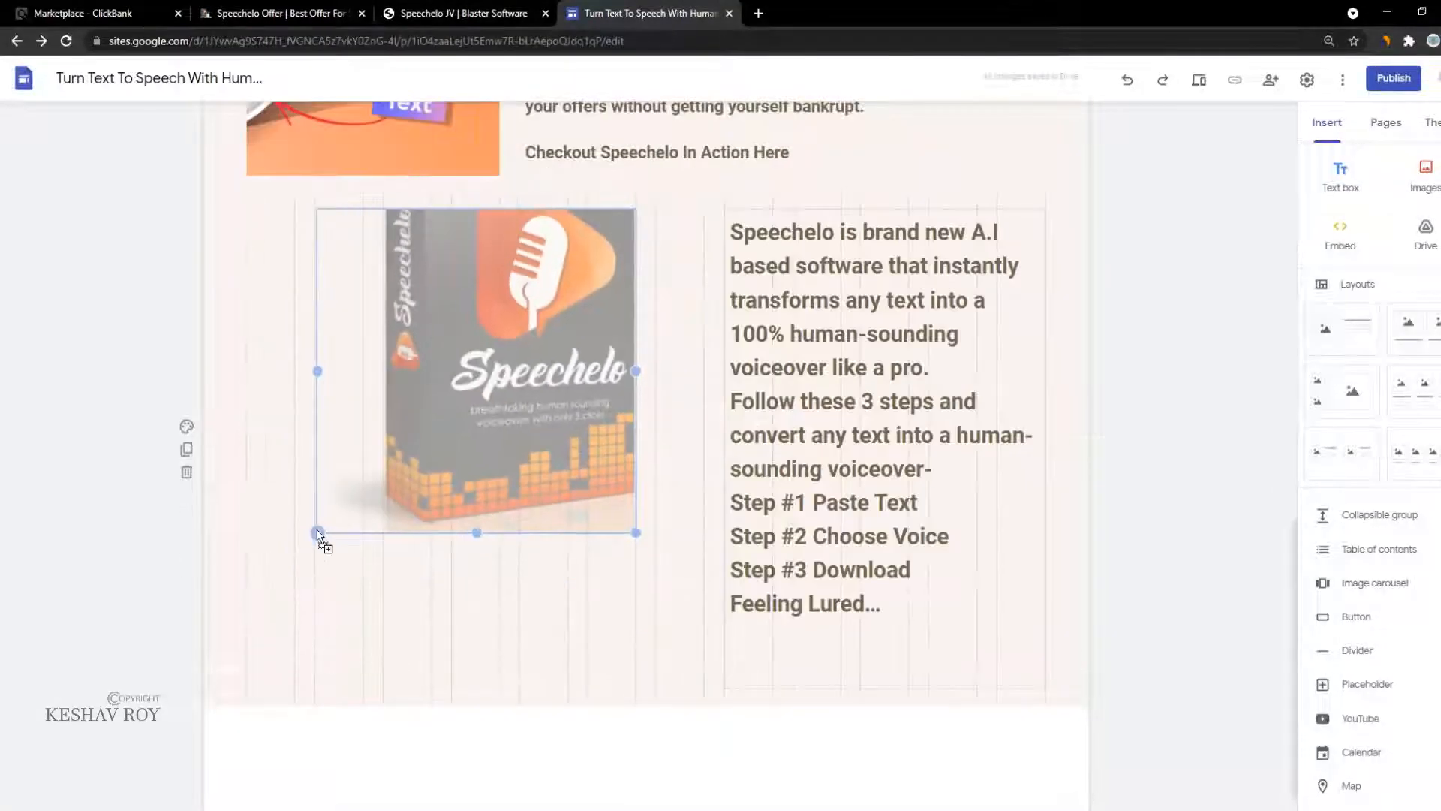
drag(317, 530, 315, 548)
drag(522, 424, 367, 480)
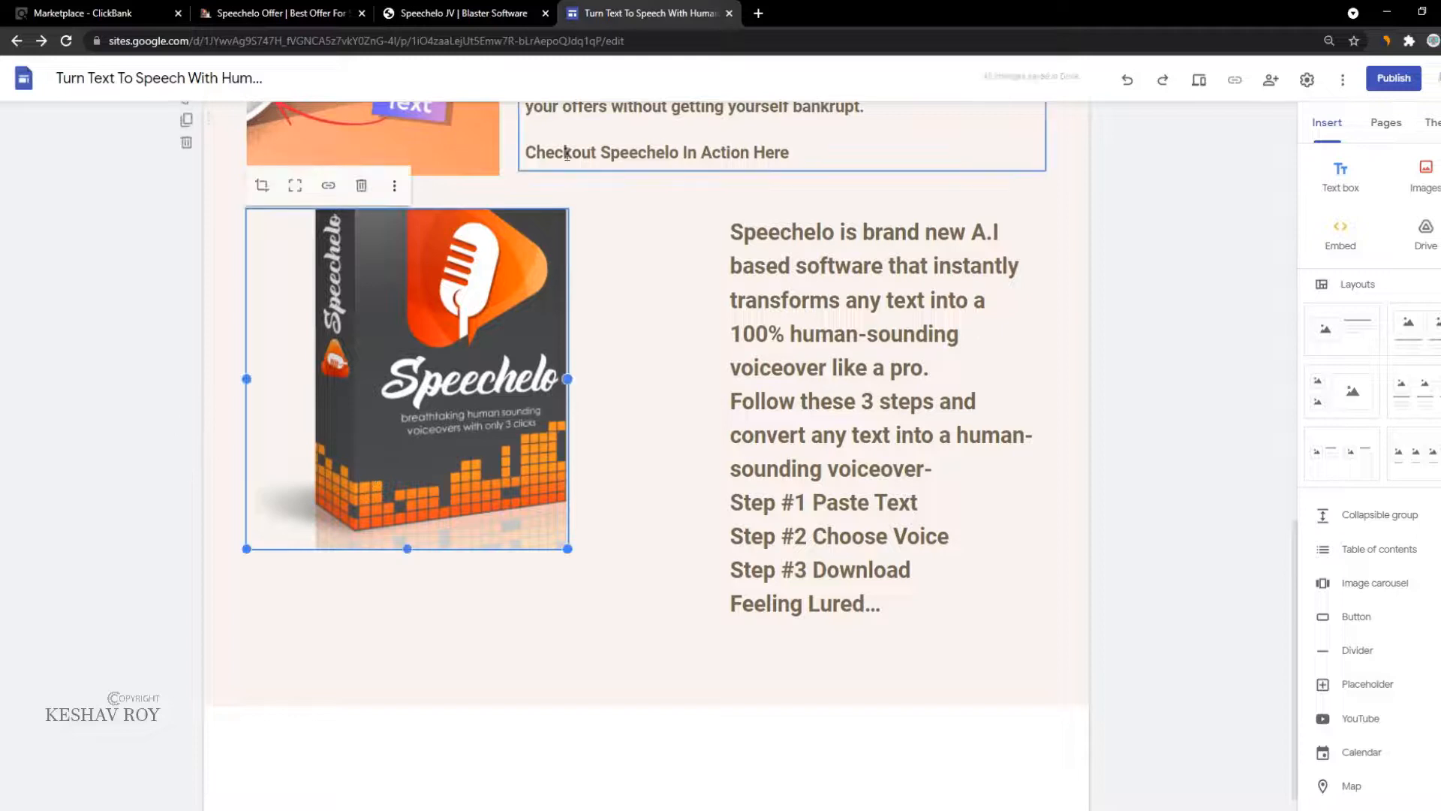
drag(529, 308, 313, 534)
key(ctrl+z)
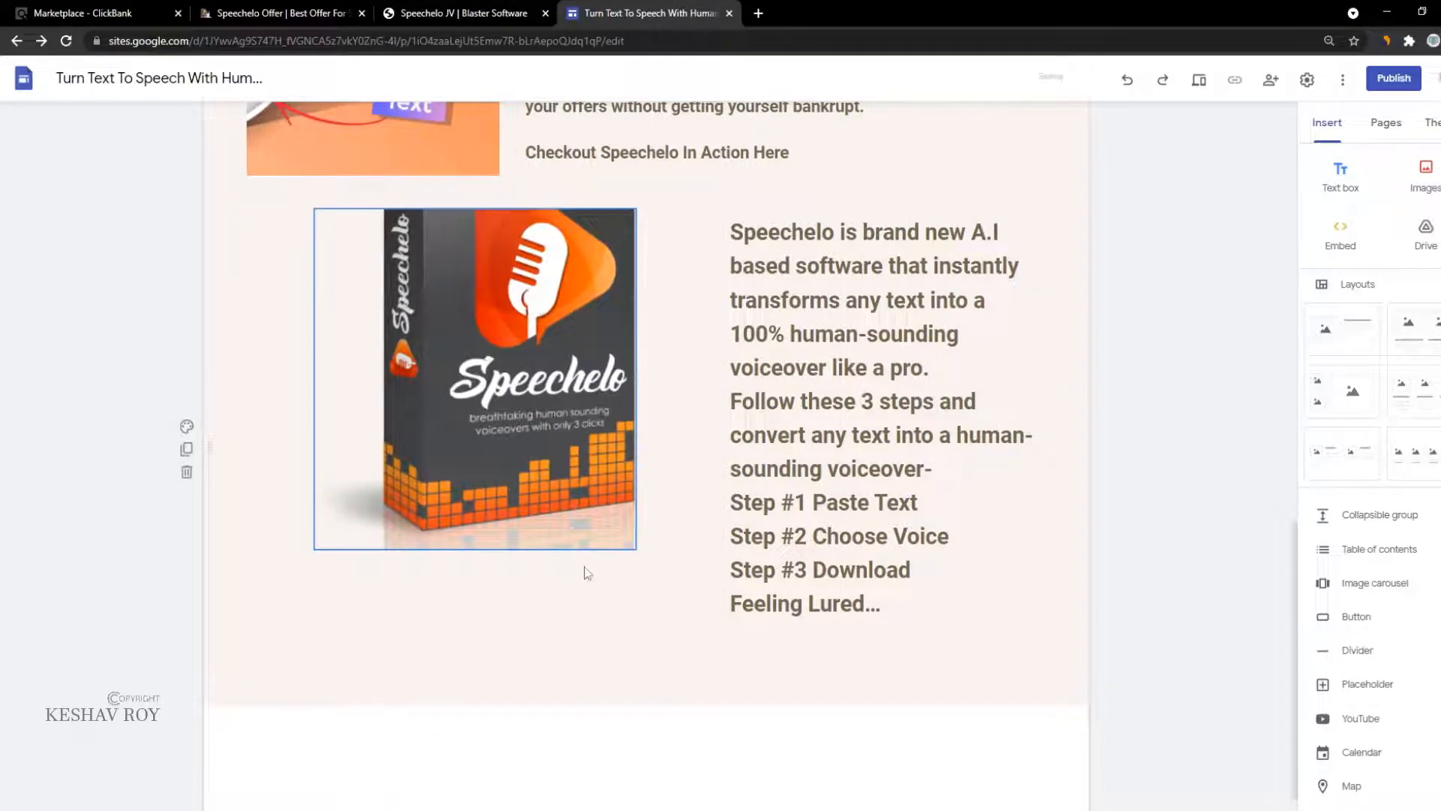
click(586, 572)
click(324, 532)
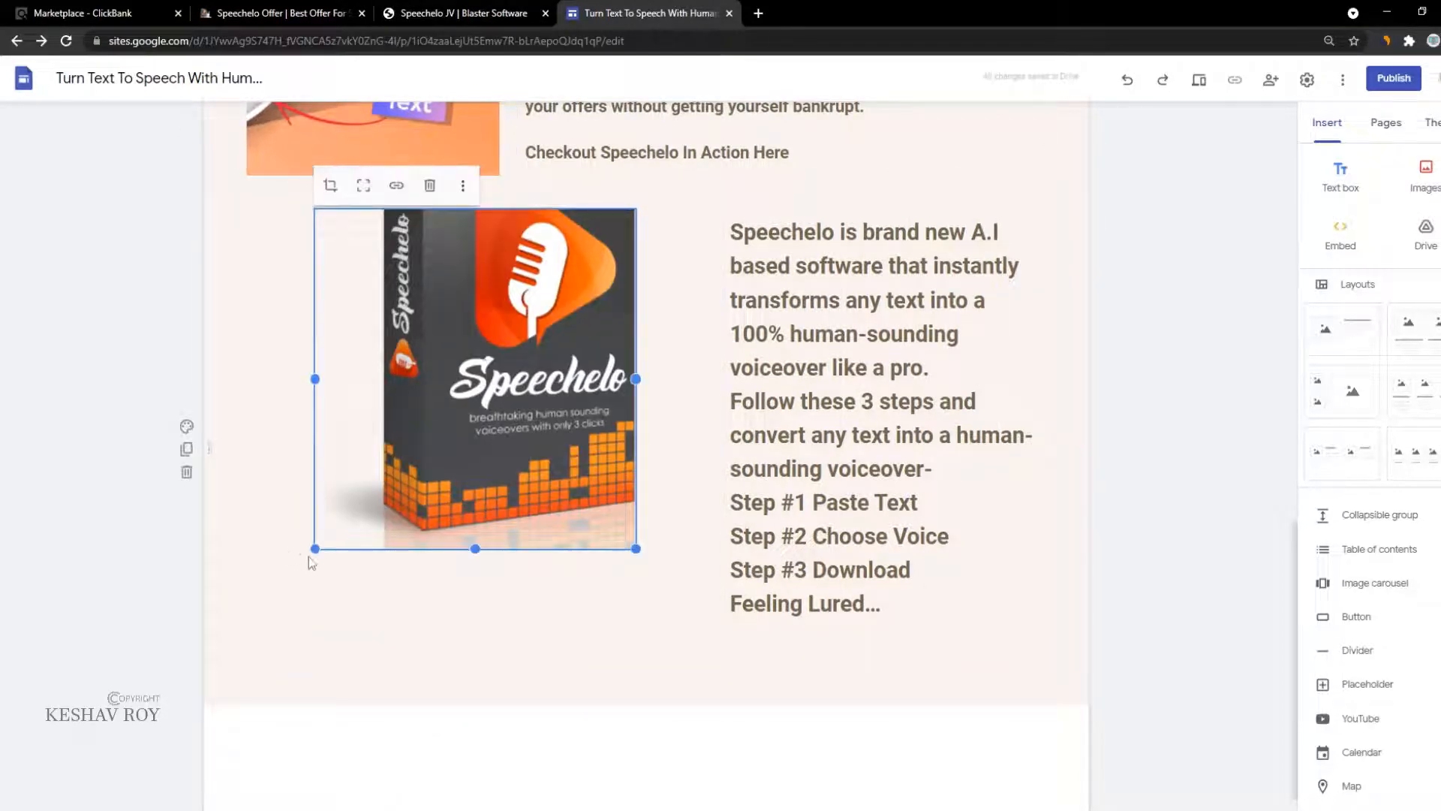
drag(314, 549, 216, 583)
key(ctrl+z)
key(ctrl+z)
key(ctrl+z)
key(ctrl+z)
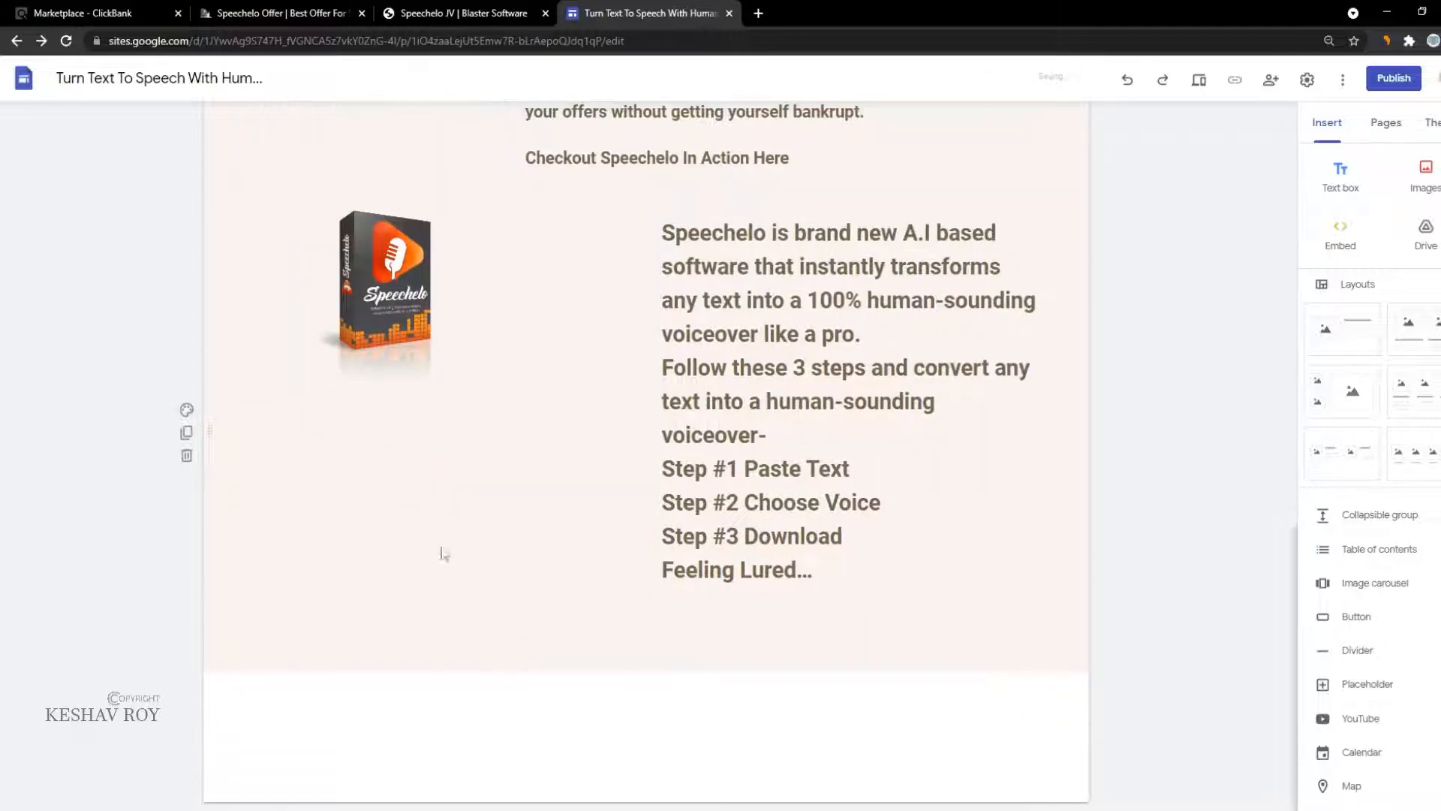
key(ctrl+z)
key(ctrl+z)
key(ctrl+z)
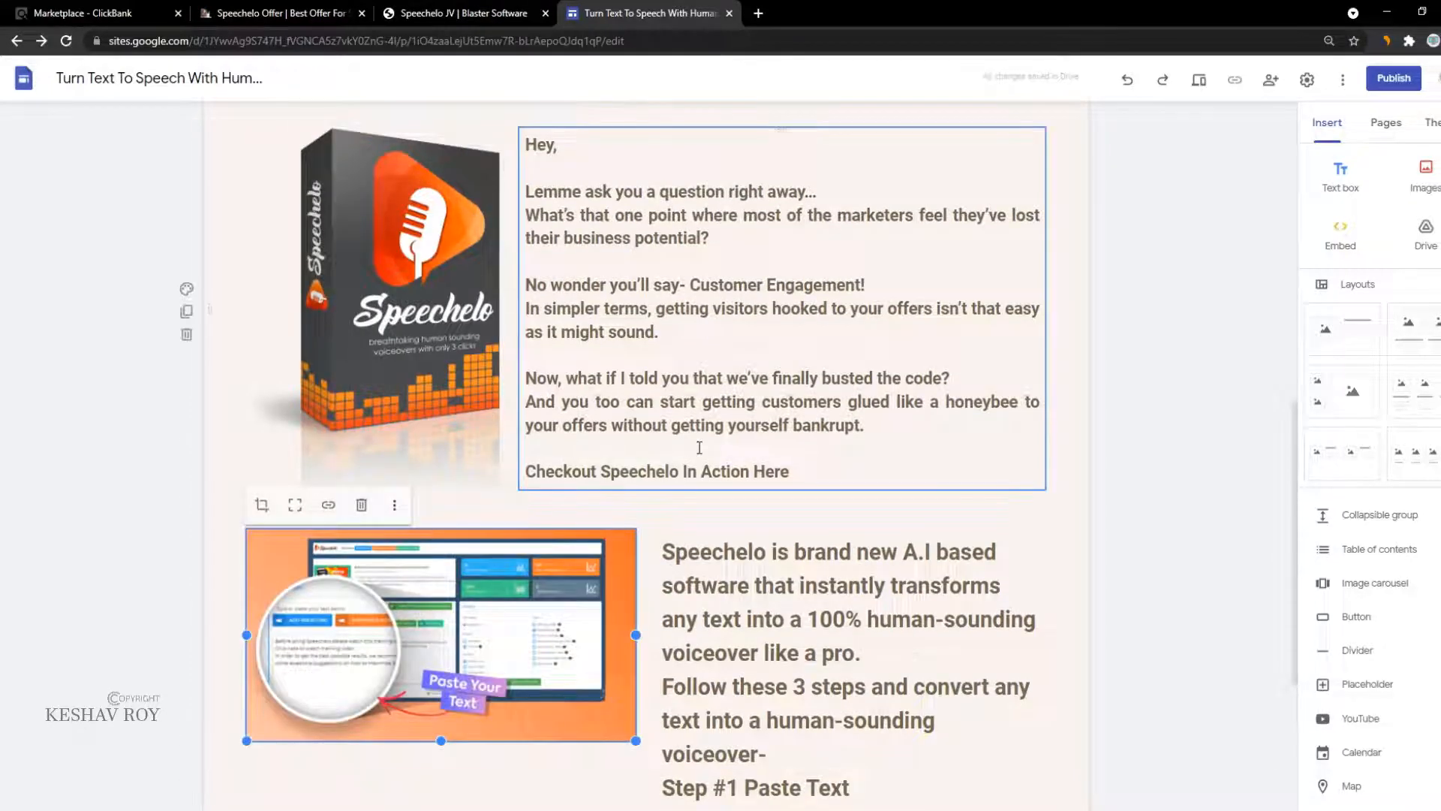
Step: Check the intro and description text boxes and the screenshot in that section
click(699, 448)
scroll(699, 447, down, 5)
click(714, 452)
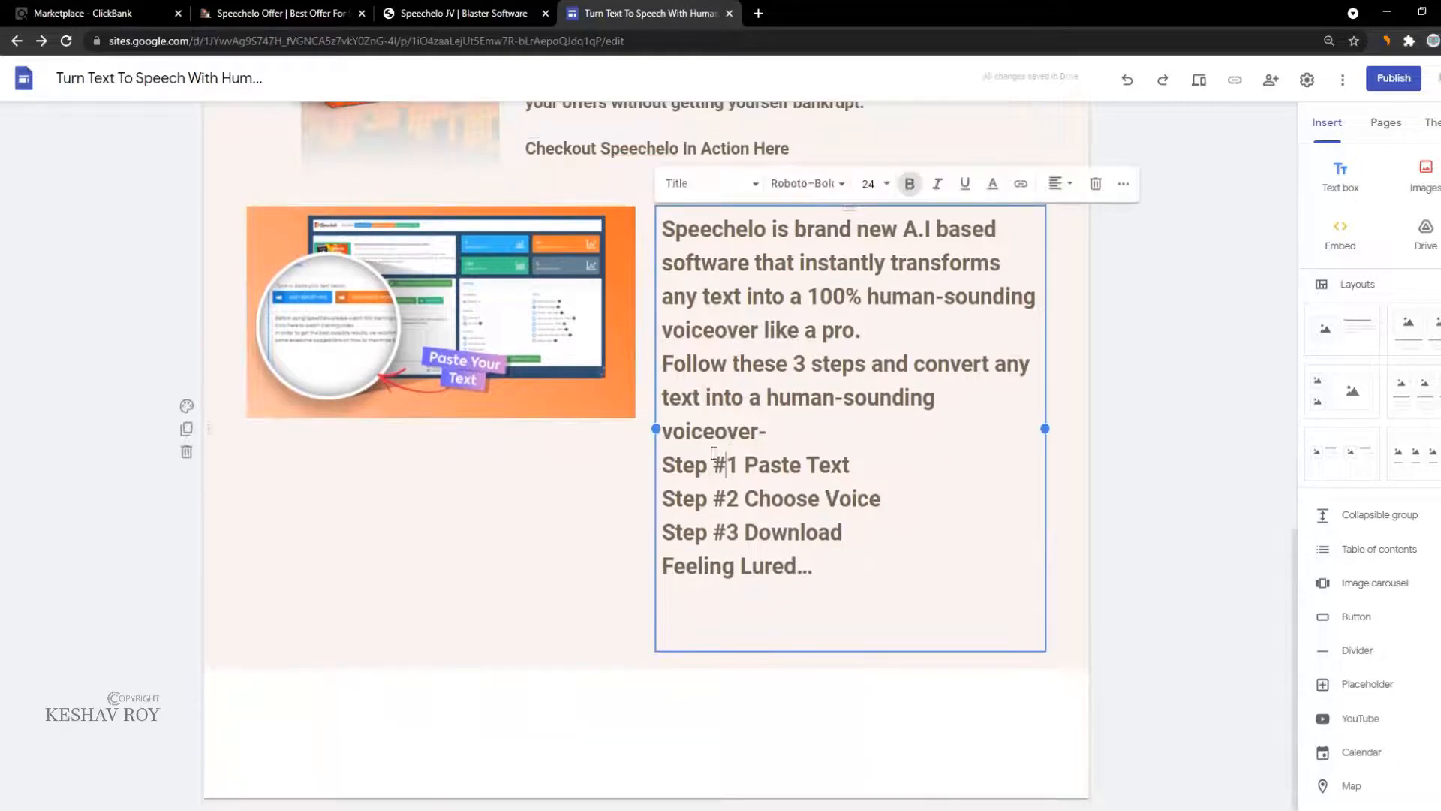
click(483, 543)
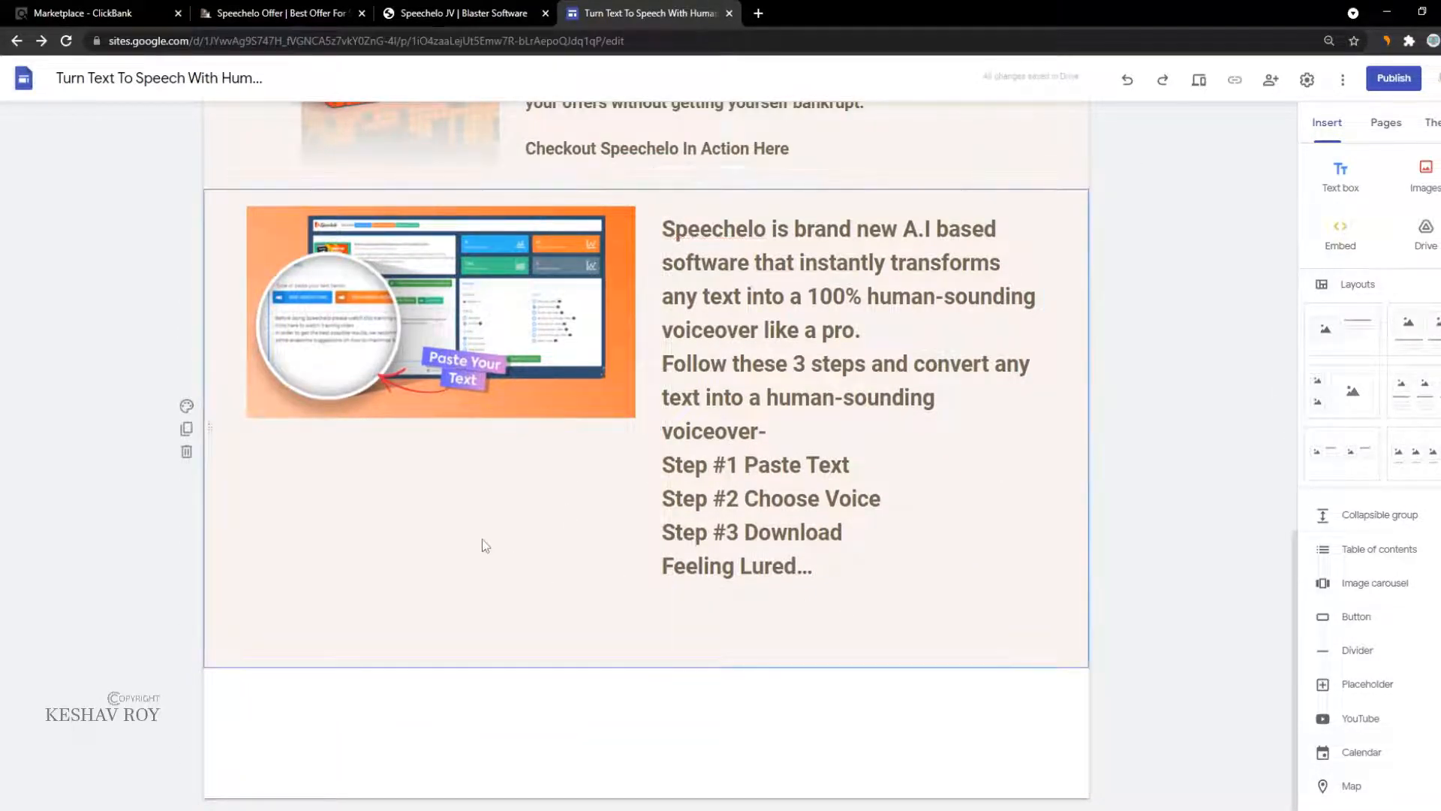
click(424, 375)
click(210, 11)
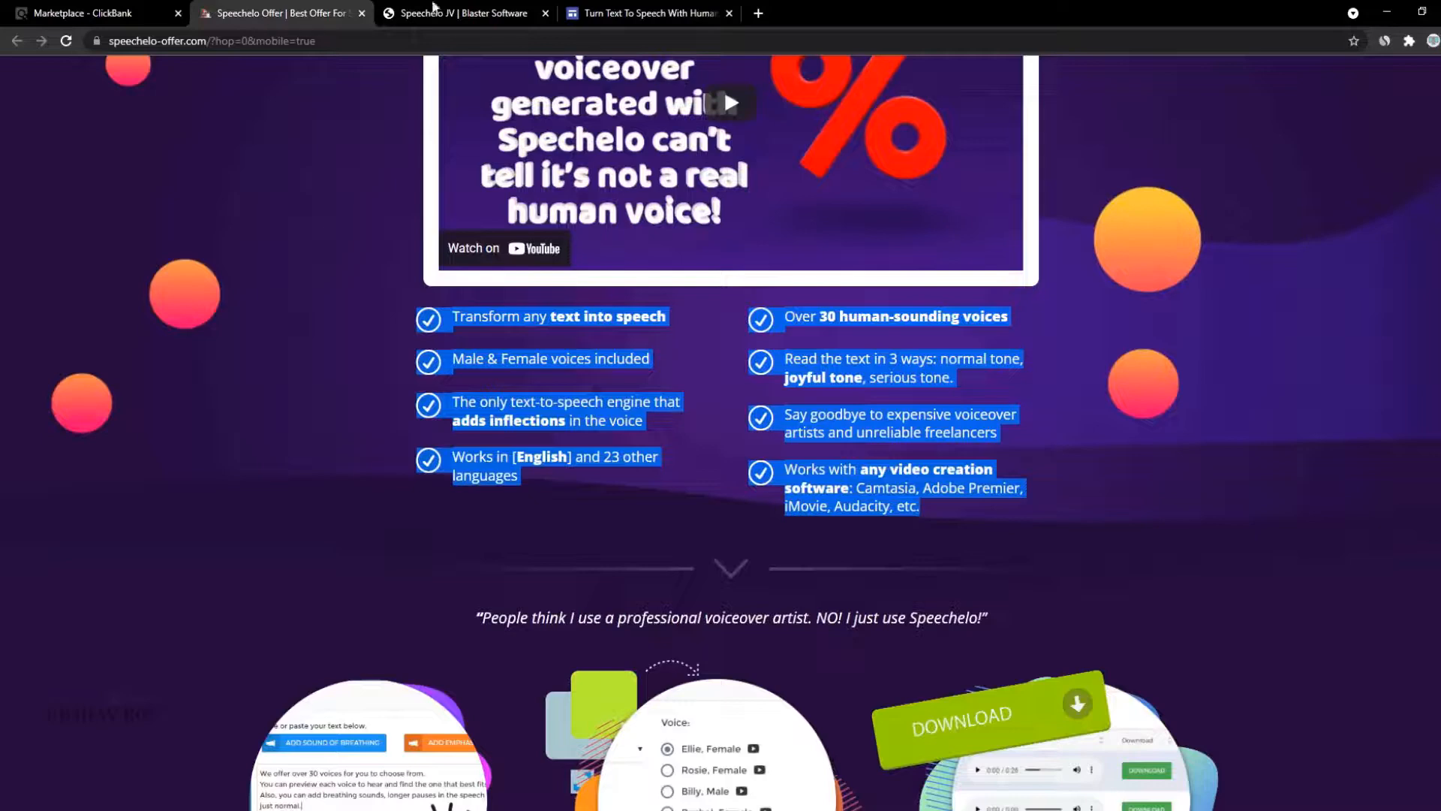
Step: Select the 'Grab Speechelo At Earlybird Price... >>Link Here' lines on the swipe page
click(418, 15)
scroll(615, 524, down, 1)
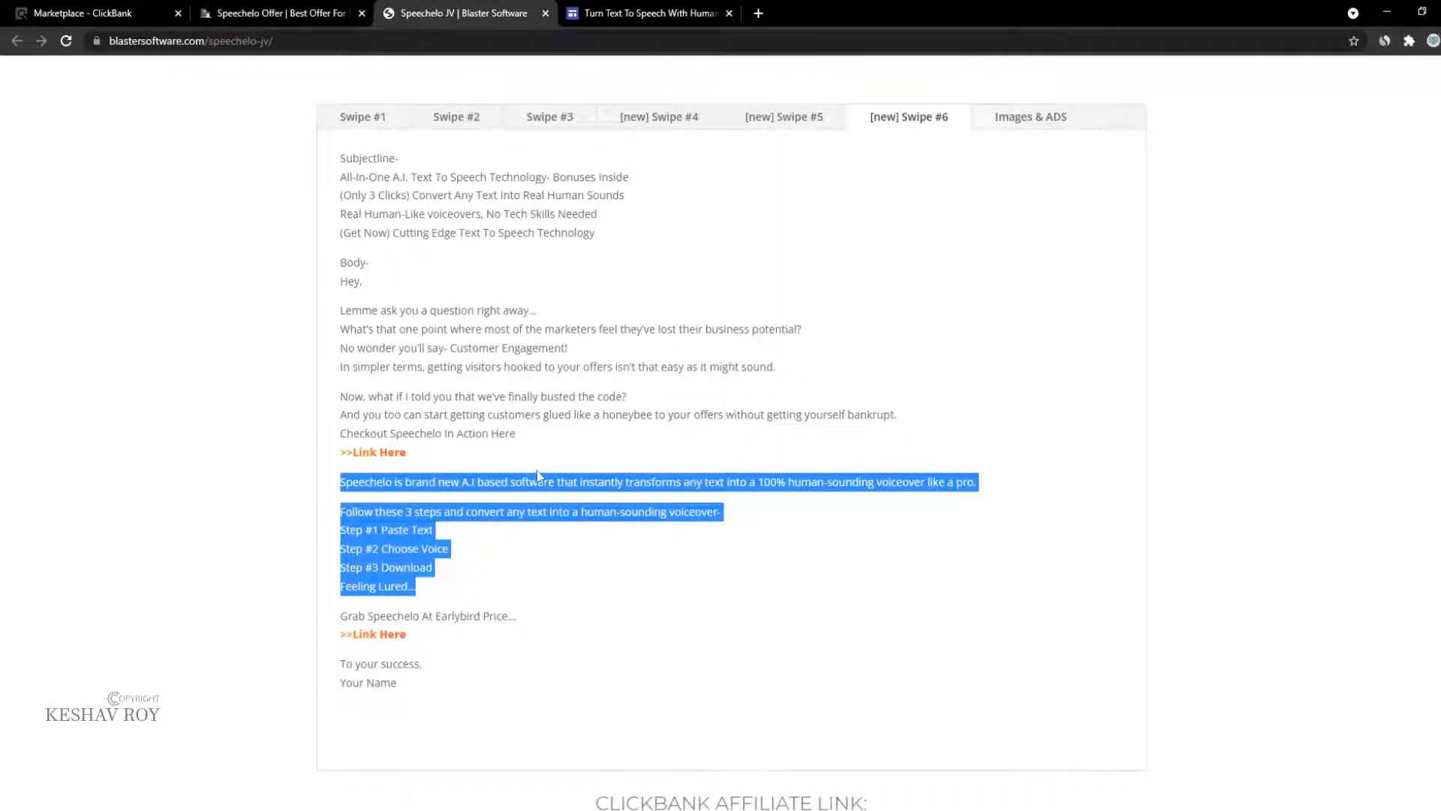
click(516, 576)
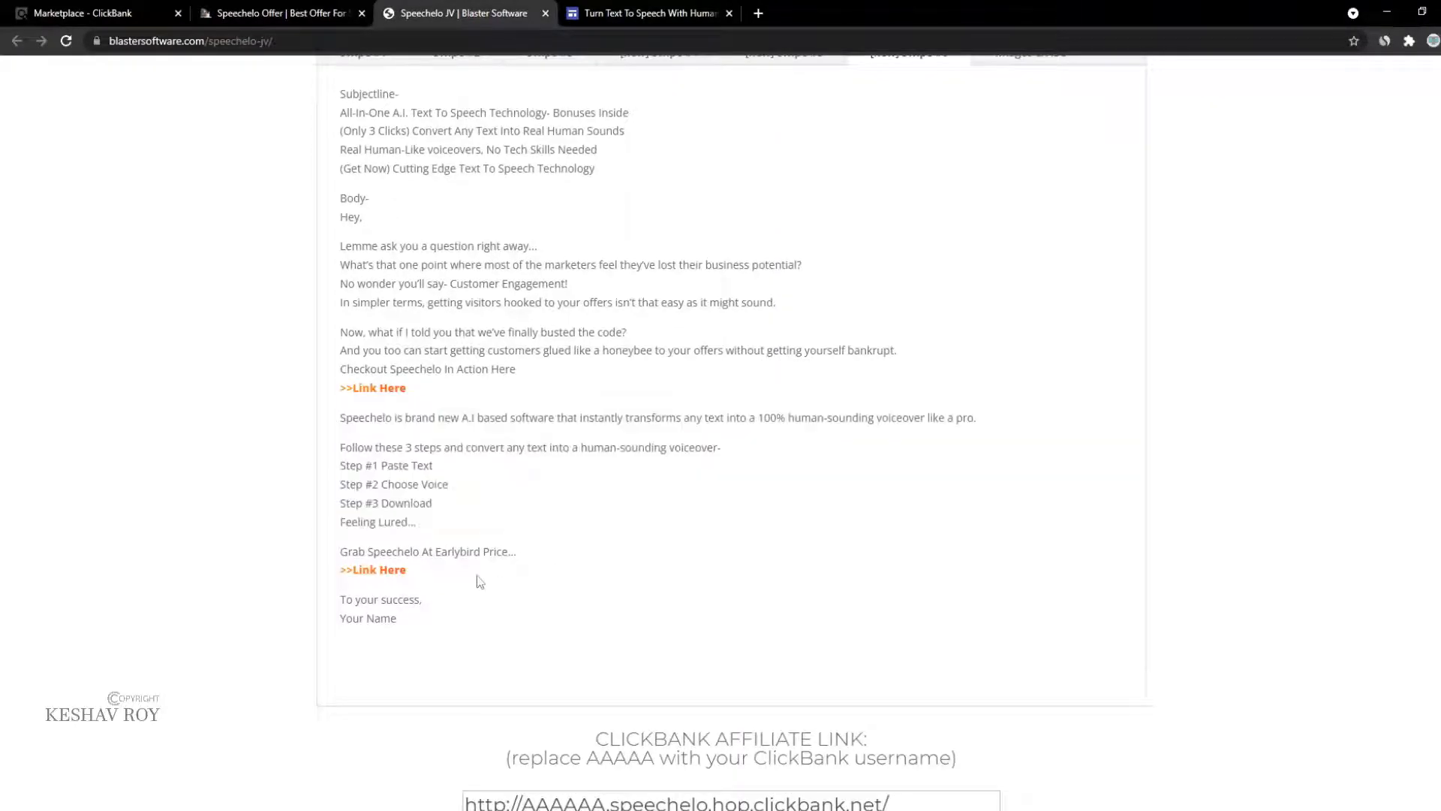
drag(479, 582, 328, 561)
key(ctrl+c)
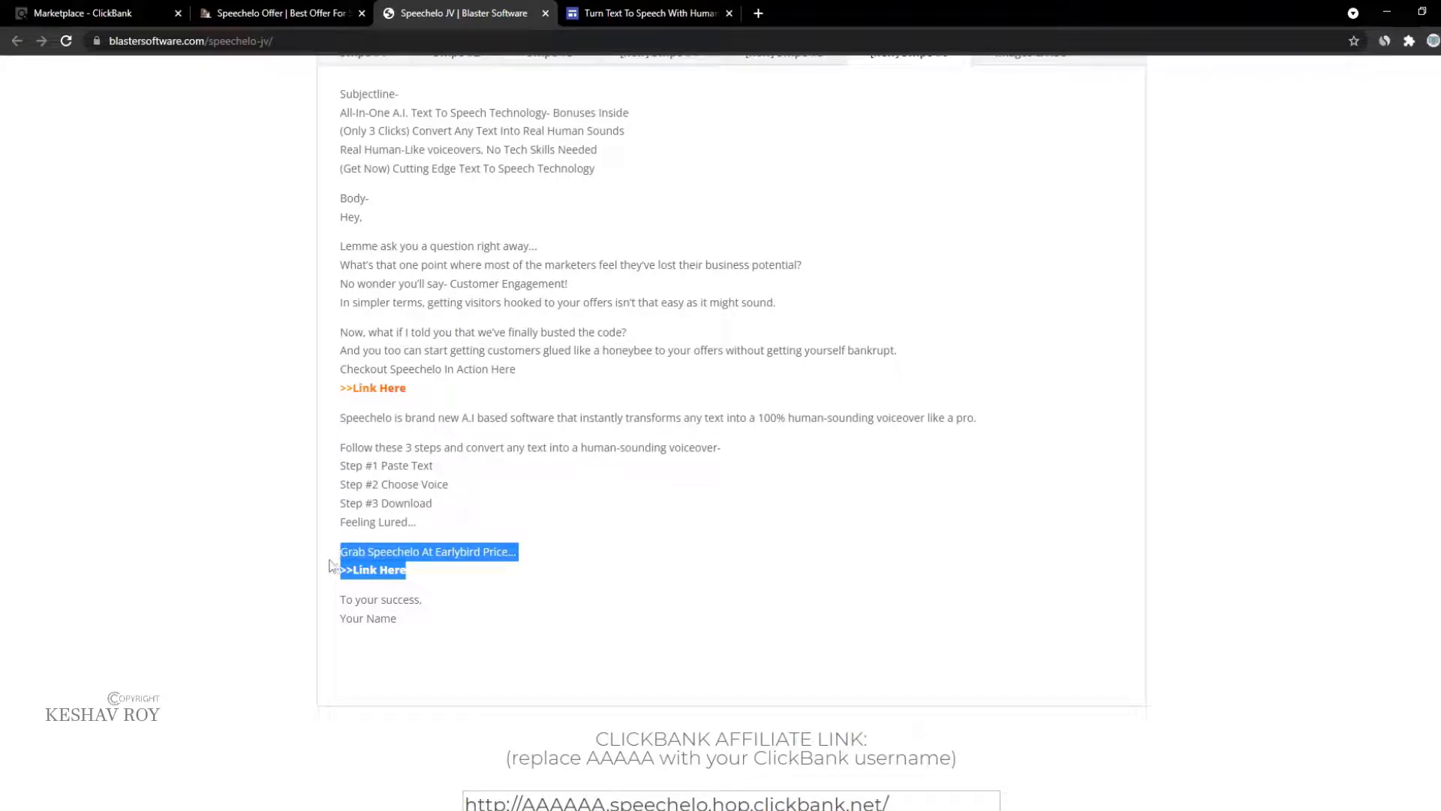
click(644, 12)
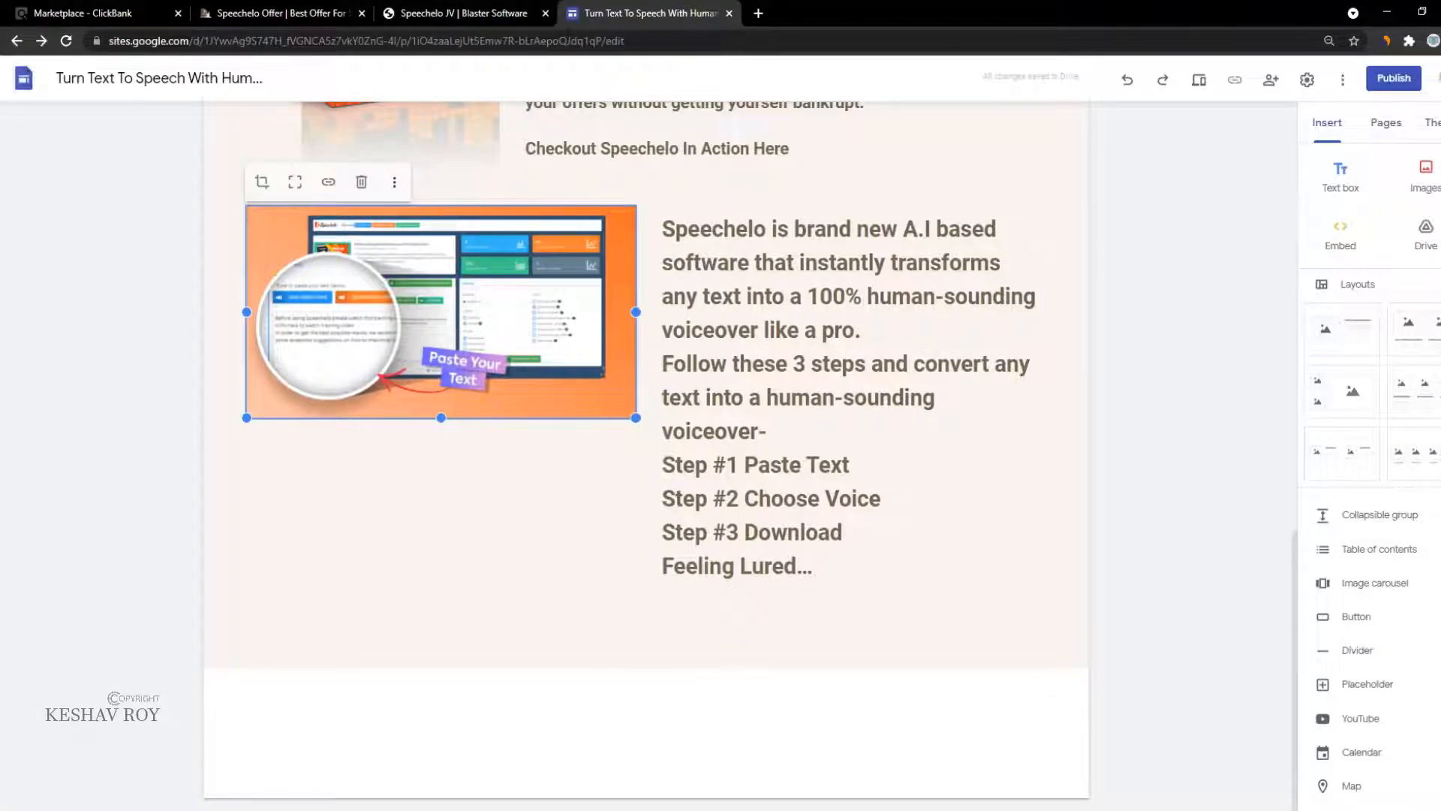
Step: Insert a button labelled 'Grab Speechelo At Earlybird Price...', removing '>>Link Here' from the label
scroll(1415, 529, down, 2)
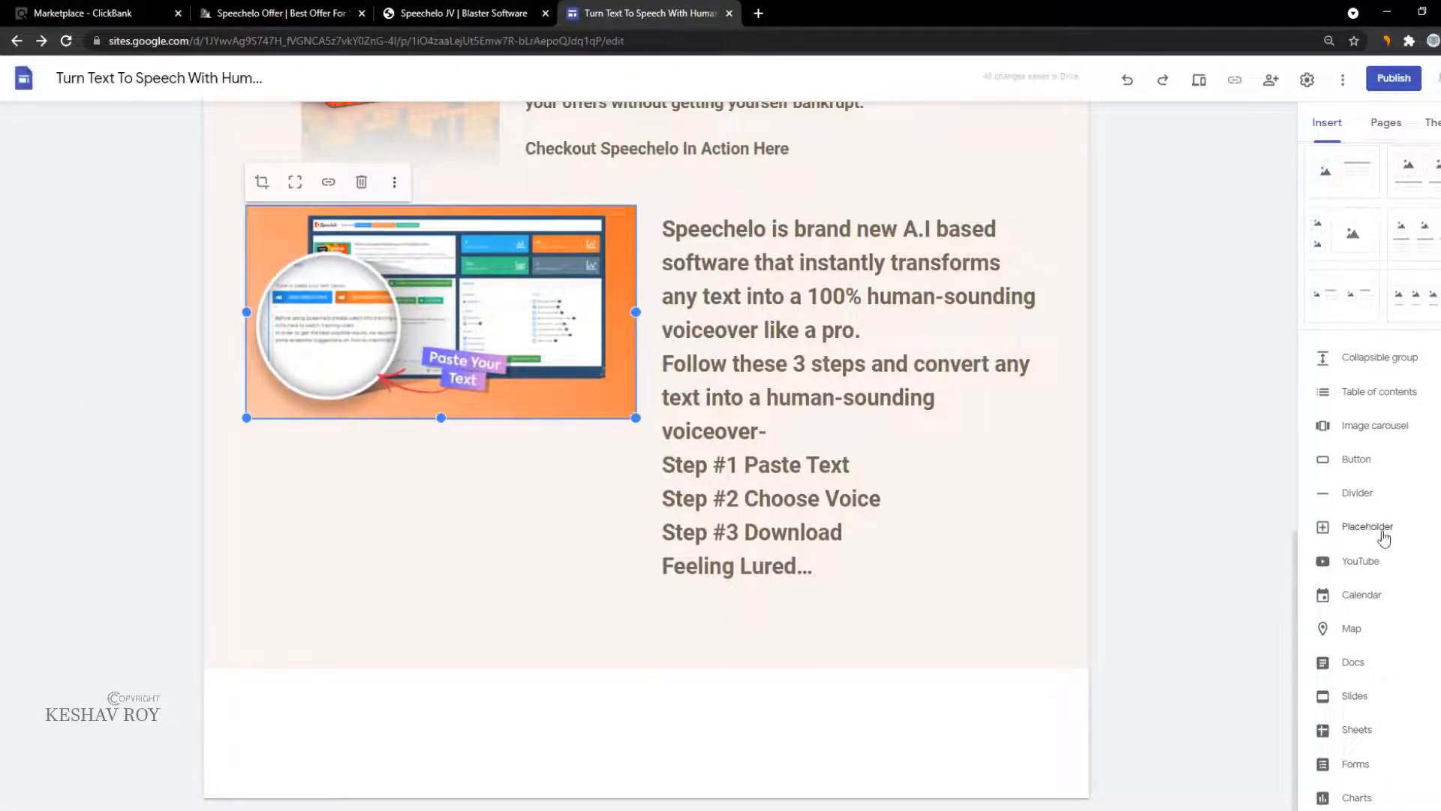
click(1349, 469)
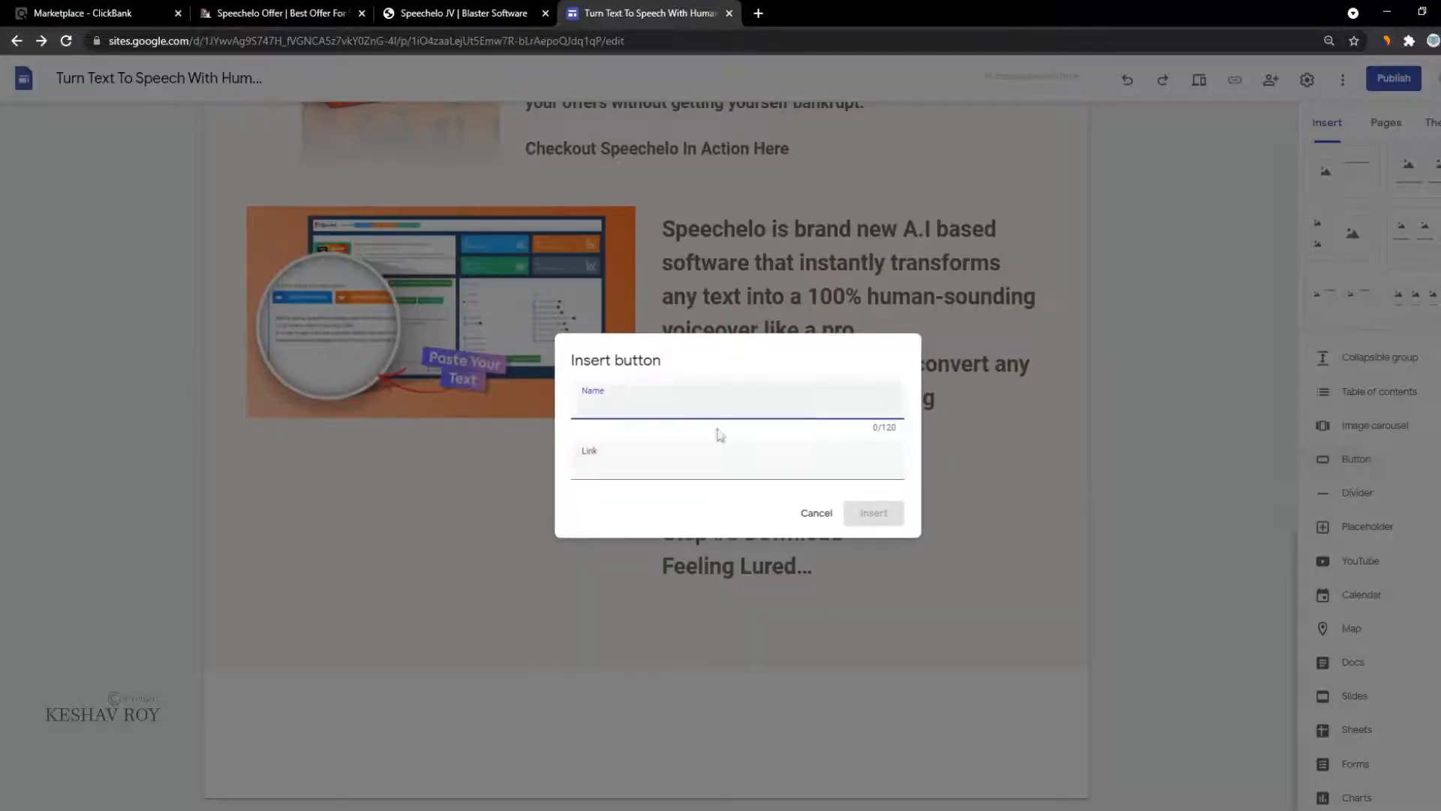
key(ctrl+v)
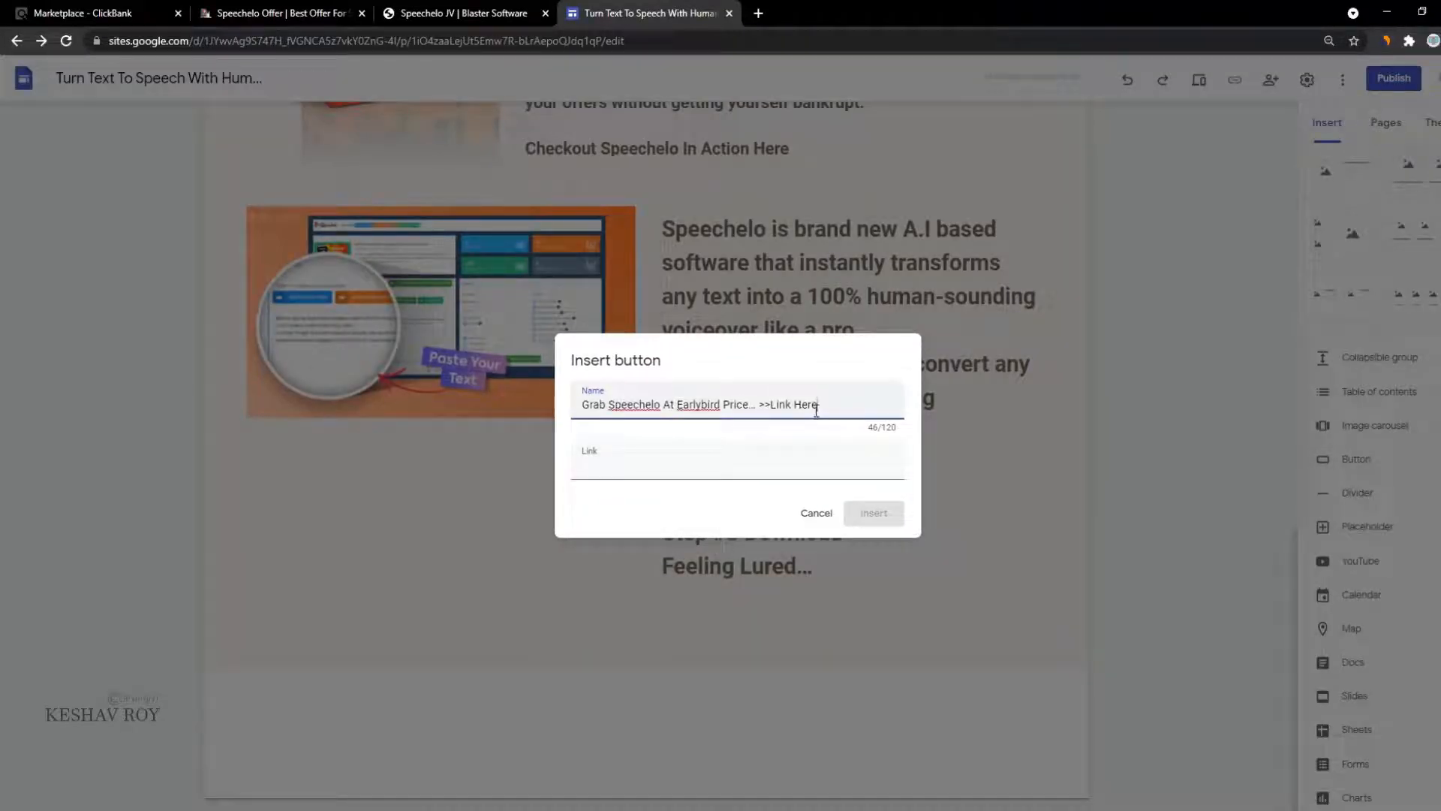
click(704, 462)
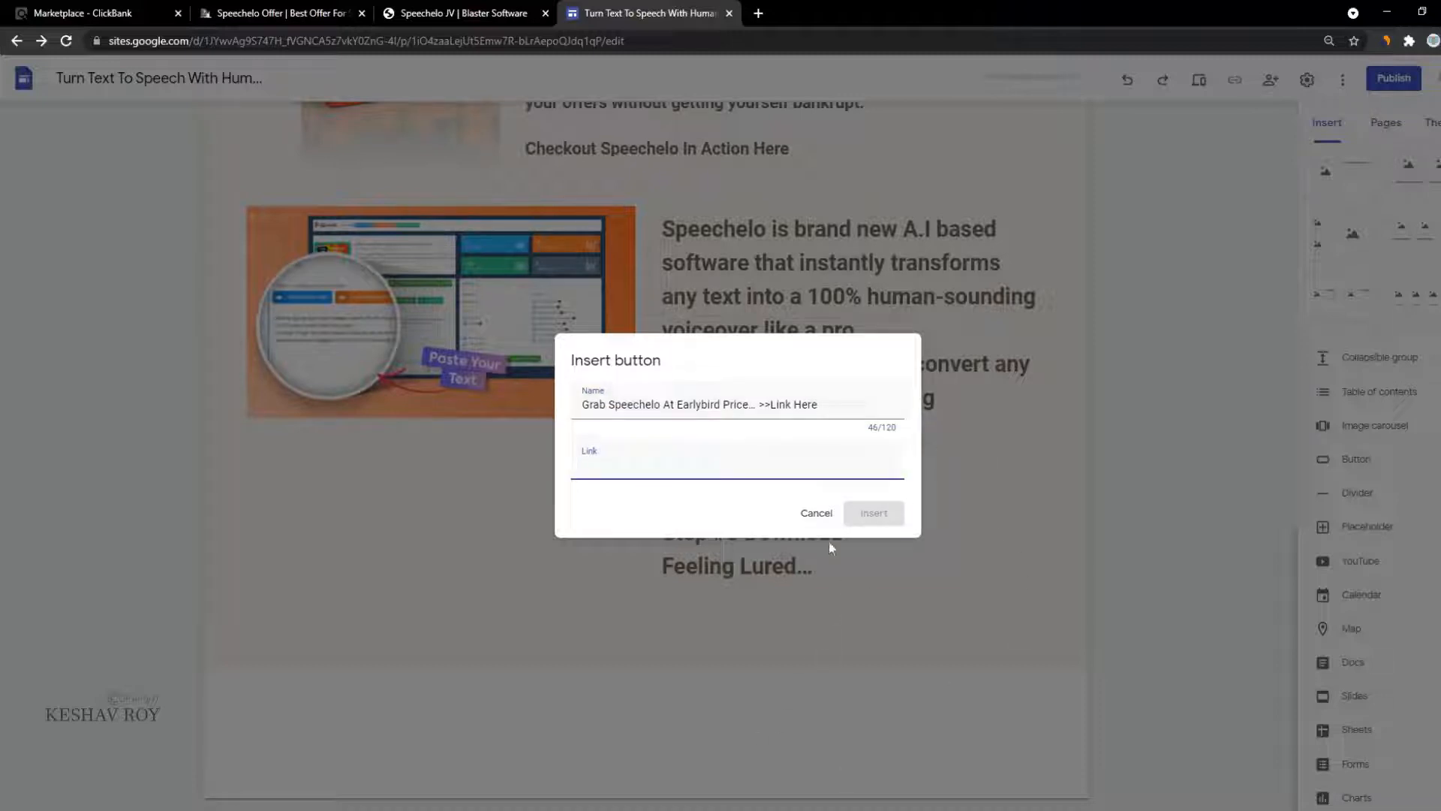
drag(829, 409, 772, 415)
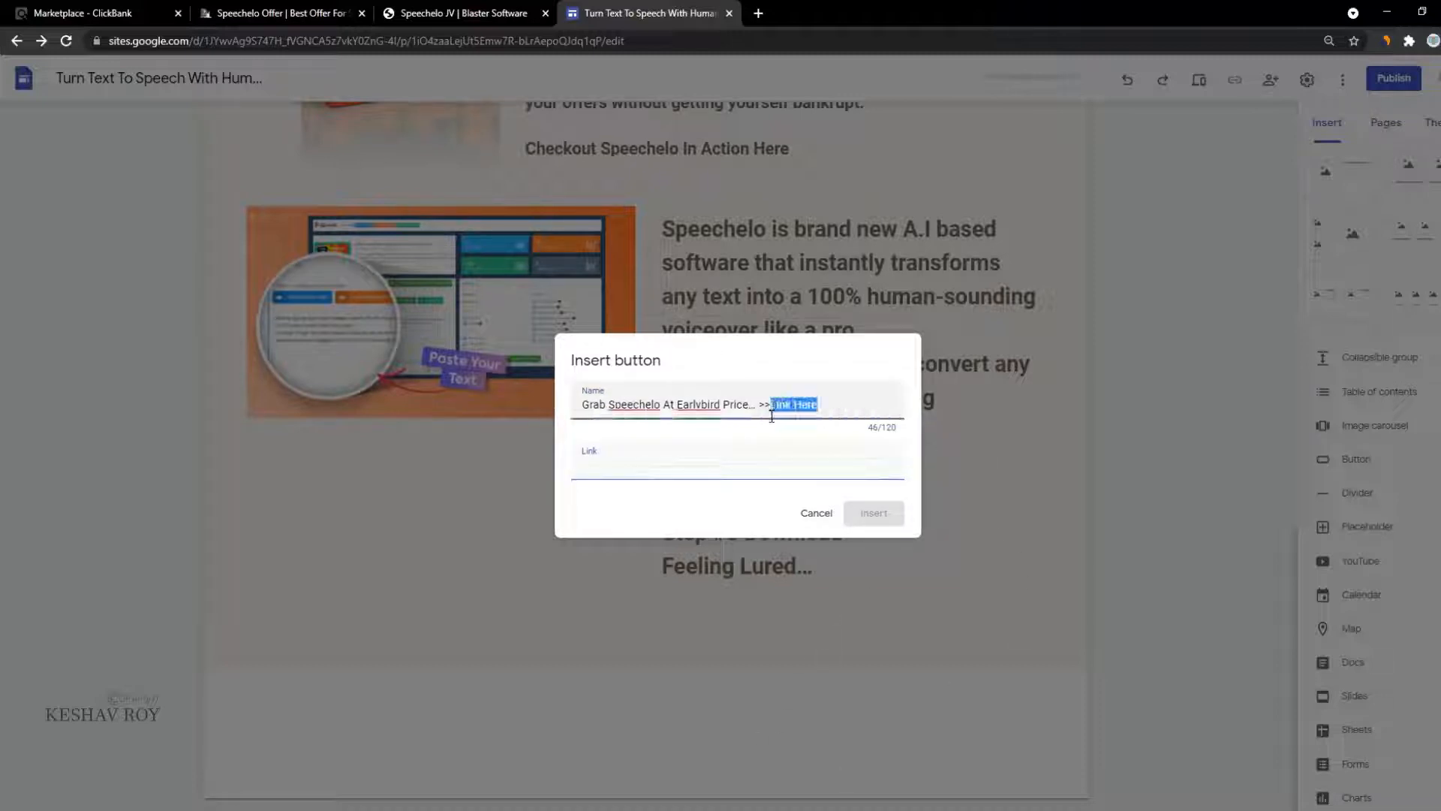
key(BackSpace)
key(BackSpace)
key(BackSpace)
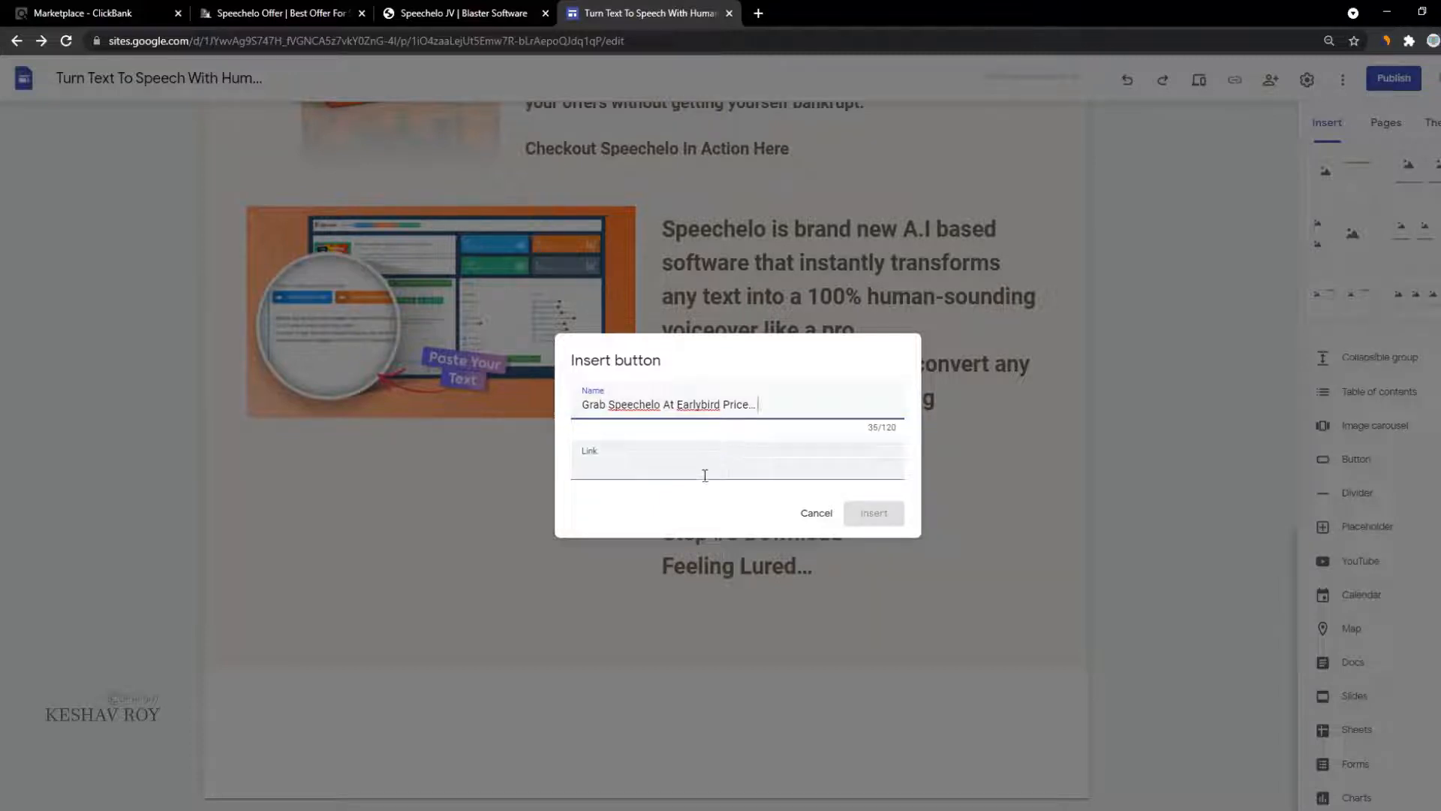
click(705, 472)
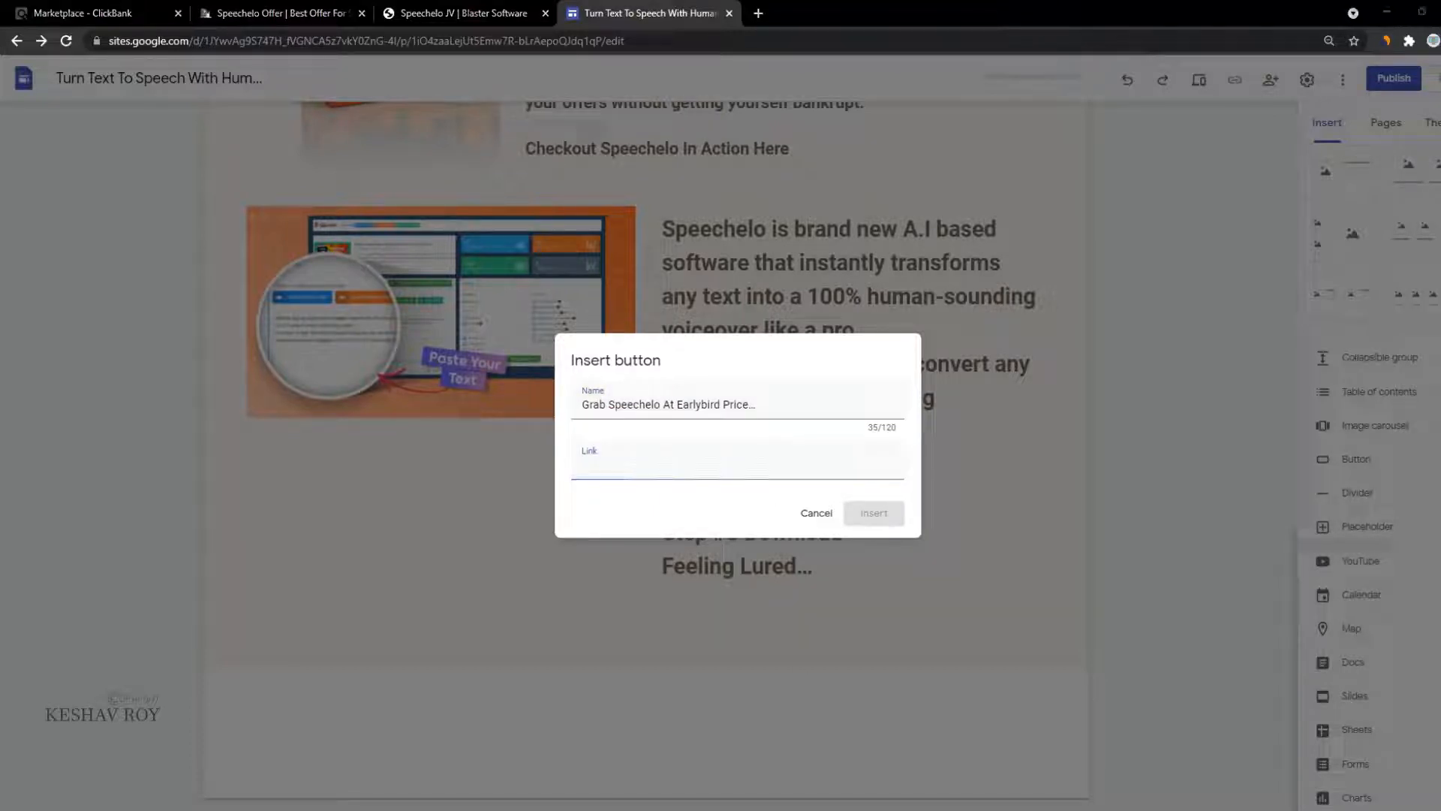
Step: Set the button's link to the ly-ink.me short URL from Notepad and insert it
click(785, 808)
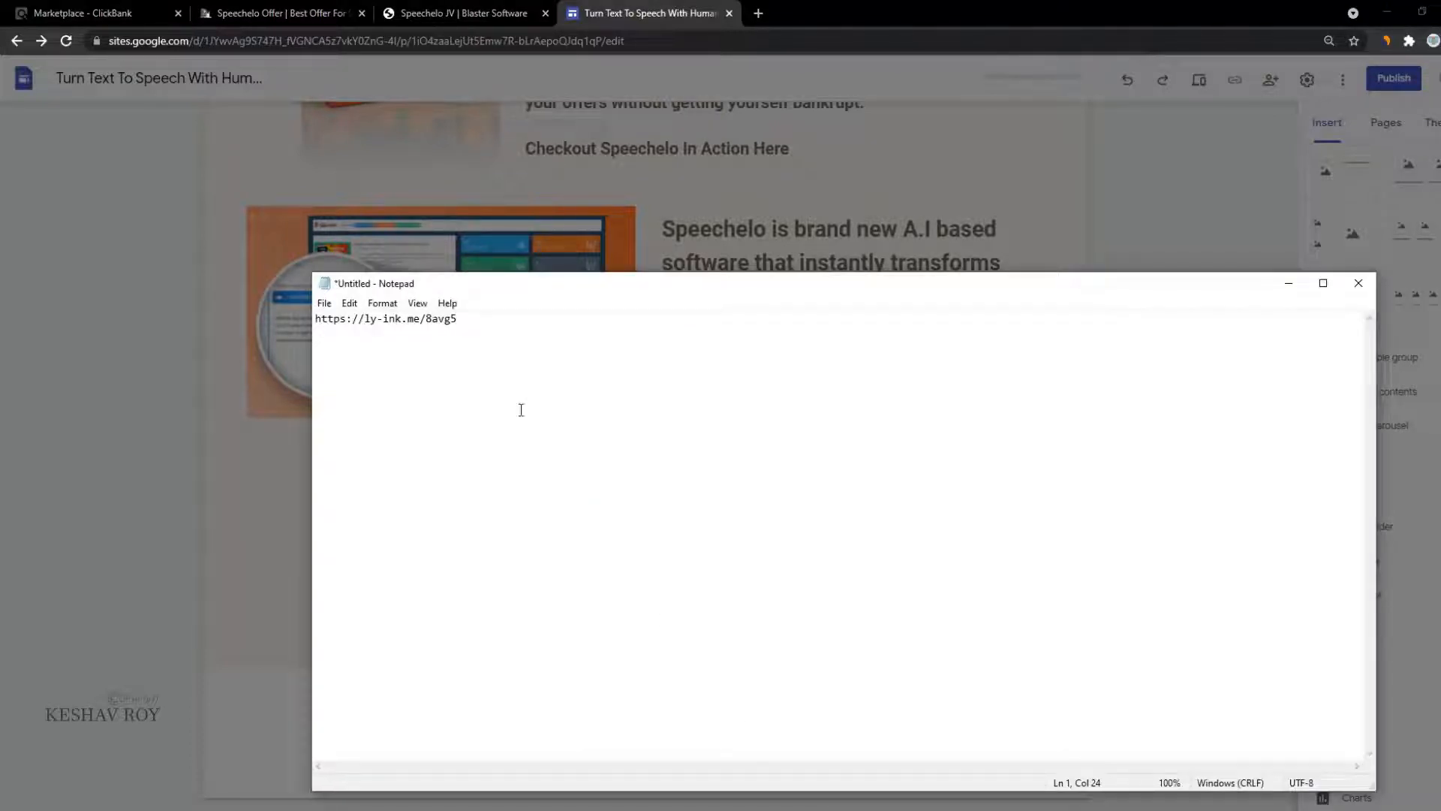
drag(360, 359, 129, 359)
key(ctrl+c)
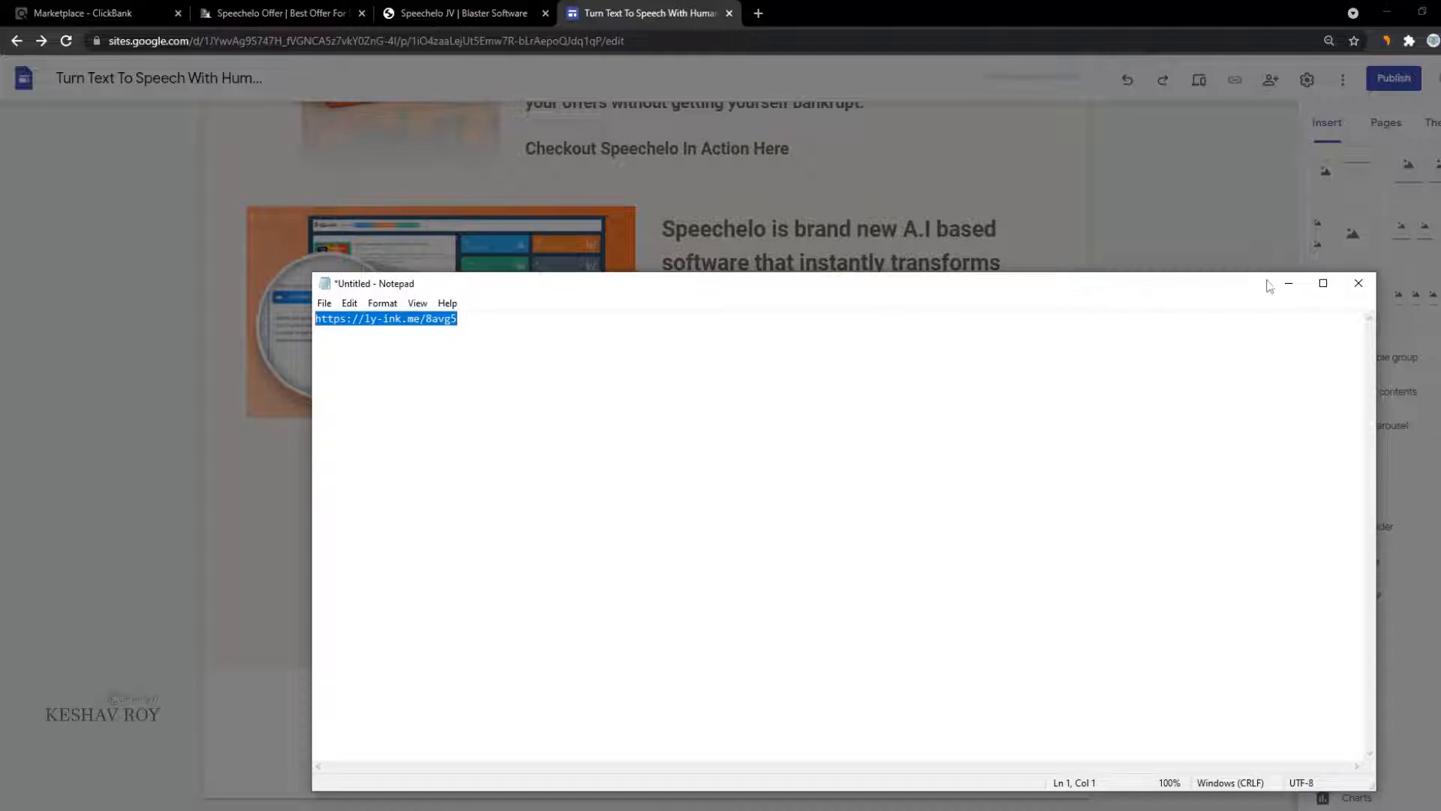
click(1289, 283)
key(ctrl+v)
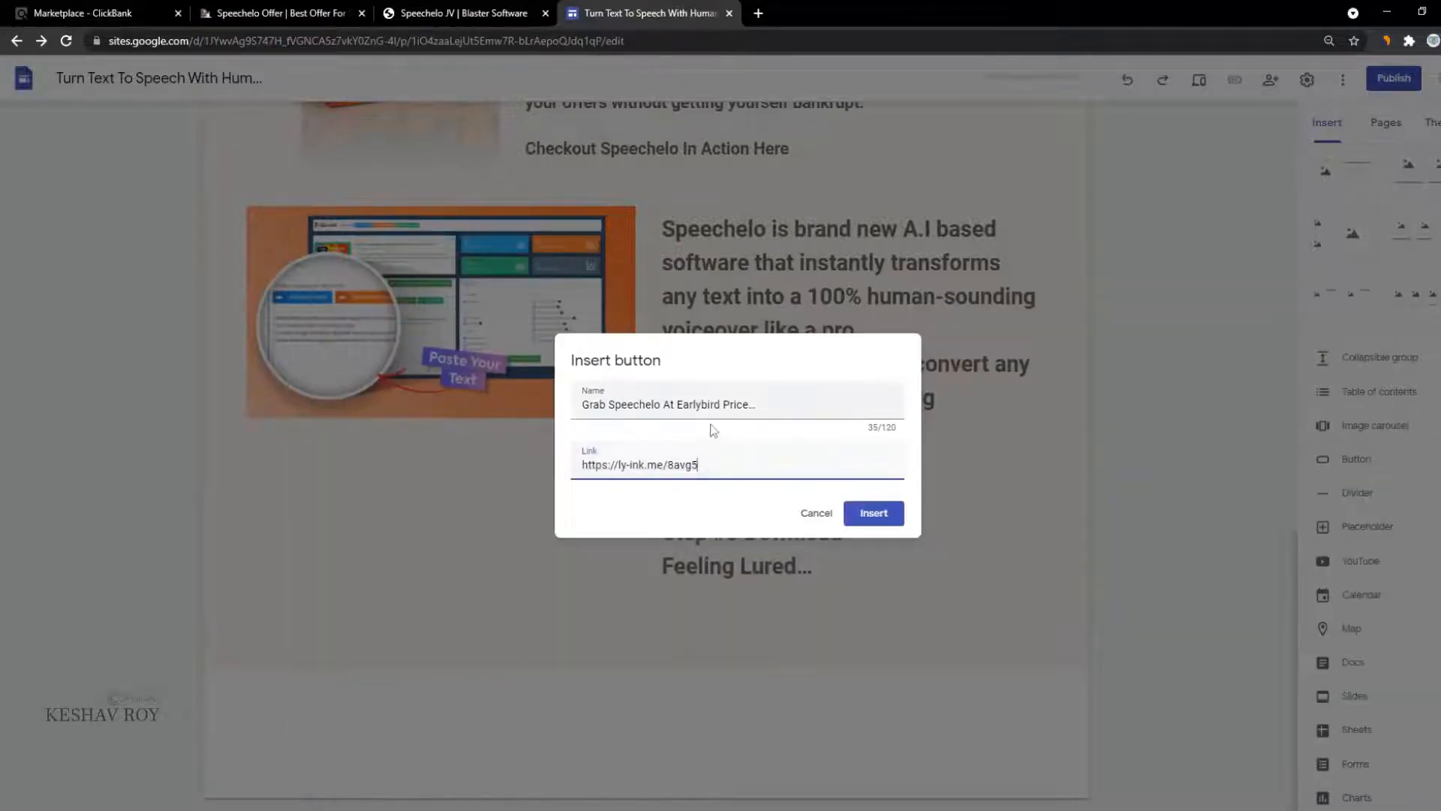
click(584, 405)
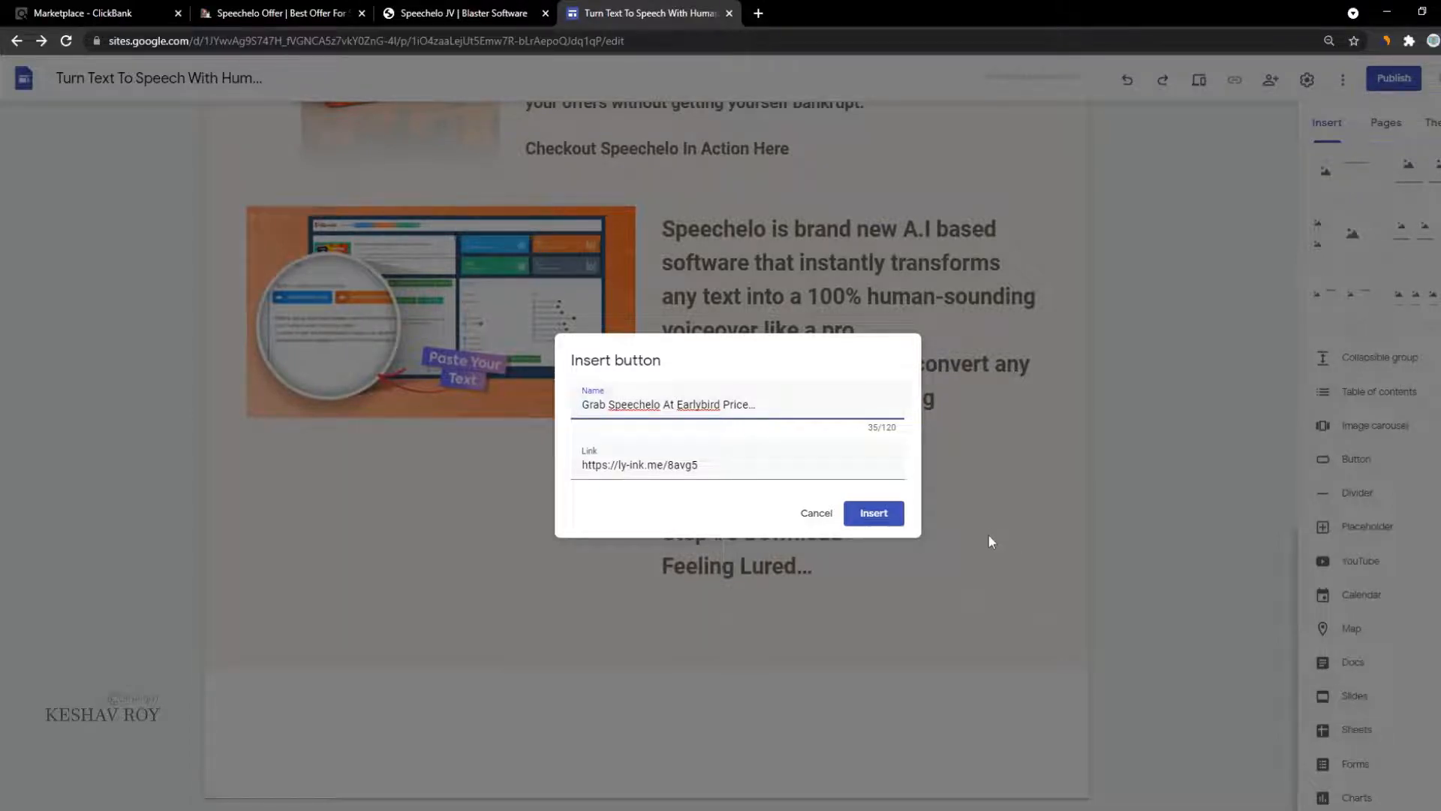
click(893, 511)
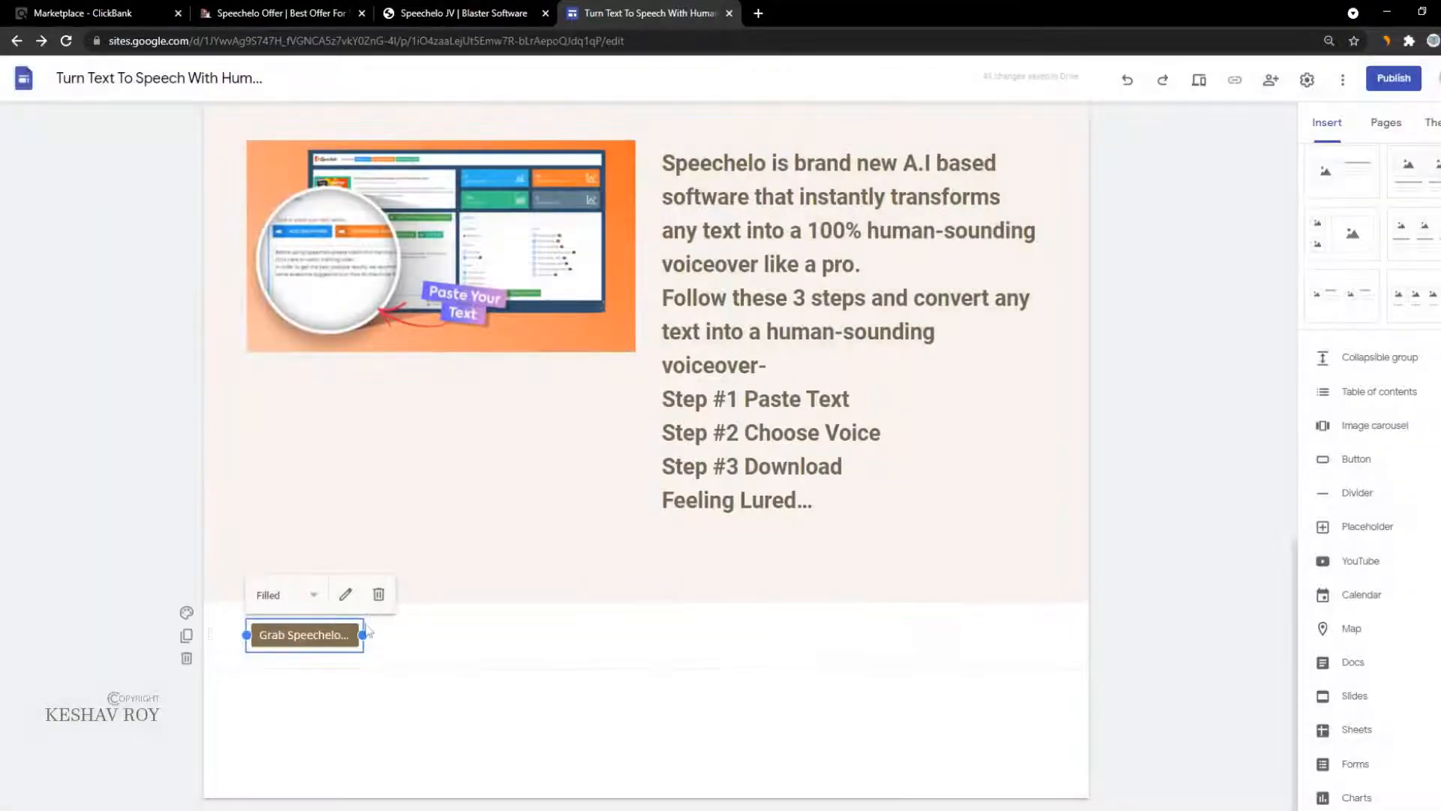
Step: Stretch the button to full width and give its section the pale pink Style 2
drag(367, 632, 1097, 688)
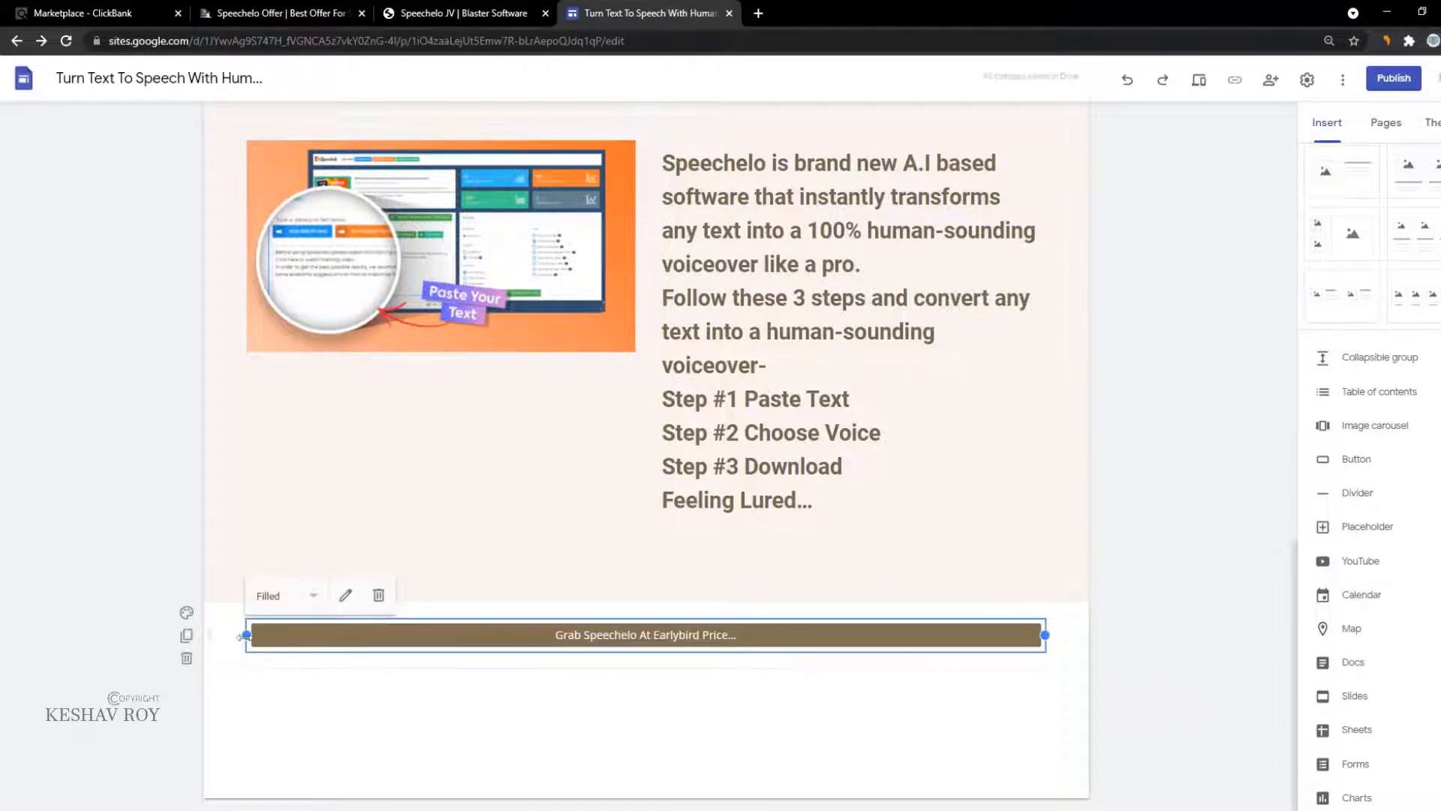
click(386, 687)
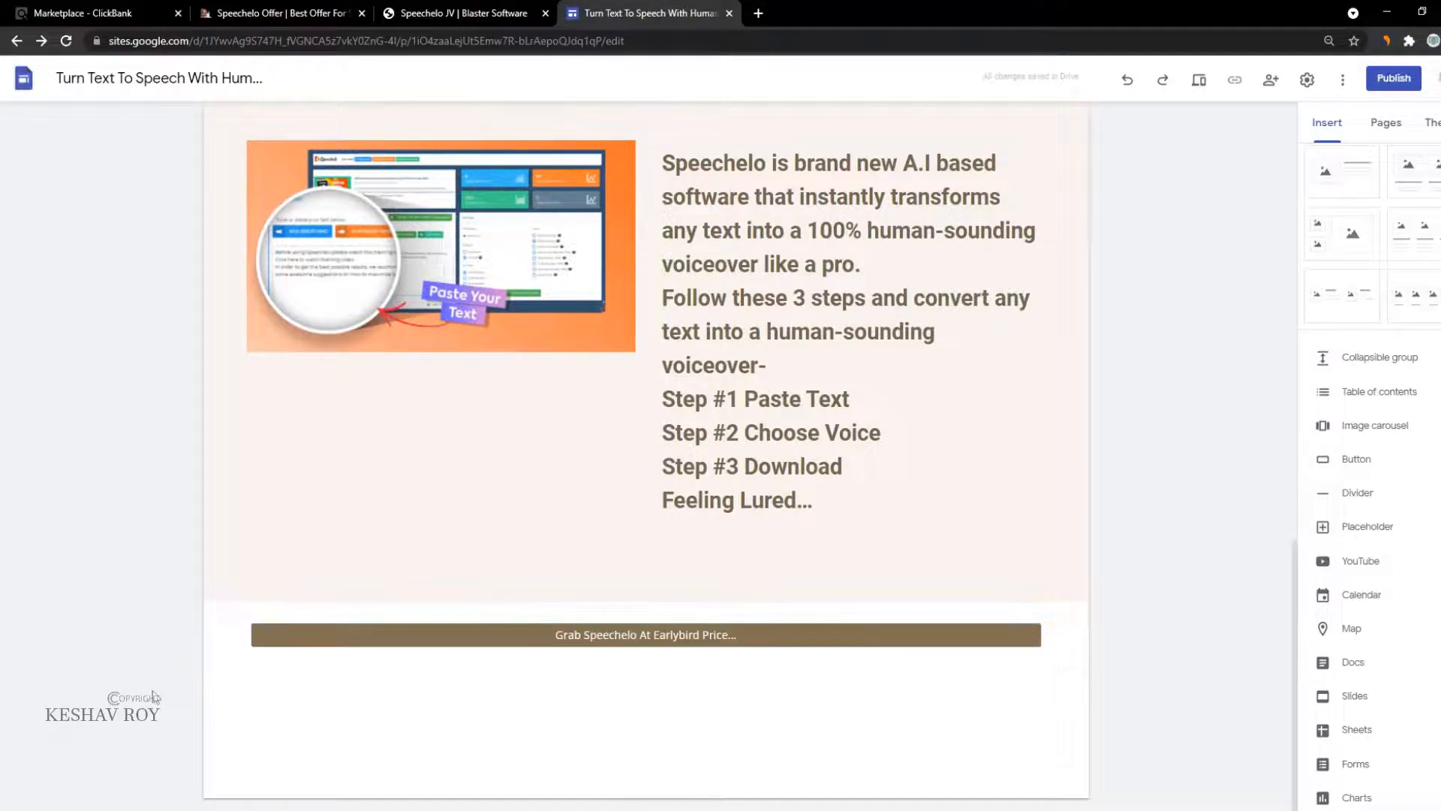
click(183, 633)
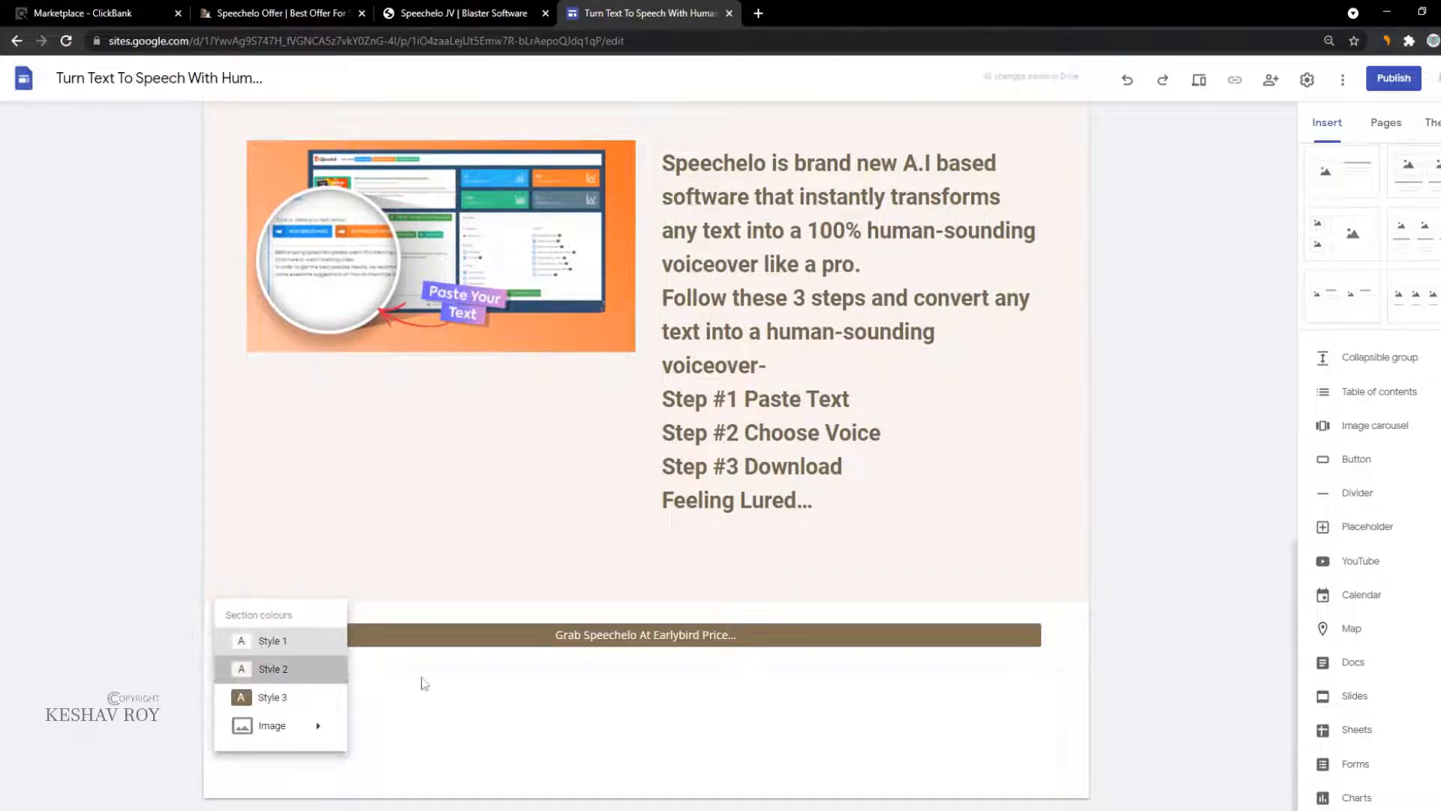
click(273, 668)
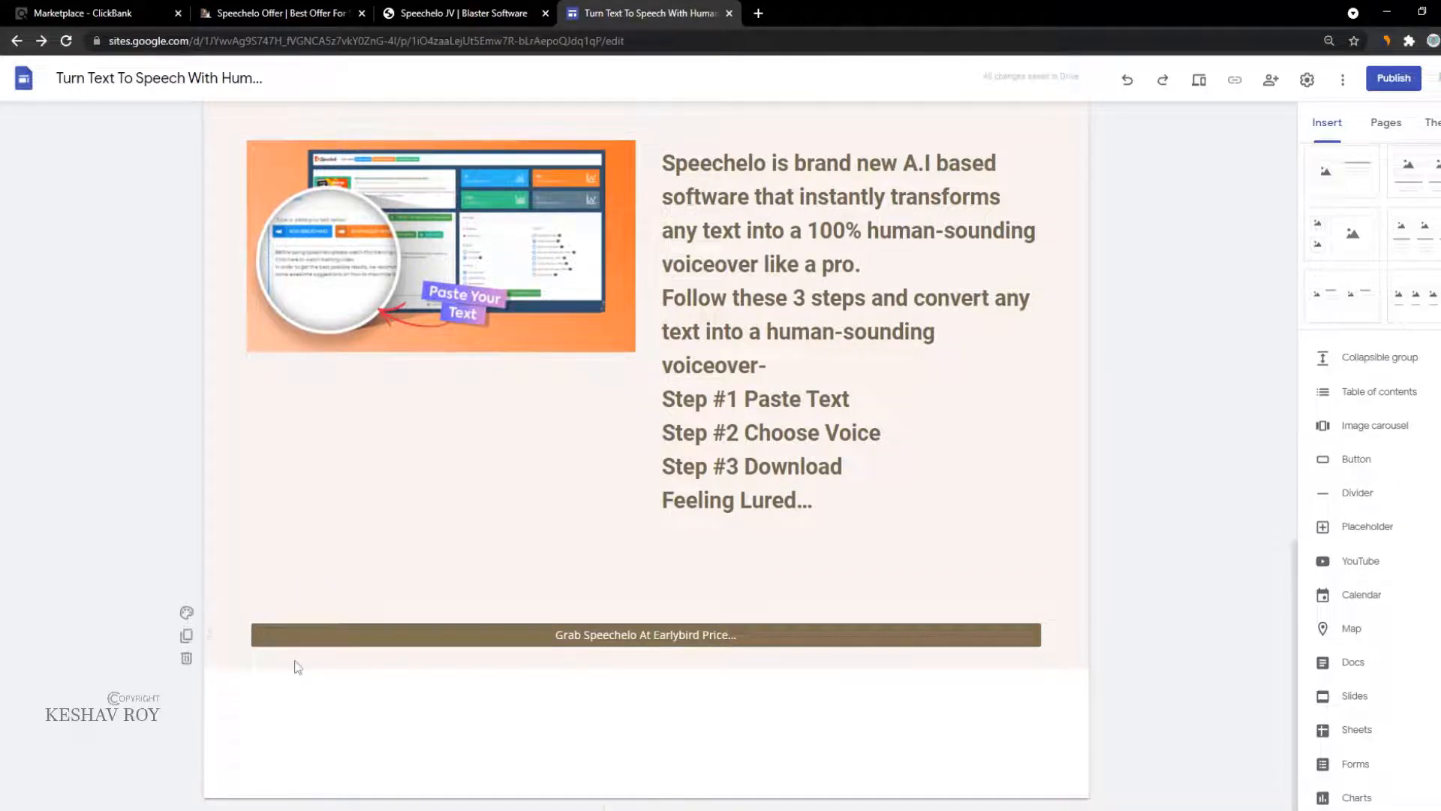
Step: Duplicate the button section twice so three buttons are stacked
click(186, 635)
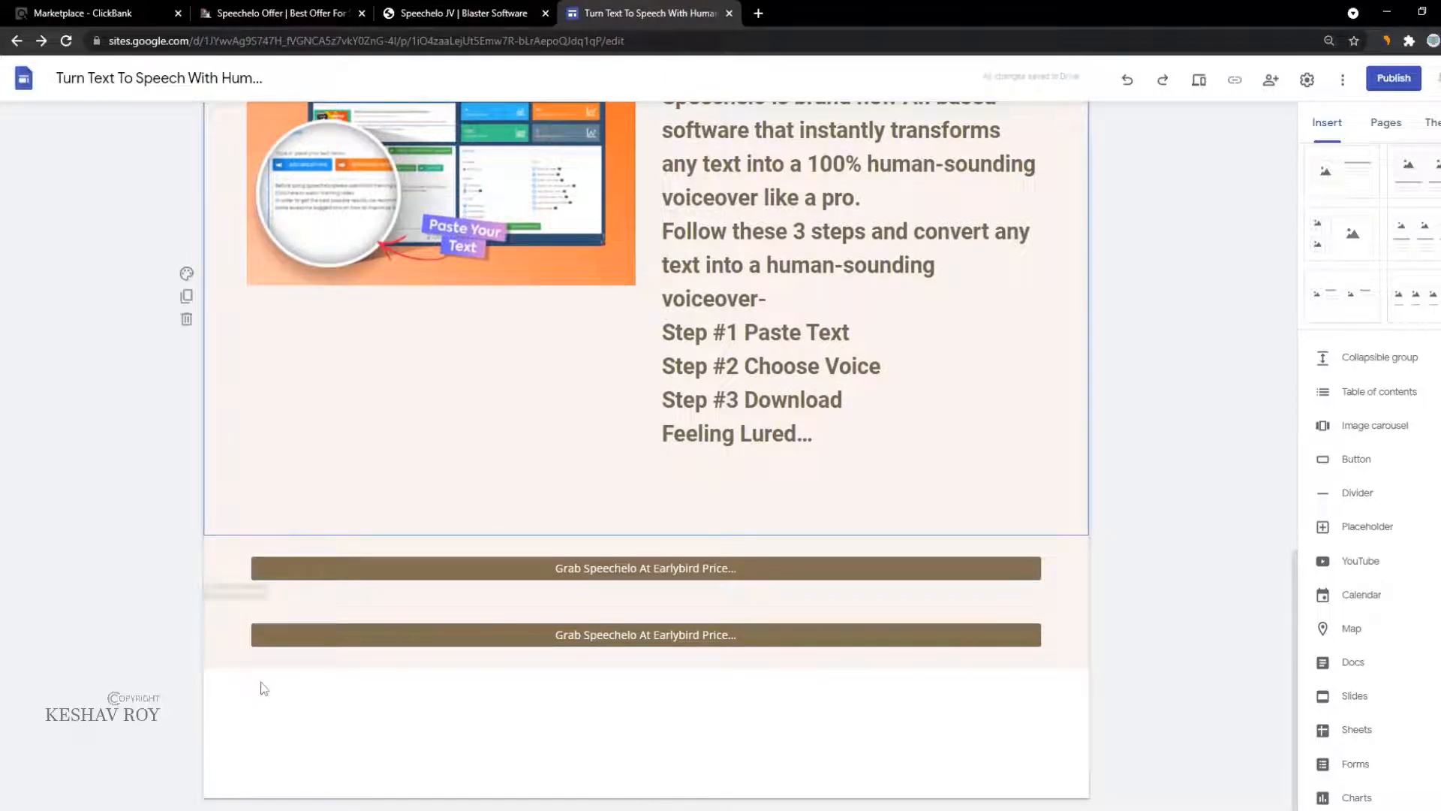
click(186, 568)
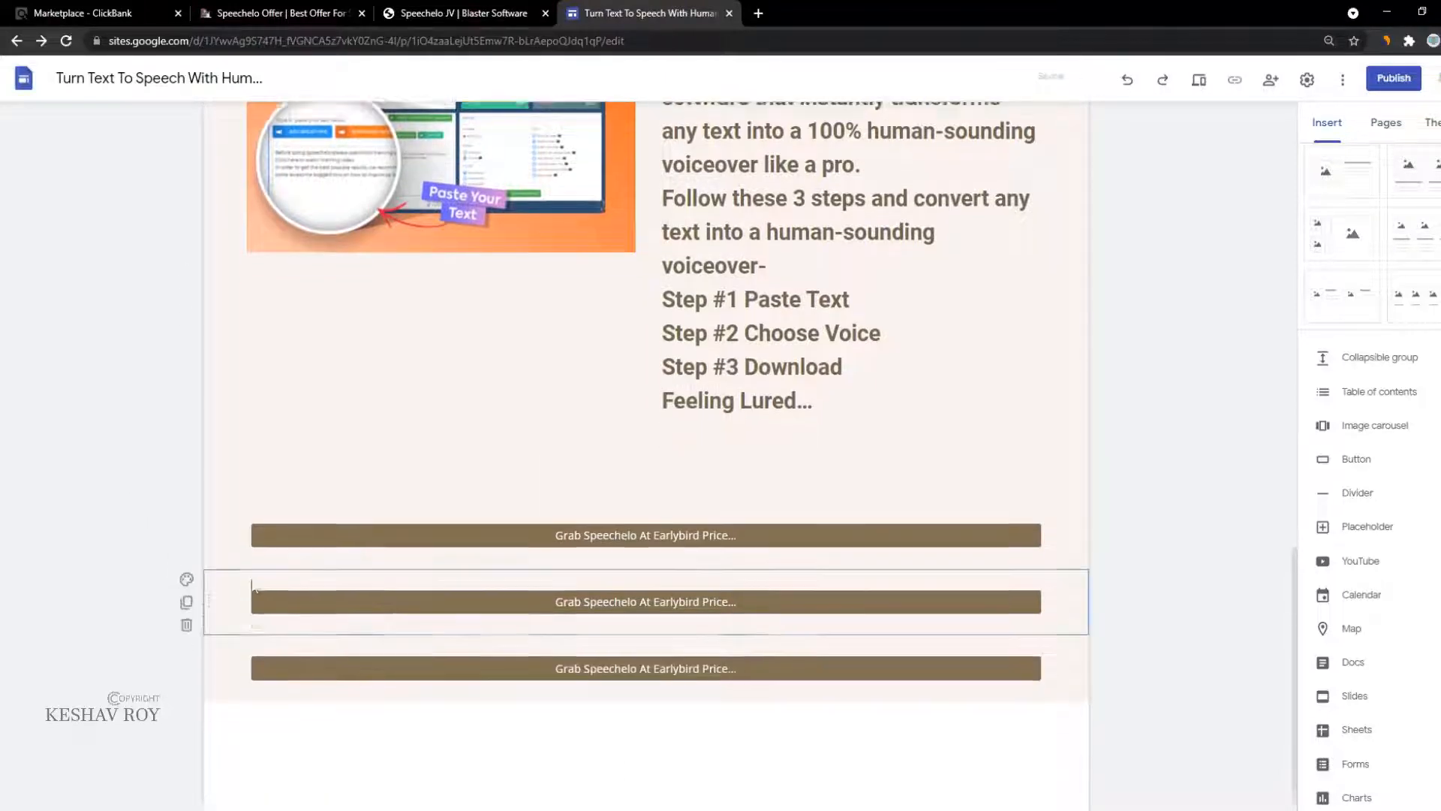
scroll(411, 539, up, 3)
scroll(532, 598, up, 3)
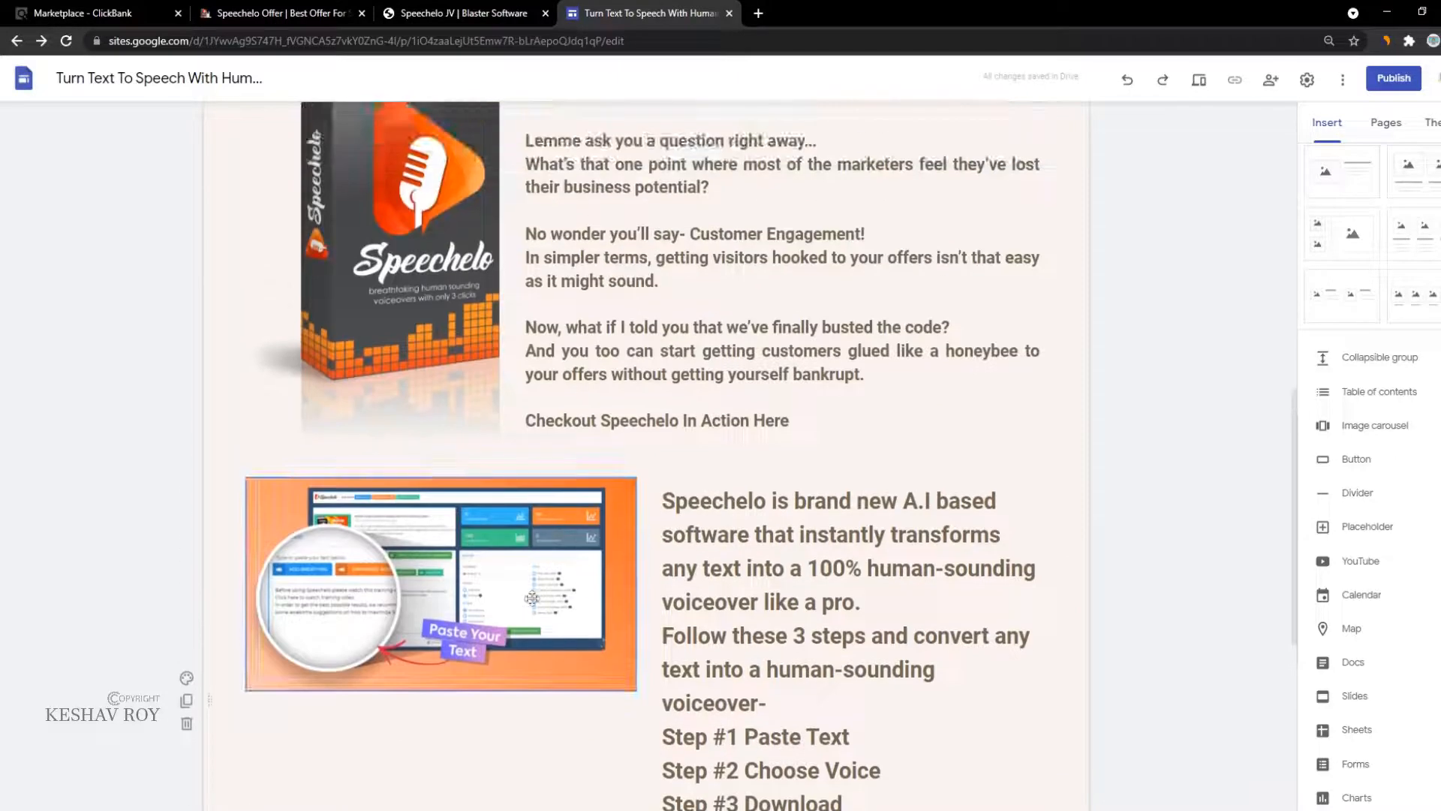
scroll(599, 576, down, 3)
Step: Delete the blank line after 'Feeling Lured...' in the steps text
click(776, 628)
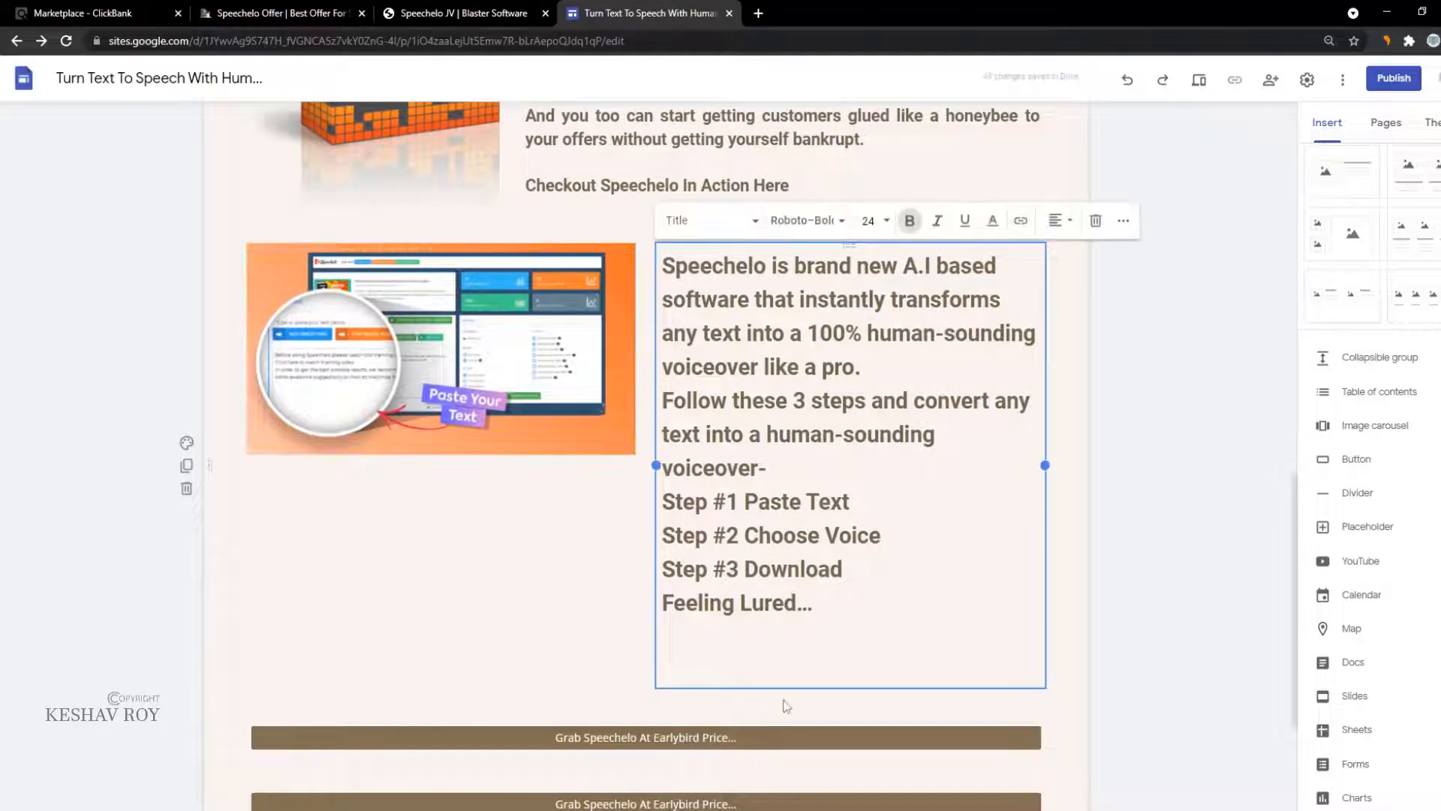
click(762, 659)
key(BackSpace)
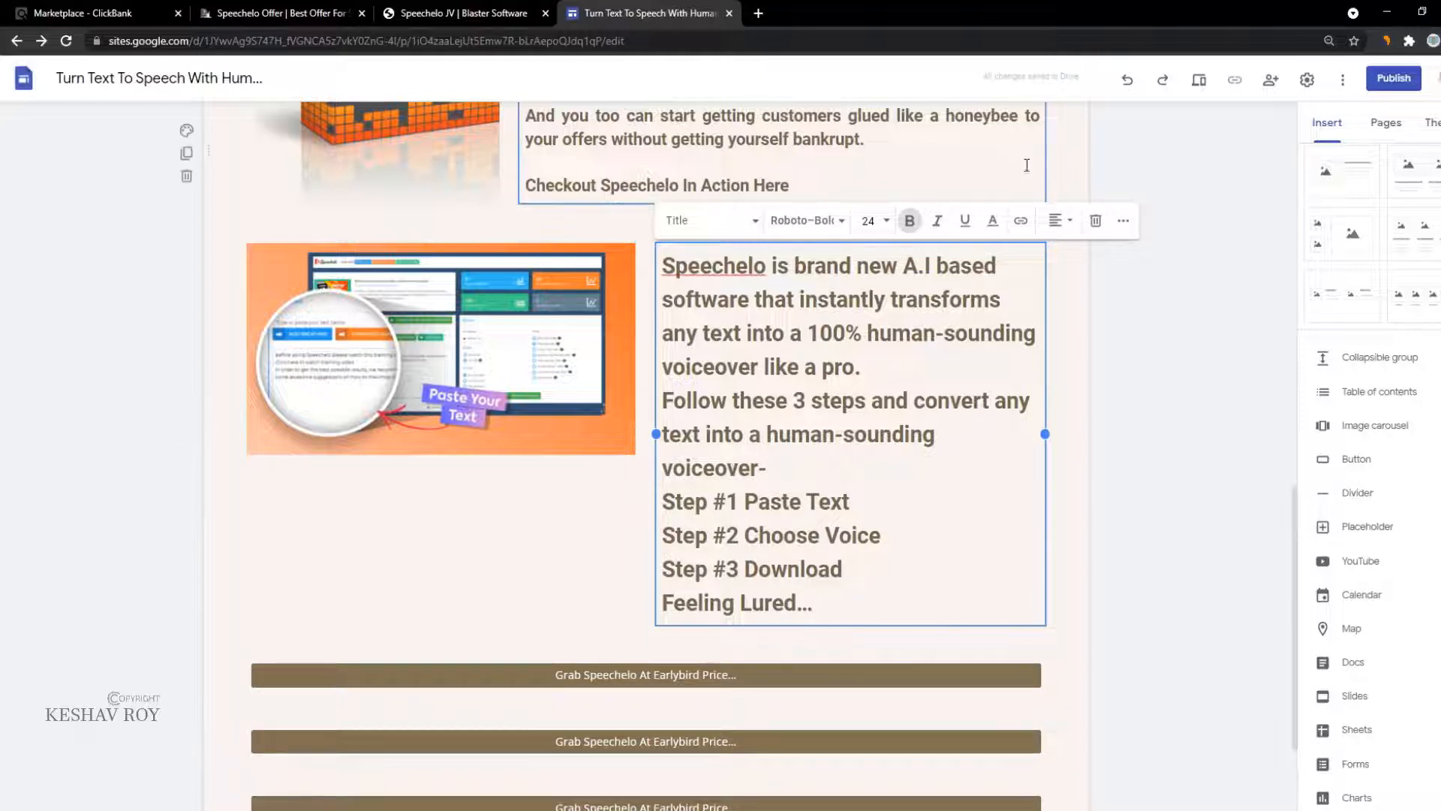
click(5, 11)
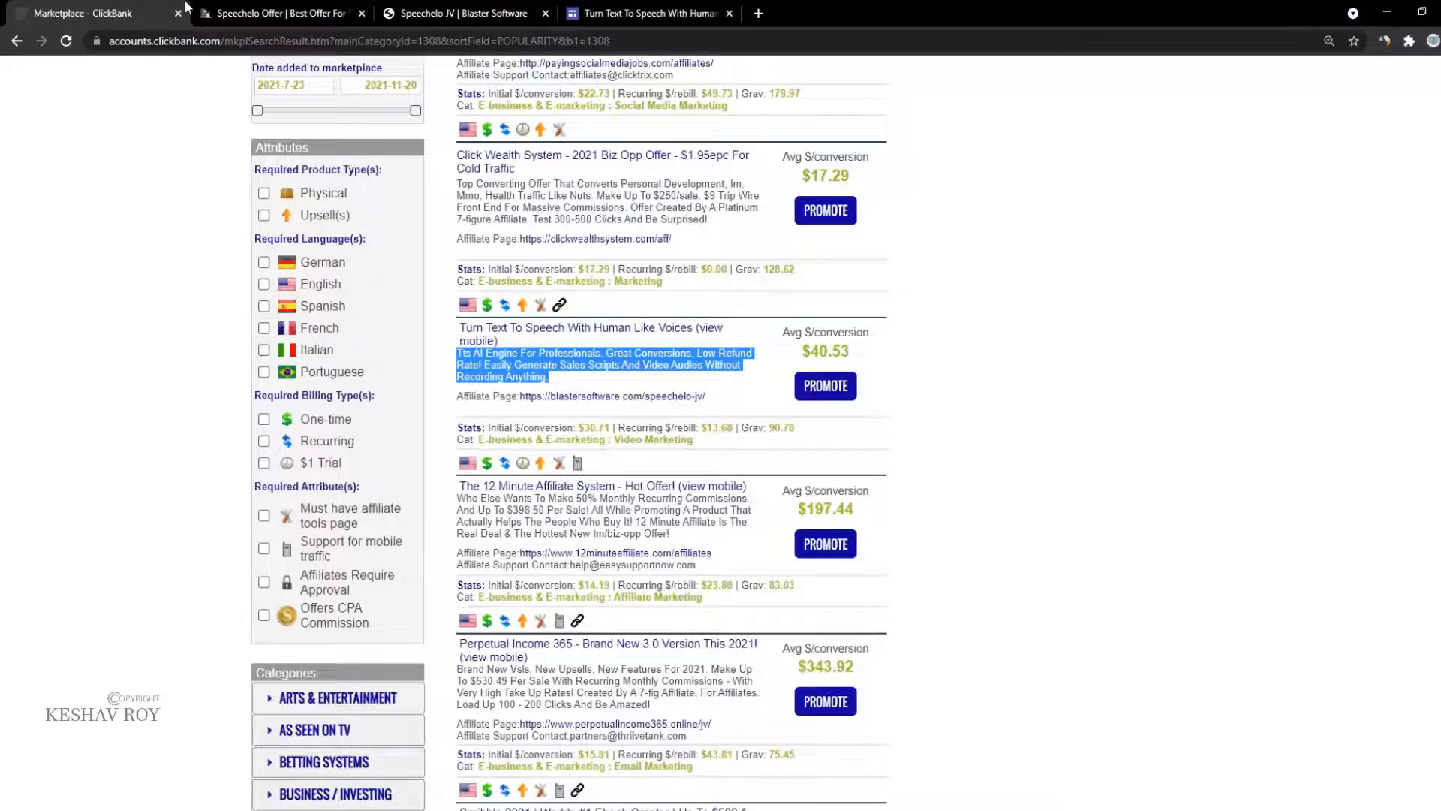
Step: Browse the Speechelo JV page's Images & ADS and the Swipe #3 and #4 emails
click(282, 13)
click(464, 13)
scroll(893, 559, up, 5)
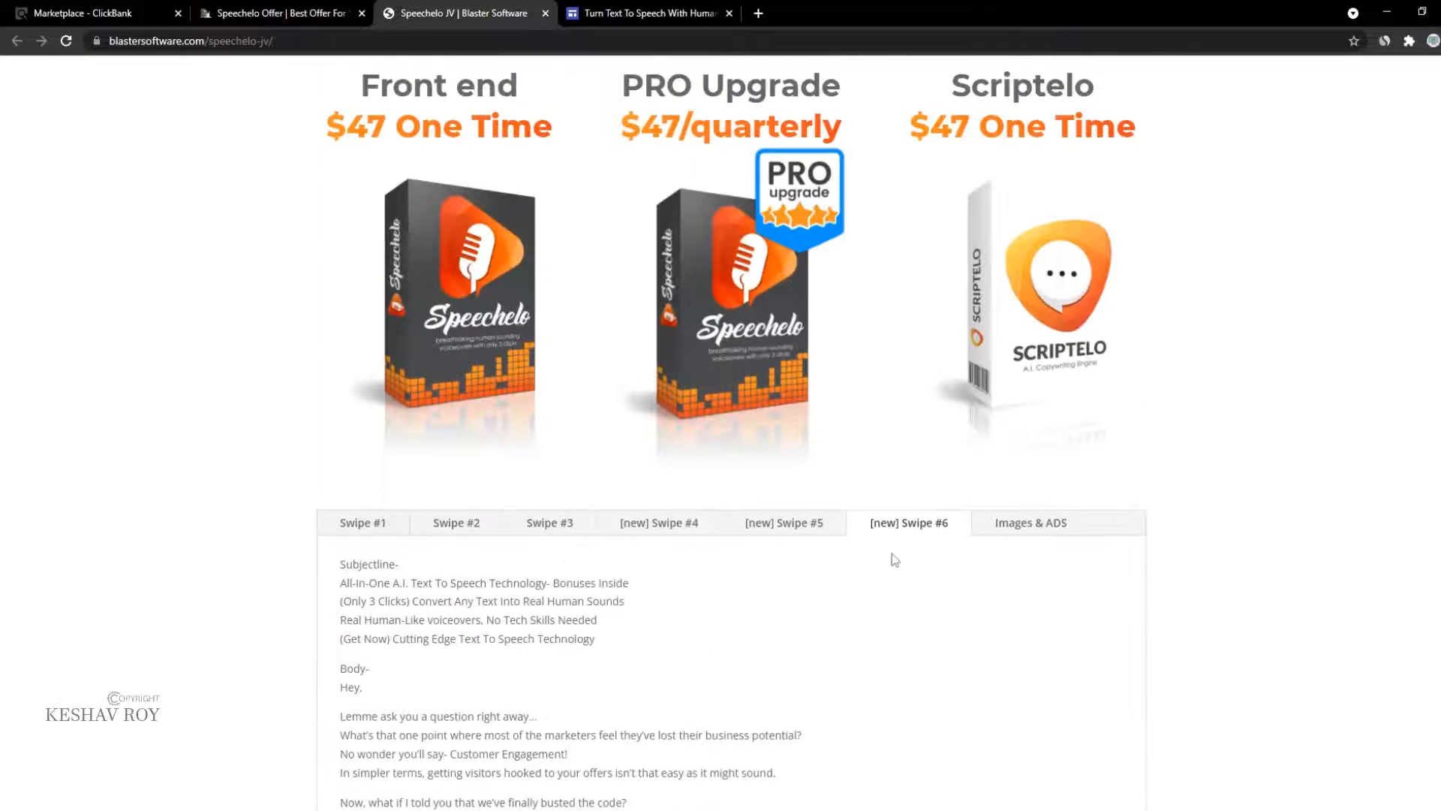
scroll(868, 534, down, 4)
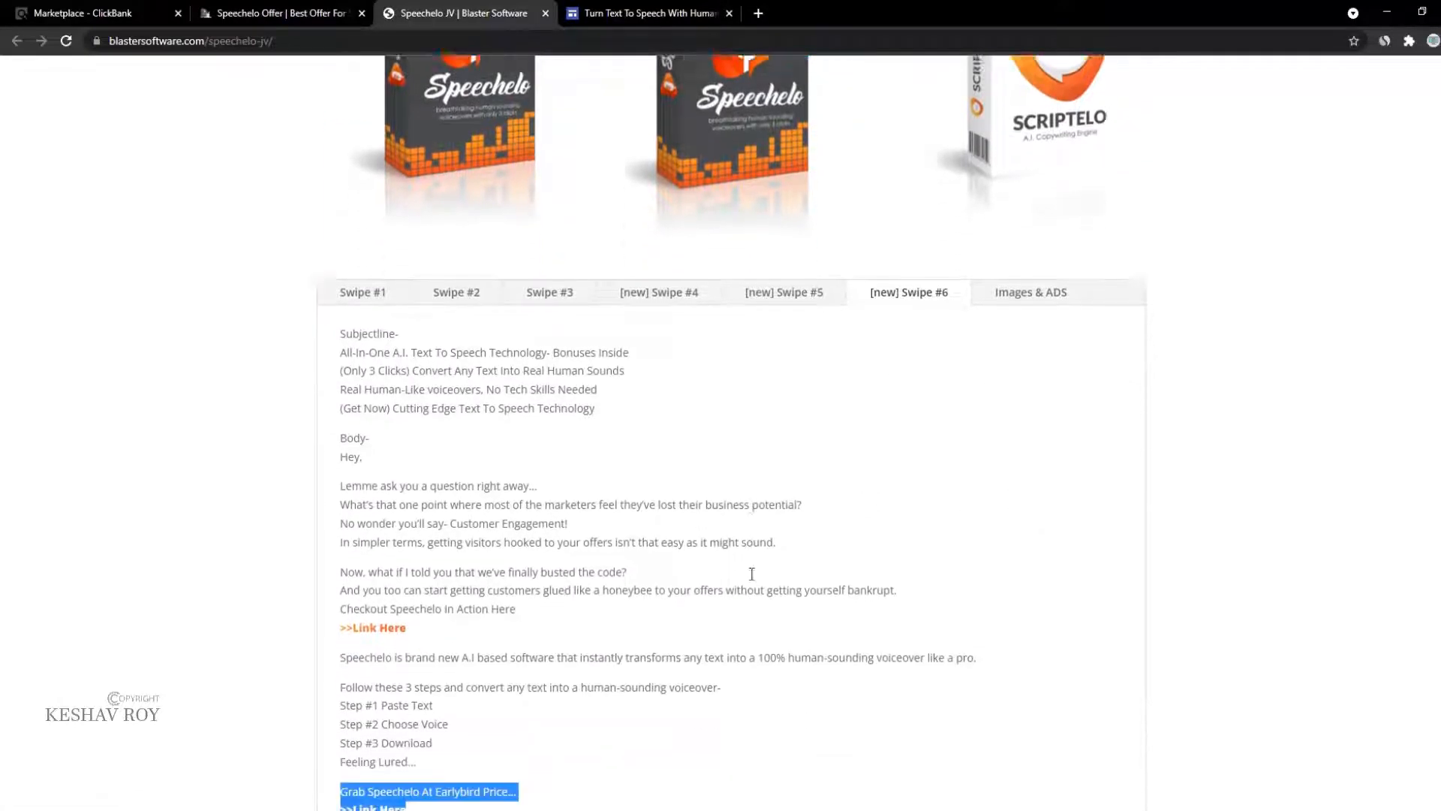
click(1015, 214)
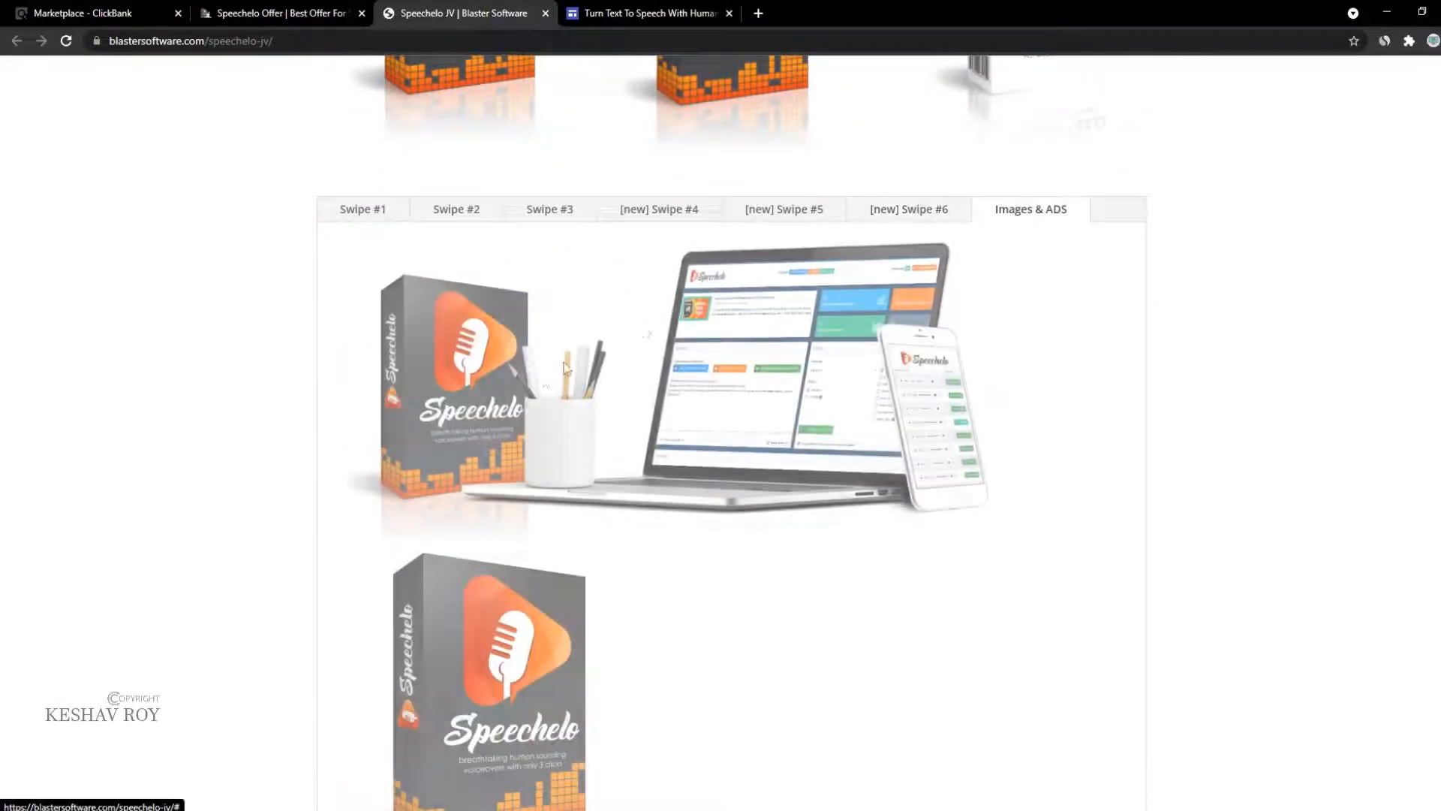
scroll(751, 225, down, 5)
scroll(568, 207, up, 6)
click(552, 285)
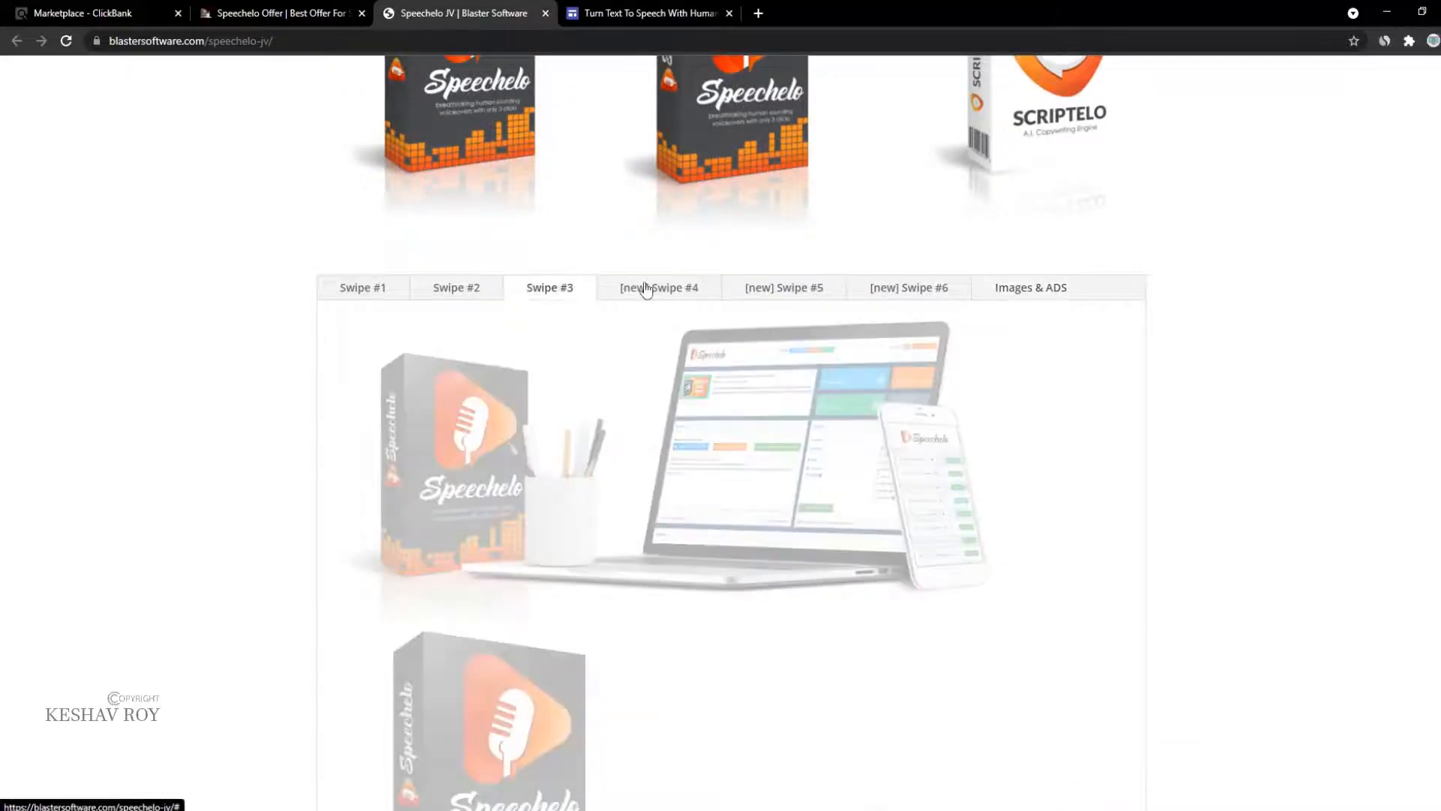
click(653, 291)
scroll(653, 293, down, 8)
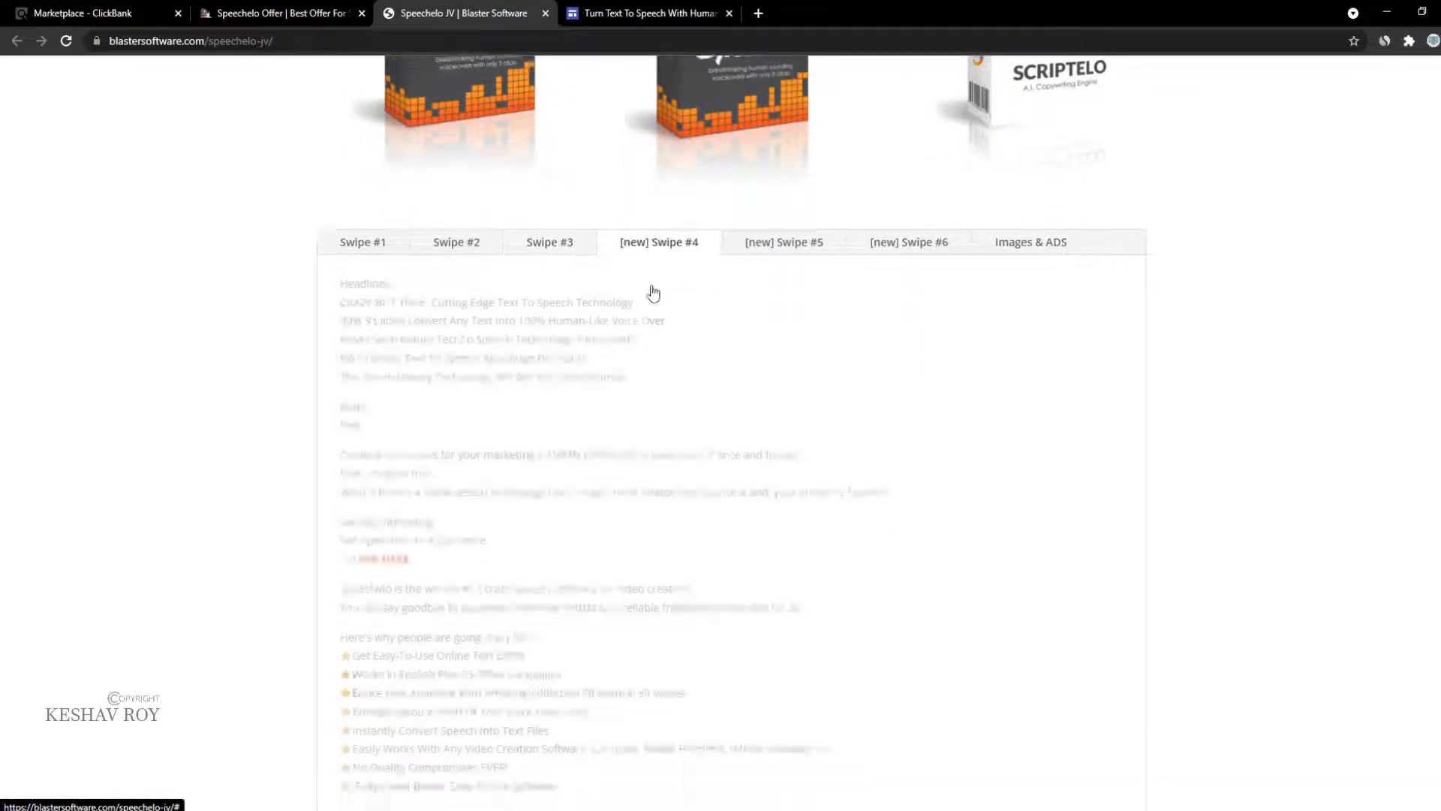
scroll(330, 341, down, 4)
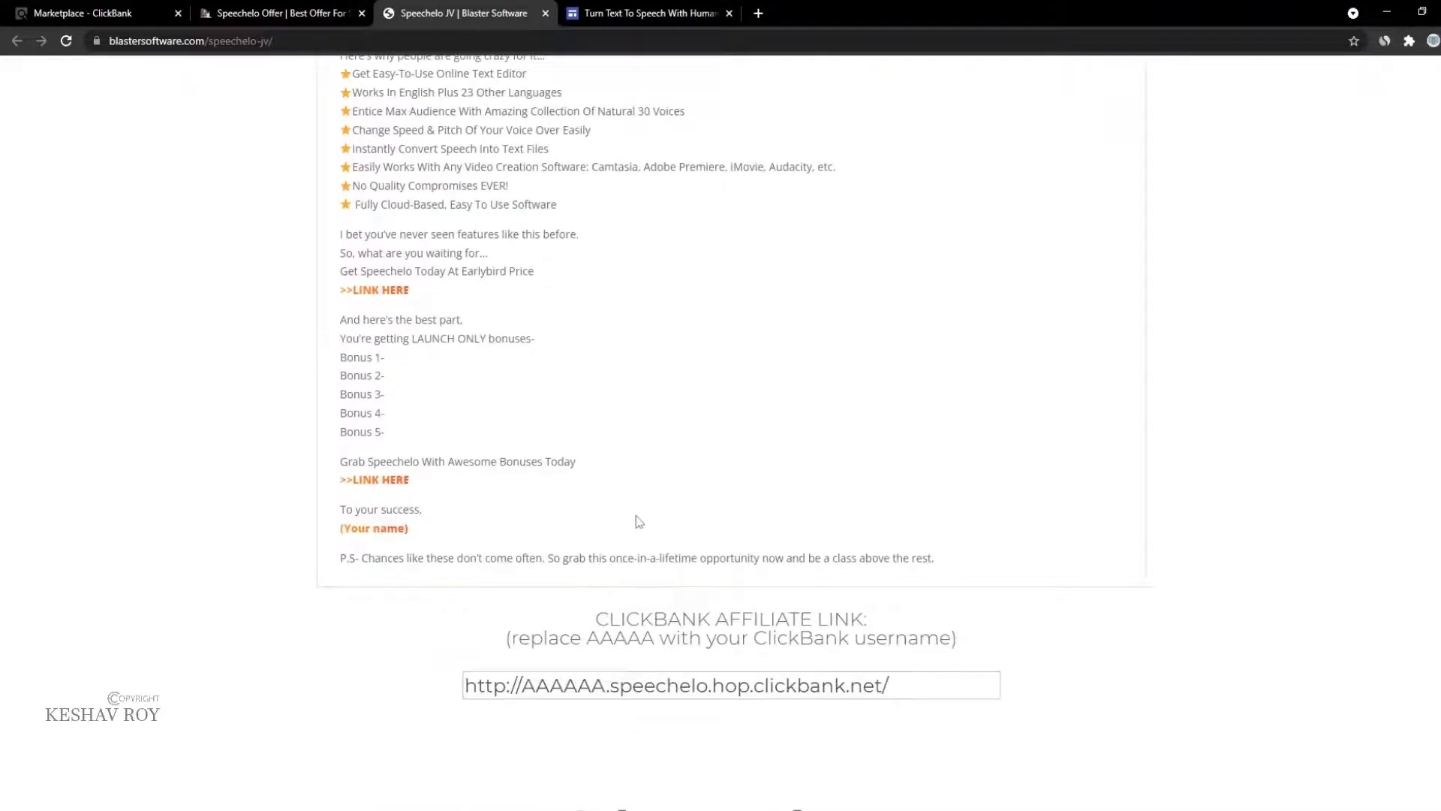
Step: Copy the closing P.S. sentence from the Speechelo JV page
click(645, 13)
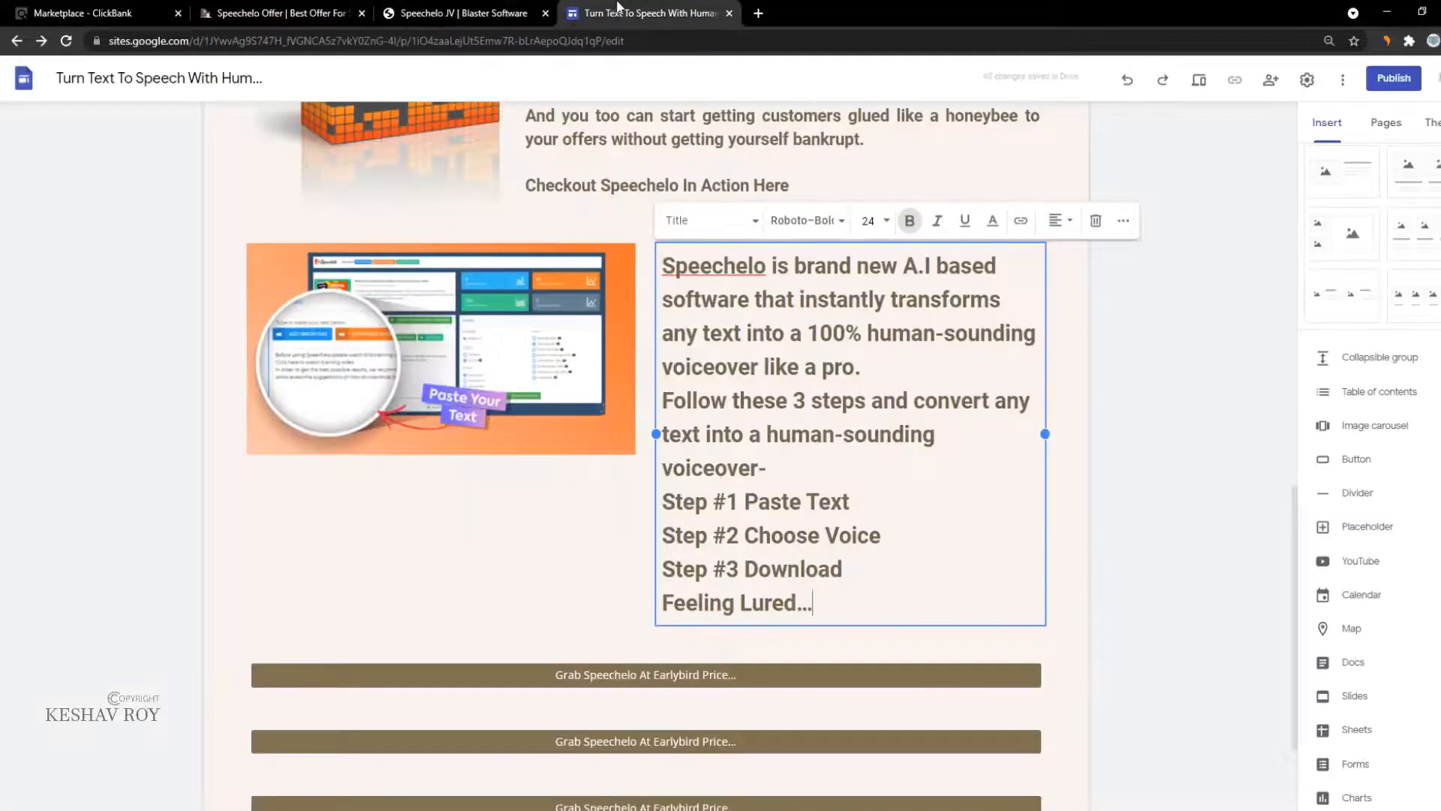
click(523, 6)
drag(947, 563, 368, 563)
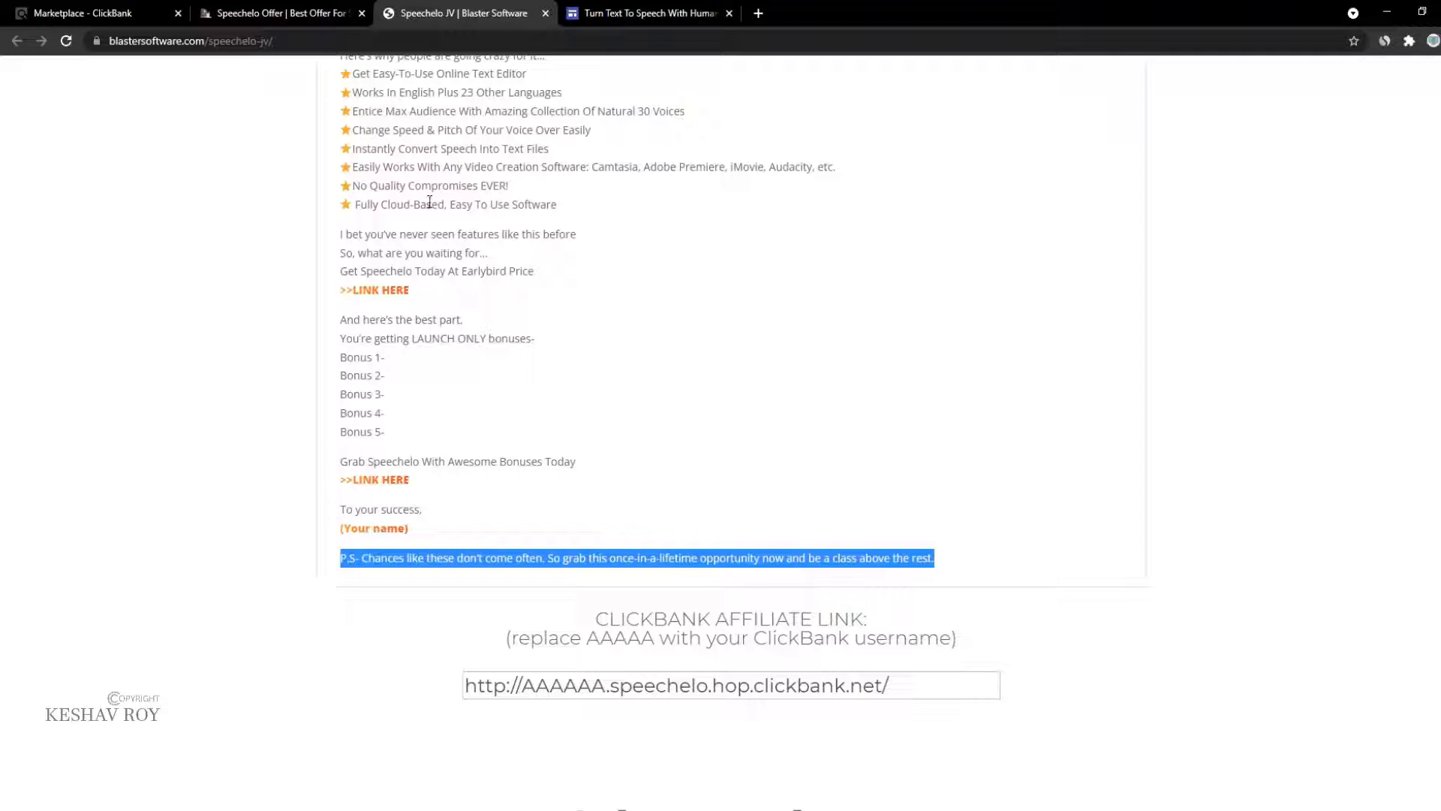
click(645, 12)
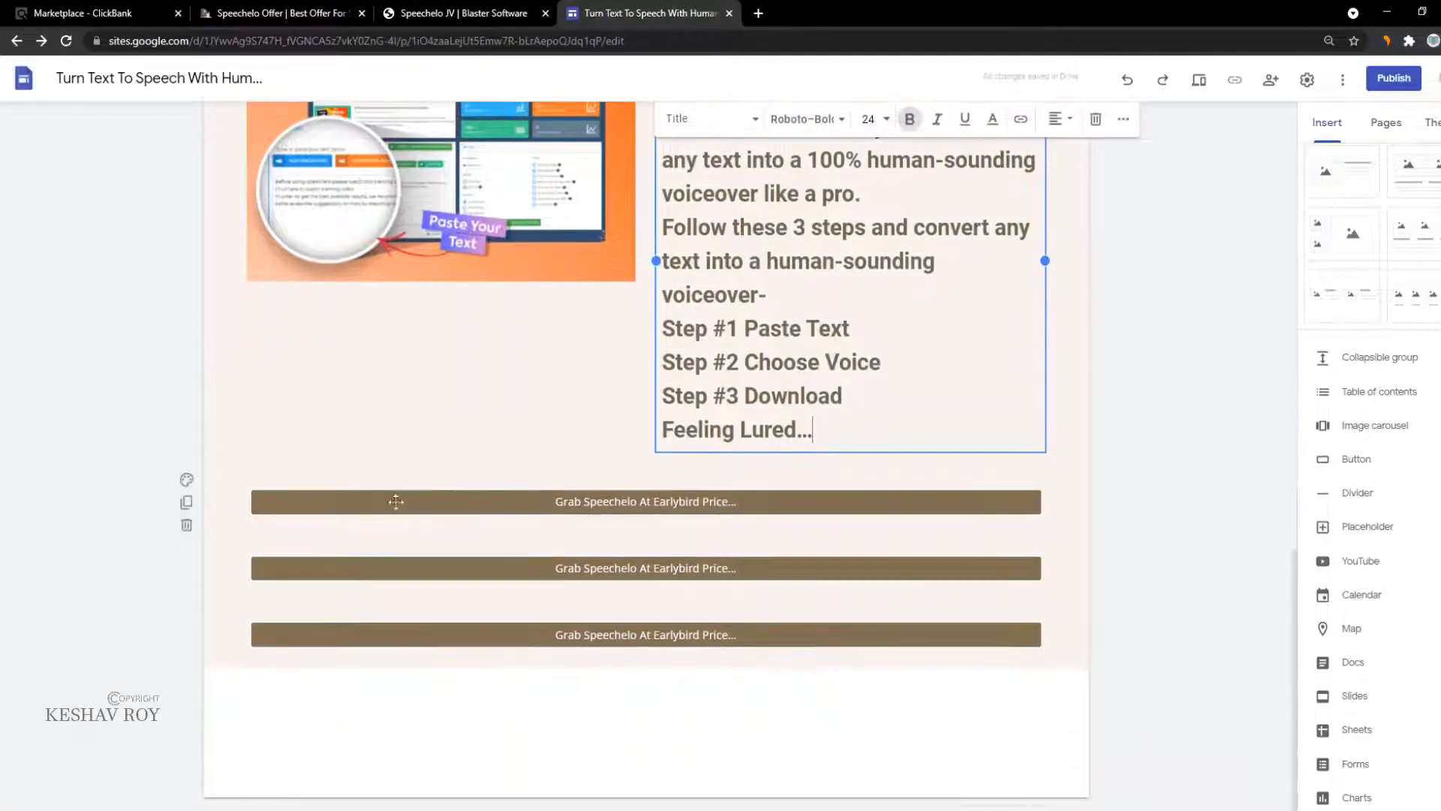
Step: Insert a new text block below the steps and paste the P.S. sentence
click(430, 392)
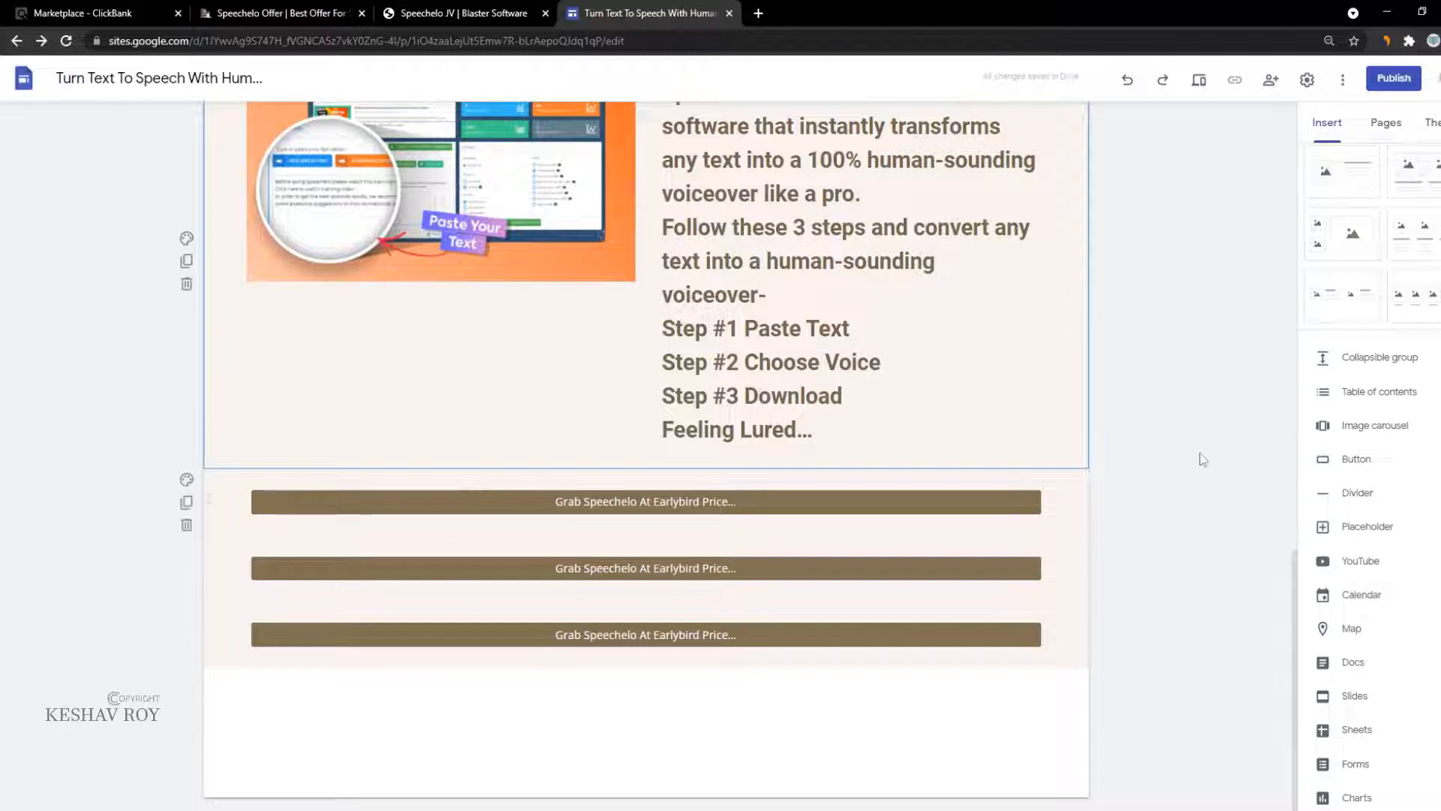
click(1369, 135)
click(1340, 130)
scroll(1351, 218, up, 3)
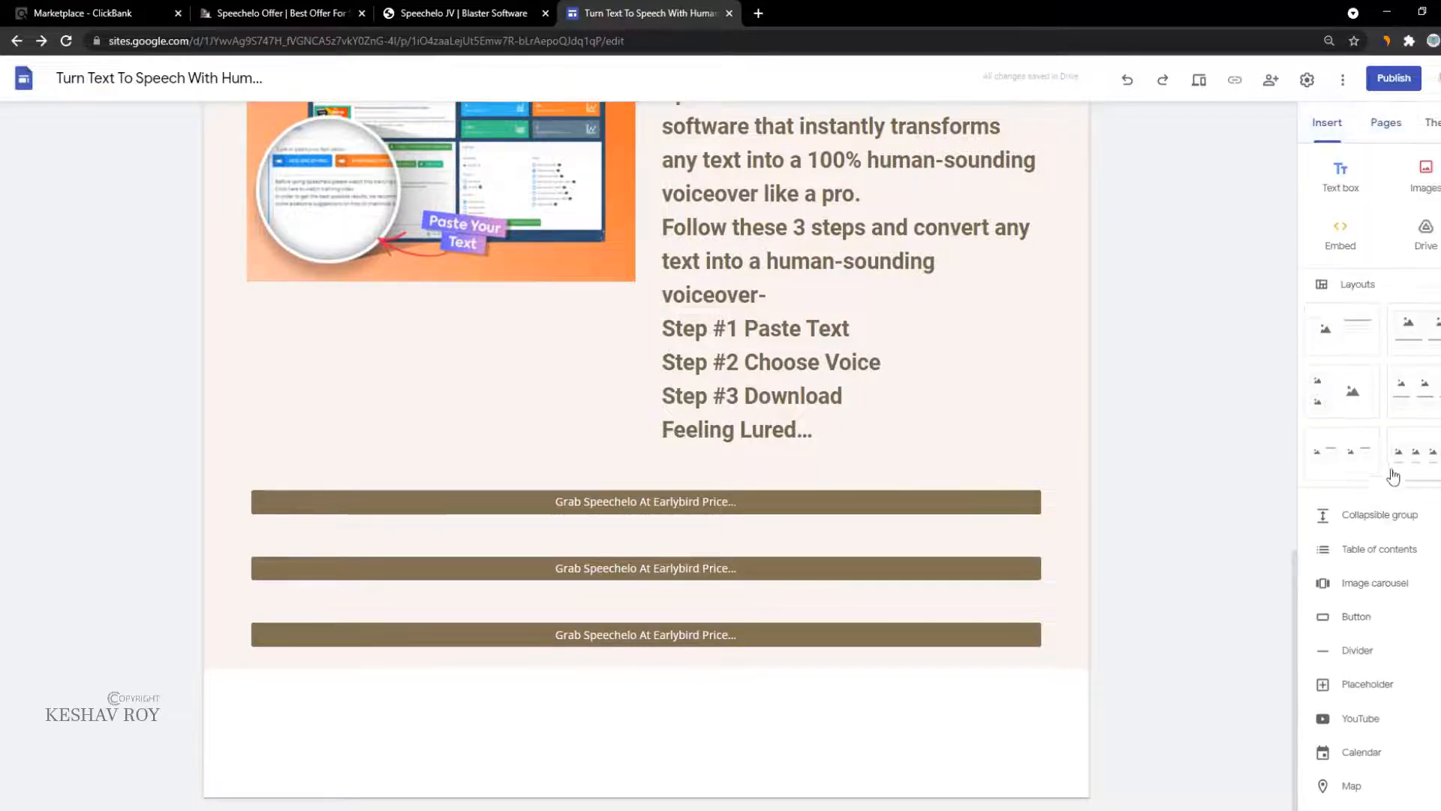
click(1339, 174)
text(P.S- Chances like these don't come often. So grab this once-in-a-lifetime opportunity now and be a class above the rest.)
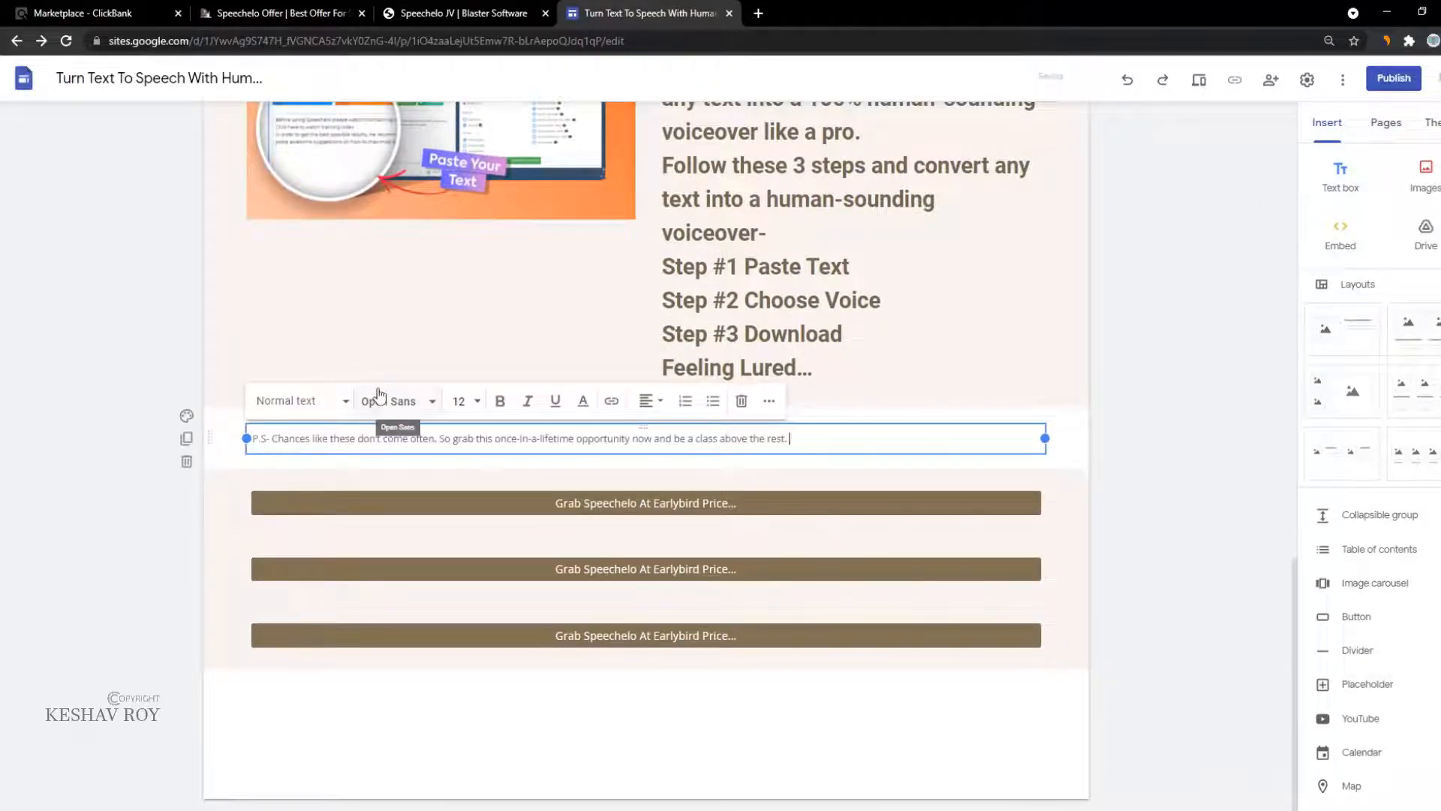
Step: Format the P.S. sentence as bold, Title style, size 36
click(501, 405)
click(410, 410)
click(741, 441)
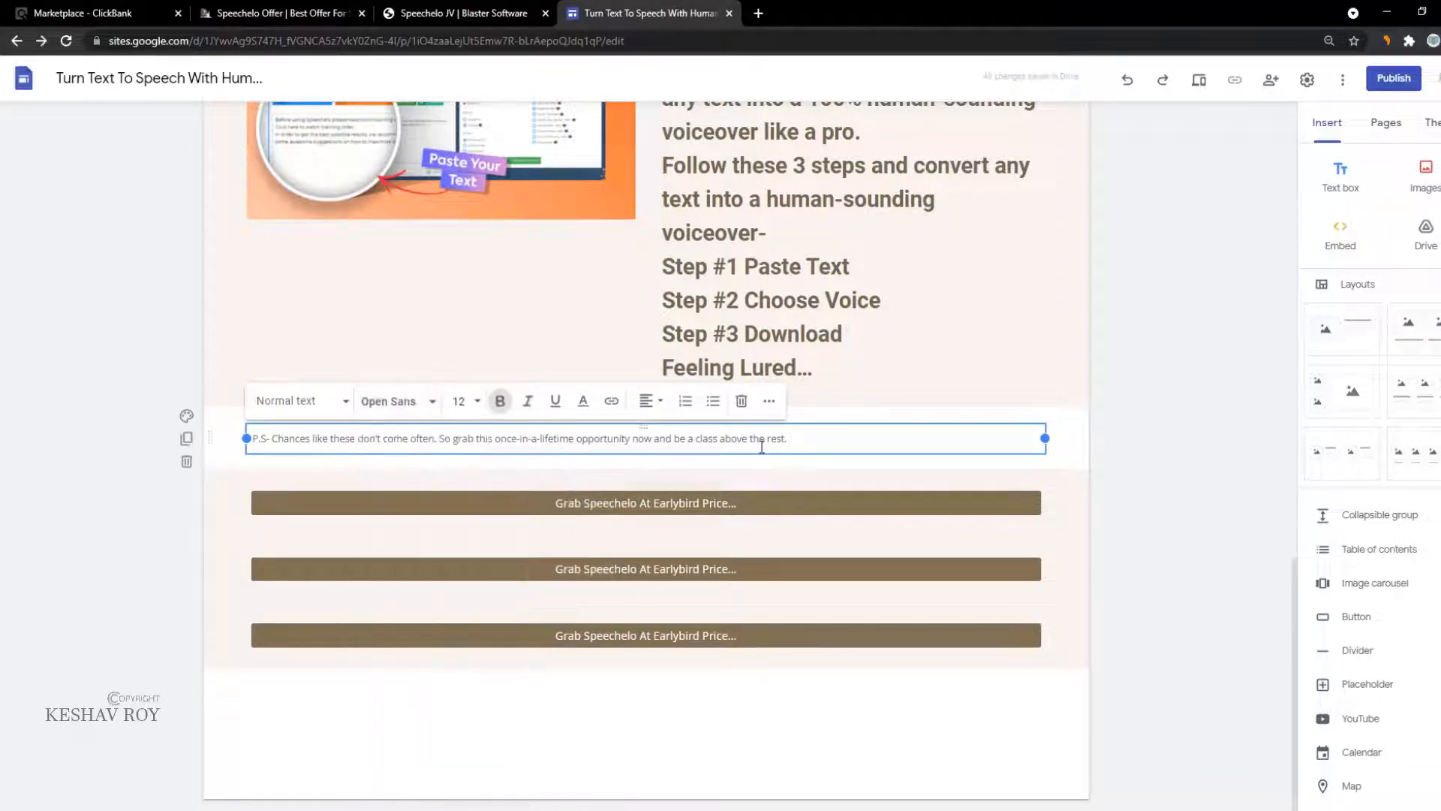
triple_click(760, 442)
click(500, 400)
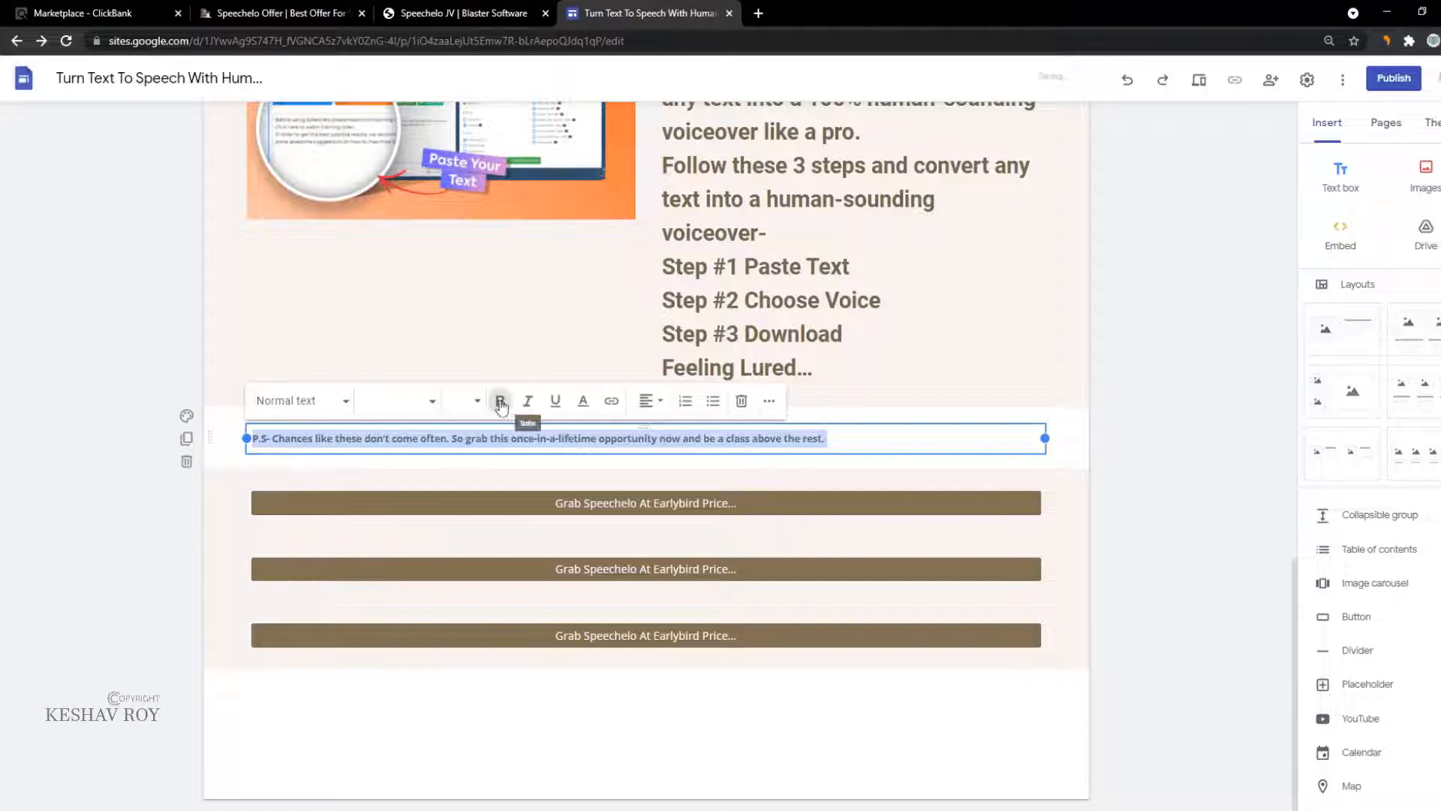
click(319, 403)
click(313, 480)
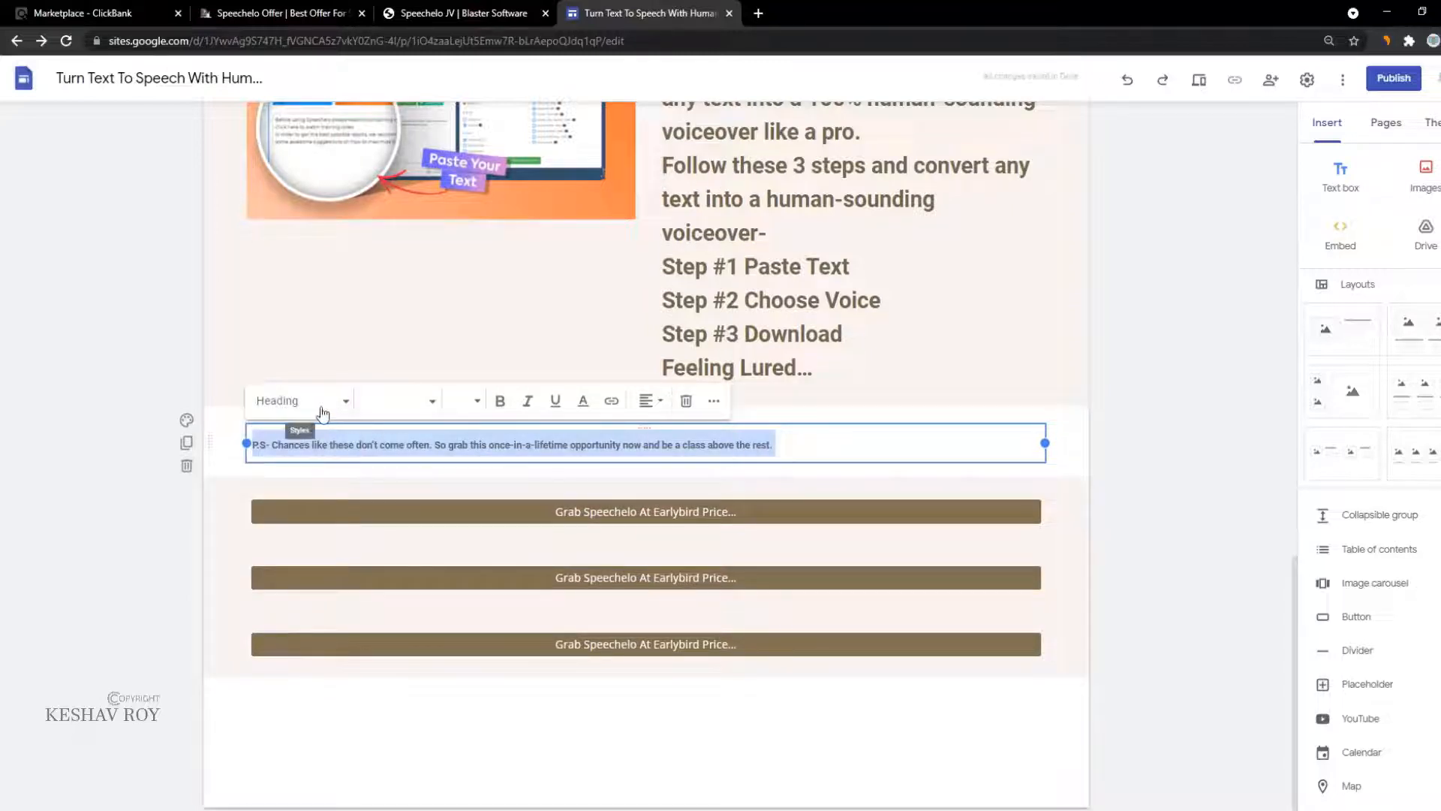
click(308, 409)
click(317, 451)
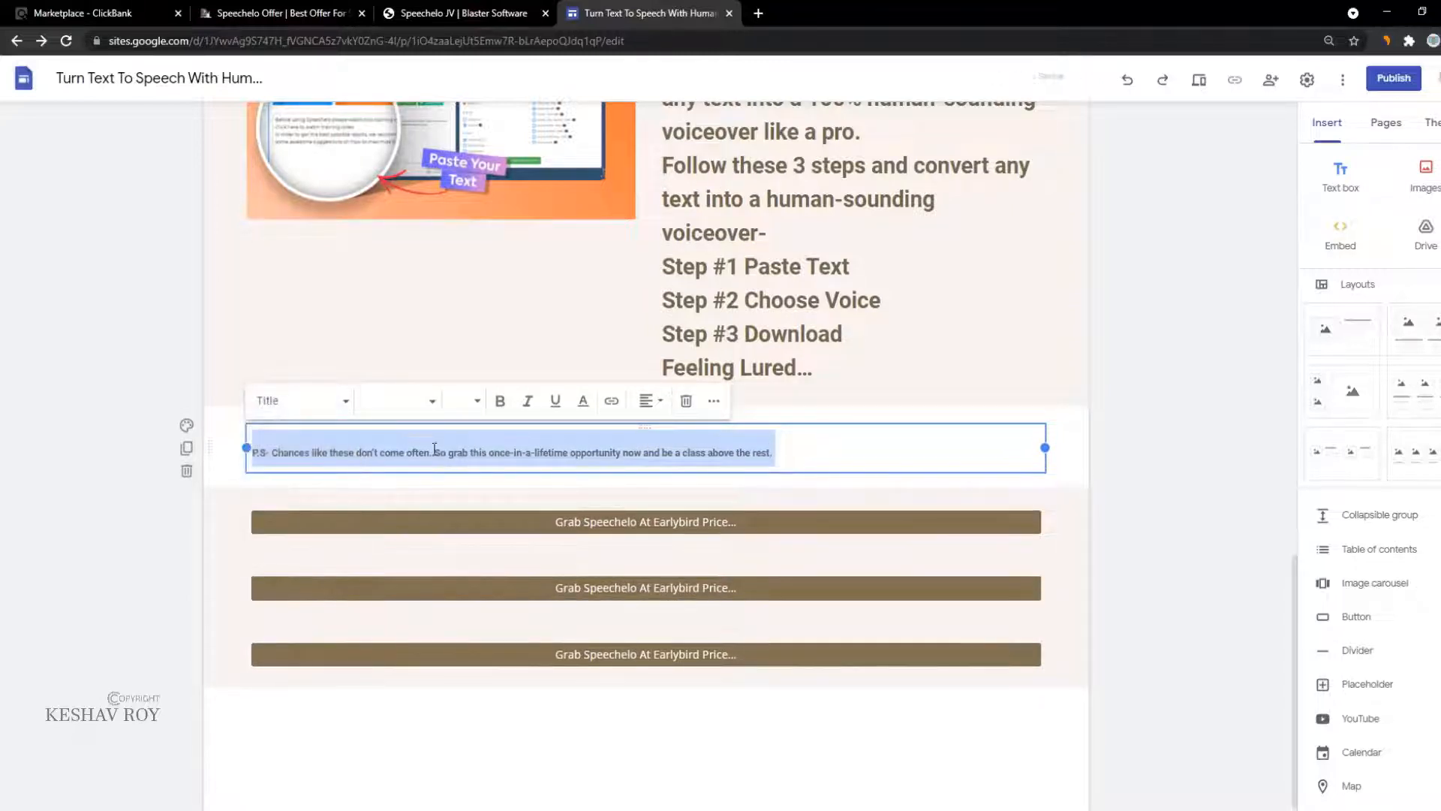
click(335, 405)
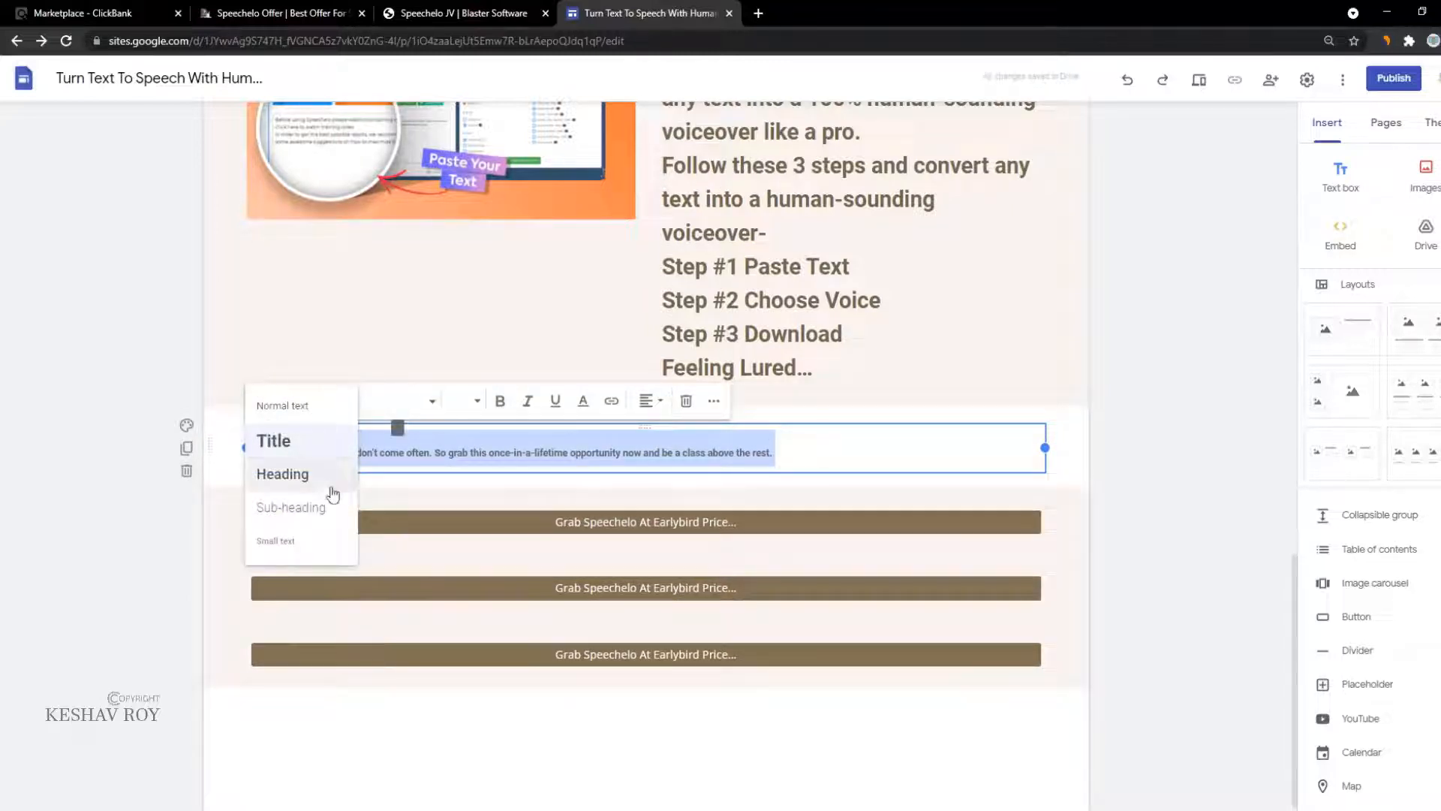
click(461, 401)
click(459, 747)
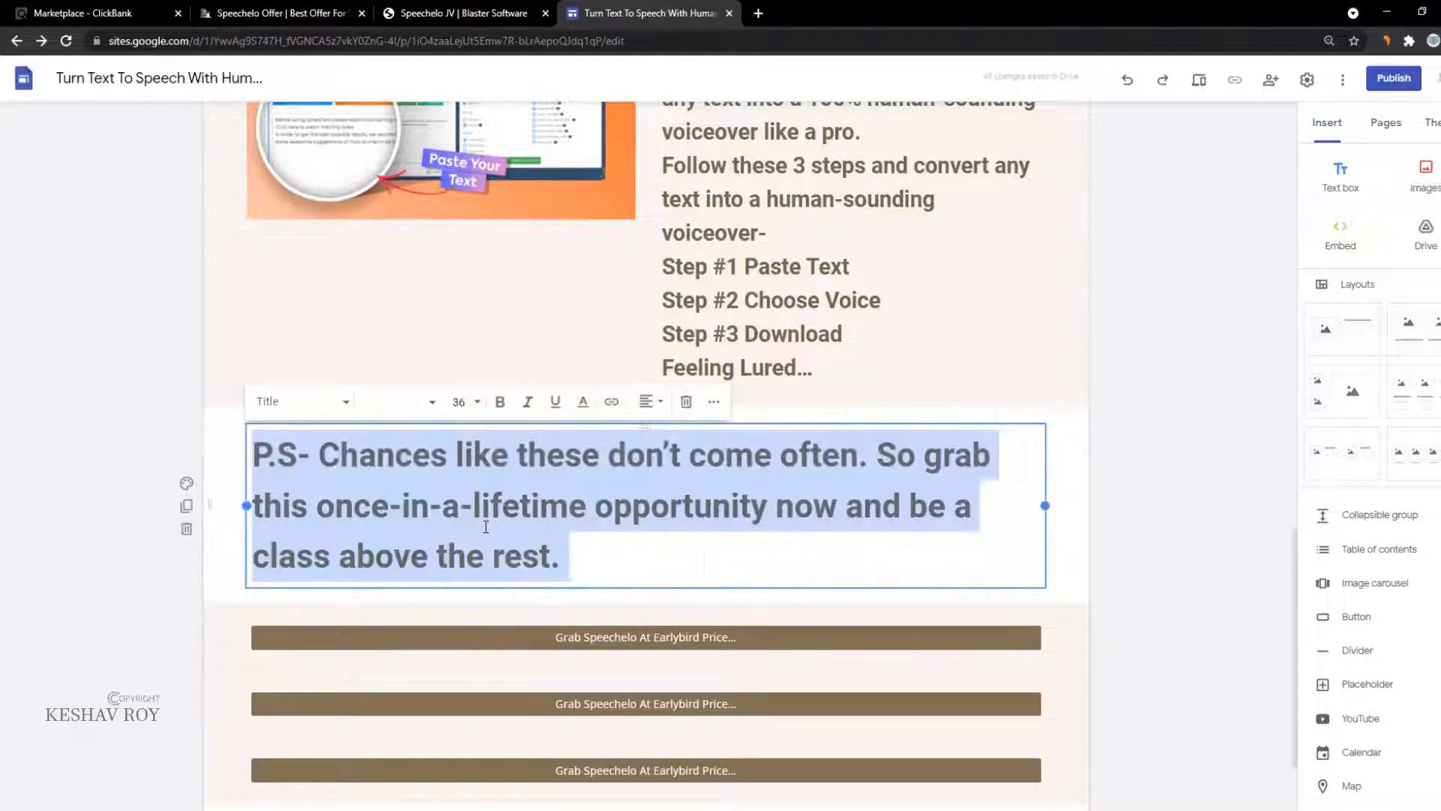
click(611, 400)
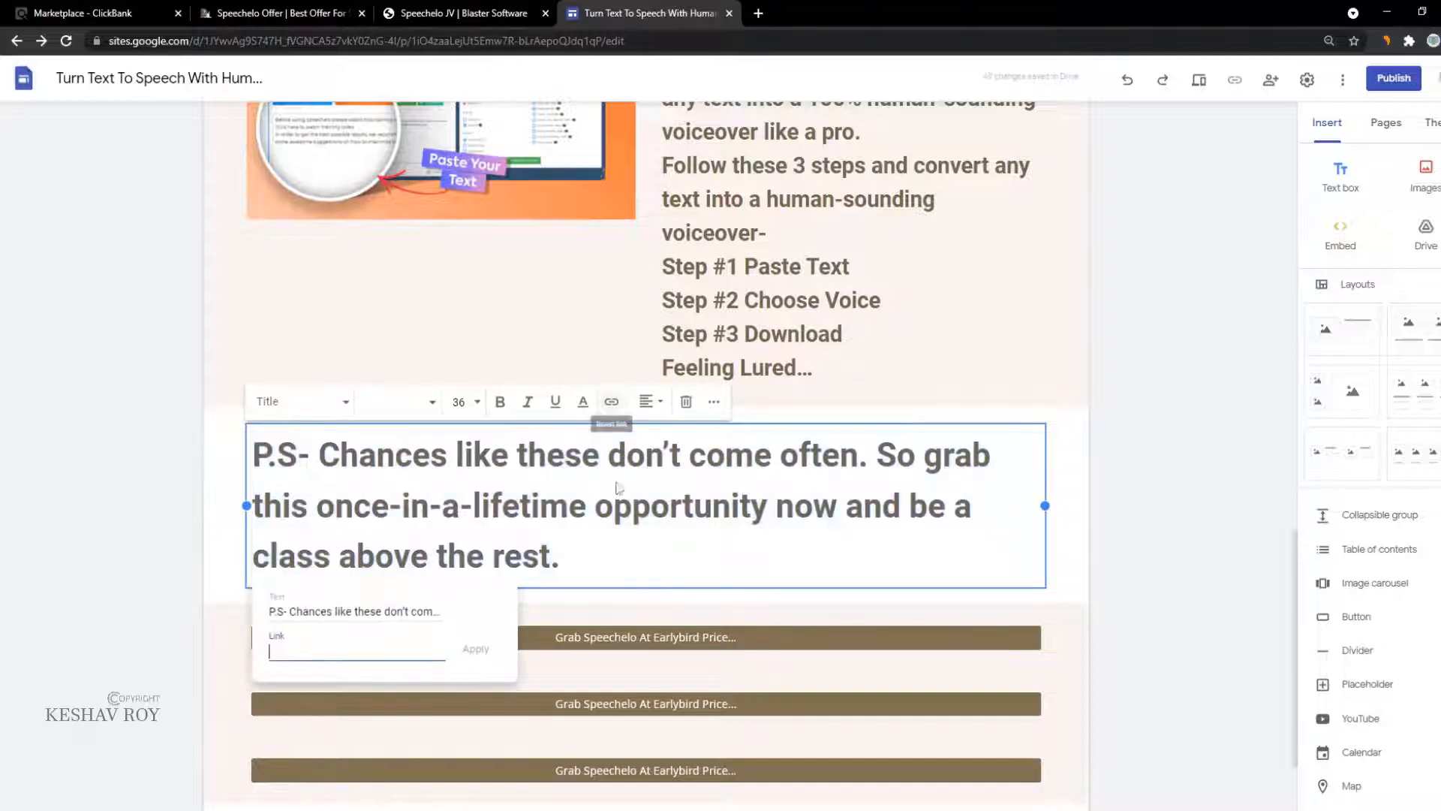
key(ctrl+a)
key(BackSpace)
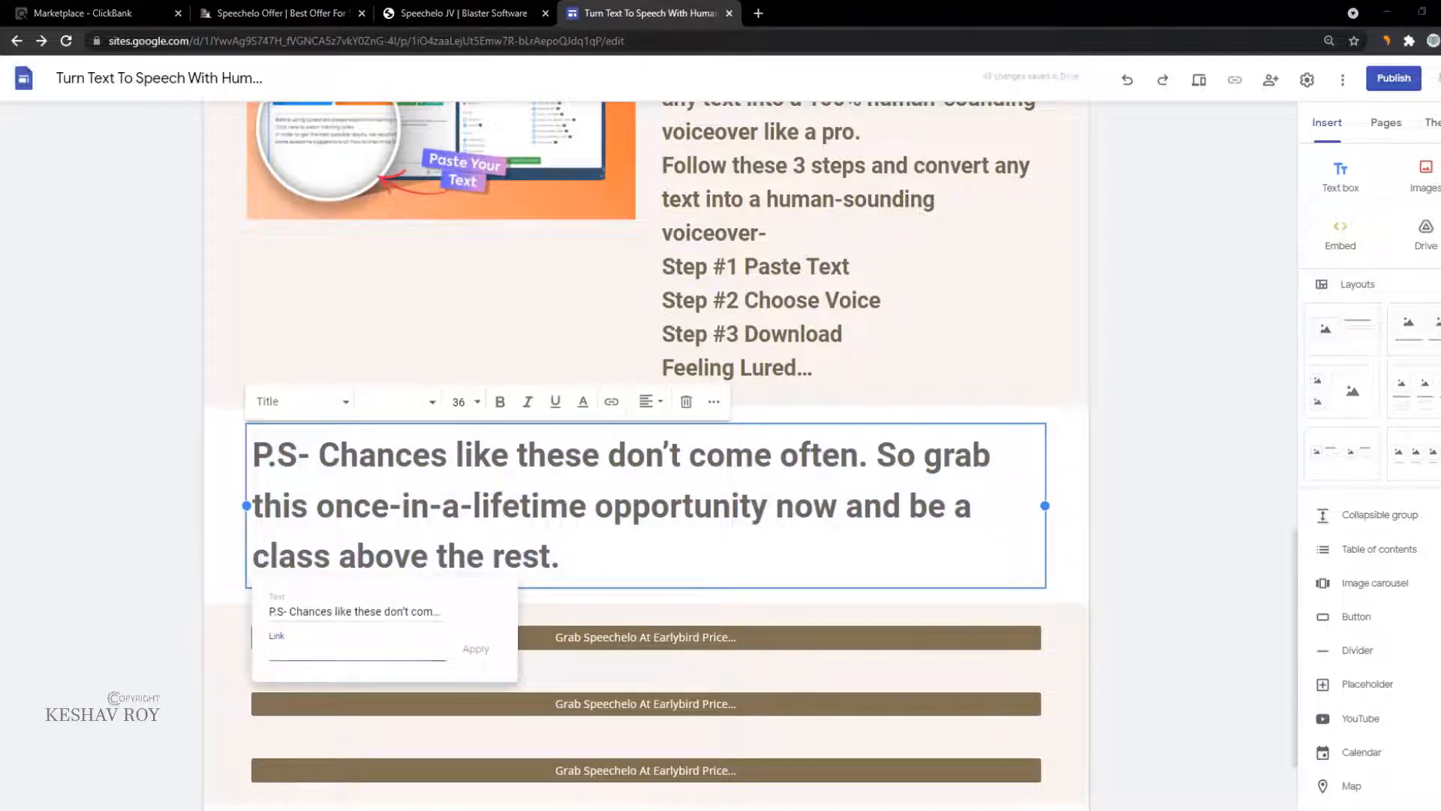
key(alt+Tab)
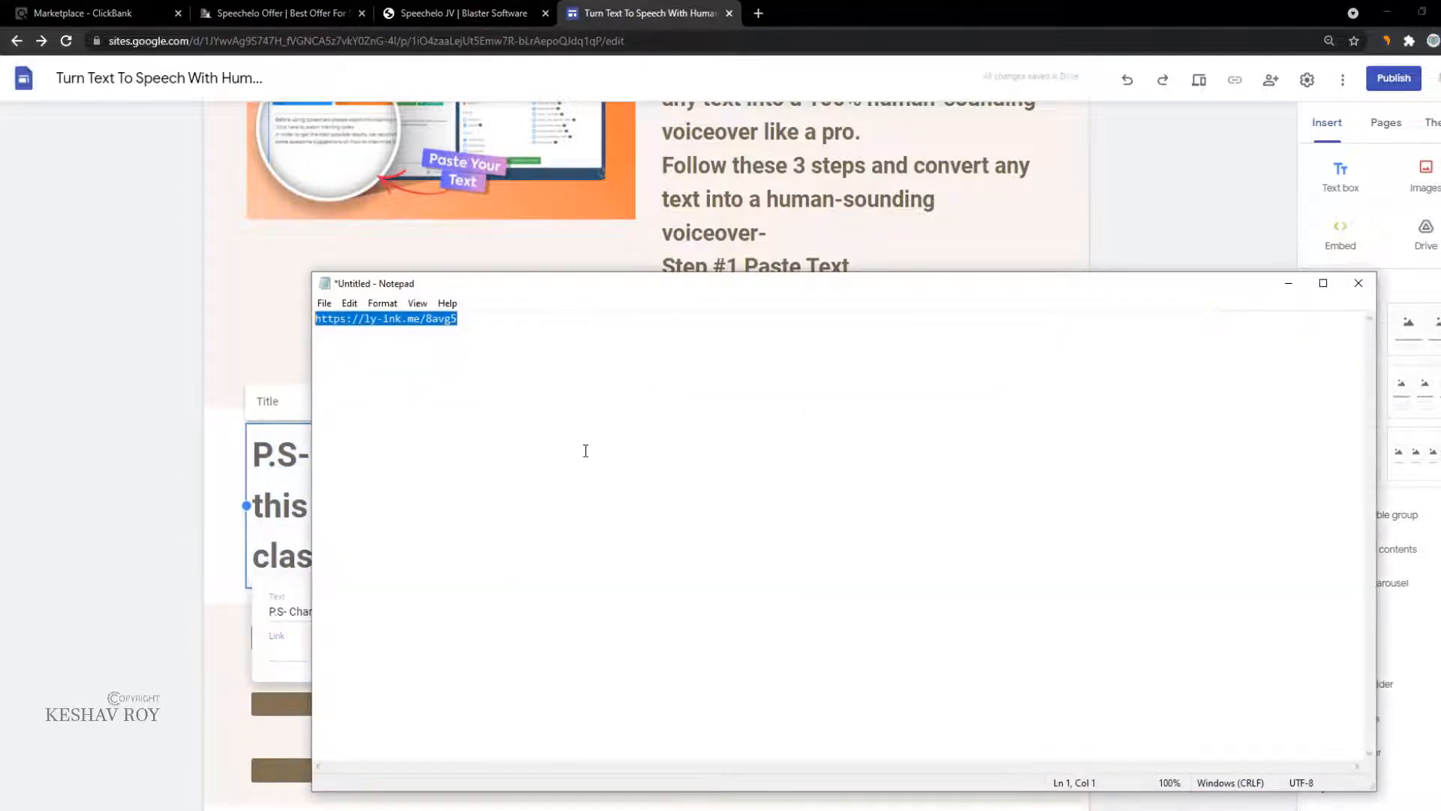
click(310, 647)
text(https://ly-ink.me/8avg5)
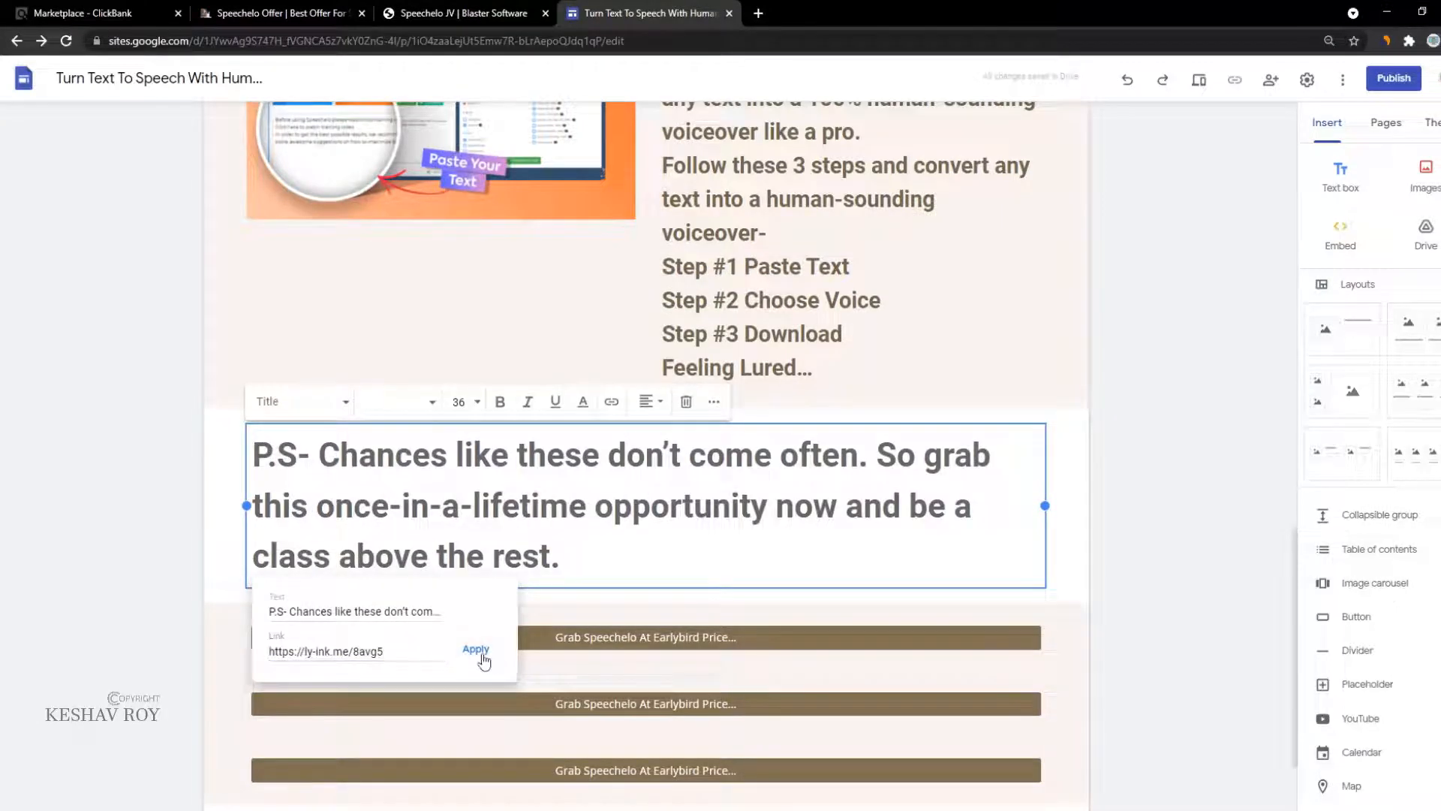
click(479, 652)
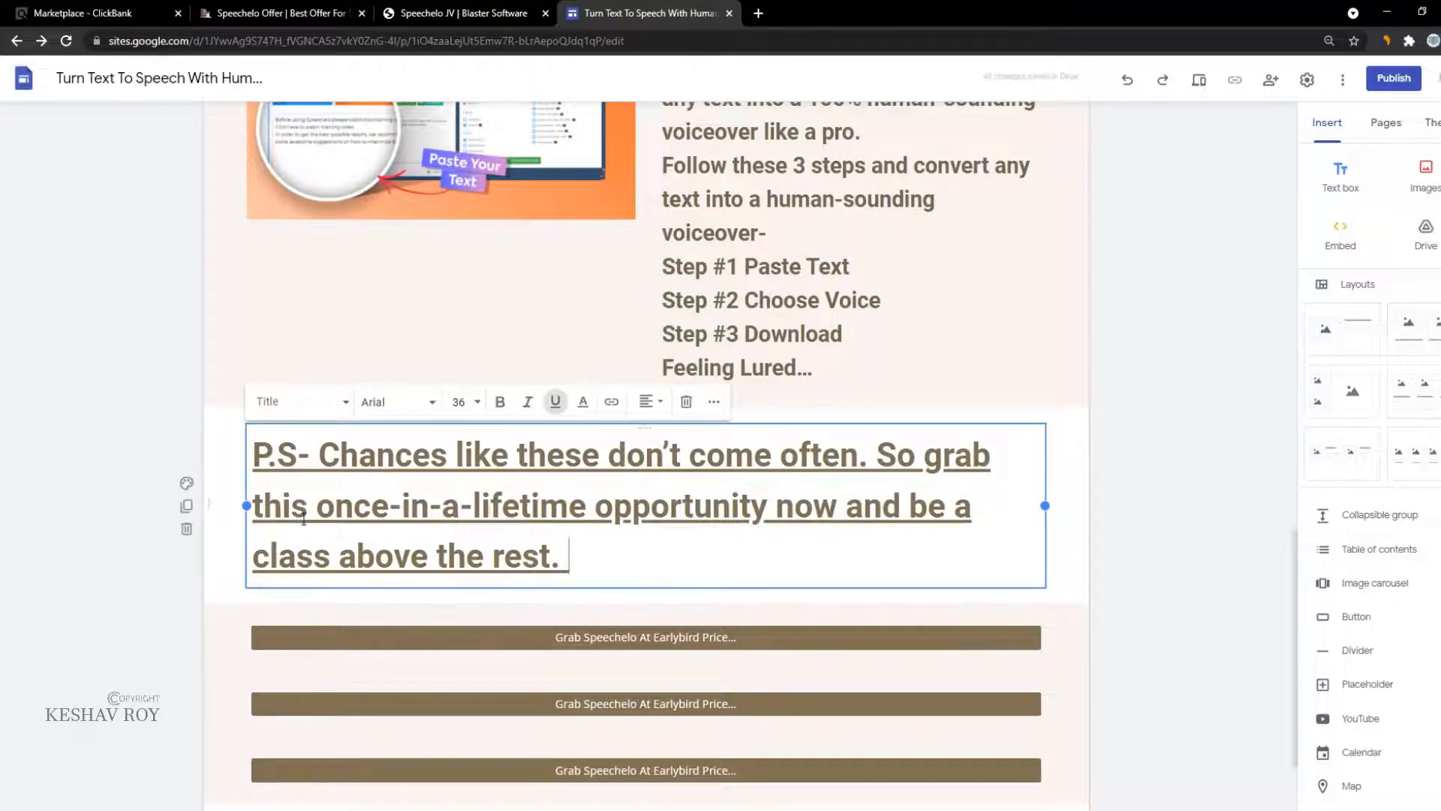
Step: Give the P.S. section a beige Style 2 background
mouse_move(245, 506)
mouse_down()
mouse_move(156, 531)
mouse_move(247, 523)
mouse_up()
click(186, 484)
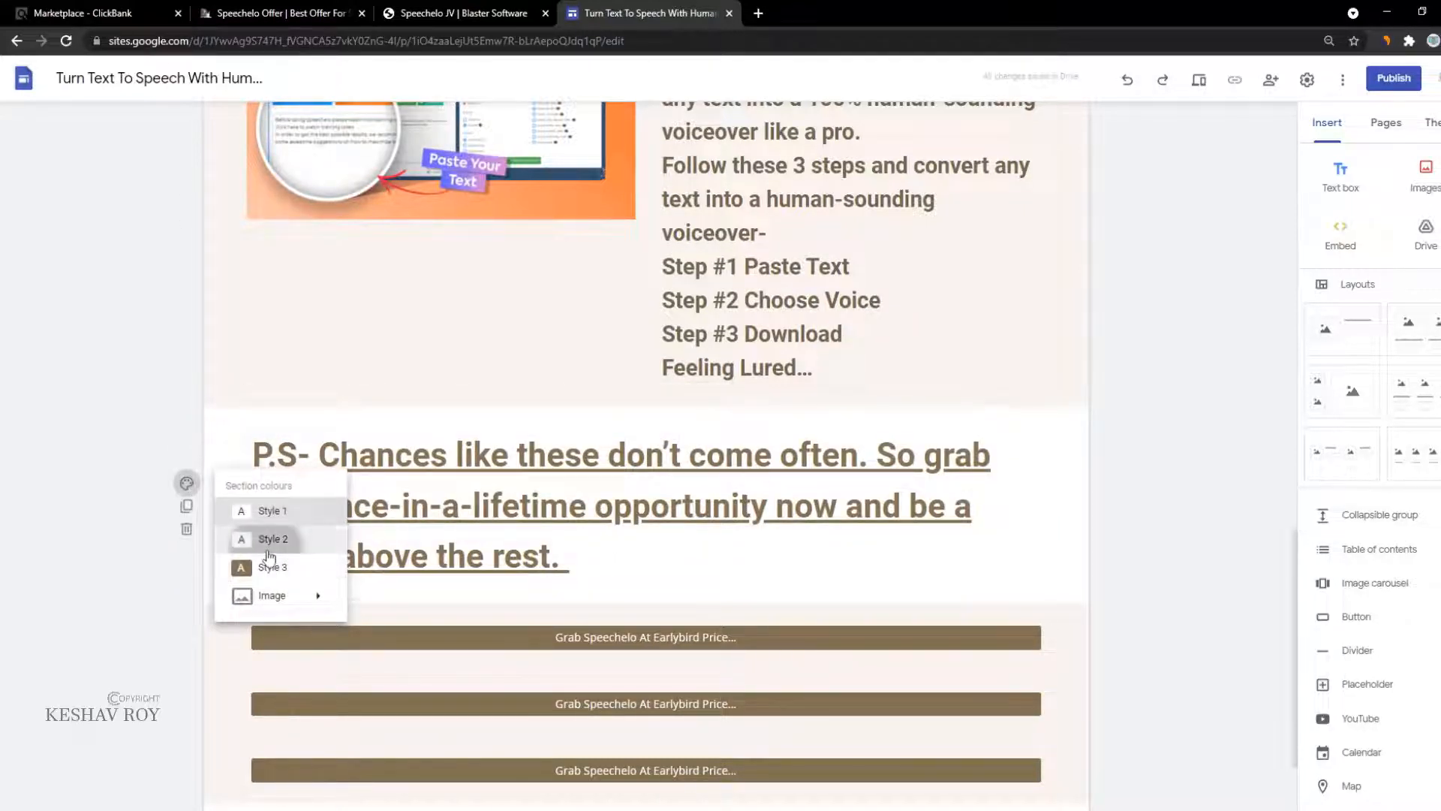
click(272, 534)
Step: Replace the page title's link with the ly-ink.me short link
scroll(721, 358, up, 3)
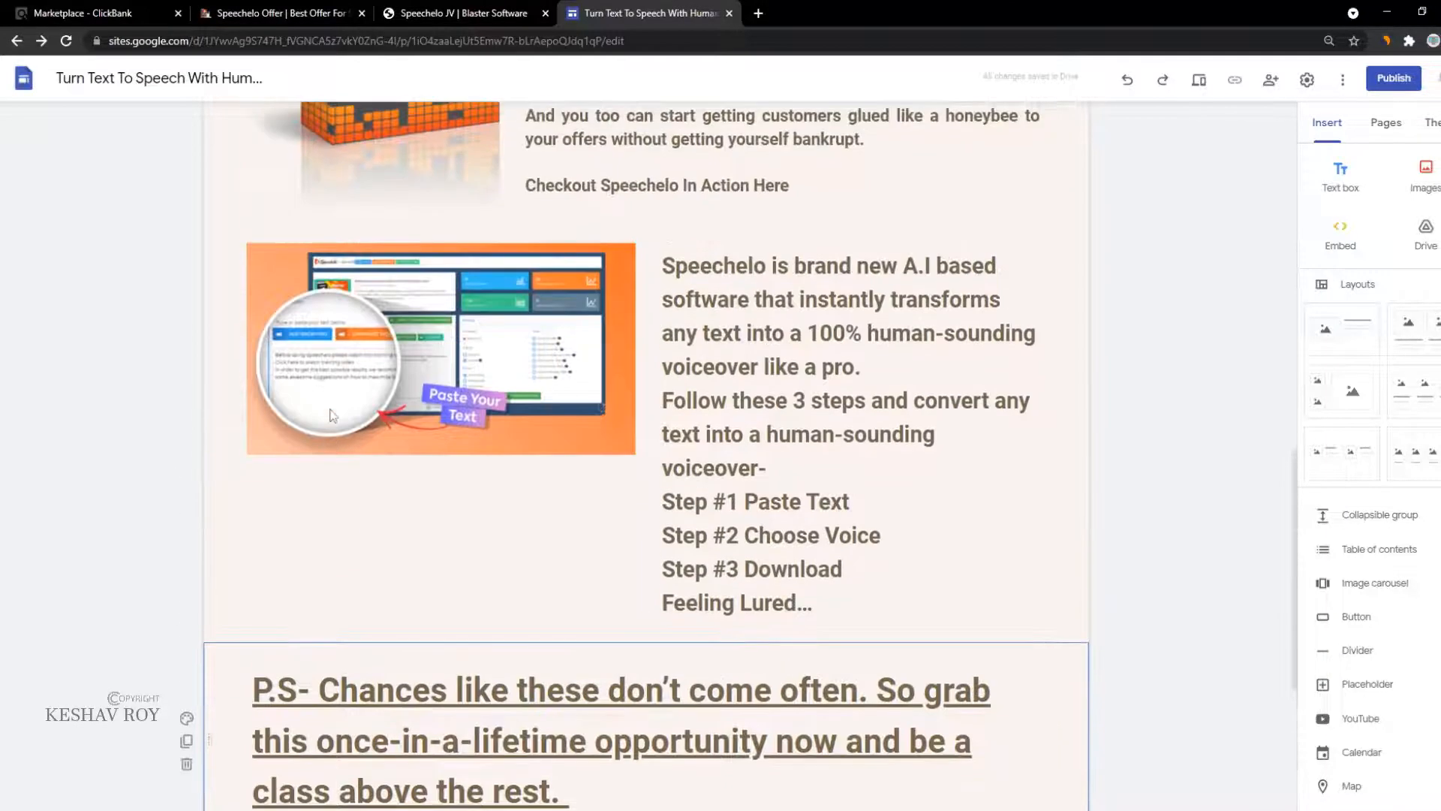
scroll(721, 358, up, 1)
click(730, 563)
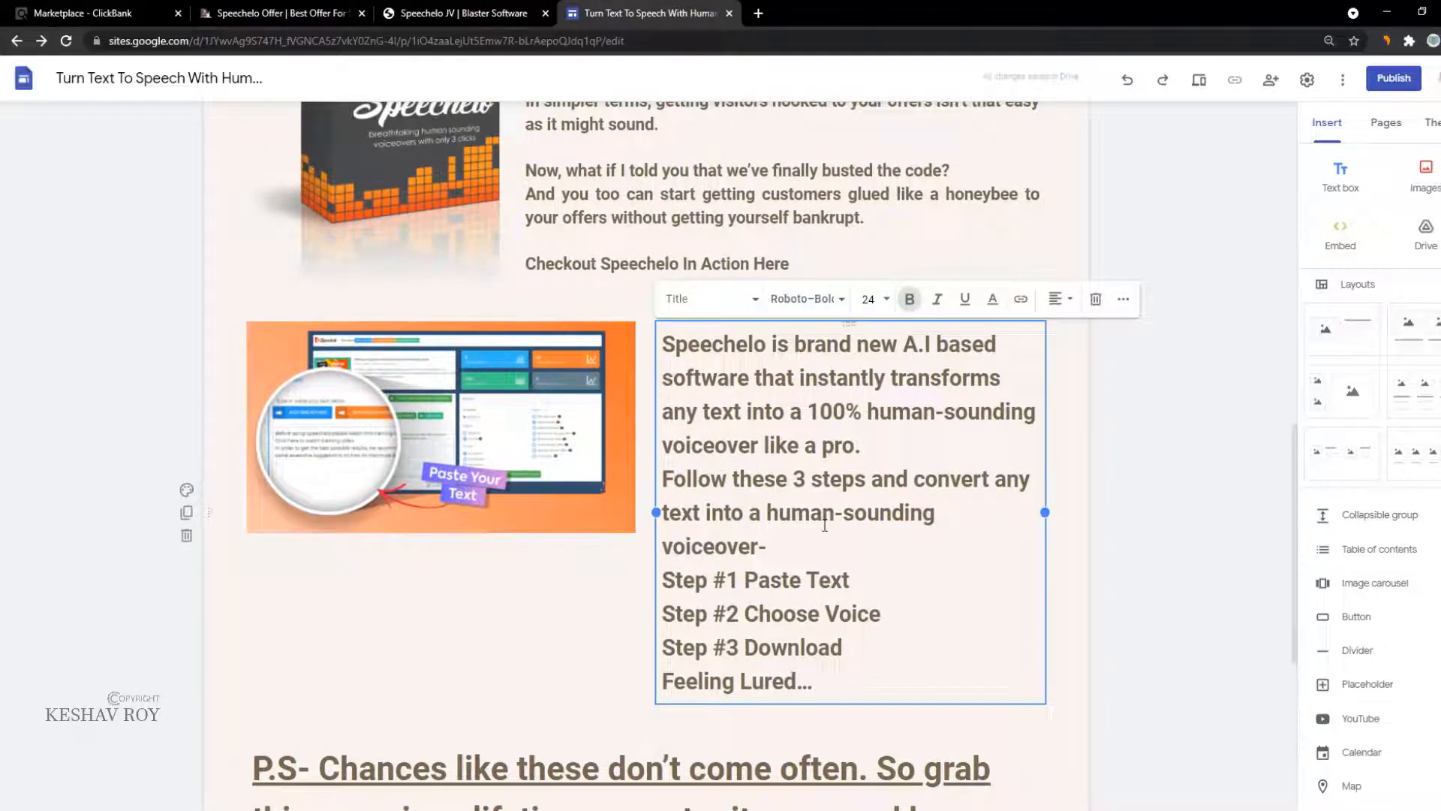
scroll(852, 523, up, 15)
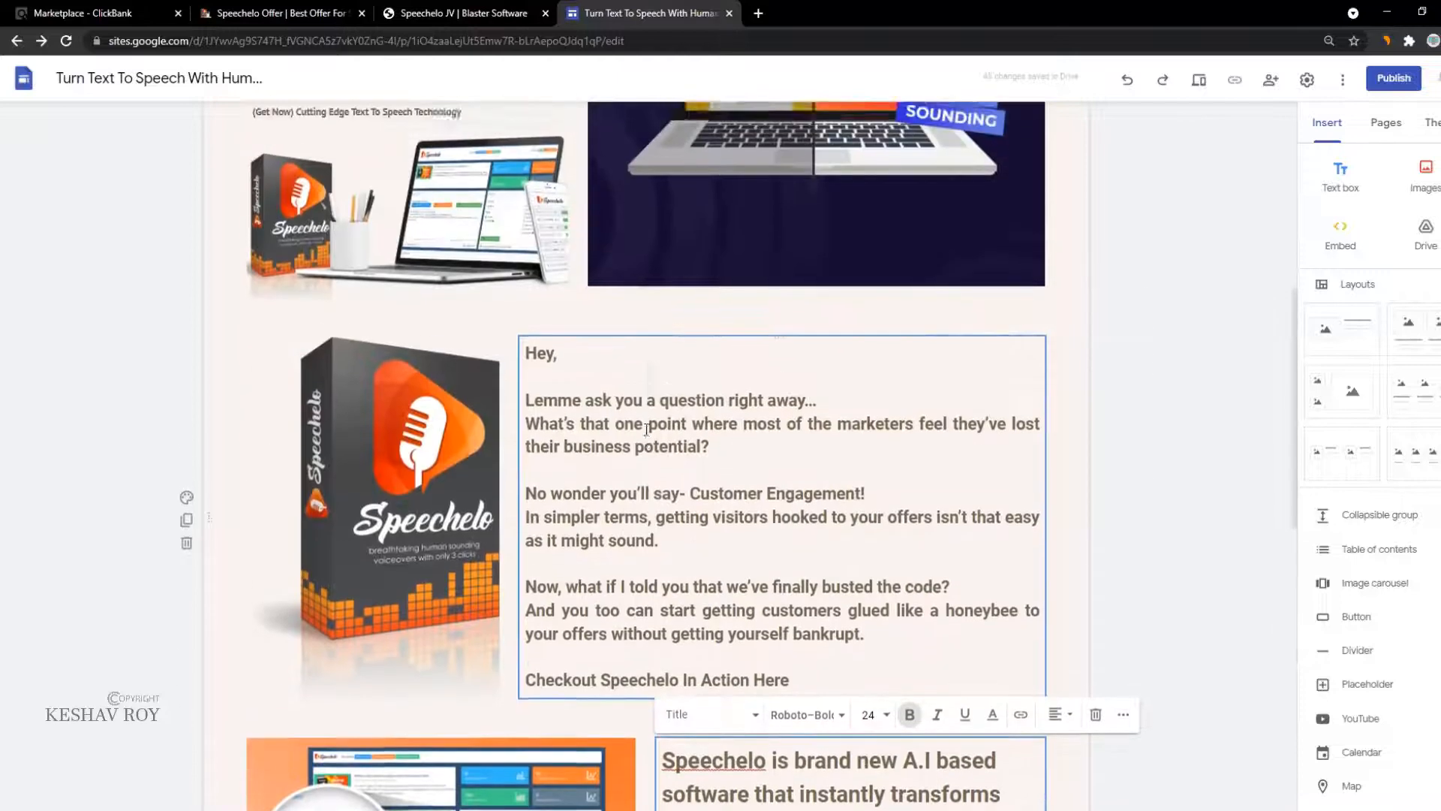
click(614, 210)
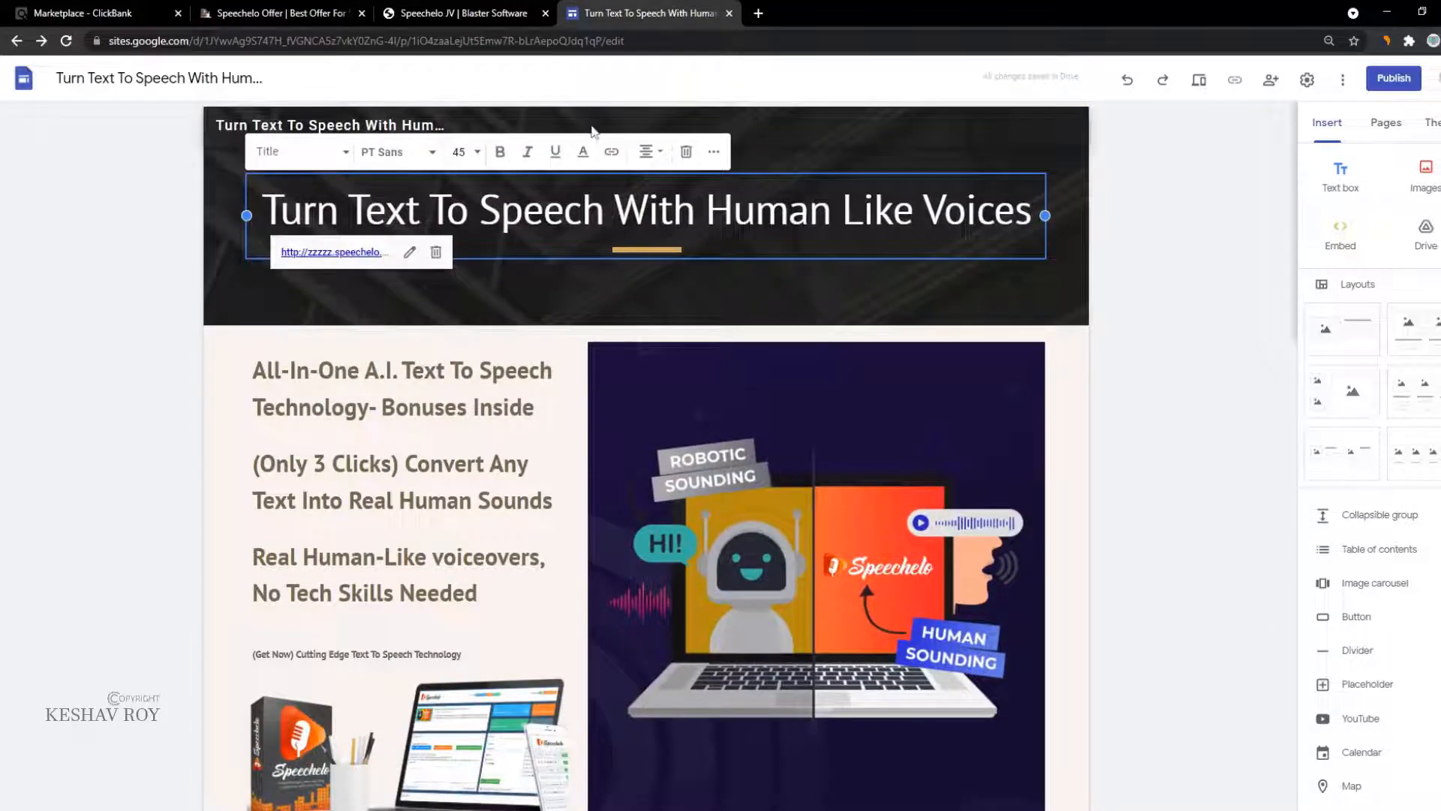
click(611, 151)
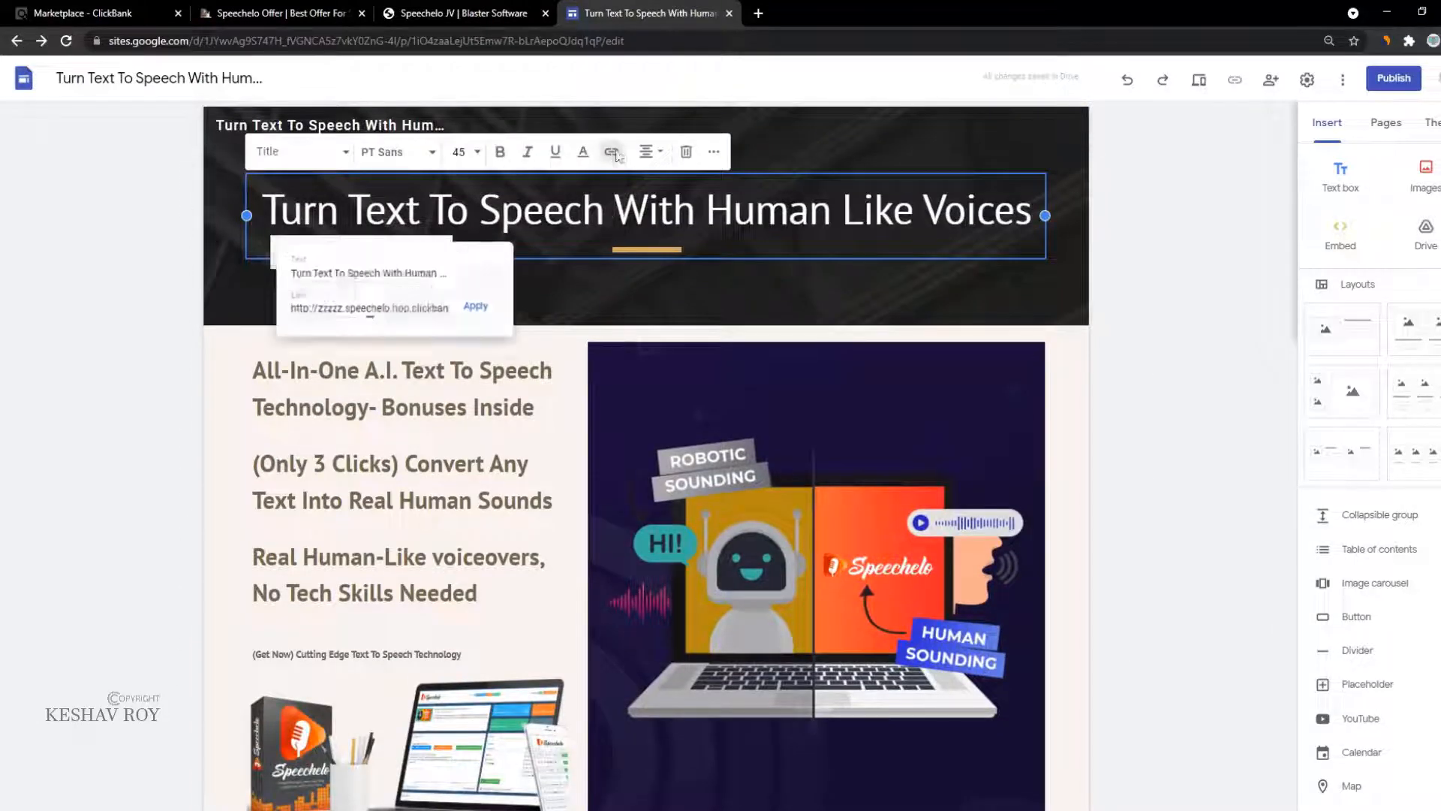
triple_click(409, 310)
key(ctrl+v)
click(485, 308)
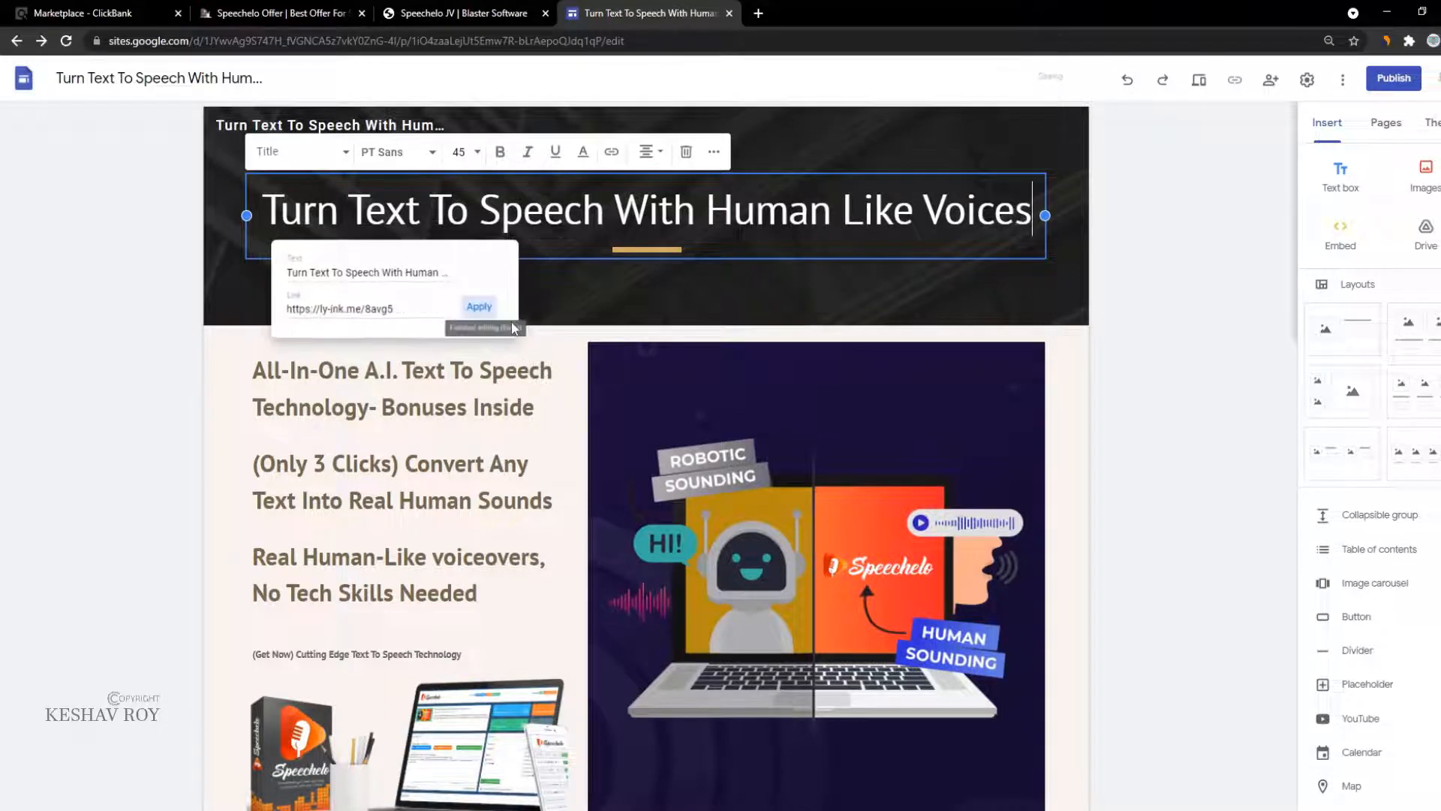
Step: Link the robot and laptop image to the ly-ink.me short link
scroll(470, 441, down, 3)
click(428, 338)
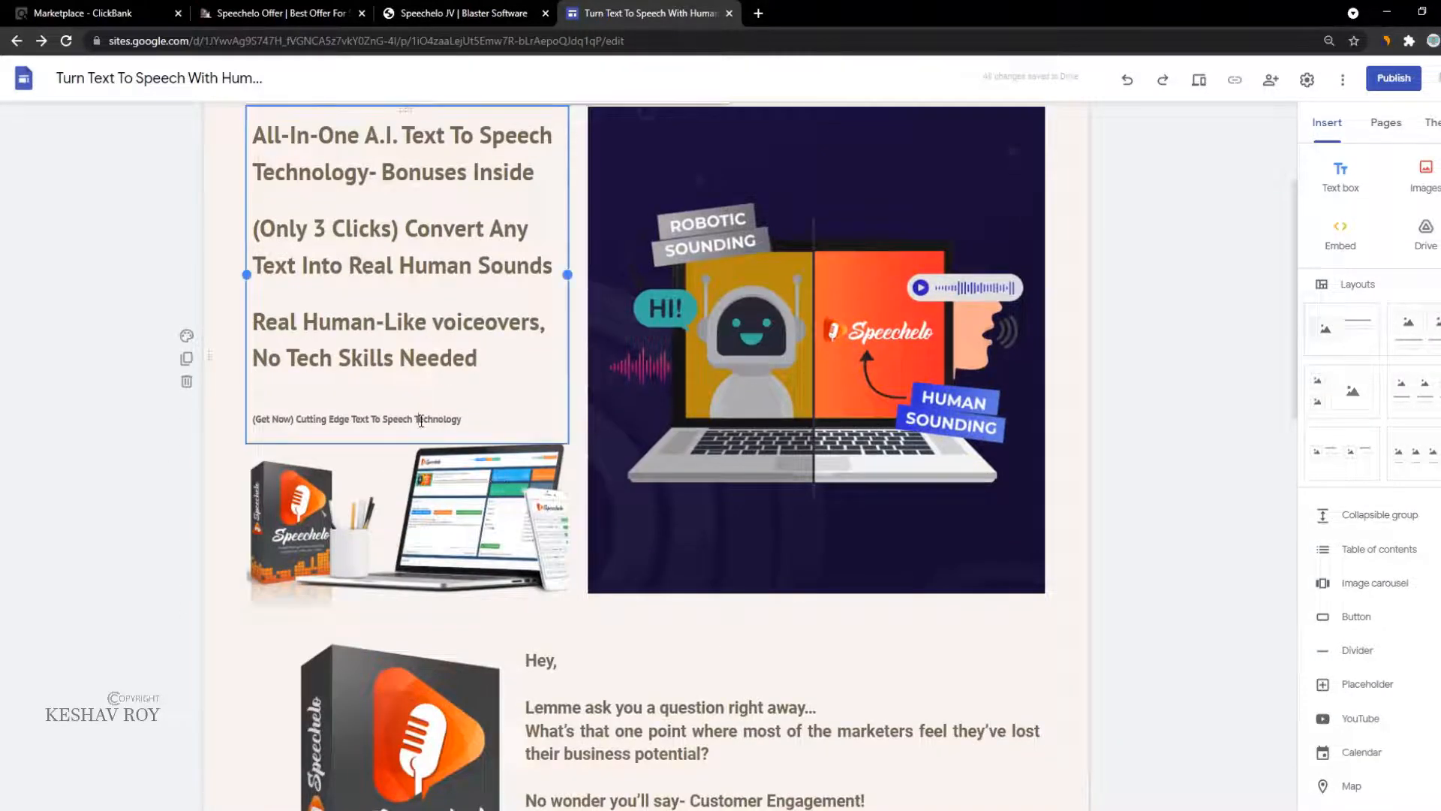
drag(485, 419, 172, 424)
scroll(589, 437, down, 4)
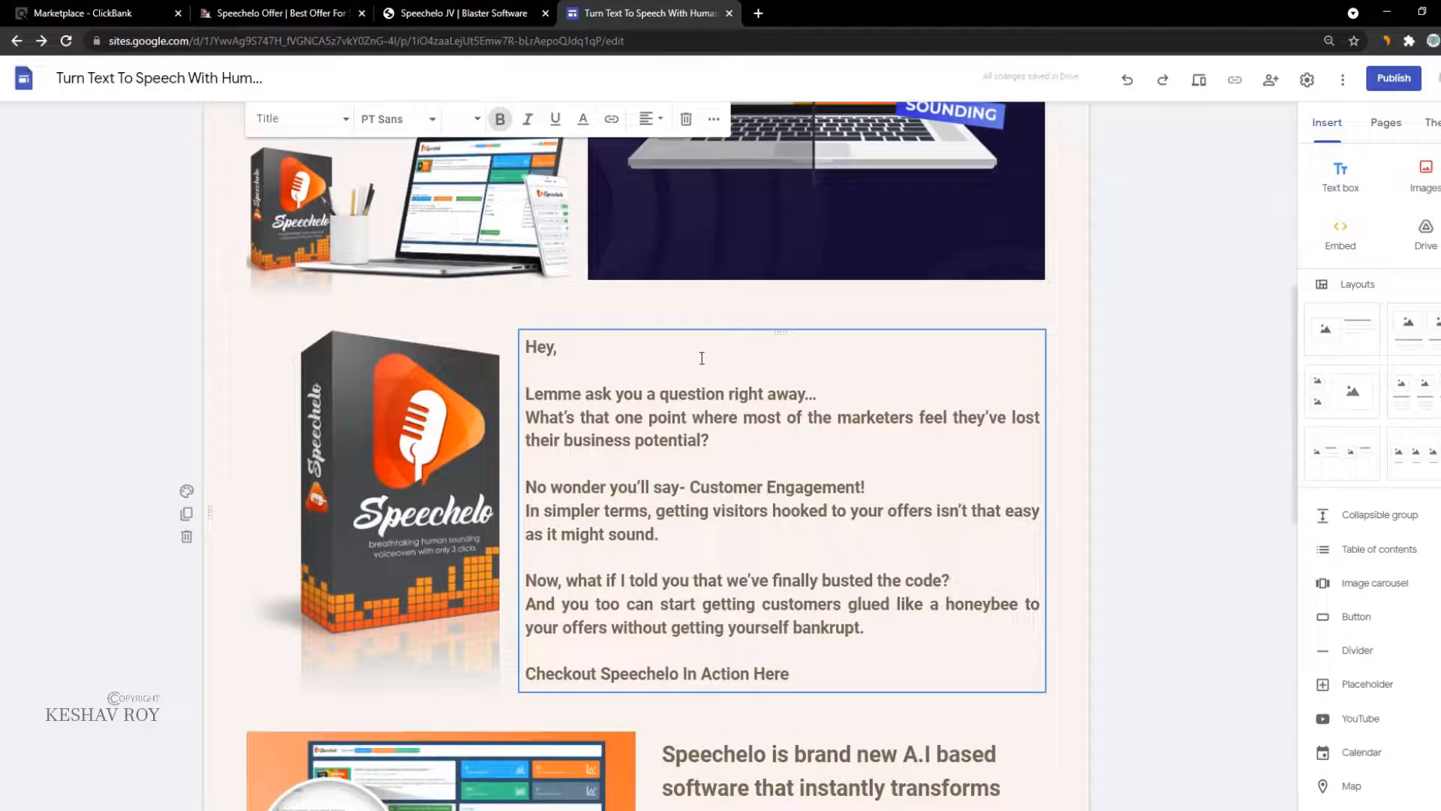
click(750, 210)
scroll(653, 306, up, 4)
scroll(750, 324, up, 3)
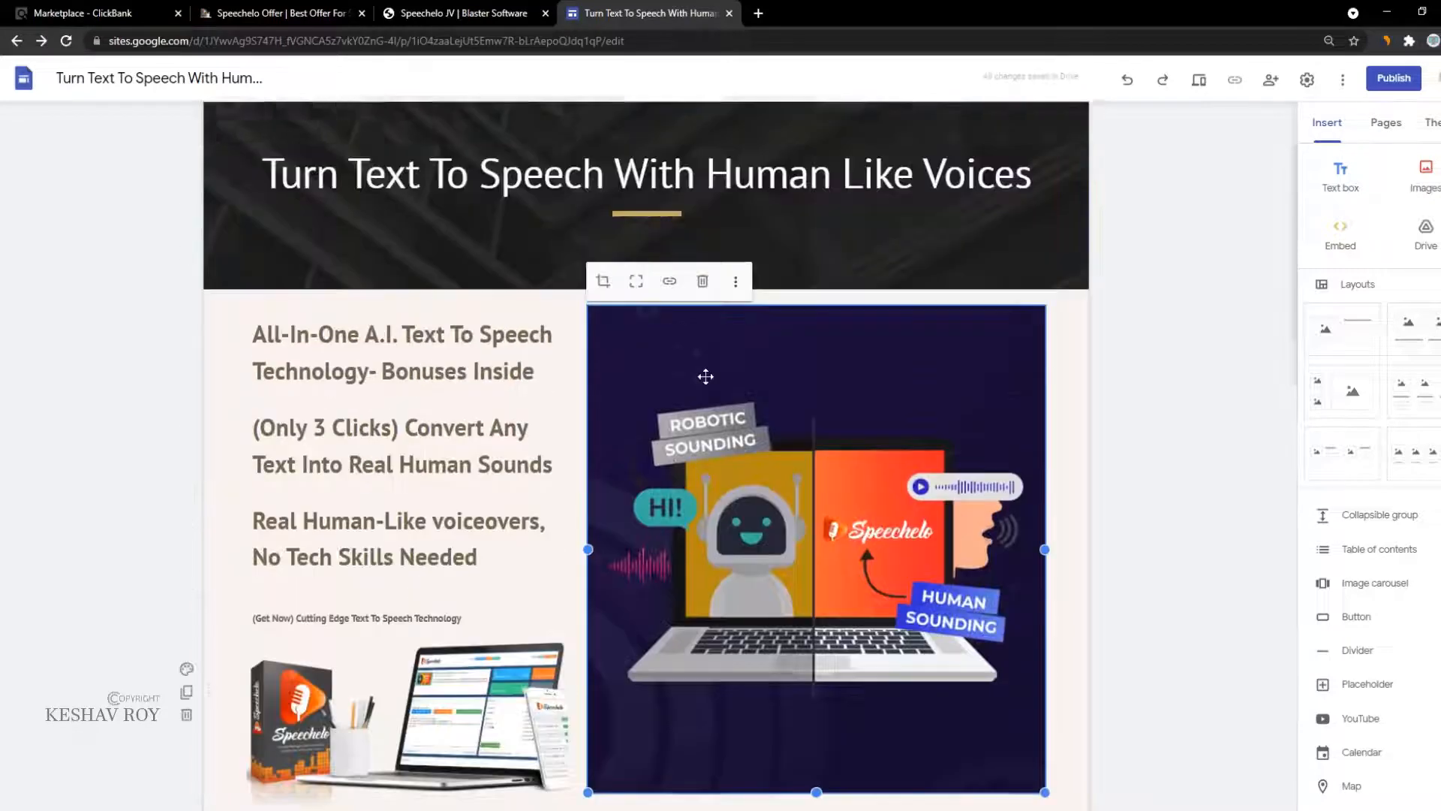
click(669, 318)
text(https://ly-ink.me/8avg5)
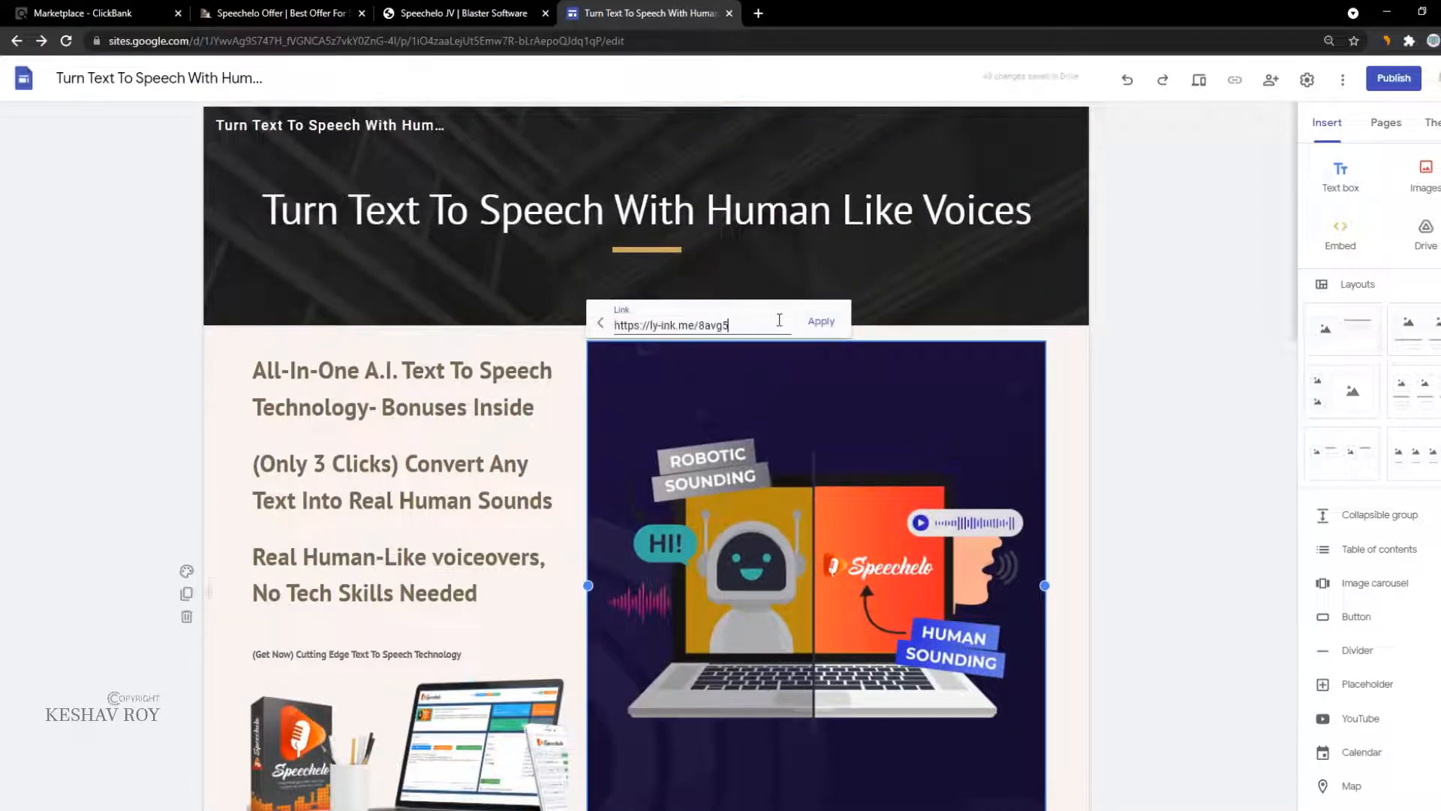
click(820, 322)
scroll(428, 432, down, 4)
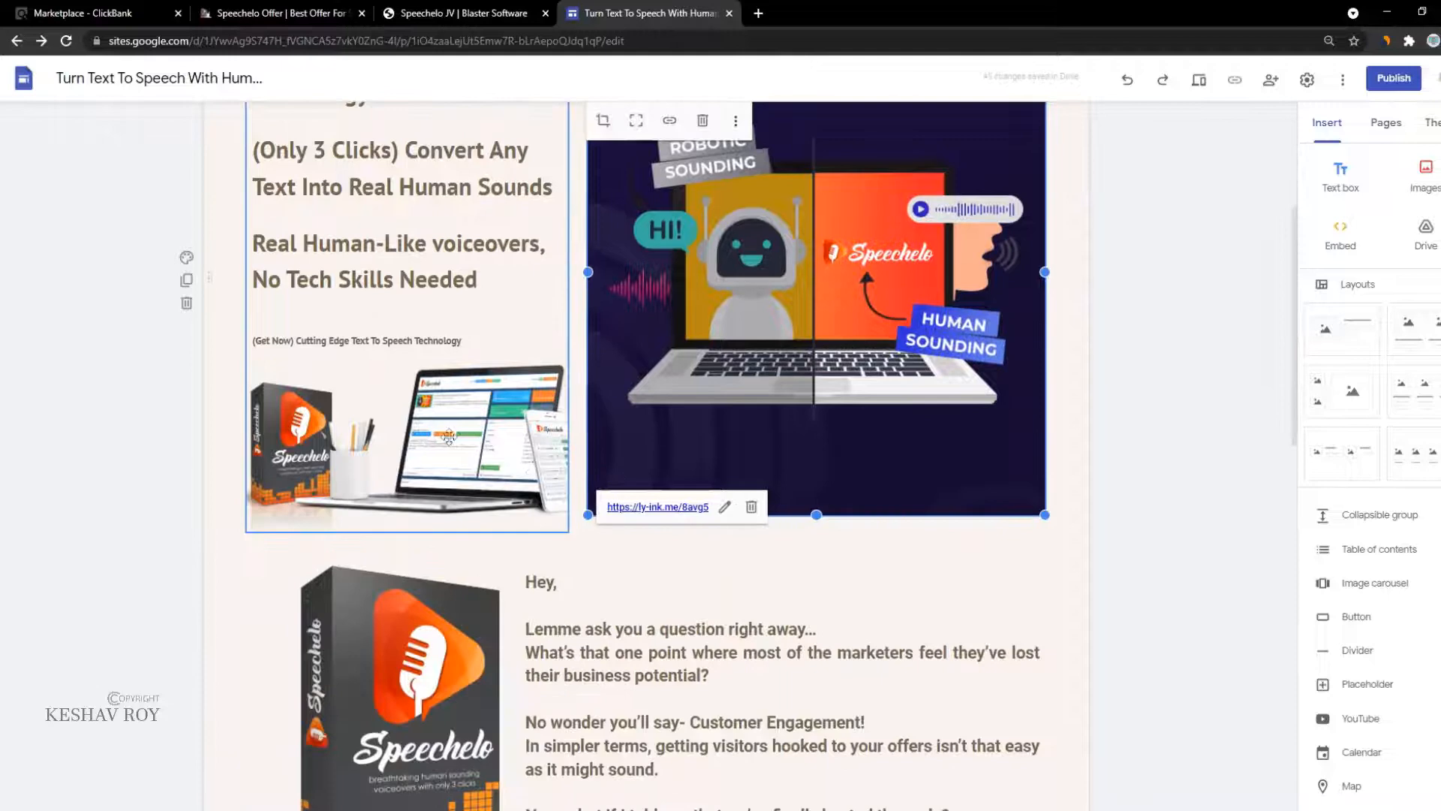
Step: Make the left intro text block collapsible
click(449, 436)
click(269, 121)
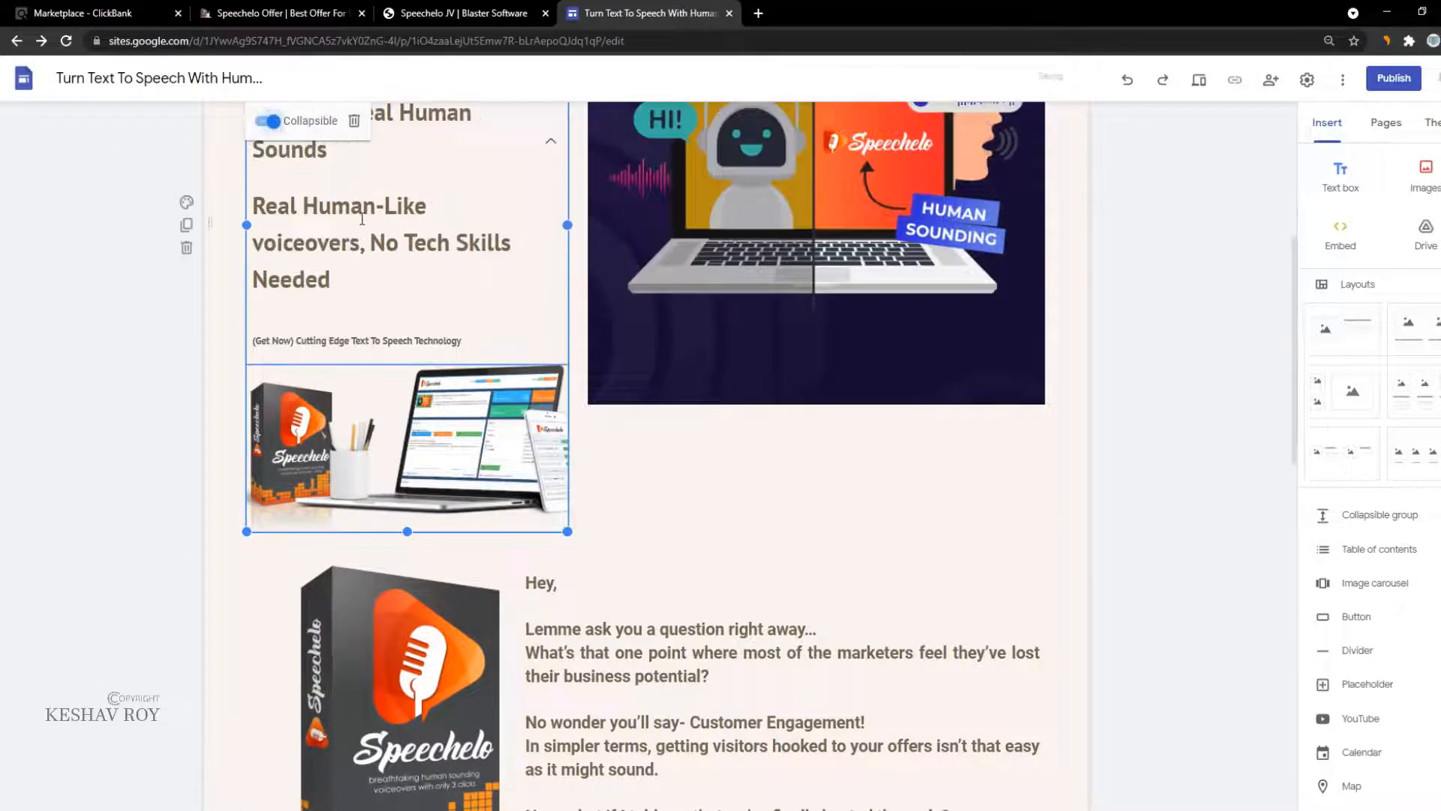
scroll(297, 260, up, 2)
scroll(297, 261, down, 8)
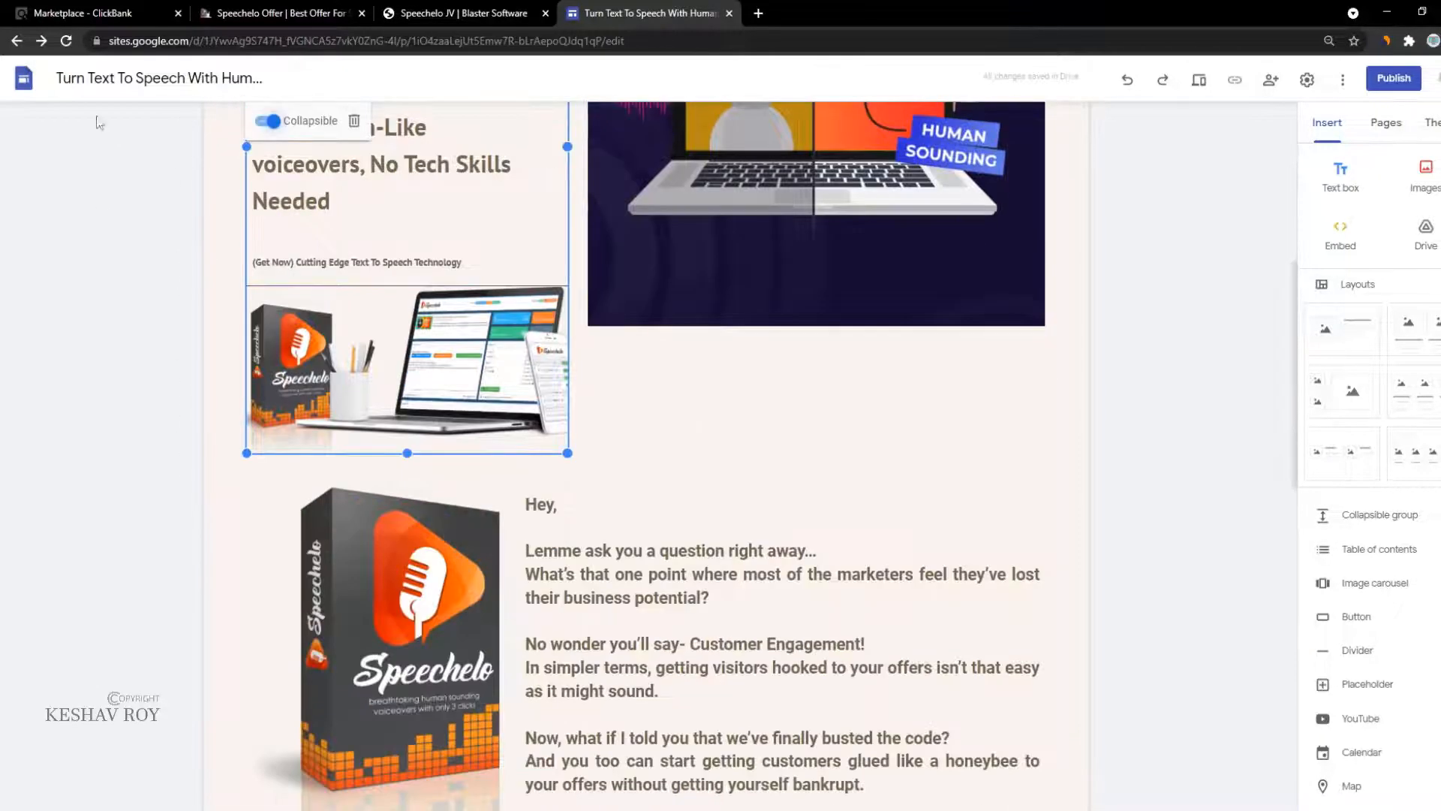
click(491, 429)
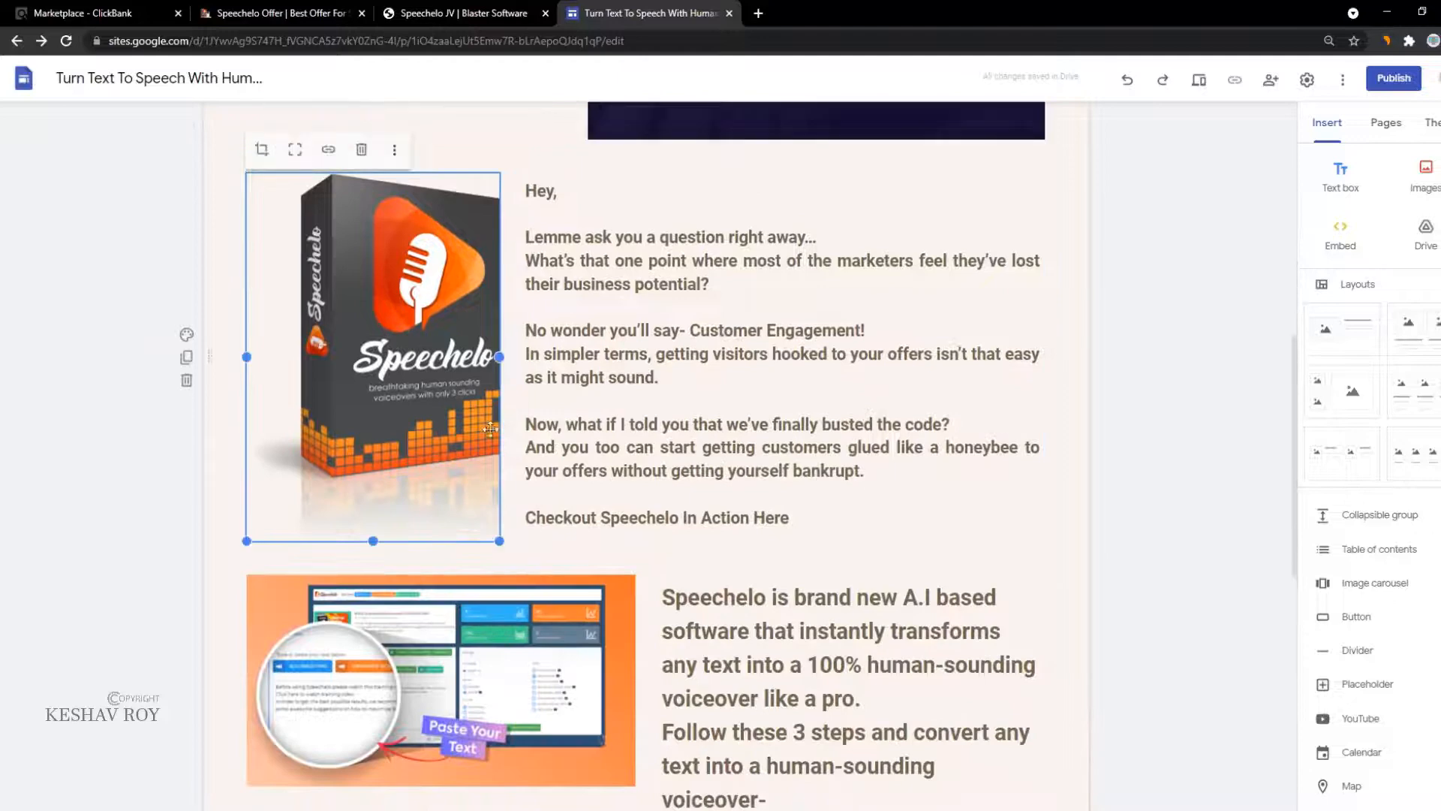
click(328, 150)
text(https://ly-ink.me/8avg5)
click(484, 150)
Step: Insert the ly-ink.me/8avg5 affiliate link into the 'Hey,' text block
scroll(642, 352, down, 2)
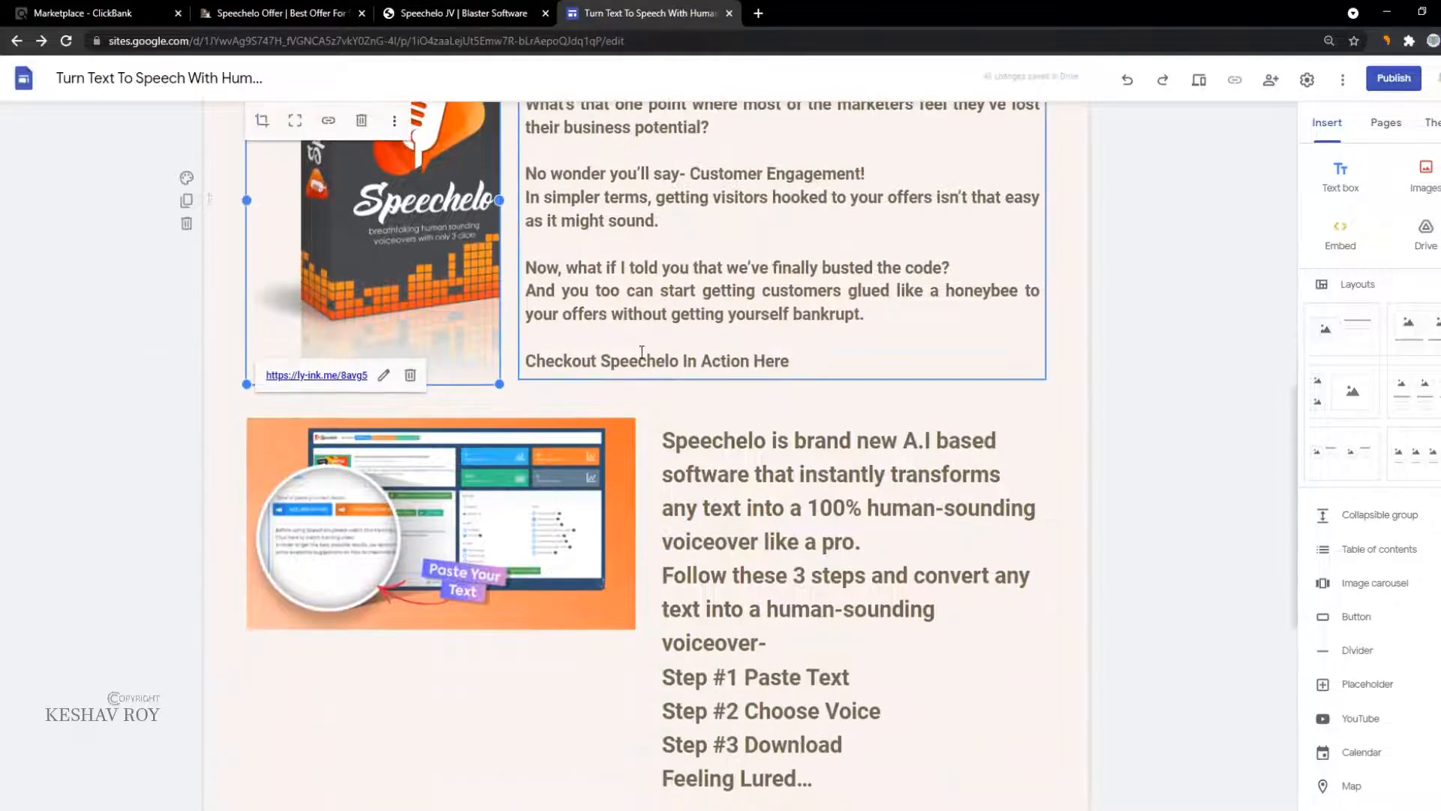
click(642, 353)
scroll(642, 353, up, 3)
click(884, 229)
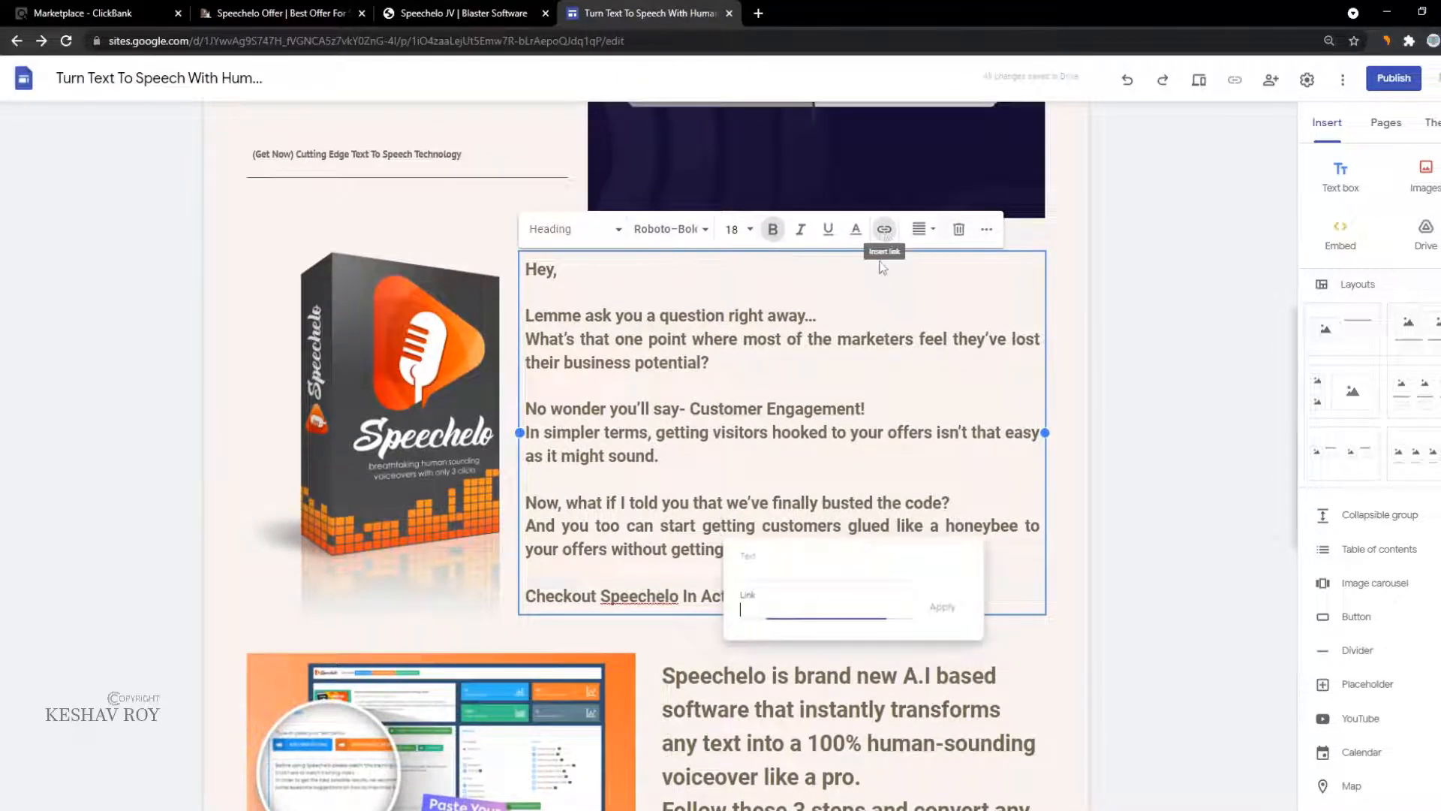
text(https://ly-ink.me/8avg5)
click(942, 607)
scroll(666, 591, down, 3)
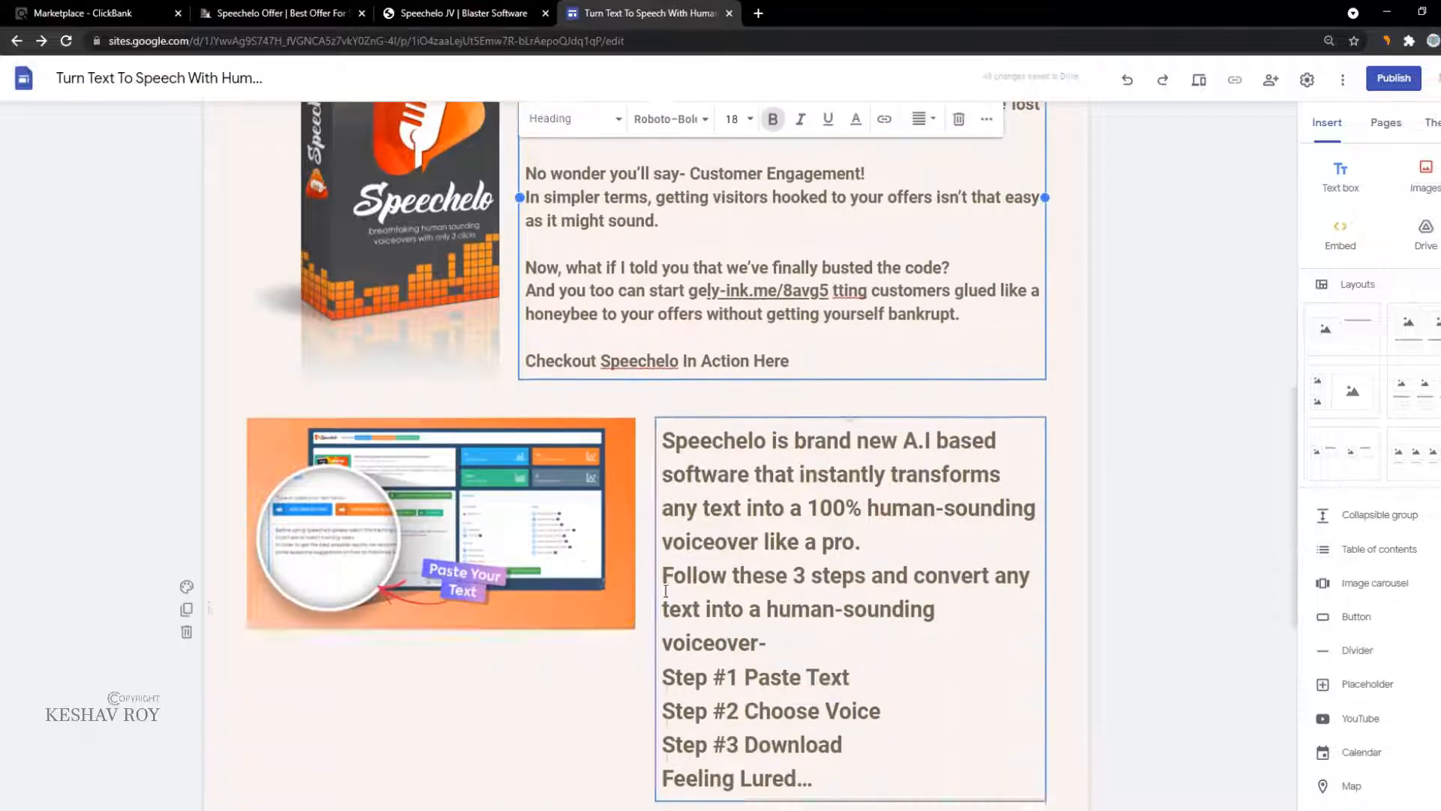
click(450, 526)
click(353, 396)
text(https://ly-ink.me/8avg5)
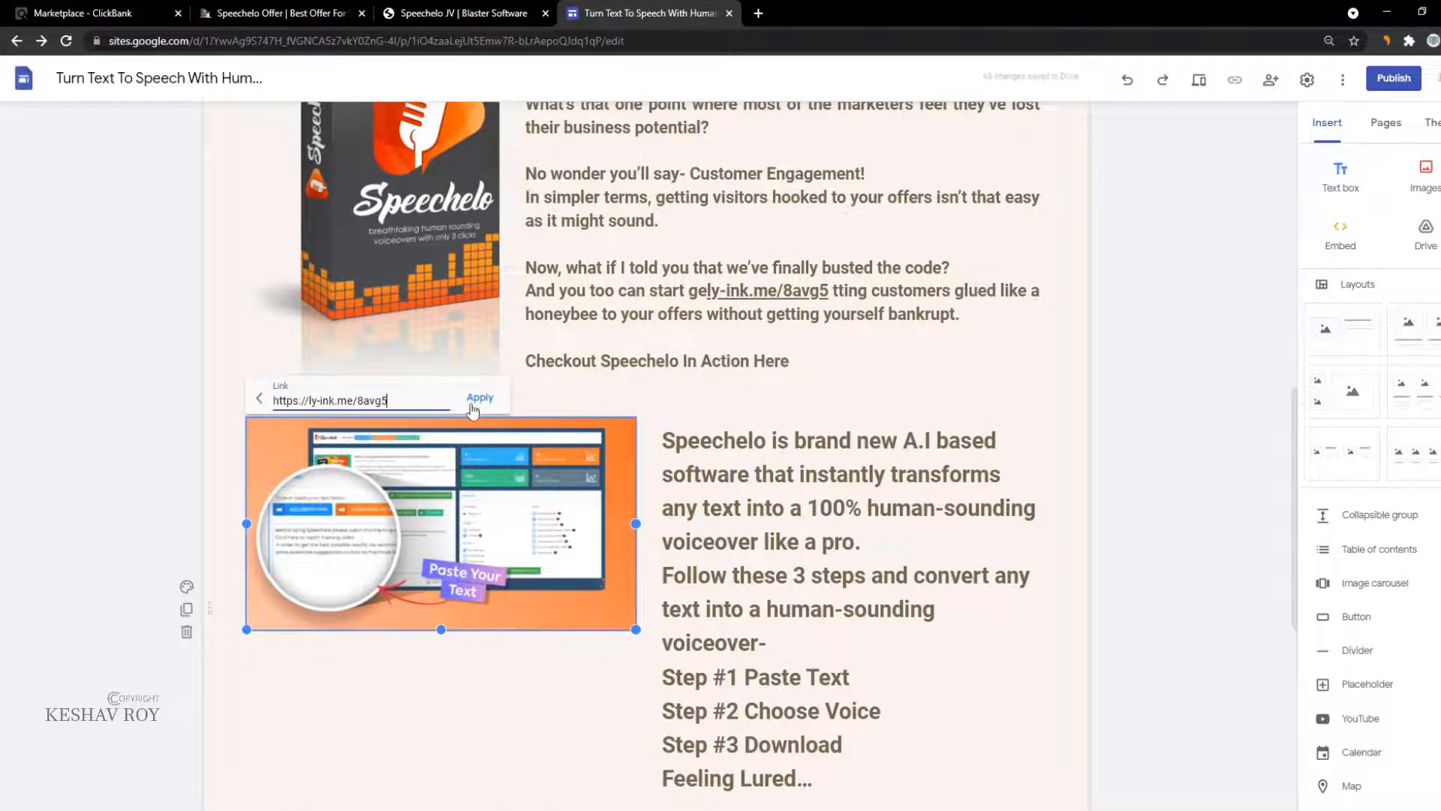
click(474, 400)
Step: Insert the affiliate link into the 'Speechelo is brand new' paragraph
click(676, 439)
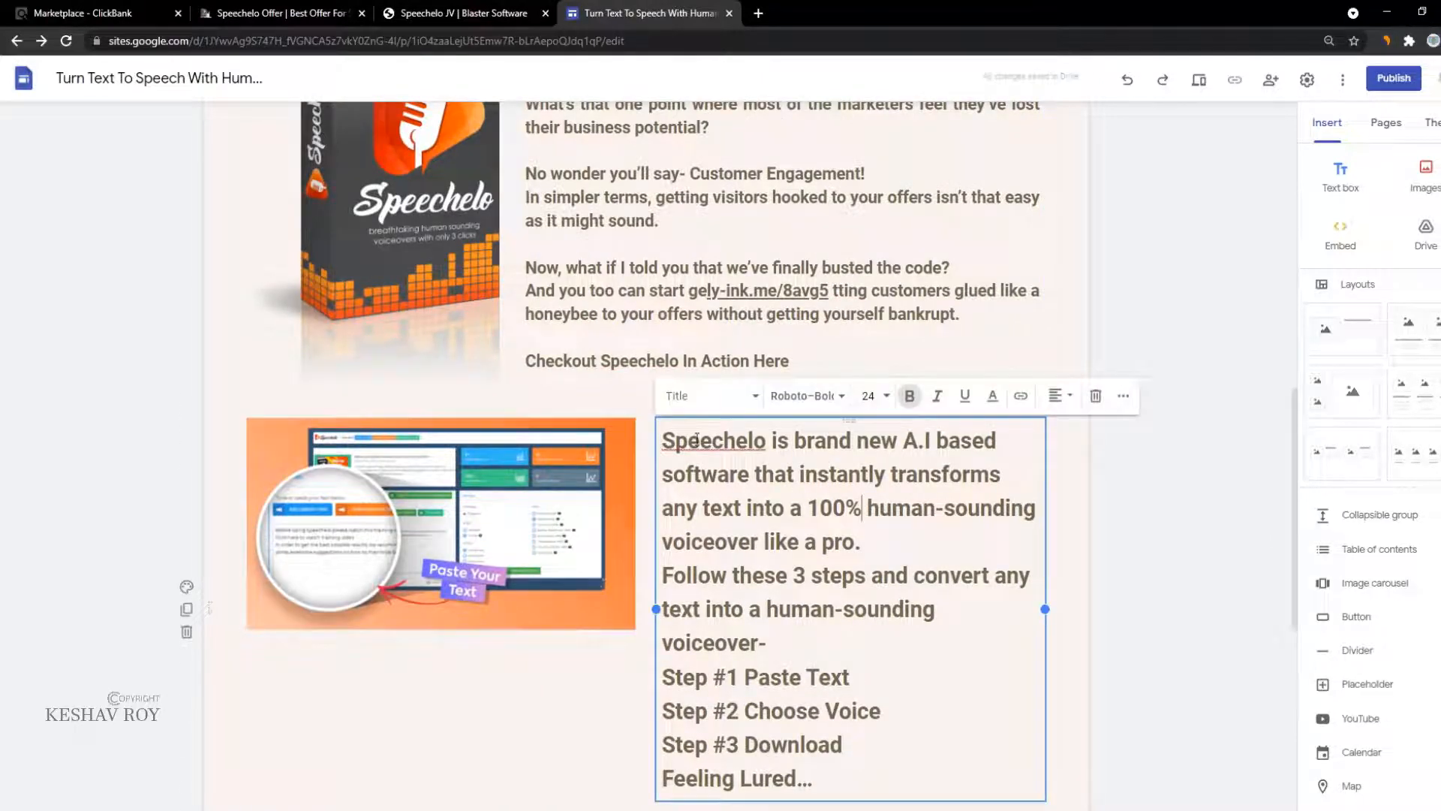
click(1022, 398)
text(https://ly-ink.me/8avg5)
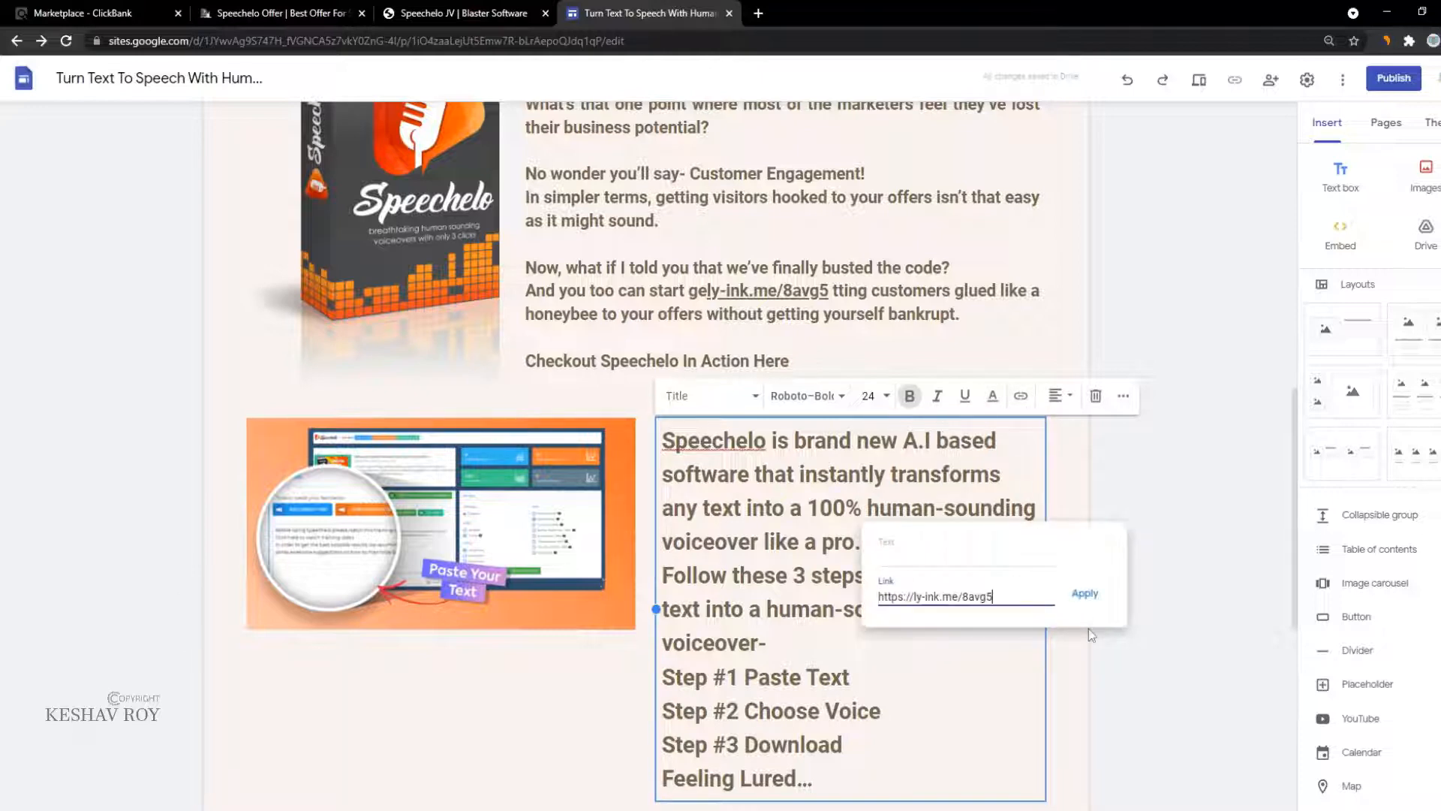
click(1079, 593)
Step: Check the third Grab Speechelo button further down the page, then deselect it
scroll(586, 498, down, 4)
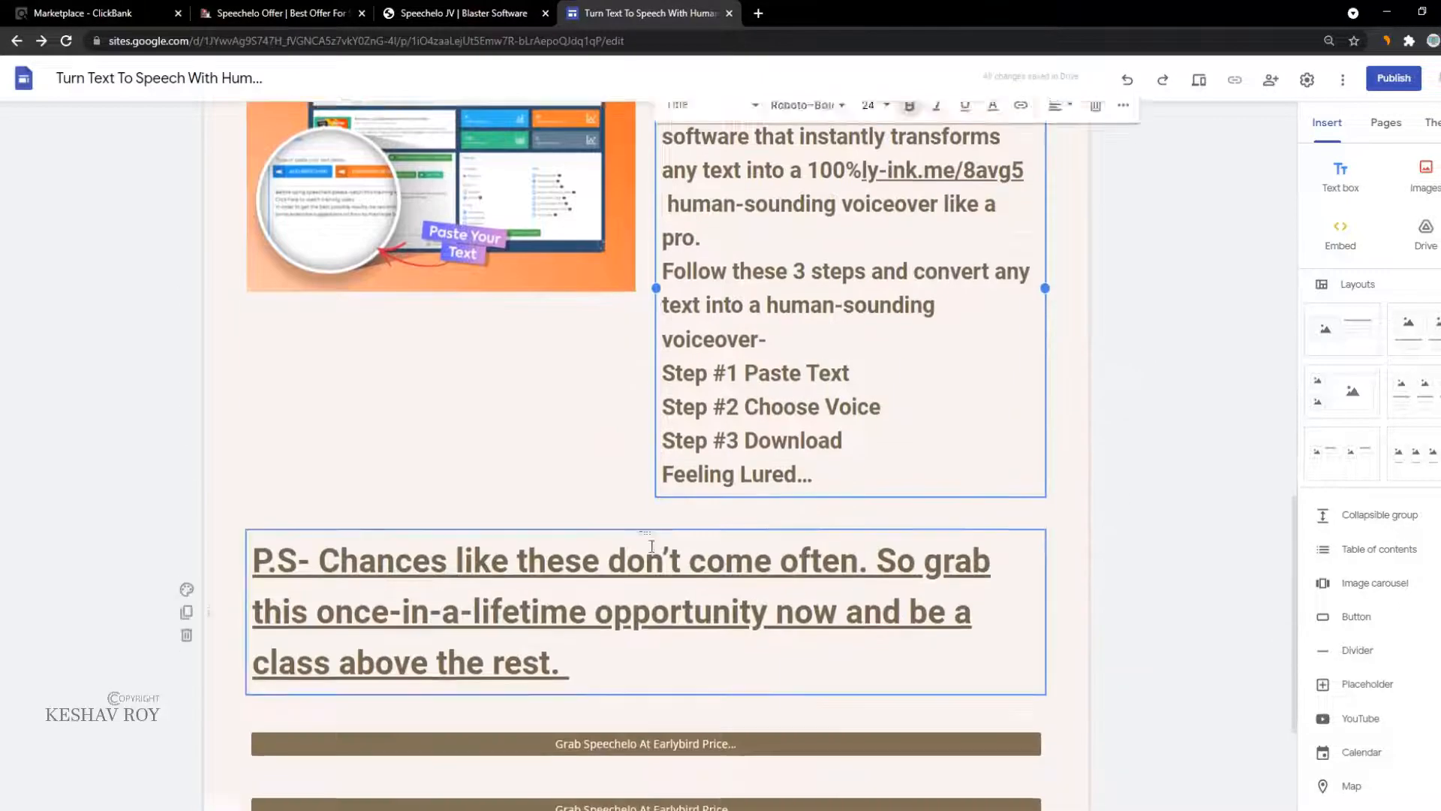
scroll(586, 497, down, 3)
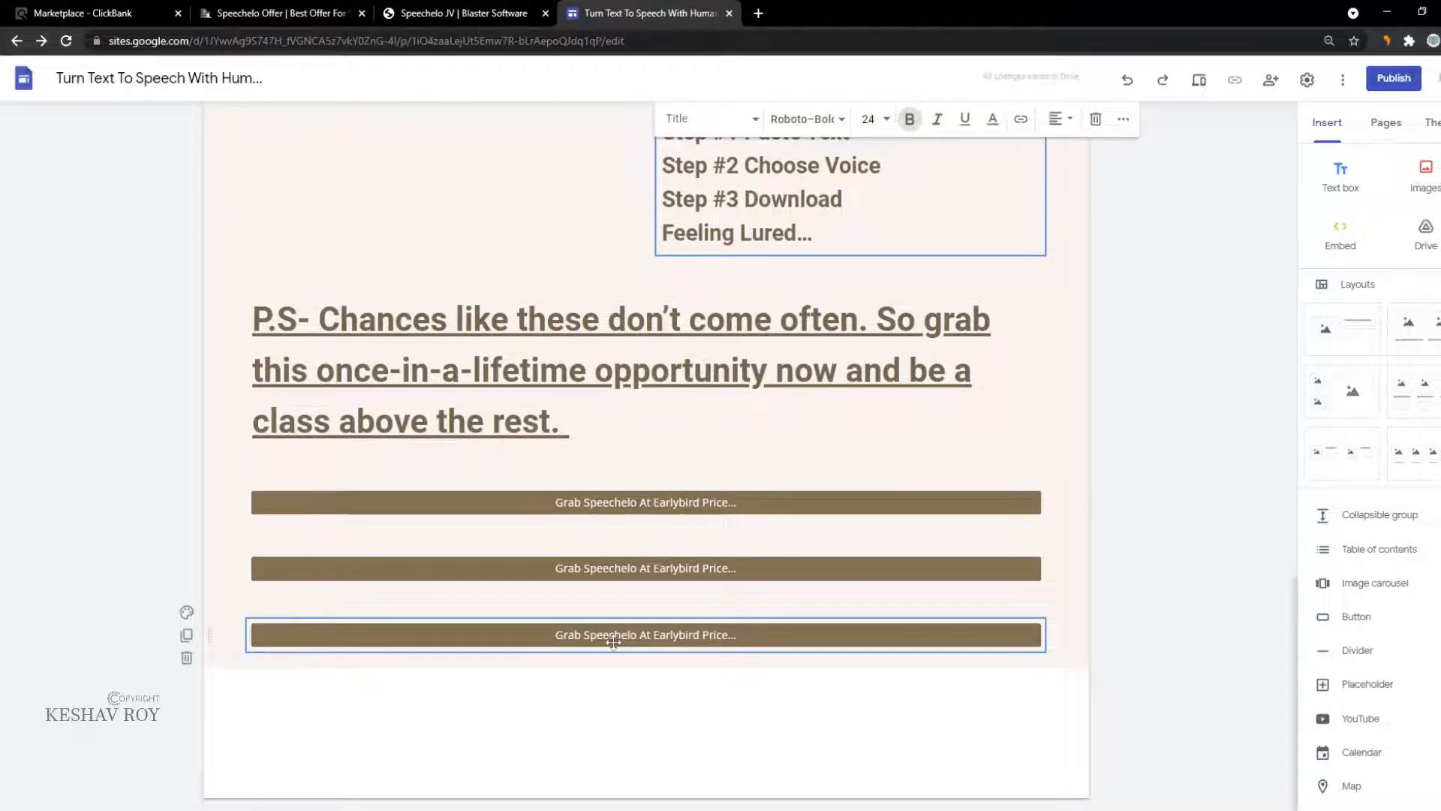
click(584, 646)
click(1152, 445)
scroll(1152, 445, up, 10)
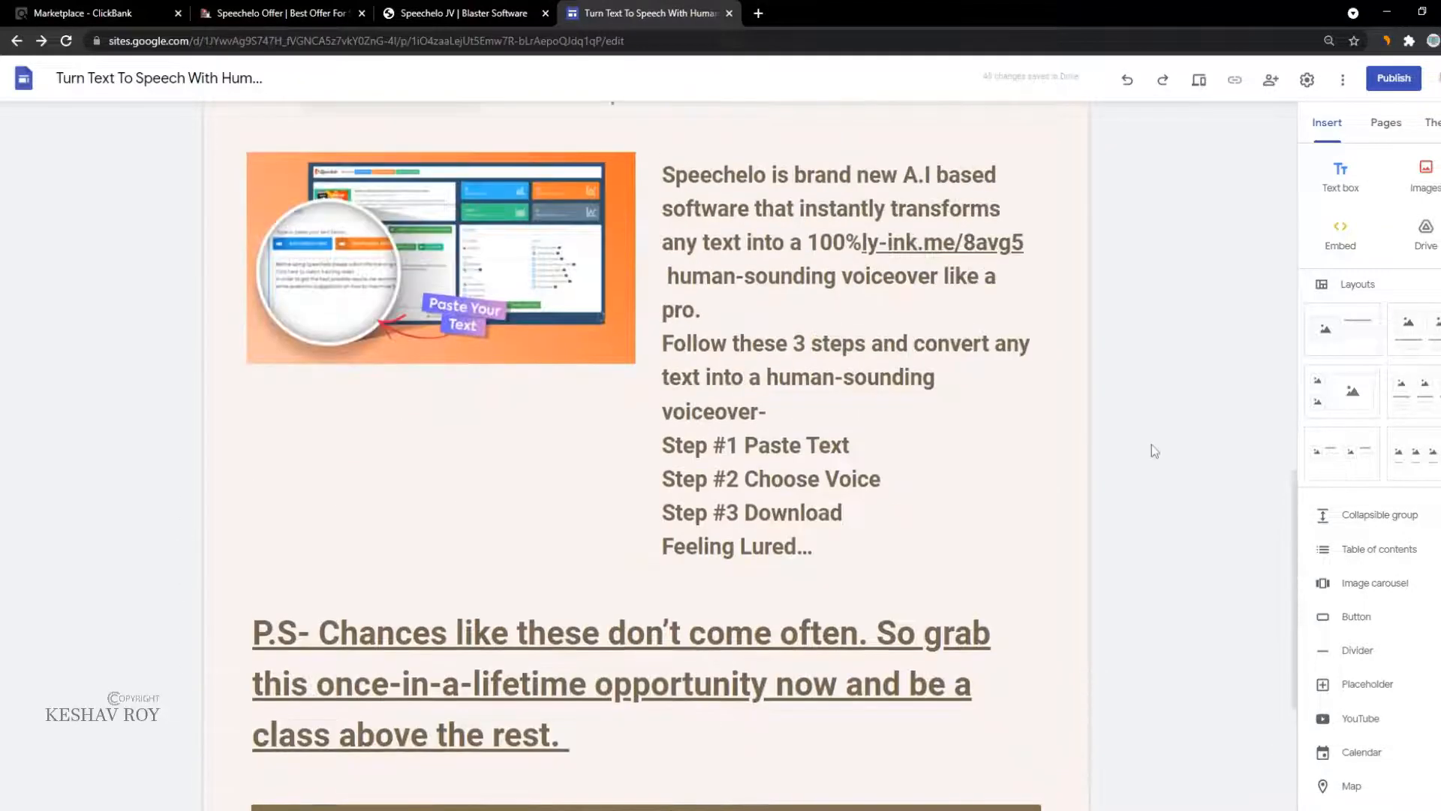
Step: Return to the top of the page and bring up the 'Publish to the web' dialog
scroll(1151, 445, up, 3)
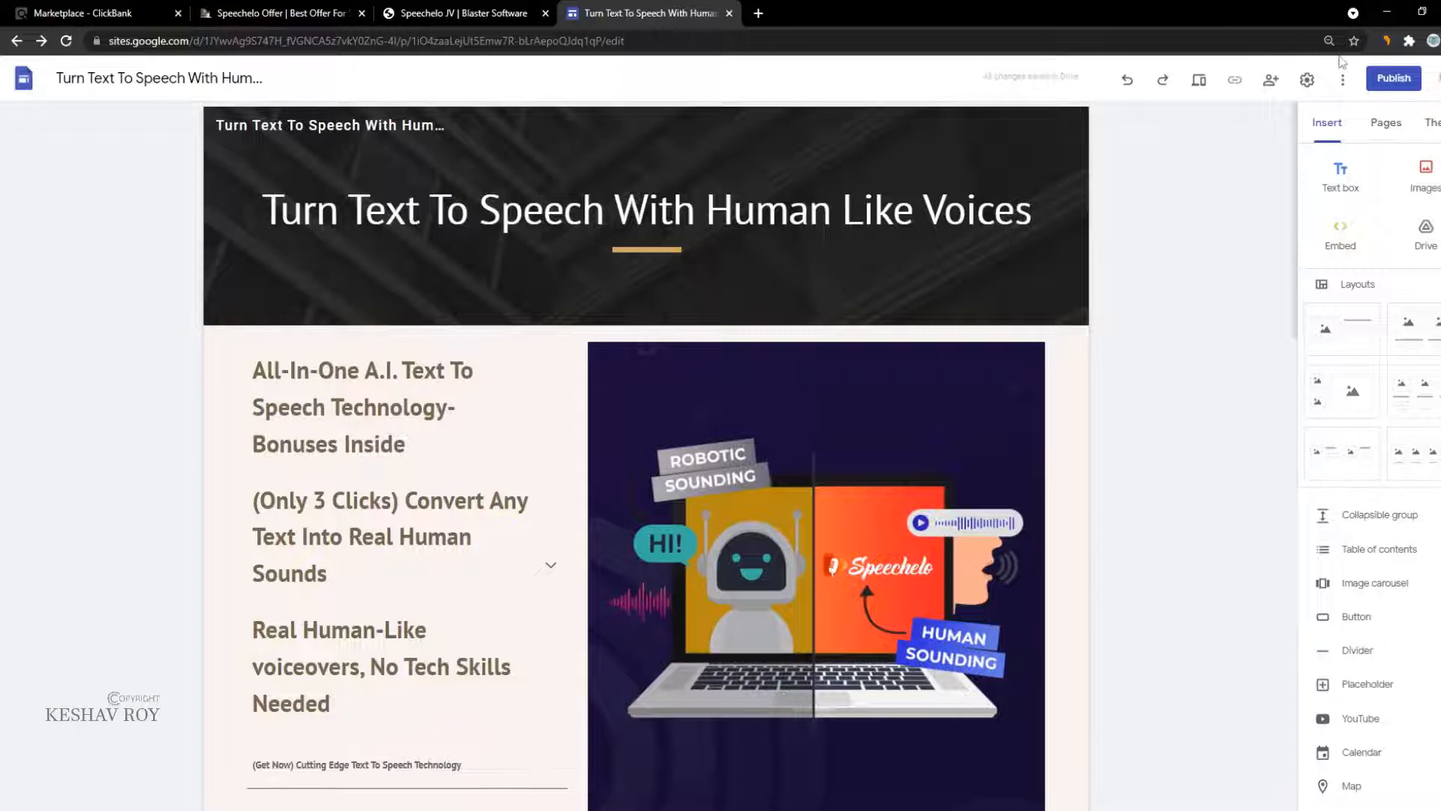
click(1408, 81)
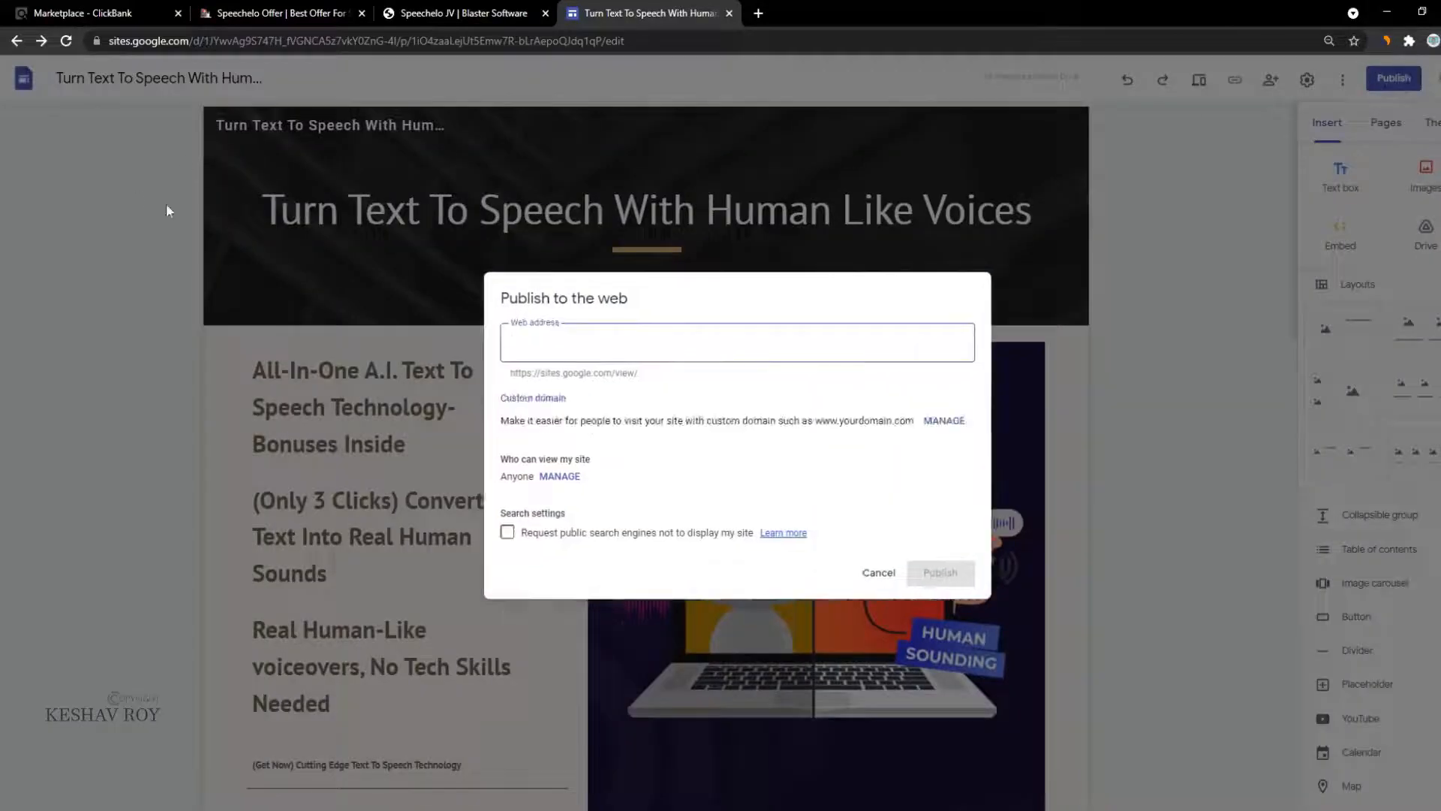
click(457, 13)
click(278, 13)
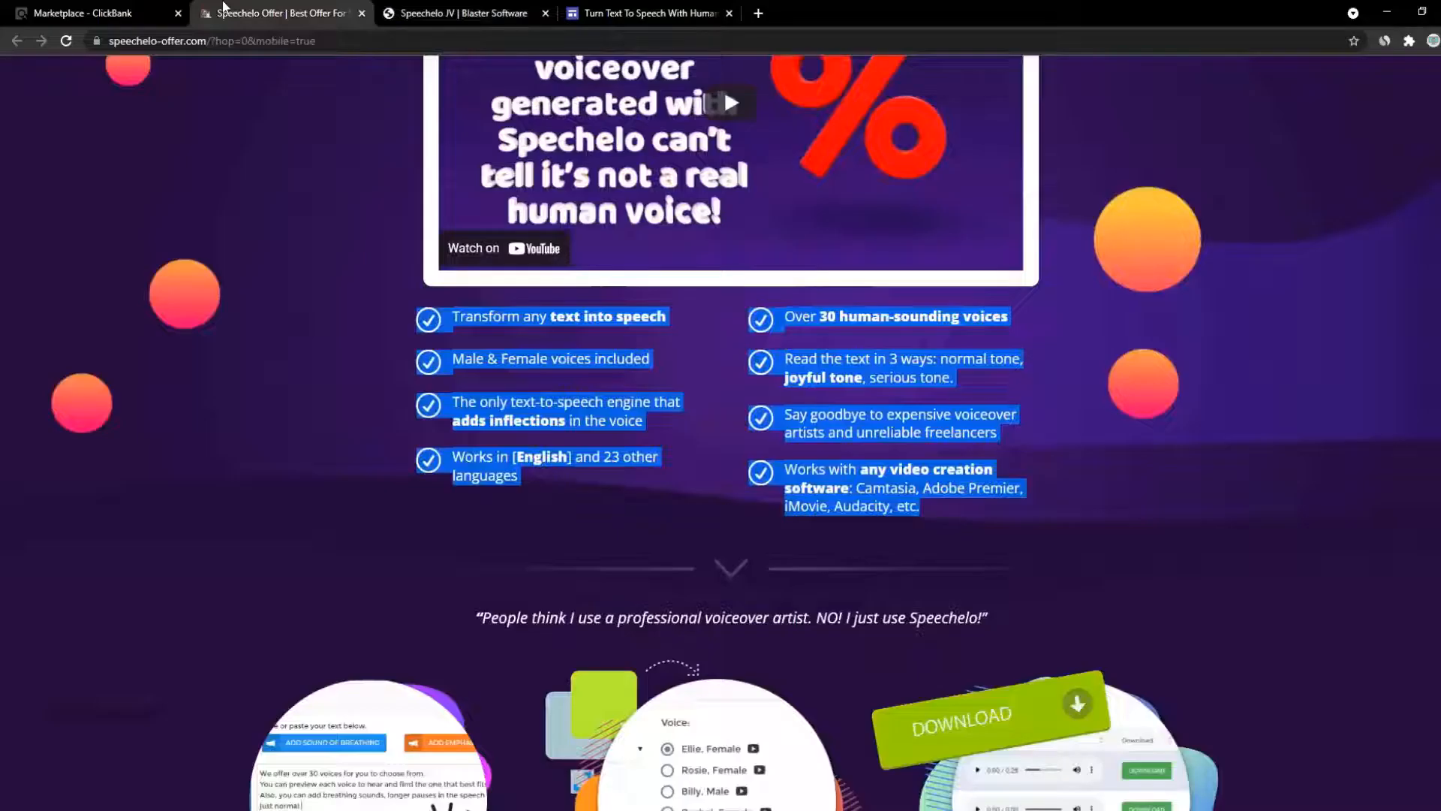
click(73, 8)
scroll(1069, 498, up, 5)
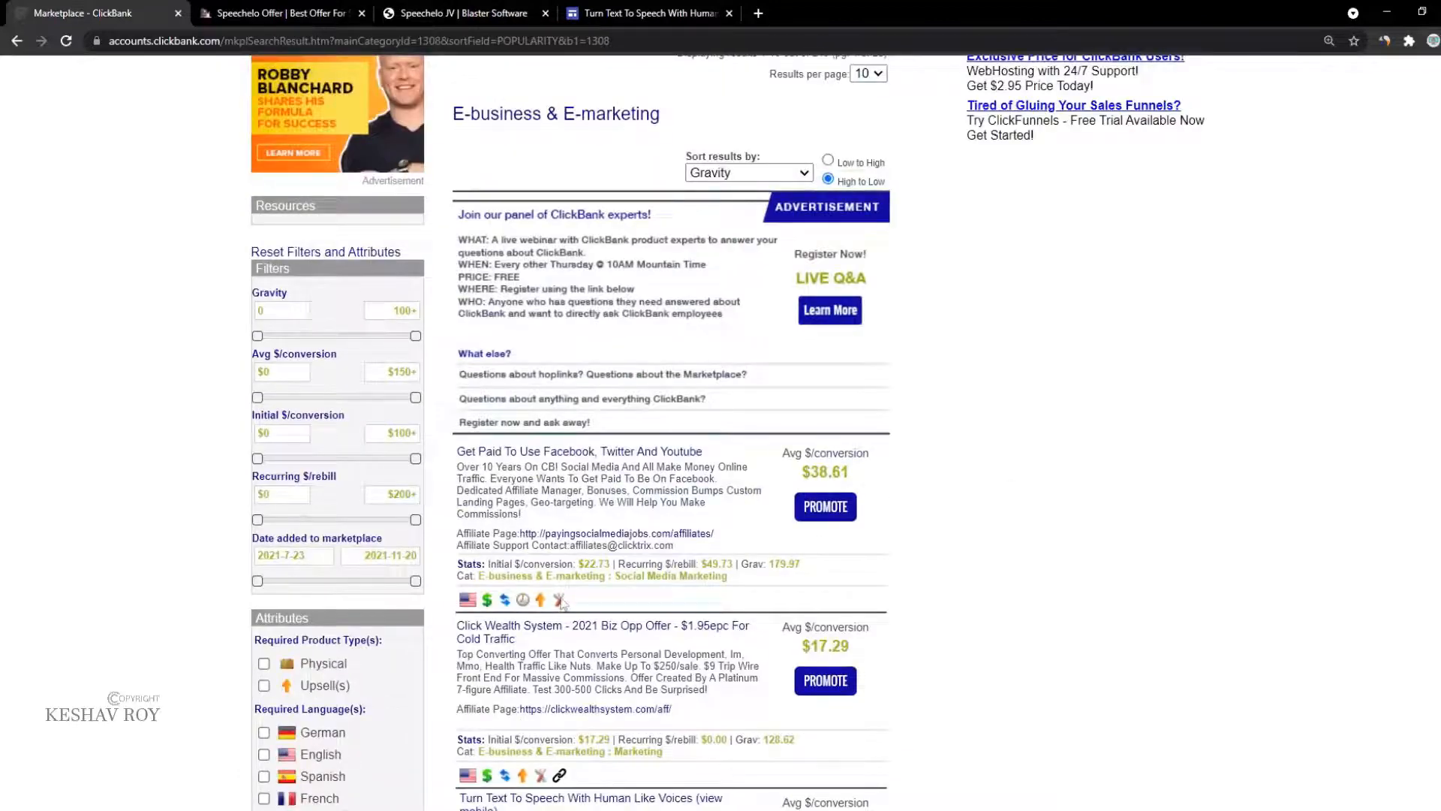
scroll(561, 603, down, 3)
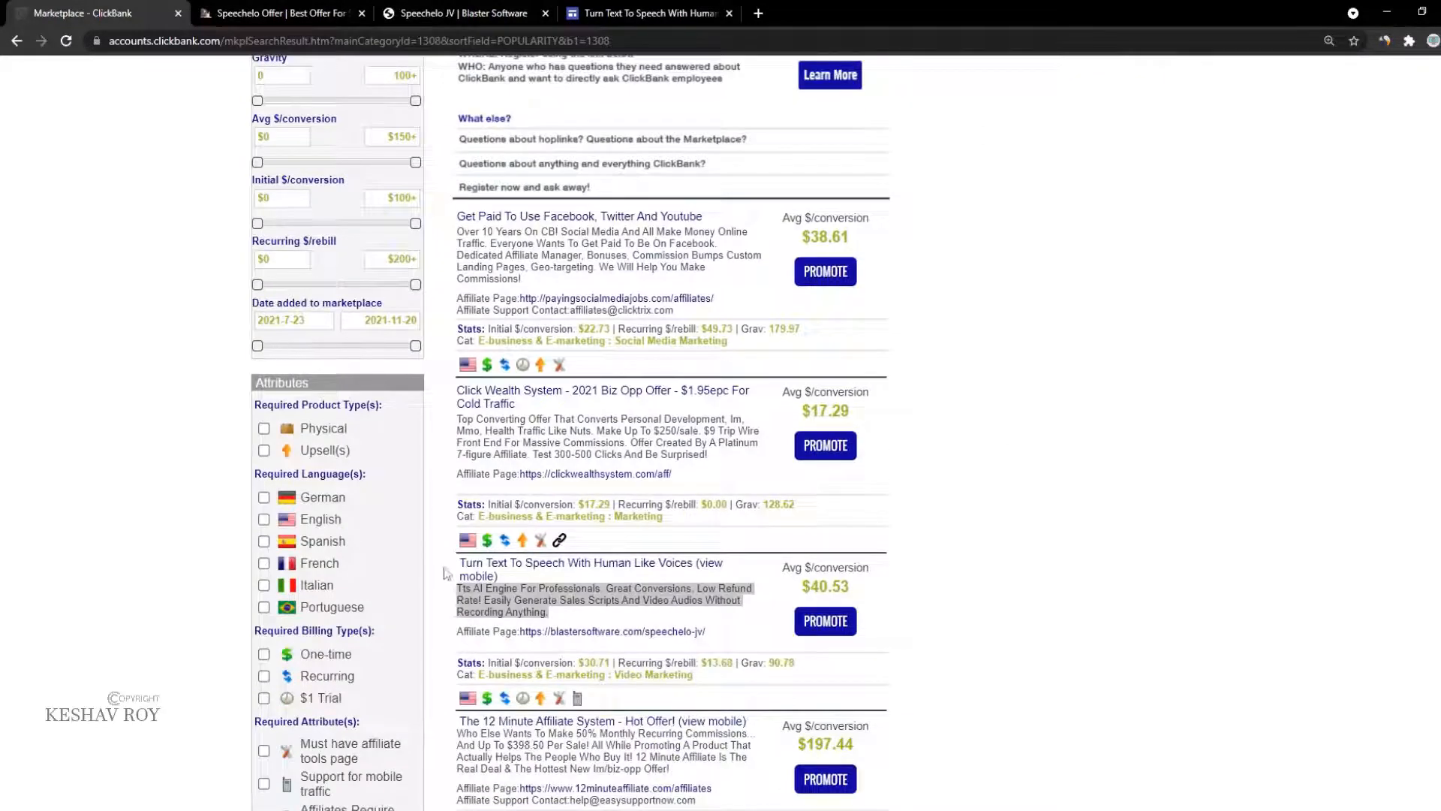
drag(447, 569, 1032, 447)
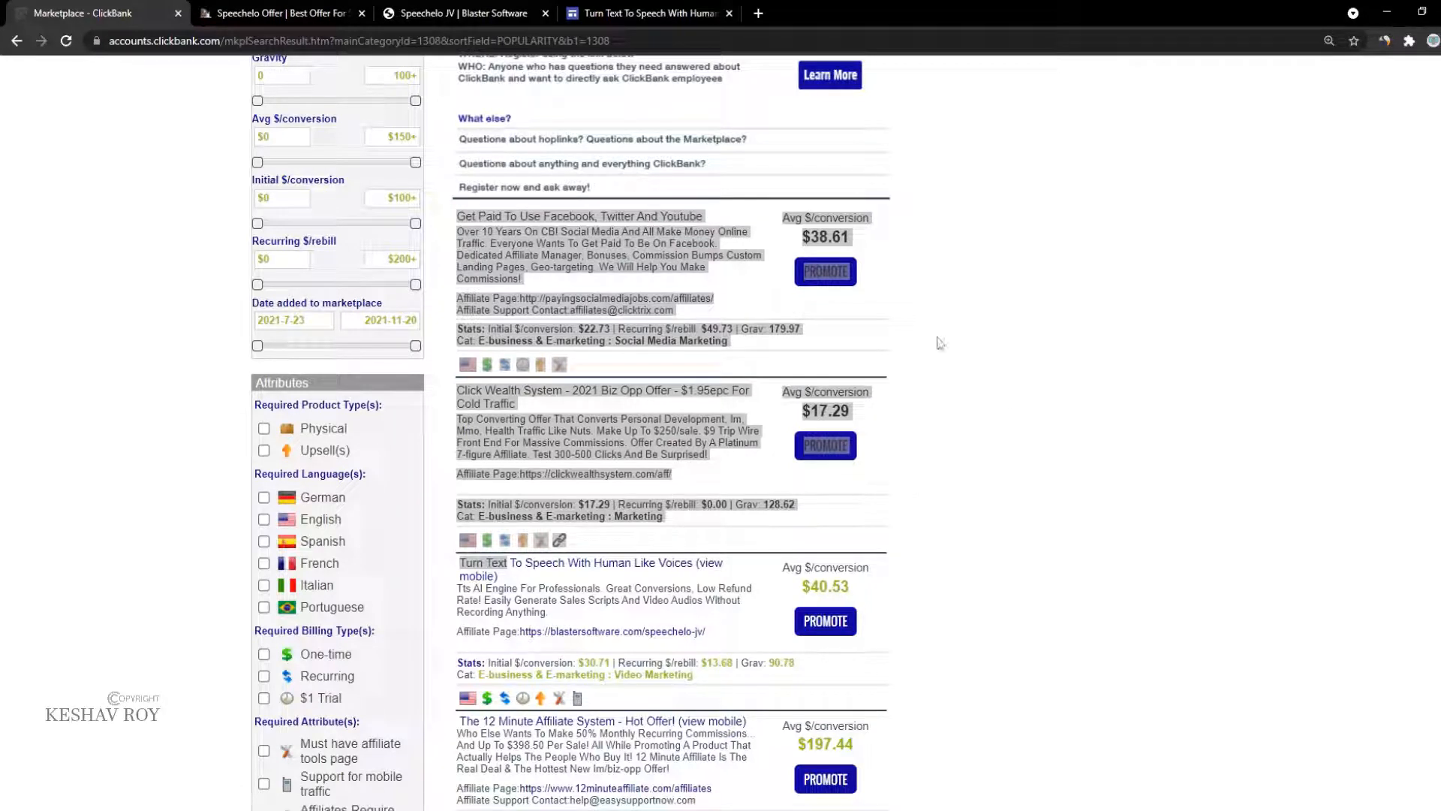
click(603, 9)
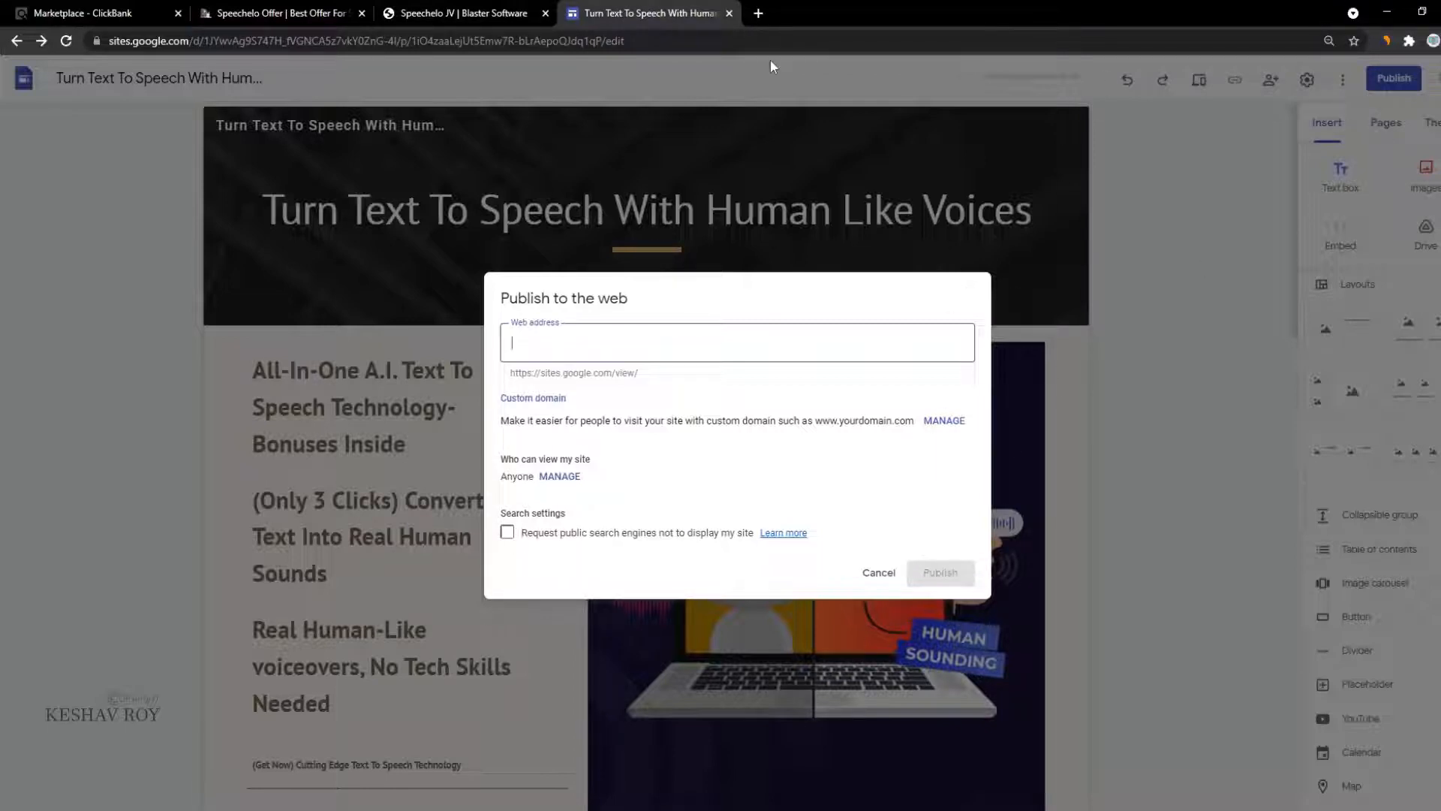
Step: Open the Google homepage in a new browser tab
click(758, 13)
text(goooogle)
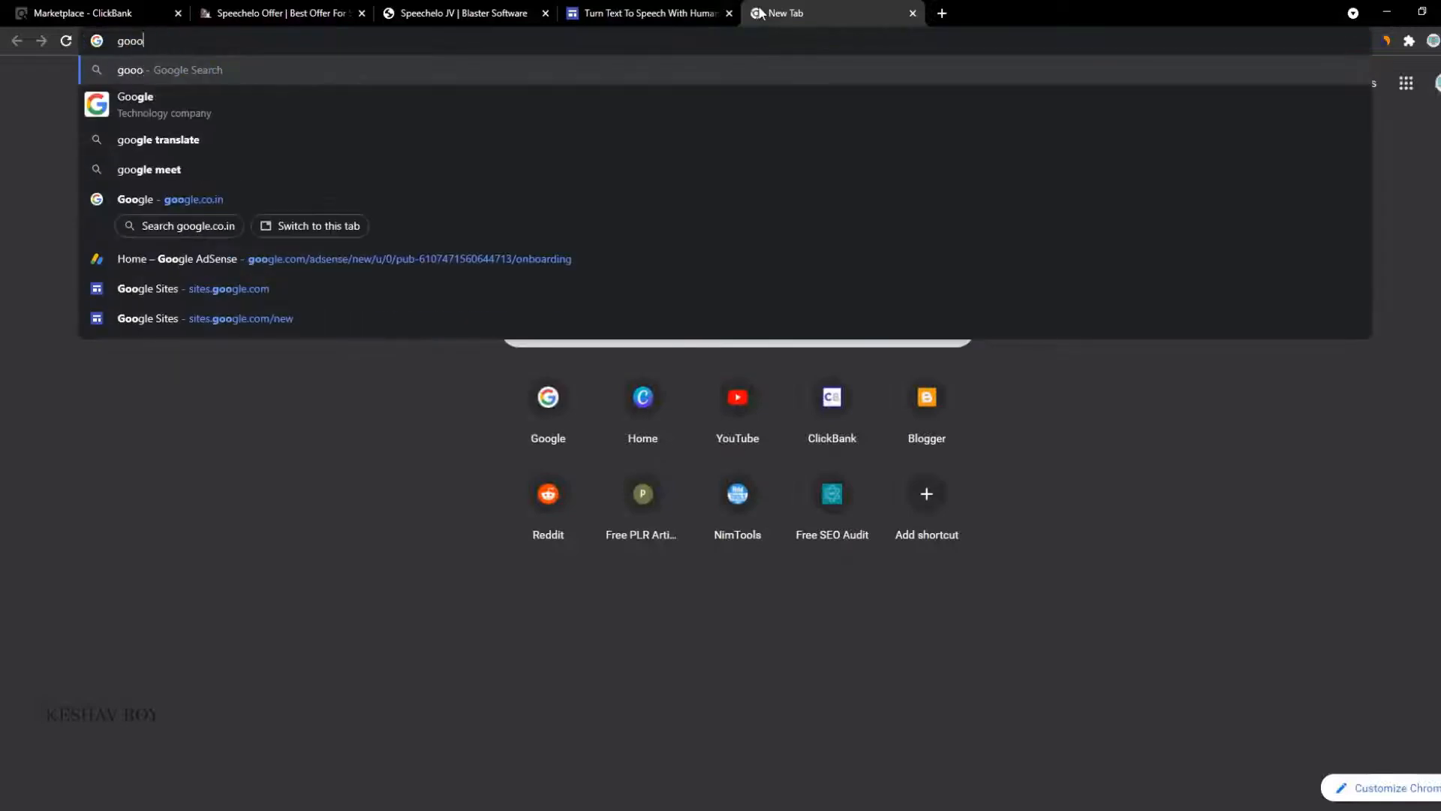
key(Return)
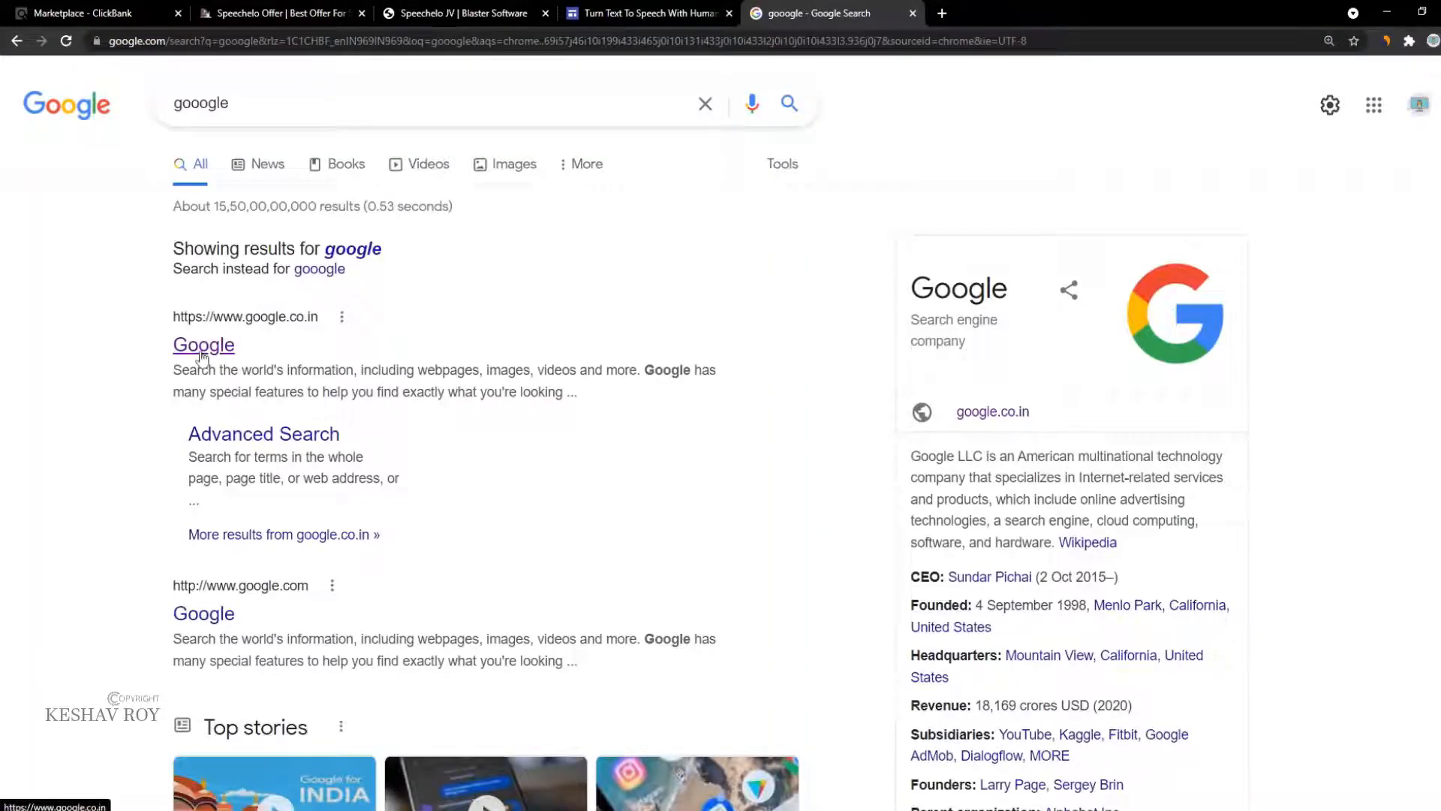
click(201, 346)
Step: Search 'text to speech software', pick the 'online' suggestion and copy the full keyword
click(595, 374)
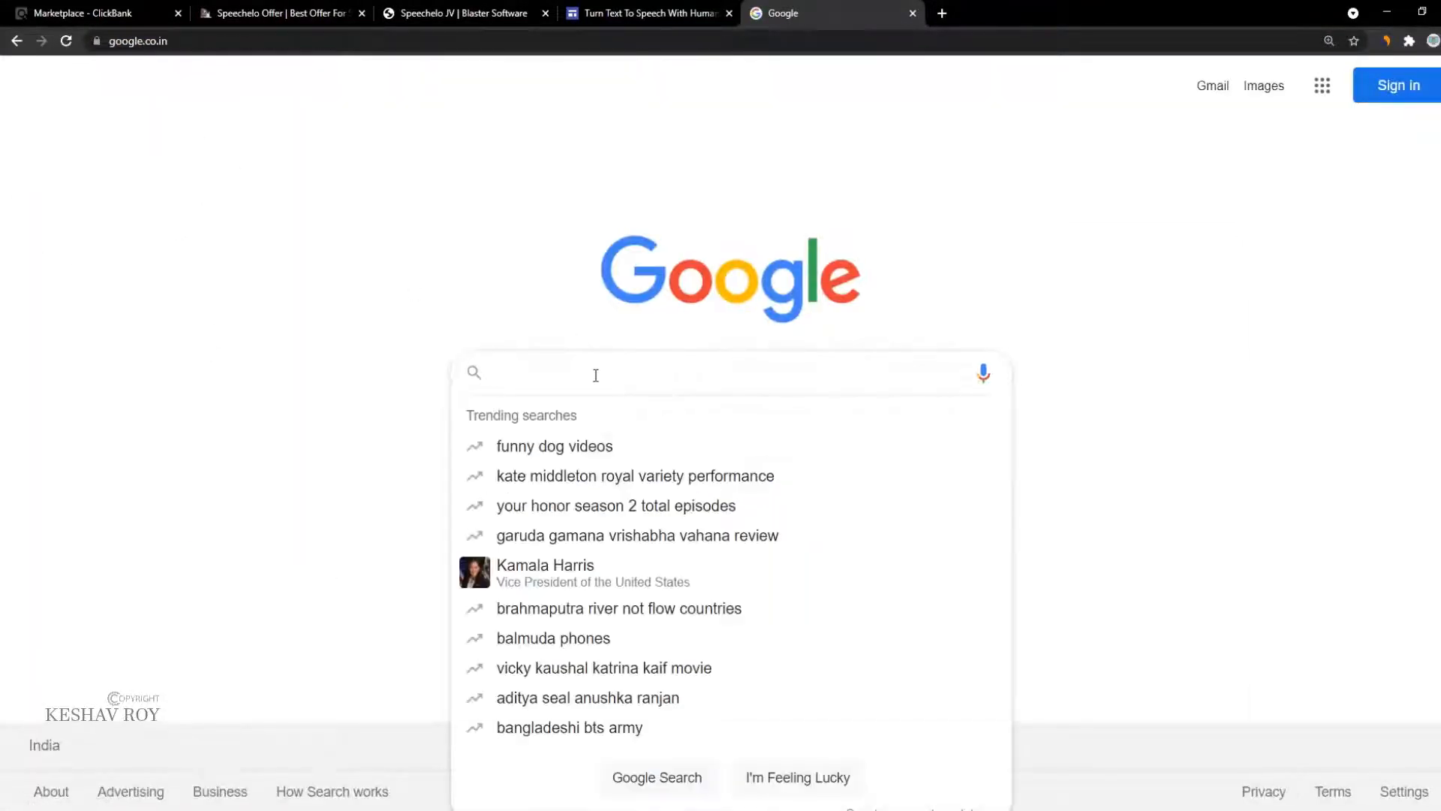
text(text to spee)
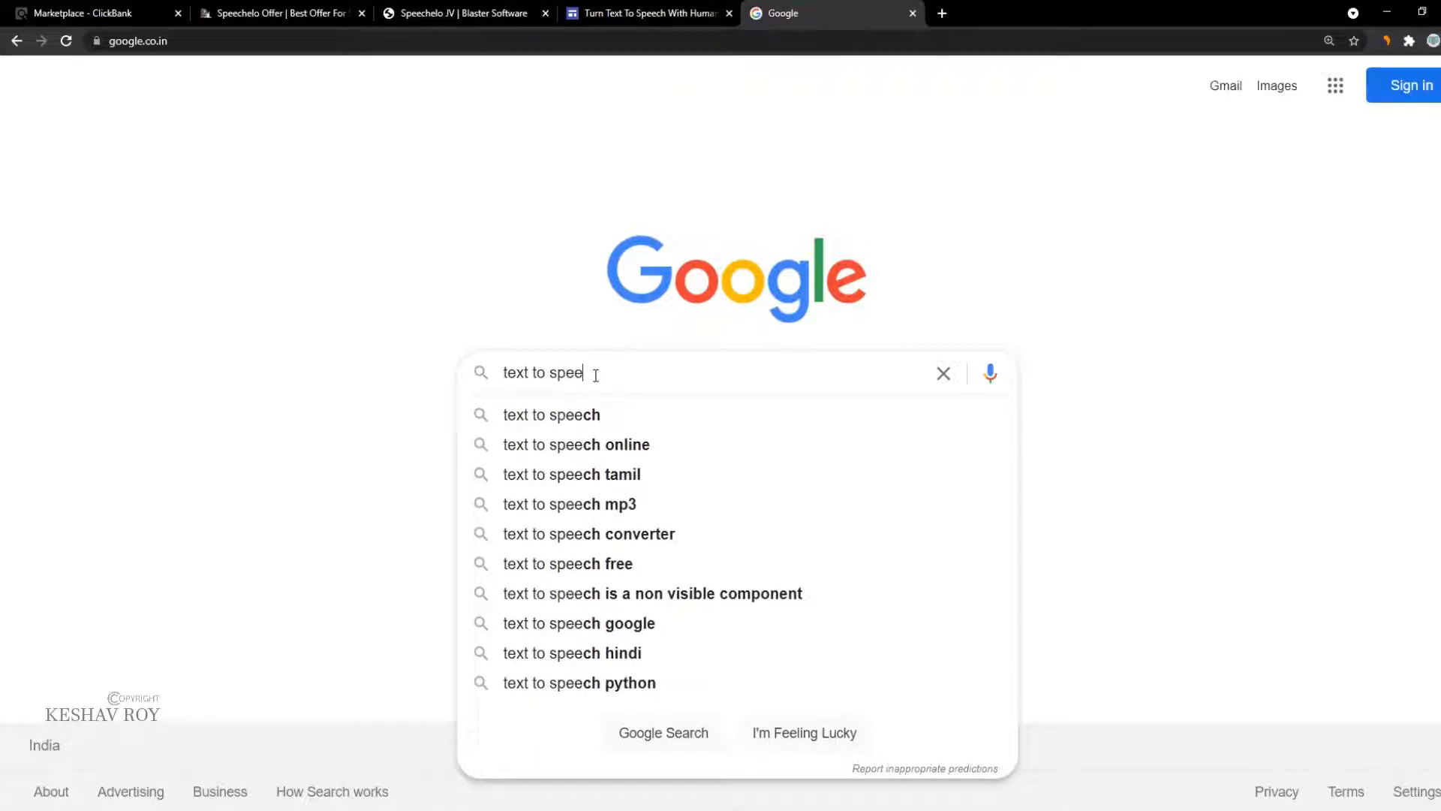
text(ch)
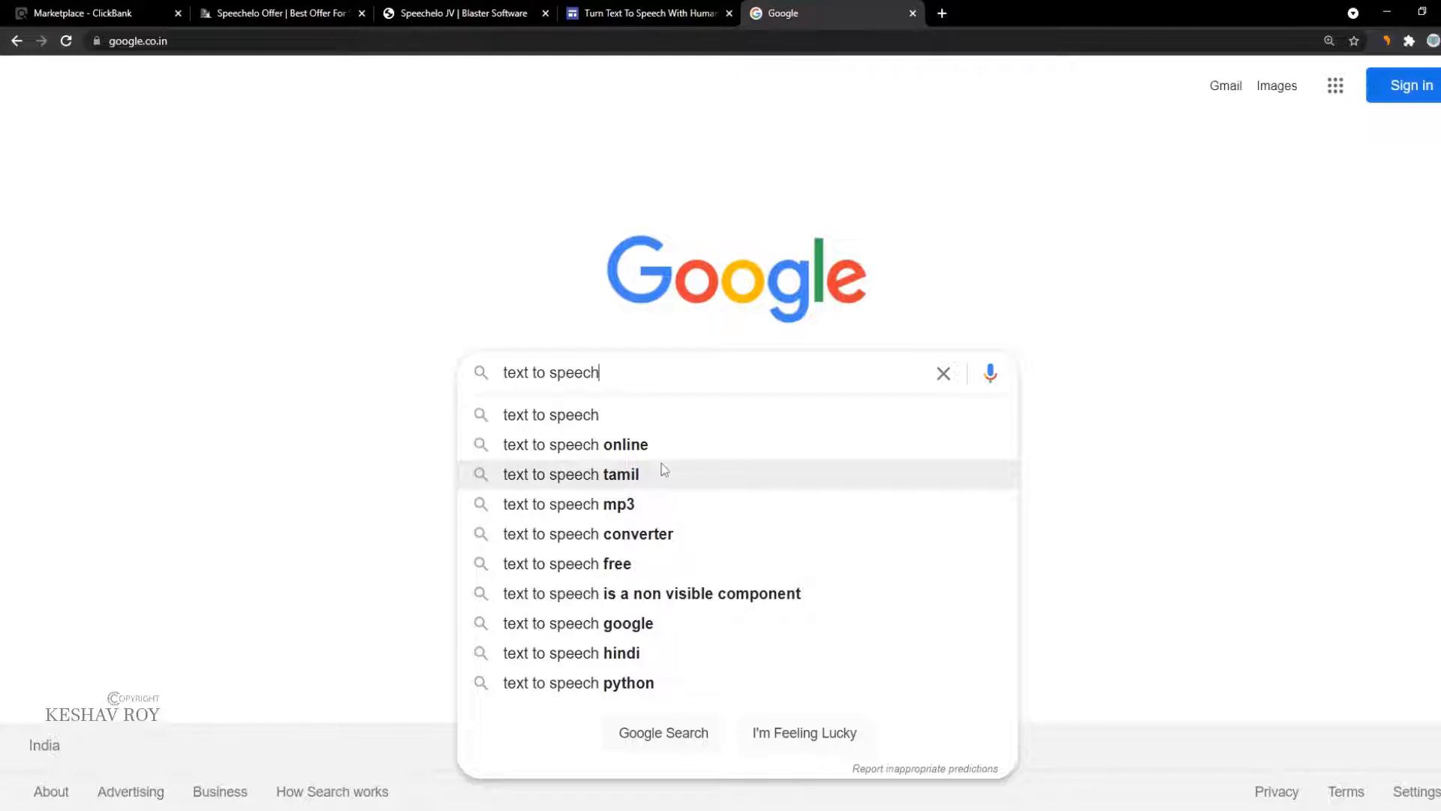
text(software)
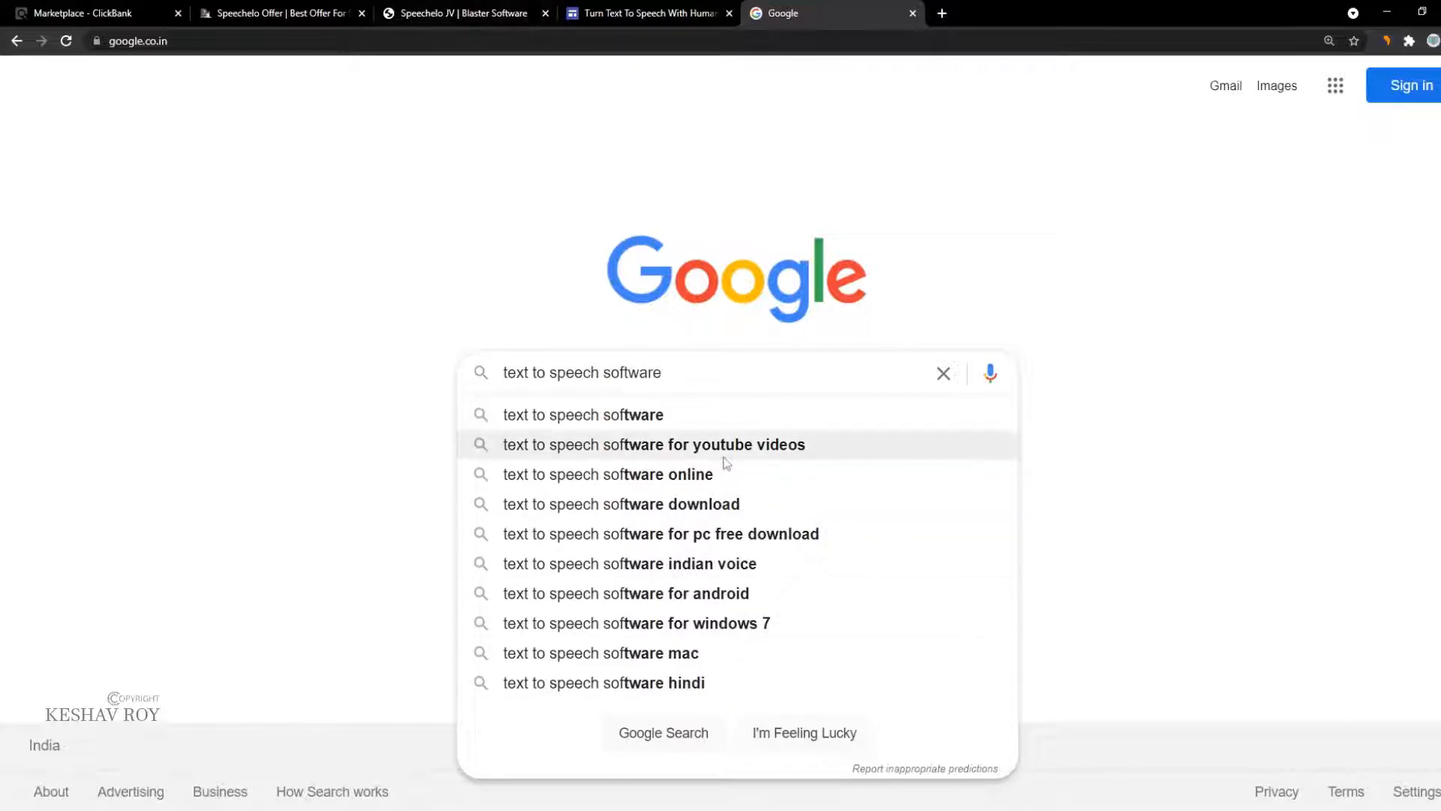
key(Down)
key(Down)
key(Down)
key(ctrl+a)
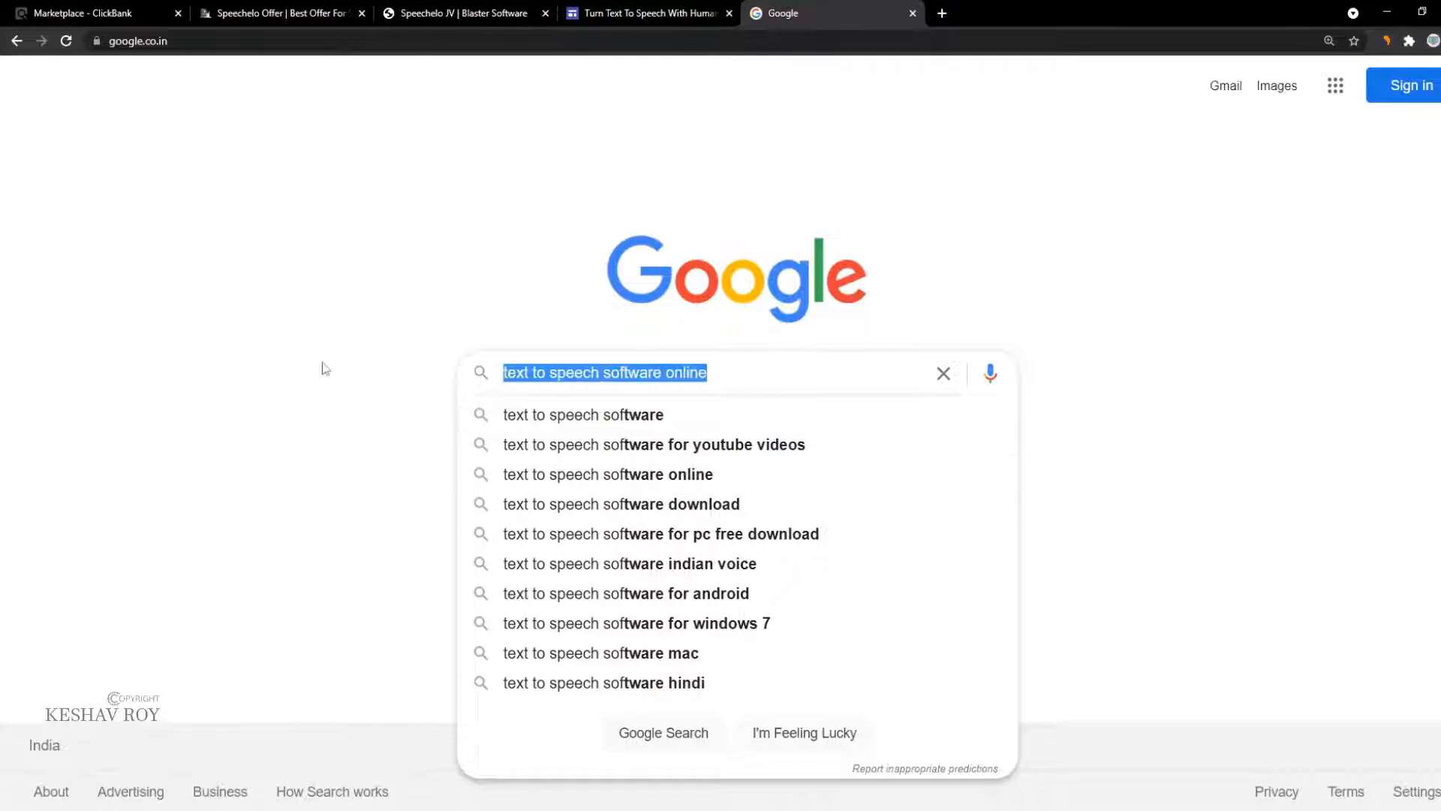
key(ctrl+c)
click(424, 11)
Step: Publish the site with web address text-to-speech-software-online
click(709, 11)
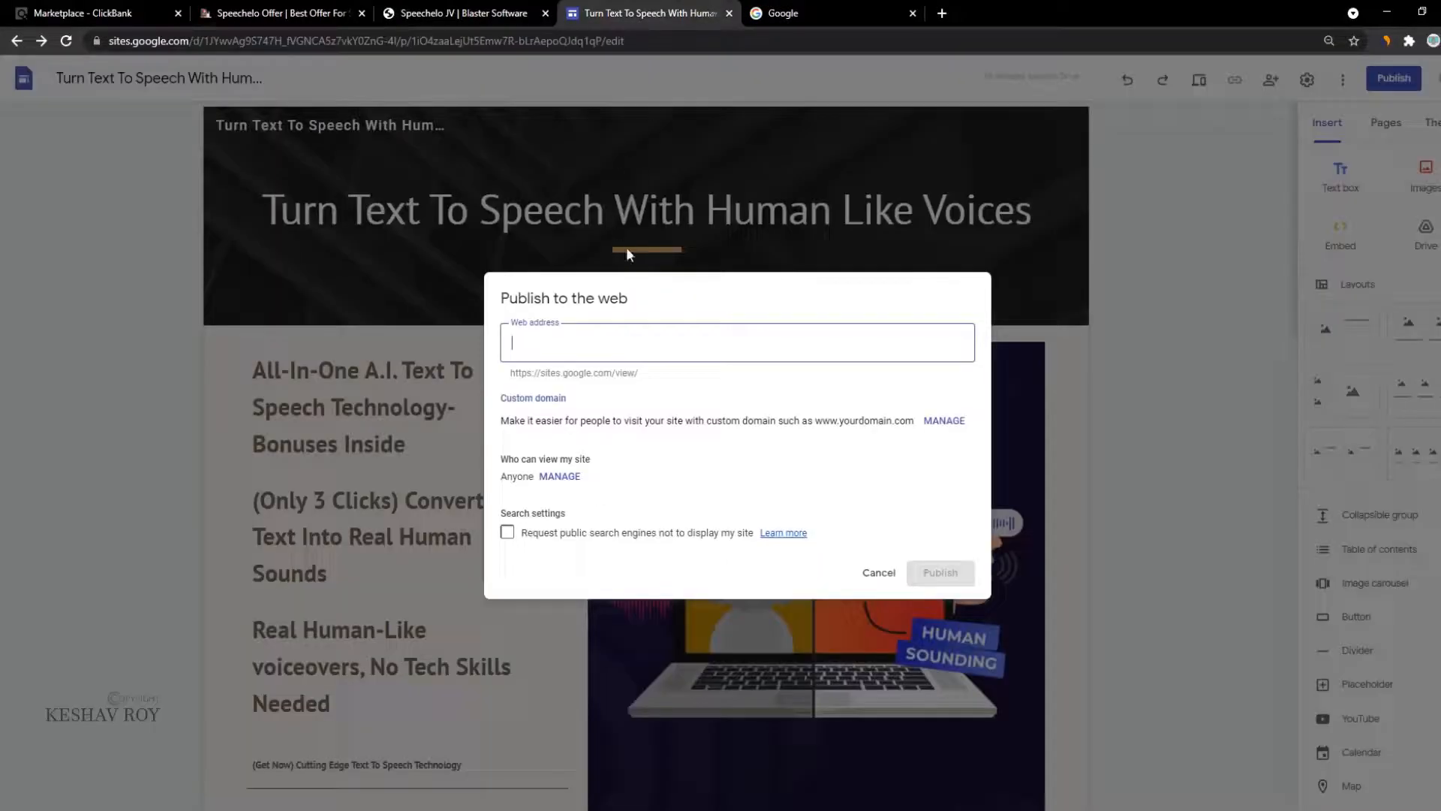
key(ctrl+v)
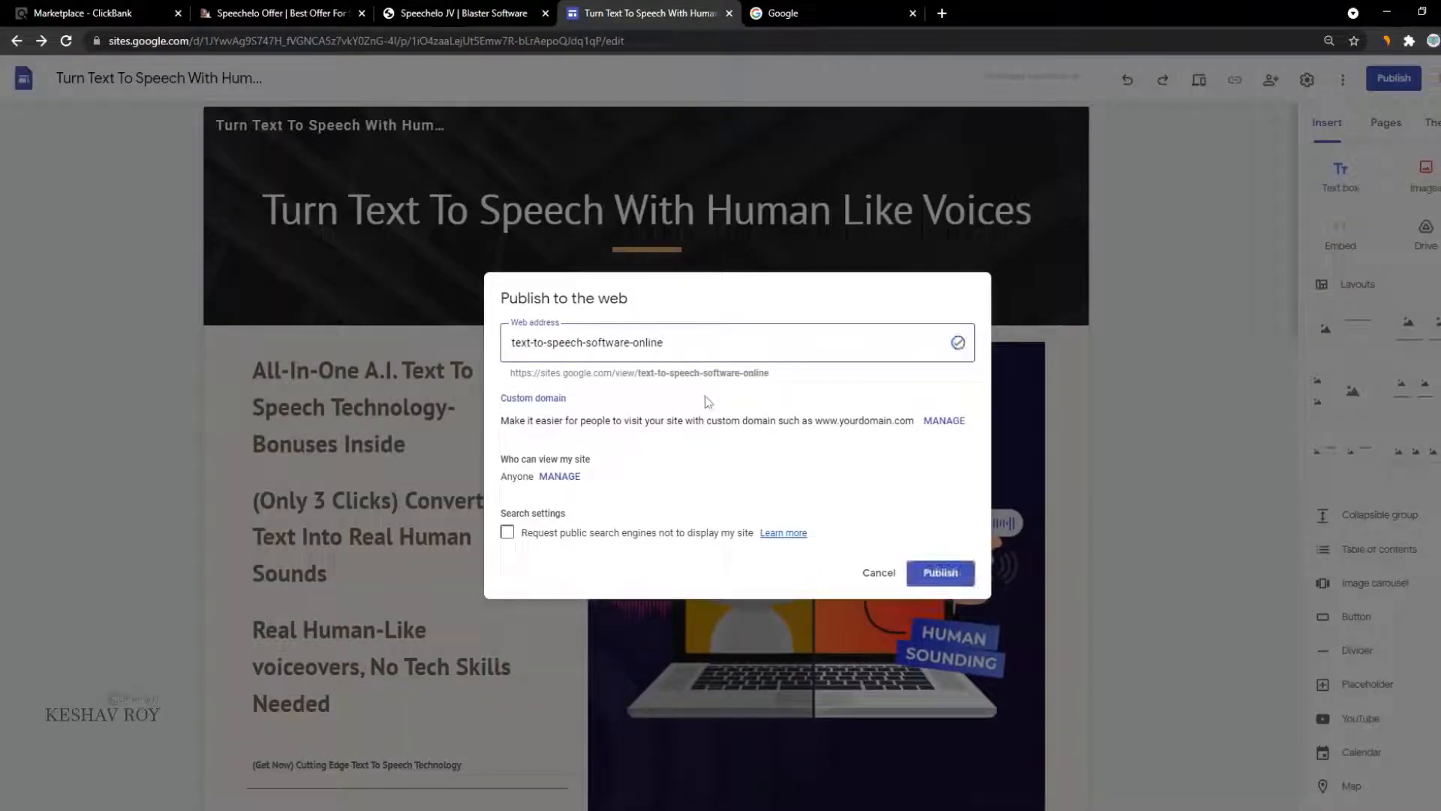
click(942, 574)
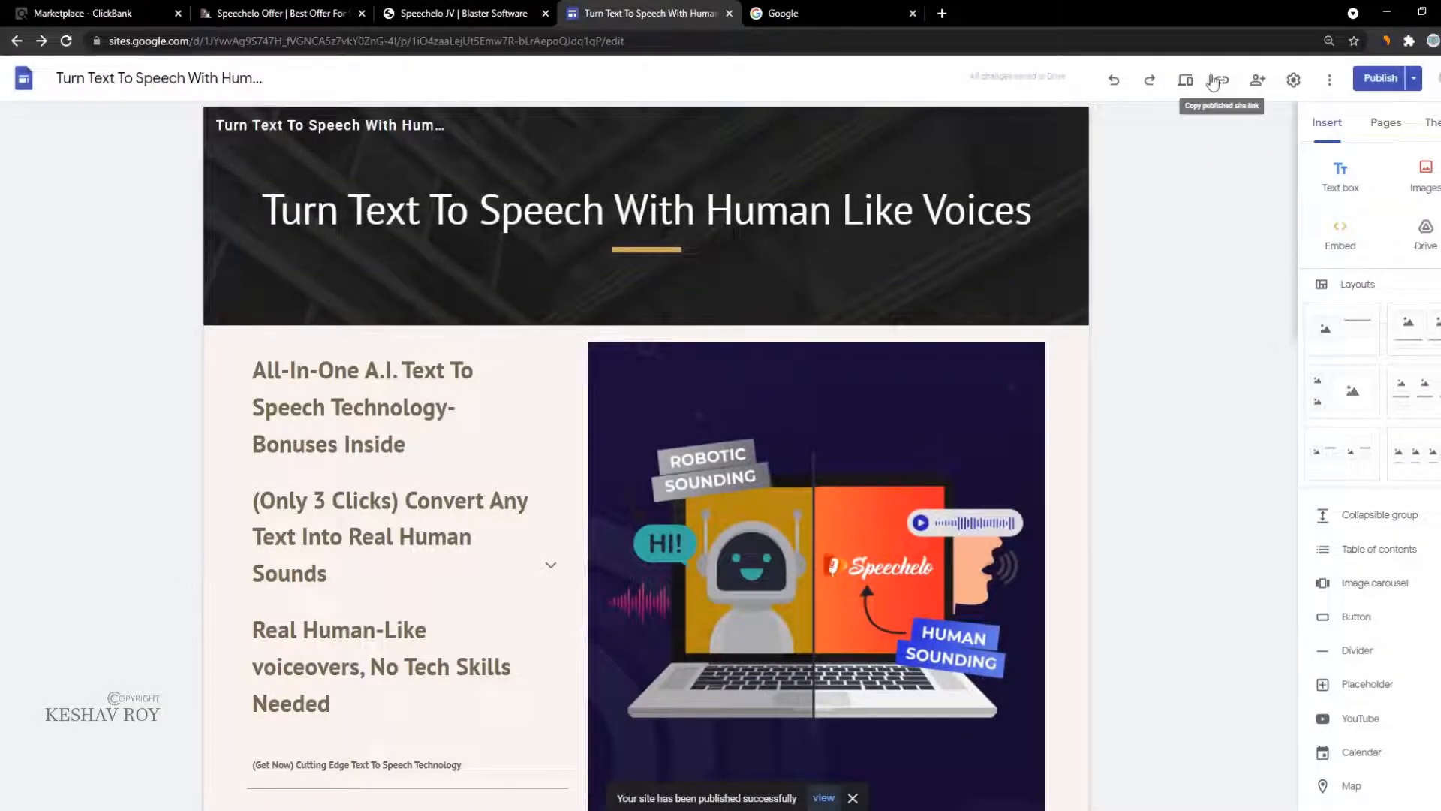
Step: Copy the published site's link and open a fresh browser tab for it
click(1219, 86)
click(875, 448)
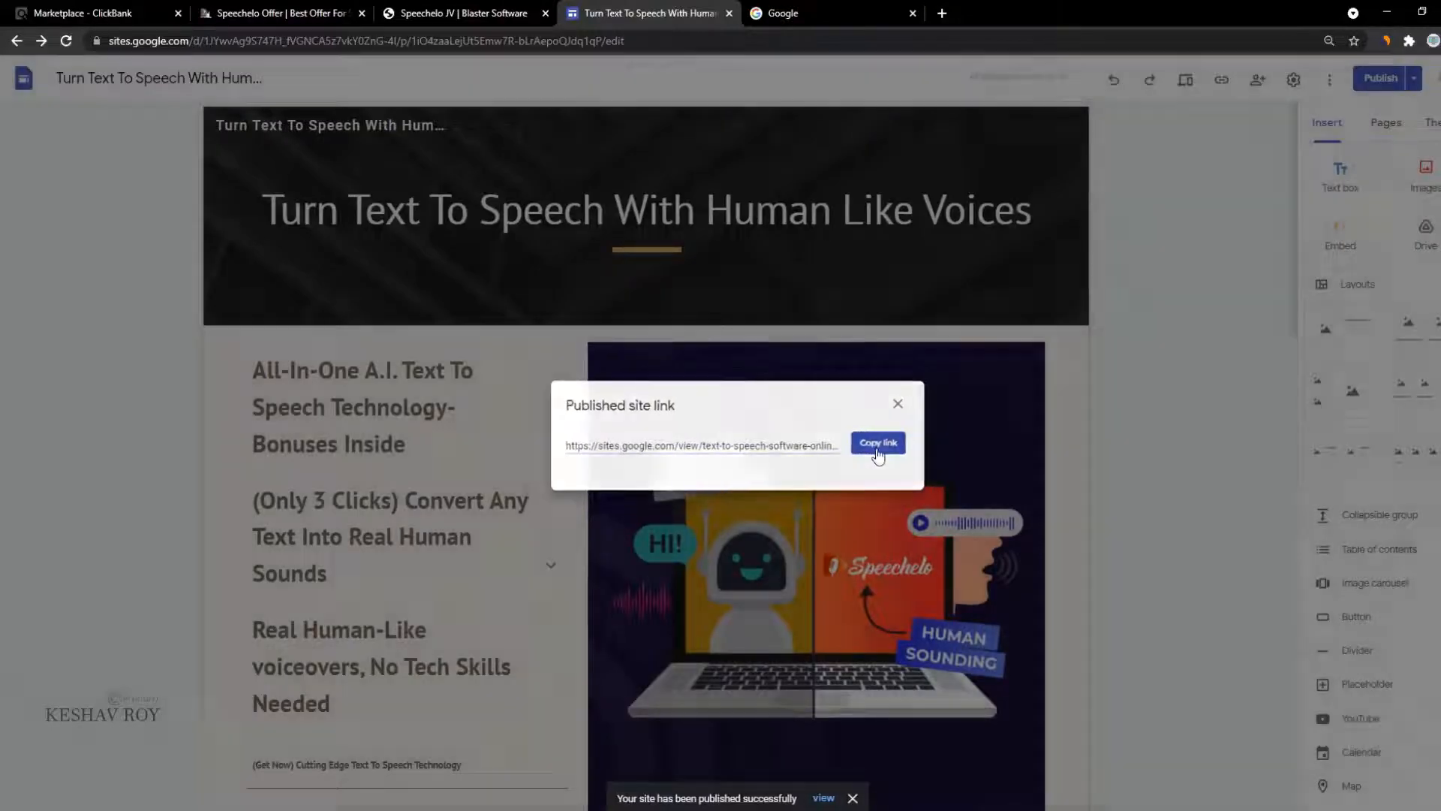
click(833, 13)
click(942, 13)
Step: Load the published site address and reload it after the initial 404 error
key(ctrl+v)
key(Return)
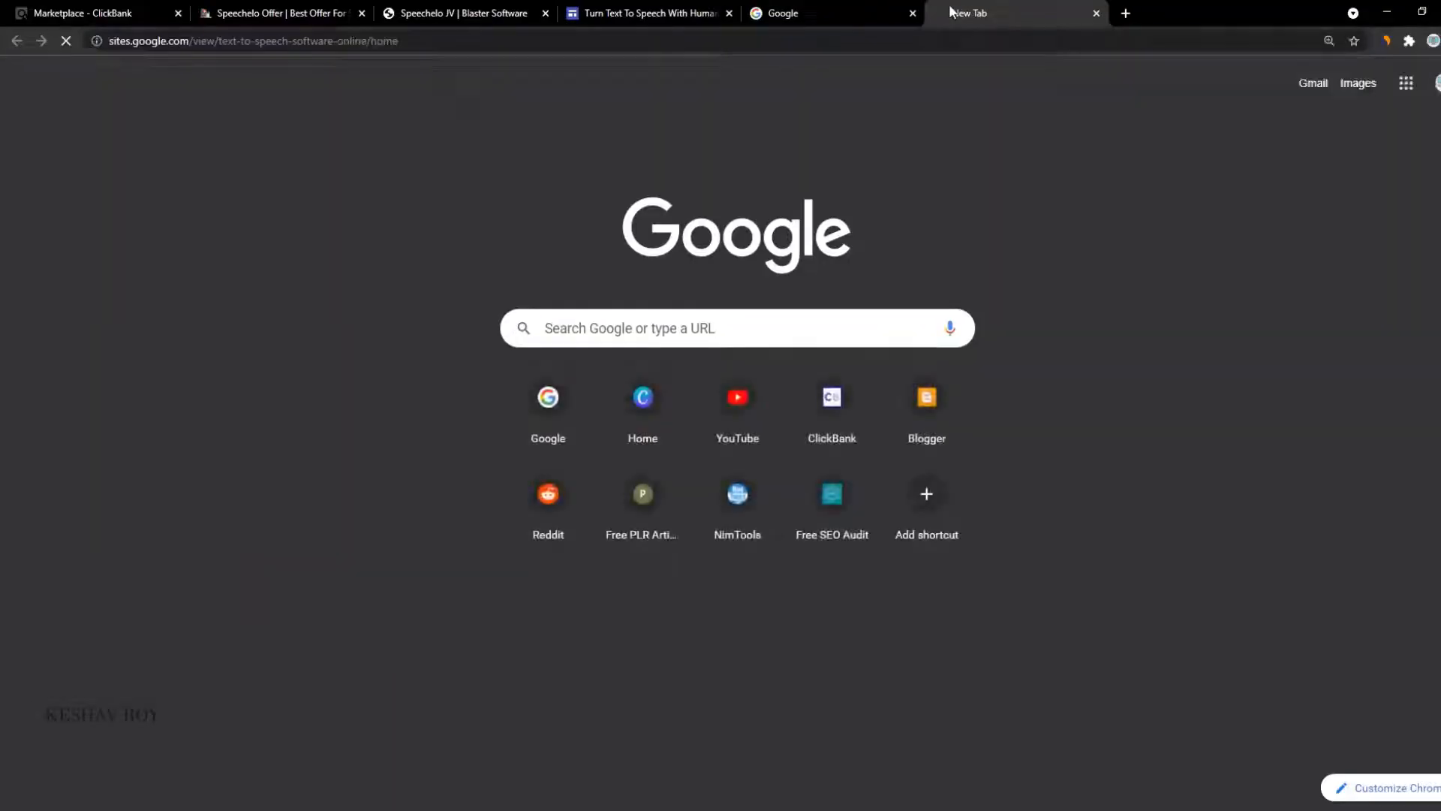
click(761, 8)
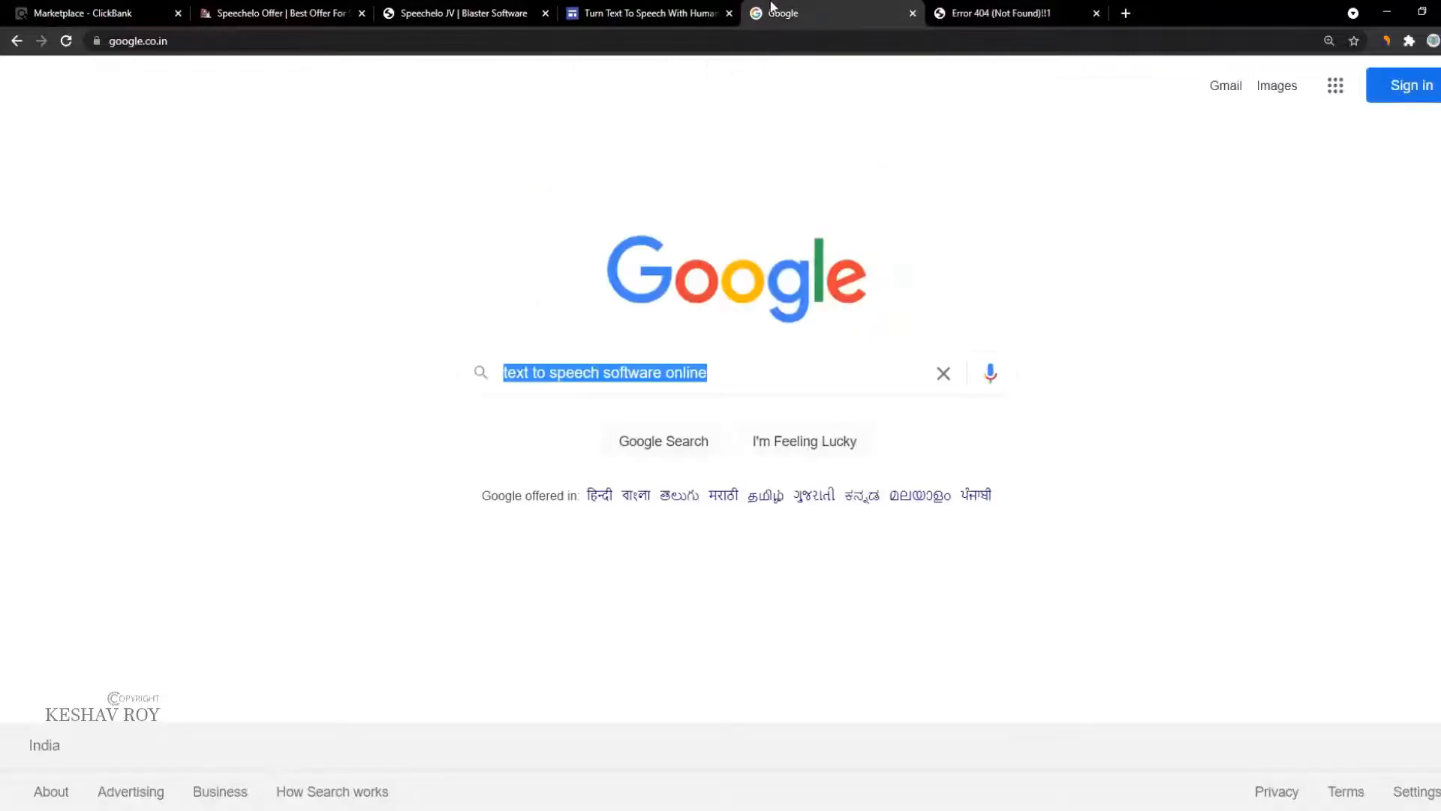
click(644, 13)
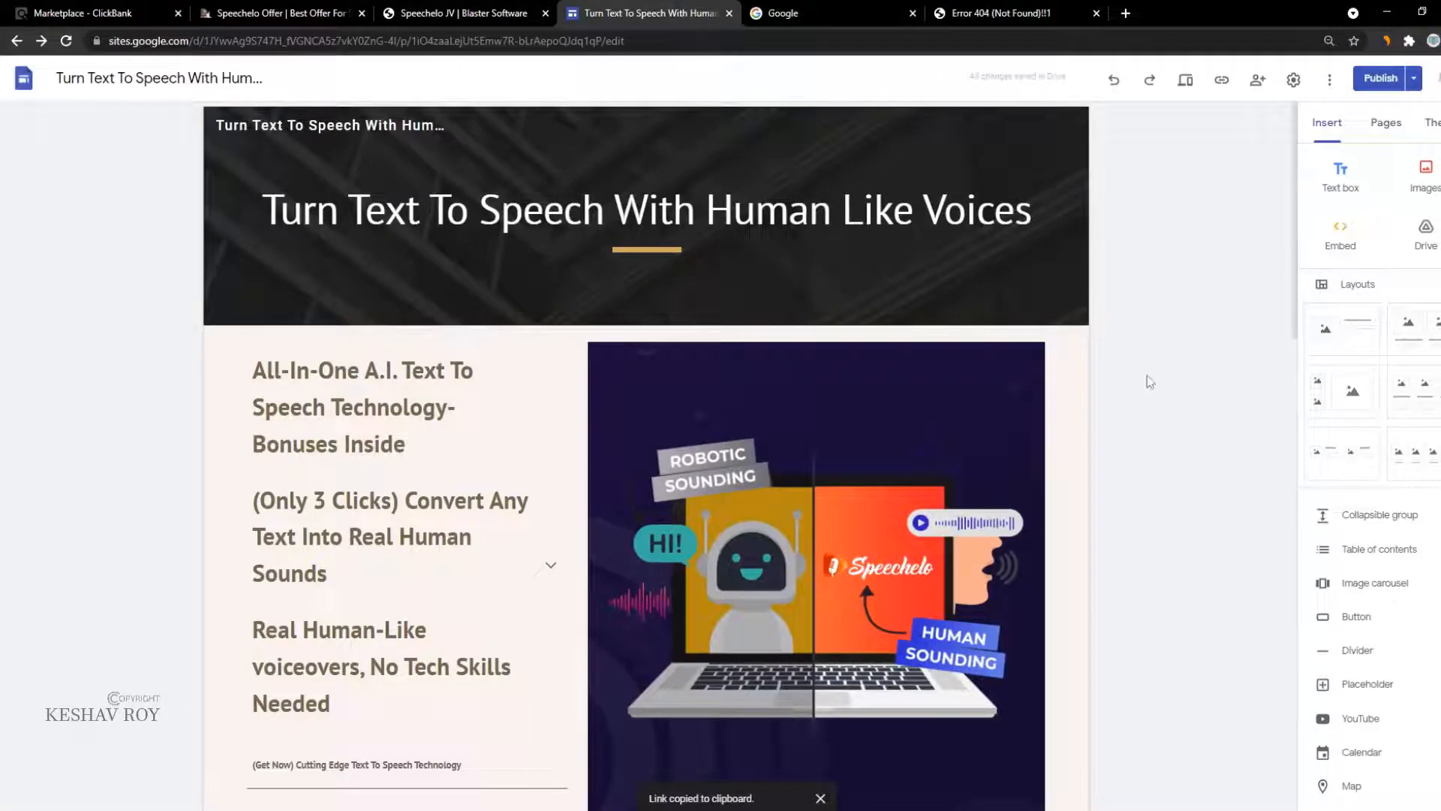
click(947, 7)
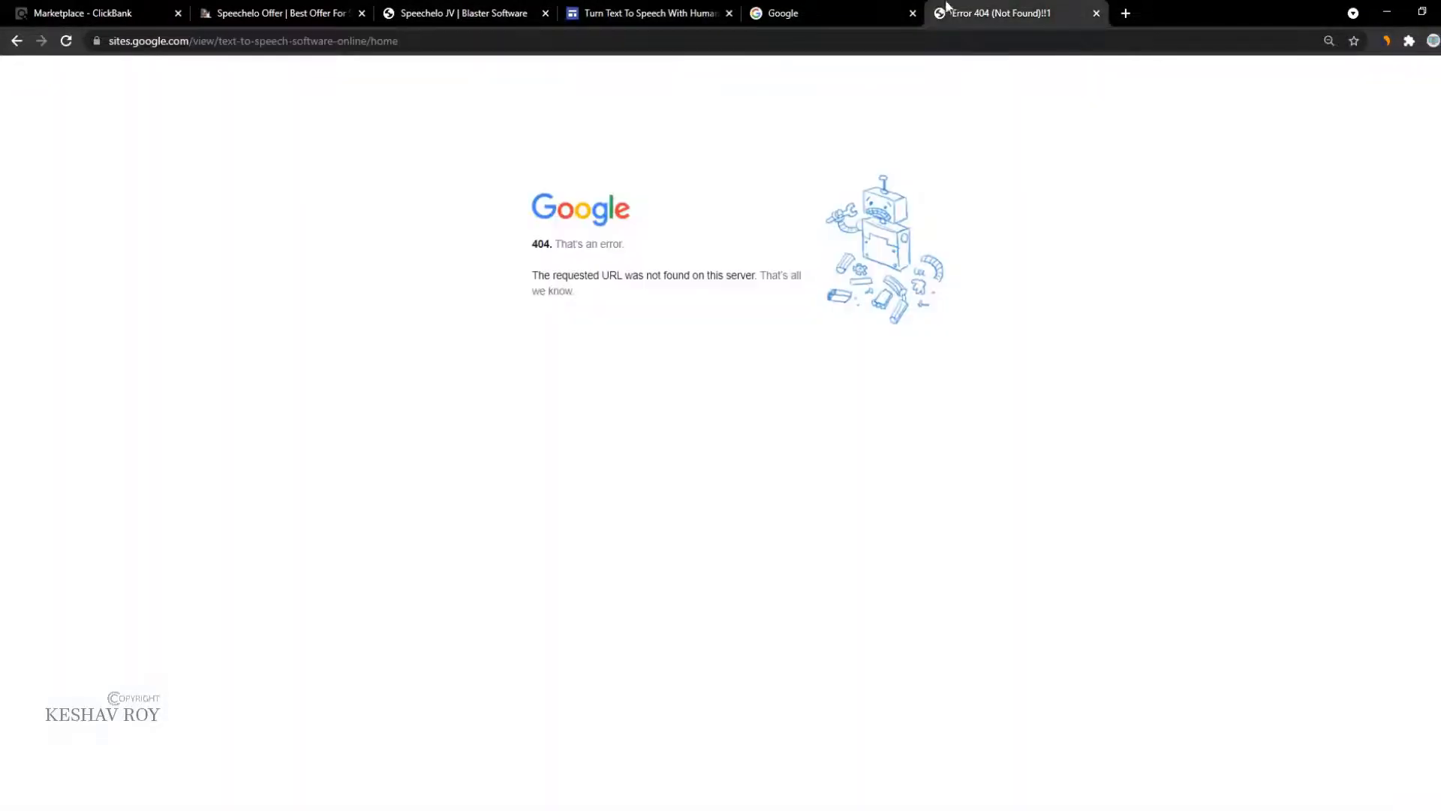
click(66, 40)
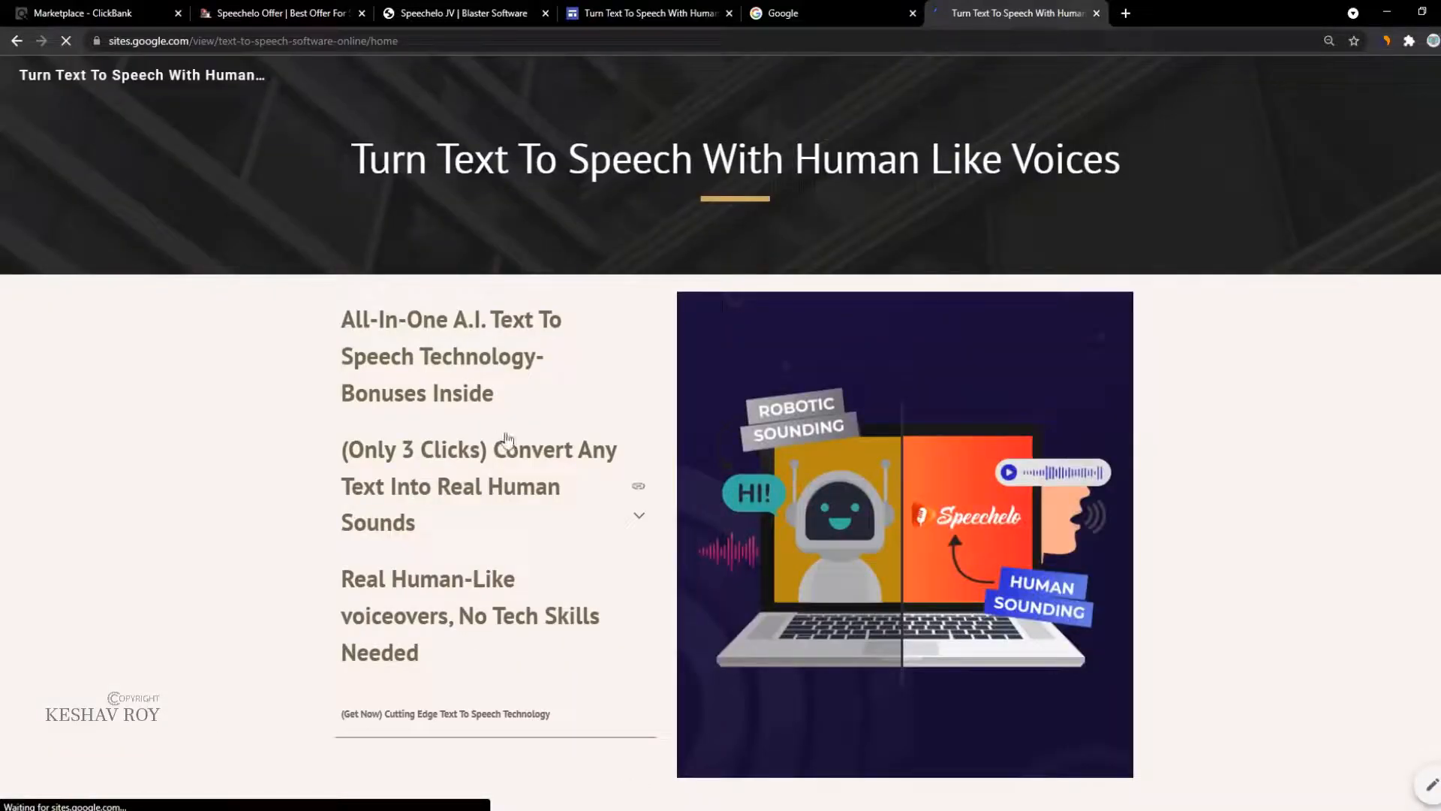
Step: Test the affiliate links in the P.S. section and on the Speechelo product box
scroll(68, 471, down, 9)
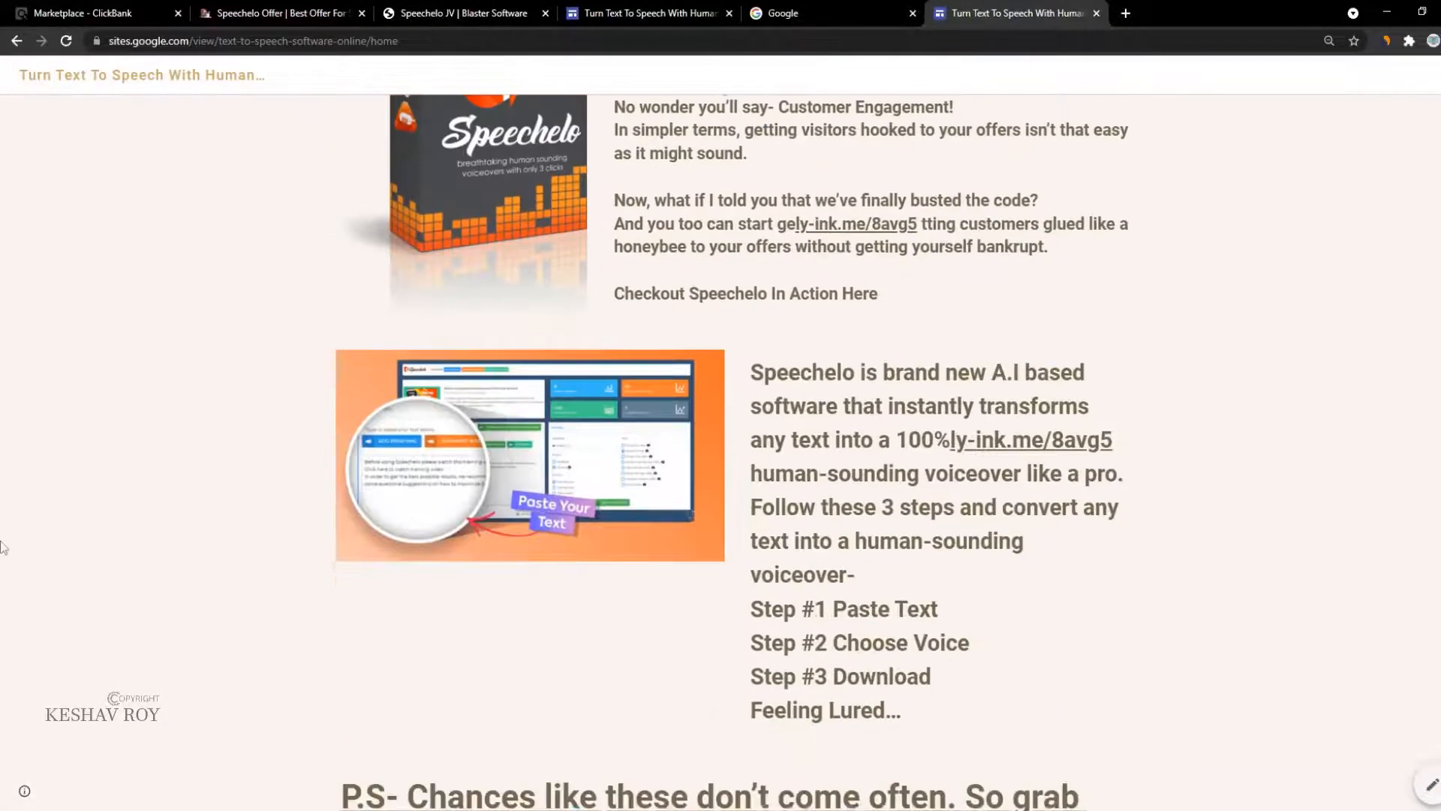
scroll(447, 408, down, 4)
click(681, 504)
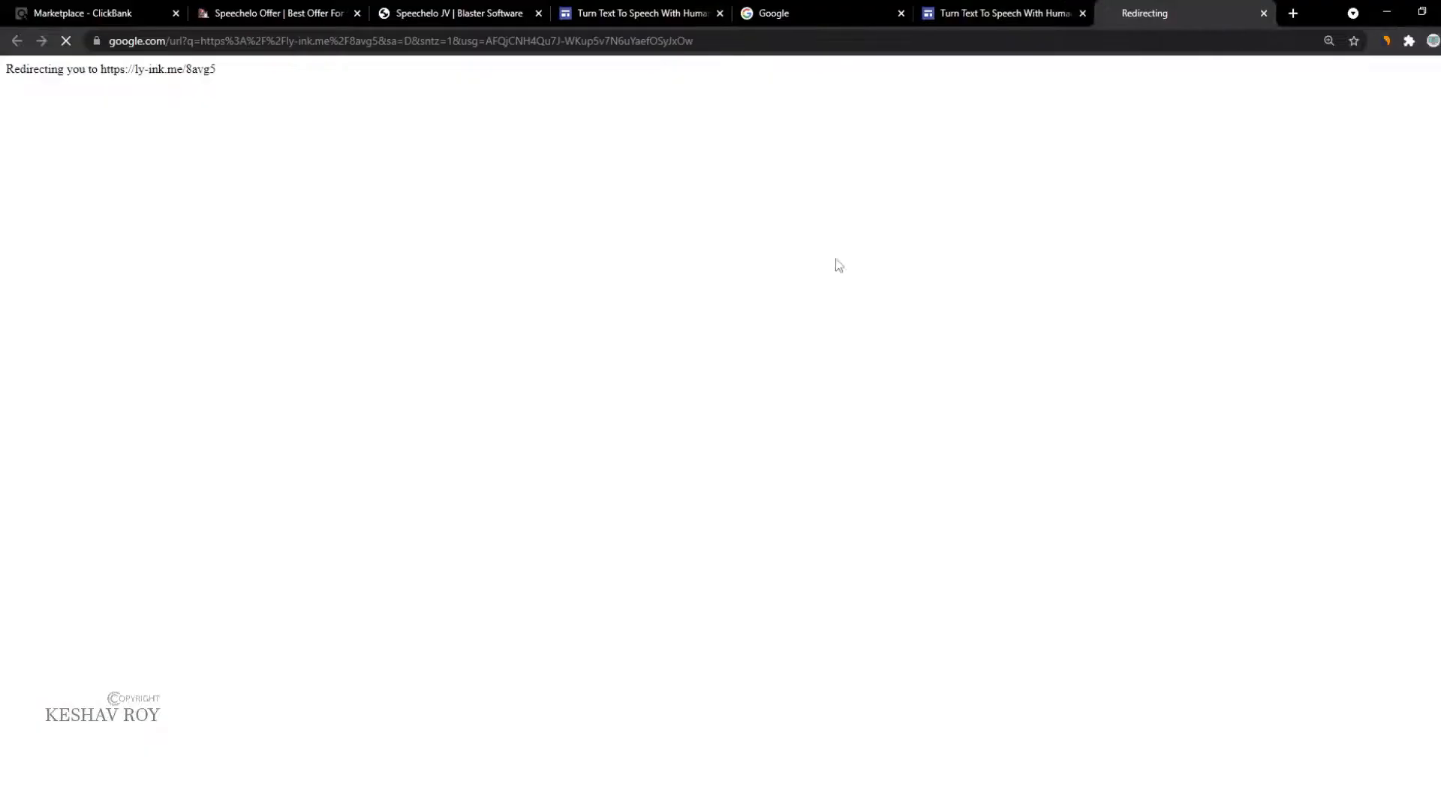
key(ctrl+shift+Tab)
scroll(838, 277, up, 7)
click(477, 349)
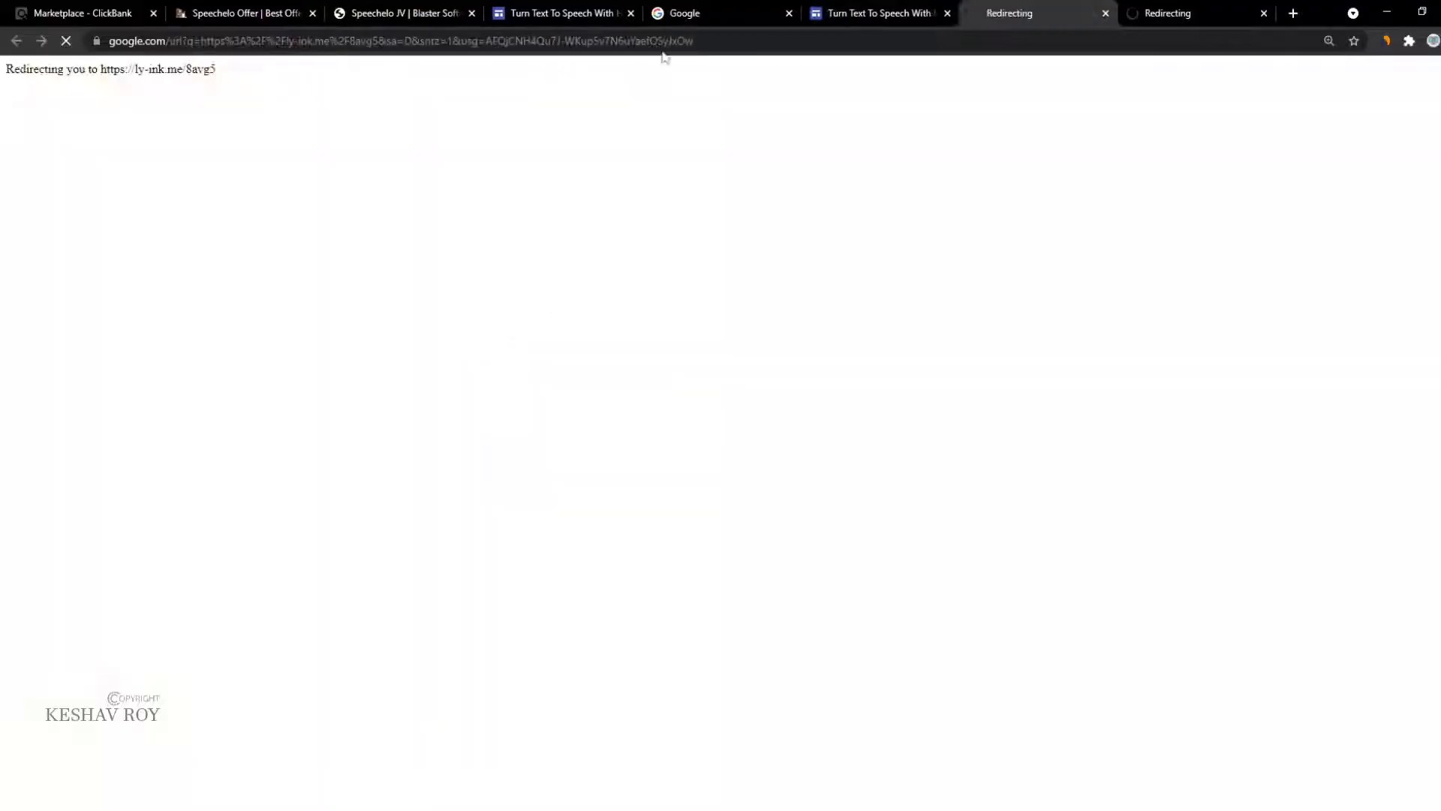
click(675, 13)
click(878, 13)
Step: Test the affiliate links on the laptop image and under the page heading
scroll(882, 512, up, 6)
click(881, 513)
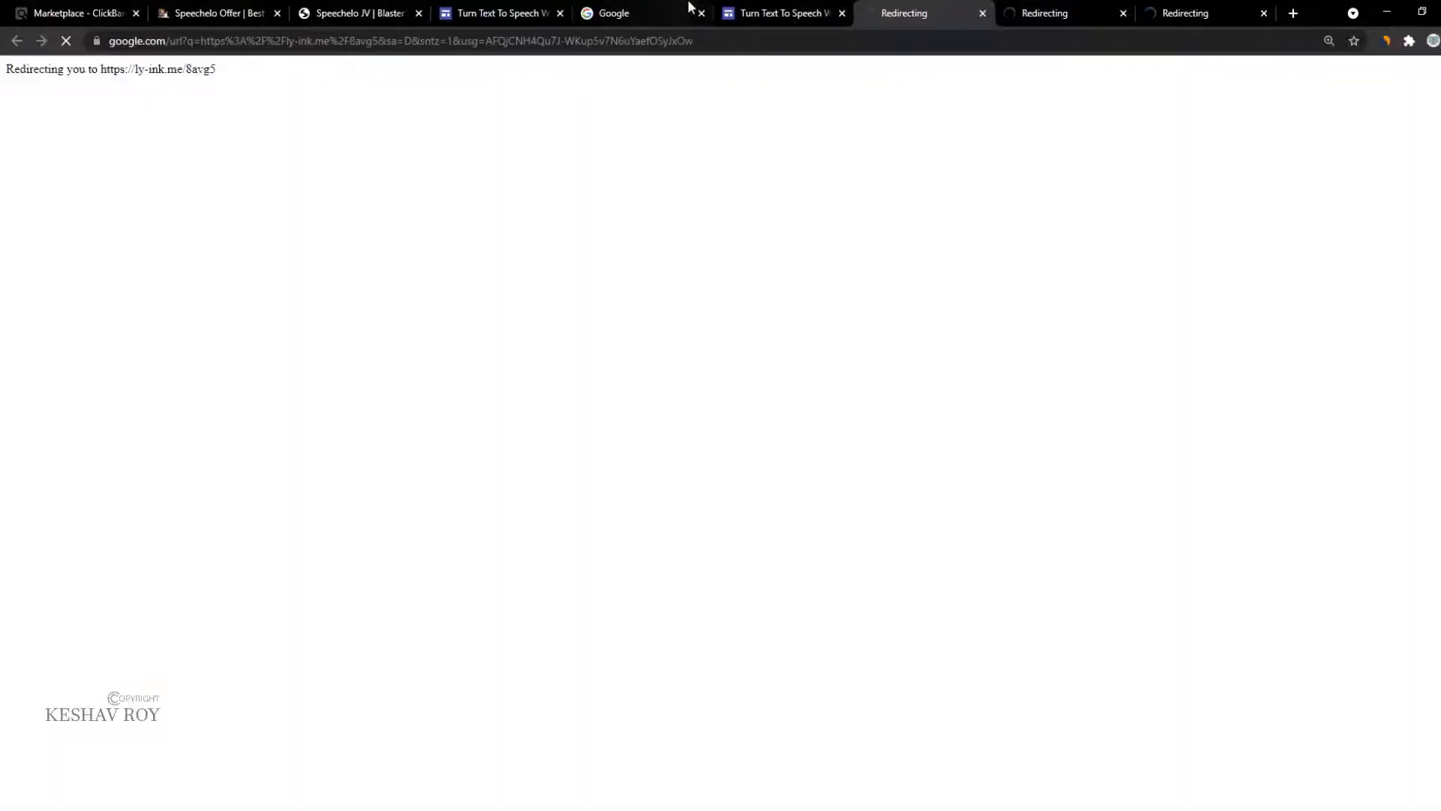
click(764, 9)
scroll(552, 394, up, 2)
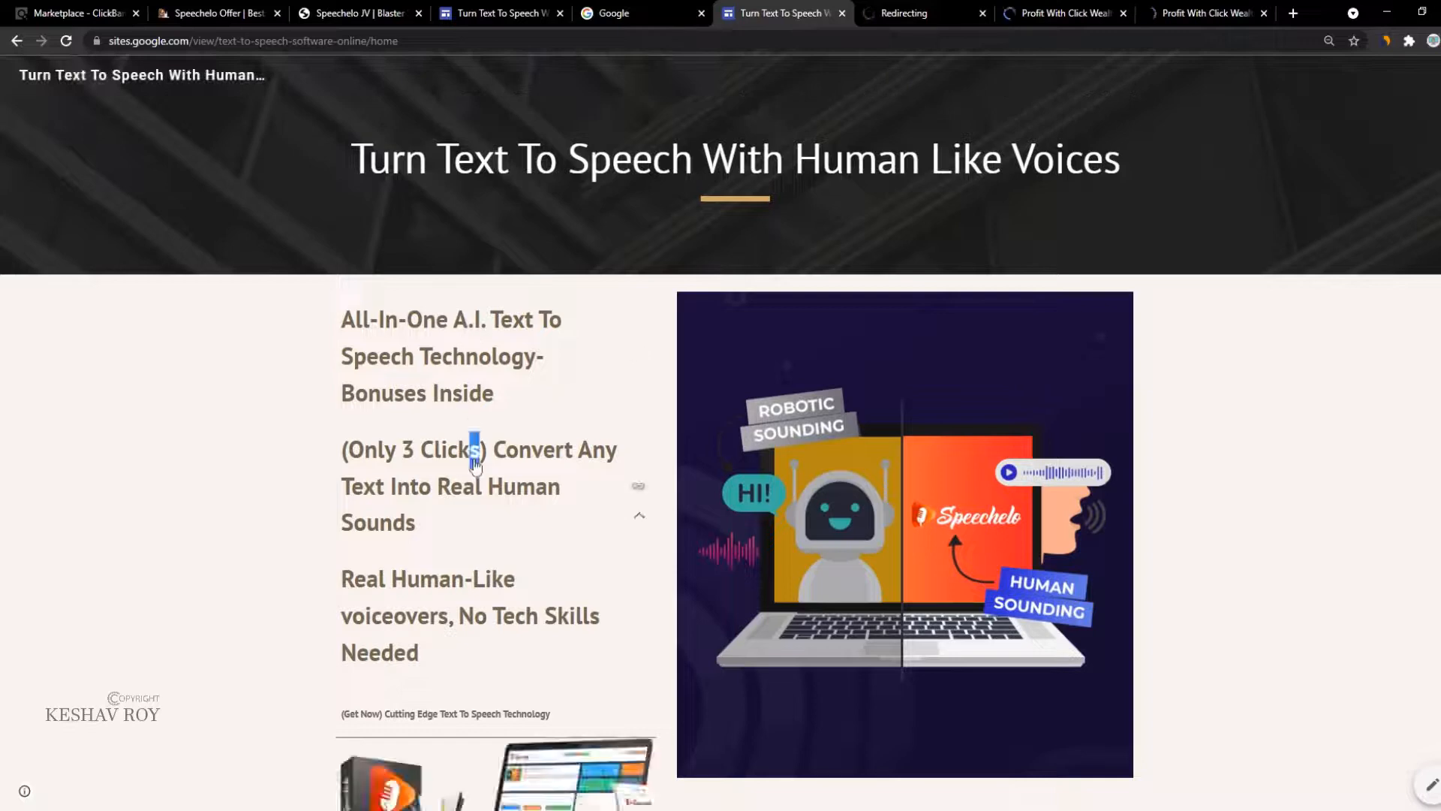
click(595, 156)
Step: Review the opened Click Wealth sales pages, then return to the published site
click(1126, 11)
click(1212, 10)
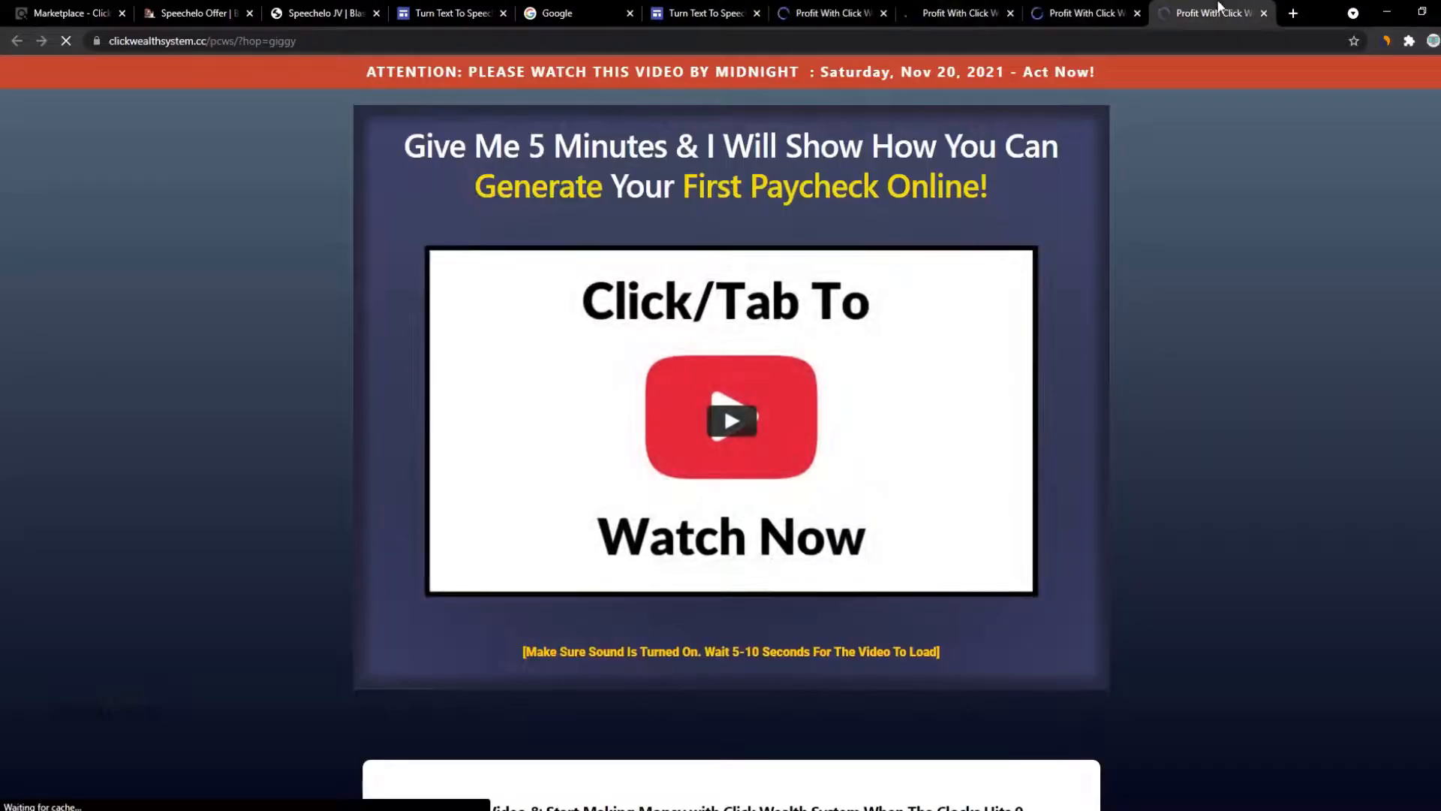
click(864, 9)
scroll(826, 110, down, 20)
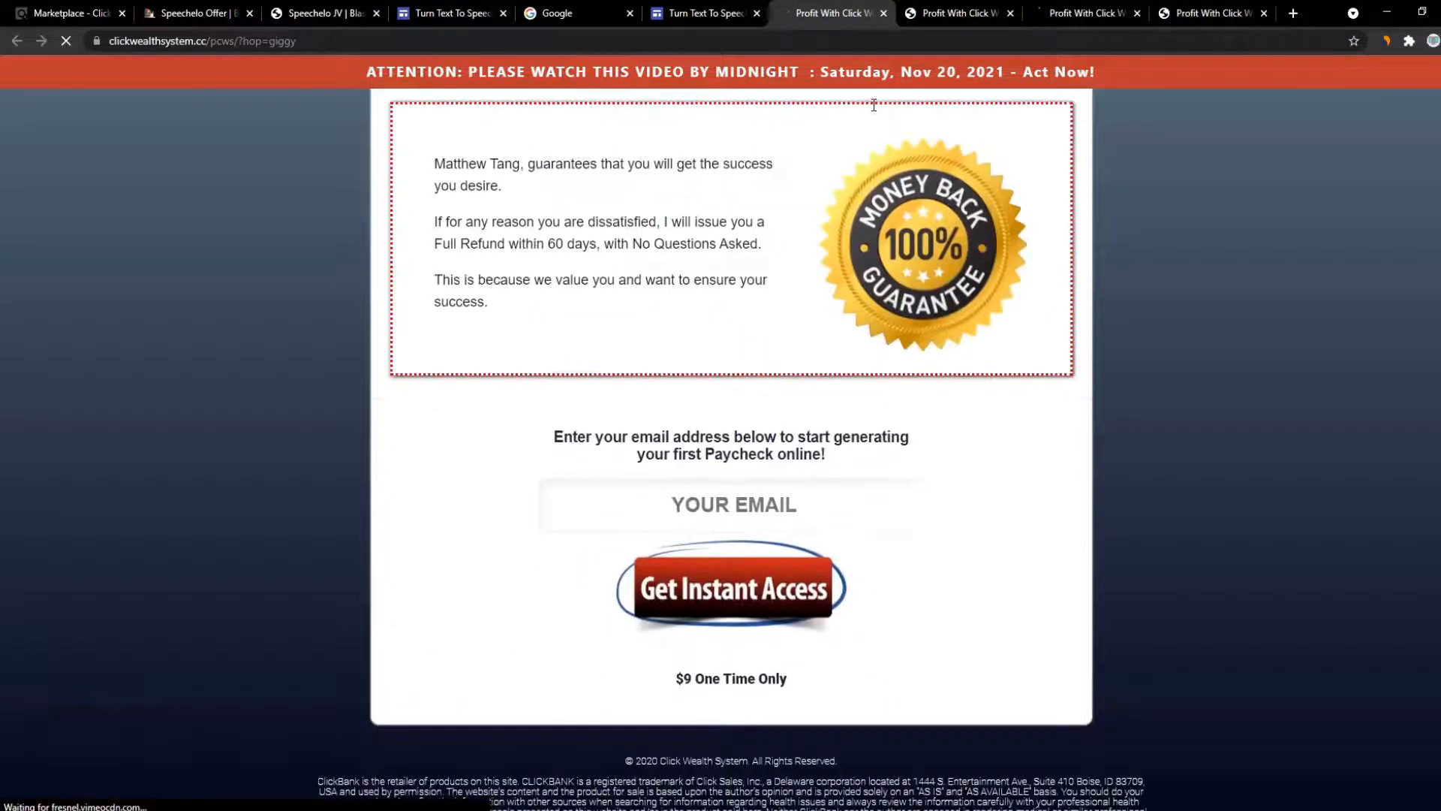
scroll(1281, 285, up, 10)
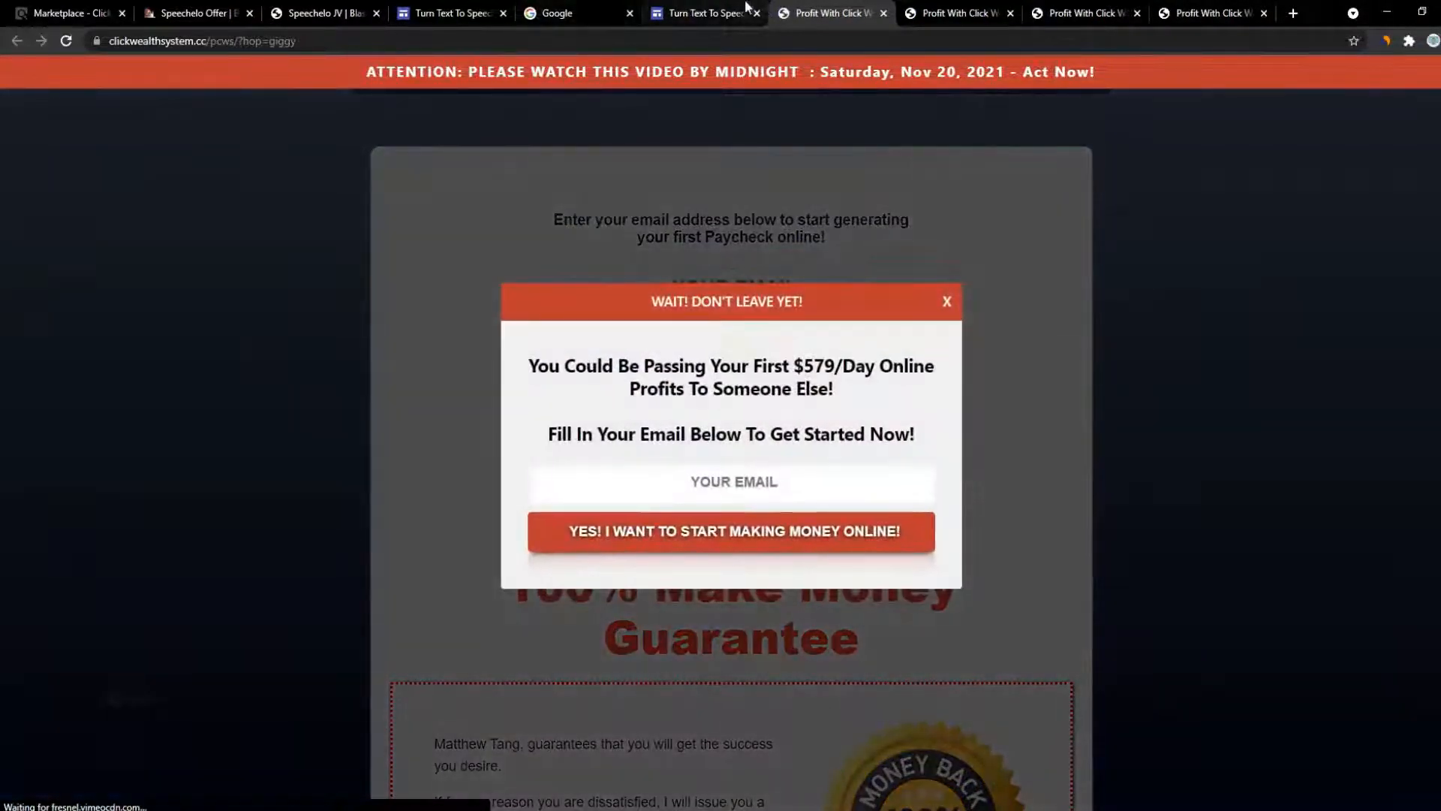
click(701, 7)
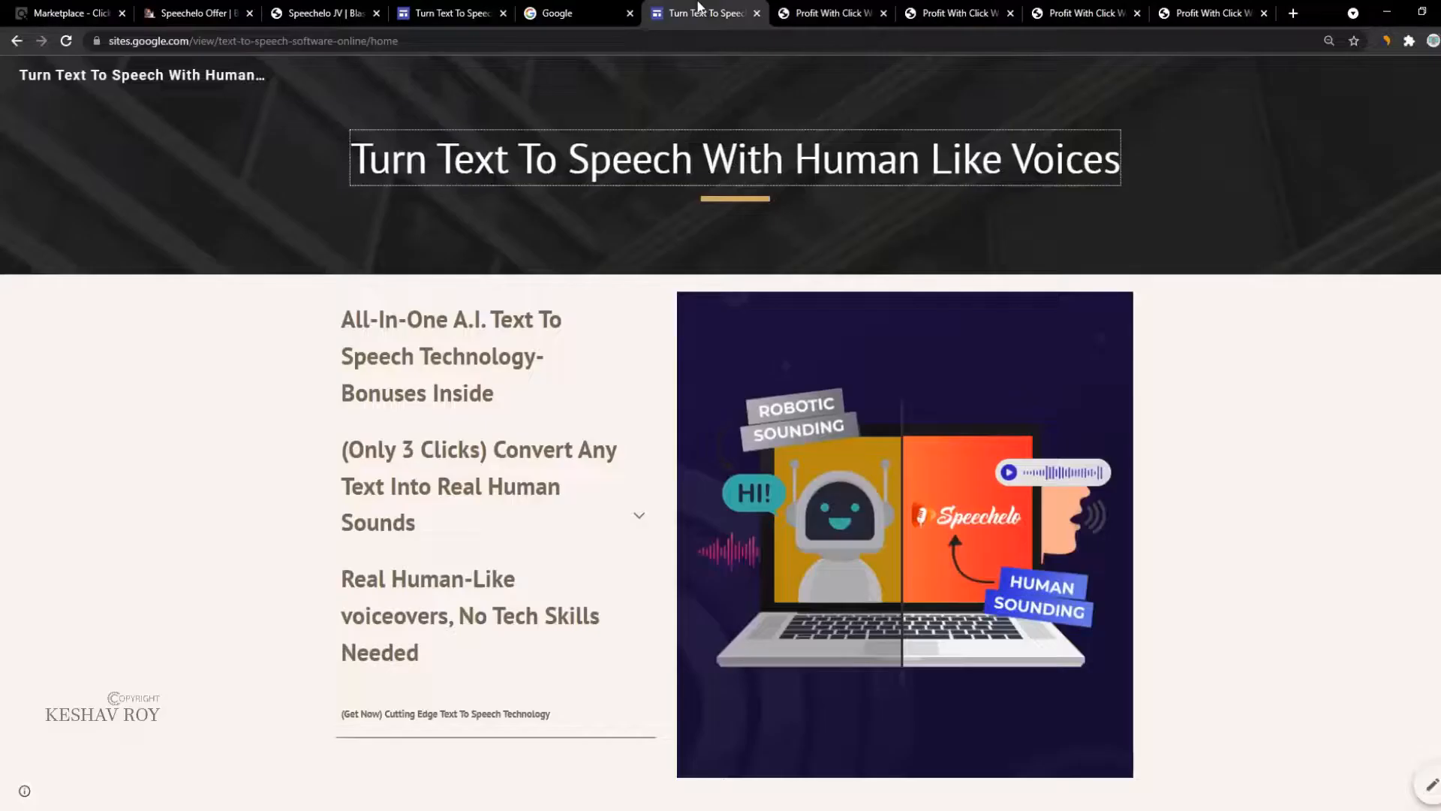
Step: Replace the Google tab's address with youtube to load YouTube
click(570, 7)
click(698, 8)
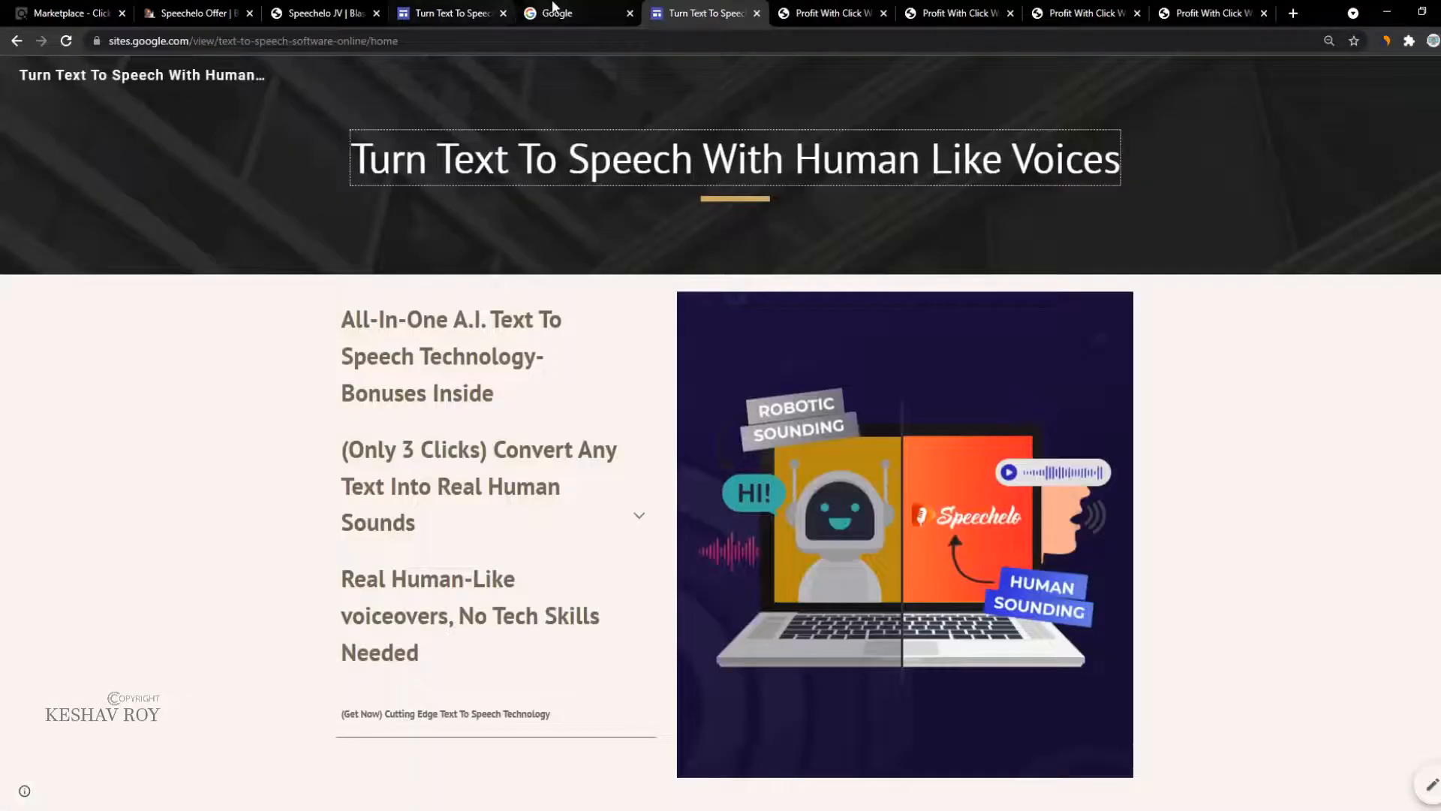
click(555, 10)
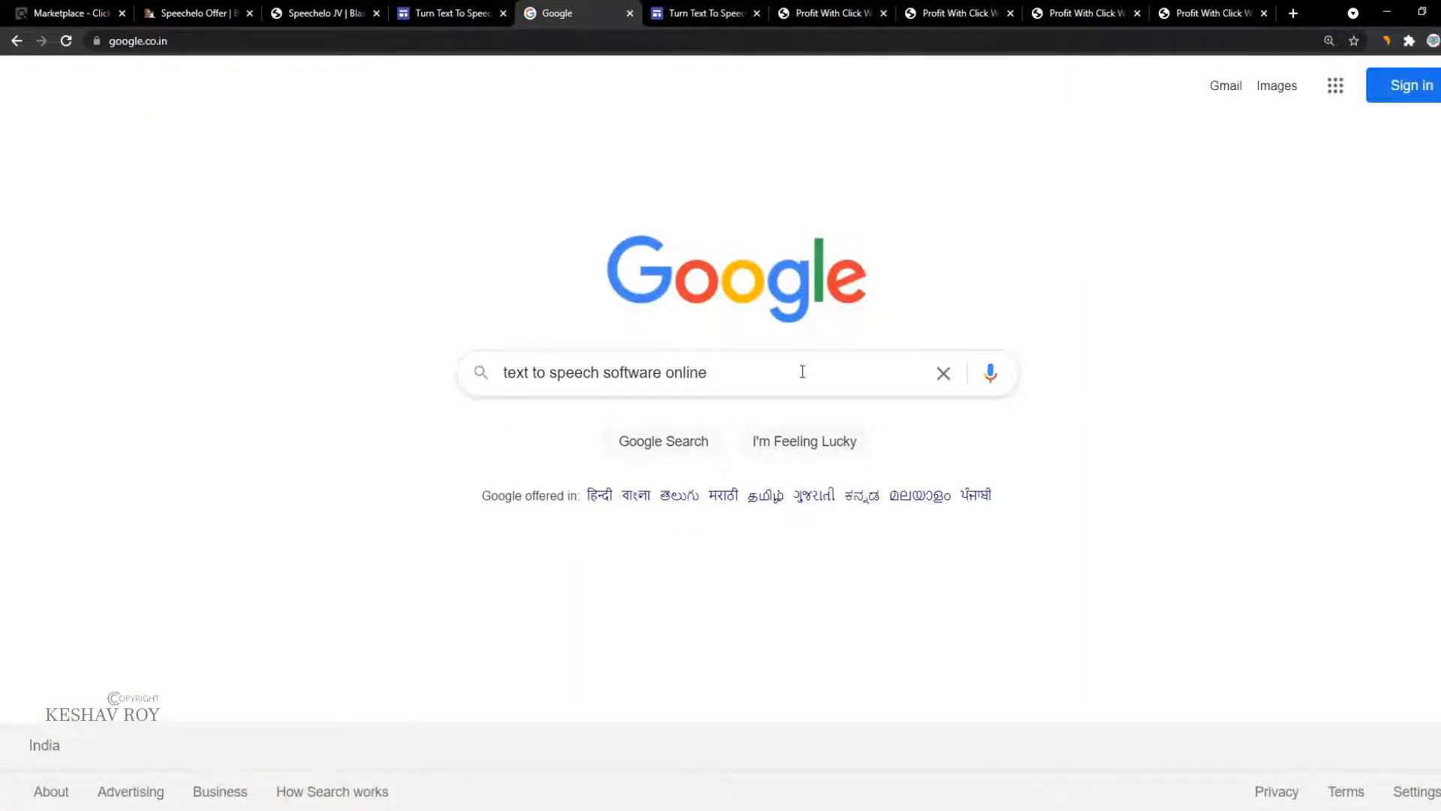
click(520, 42)
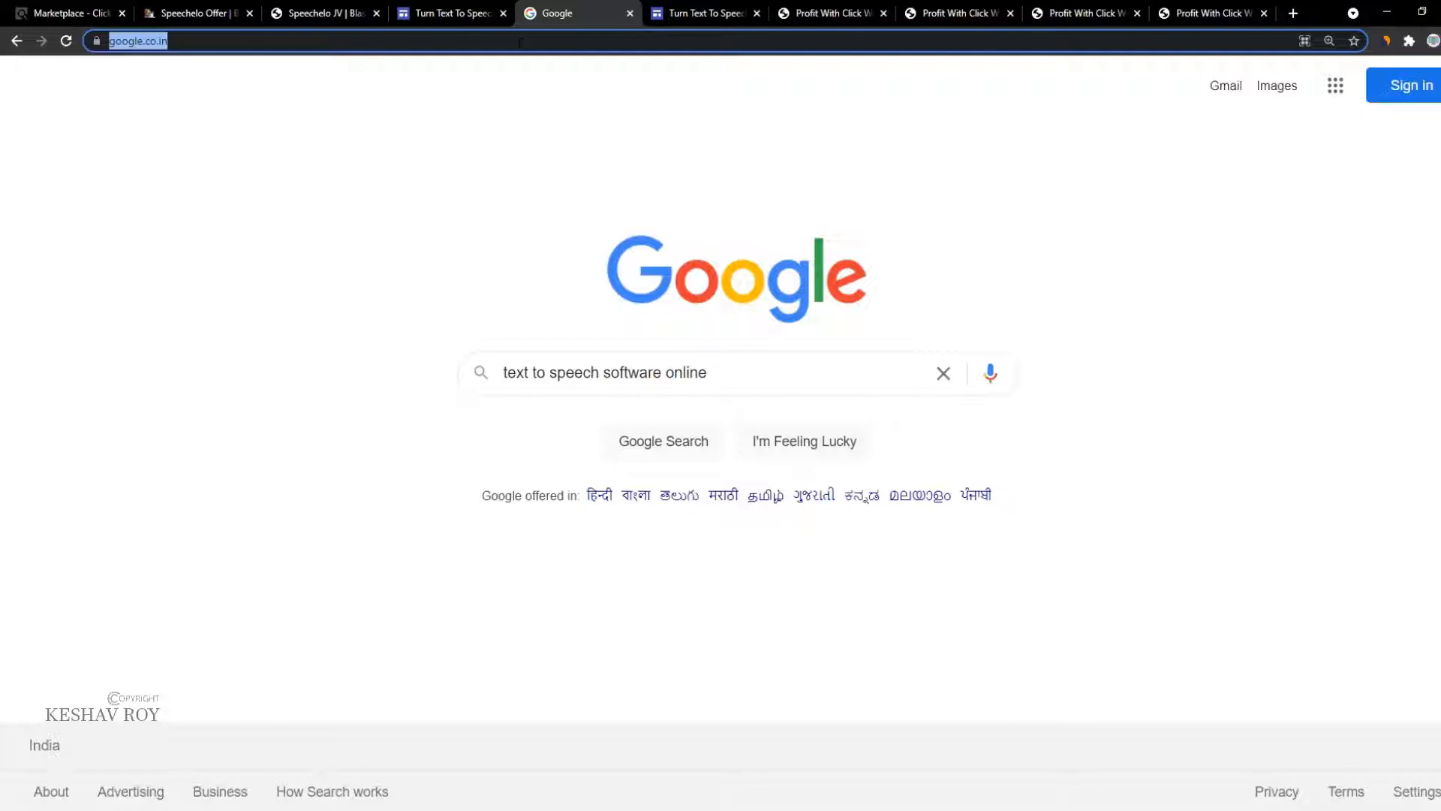
text(youtube.com)
key(Return)
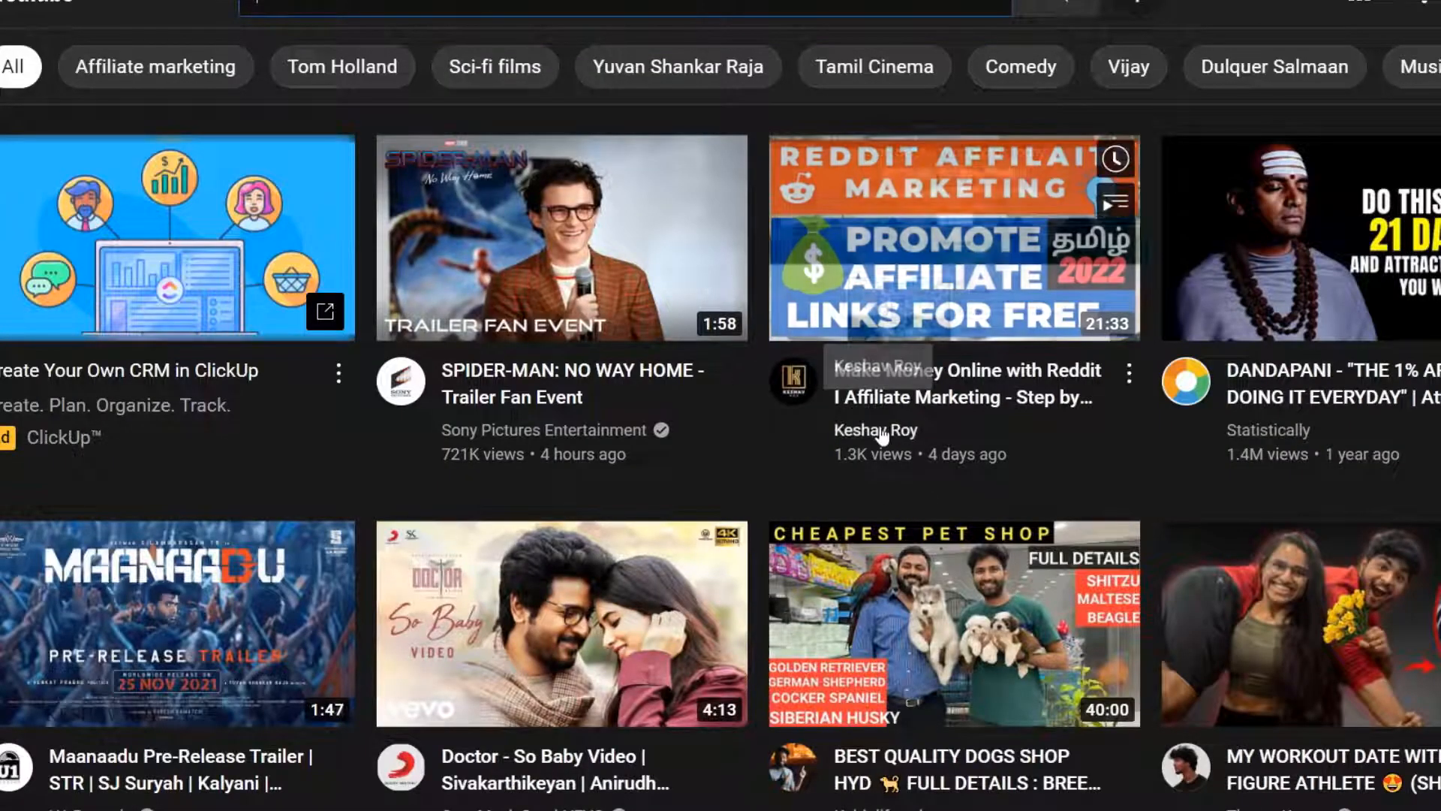
Step: Open the presenter's channel and browse its Videos tab, including the Tumblr and ClickBank course uploads
click(882, 436)
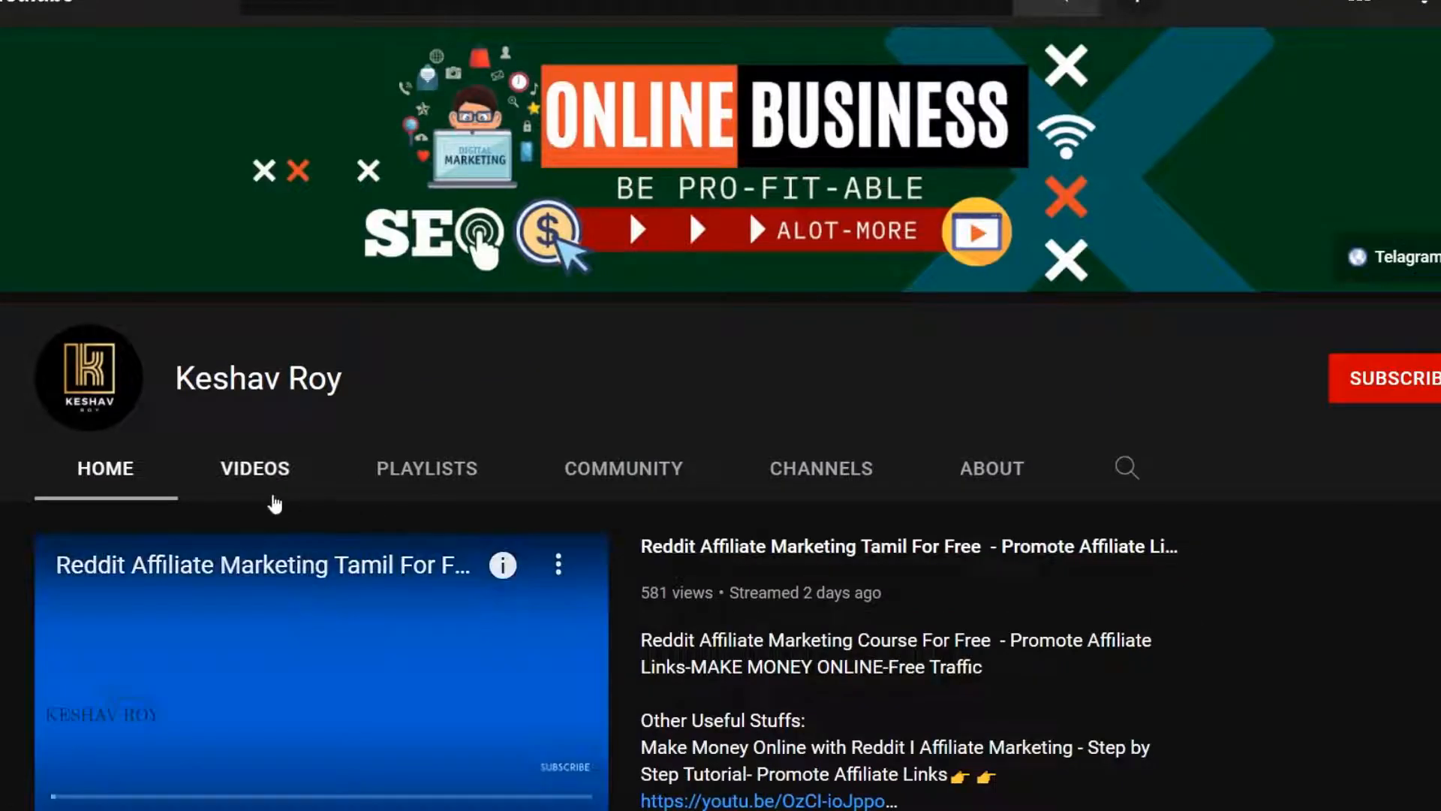
click(267, 492)
scroll(557, 497, down, 3)
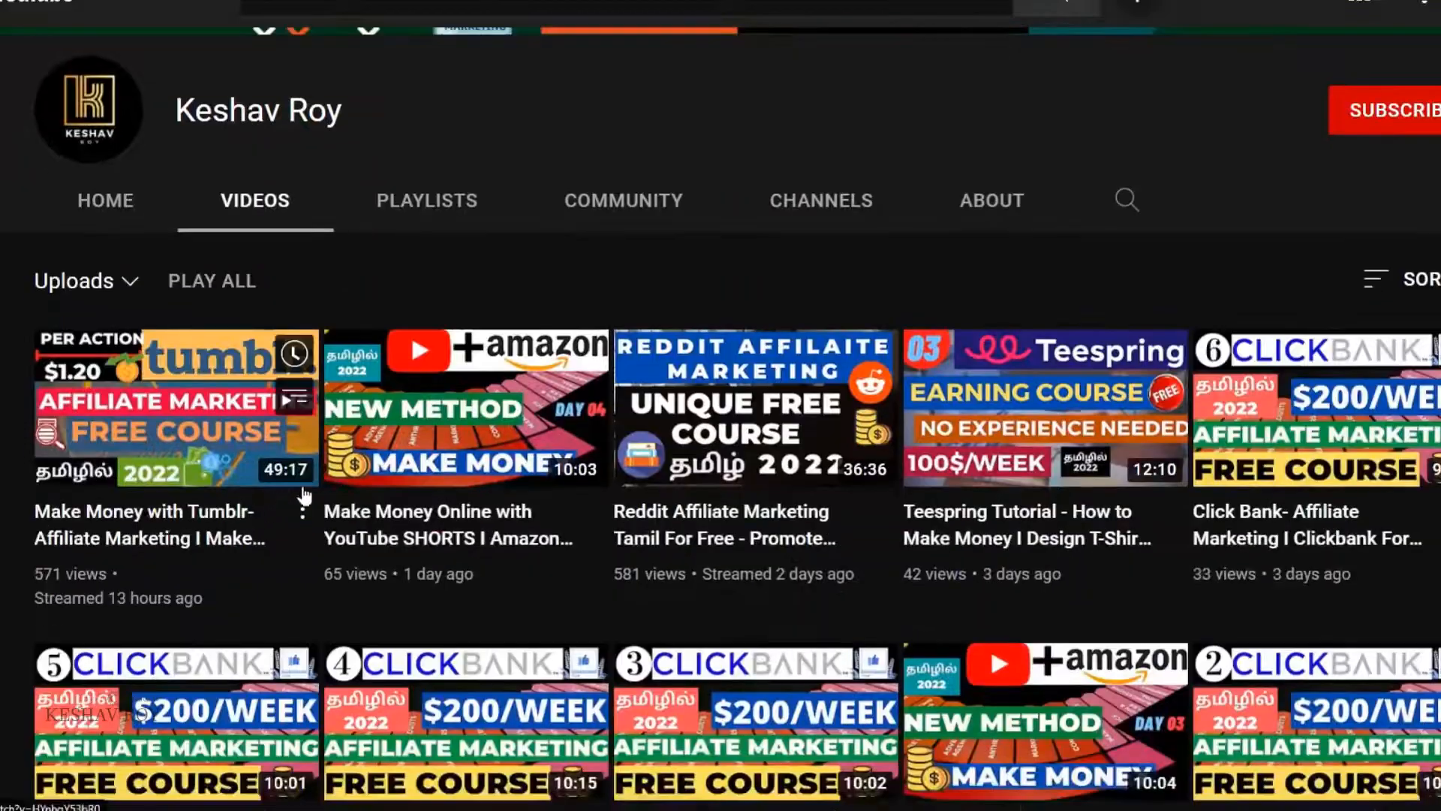
scroll(557, 498, down, 2)
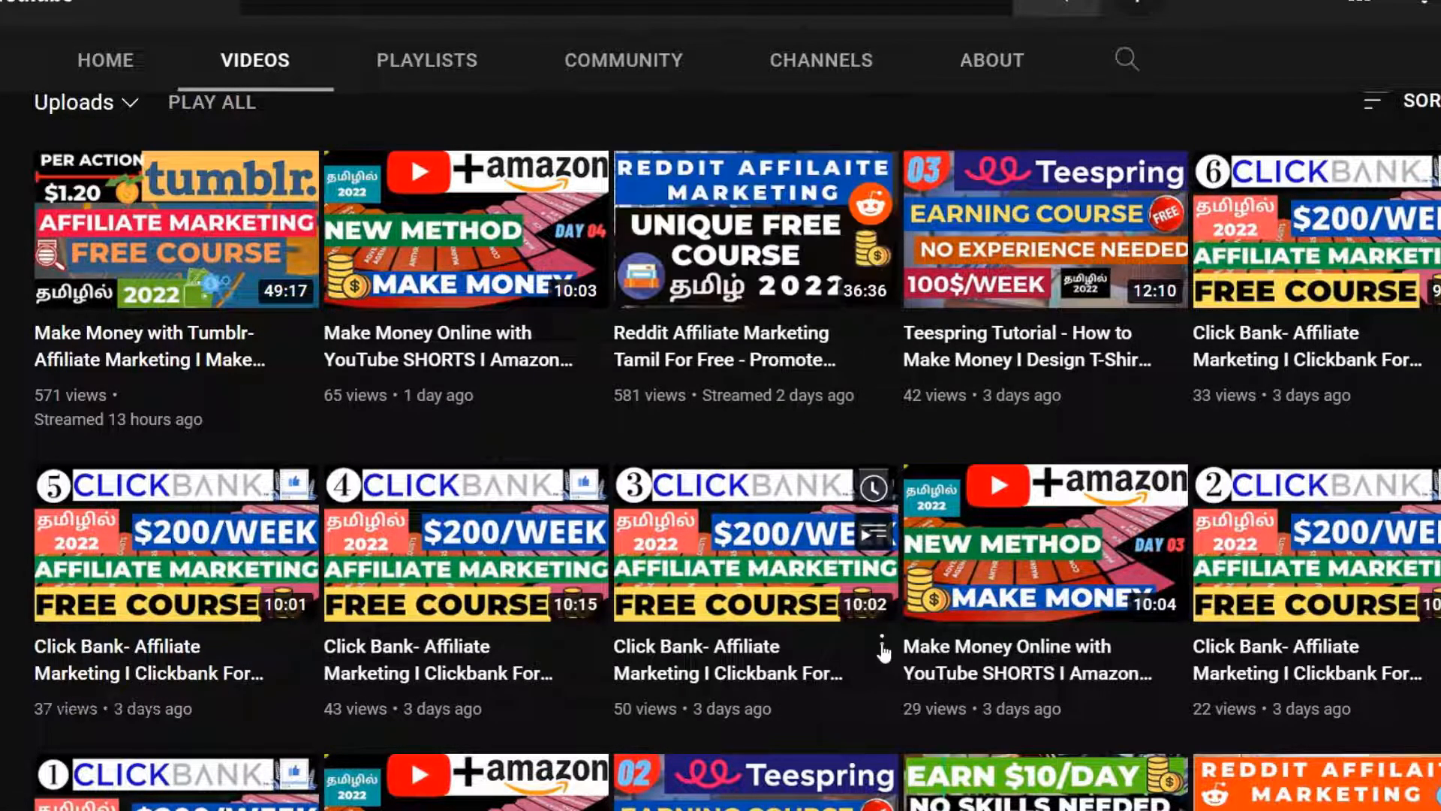
scroll(880, 370, down, 2)
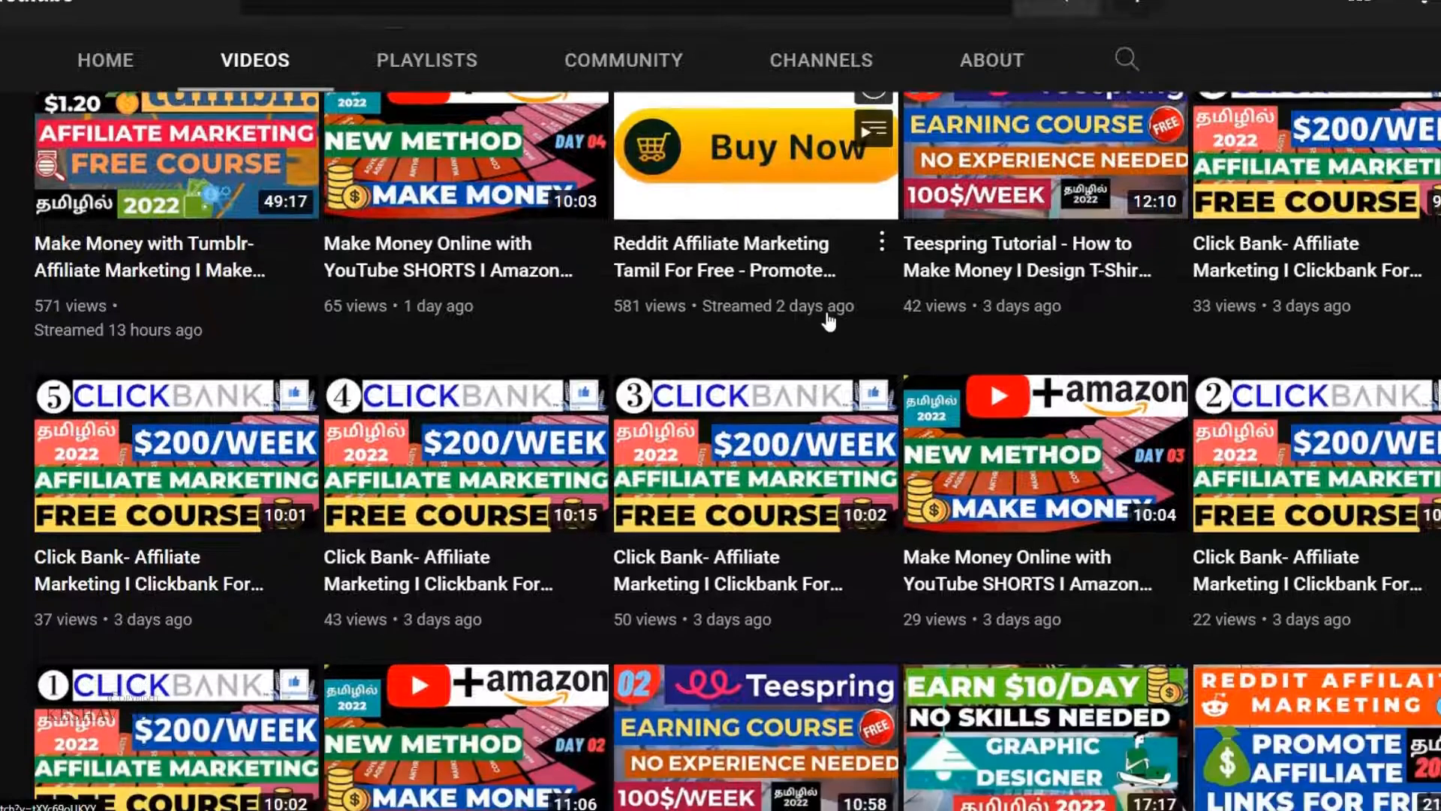
scroll(1237, 596, down, 2)
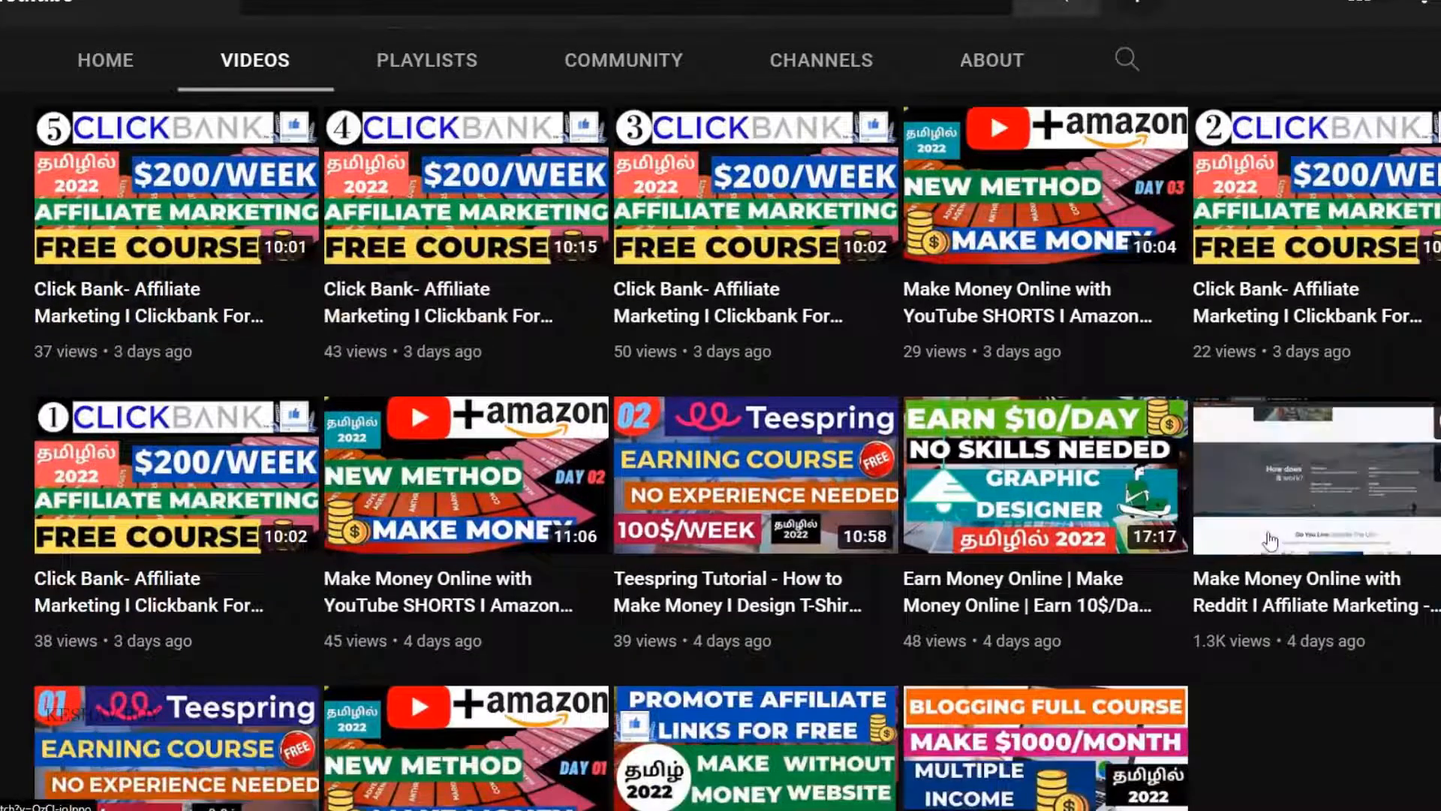
scroll(806, 672, down, 2)
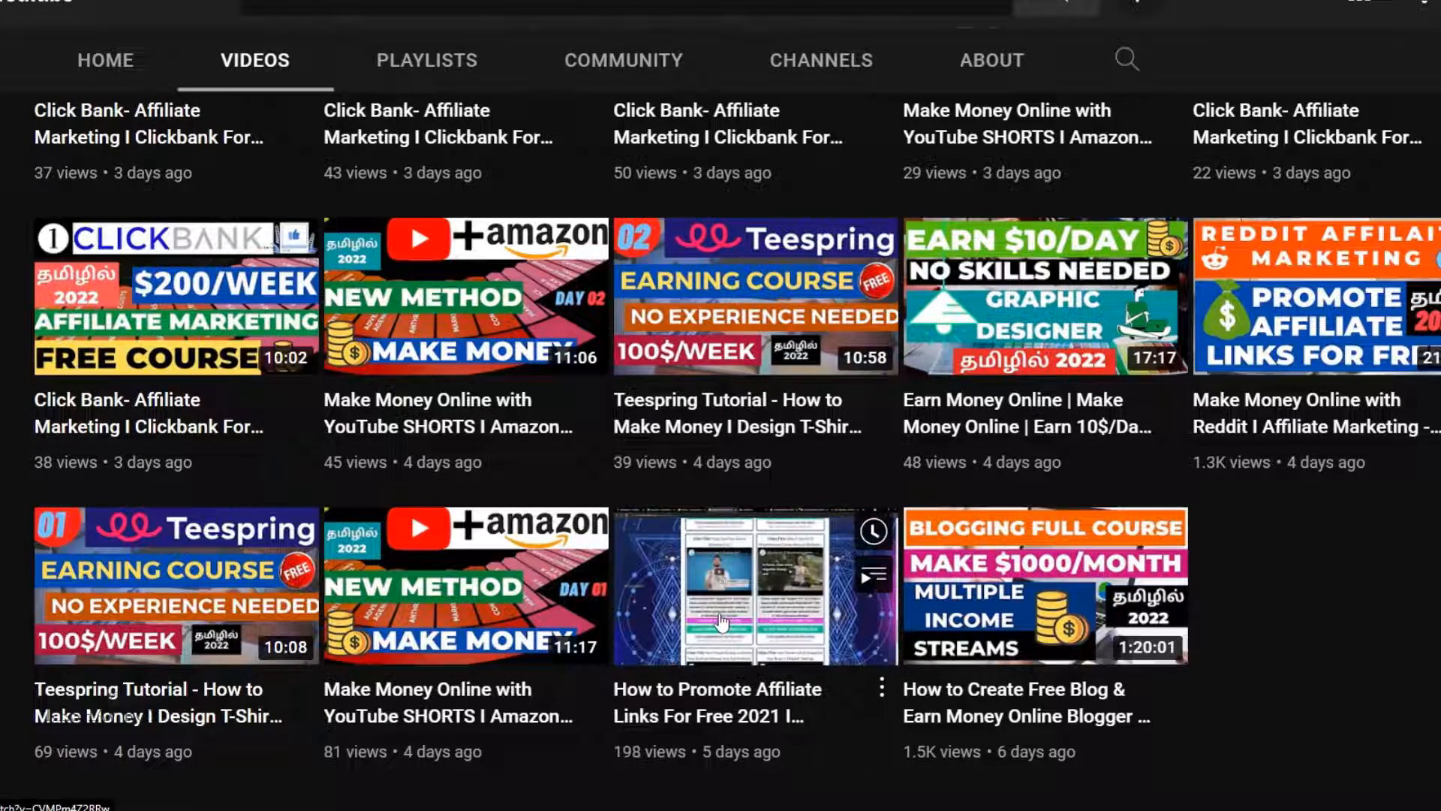
scroll(721, 622, up, 10)
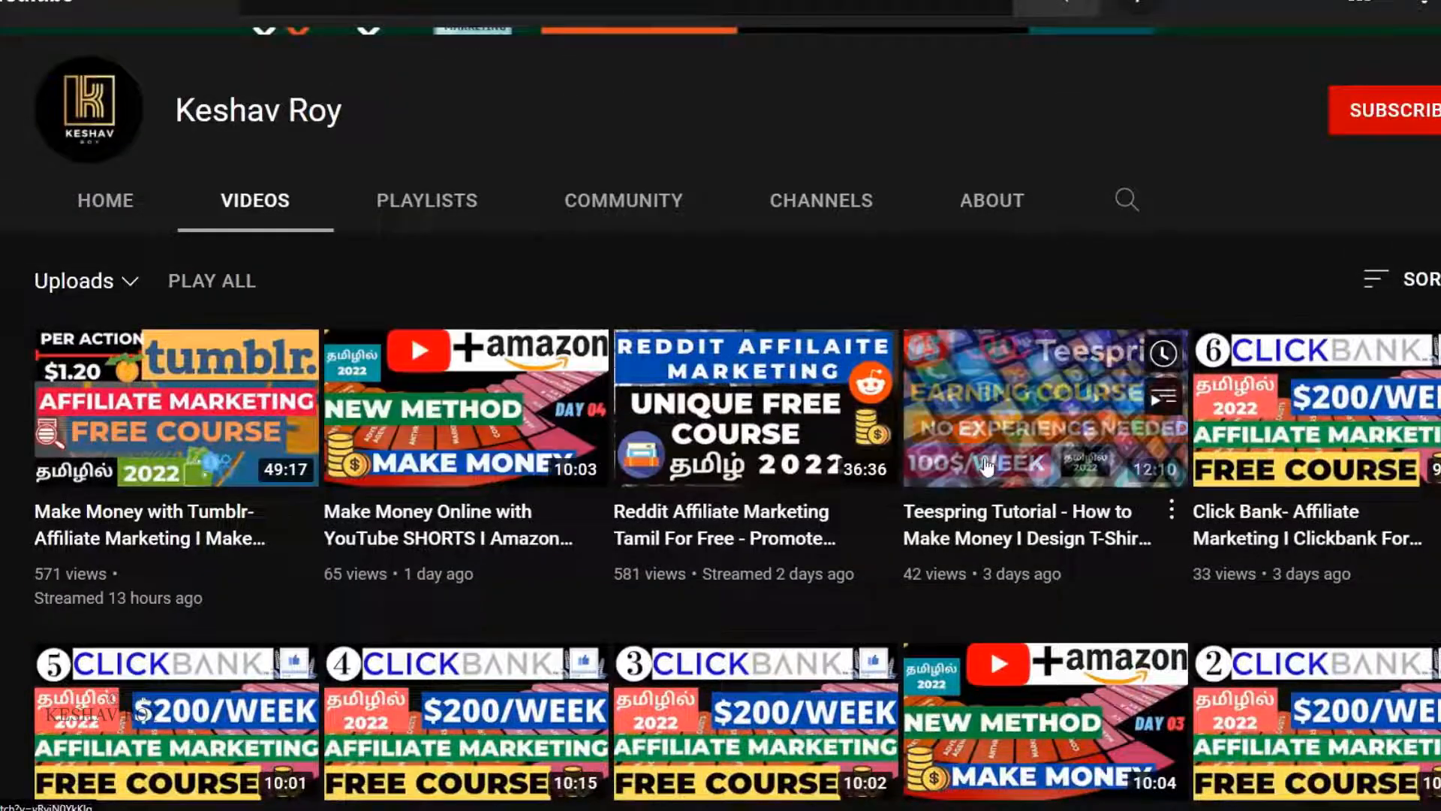
scroll(986, 467, down, 8)
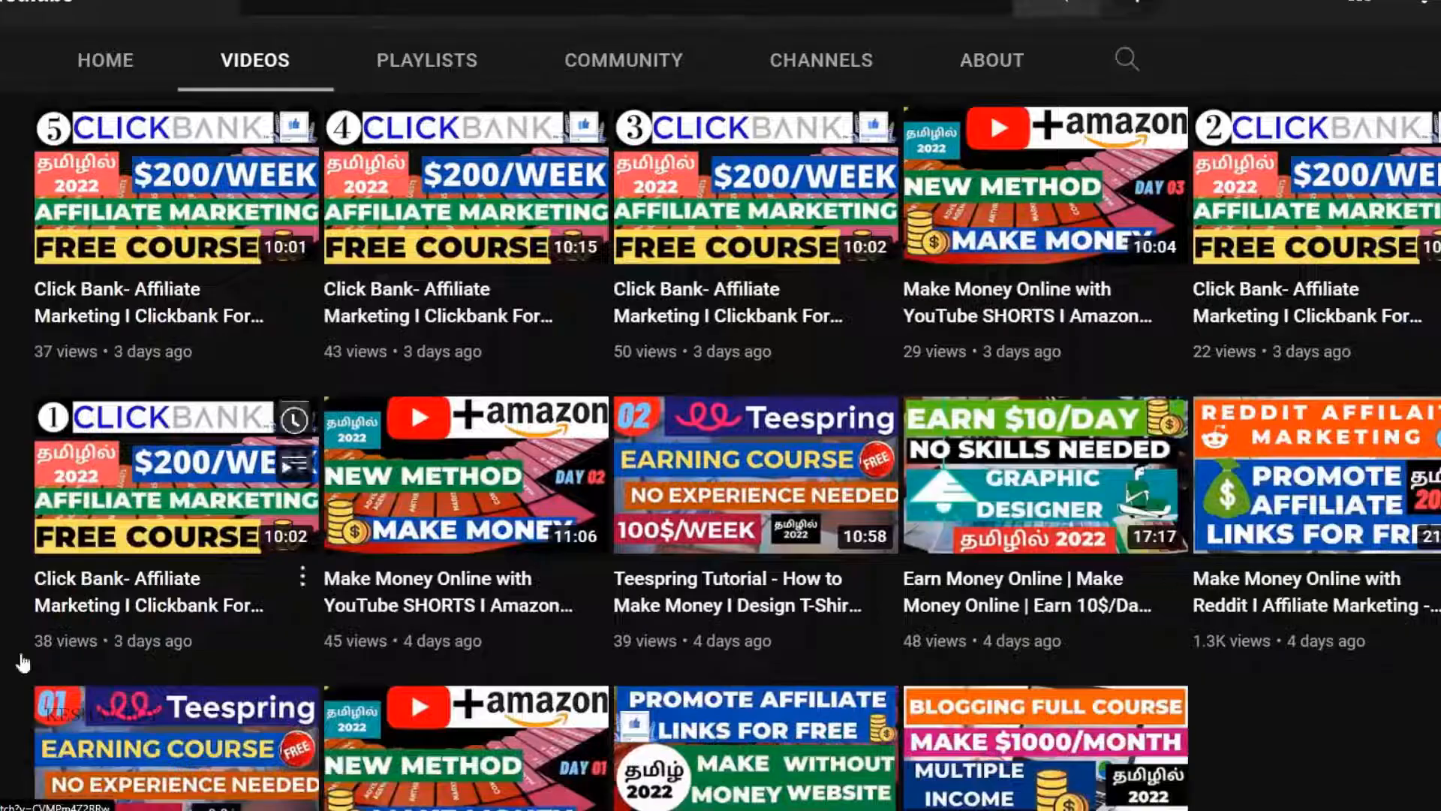
scroll(986, 467, down, 3)
scroll(549, 468, up, 5)
scroll(549, 469, up, 6)
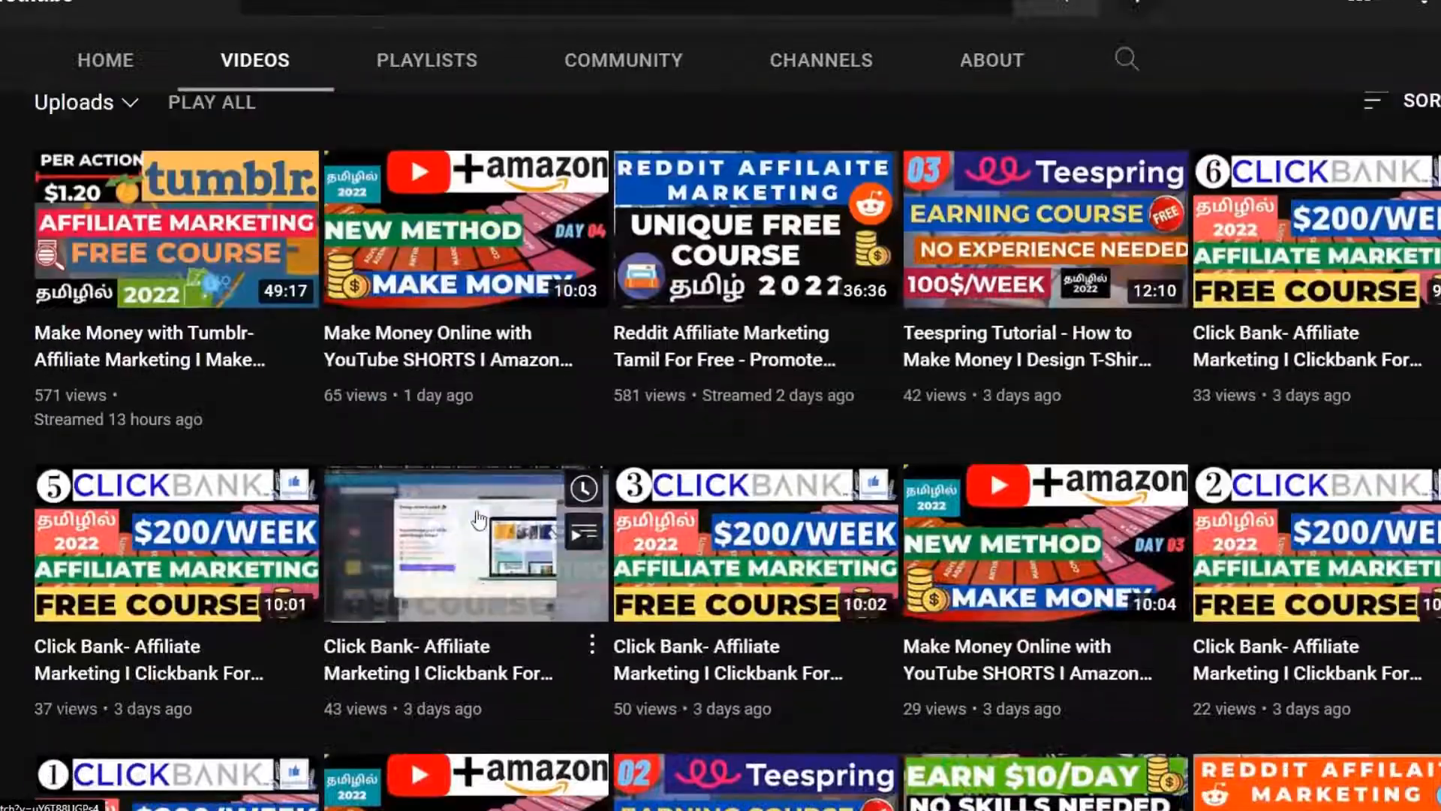
scroll(795, 602, down, 6)
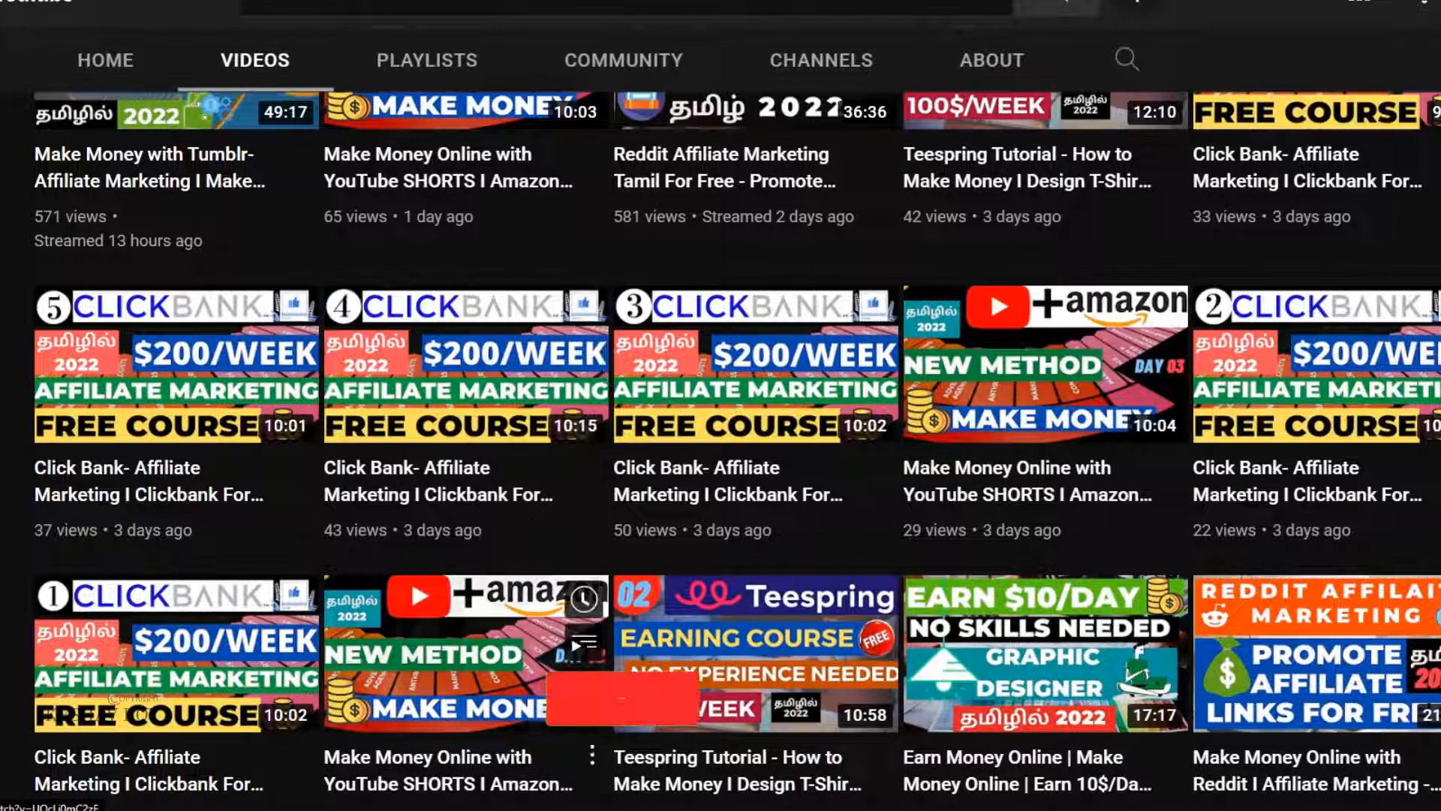
scroll(499, 543, up, 3)
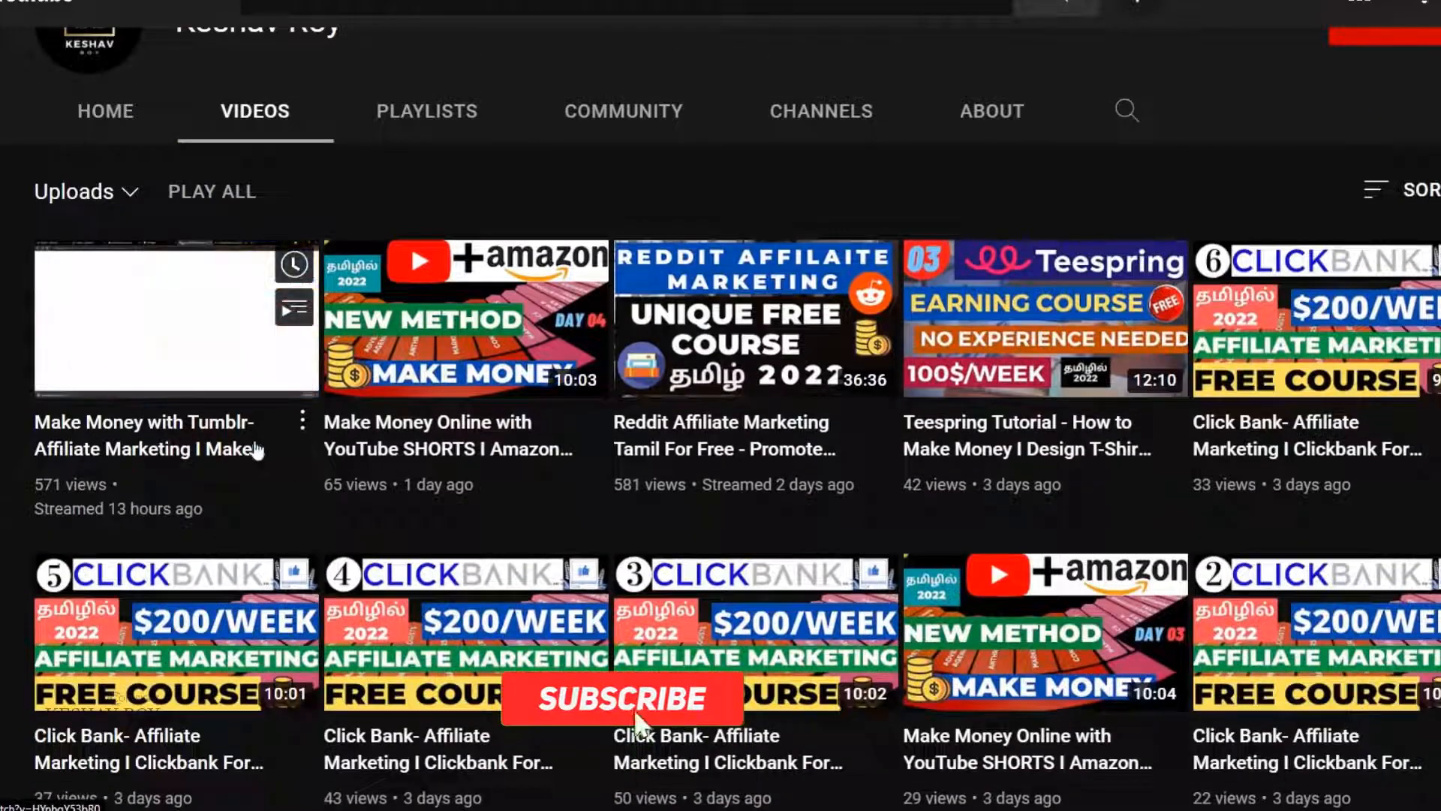